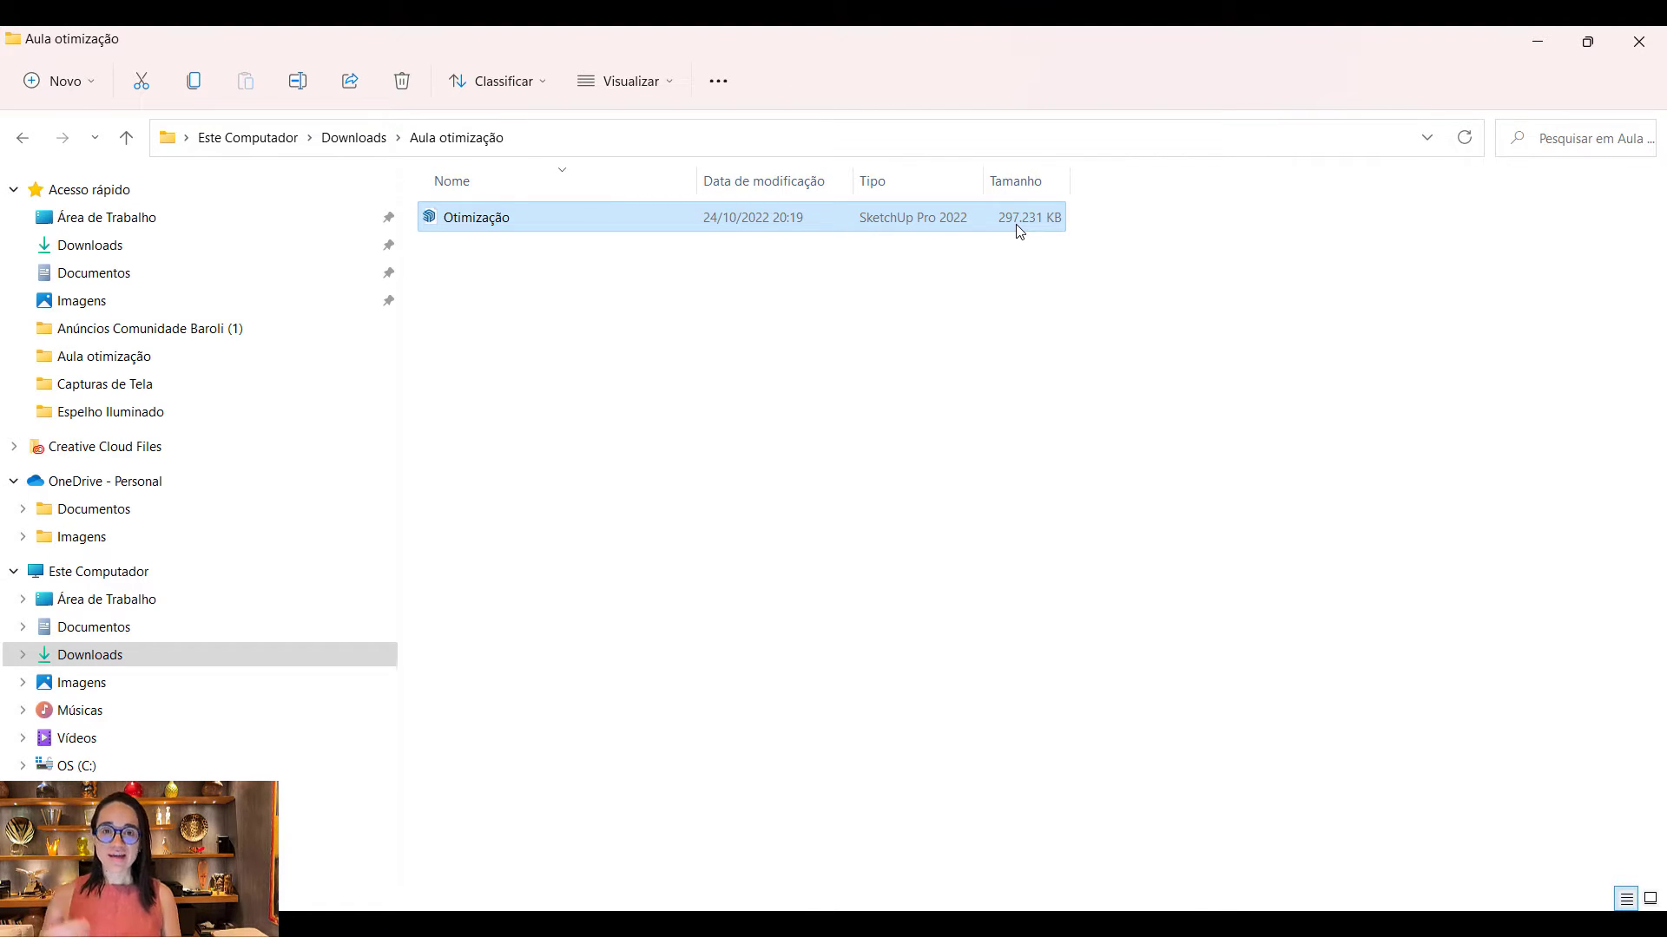
# Step: Open the Otimização model from the Aula otimização folder and turn off the display of its section cuts
pyautogui.doubleClick(1020, 231)
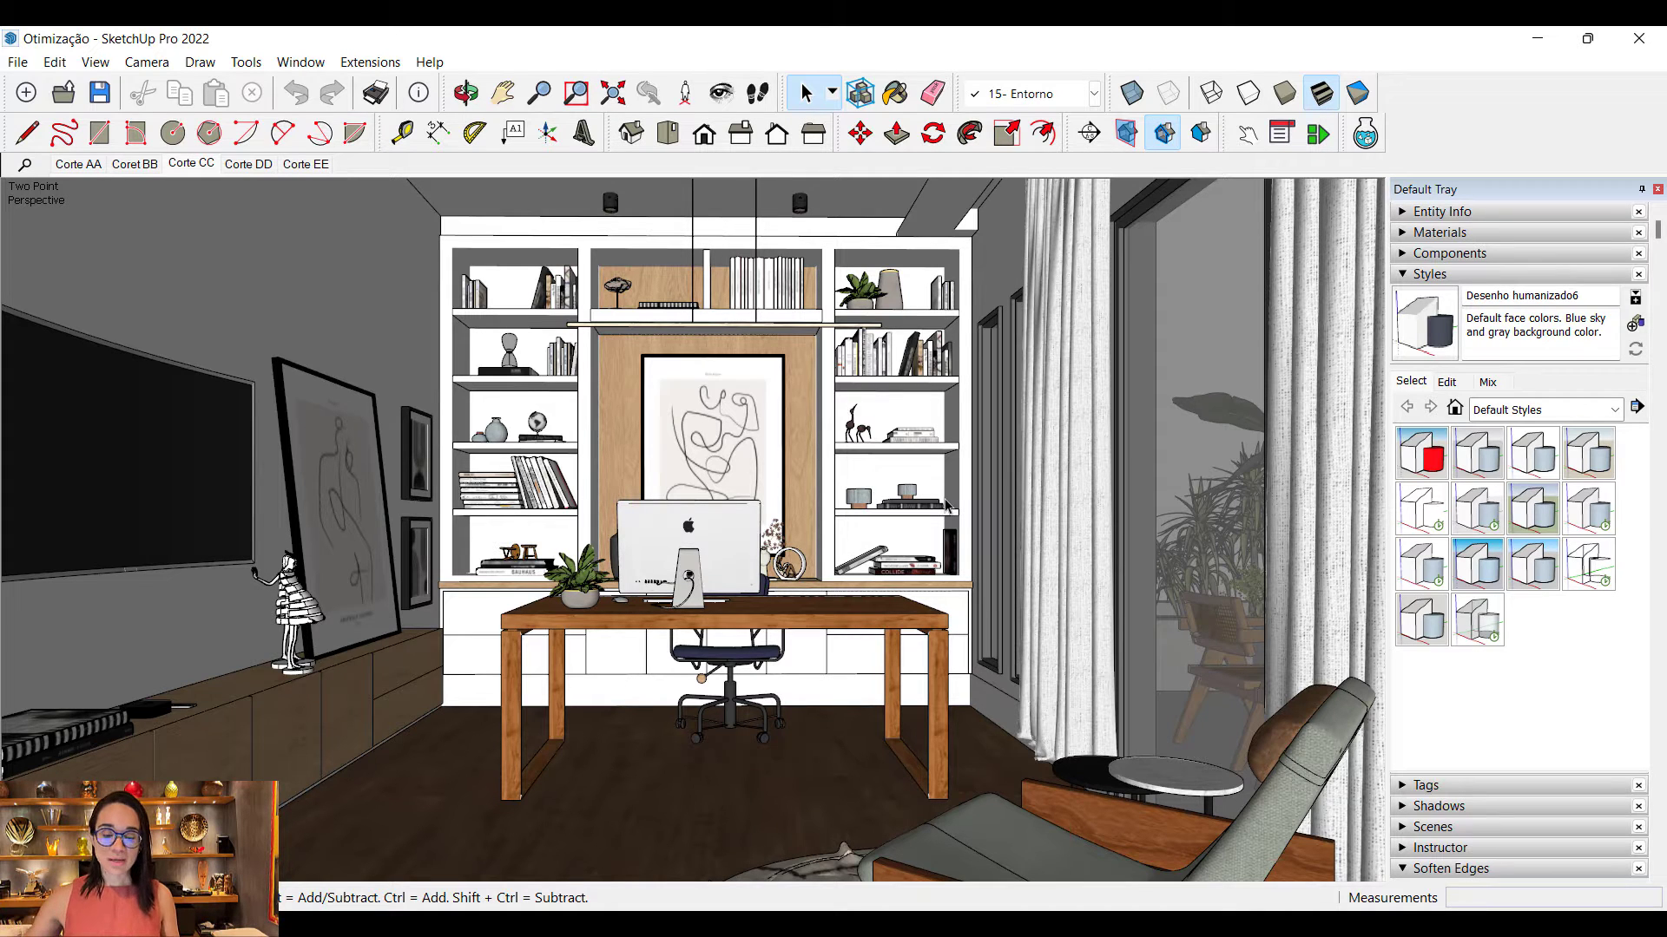
pyautogui.click(613, 94)
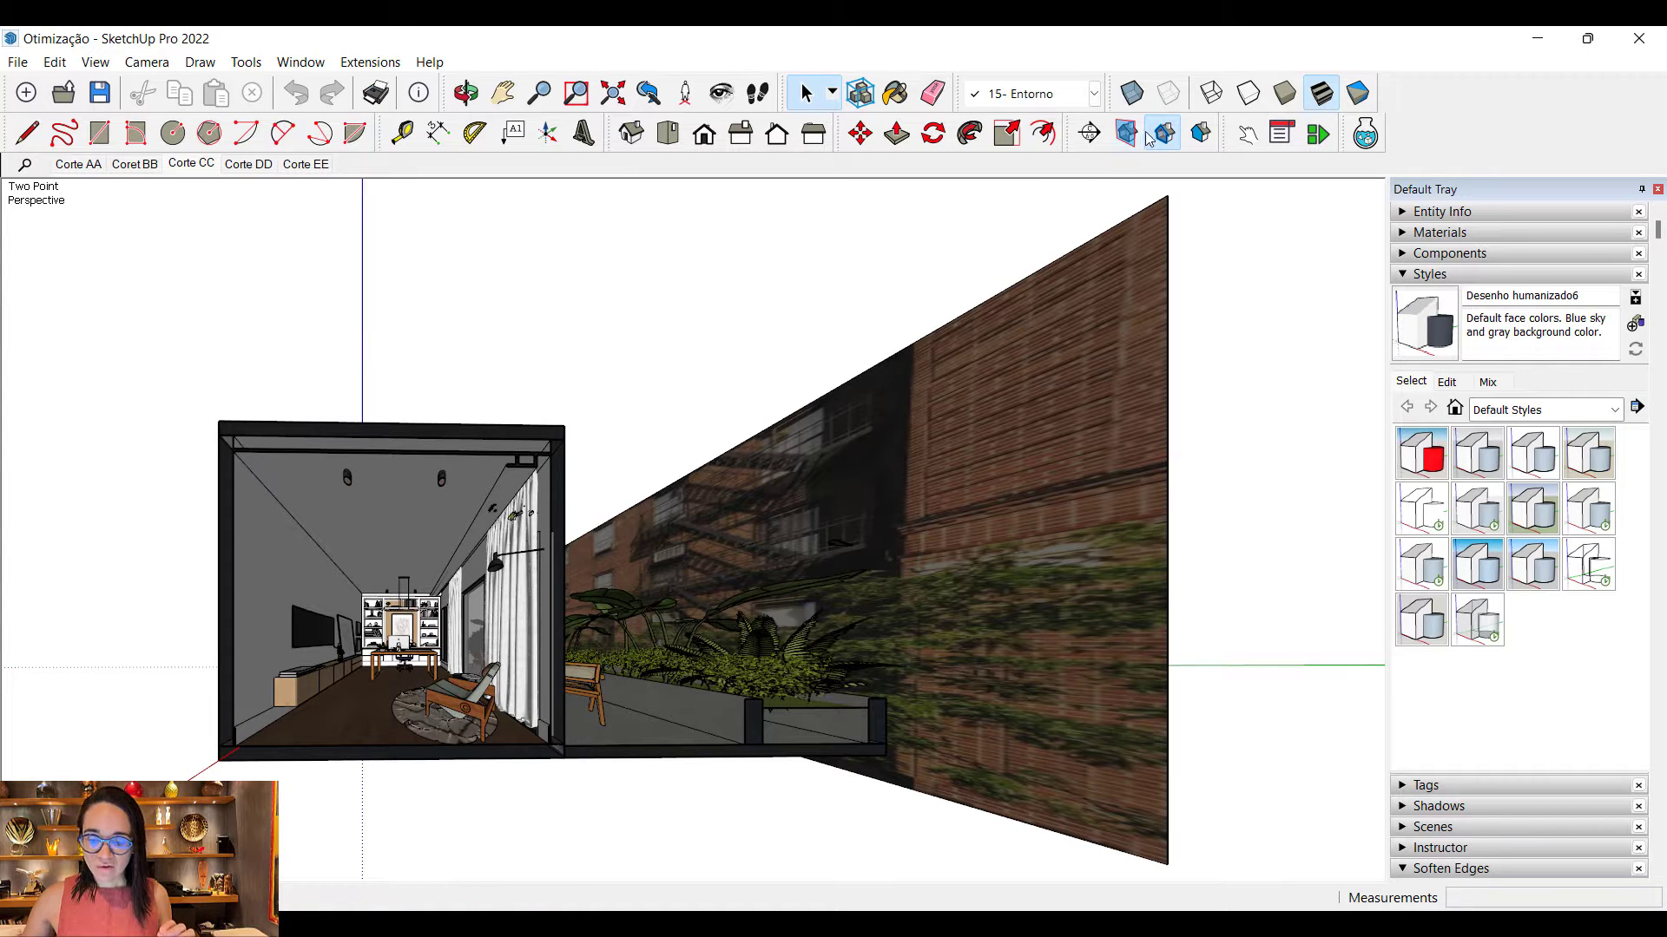
pyautogui.click(1172, 129)
# Step: Examine how the house exterior, terrace chairs and planter vegetation are displayed while moving around the model
pyautogui.keyDown('shift'); pyautogui.moveTo(959, 582); pyautogui.dragTo(2, 650, button='middle'); pyautogui.keyUp('shift')
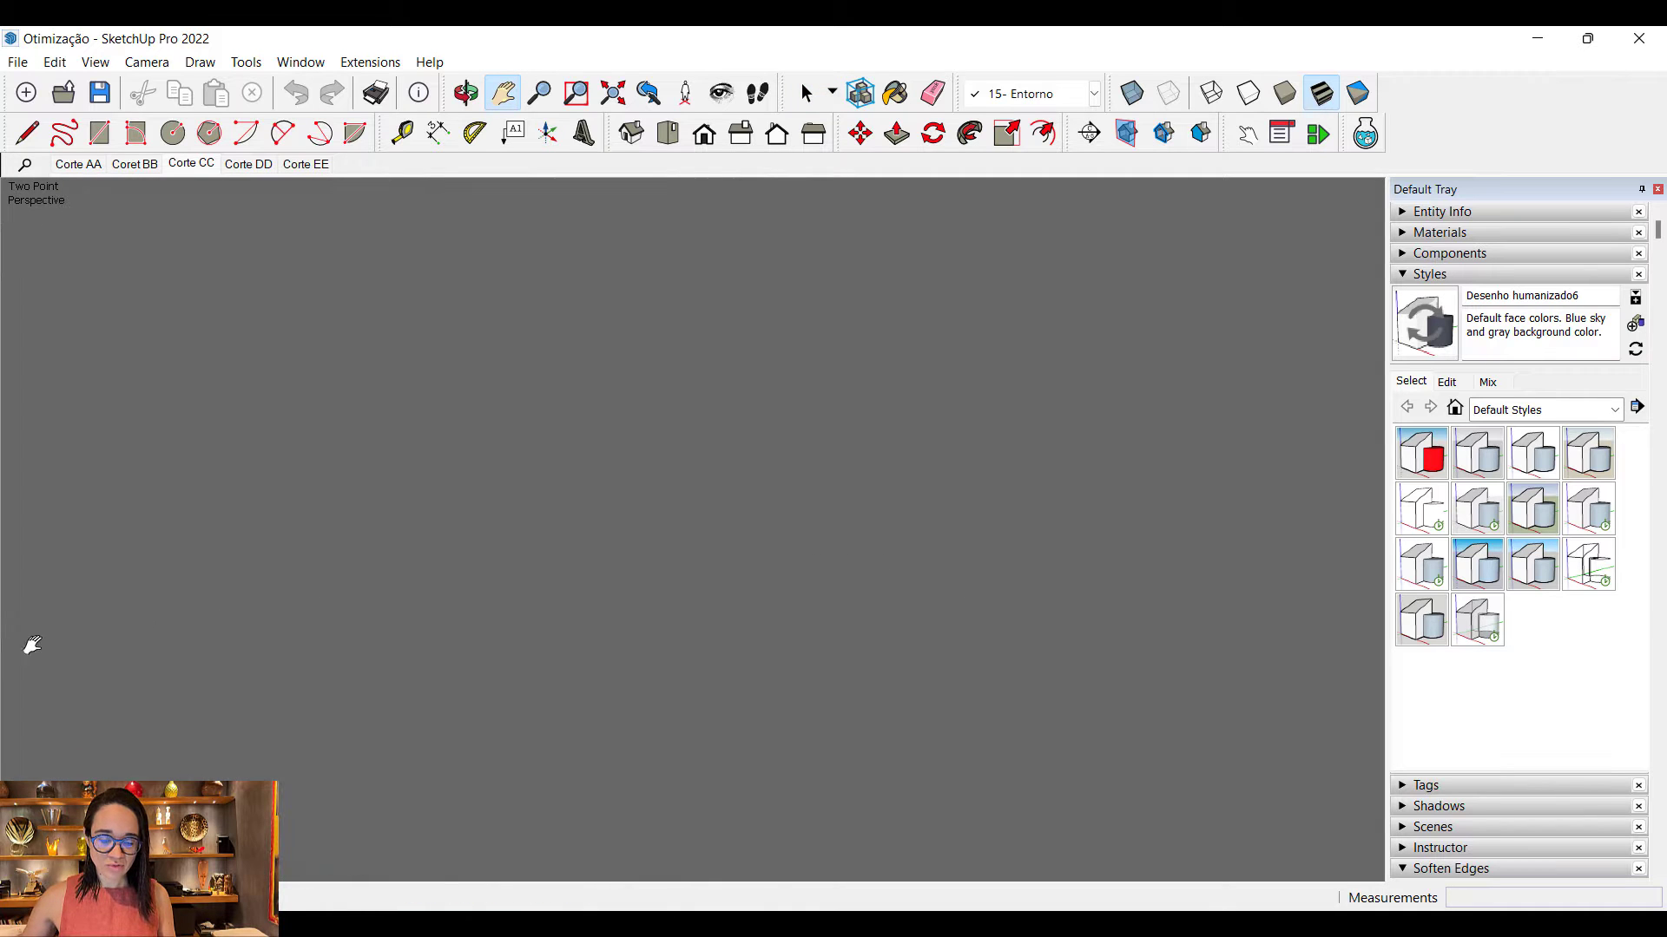
pyautogui.moveTo(715, 581); pyautogui.dragTo(477, 633, button='middle')
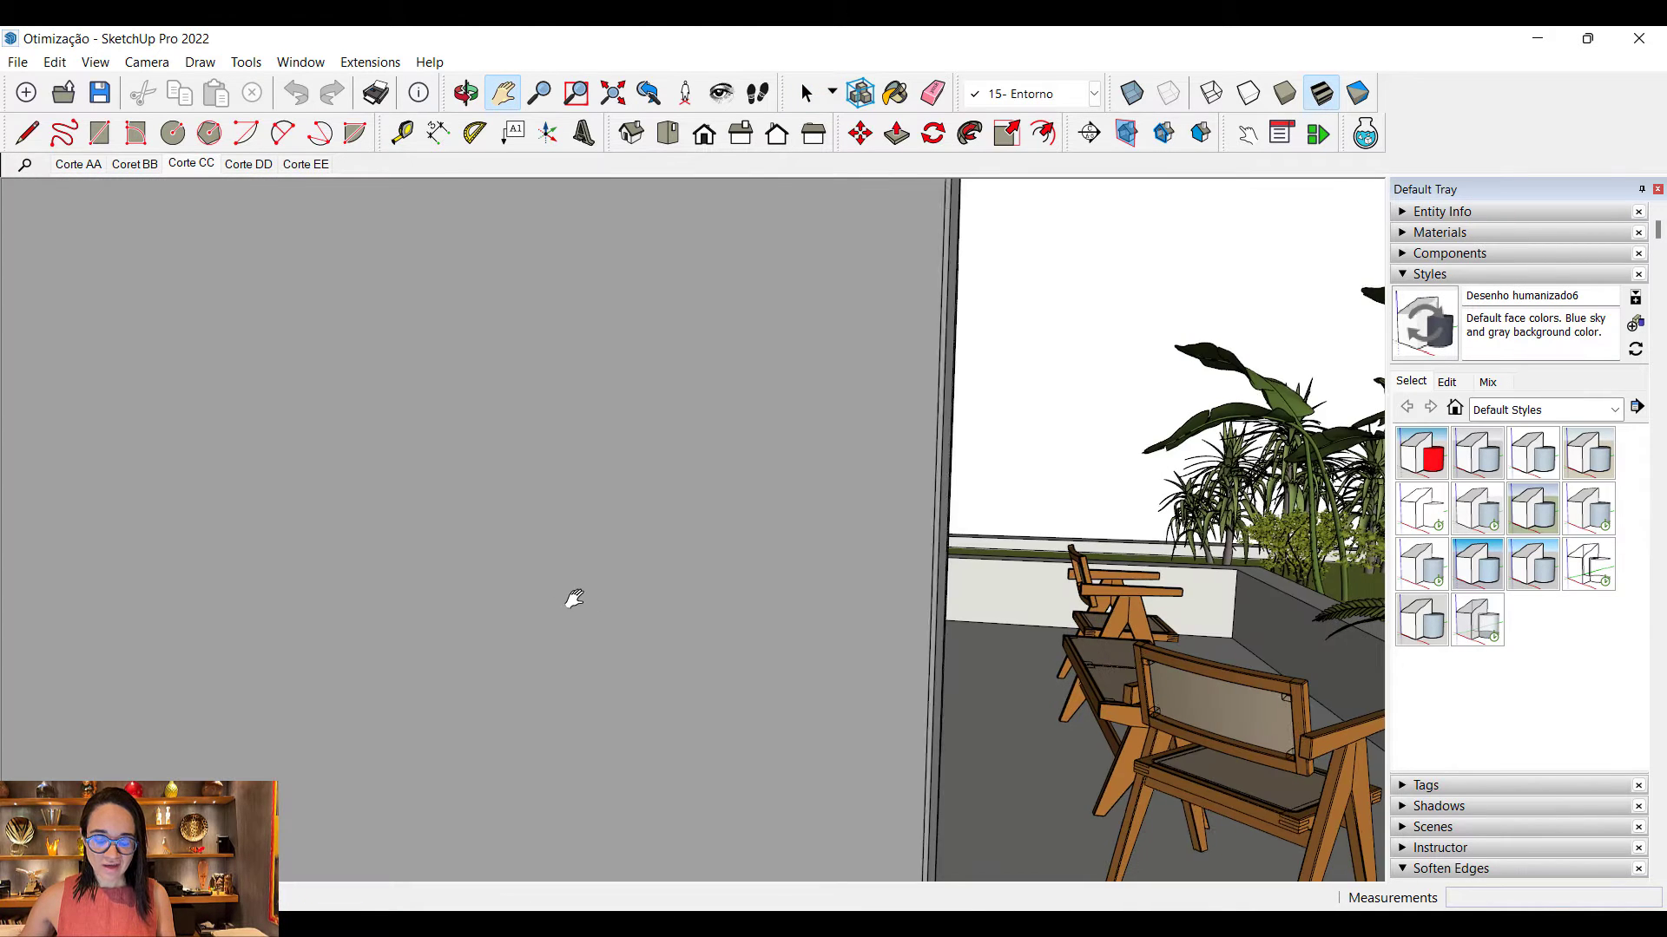
pyautogui.scroll(-6, 825, 585)
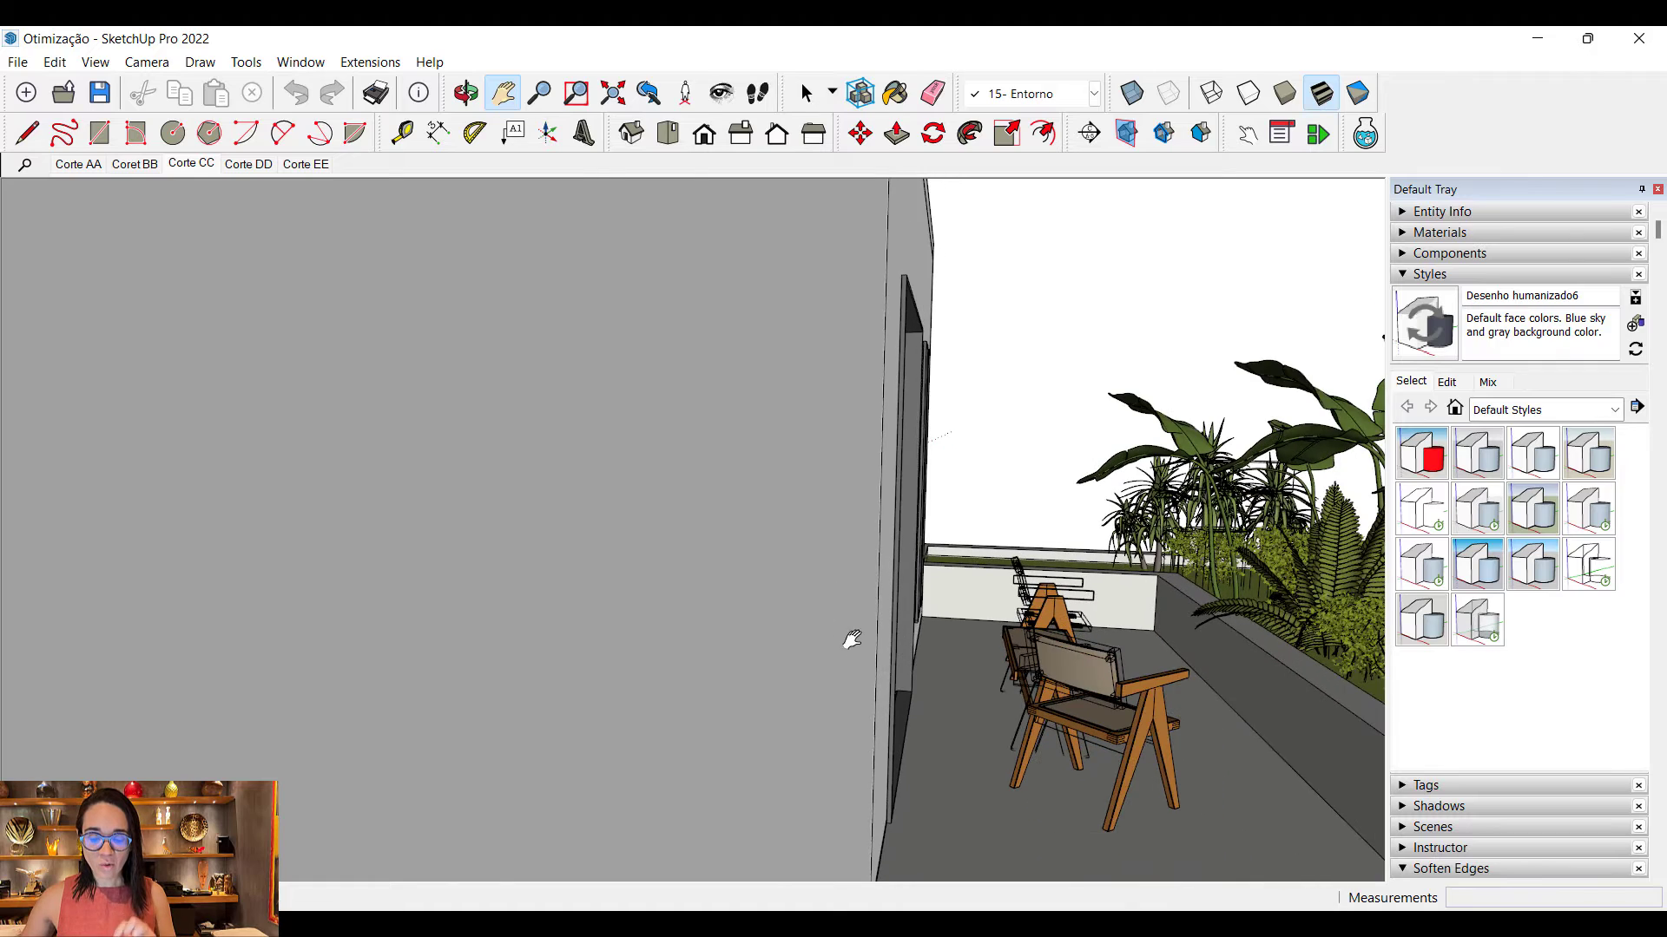
pyautogui.scroll(-8, 881, 622)
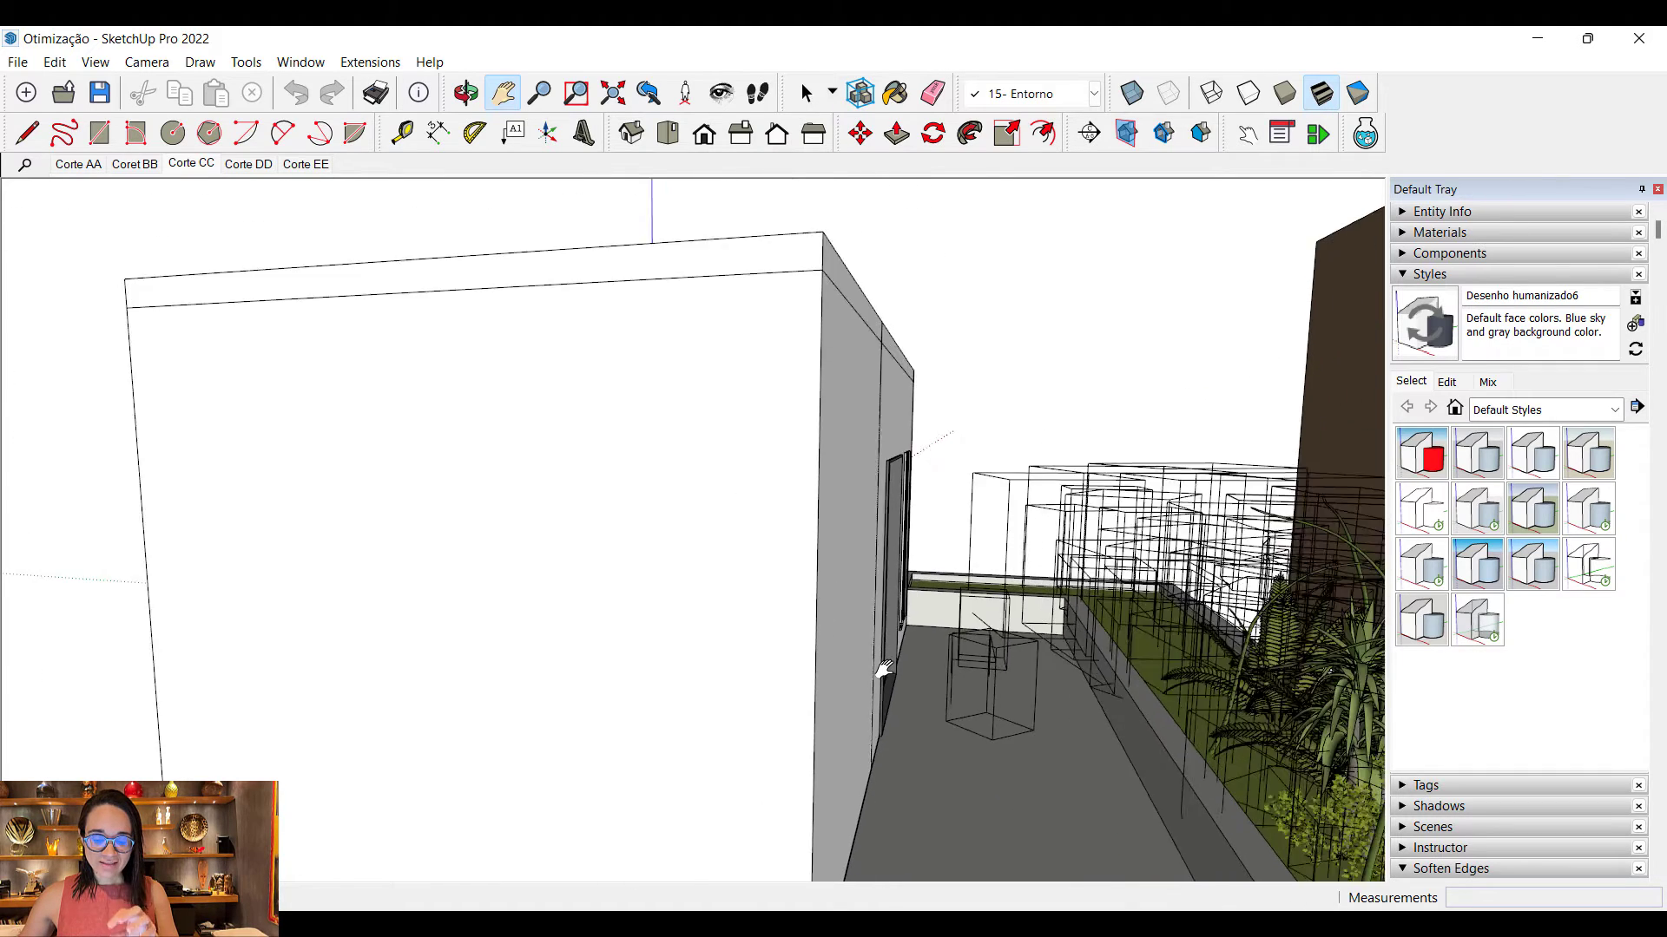
pyautogui.scroll(-10, 884, 678)
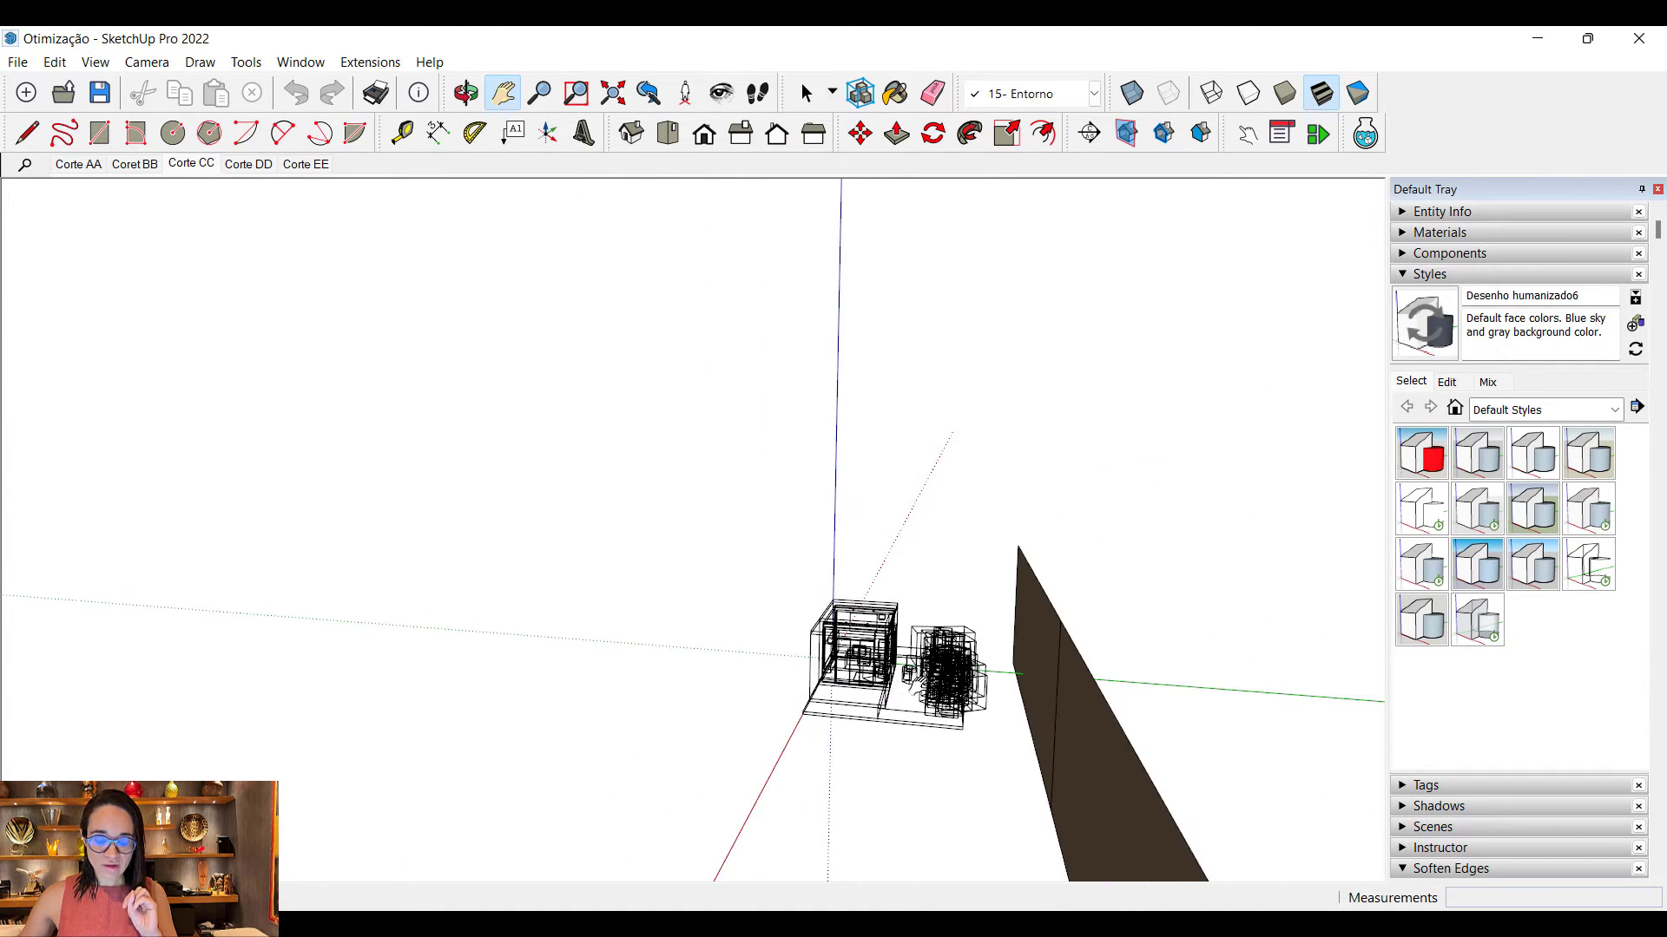
pyautogui.scroll(10, 927, 681)
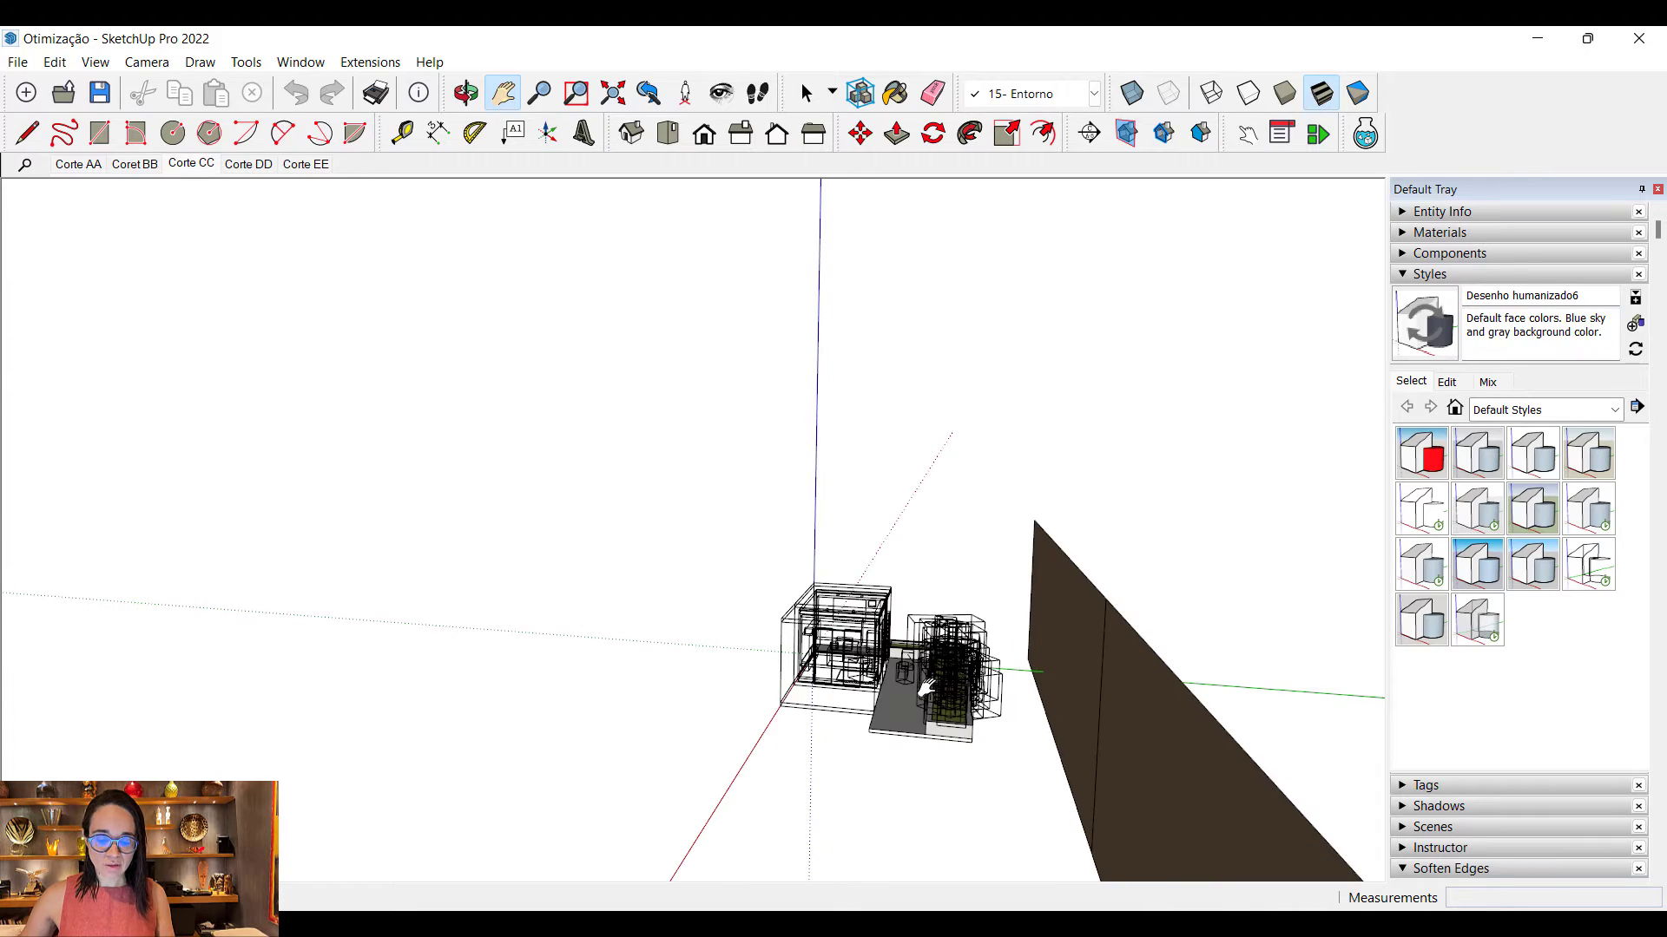
pyautogui.scroll(3, 916, 692)
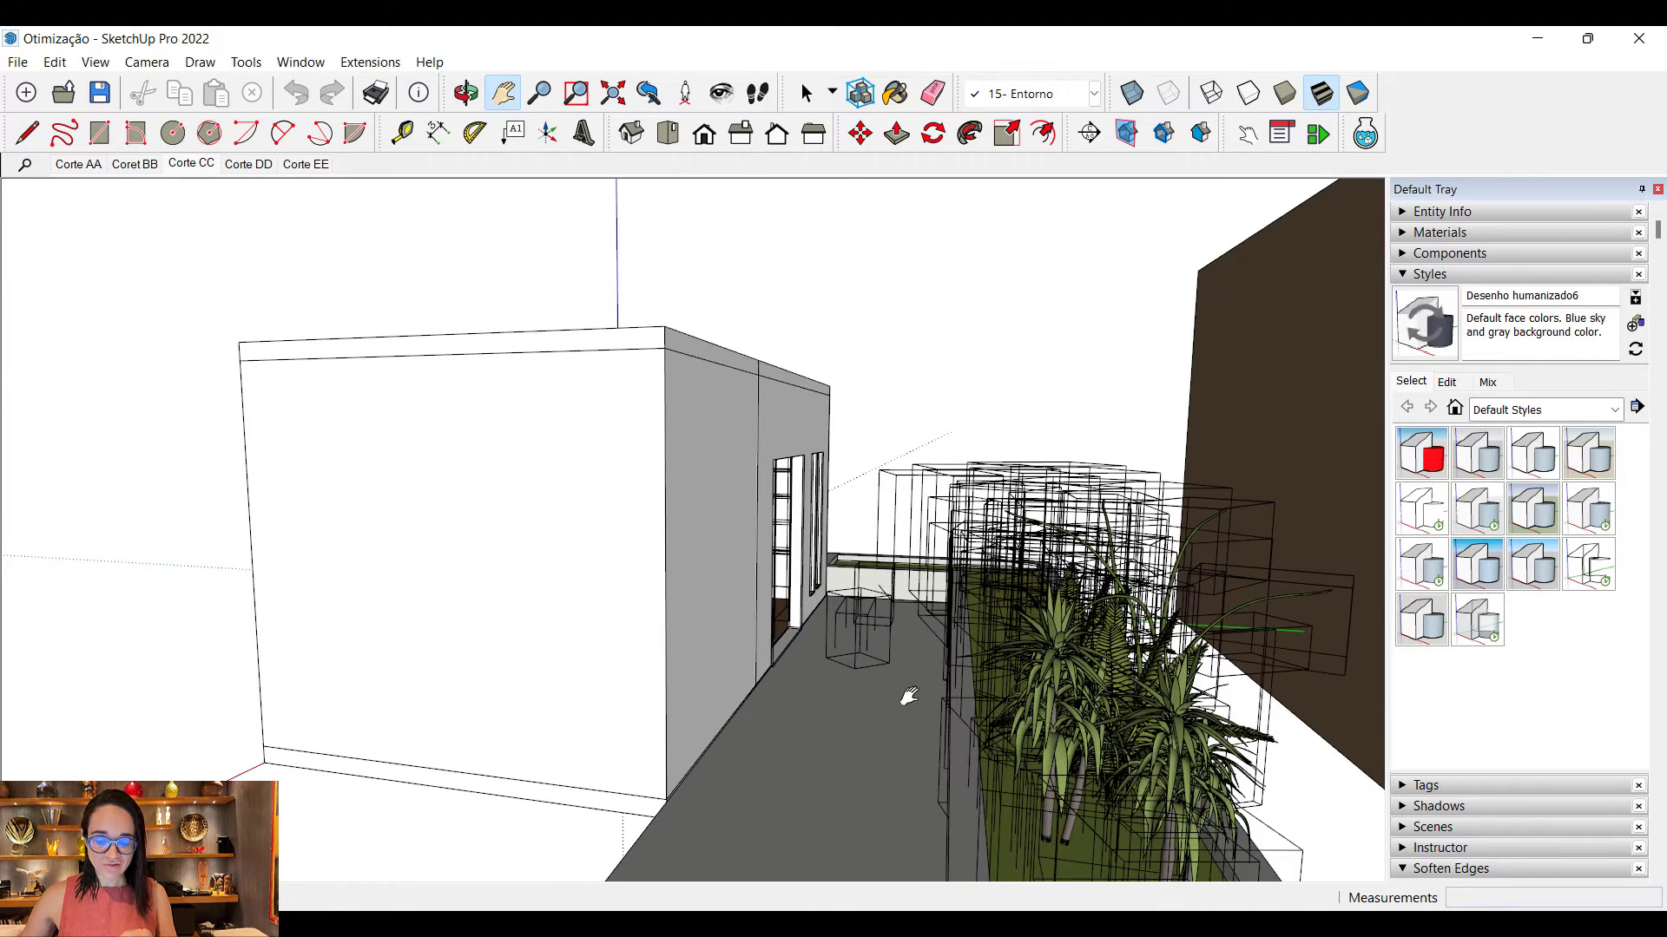
pyautogui.scroll(5, 904, 688)
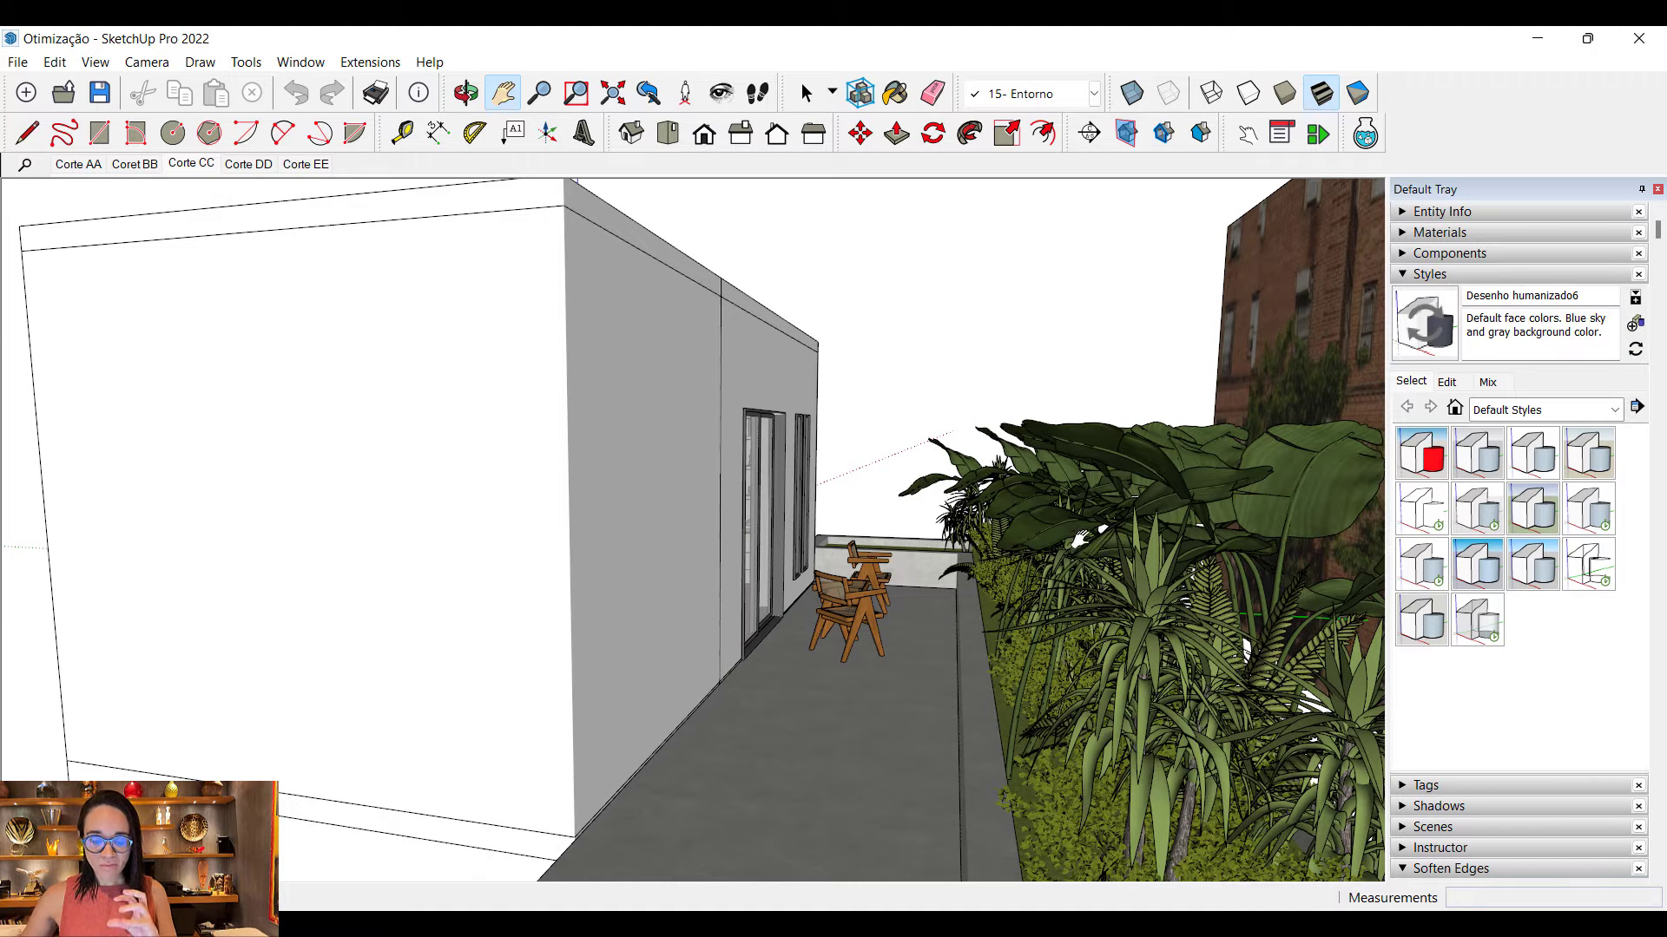
pyautogui.scroll(-8, 963, 584)
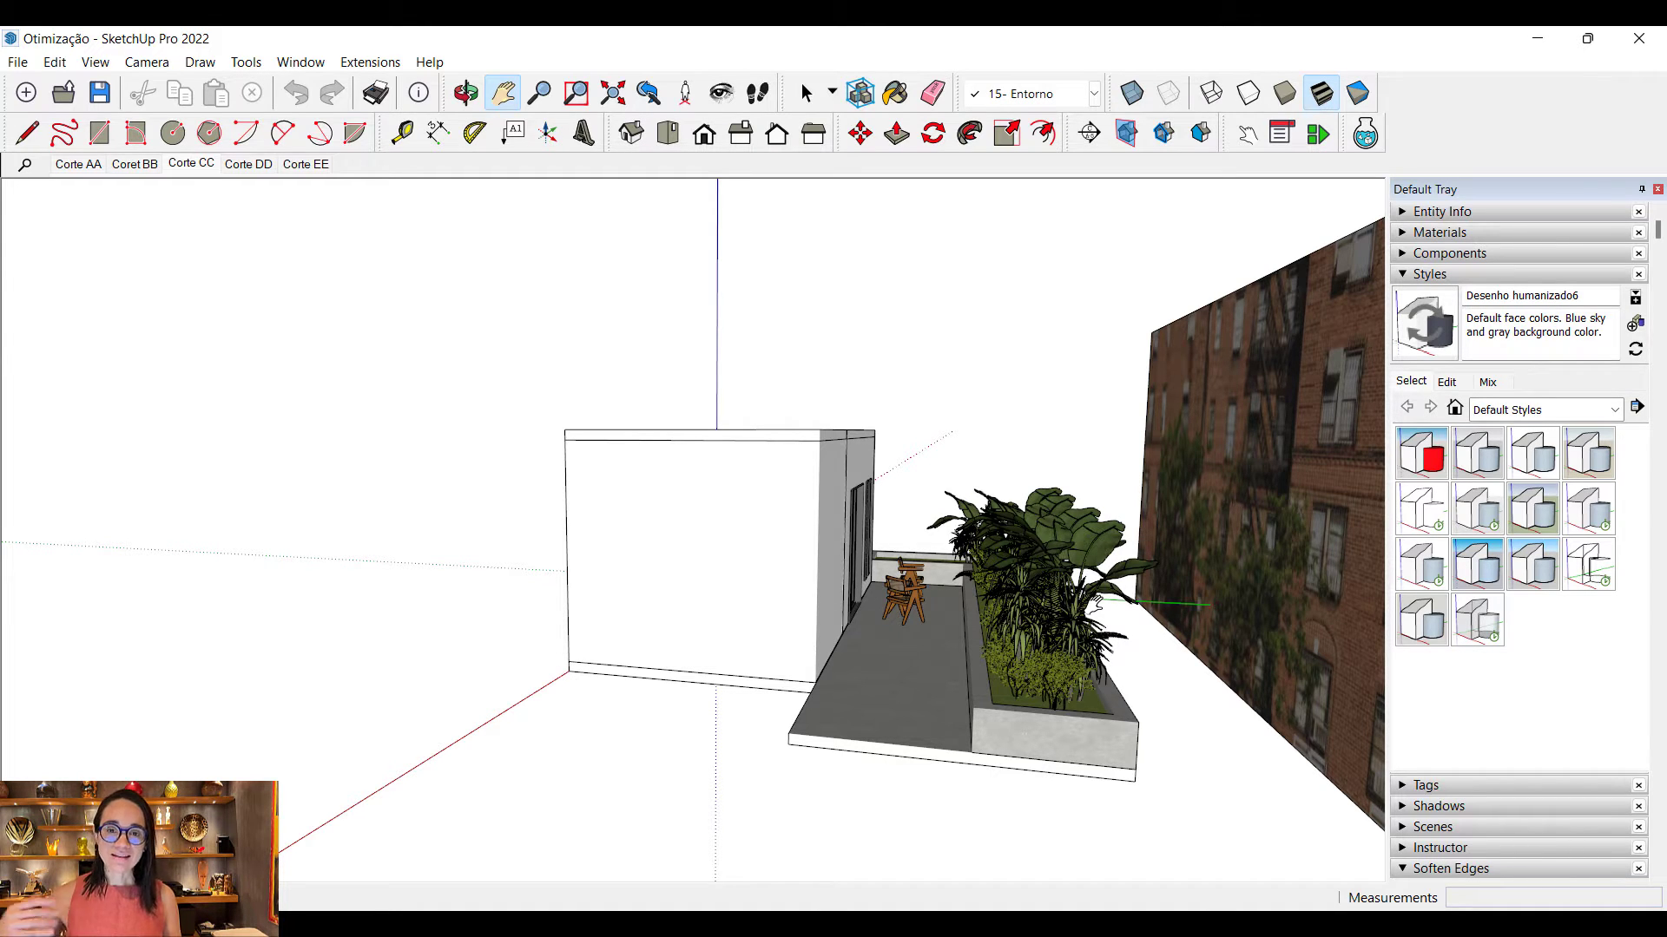
pyautogui.scroll(6, 1096, 605)
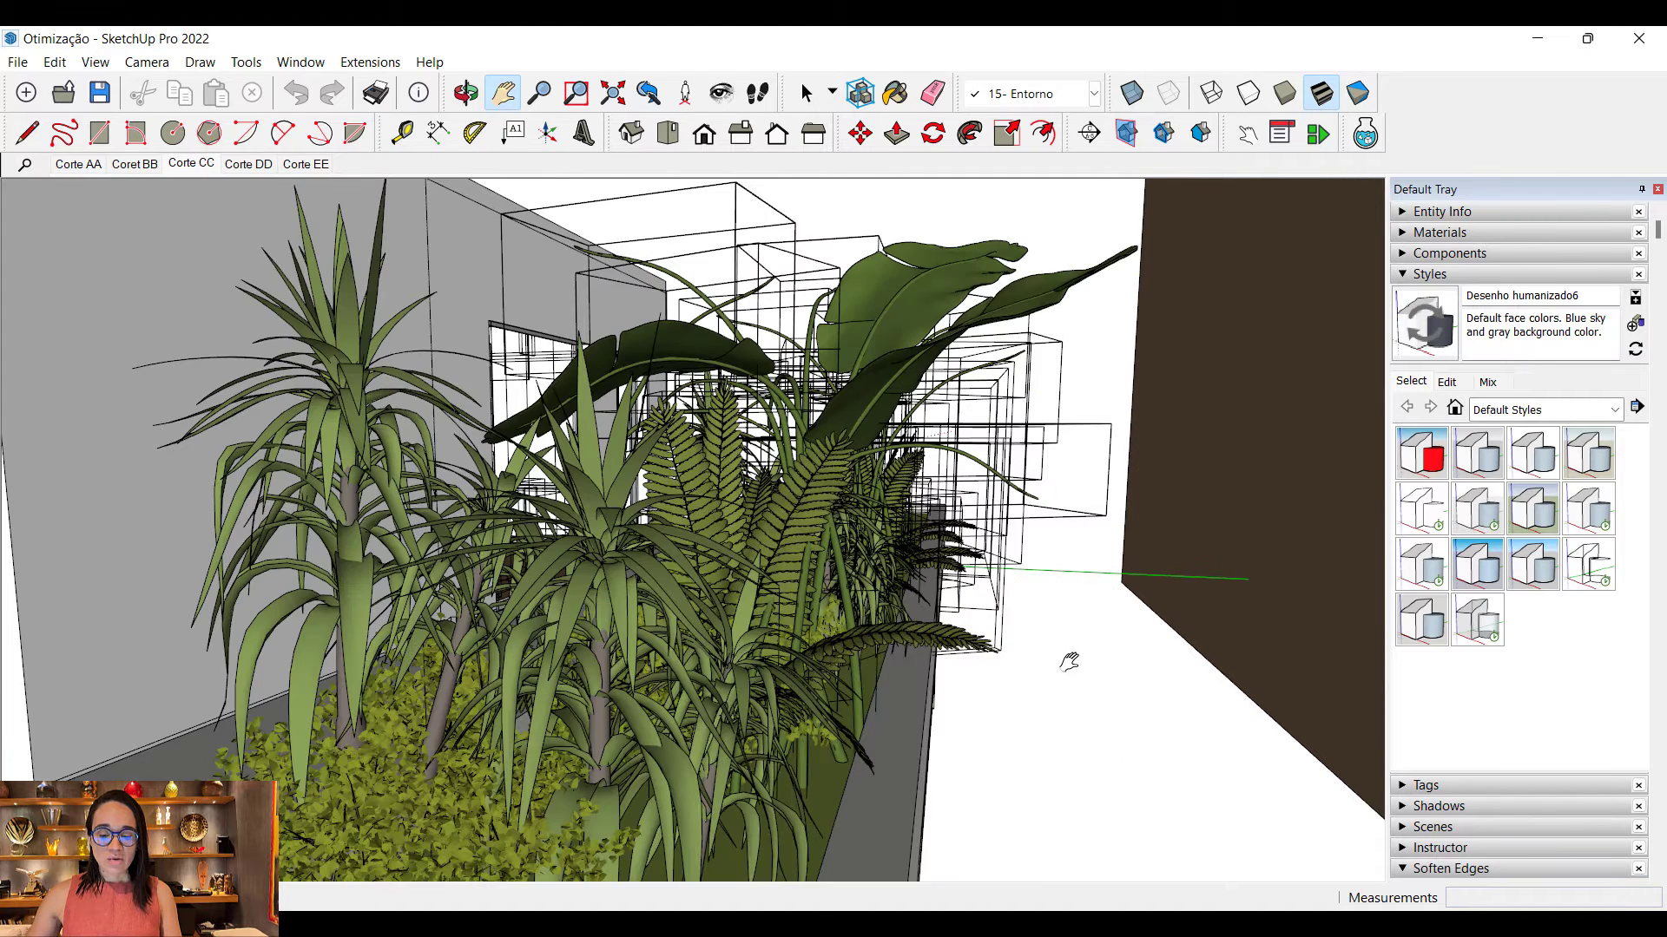
pyautogui.scroll(-2, 1064, 658)
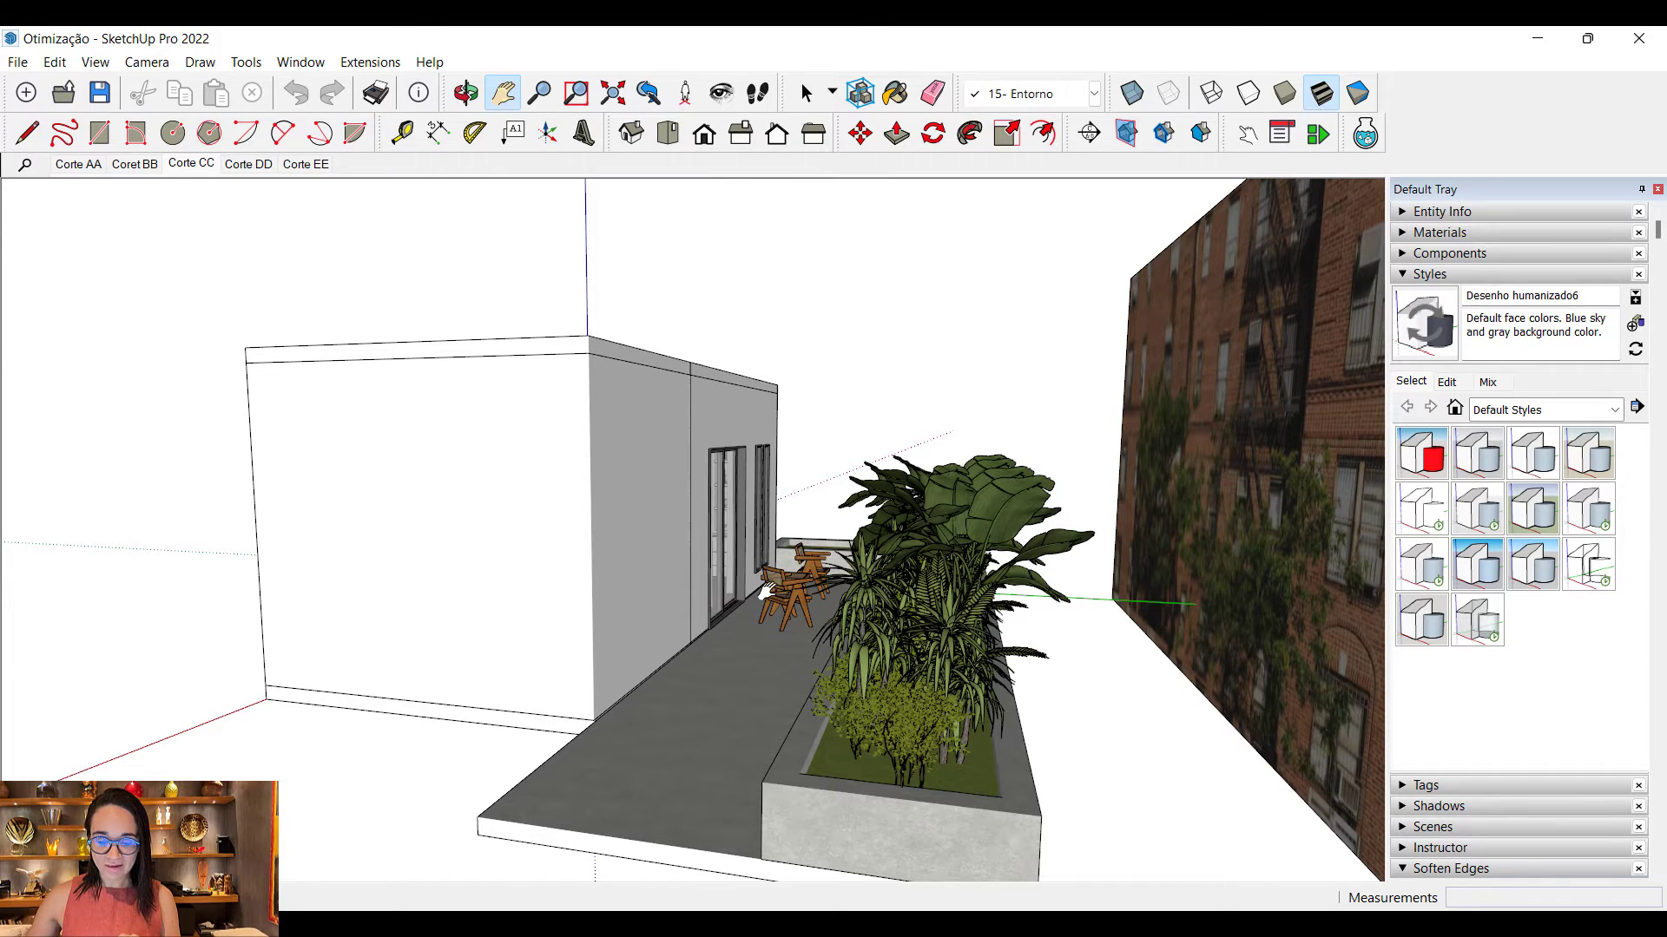
pyautogui.scroll(5, 825, 681)
pyautogui.moveTo(826, 681); pyautogui.dragTo(955, 652, button='middle')
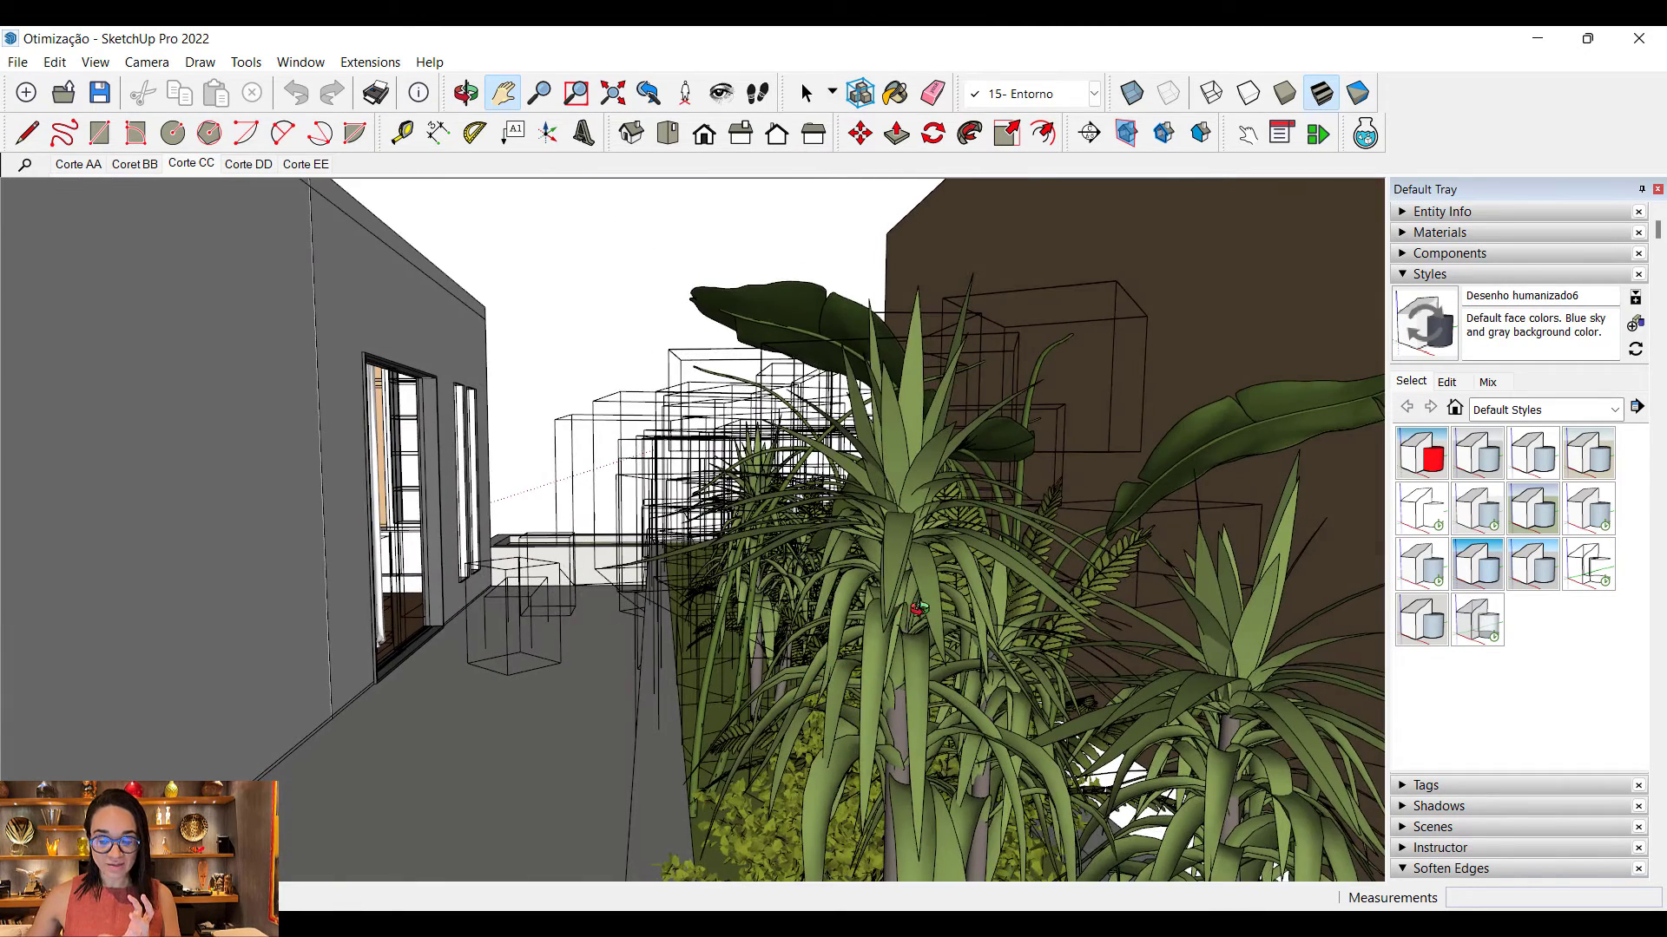
pyautogui.scroll(-5, 1014, 592)
pyautogui.scroll(-2, 1014, 592)
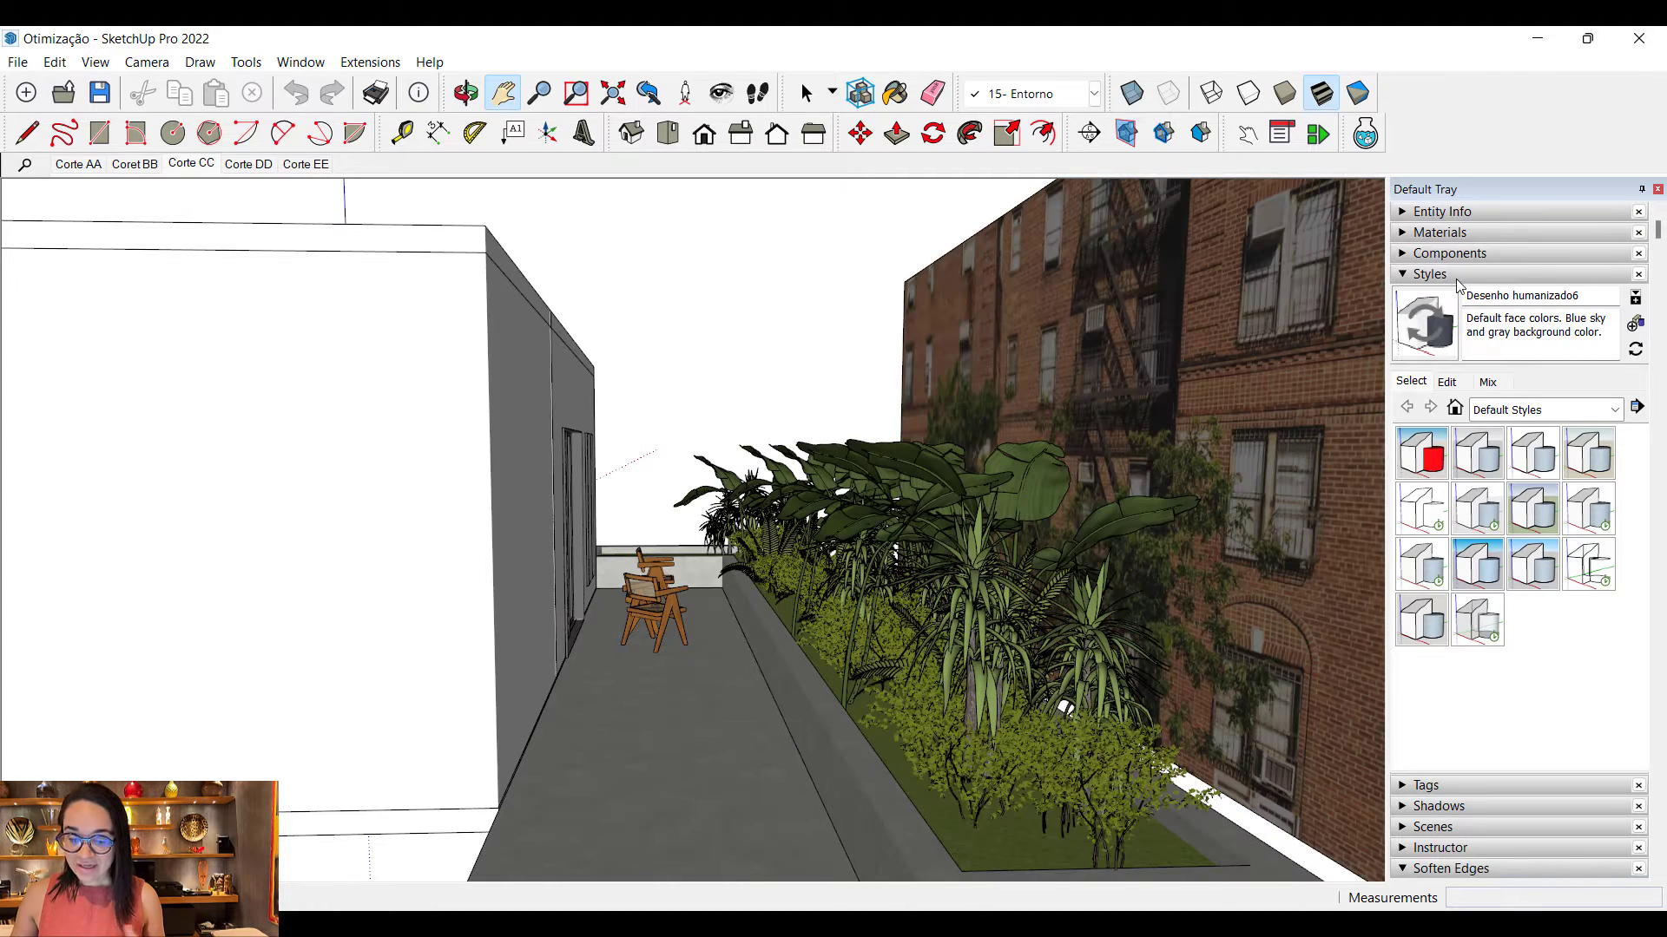
pyautogui.click(1456, 279)
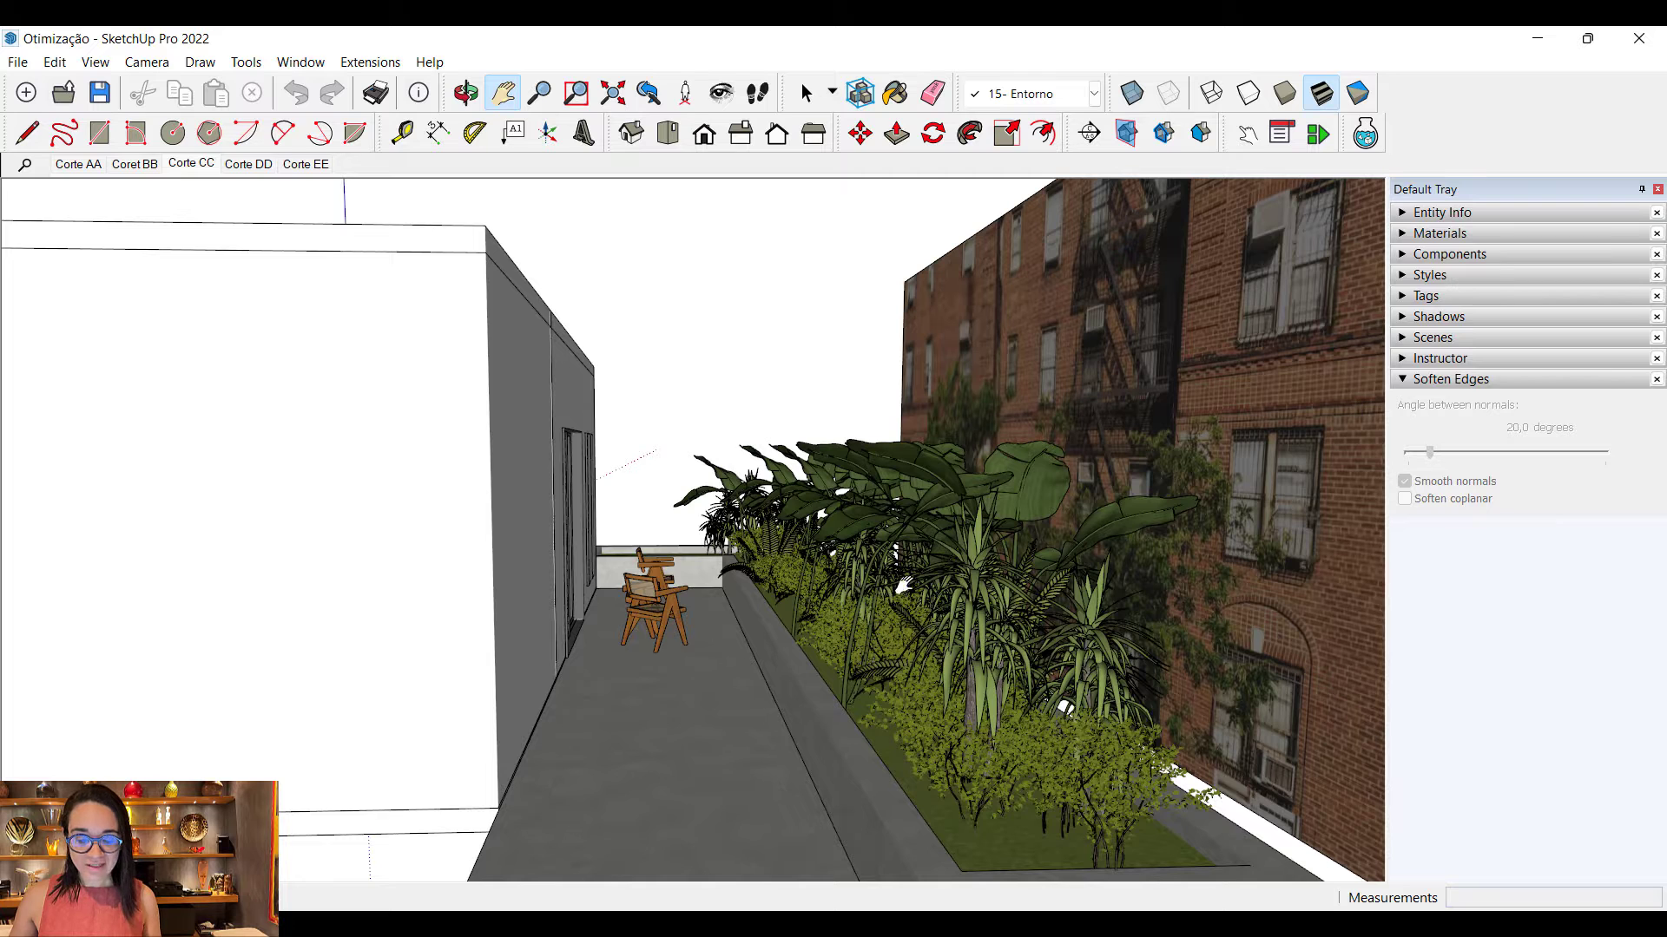
pyautogui.scroll(-5, 785, 737)
pyautogui.rightClick(770, 571)
pyautogui.click(700, 435)
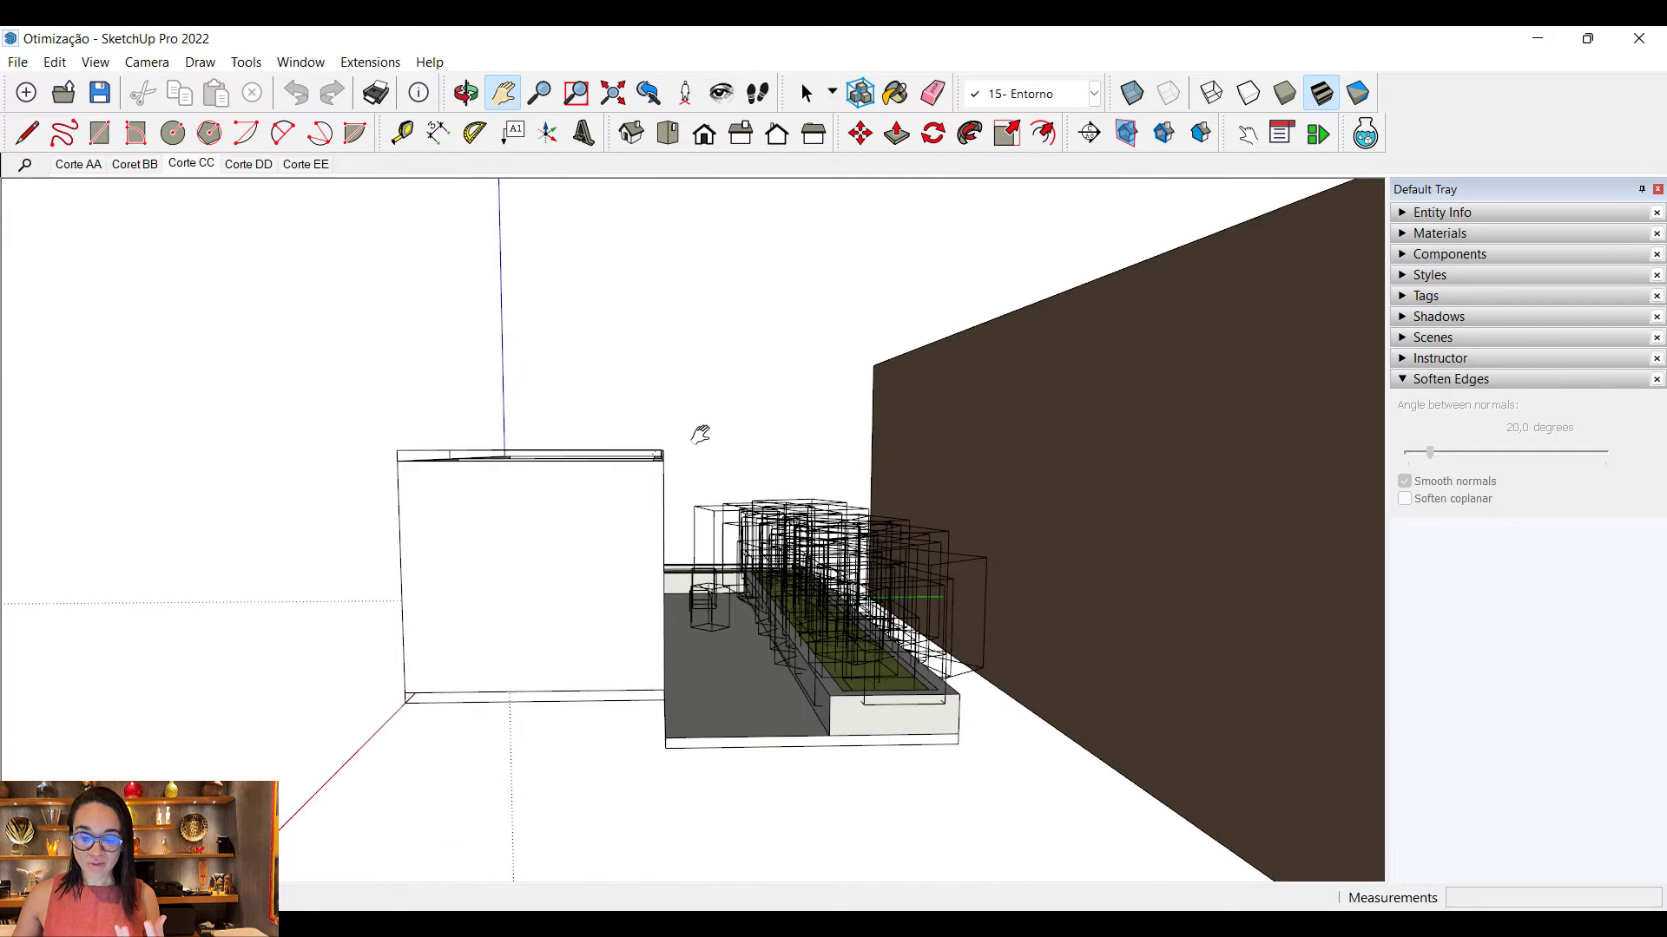
pyautogui.scroll(2, 770, 469)
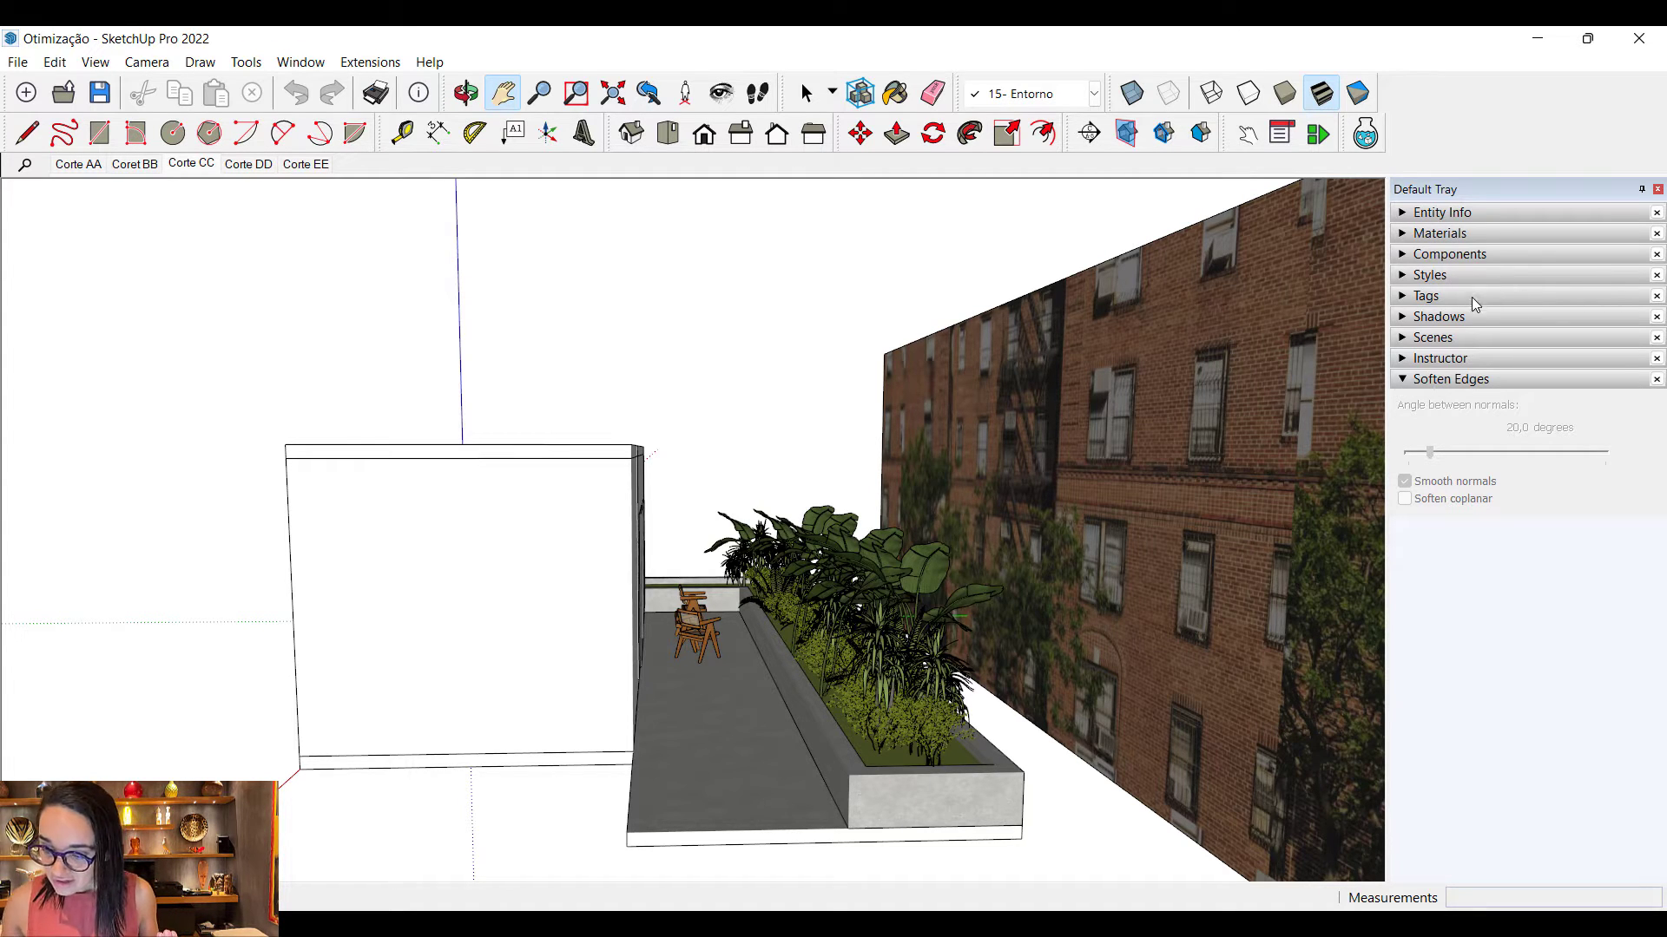
# Step: In the current style's edge settings, disable Profiles and enable Edges
pyautogui.click(1460, 278)
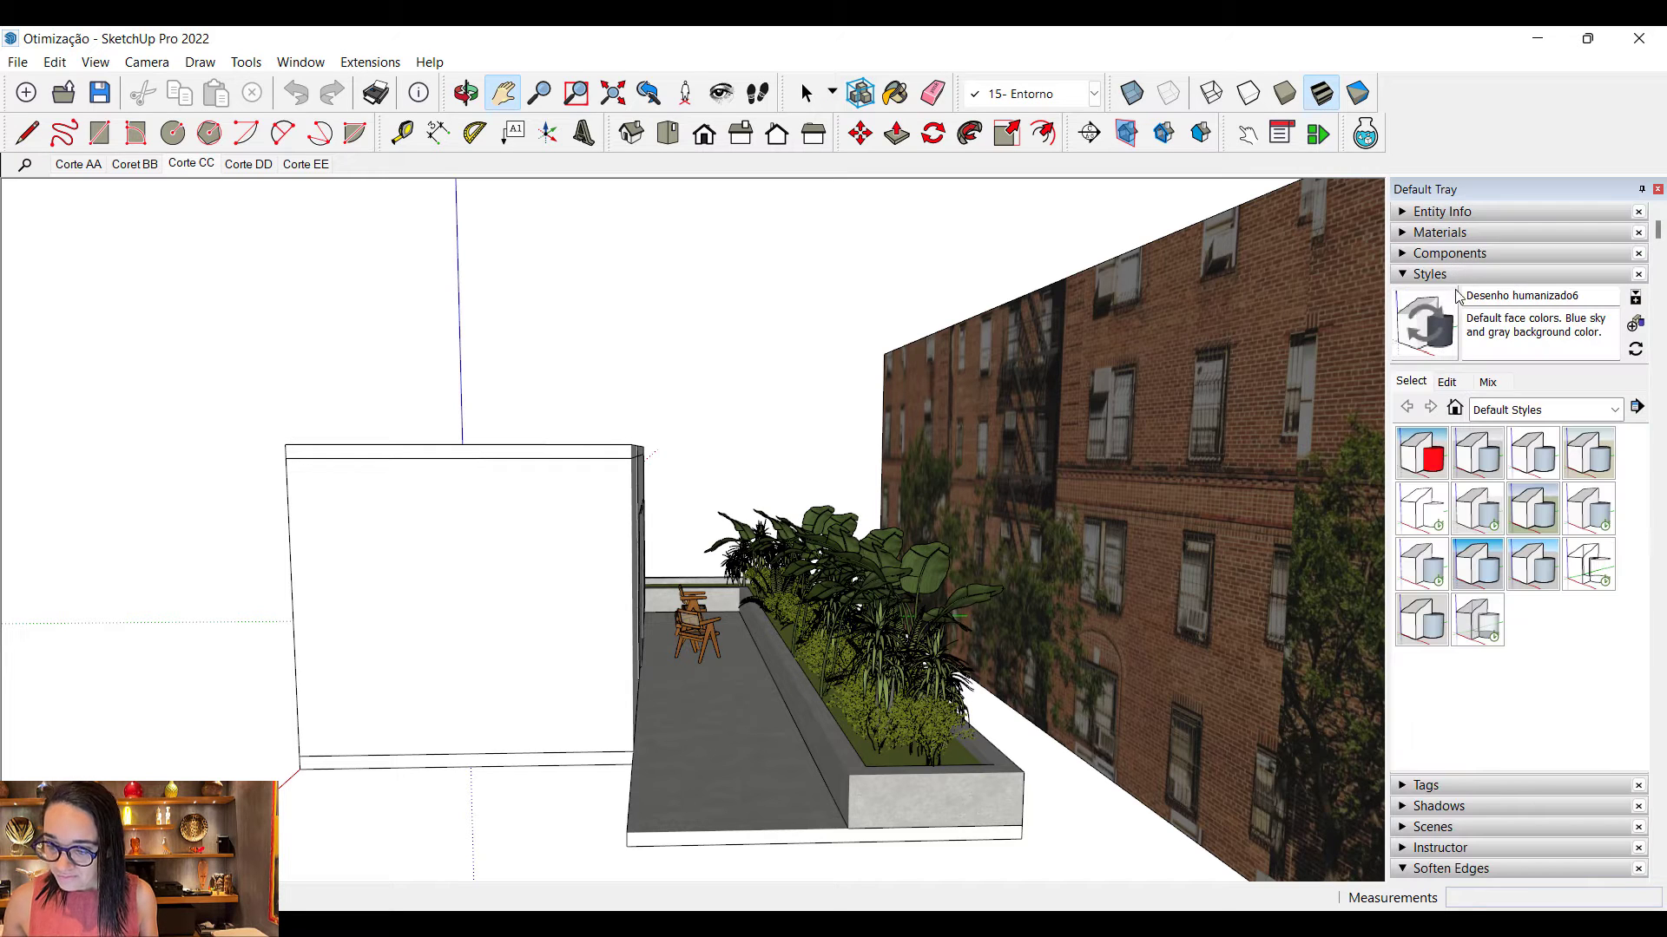
pyautogui.click(1446, 381)
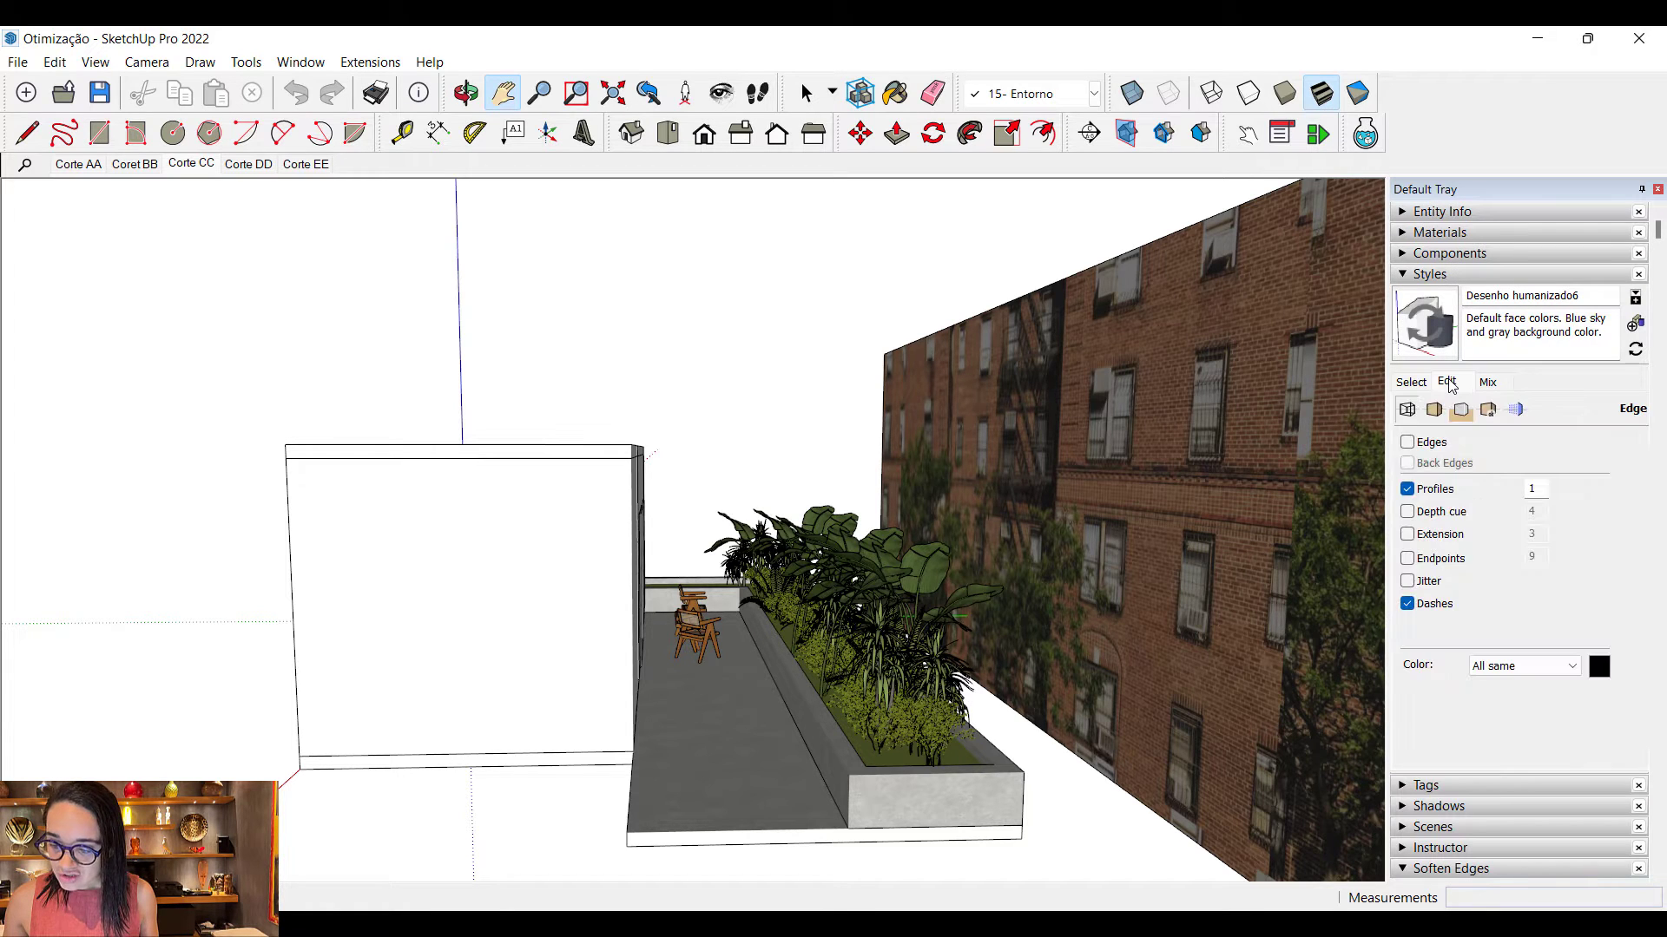
pyautogui.click(1407, 489)
pyautogui.click(1407, 442)
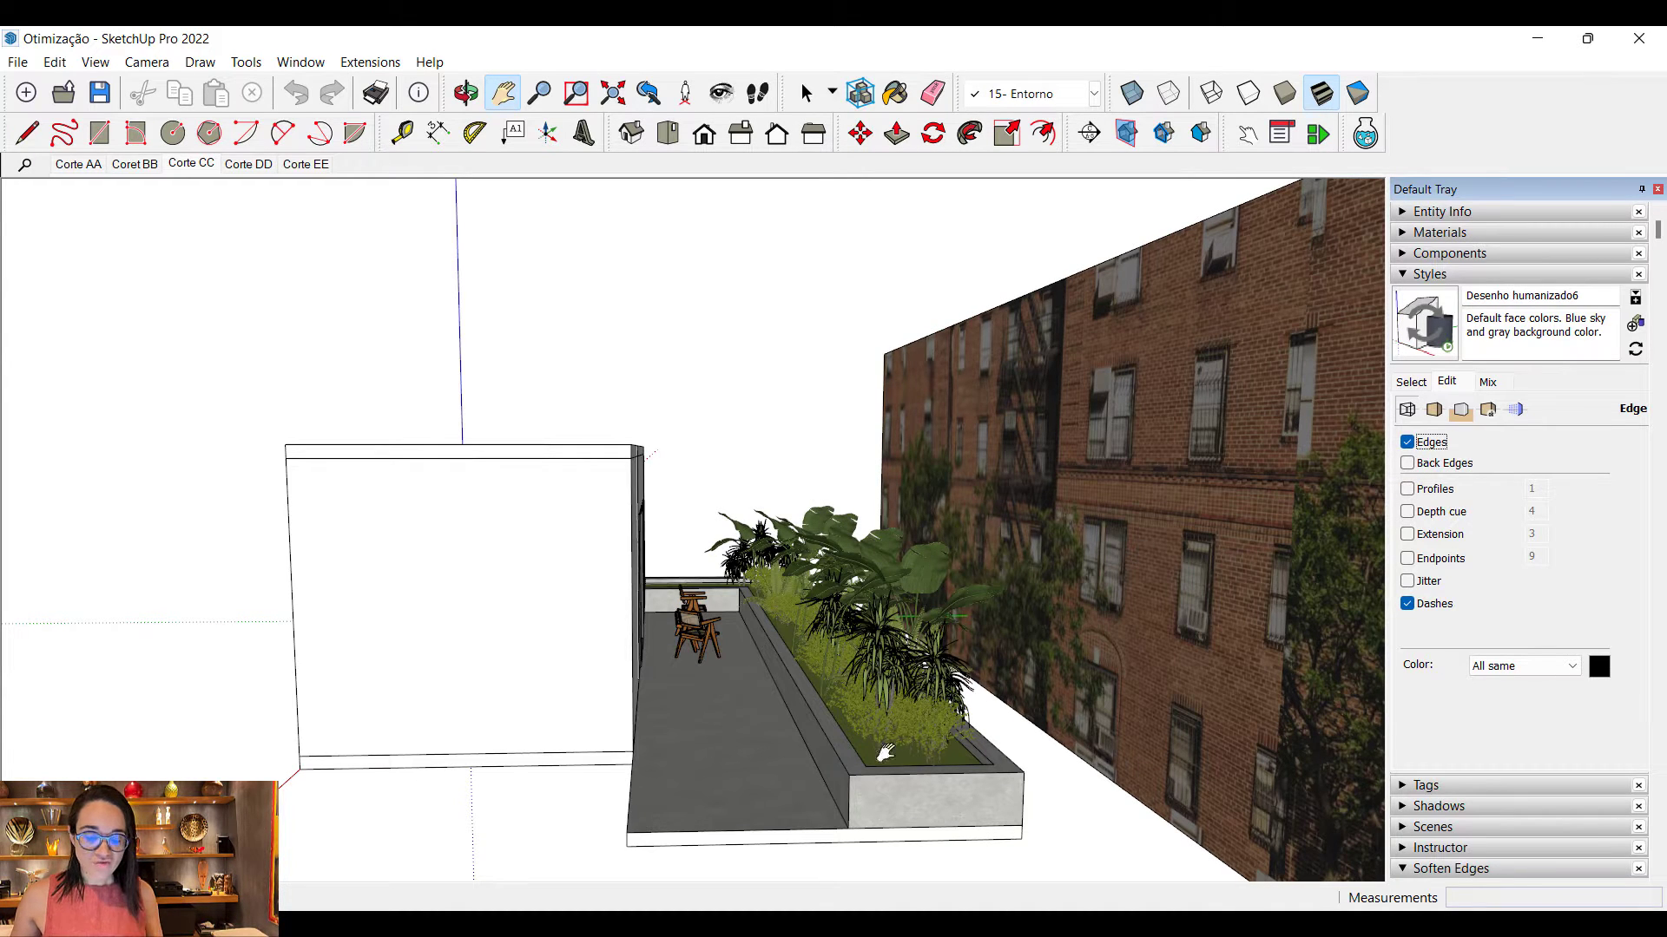
# Step: Enable Profiles to compare the look of the planter vegetation, and disable the option again
pyautogui.moveTo(824, 676); pyautogui.dragTo(817, 726, button='middle')
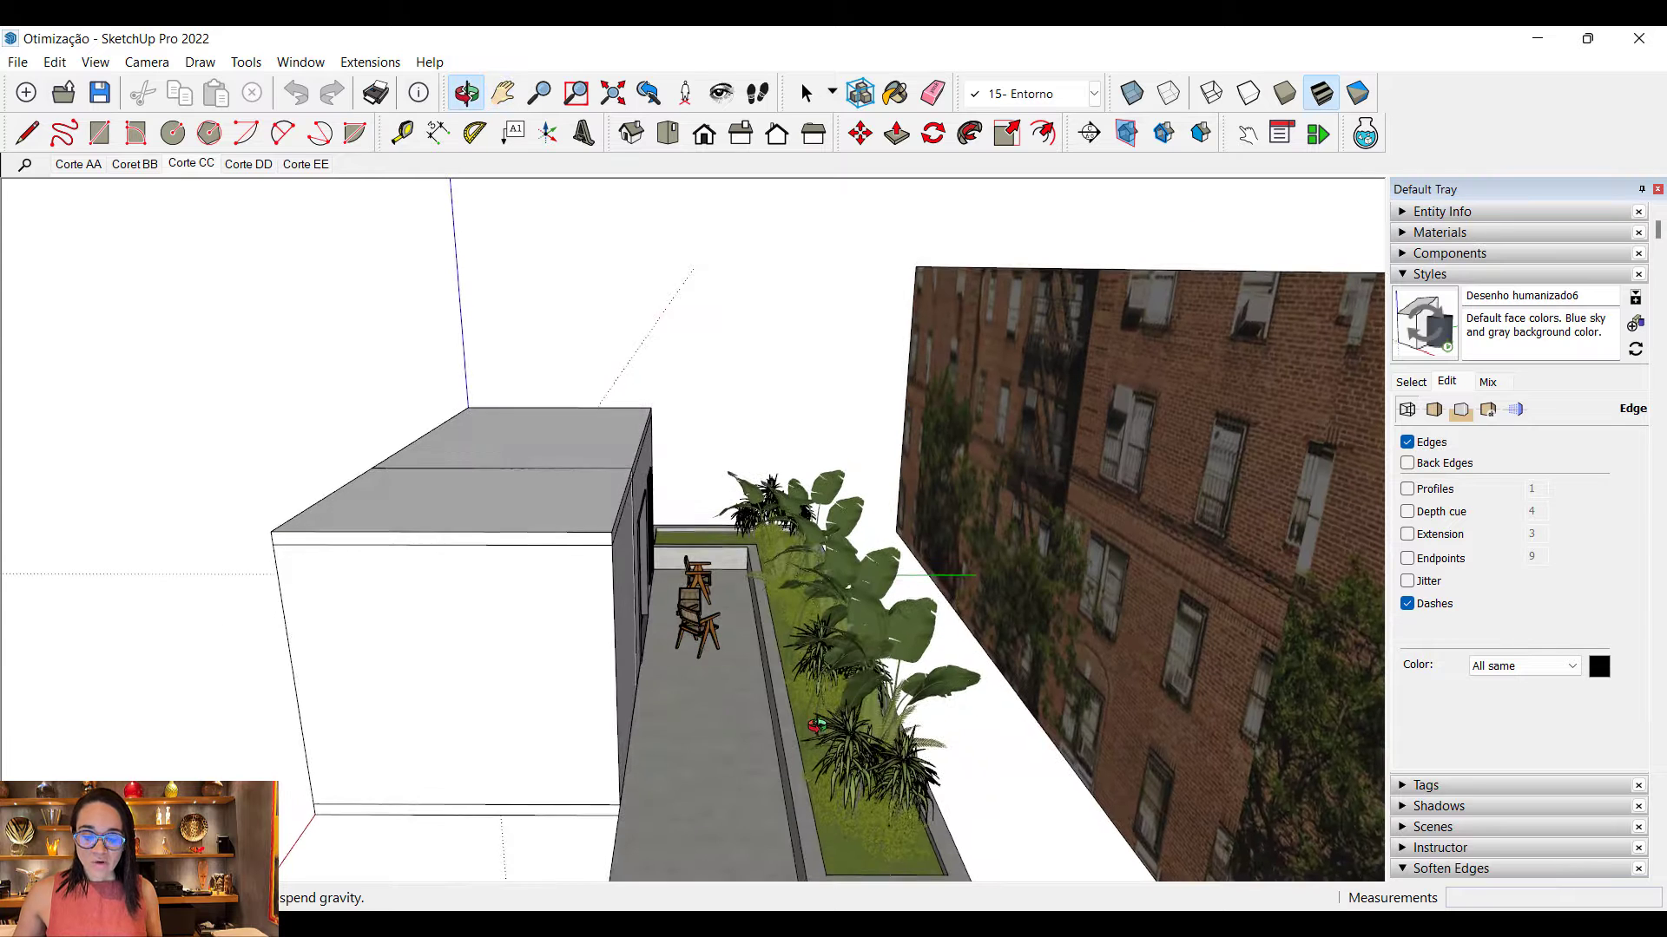
pyautogui.click(1407, 491)
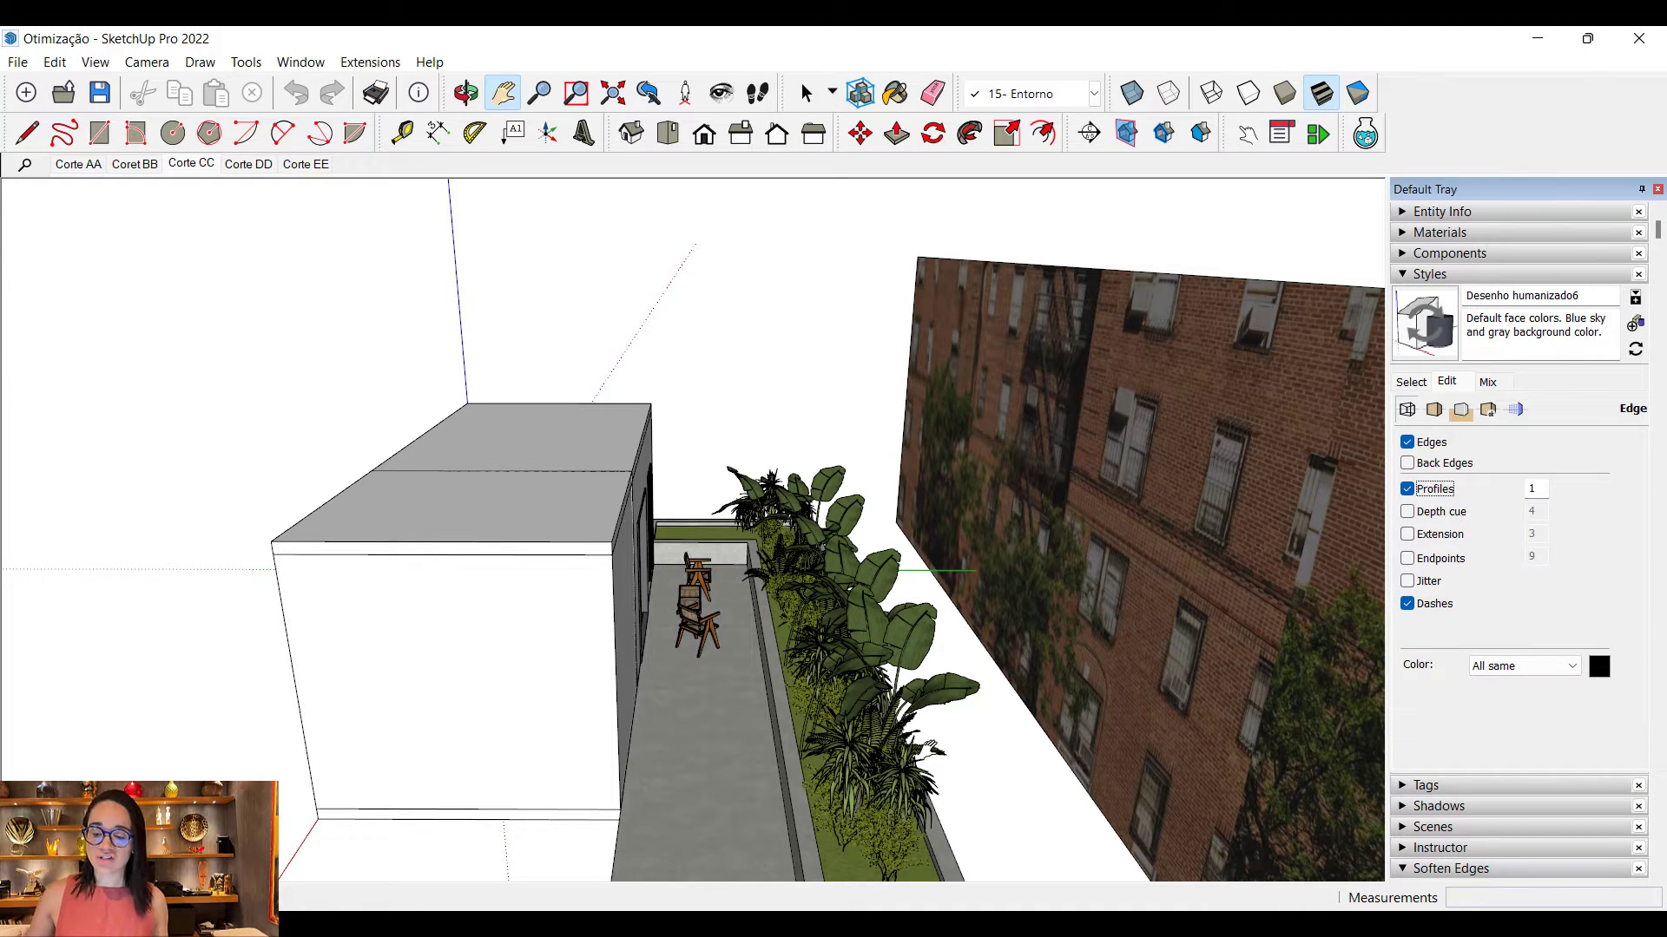
pyautogui.click(1407, 490)
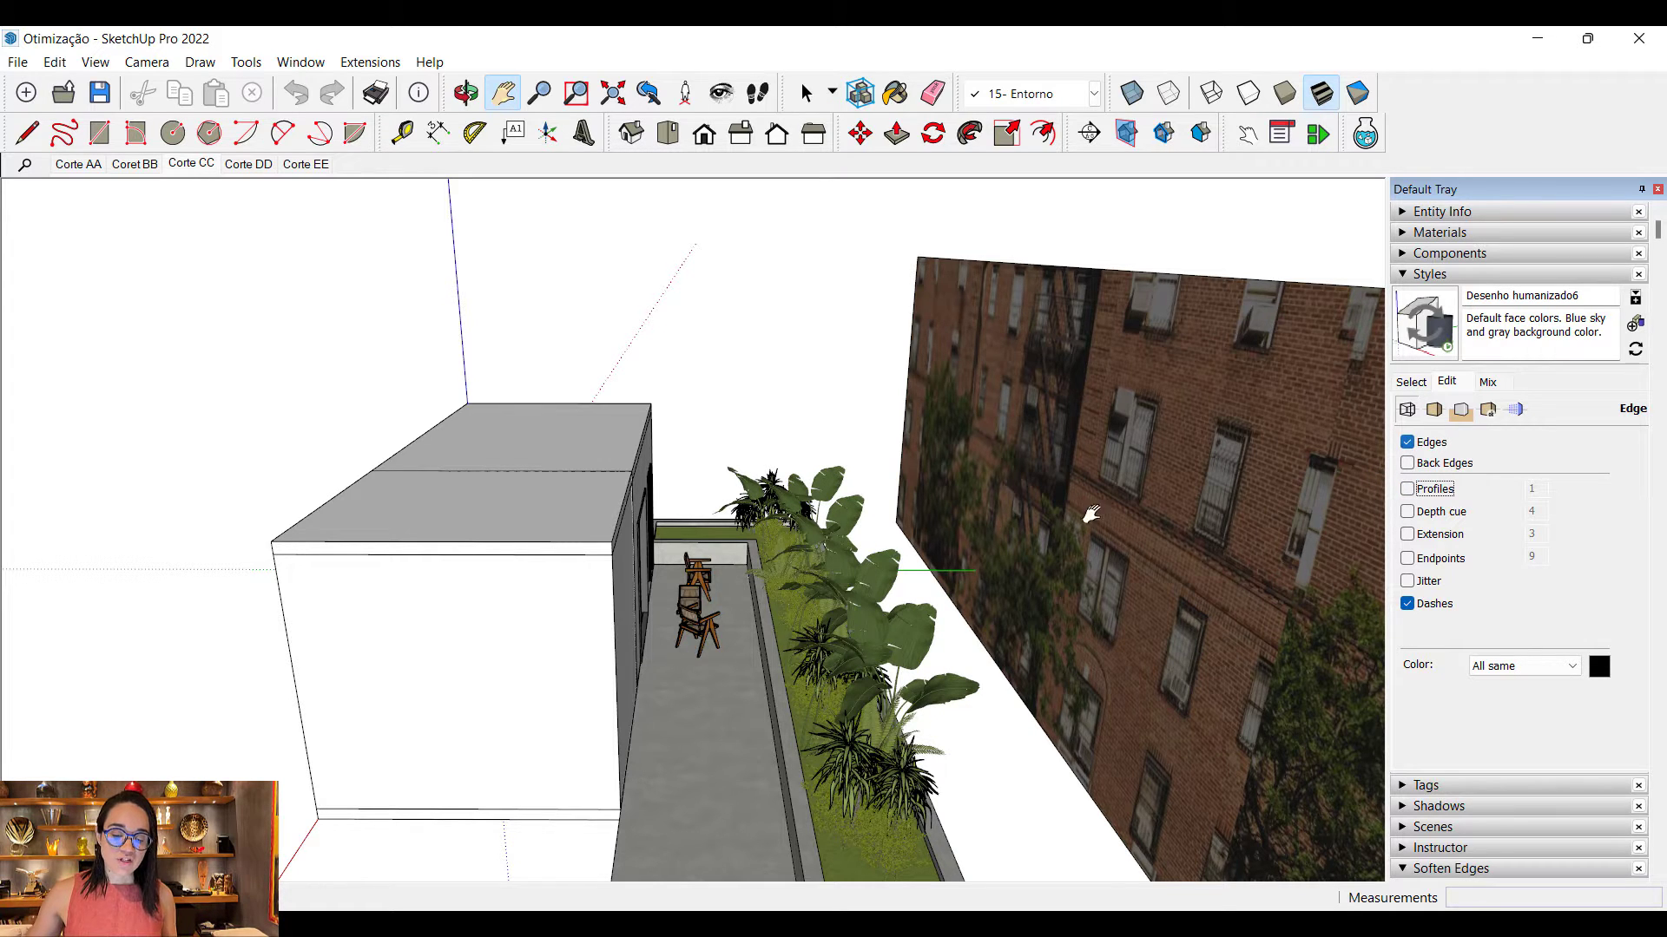
# Step: Examine how the terrace and planter vegetation display at near and far distances with Profiles disabled
pyautogui.scroll(-5, 979, 717)
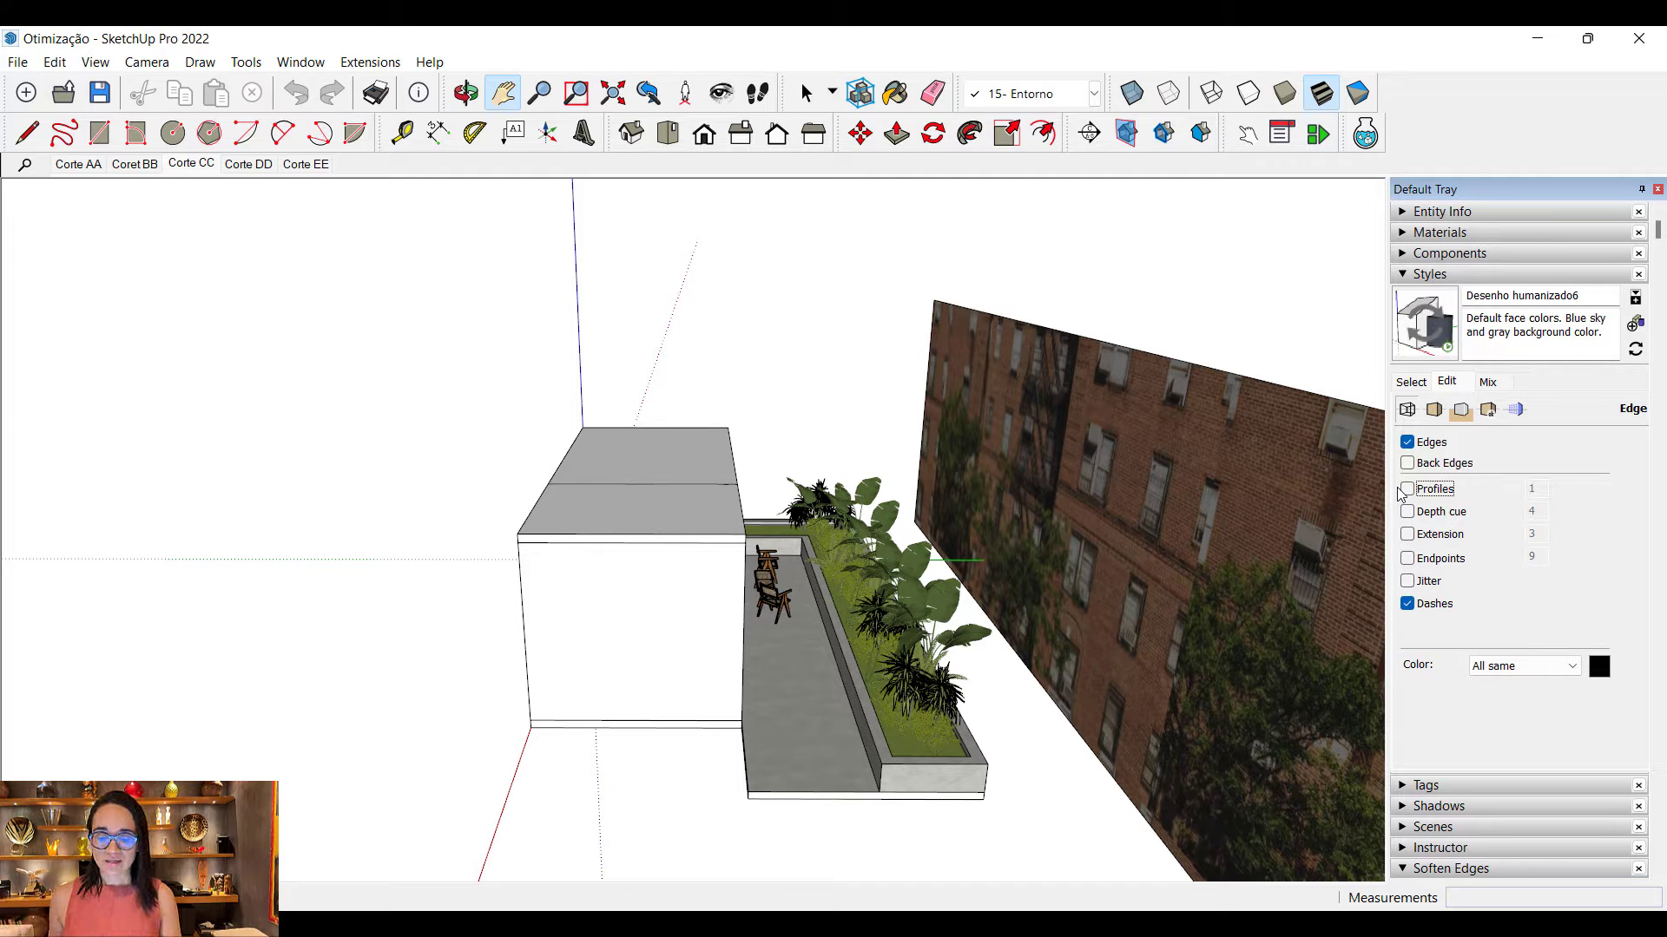
pyautogui.scroll(5, 848, 699)
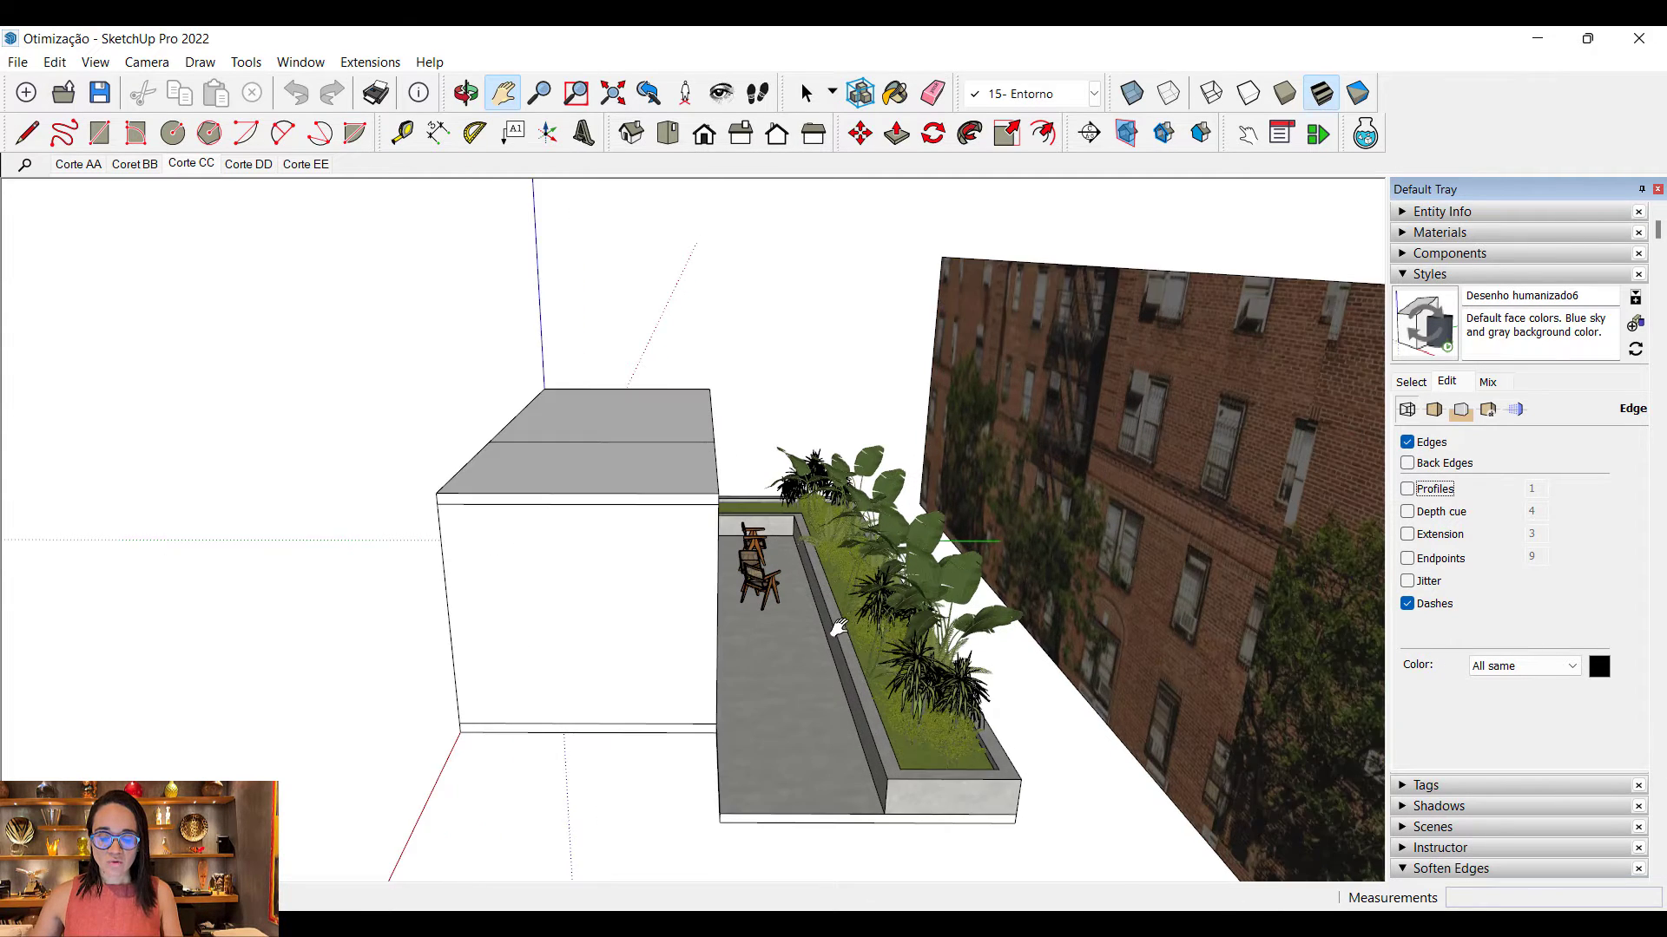
pyautogui.scroll(-4, 806, 552)
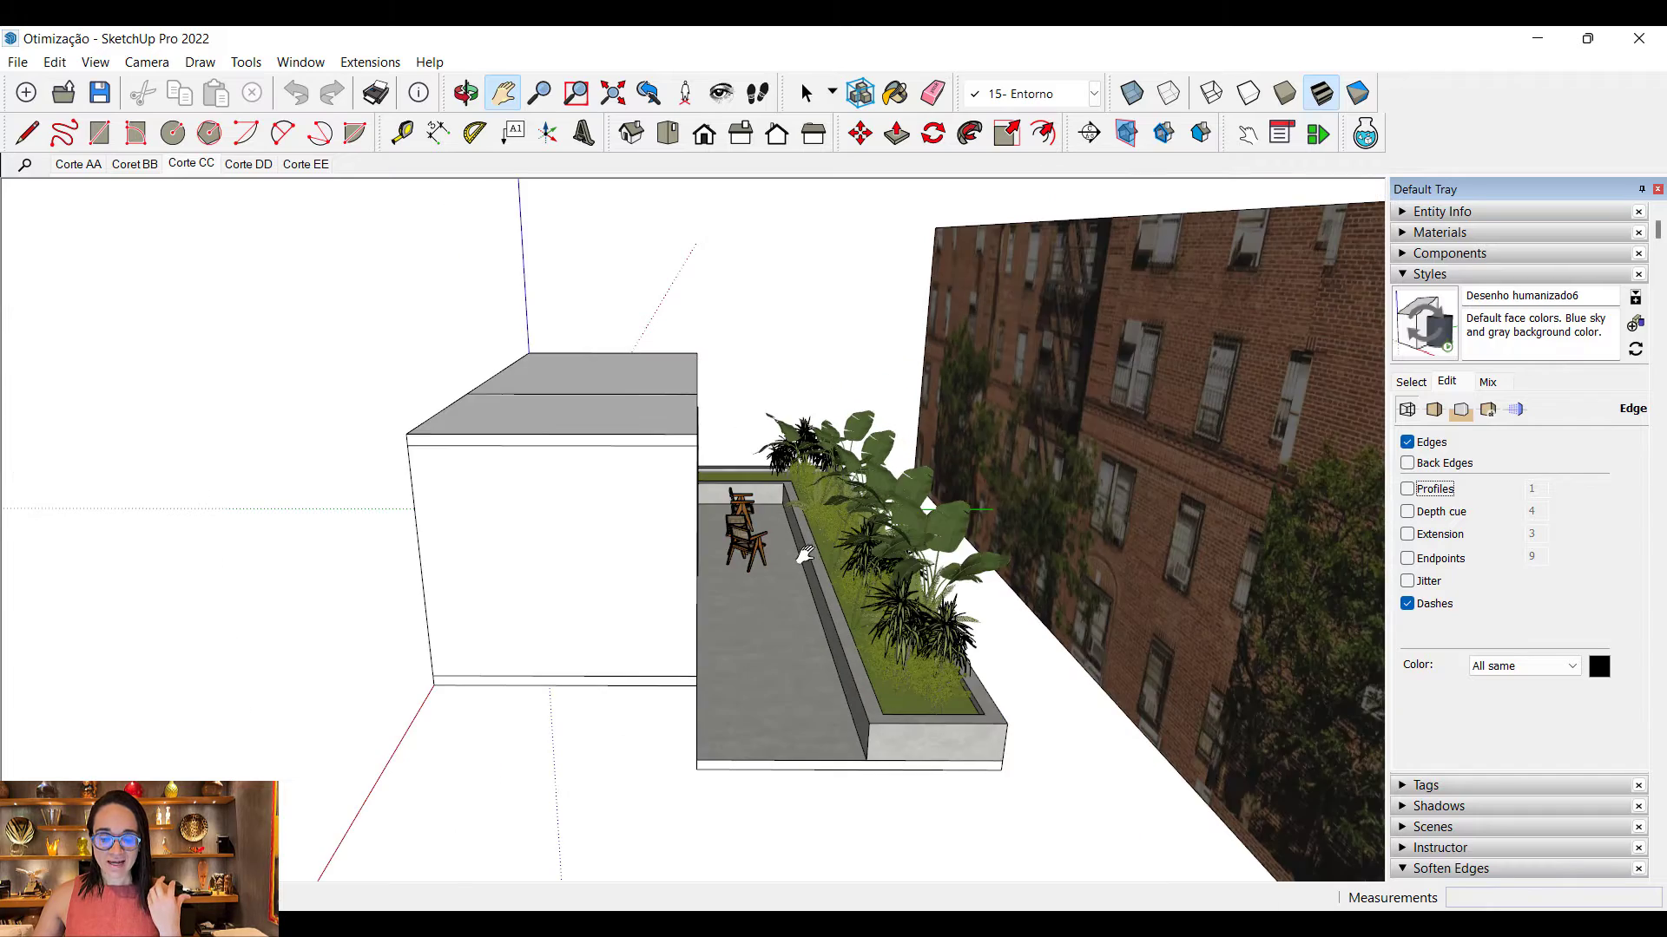
pyautogui.scroll(5, 797, 606)
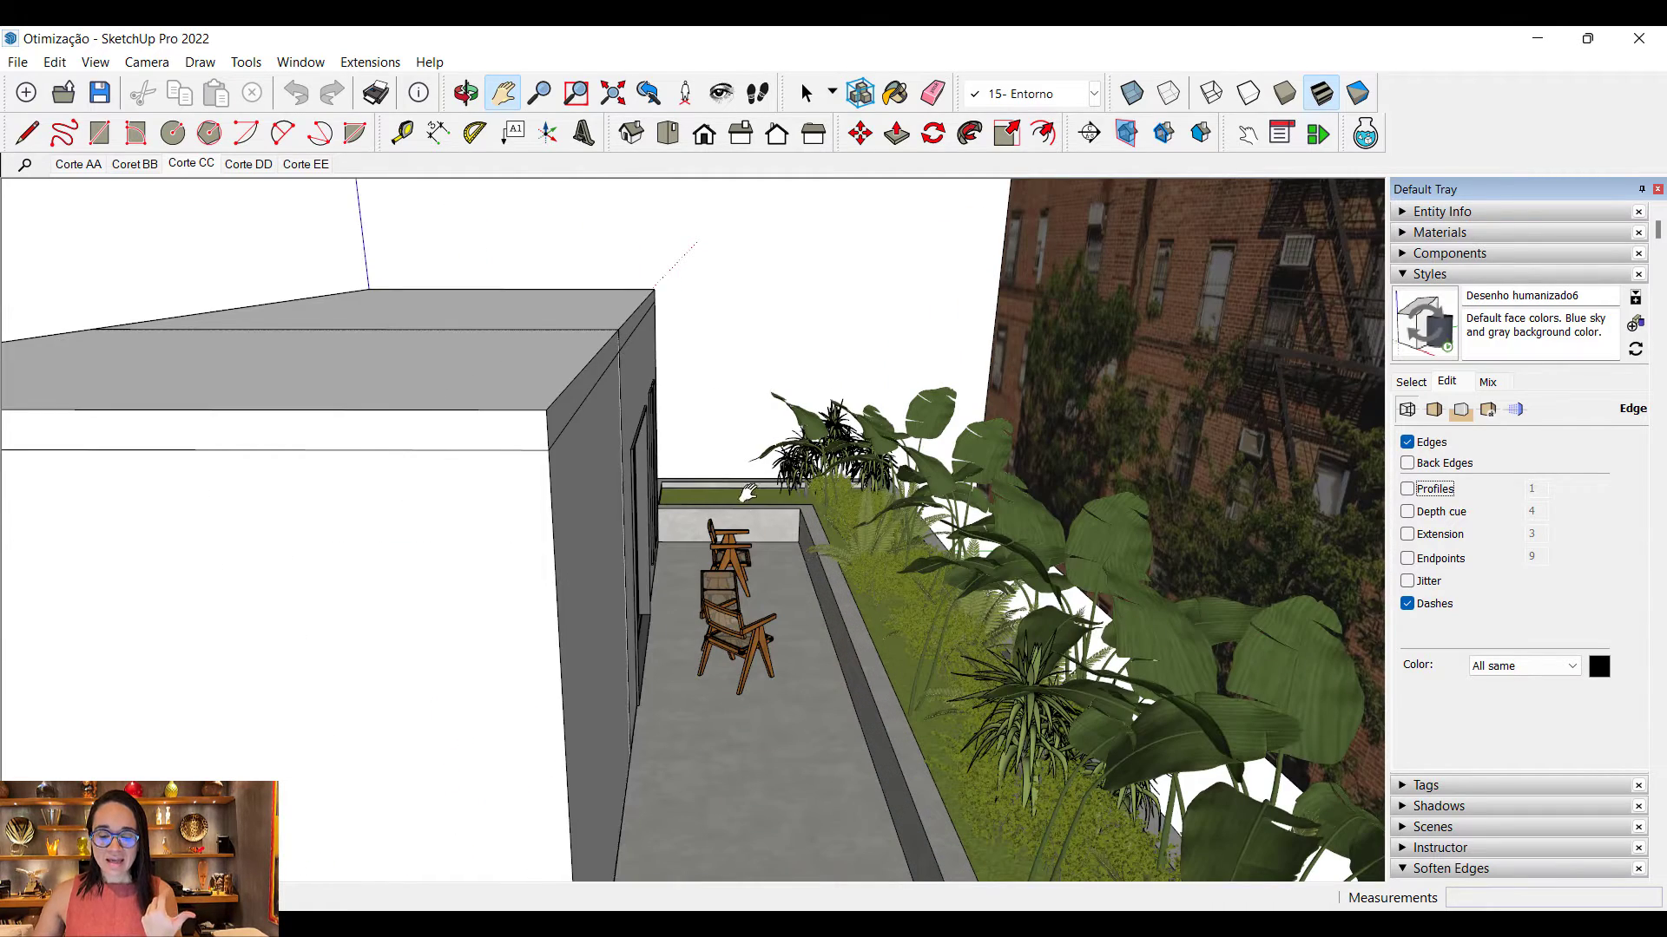
pyautogui.scroll(1, 1043, 516)
pyautogui.scroll(-3, 1043, 515)
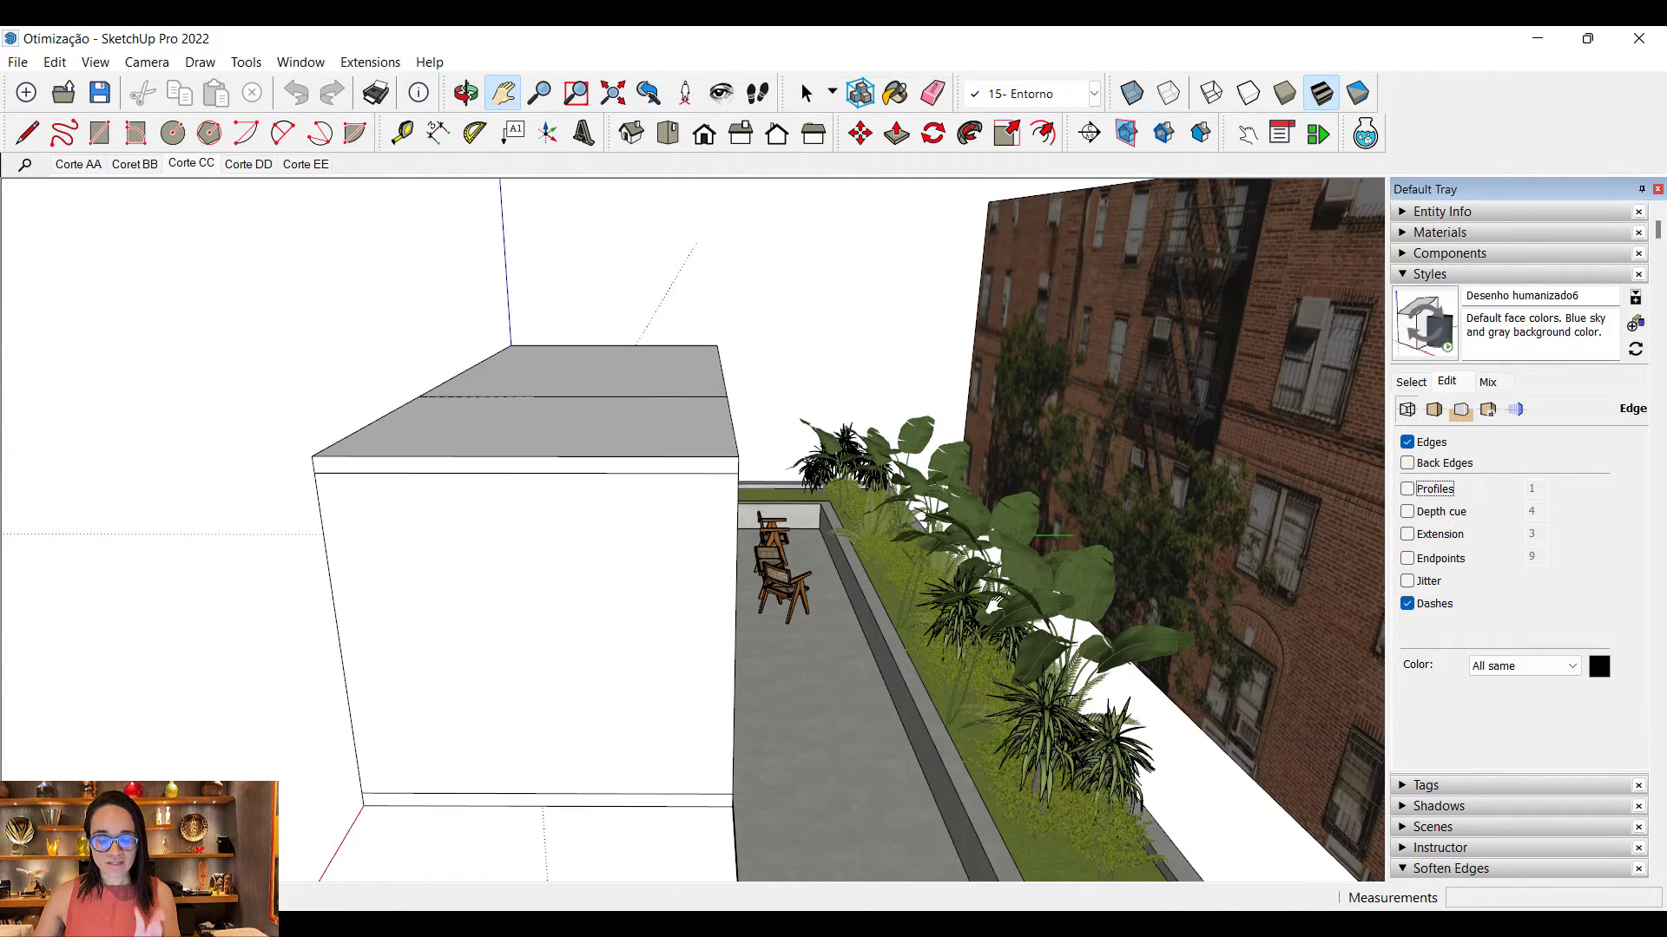
pyautogui.scroll(-1, 1184, 614)
pyautogui.scroll(3, 637, 633)
pyautogui.scroll(-5, 636, 627)
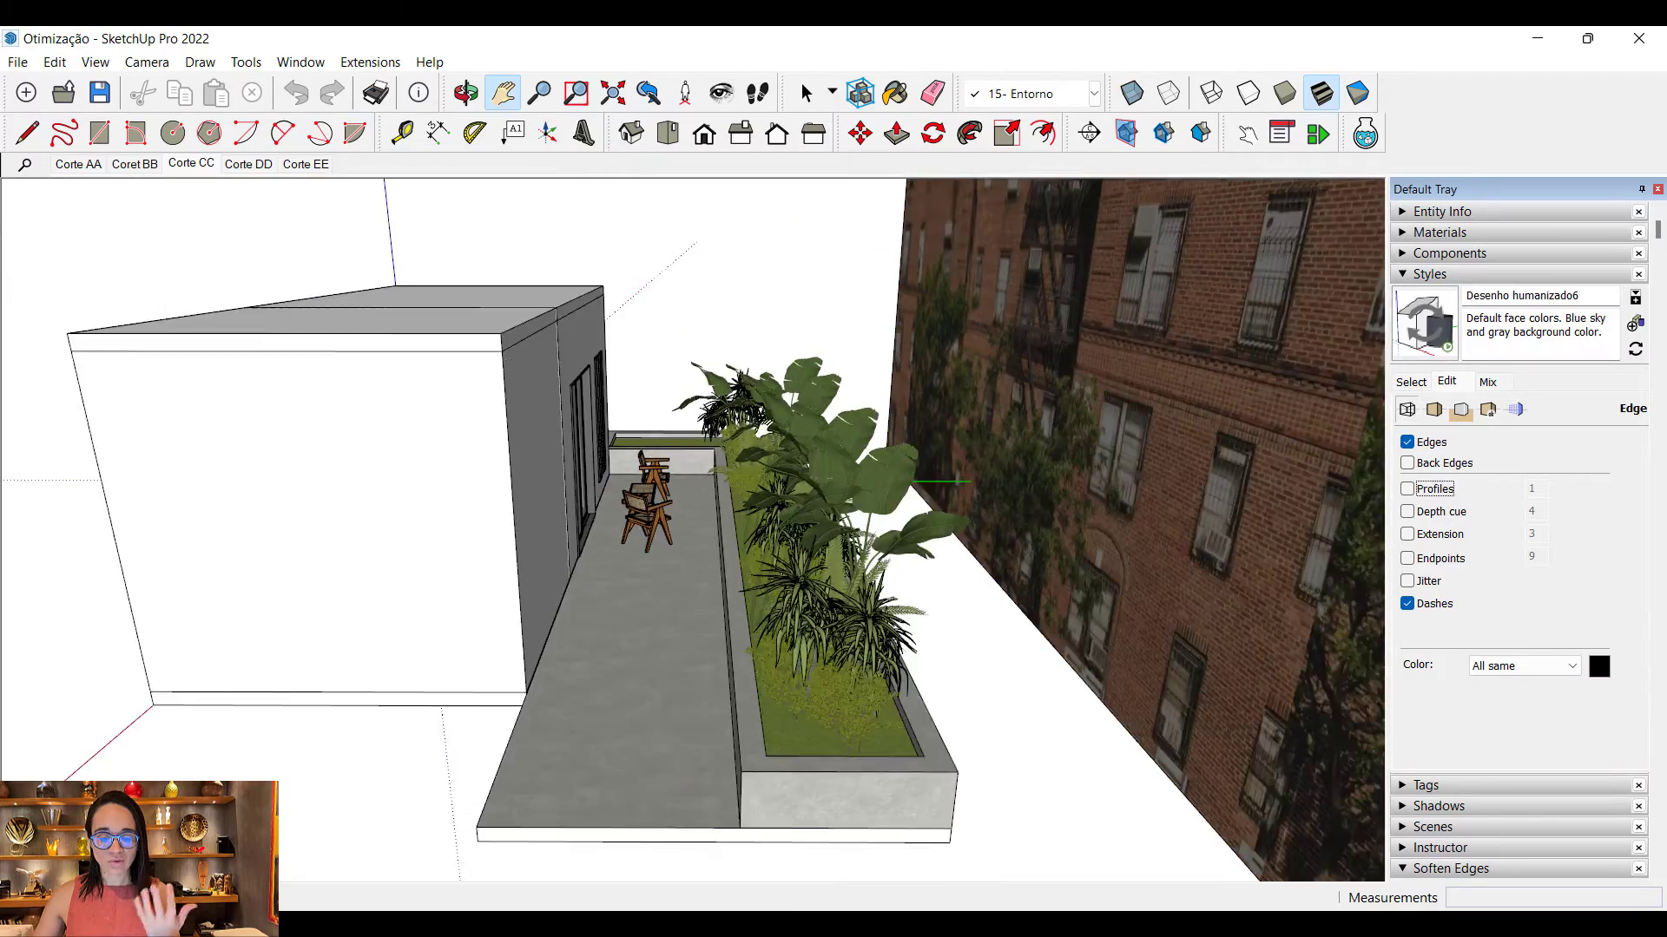
pyautogui.scroll(5, 714, 544)
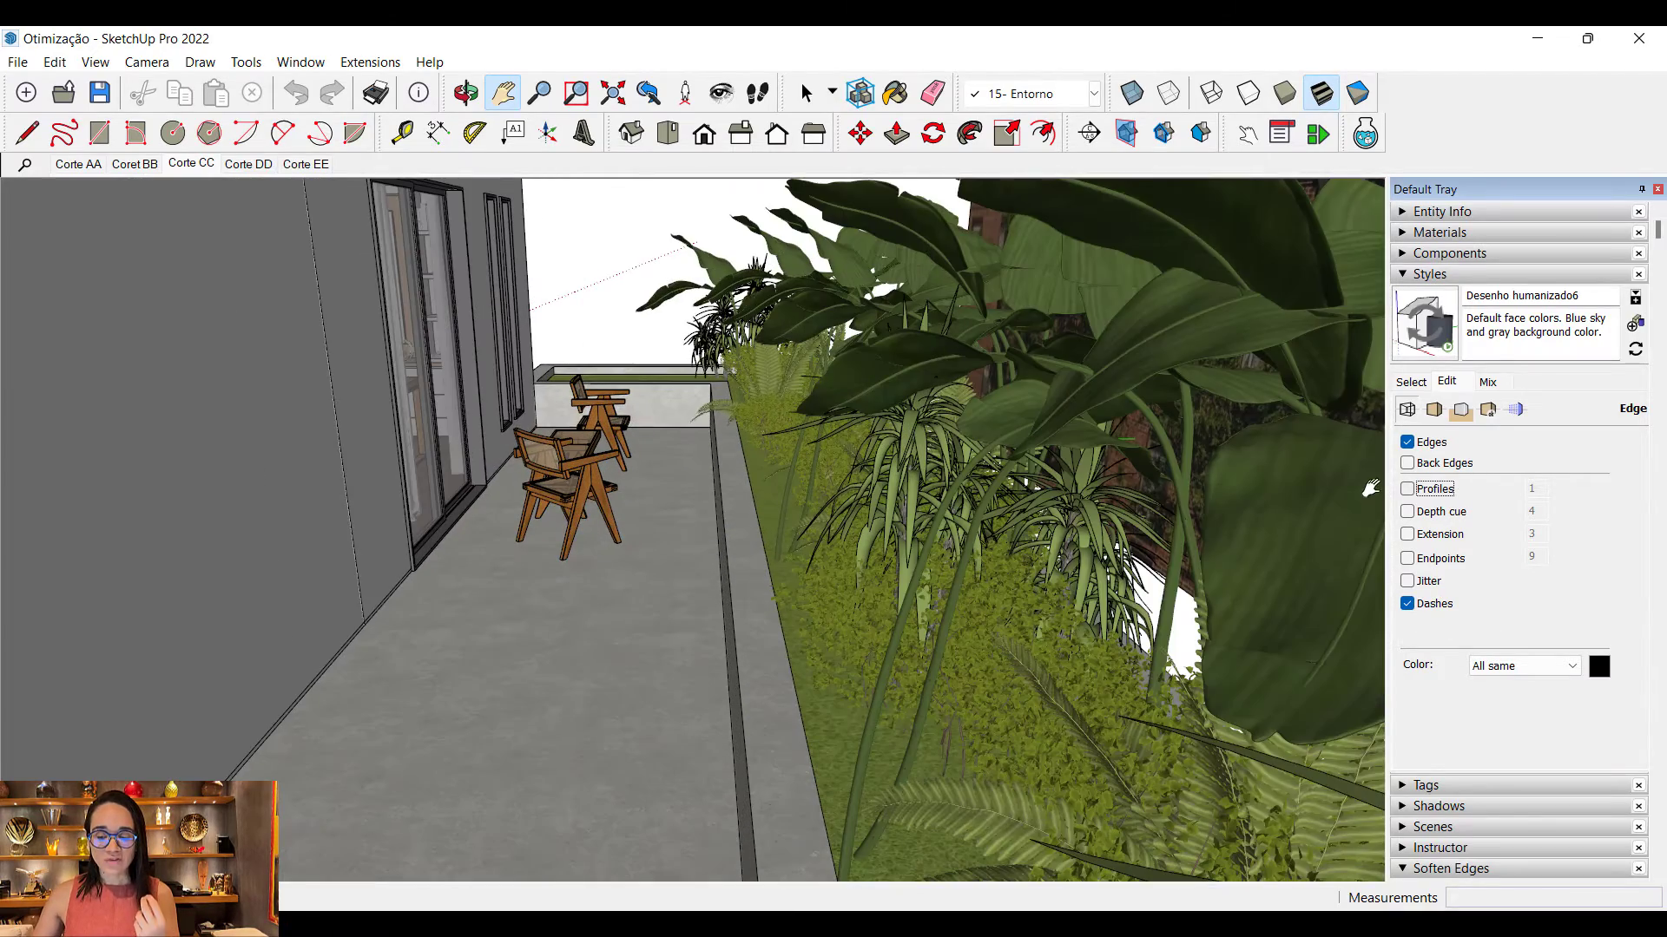
# Step: Turn Profiles back on, check how the terrace and plants display during navigation, and turn Profiles off
pyautogui.press('space')
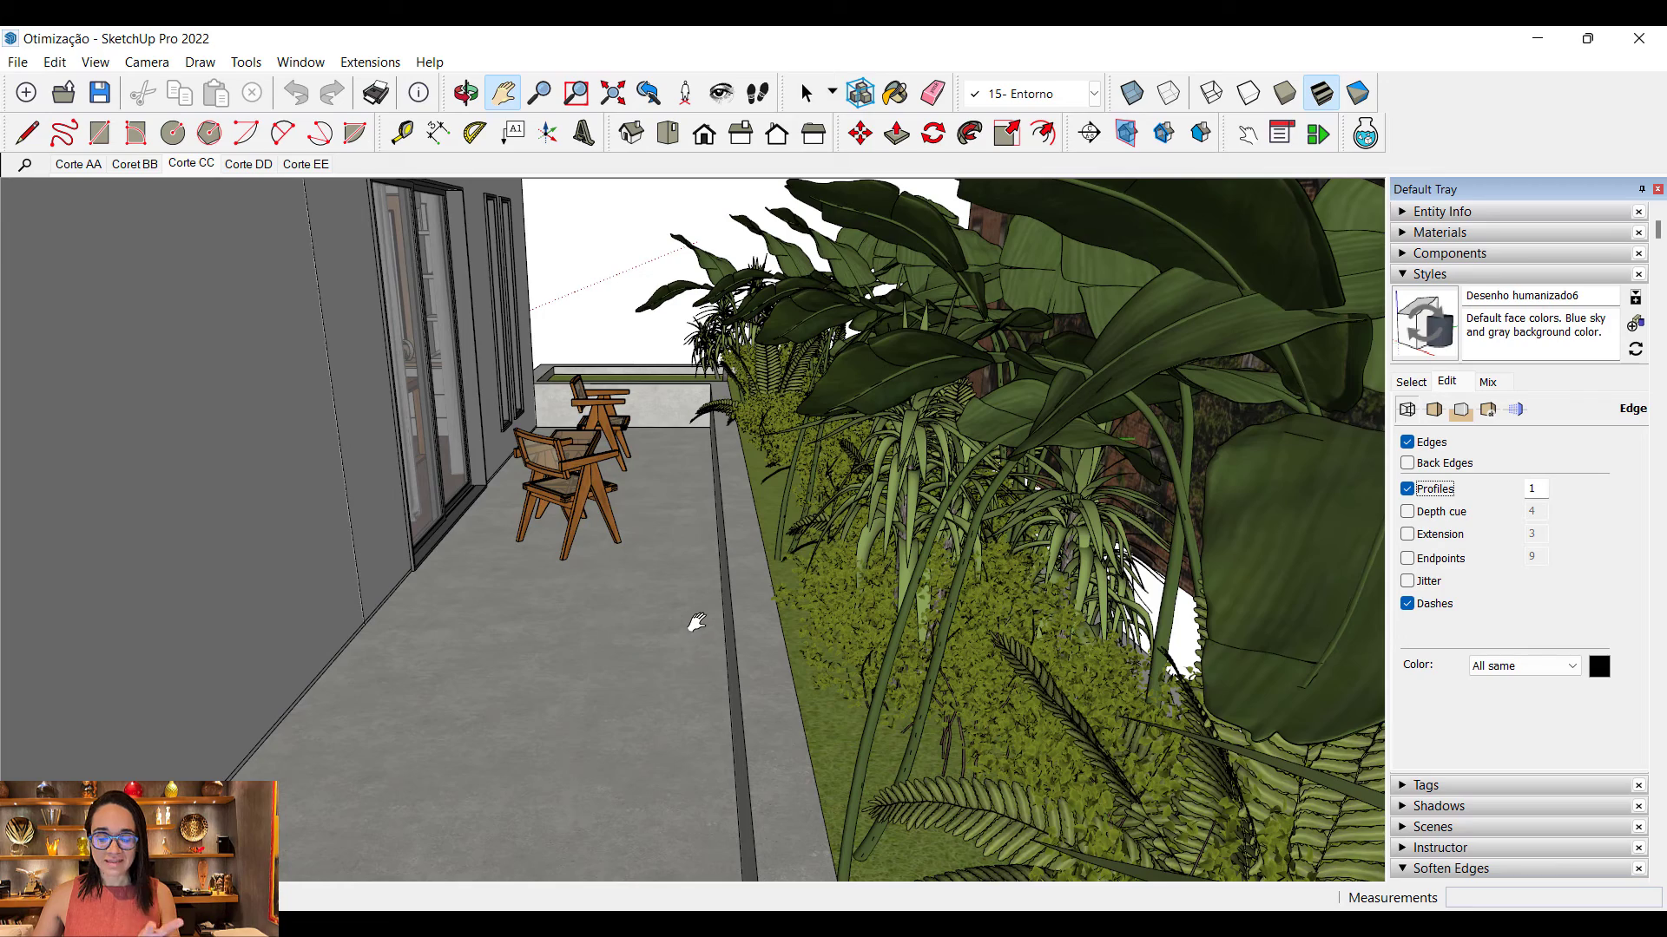
pyautogui.scroll(-3, 705, 612)
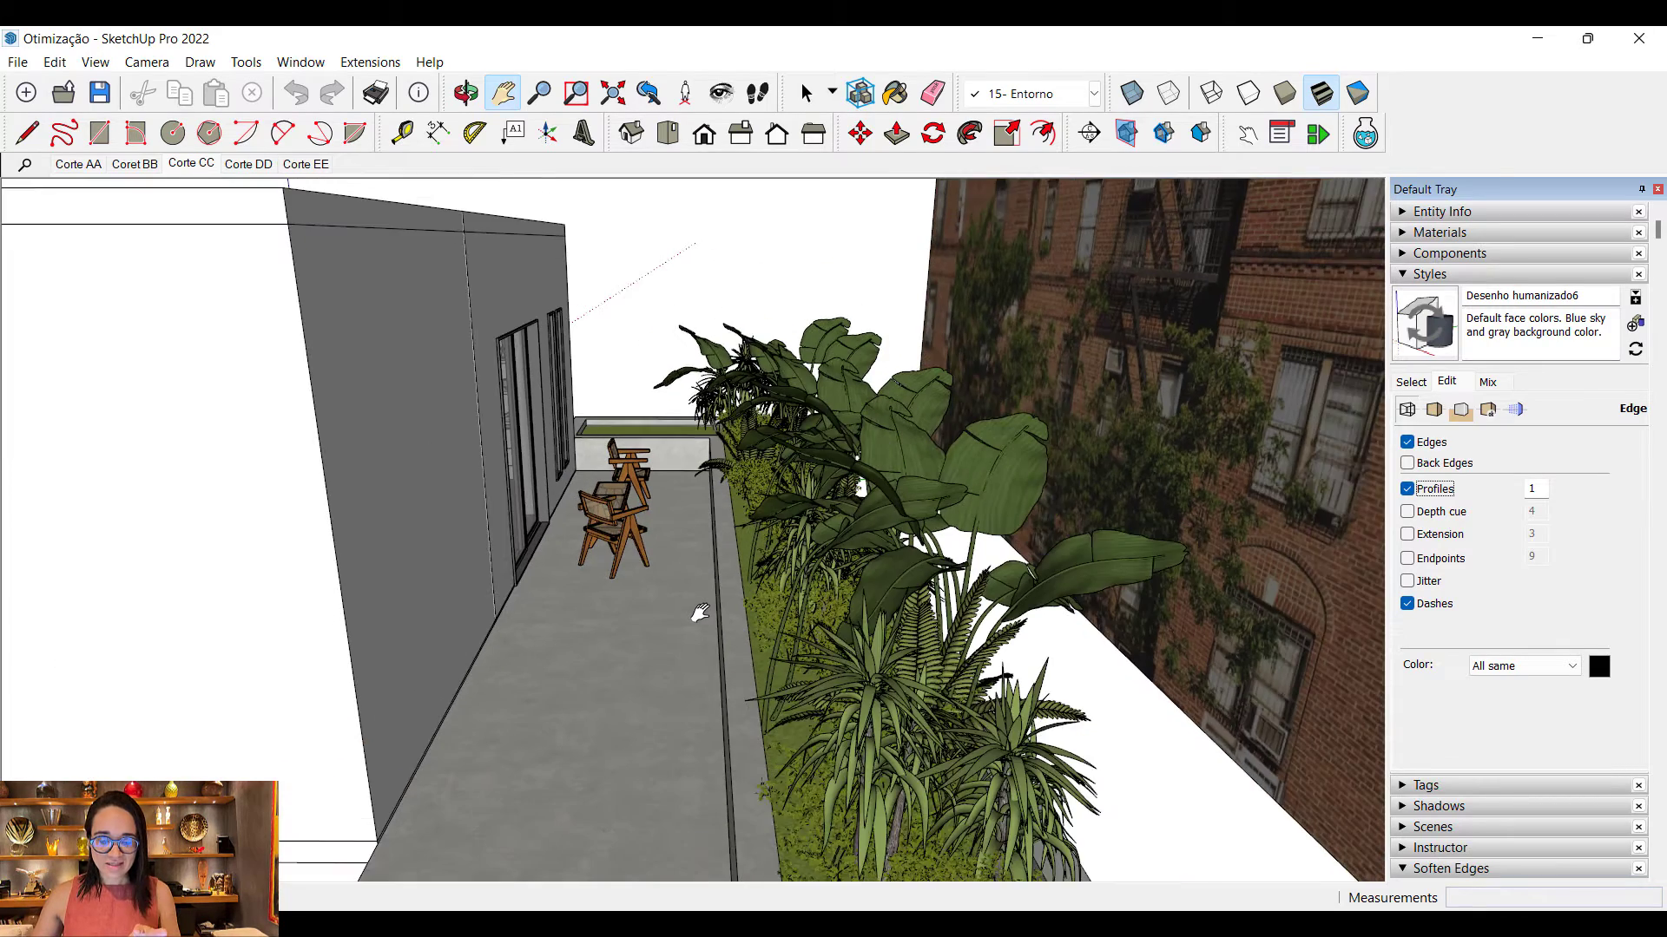
pyautogui.scroll(-8, 700, 613)
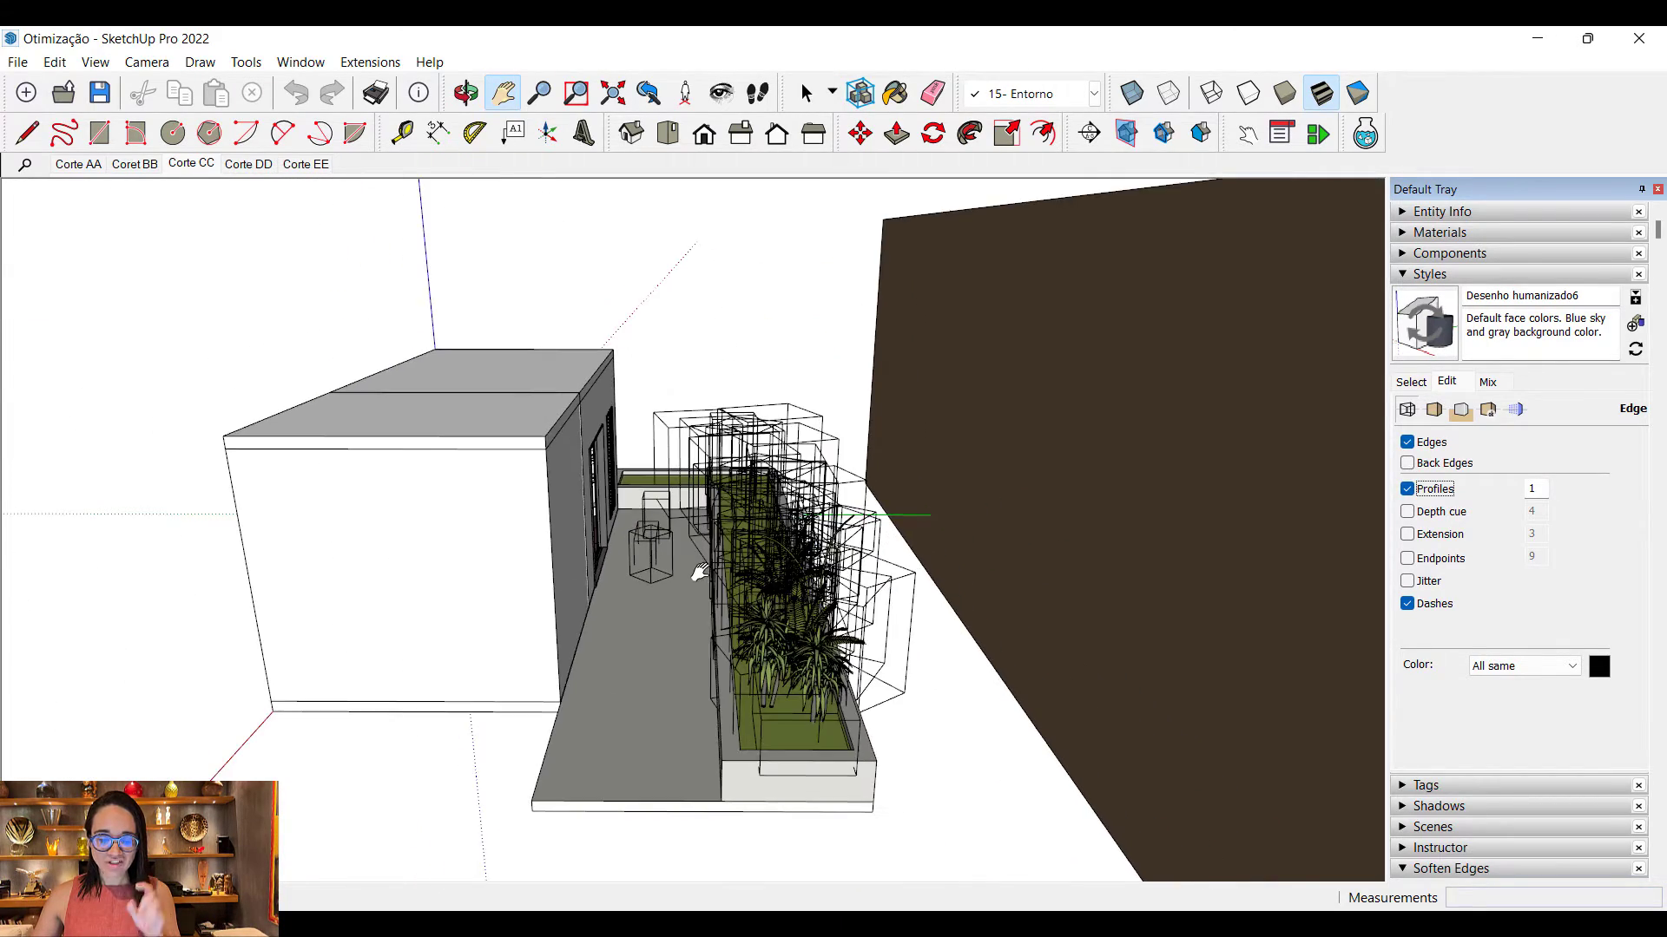
pyautogui.click(1409, 488)
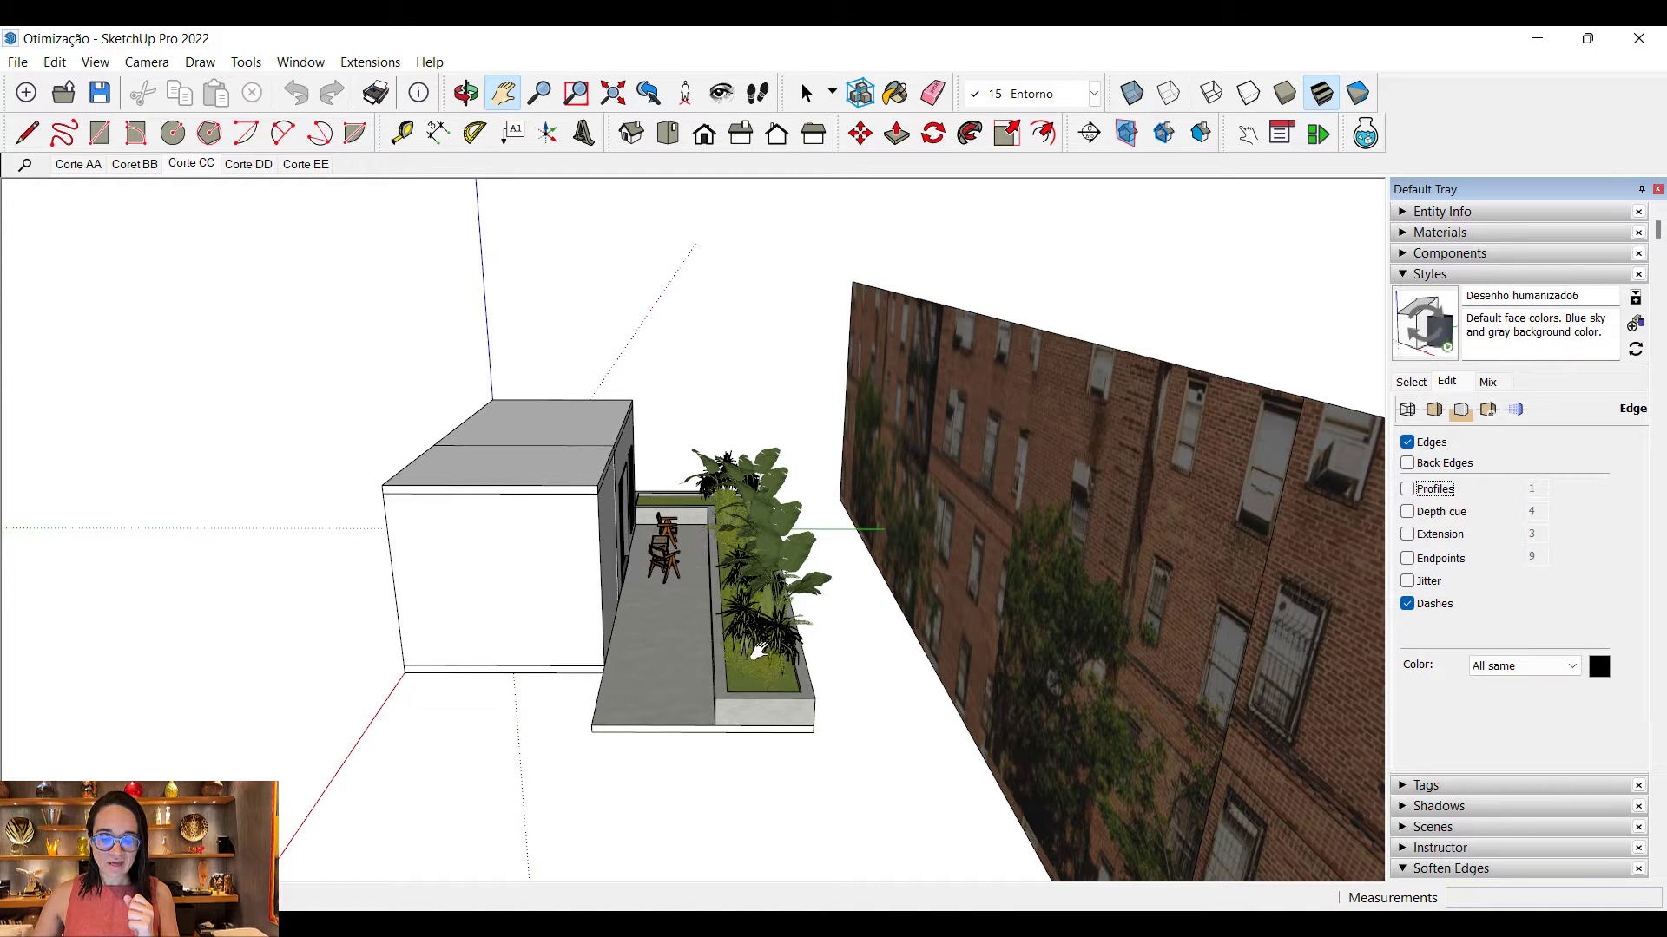
# Step: Examine the terrace chairs and planter vegetation from close up and farther away
pyautogui.scroll(3, 735, 545)
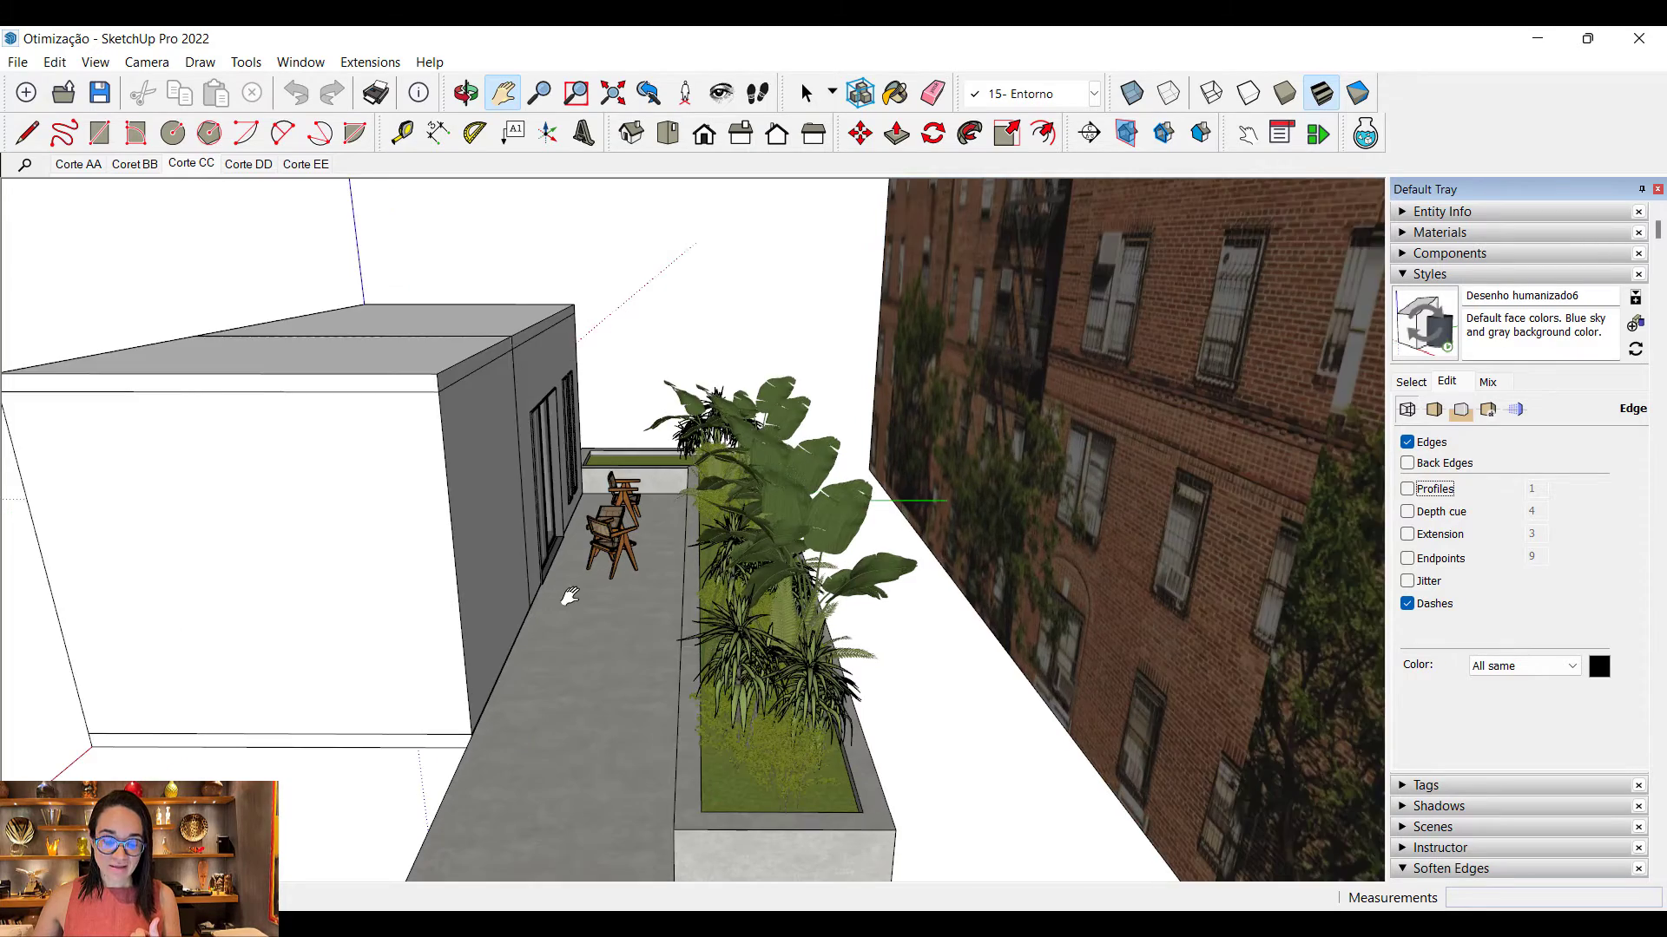
pyautogui.scroll(-3, 569, 597)
pyautogui.scroll(3, 579, 573)
pyautogui.scroll(3, 578, 573)
pyautogui.scroll(-2, 584, 565)
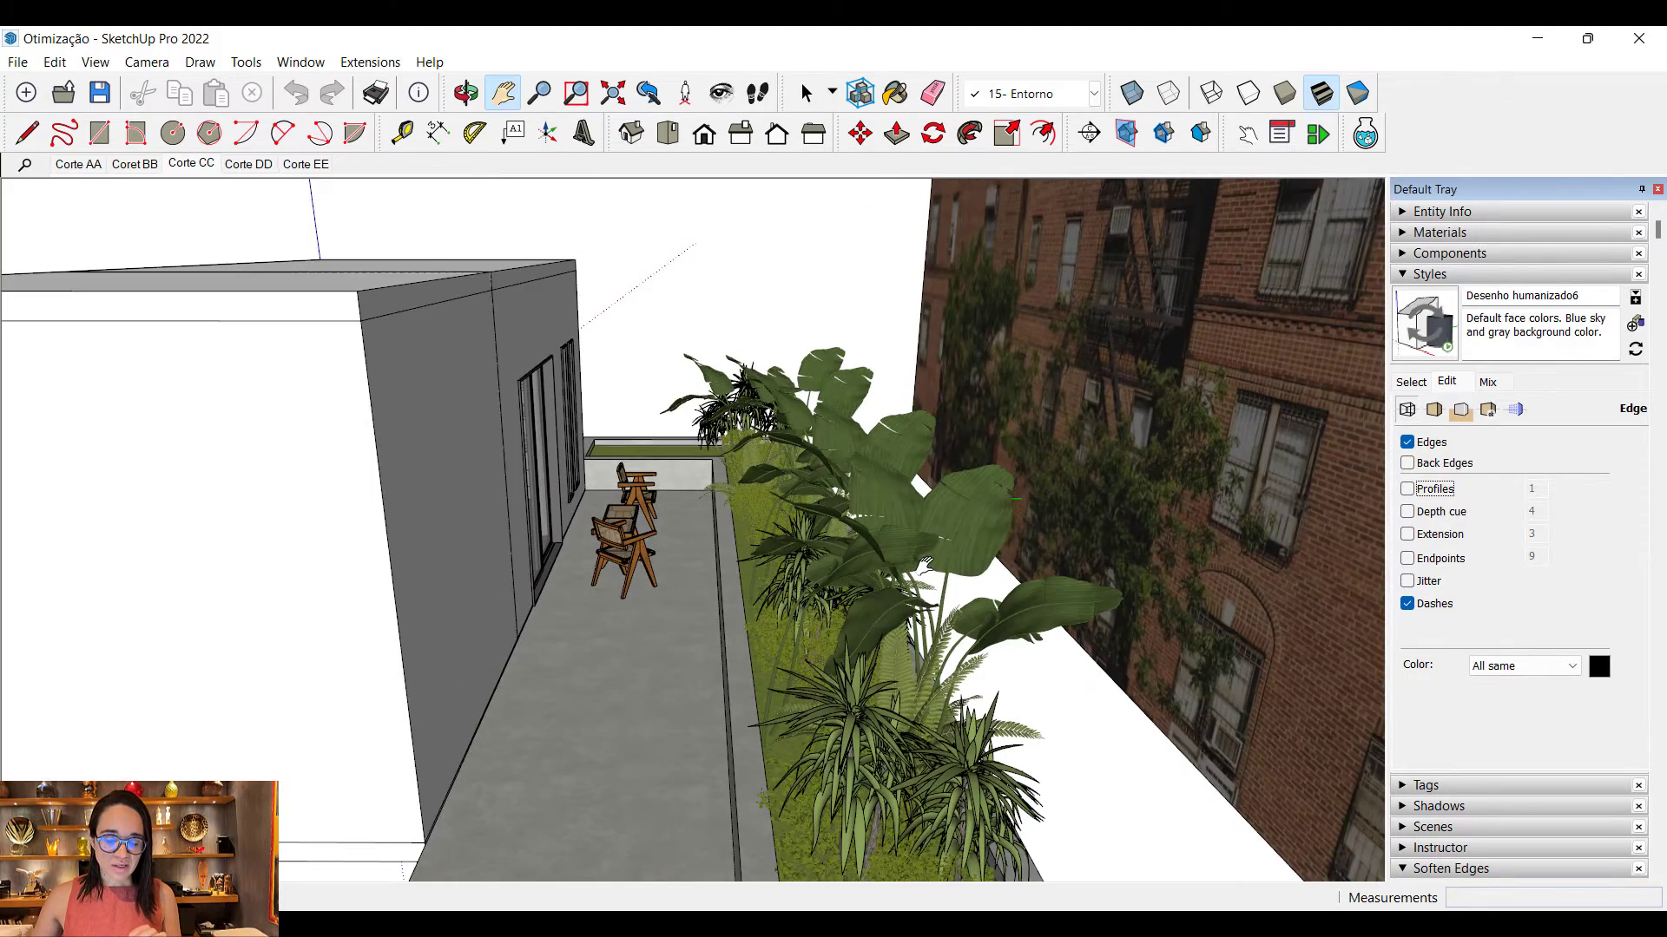
pyautogui.scroll(-2, 808, 578)
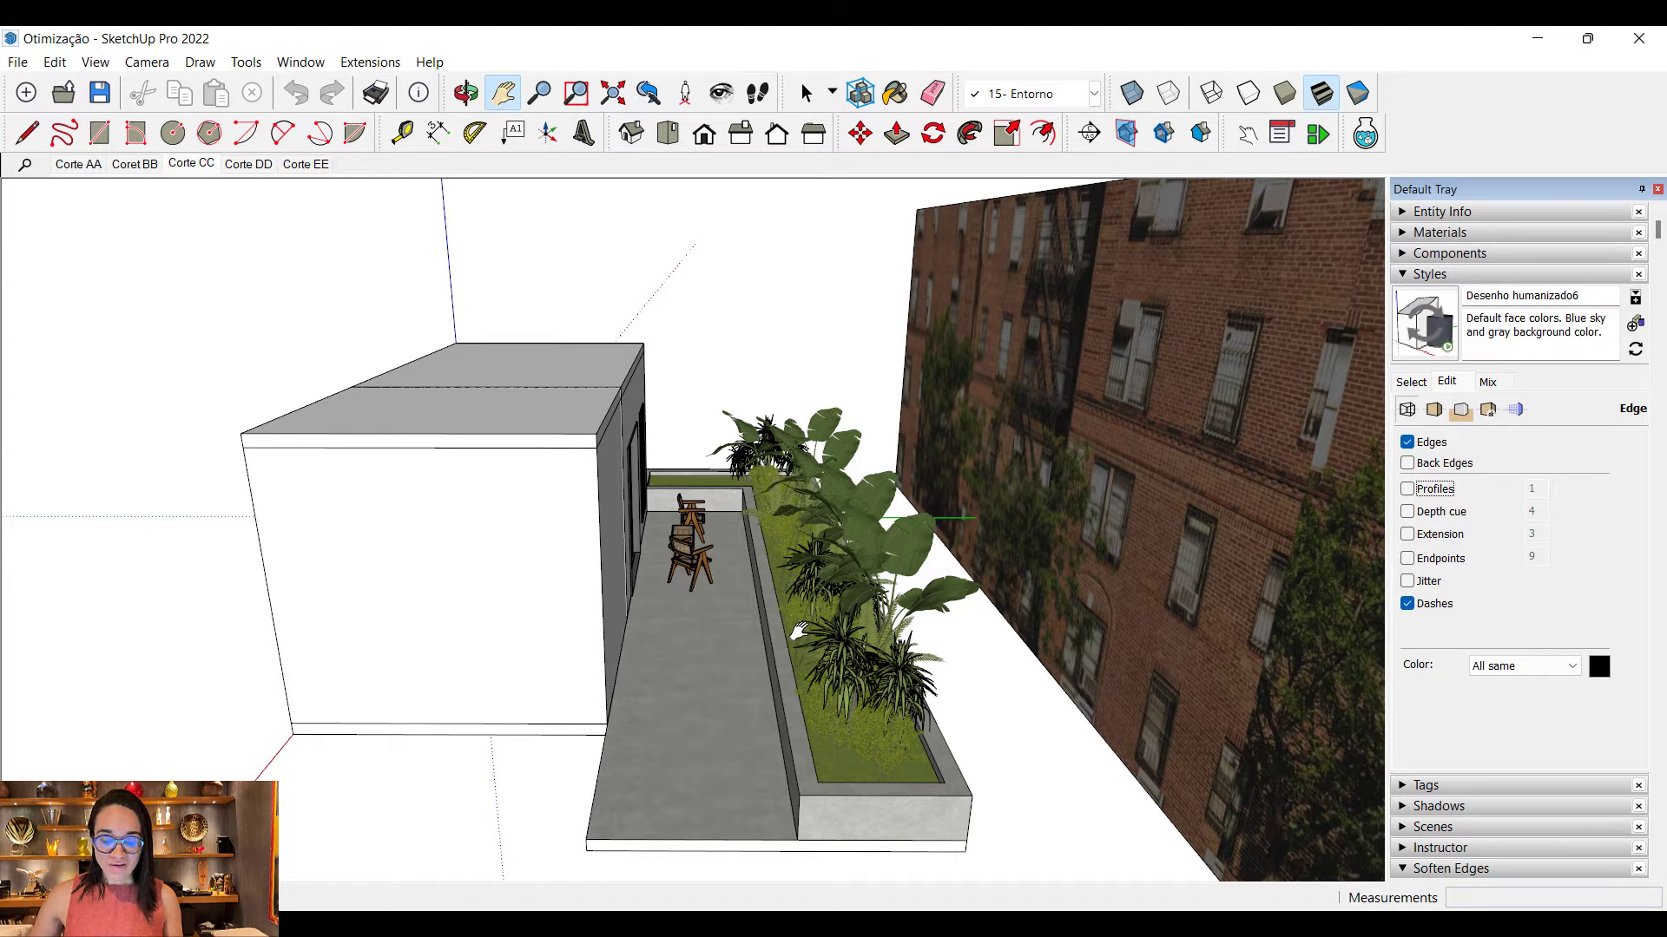
pyautogui.scroll(3, 800, 626)
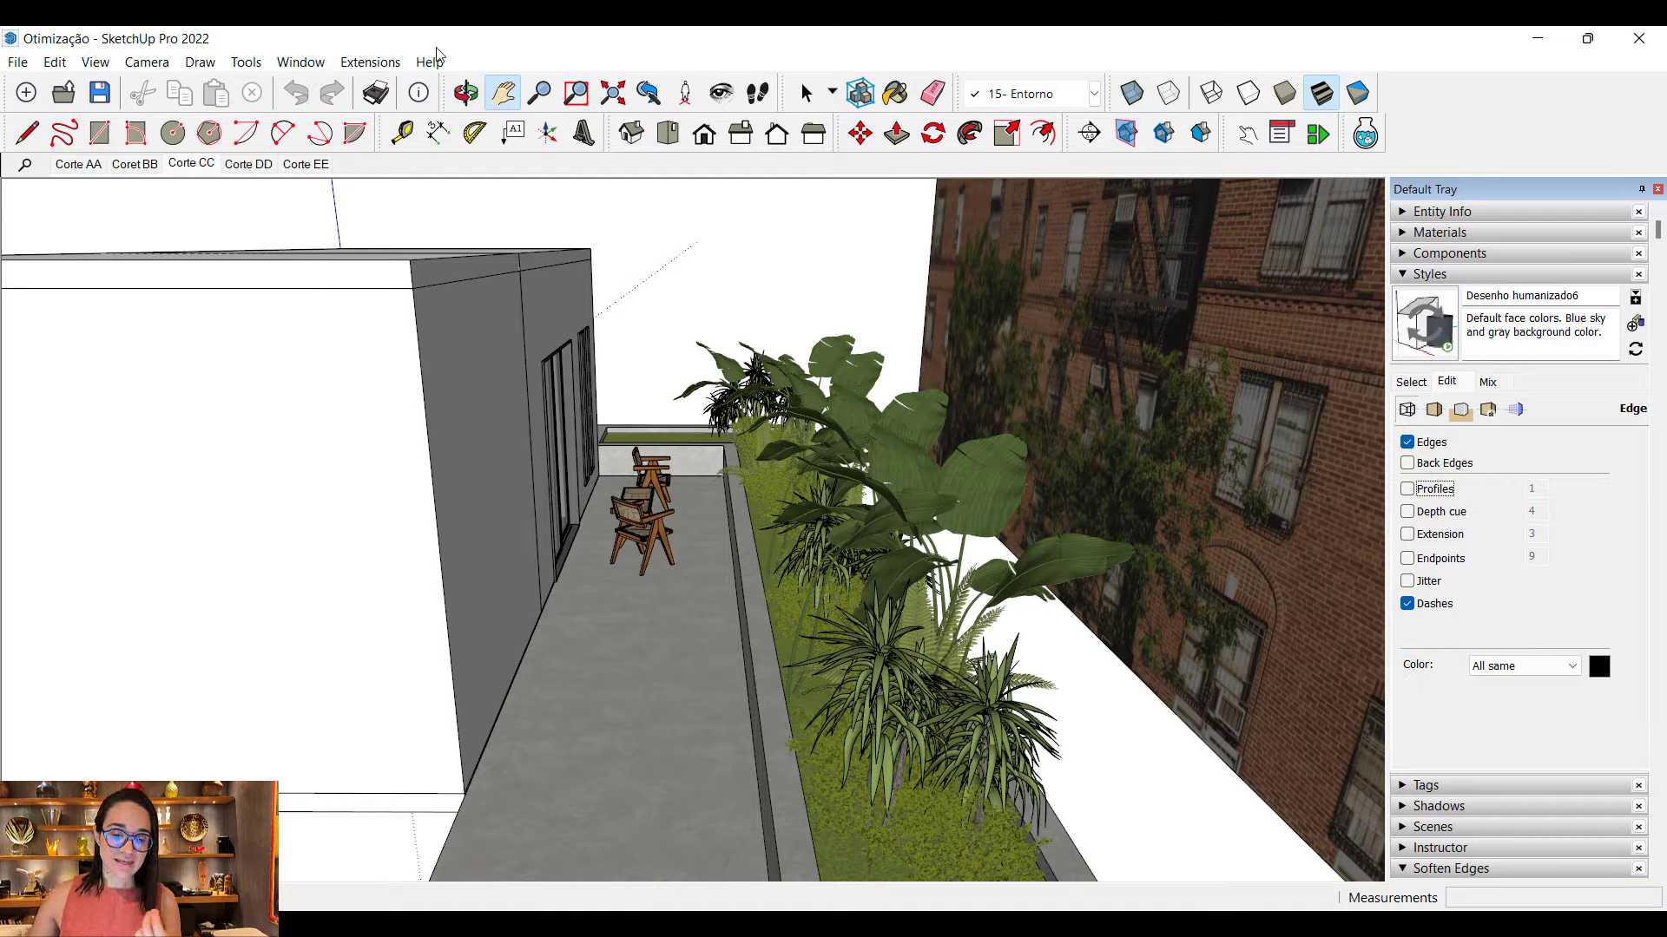
# Step: Search the Extension Warehouse for "cg impact report"
pyautogui.click(370, 61)
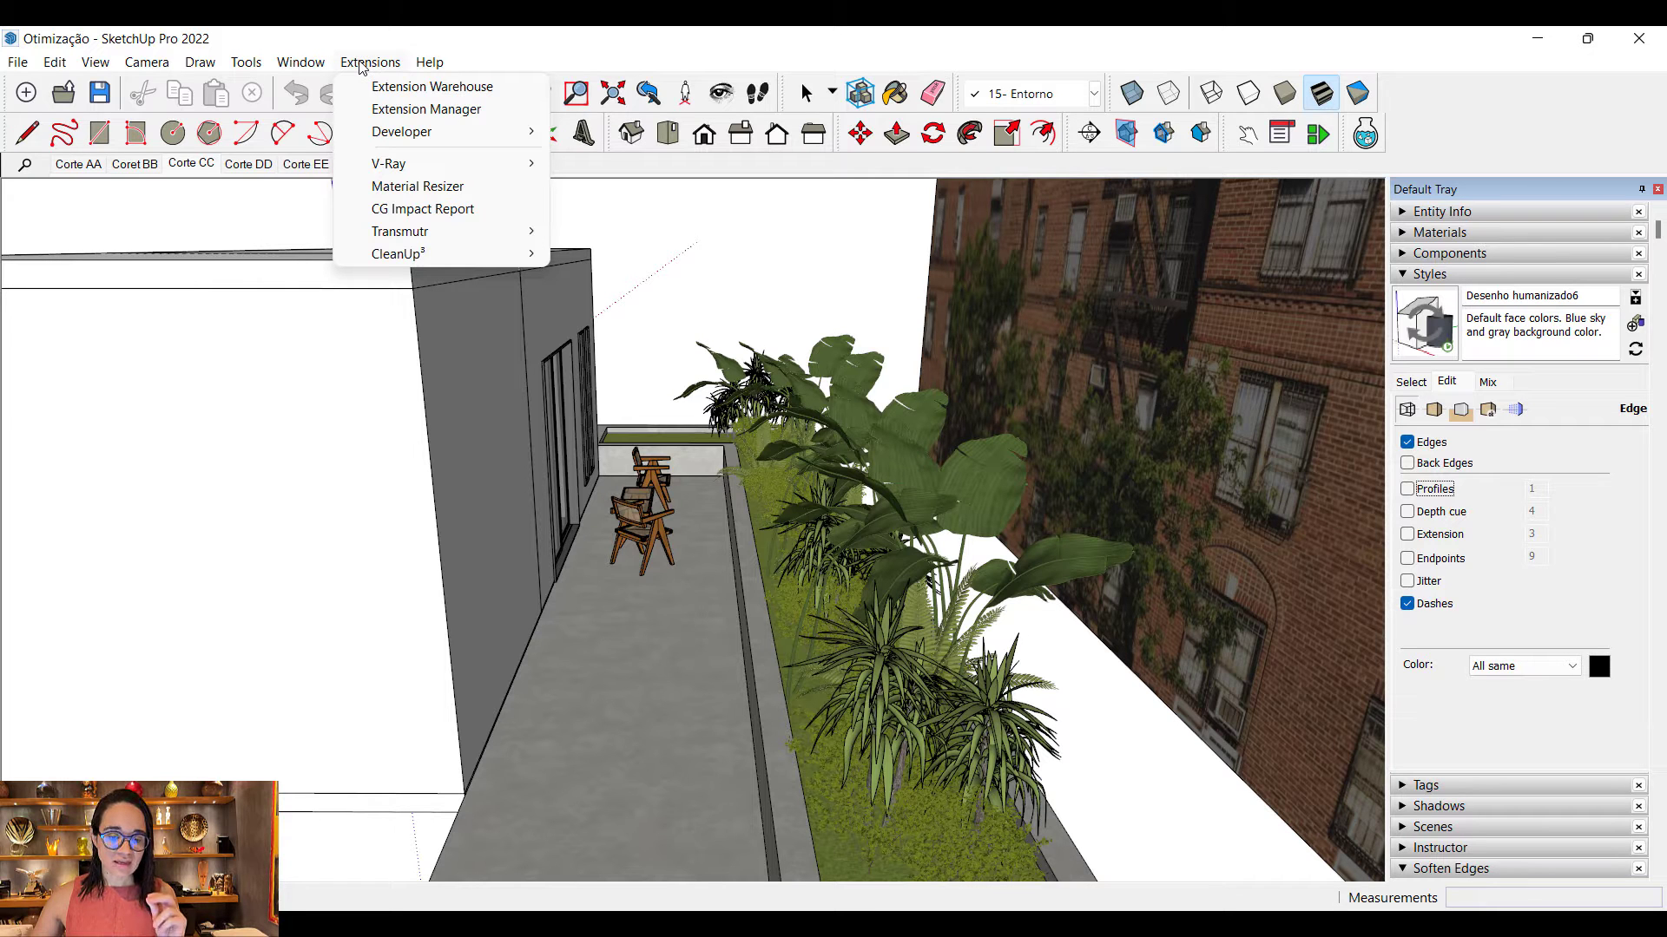
pyautogui.click(397, 88)
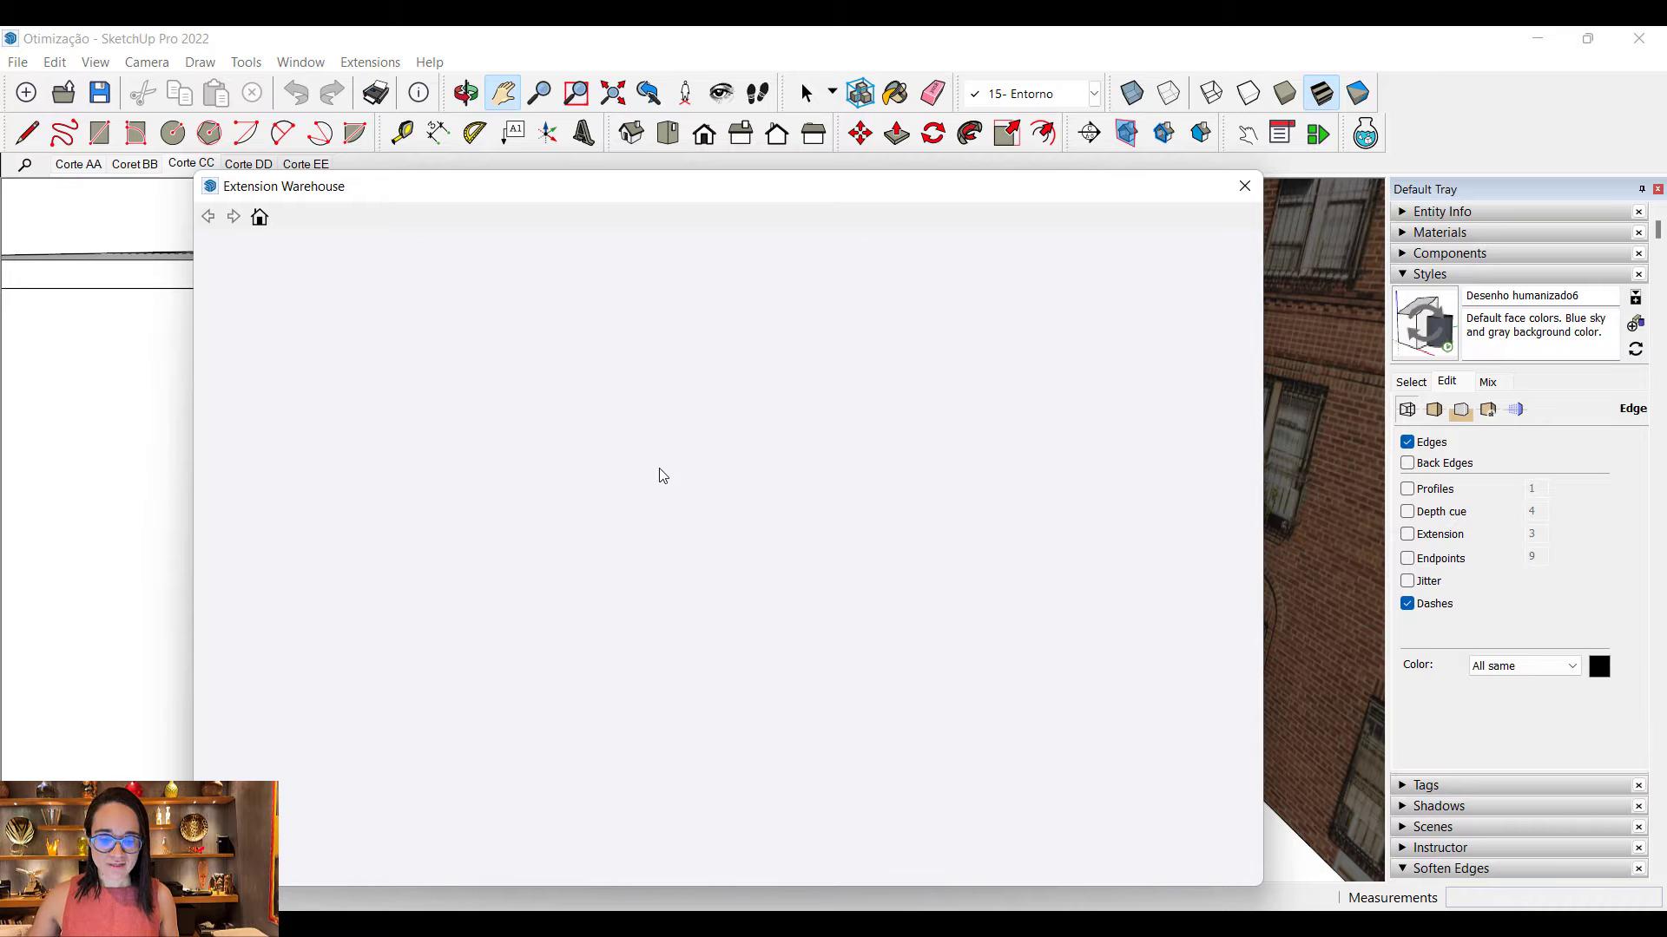
pyautogui.click(661, 265)
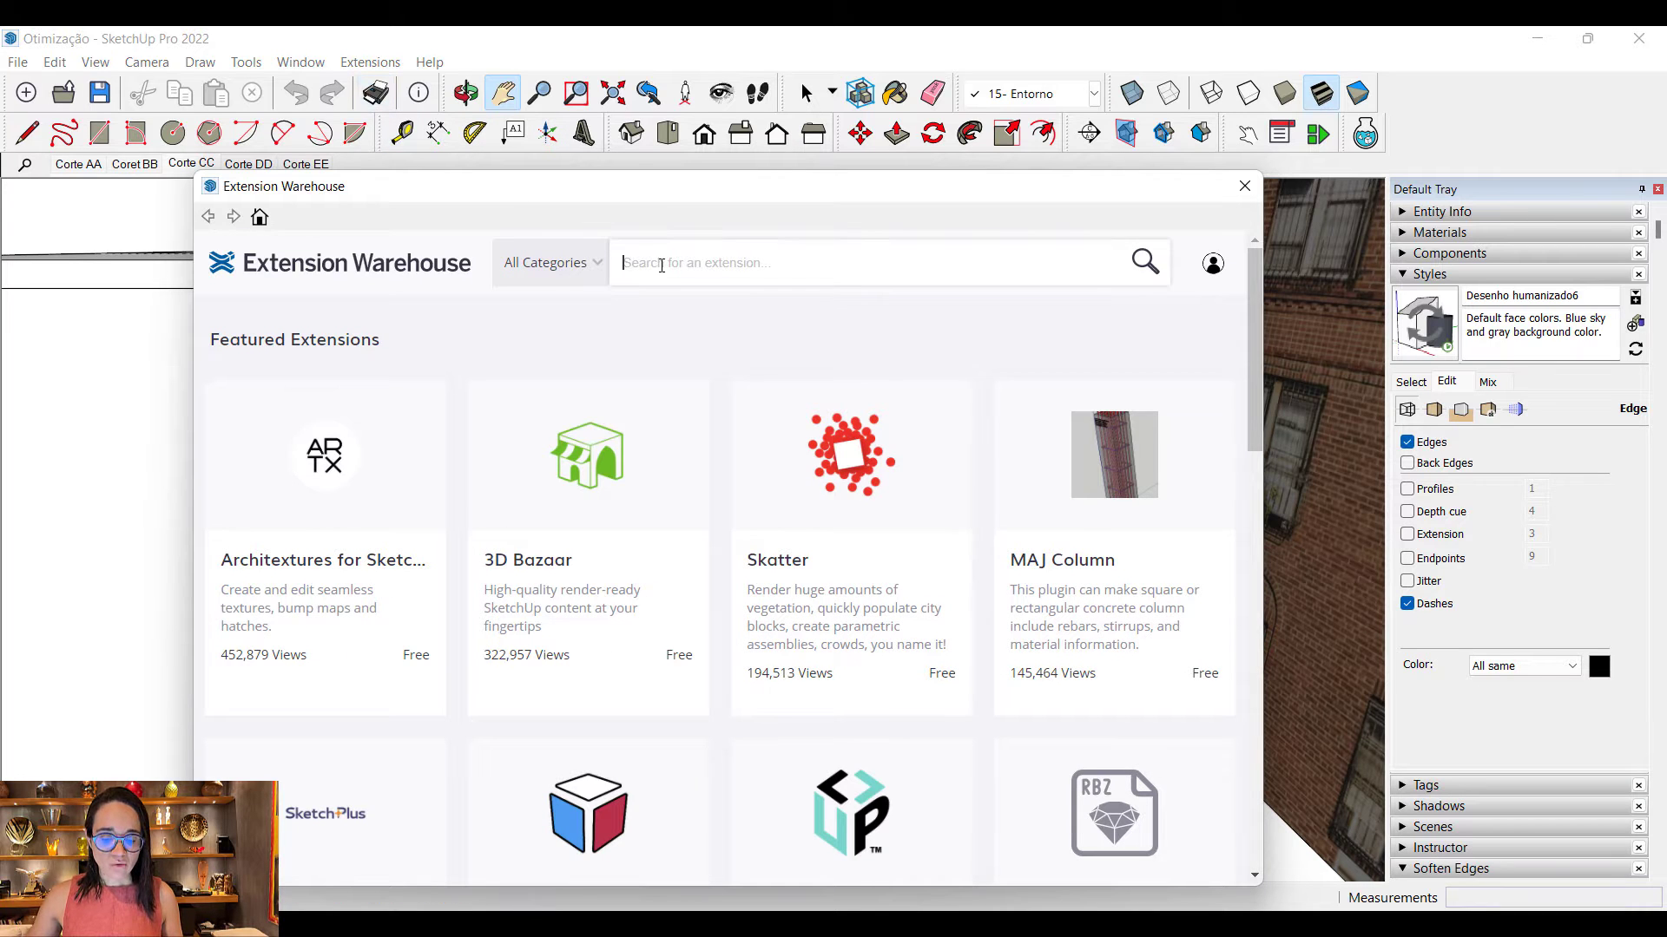
pyautogui.click(359, 62)
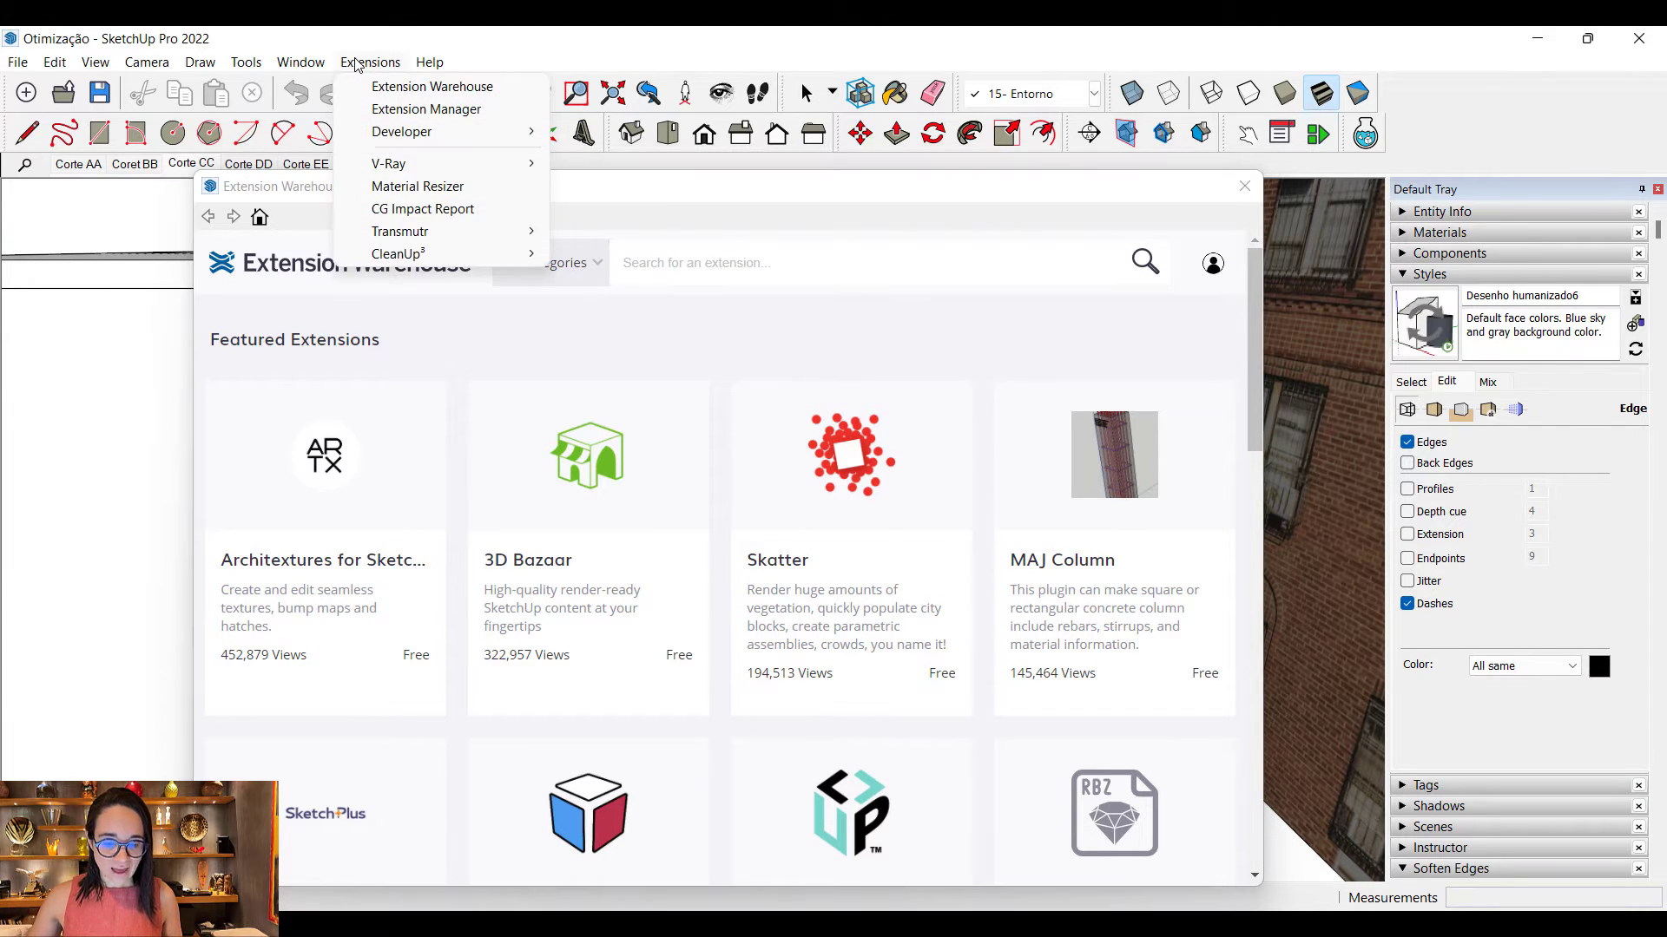
pyautogui.click(675, 272)
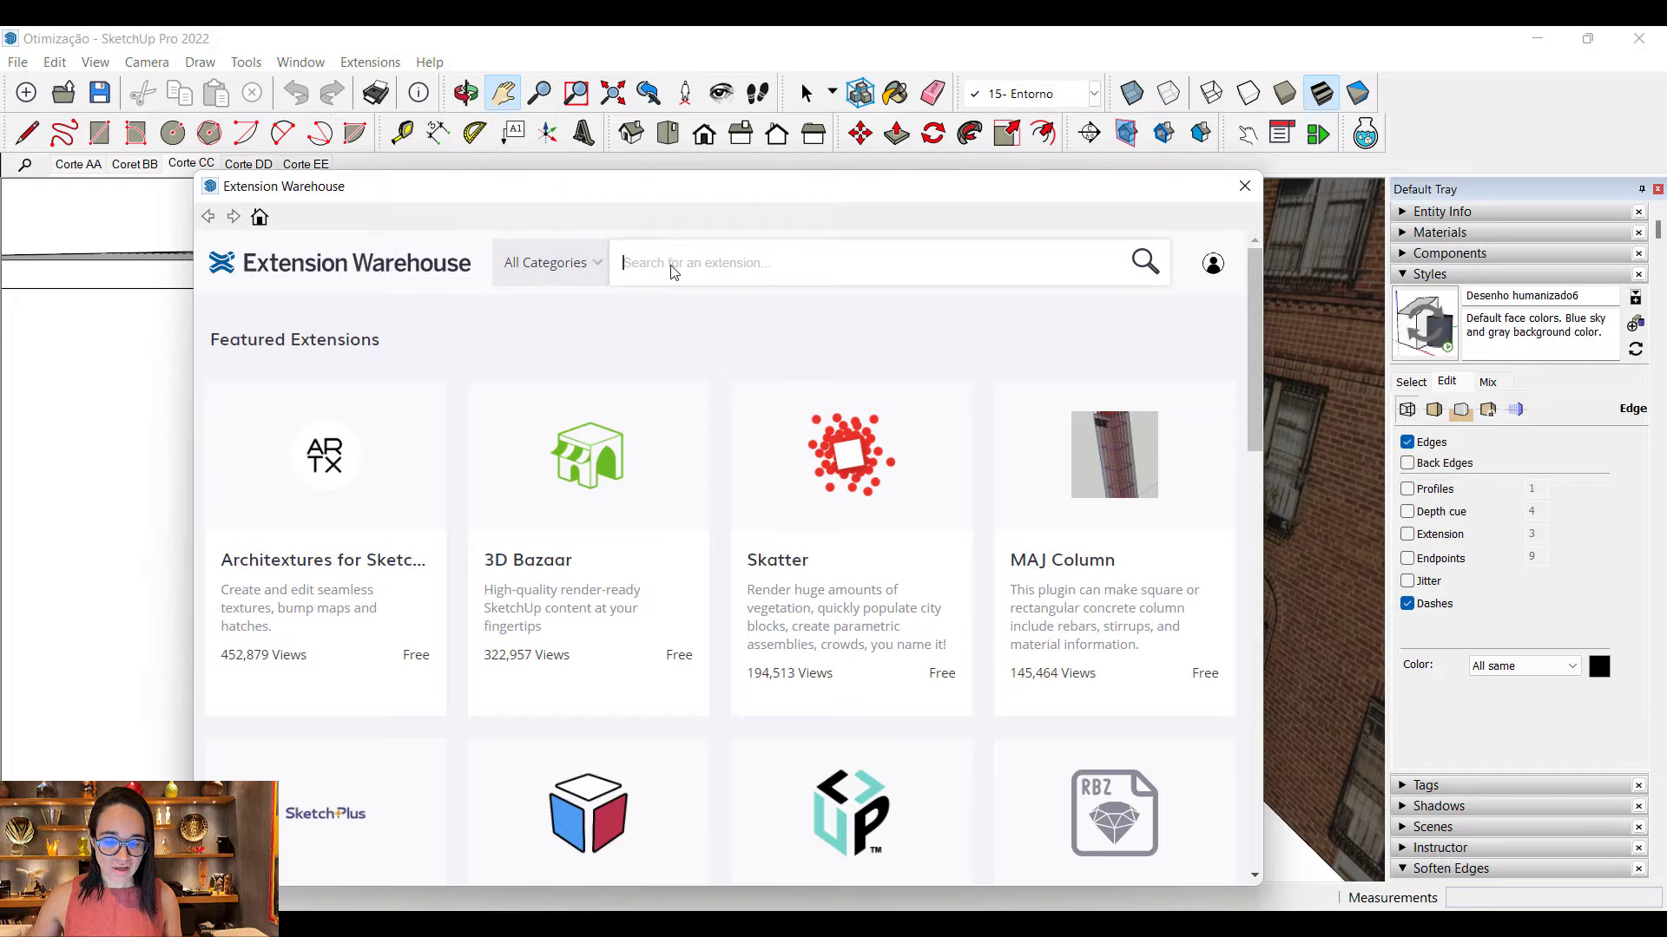
pyautogui.write('cg')
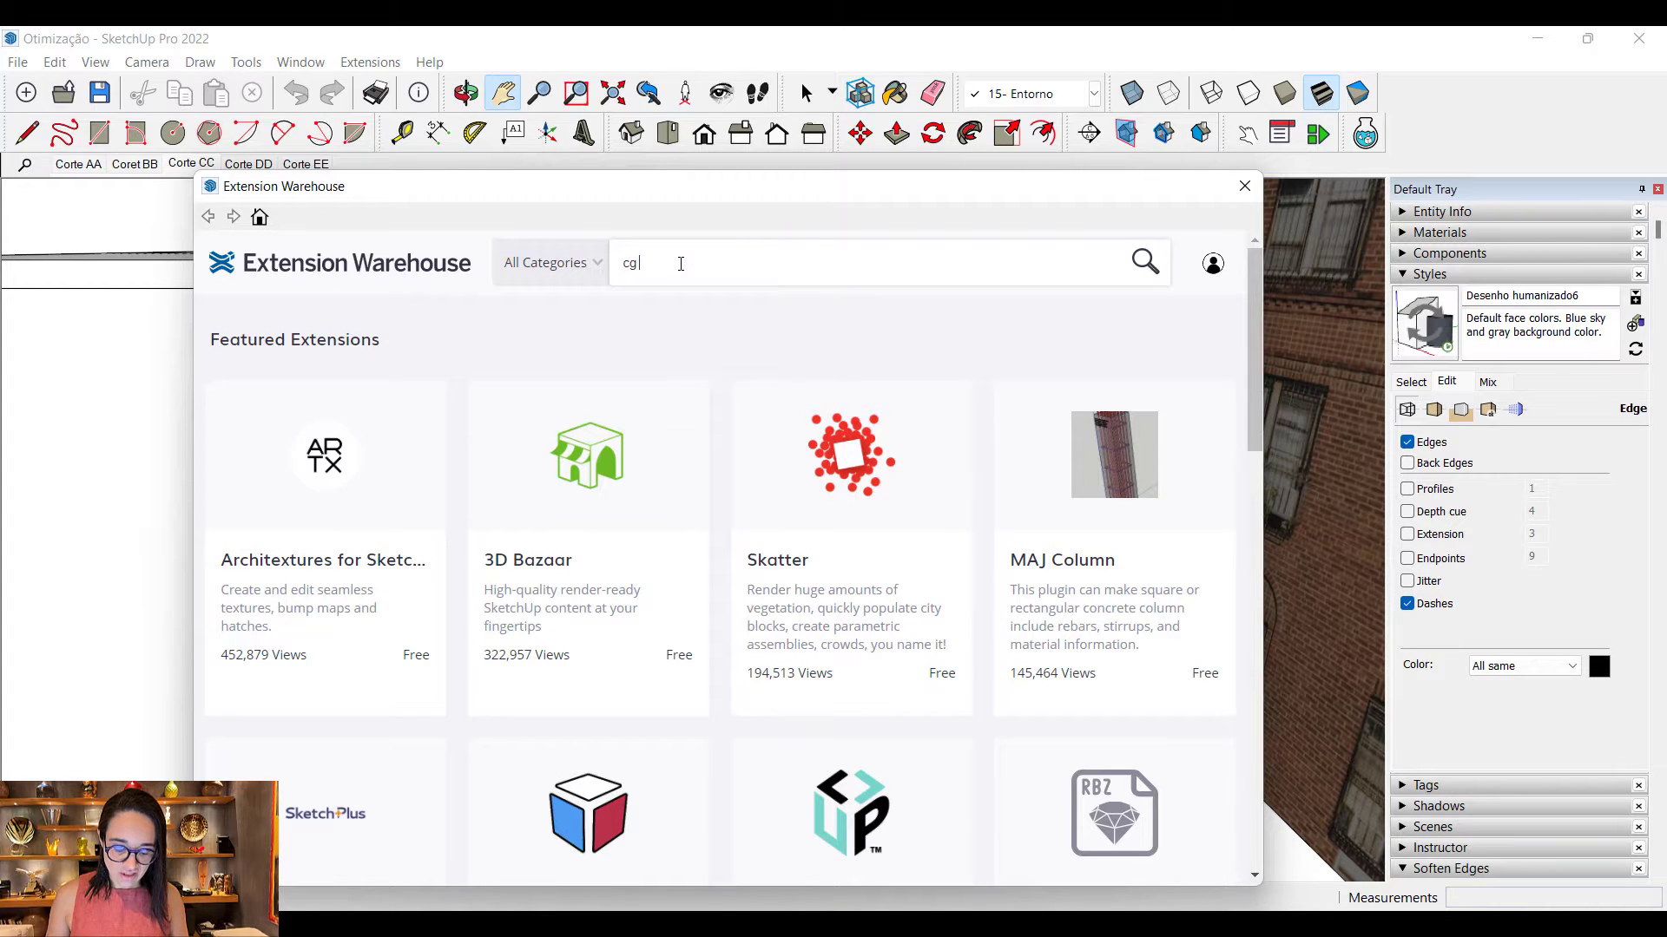
pyautogui.write(' impact report')
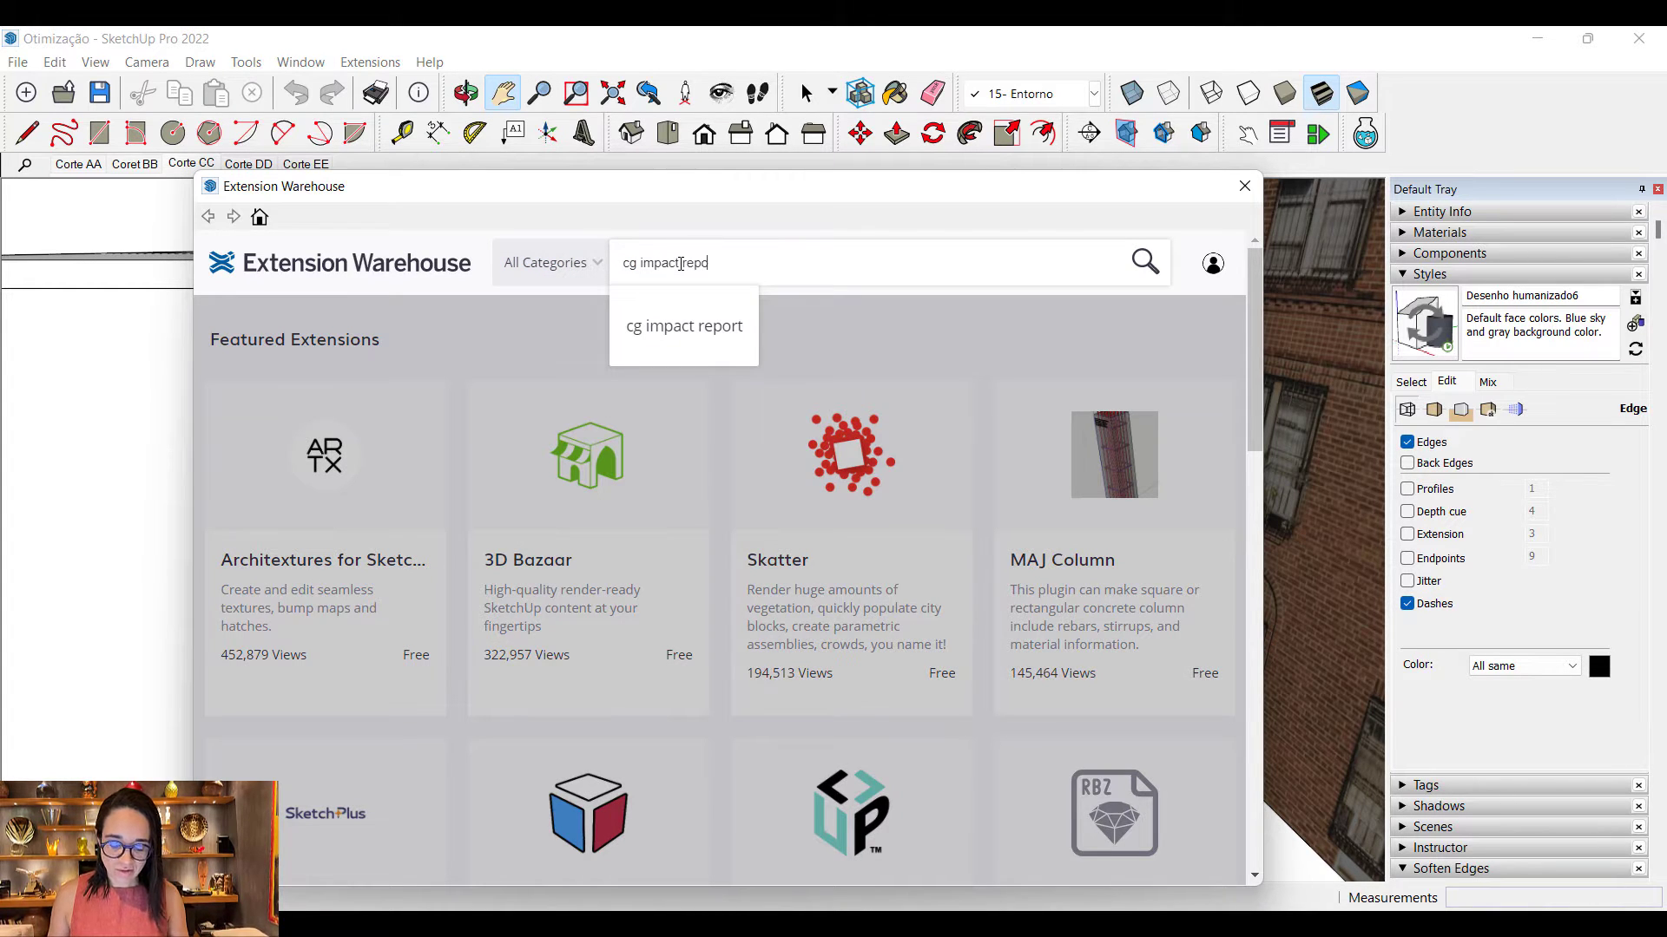
pyautogui.press('Return')
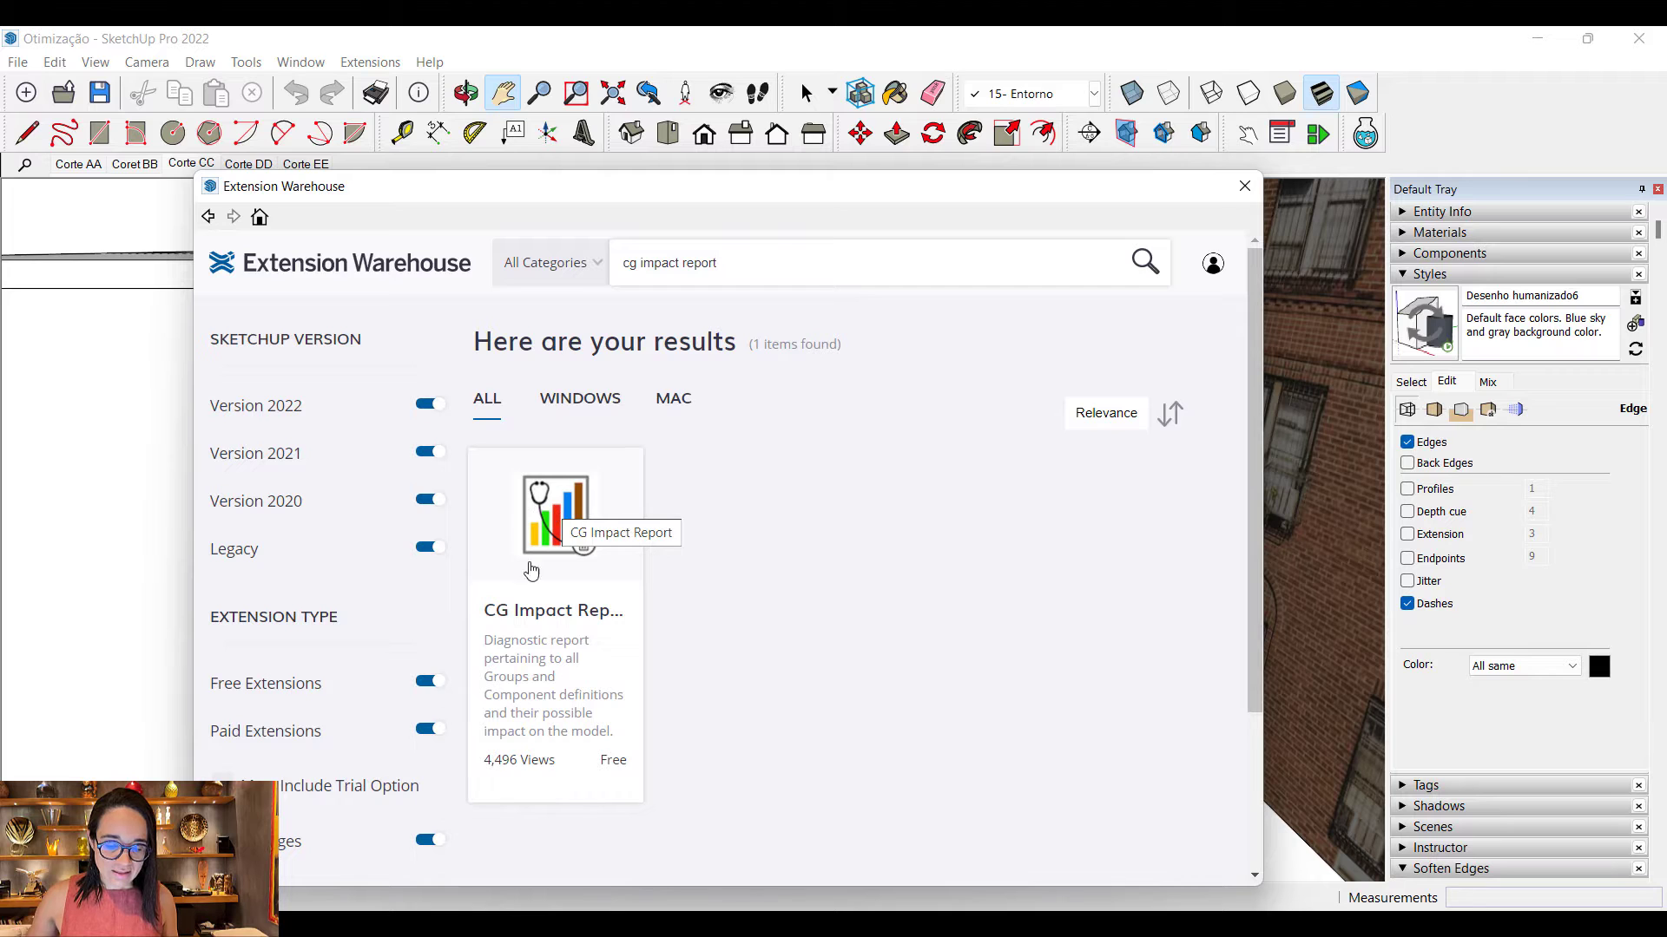
# Step: Review the CG Impact Report extension's details page down to its install option, and close the Extension Warehouse
pyautogui.click(613, 765)
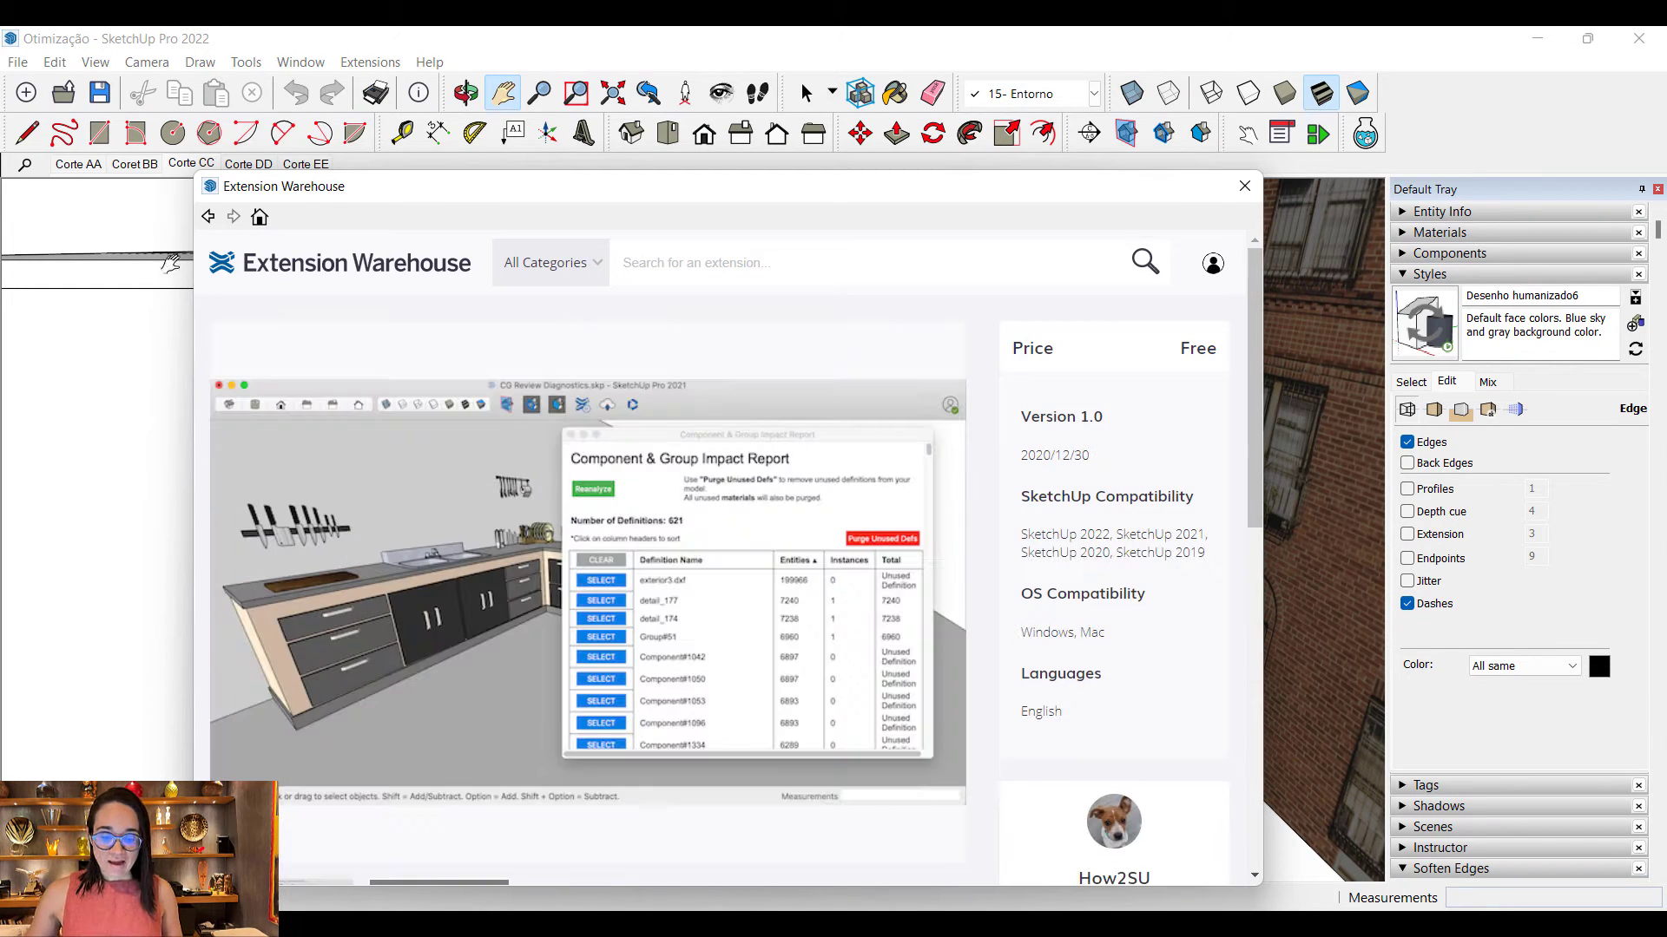
pyautogui.scroll(-5, 1012, 622)
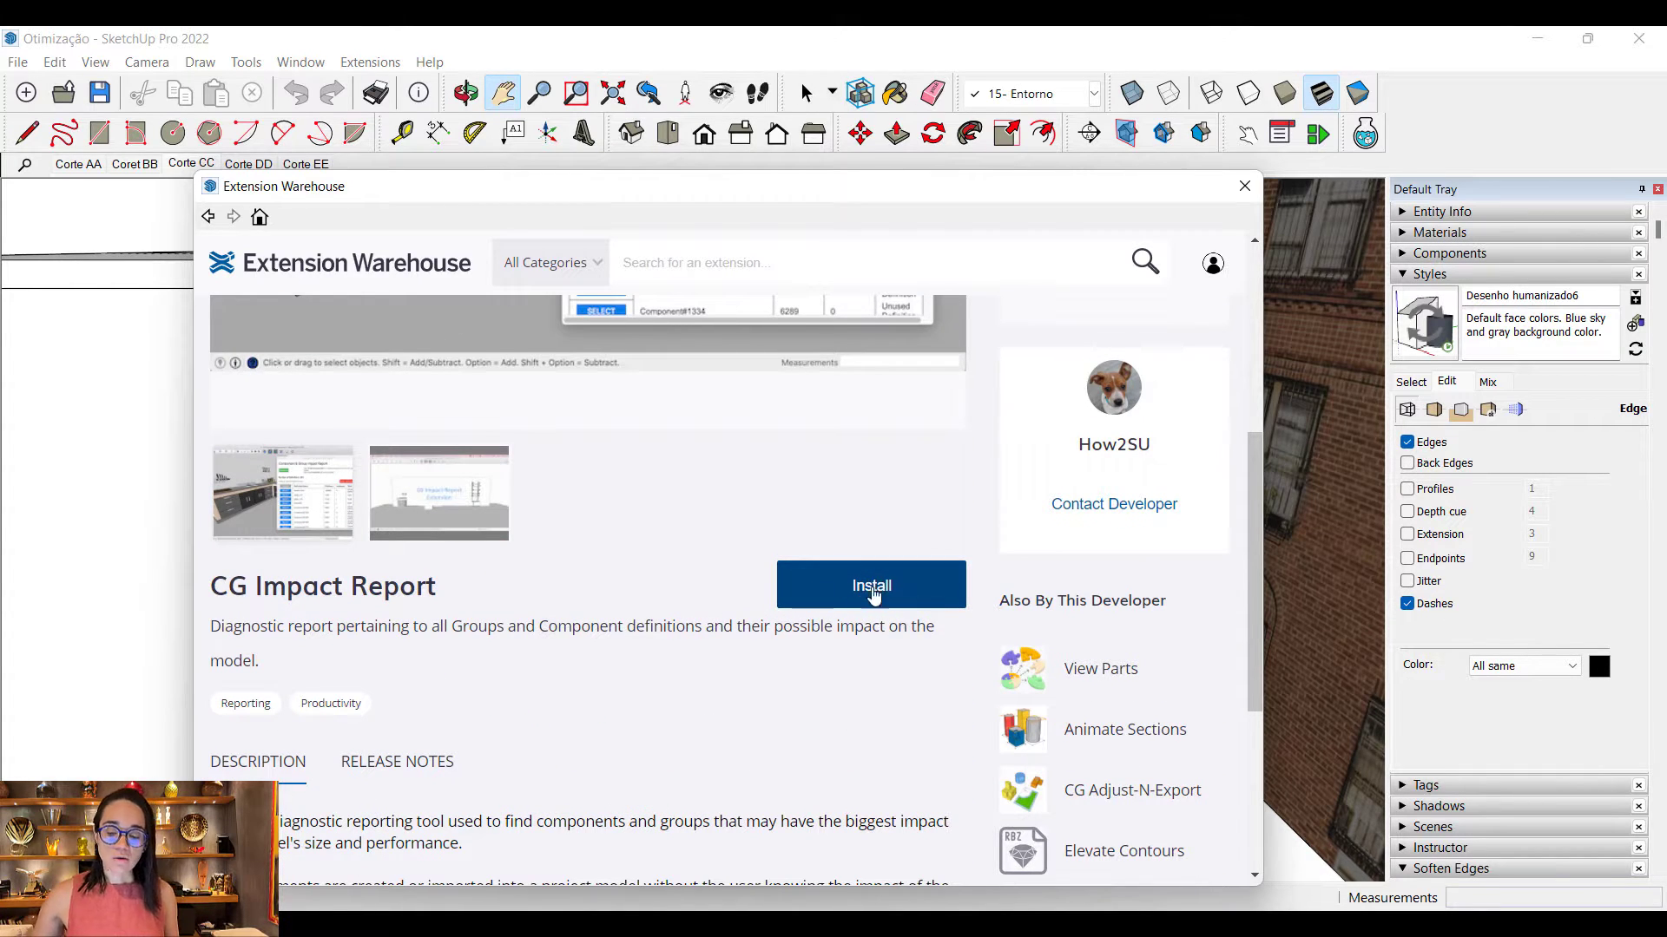
pyautogui.click(1245, 186)
# Step: Run CG Impact Report on the model and enlarge the report window until all table columns and more rows fit
pyautogui.click(364, 62)
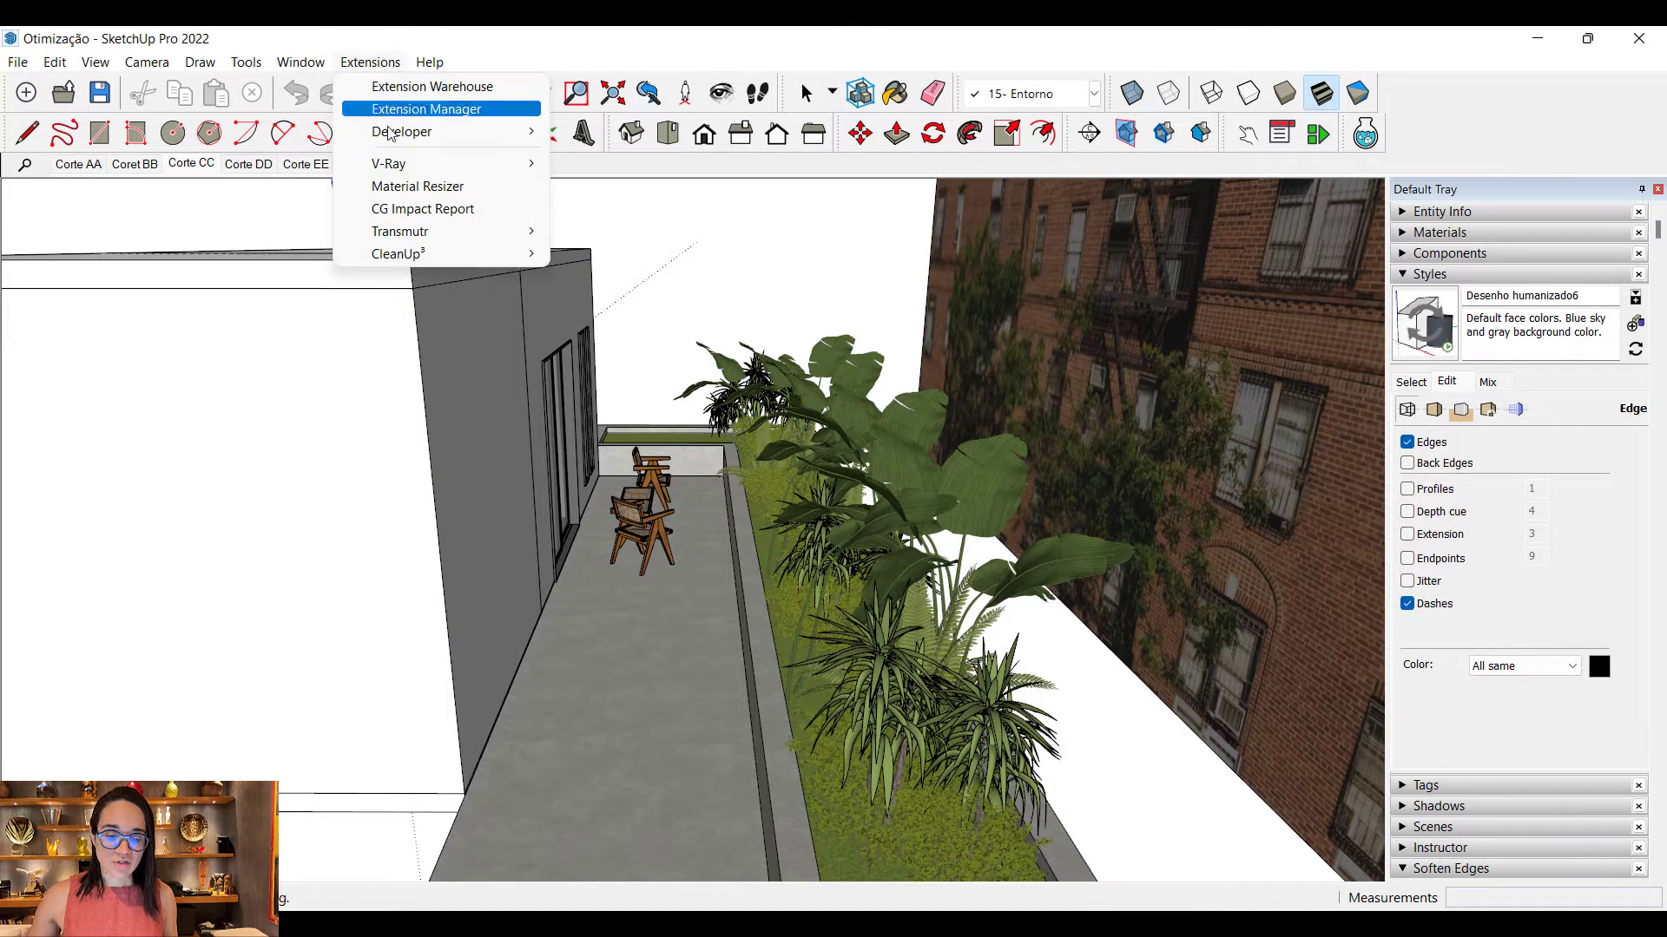
pyautogui.click(432, 210)
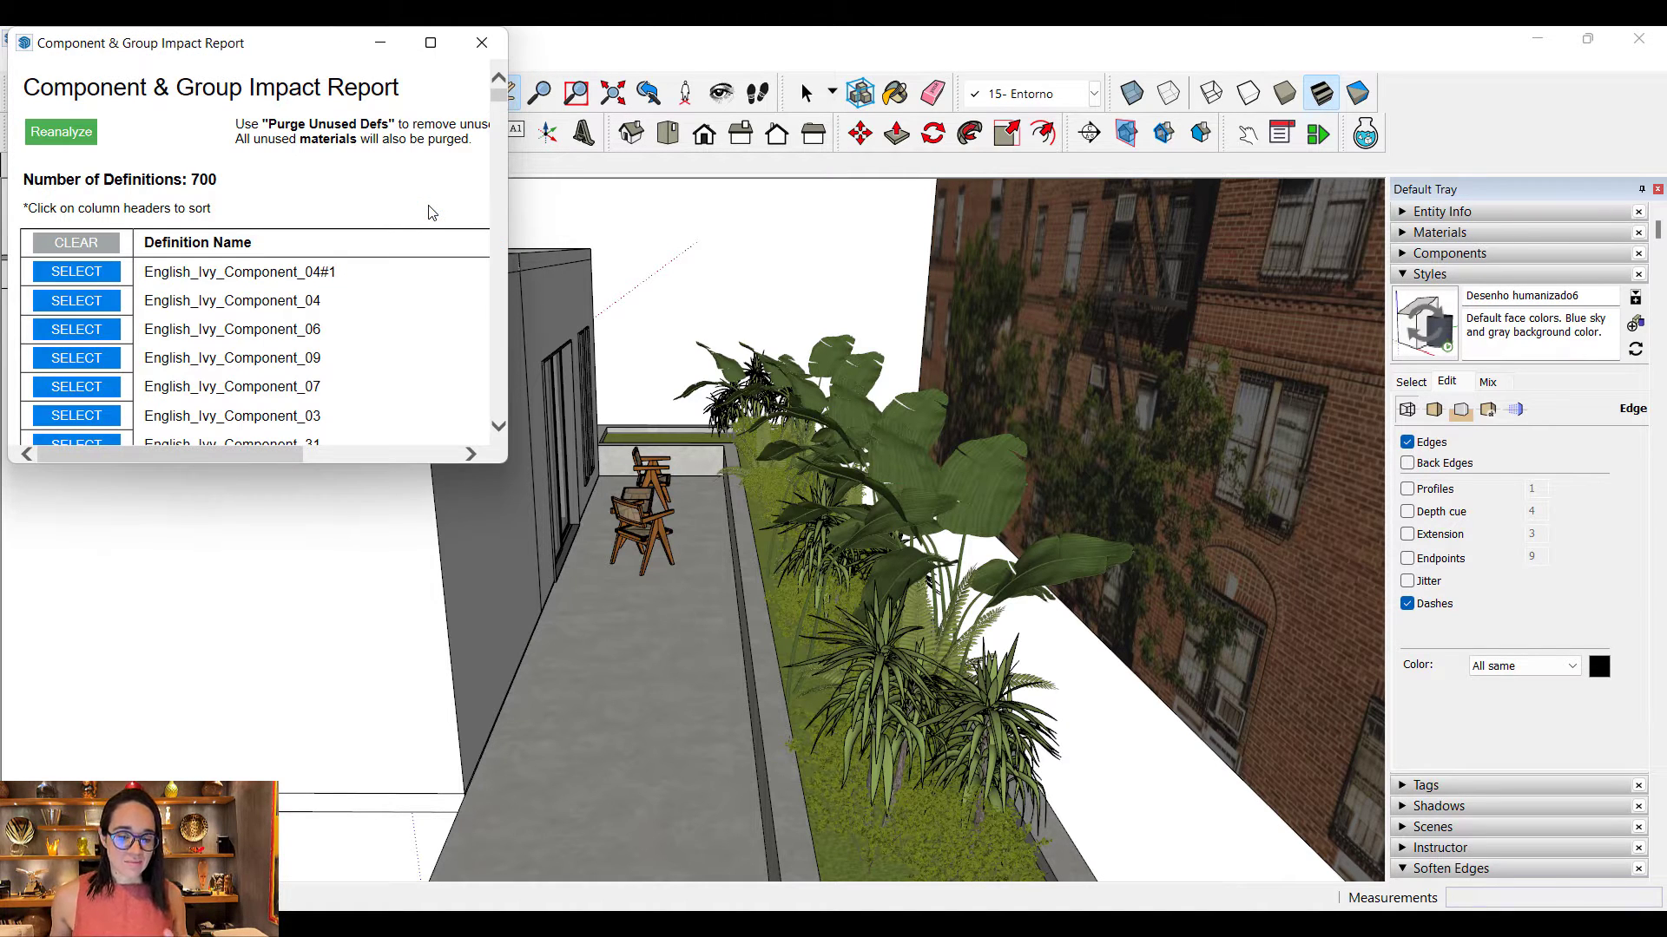
pyautogui.moveTo(506, 193); pyautogui.dragTo(1125, 208)
pyautogui.keyDown('shift'); pyautogui.moveTo(619, 472); pyautogui.dragTo(662, 489, button='middle'); pyautogui.keyUp('shift')
pyautogui.moveTo(669, 470); pyautogui.dragTo(660, 792)
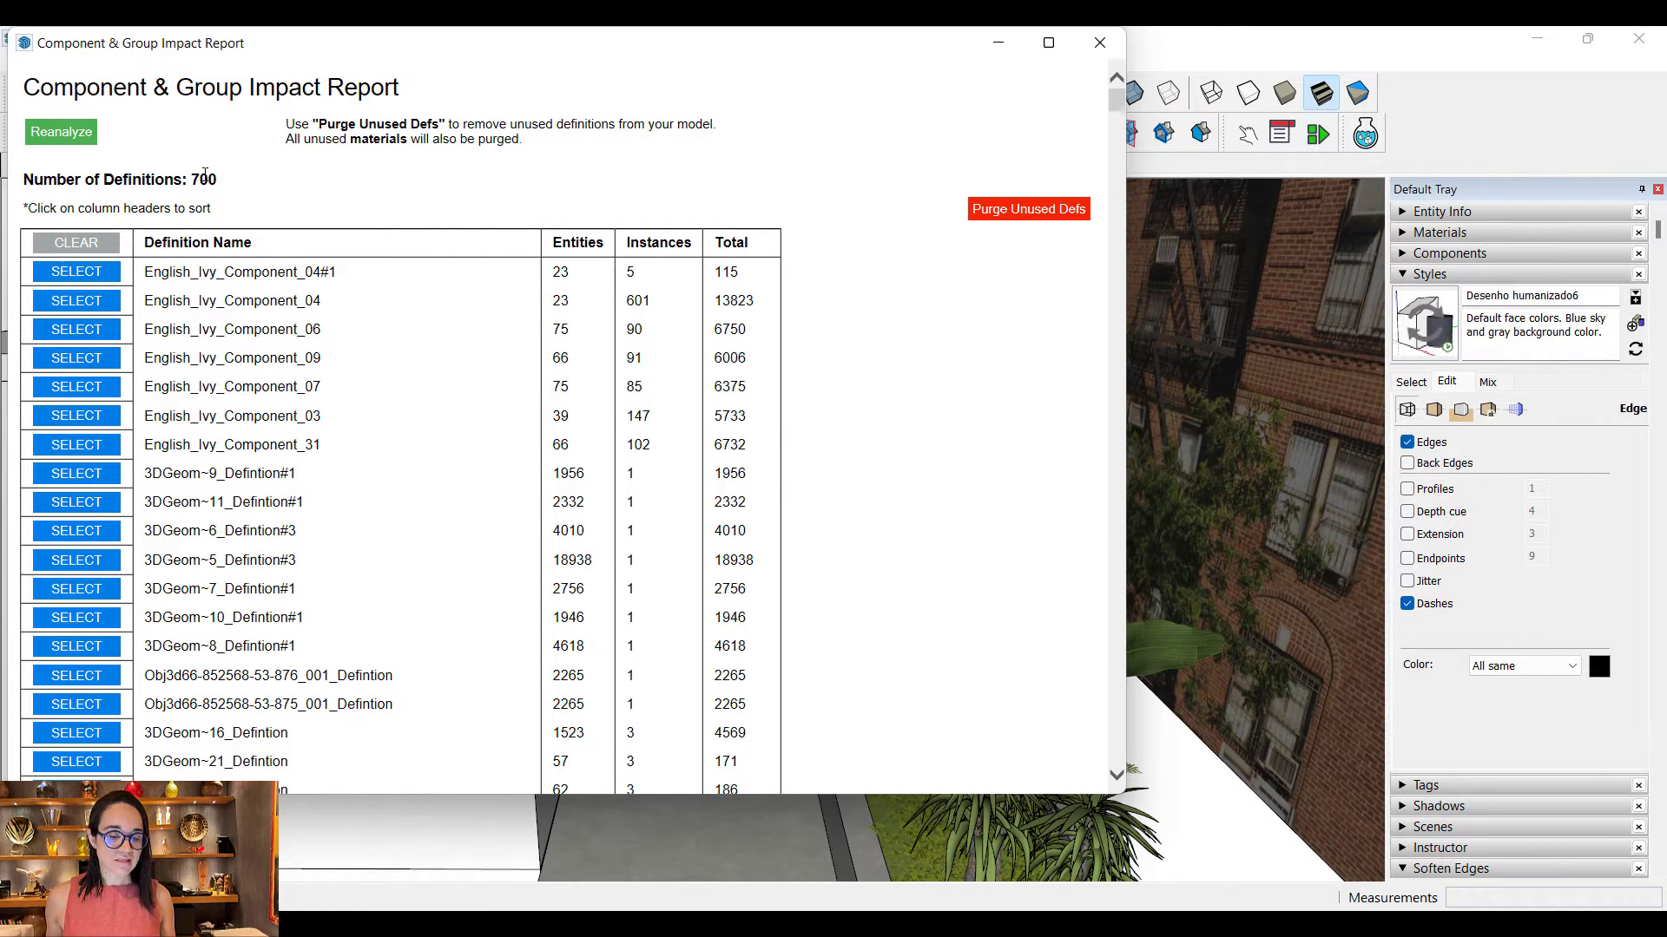
# Step: Sort the report's definitions by Total from highest to lowest and inspect the heaviest entries
pyautogui.click(735, 243)
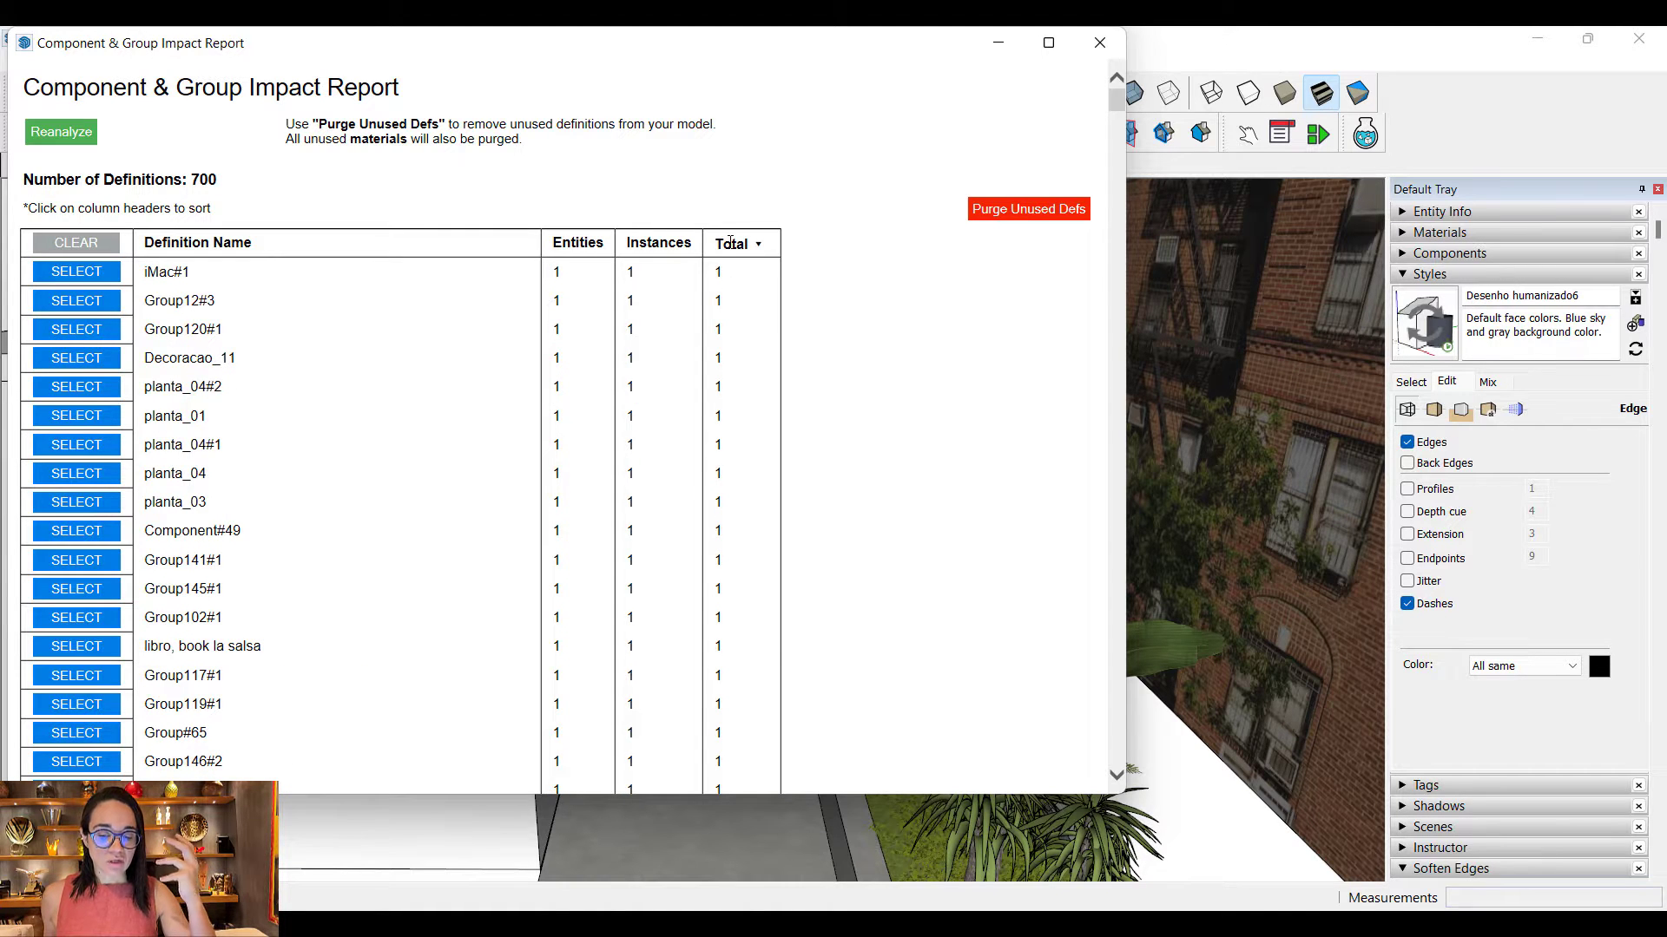
pyautogui.click(730, 243)
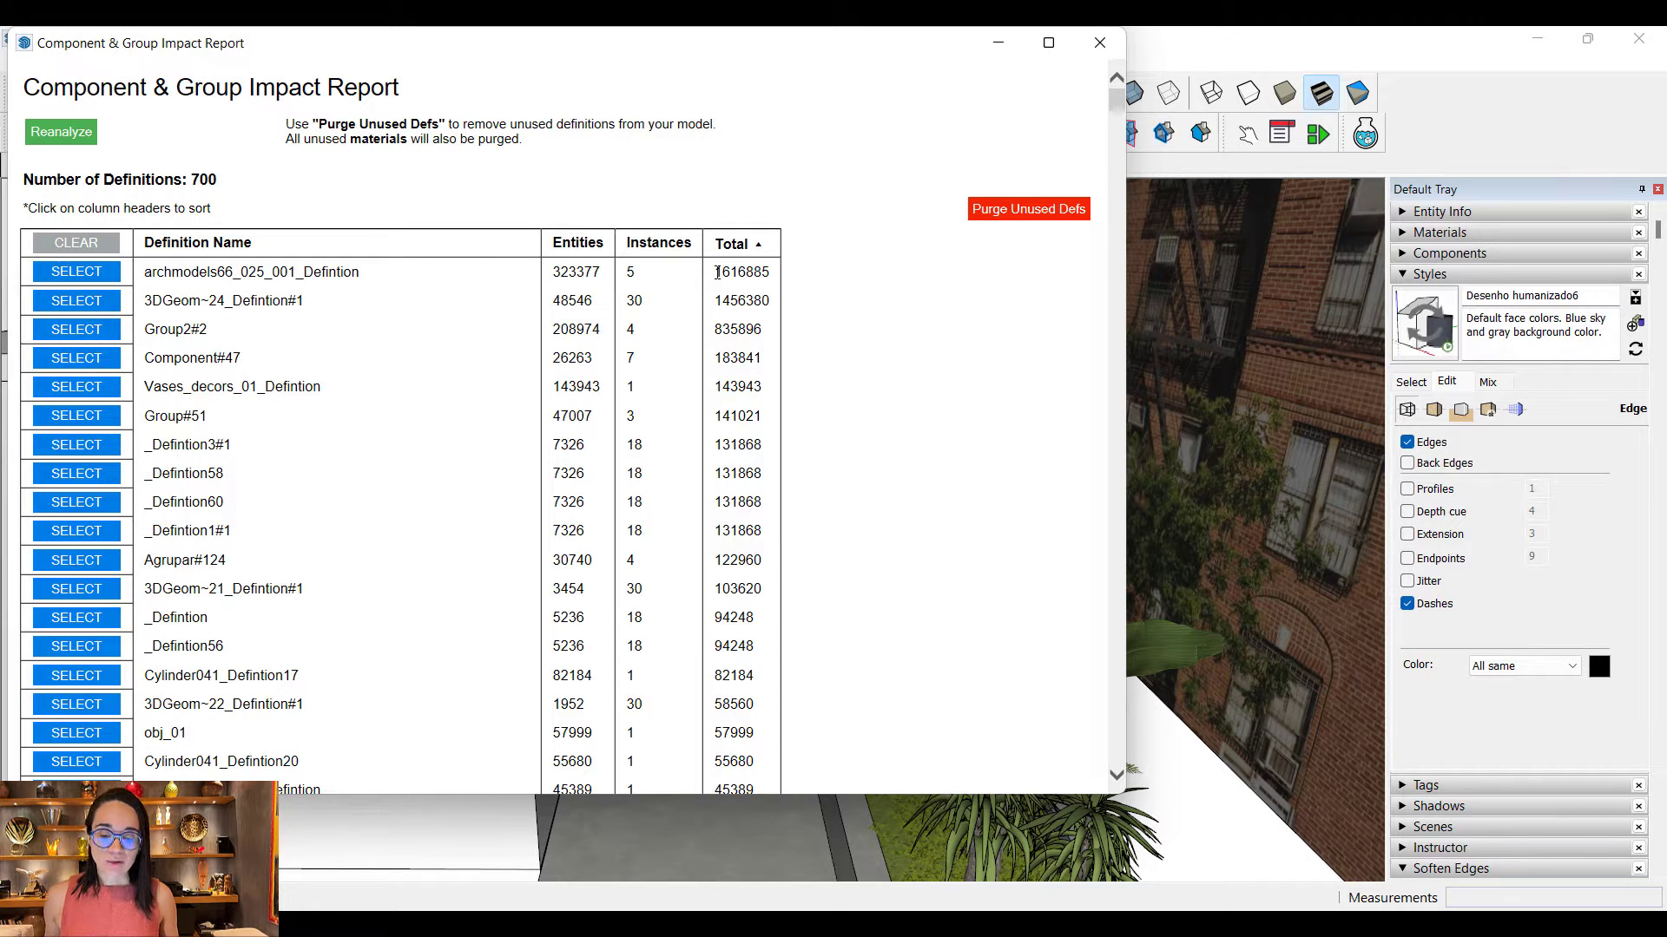
pyautogui.moveTo(717, 272); pyautogui.dragTo(769, 273)
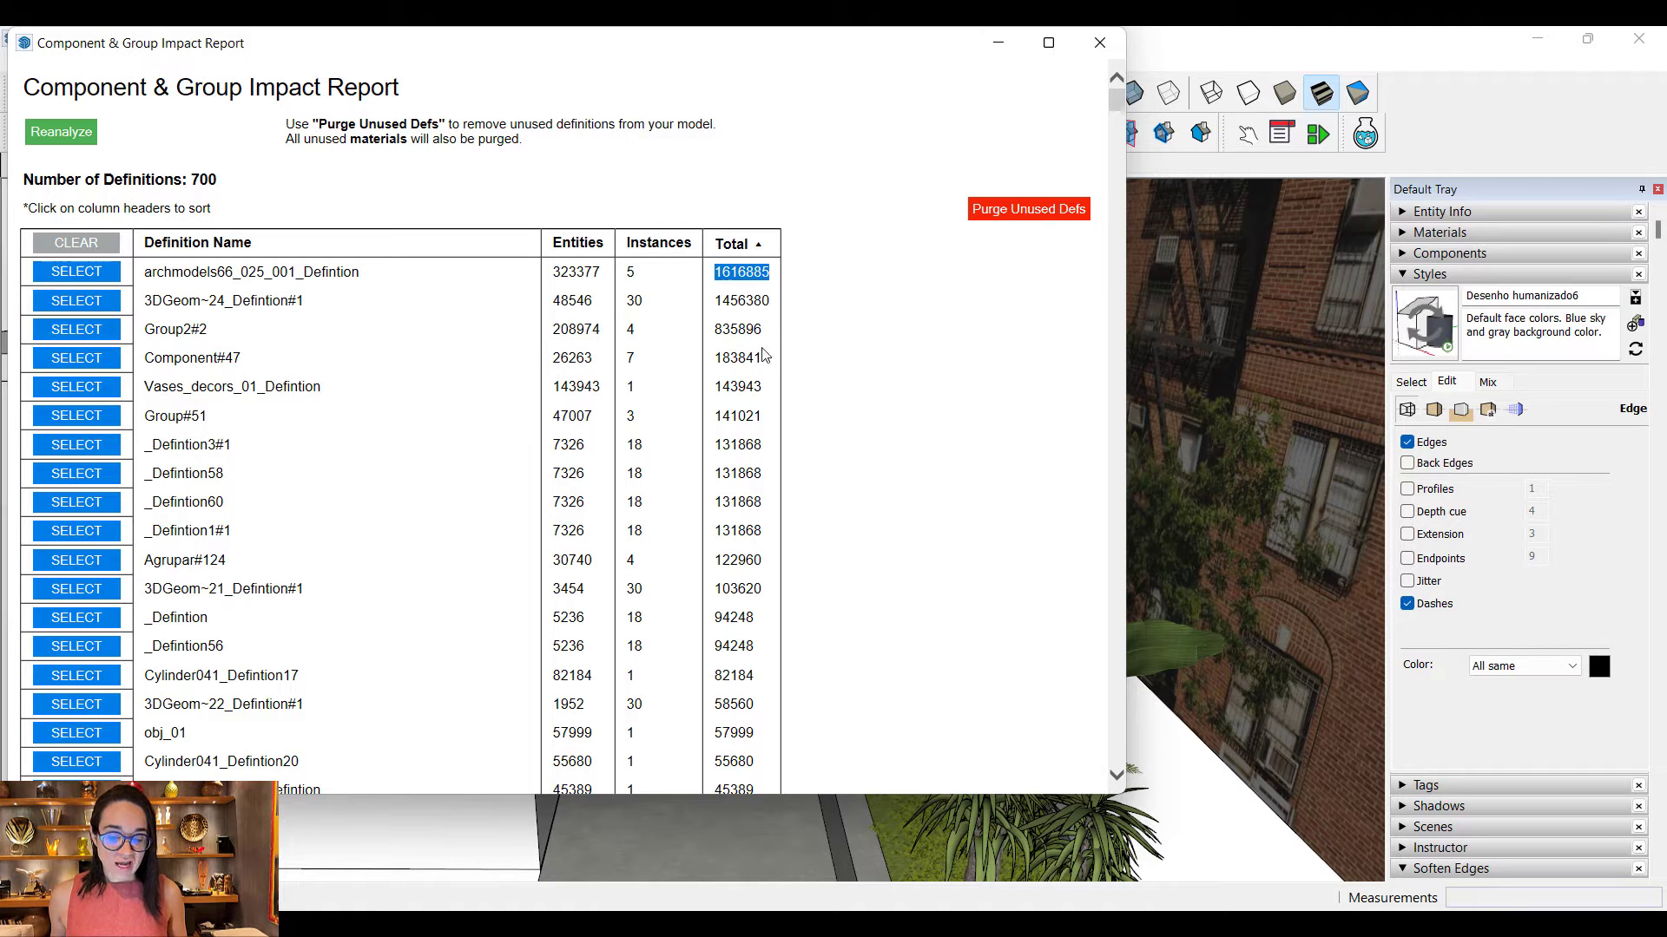
pyautogui.moveTo(725, 360); pyautogui.dragTo(738, 358)
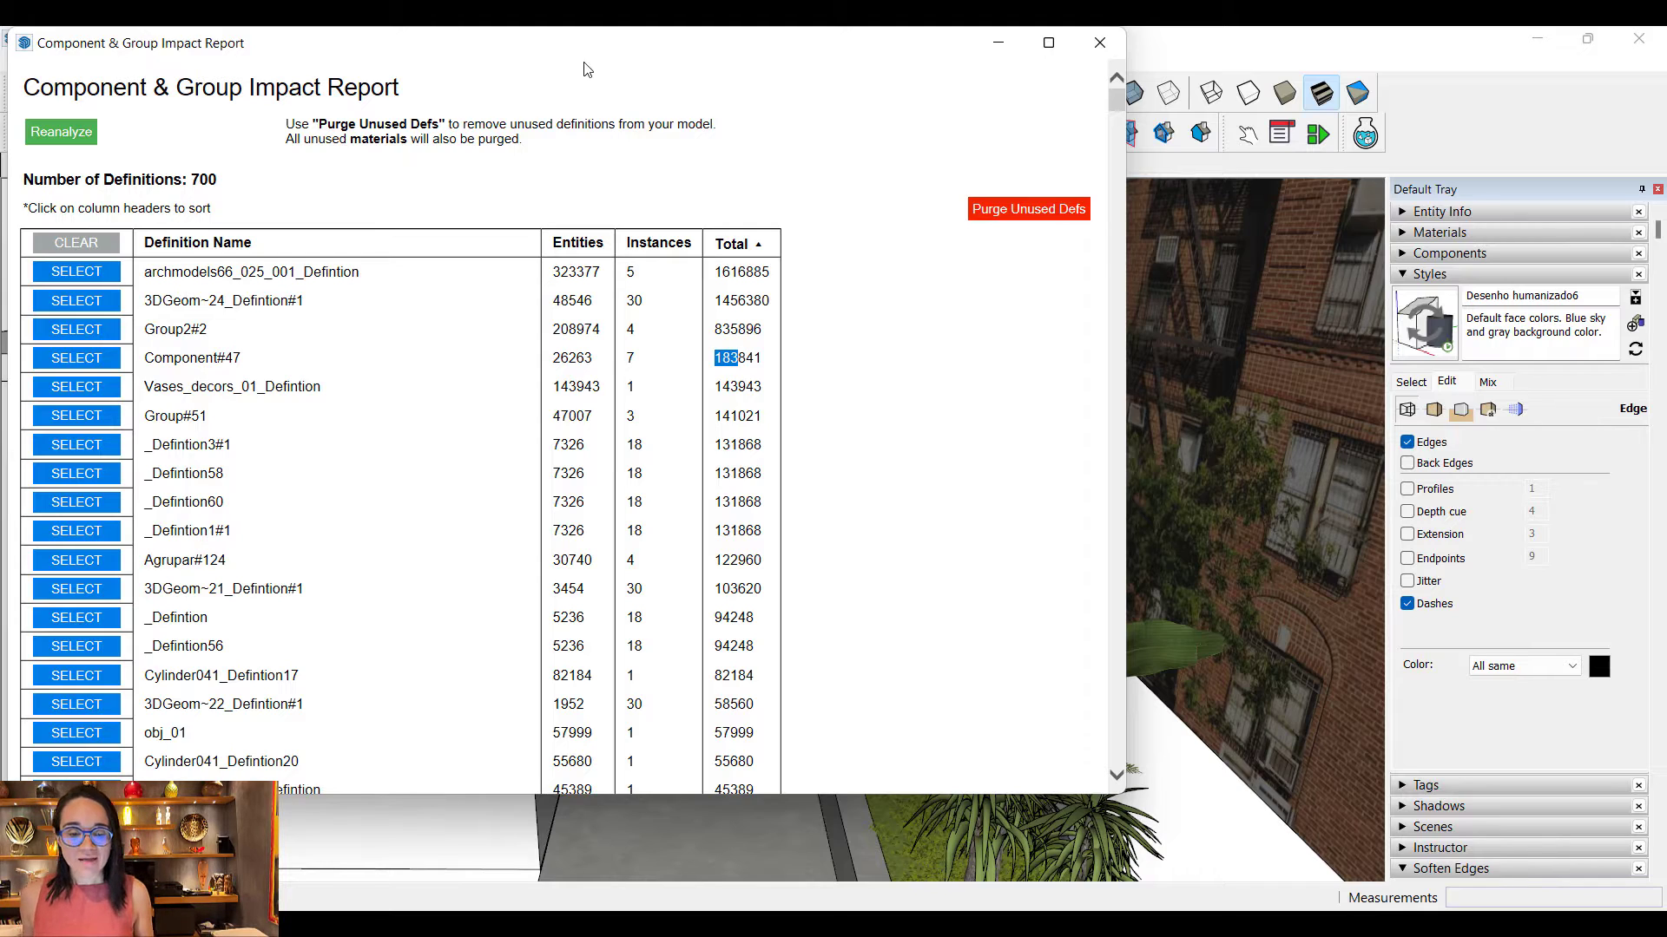
# Step: Minimize the impact report and hide the tags 07- Gesso and 10- Teto to look into the room from above
pyautogui.moveTo(577, 50); pyautogui.dragTo(574, 600)
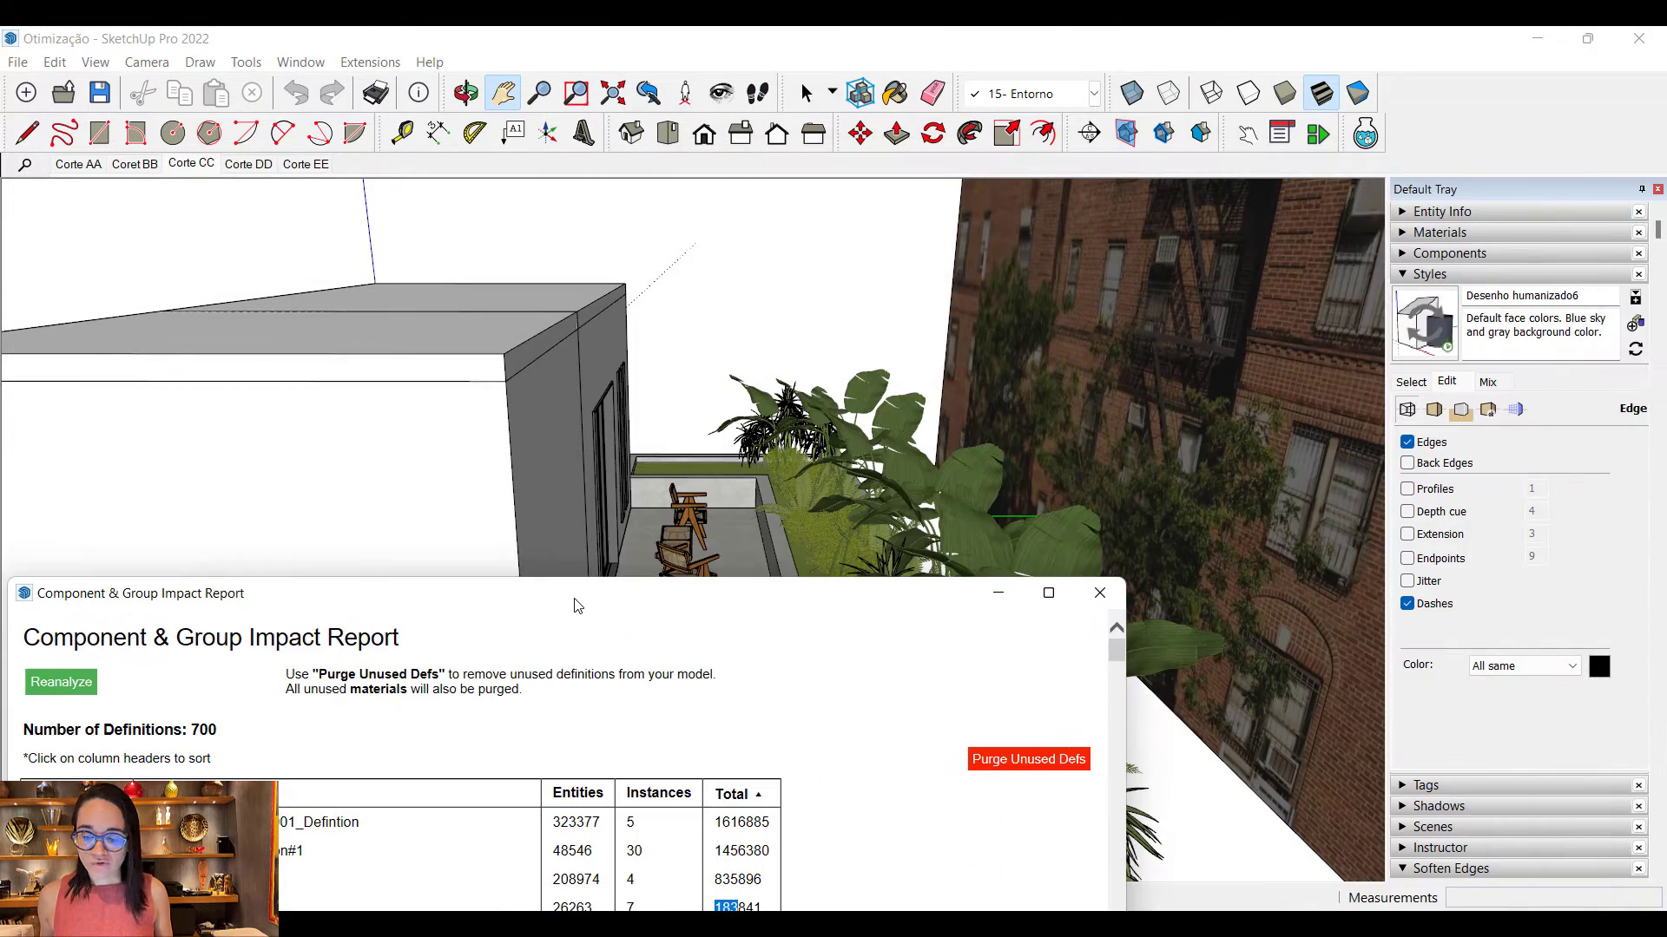
pyautogui.click(996, 593)
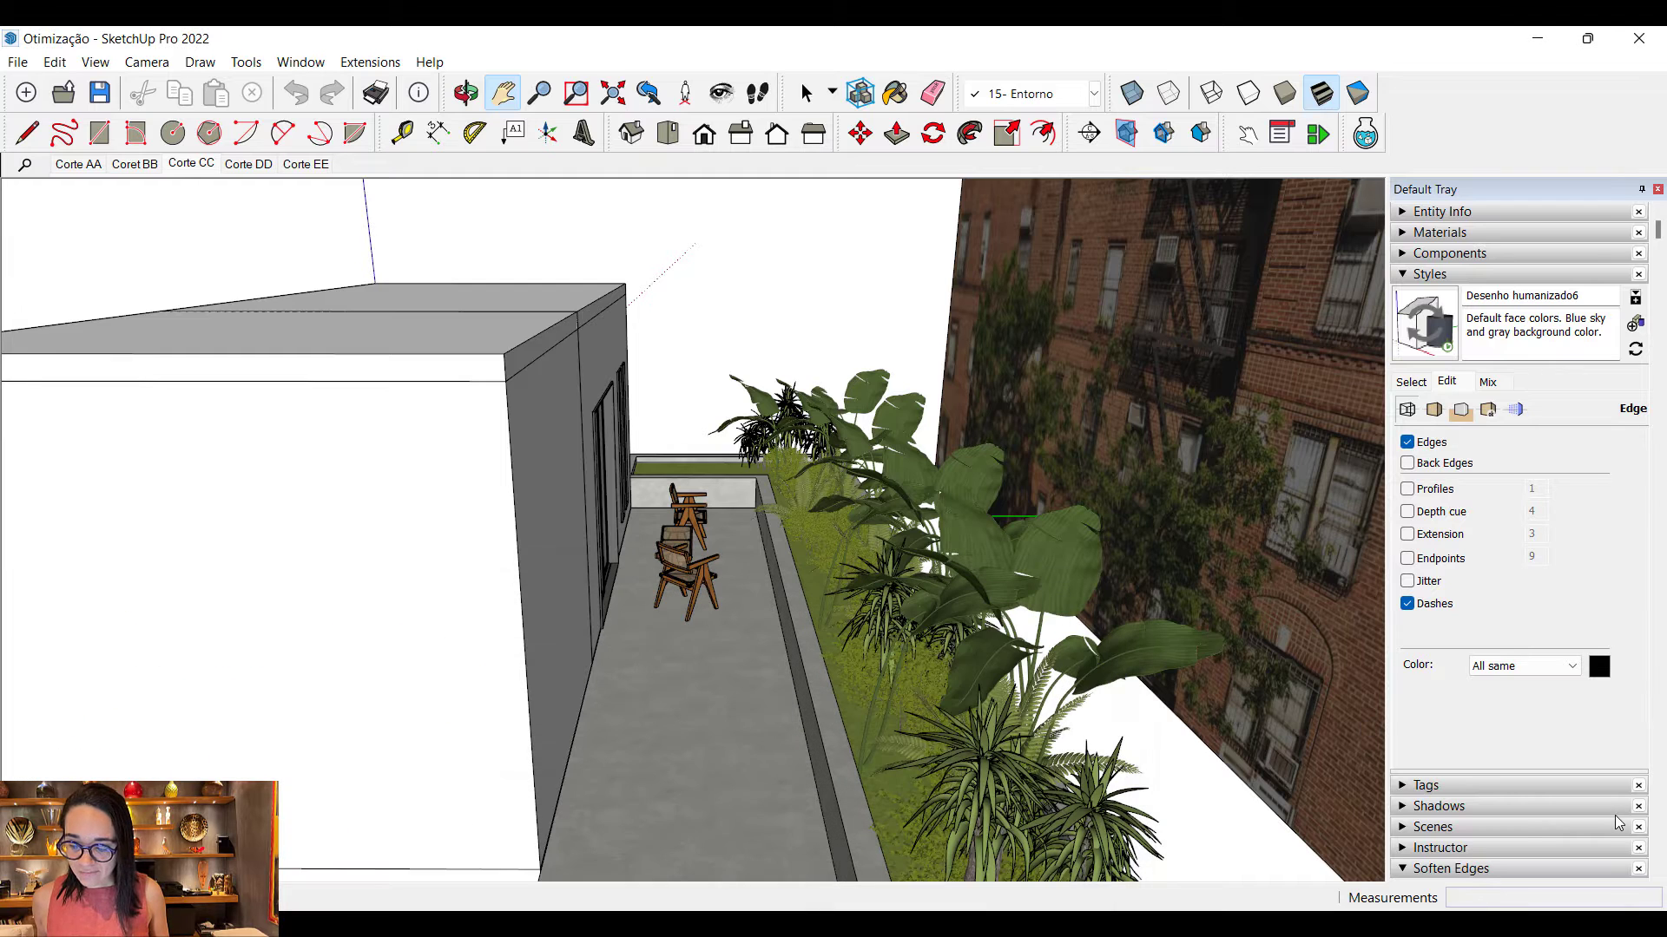
pyautogui.click(1486, 273)
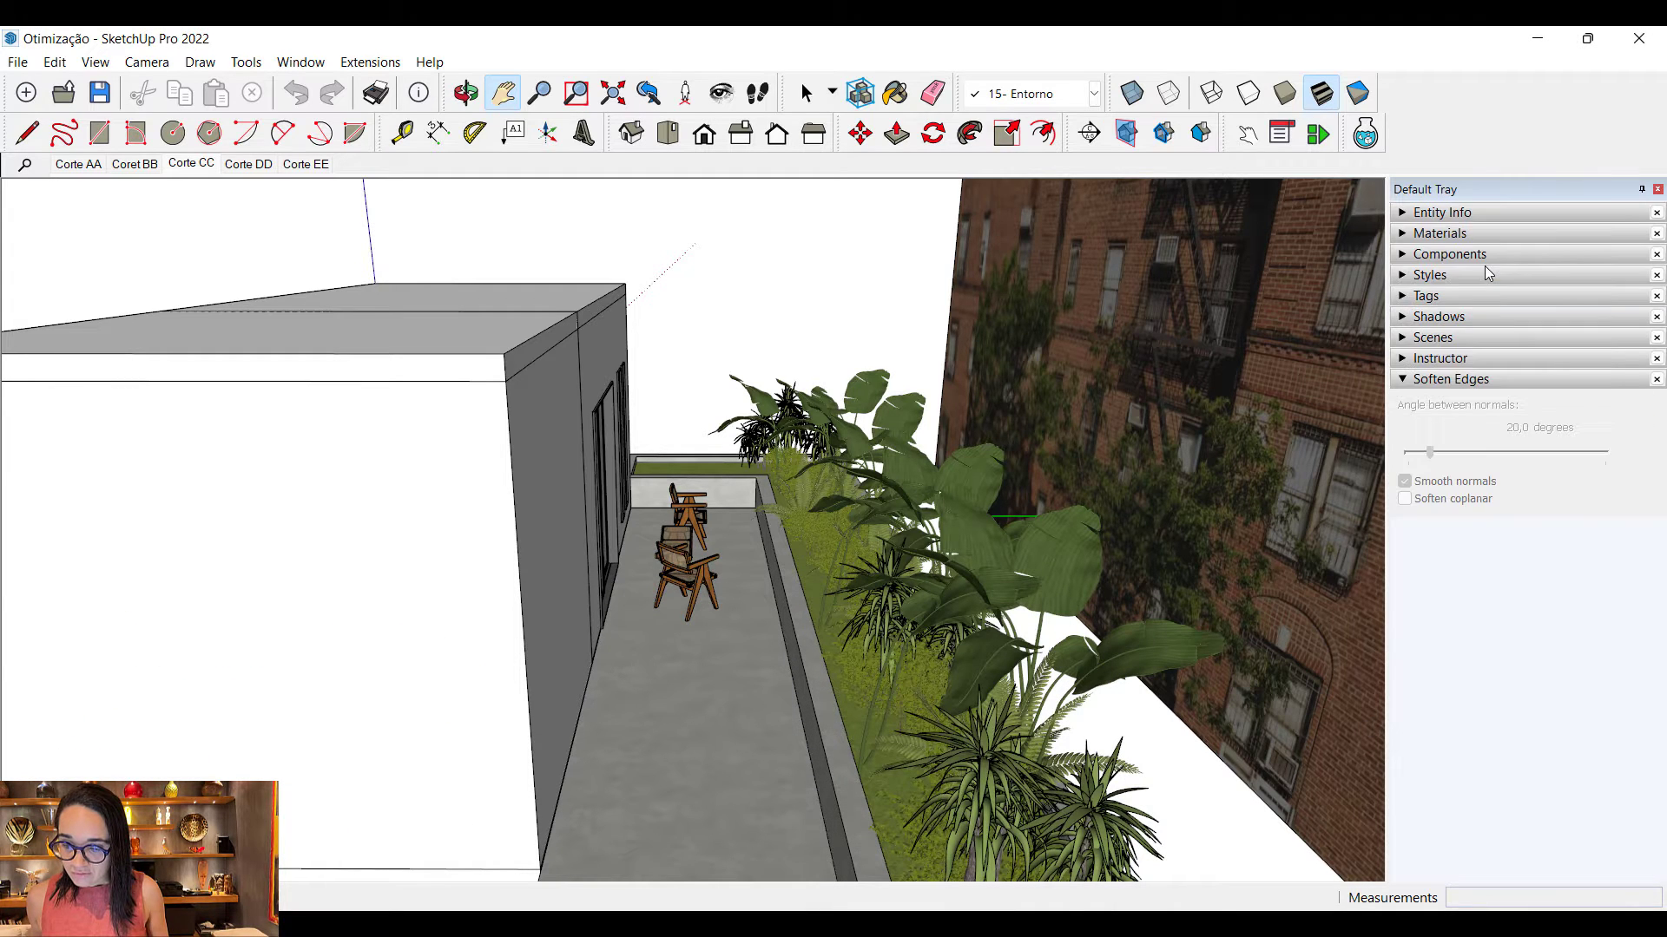
pyautogui.click(1458, 299)
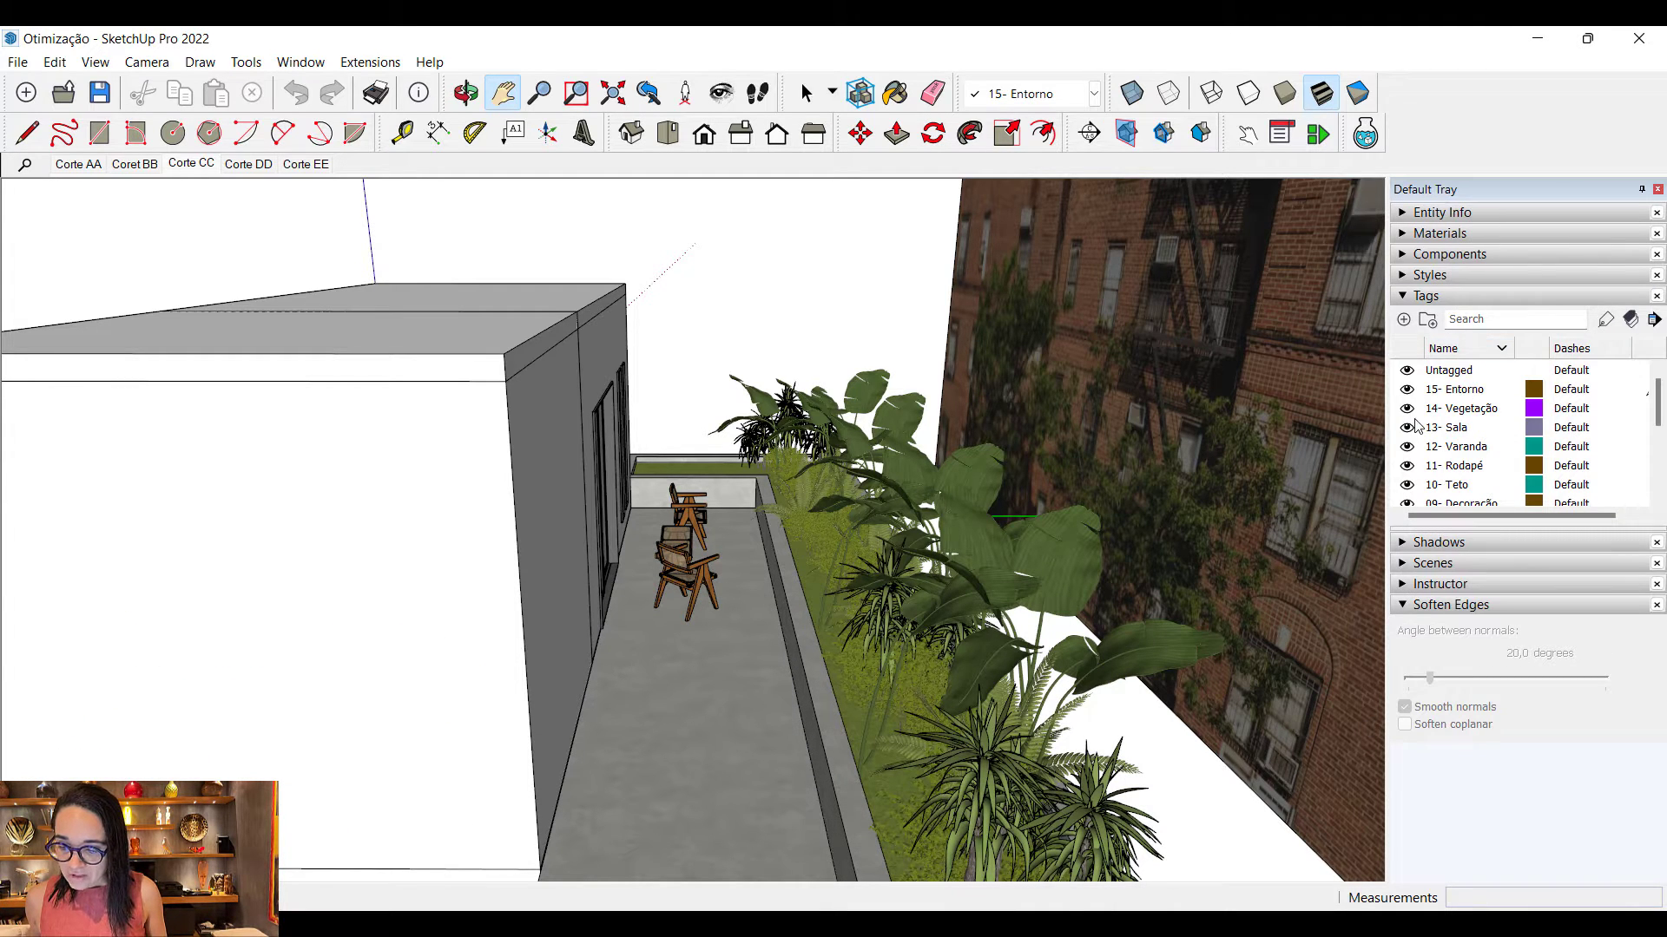
pyautogui.scroll(-2, 1458, 443)
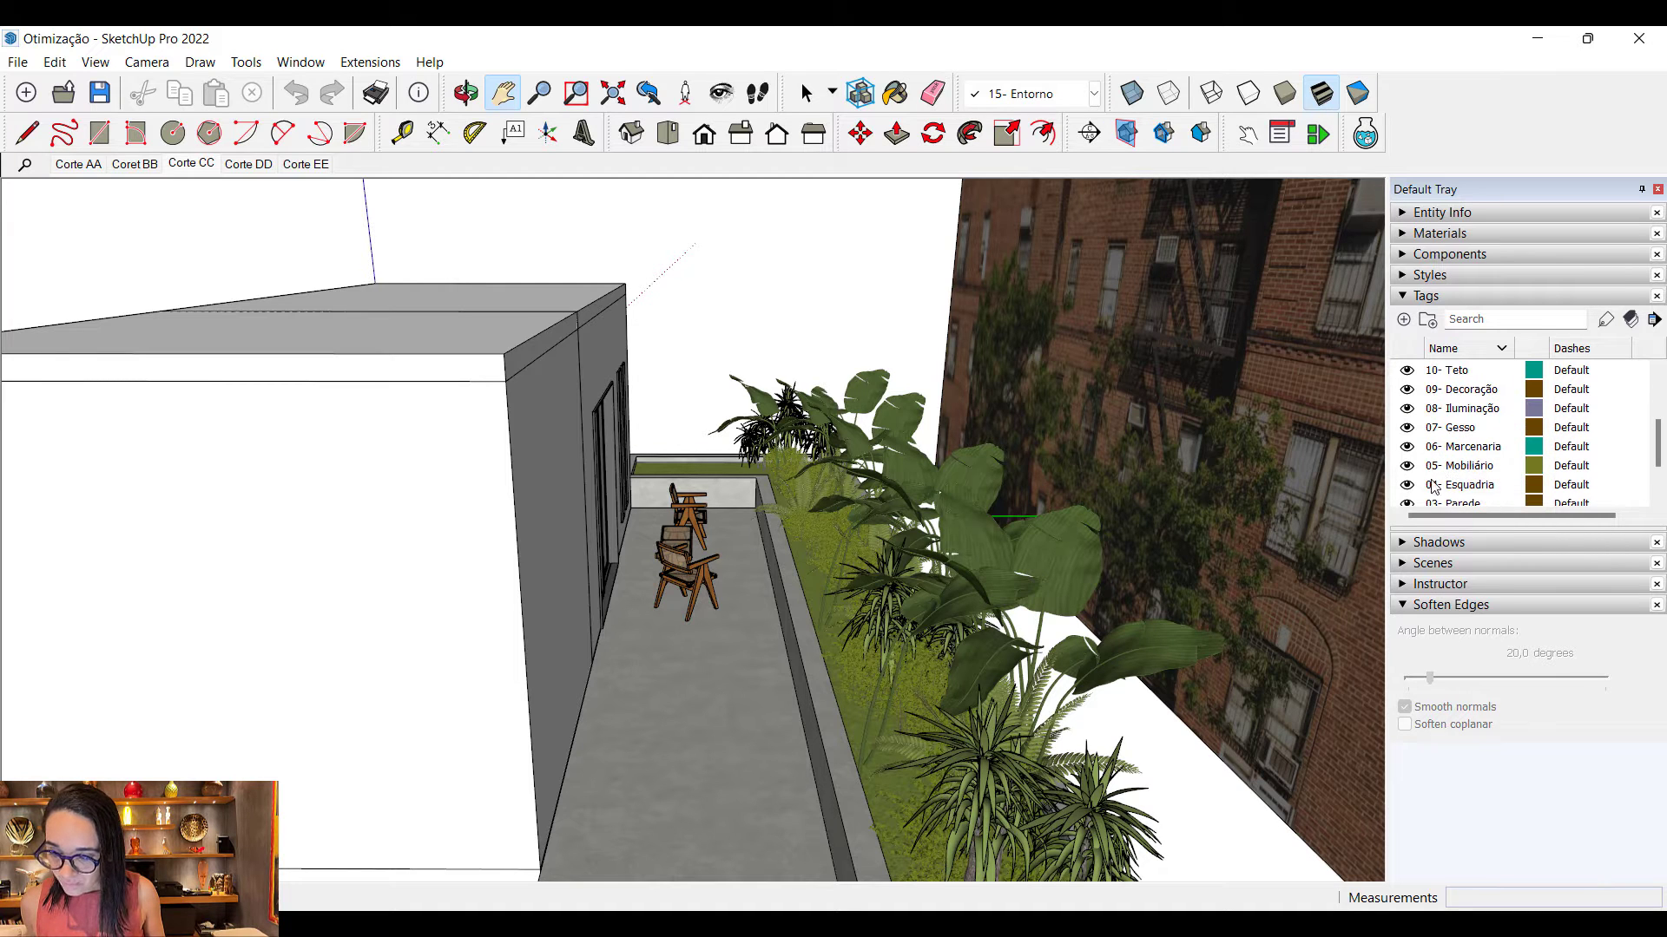
pyautogui.click(1420, 427)
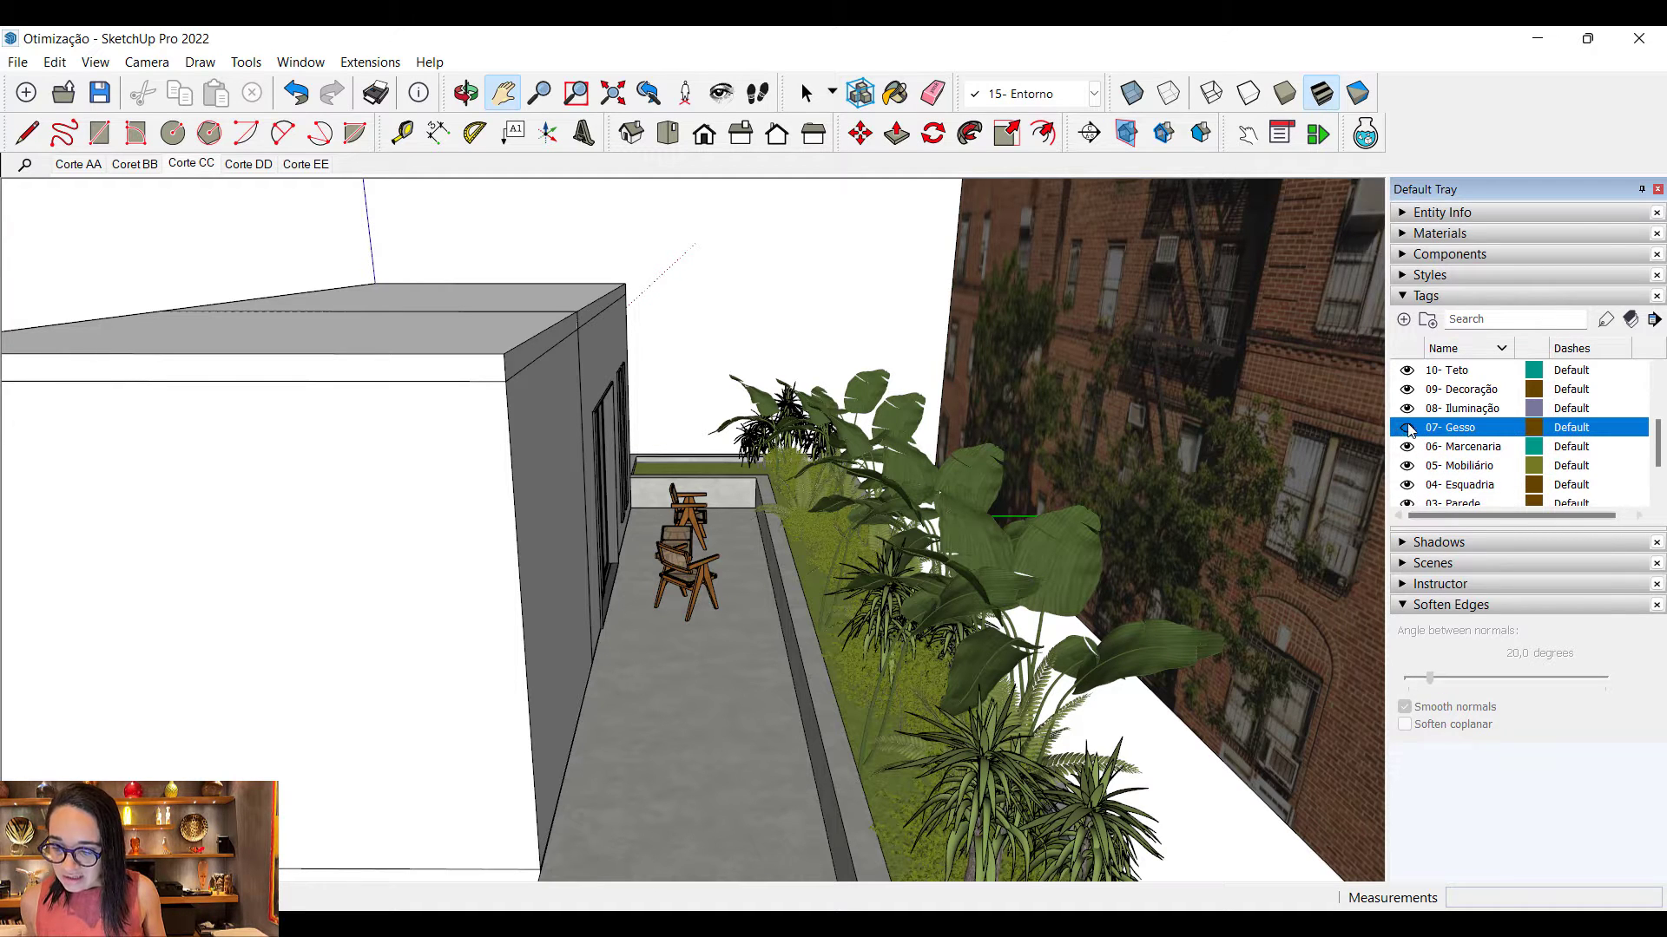
pyautogui.scroll(-1, 1415, 438)
pyautogui.scroll(1, 1418, 447)
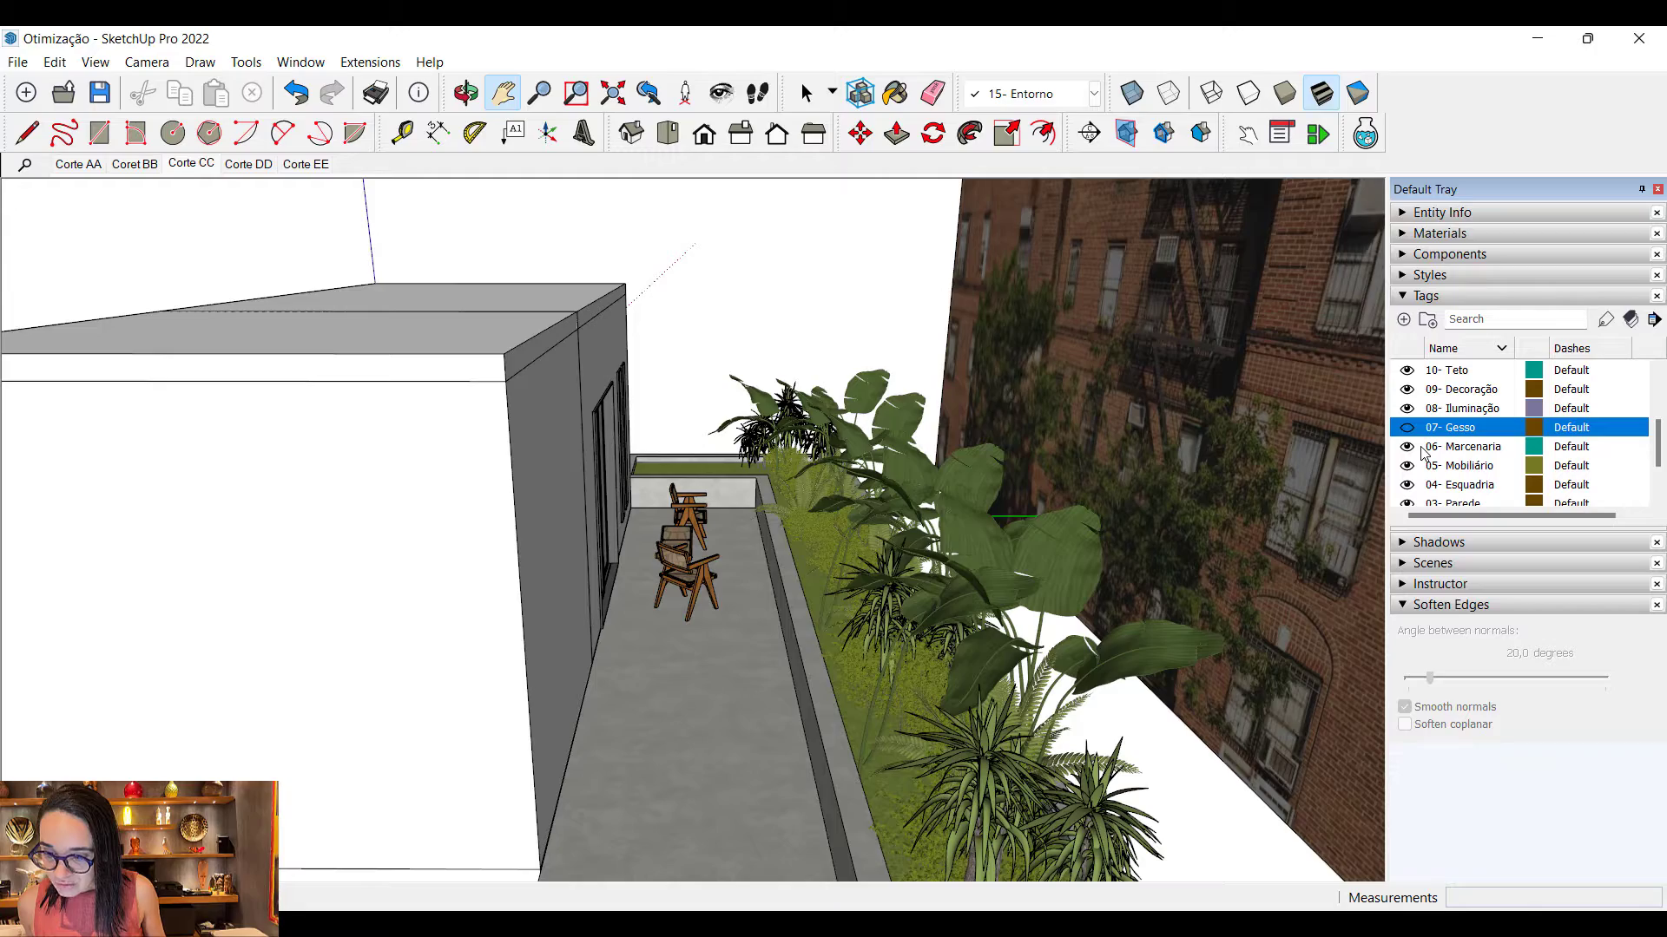
pyautogui.click(1407, 371)
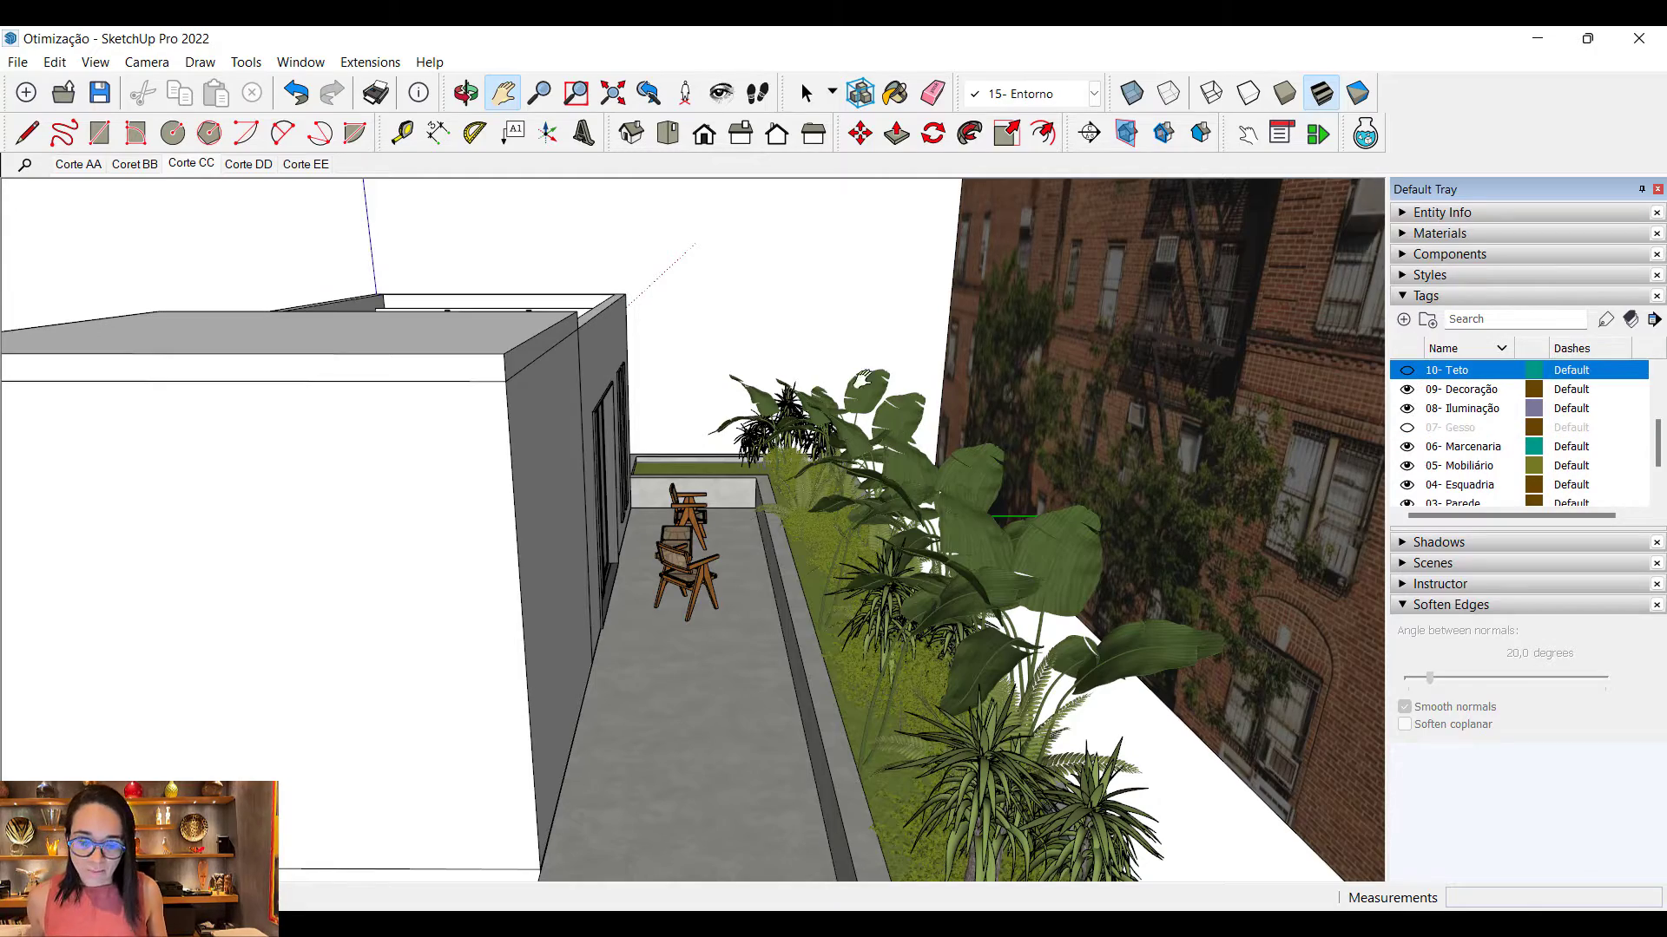
pyautogui.moveTo(660, 334); pyautogui.dragTo(486, 608, button='middle')
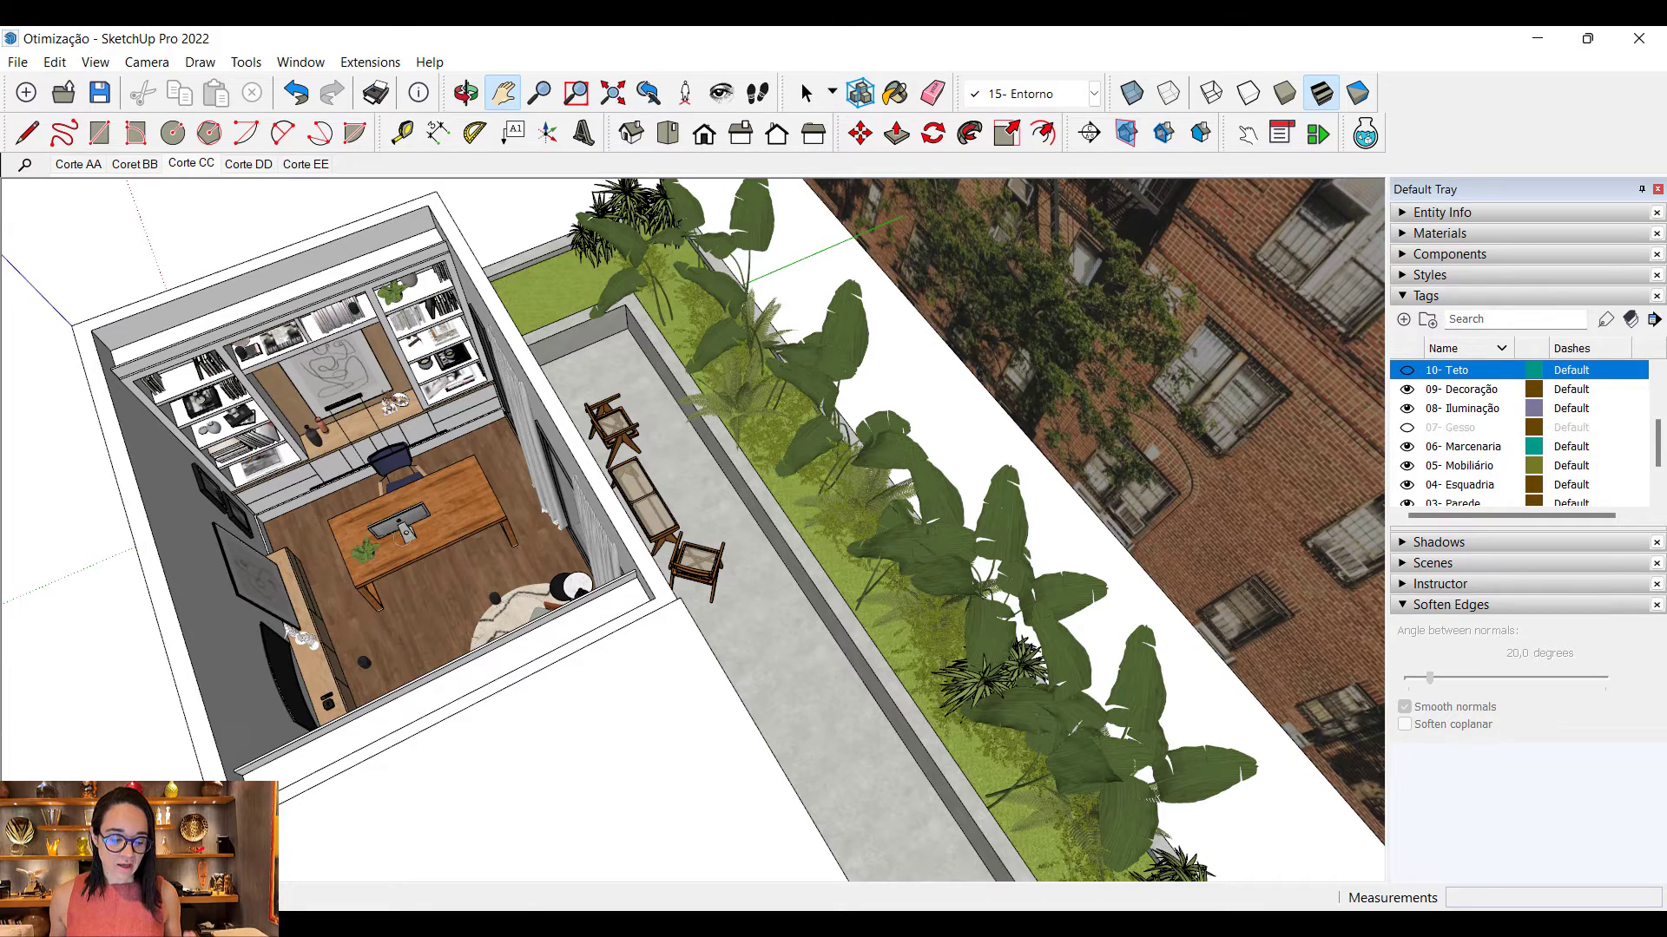
# Step: Restore the impact report and select all instances of archmodels66_025_001_Defintion from it to inspect them in the planter
pyautogui.hotkey('alt', 'Tab')
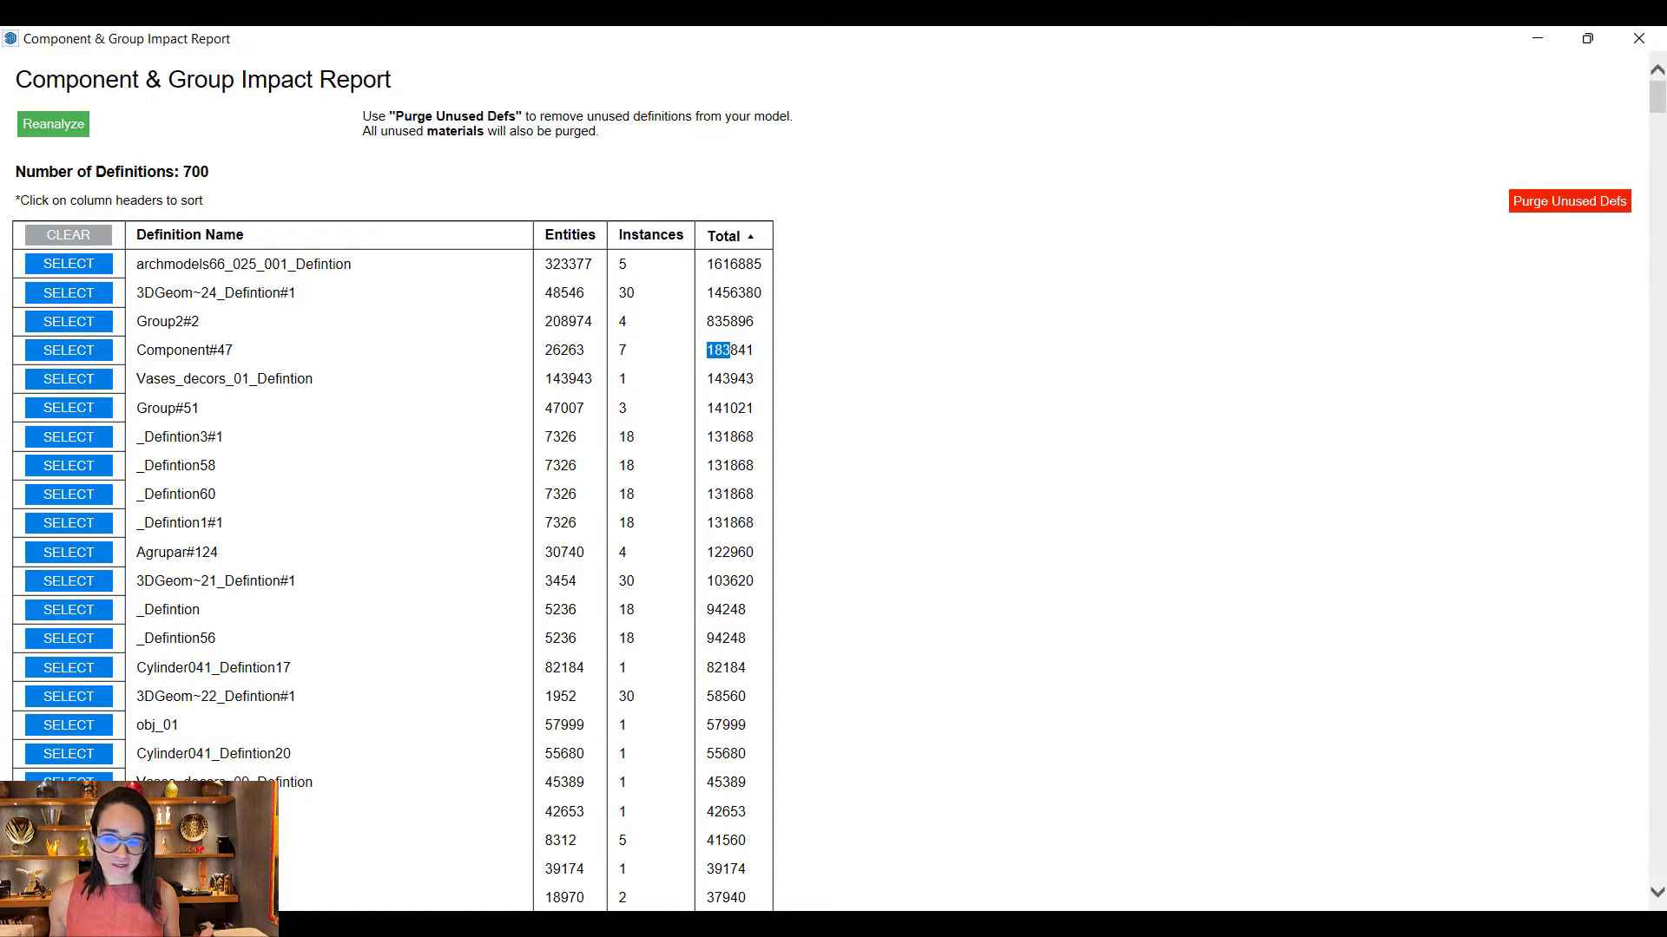
pyautogui.click(1592, 39)
pyautogui.moveTo(810, 606)
pyautogui.mouseDown()
pyautogui.moveTo(1119, 466)
pyautogui.moveTo(1090, 707)
pyautogui.moveTo(1293, 252)
pyautogui.moveTo(1439, 222)
pyautogui.mouseUp()
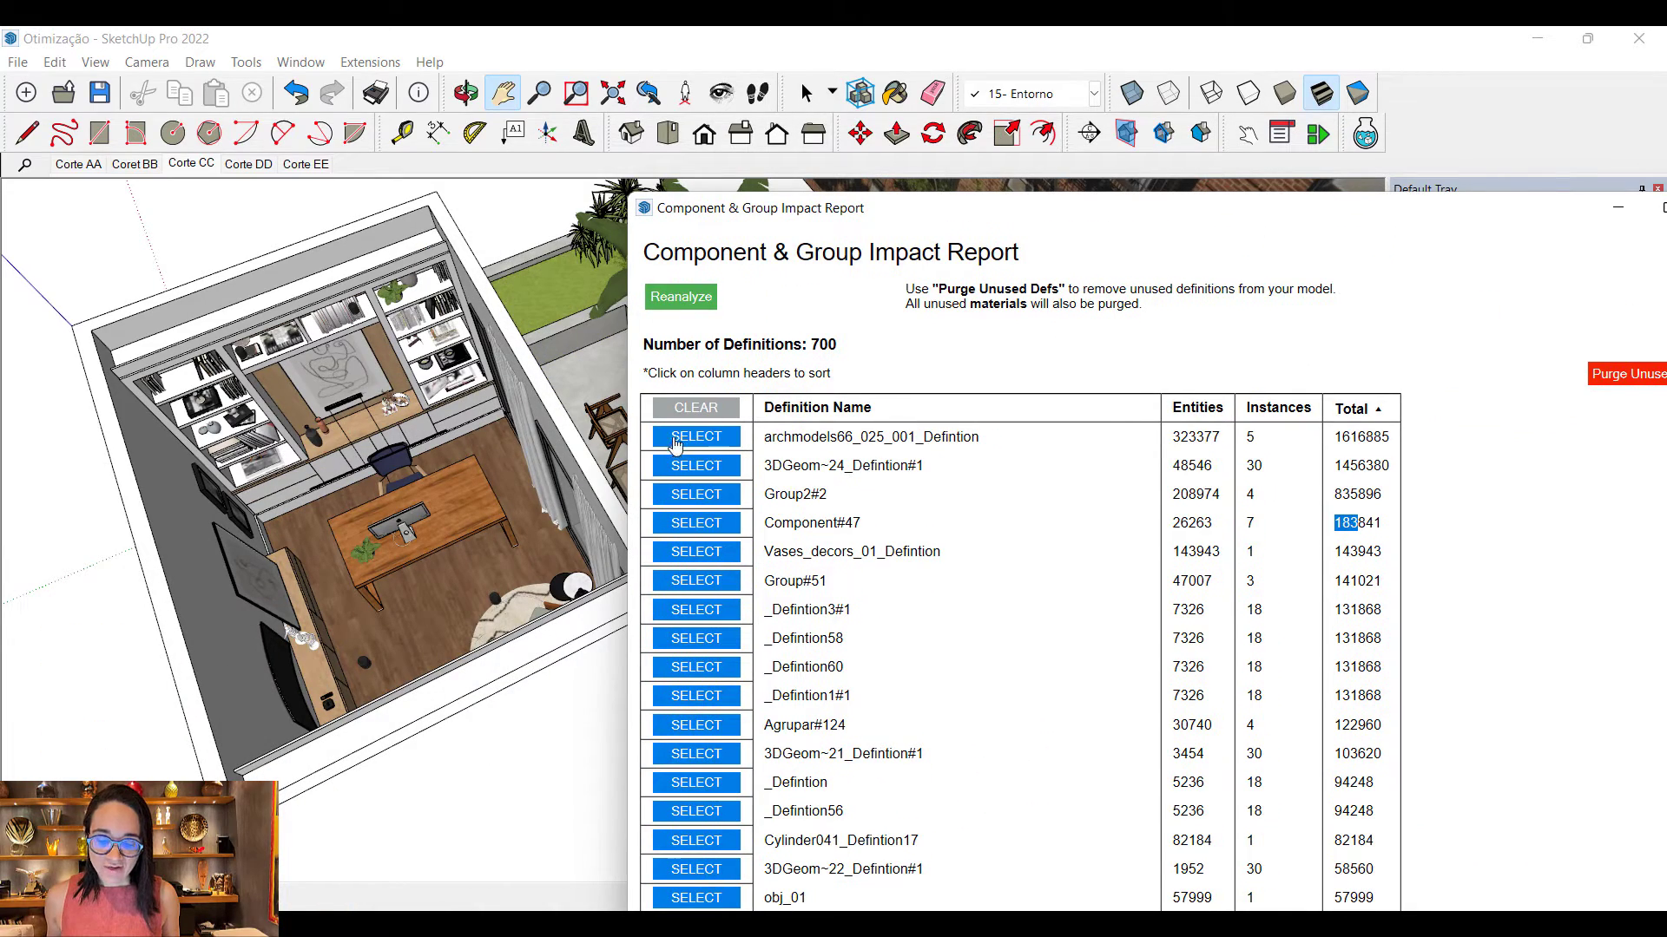
pyautogui.click(697, 436)
pyautogui.moveTo(882, 210); pyautogui.dragTo(691, 717)
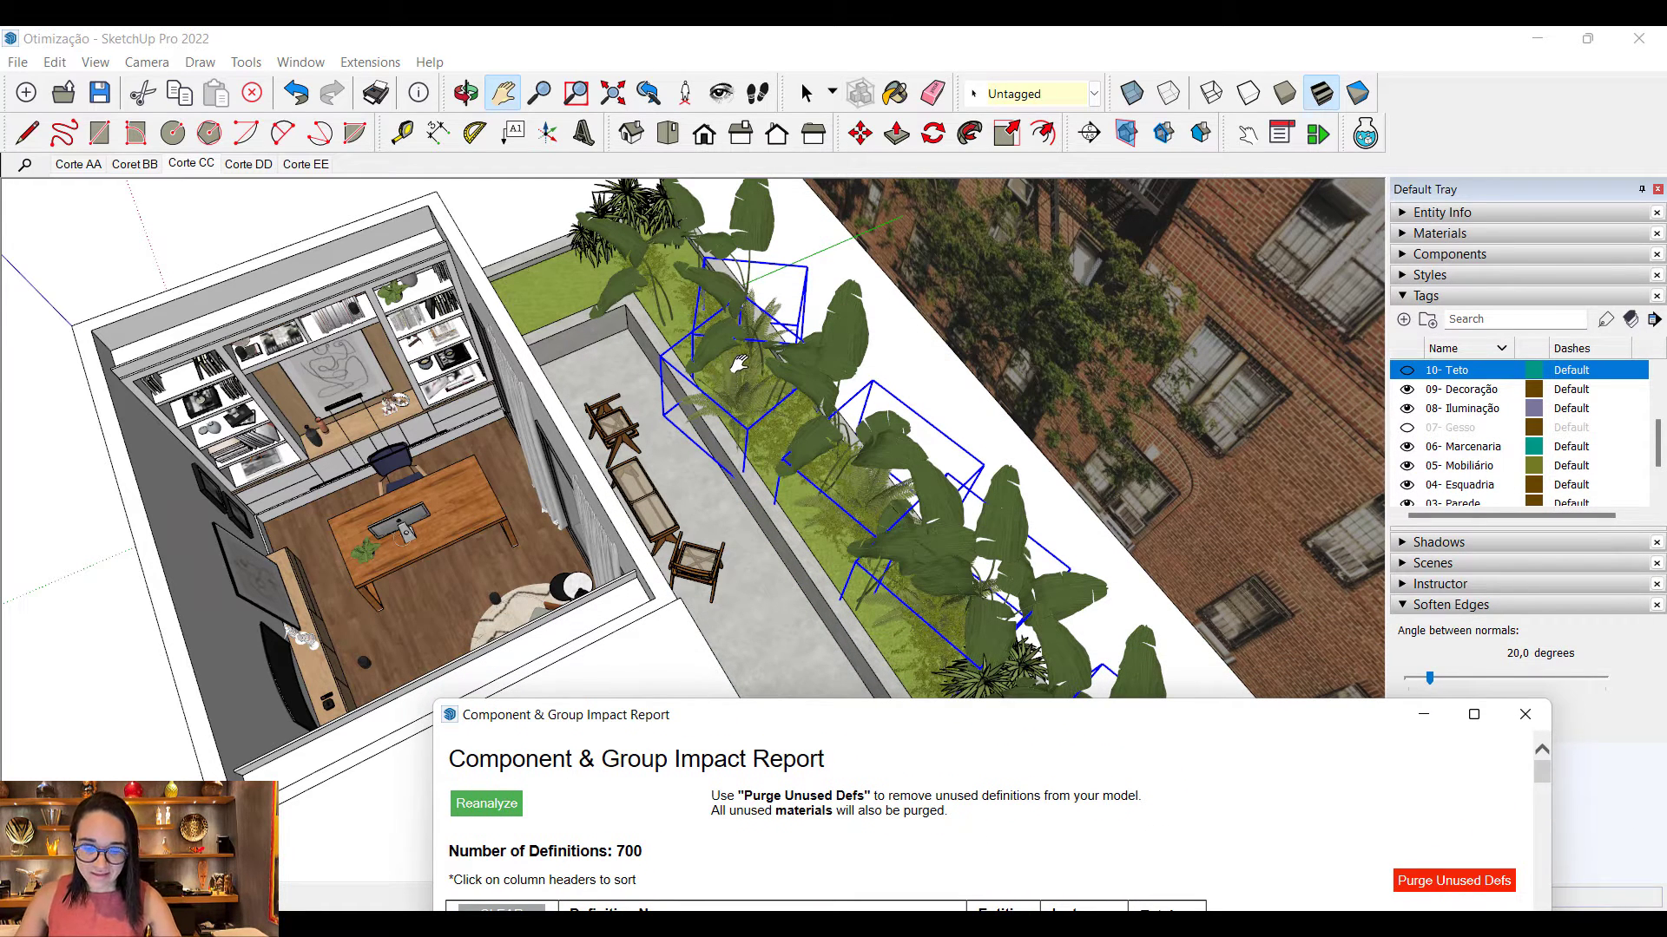
pyautogui.scroll(5, 739, 363)
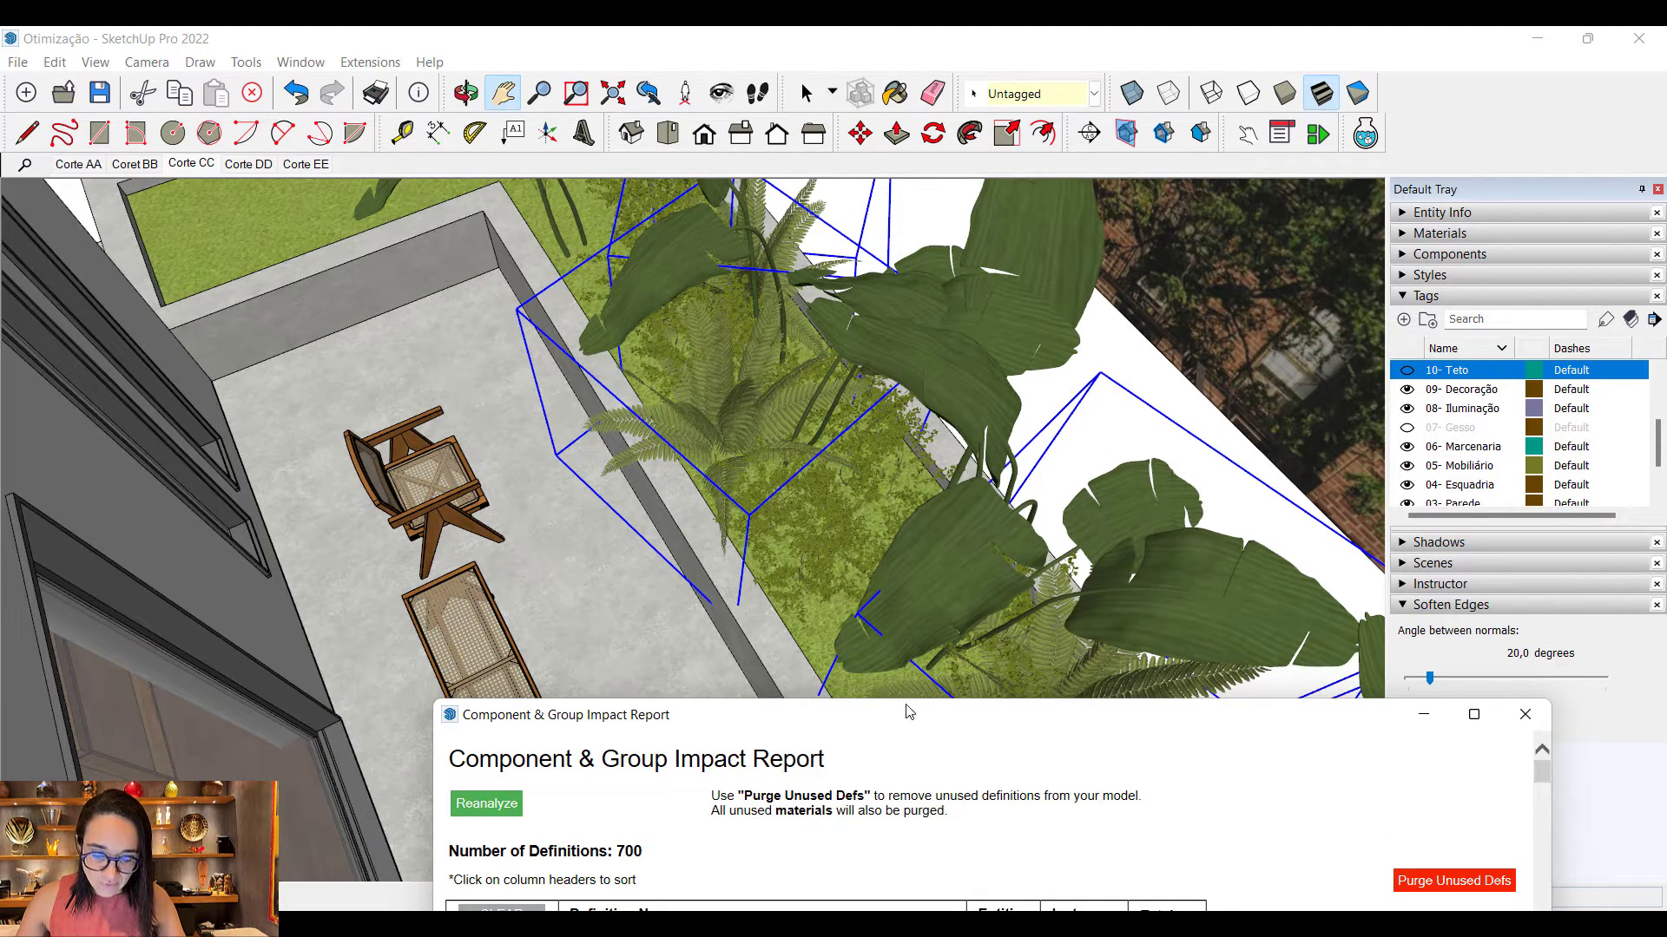
pyautogui.moveTo(906, 724); pyautogui.dragTo(942, 403)
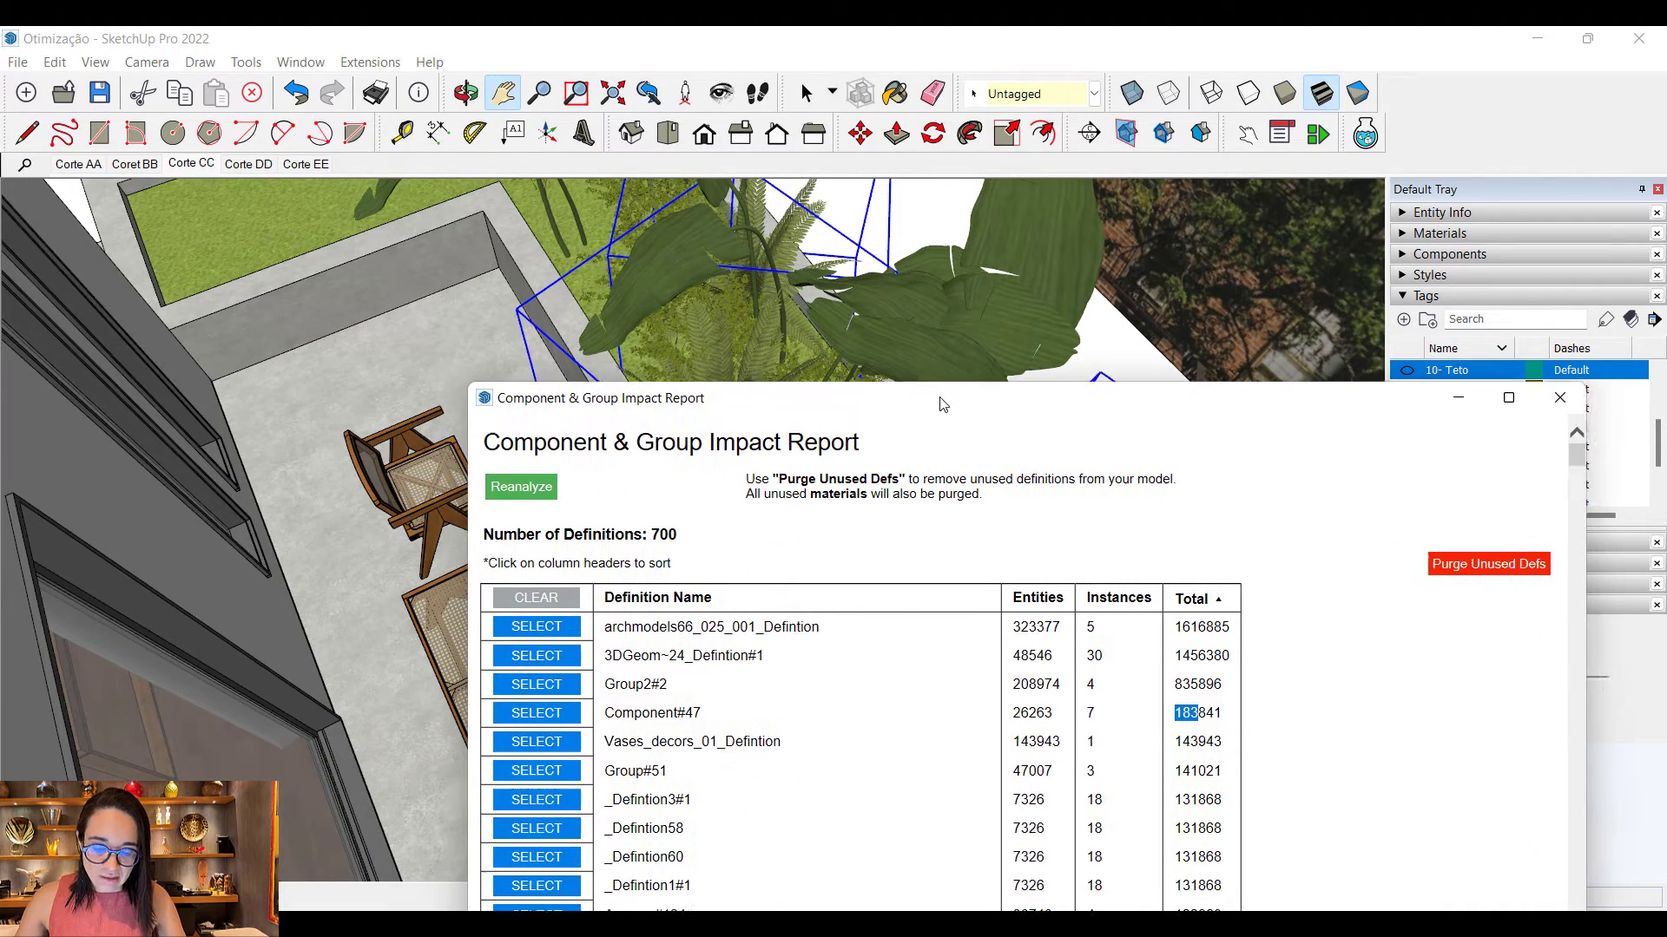
# Step: Select all instances of 3DGeom~24_Defintion#1 from the impact report and move the report aside to inspect them in the planter
pyautogui.click(533, 659)
pyautogui.moveTo(784, 404); pyautogui.dragTo(679, 797)
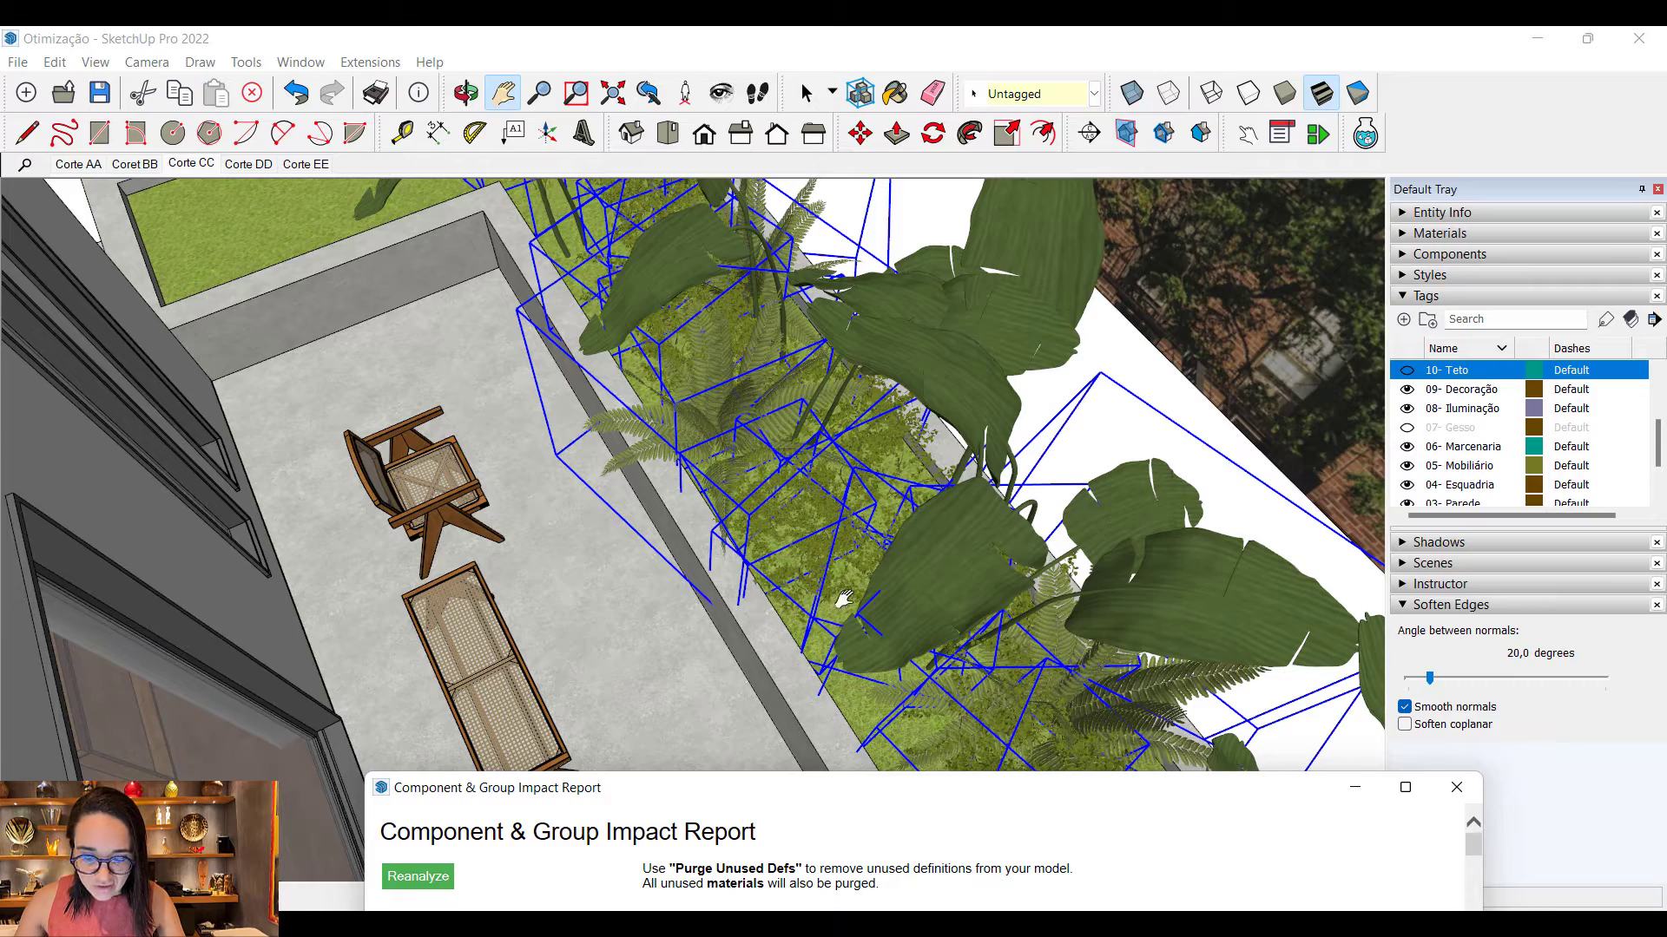
pyautogui.scroll(-5, 1009, 386)
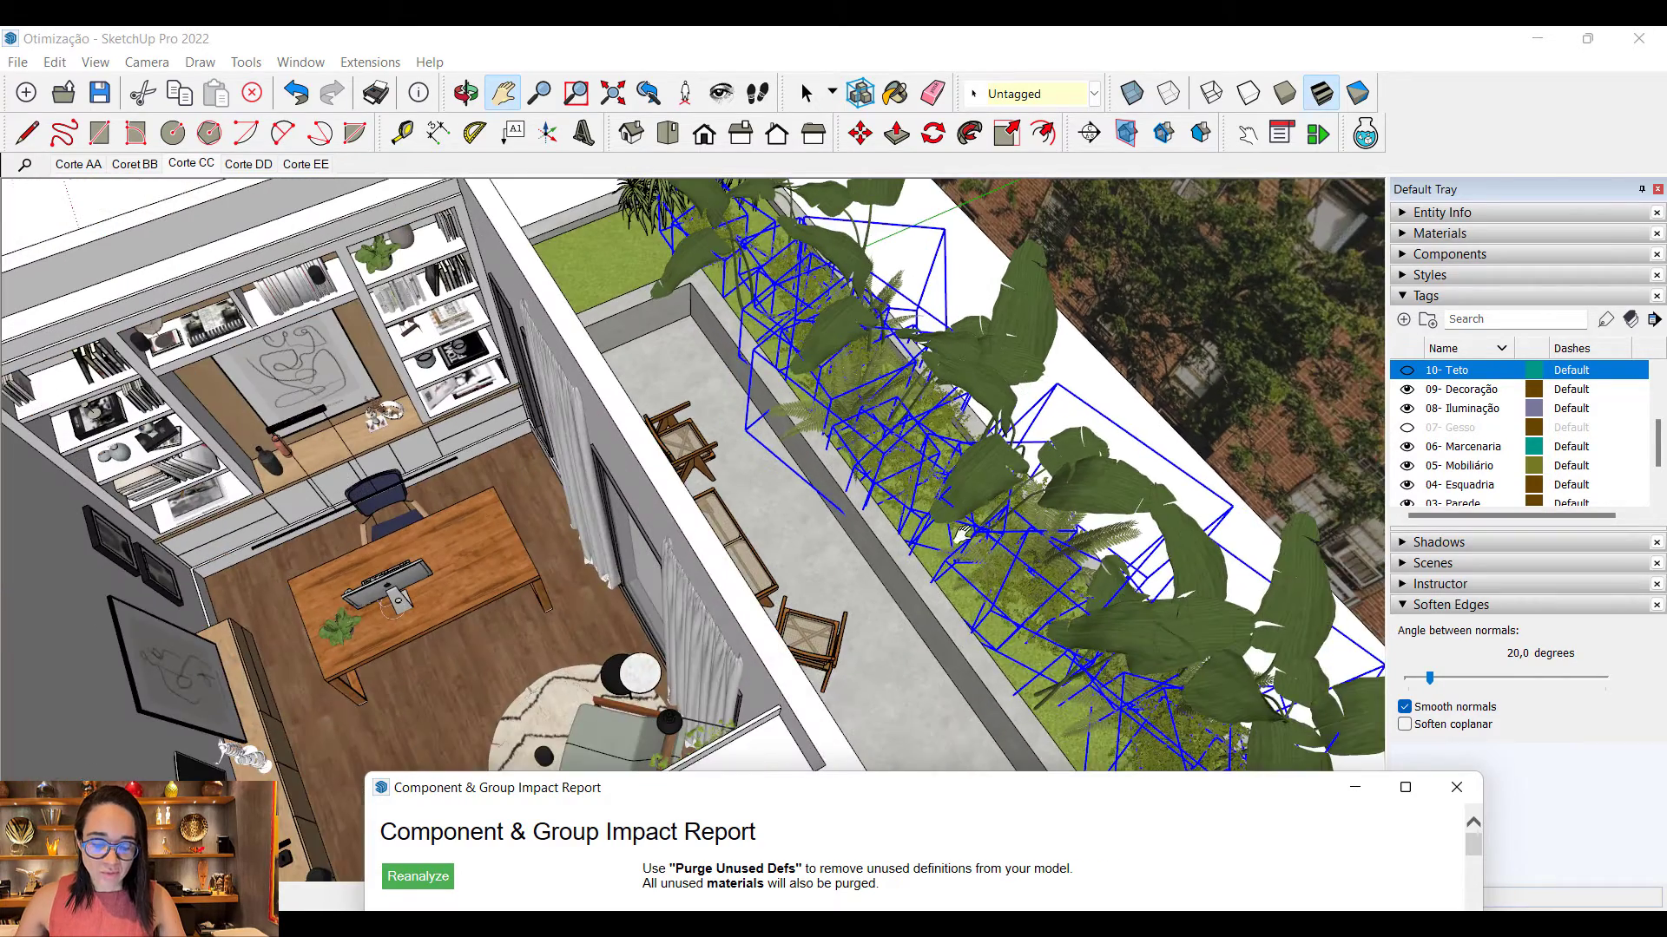
# Step: Select the instances of Group2#2 from the impact report and minimize the report to inspect the highlighted objects
pyautogui.moveTo(747, 790); pyautogui.dragTo(1051, 318)
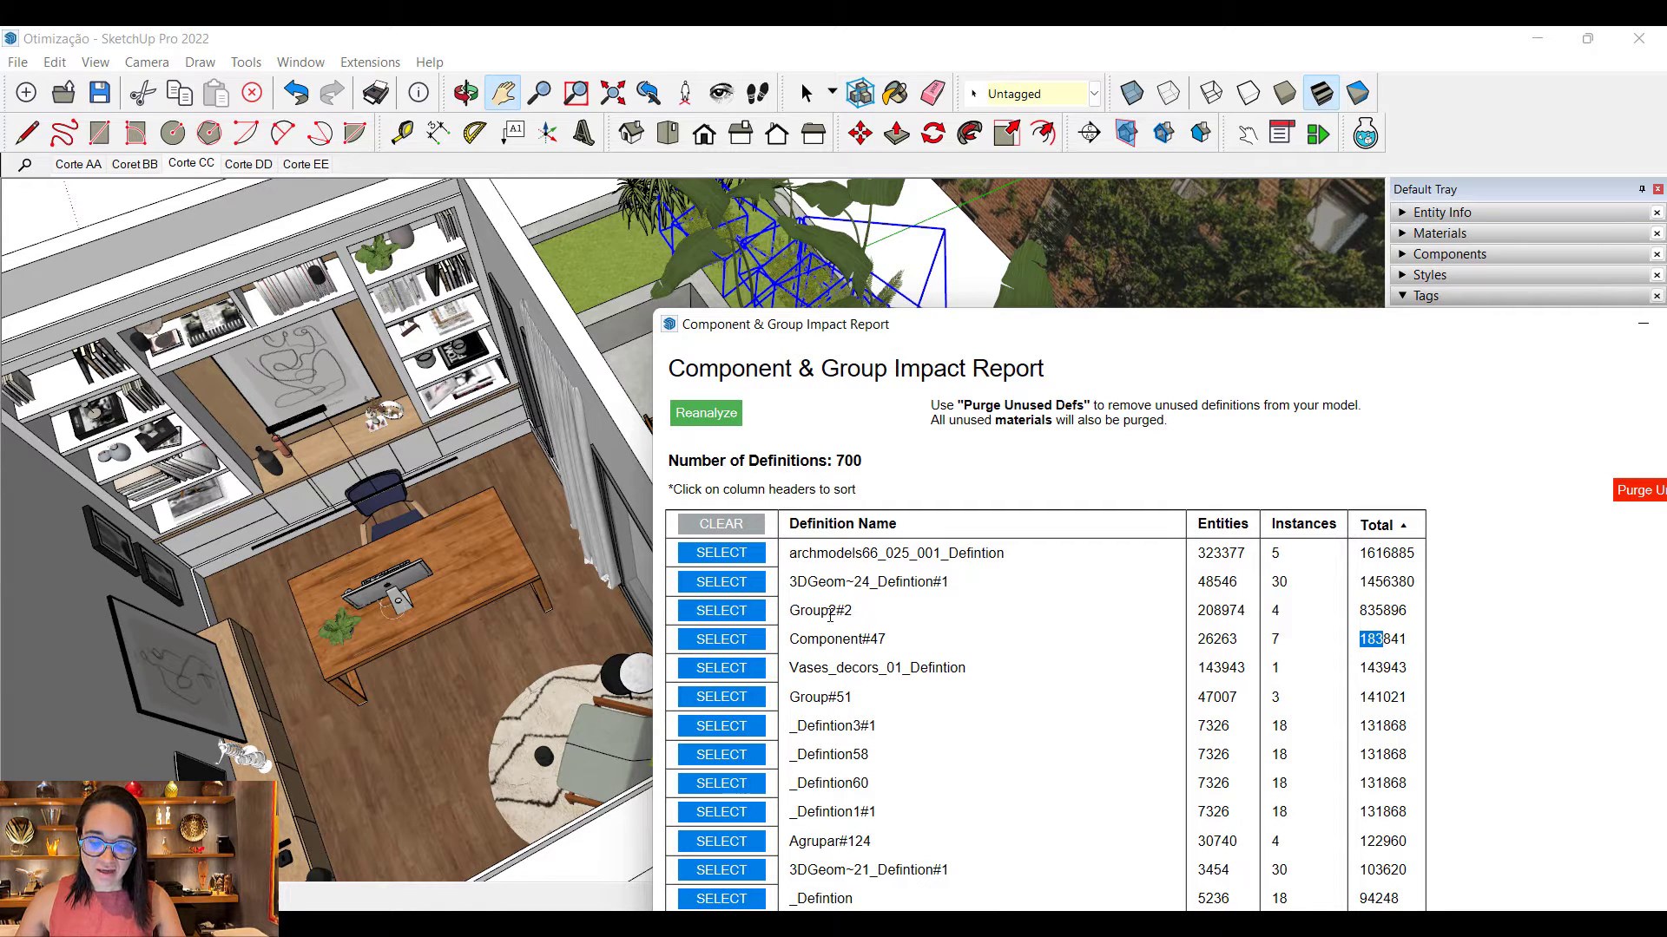
pyautogui.click(721, 612)
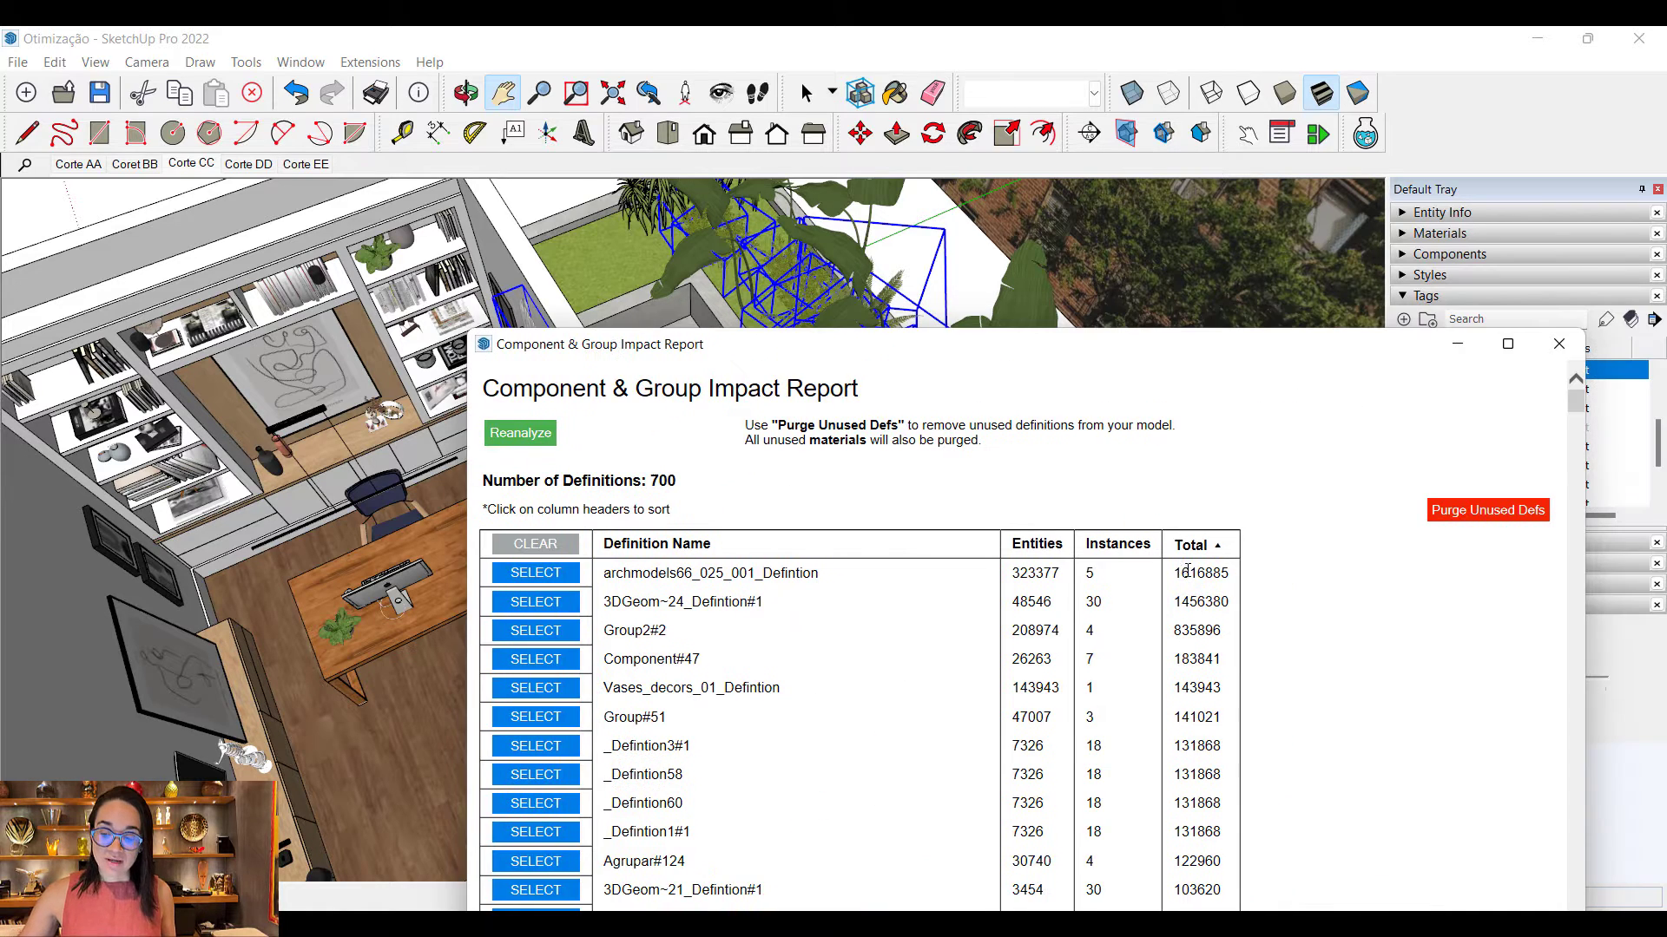
pyautogui.click(1464, 347)
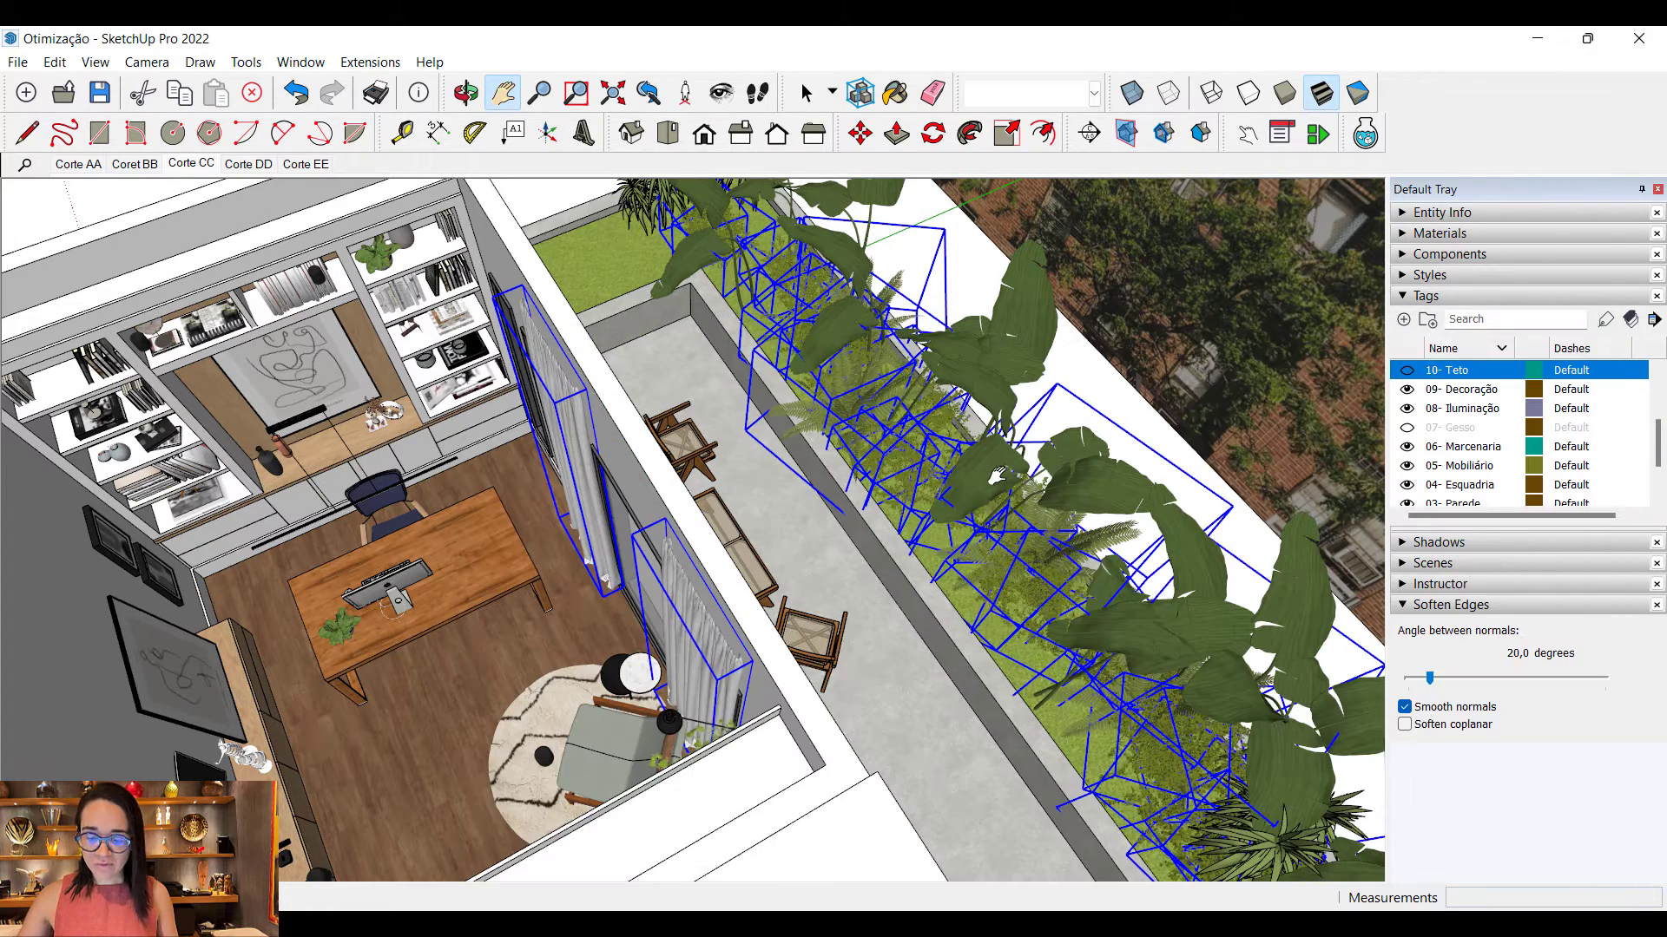
pyautogui.moveTo(994, 475); pyautogui.dragTo(936, 460, button='middle')
pyautogui.scroll(-2, 823, 453)
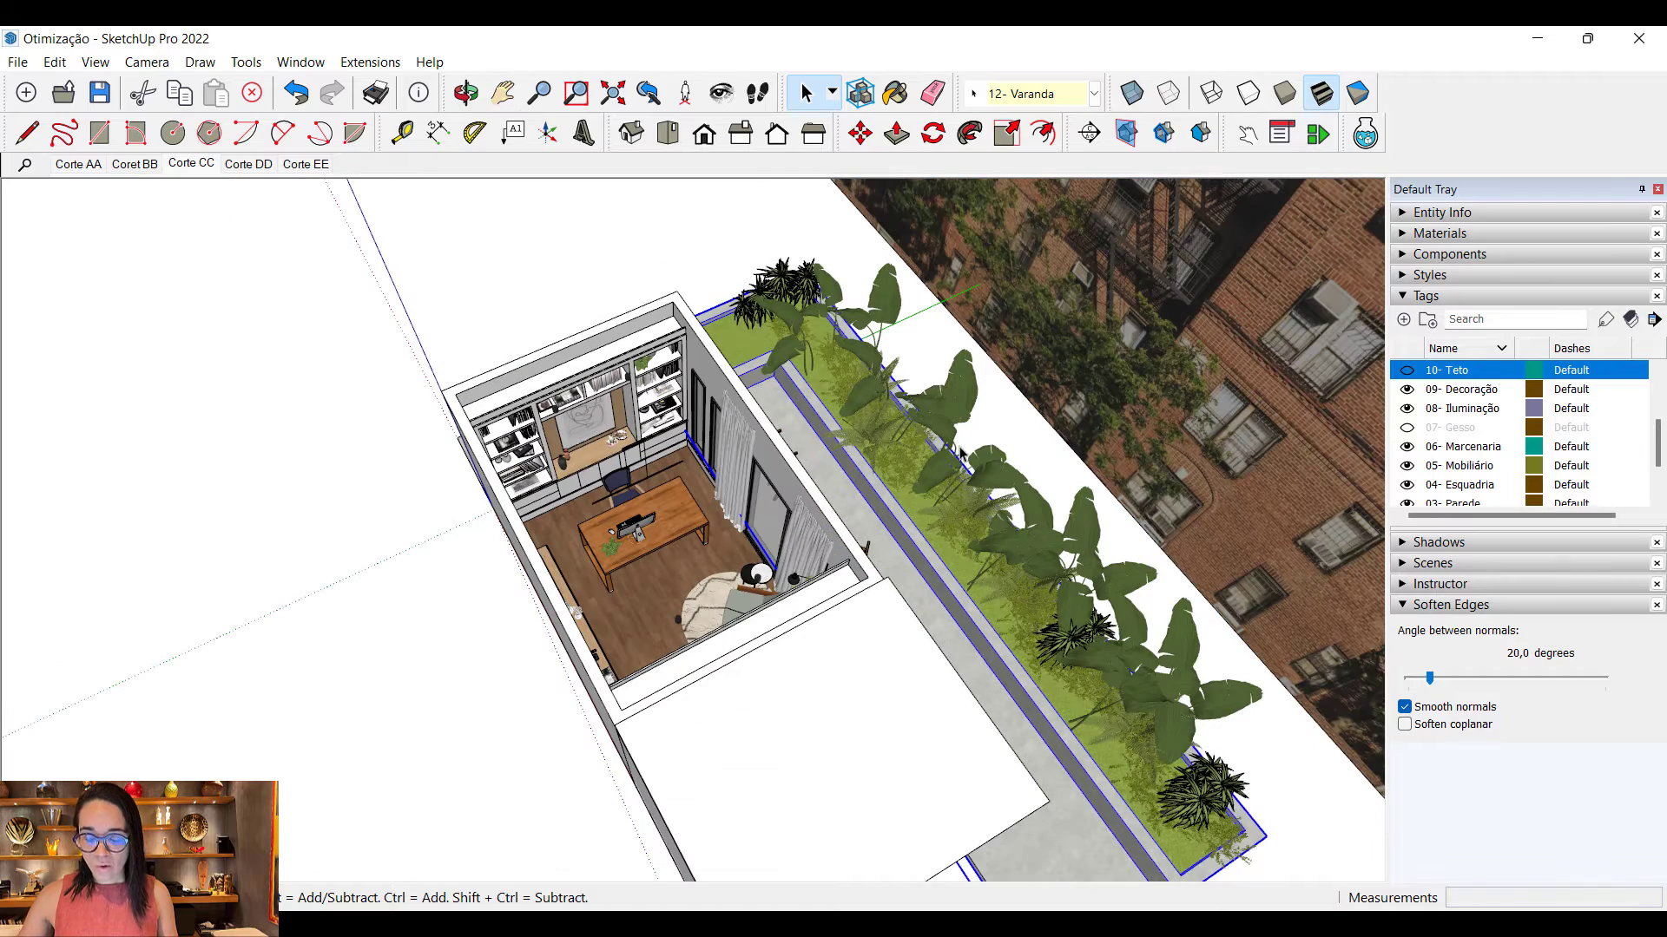
# Step: Select a single fern instance in the planter beside the balcony chairs
pyautogui.scroll(2, 878, 432)
pyautogui.scroll(2, 879, 431)
pyautogui.click(873, 441)
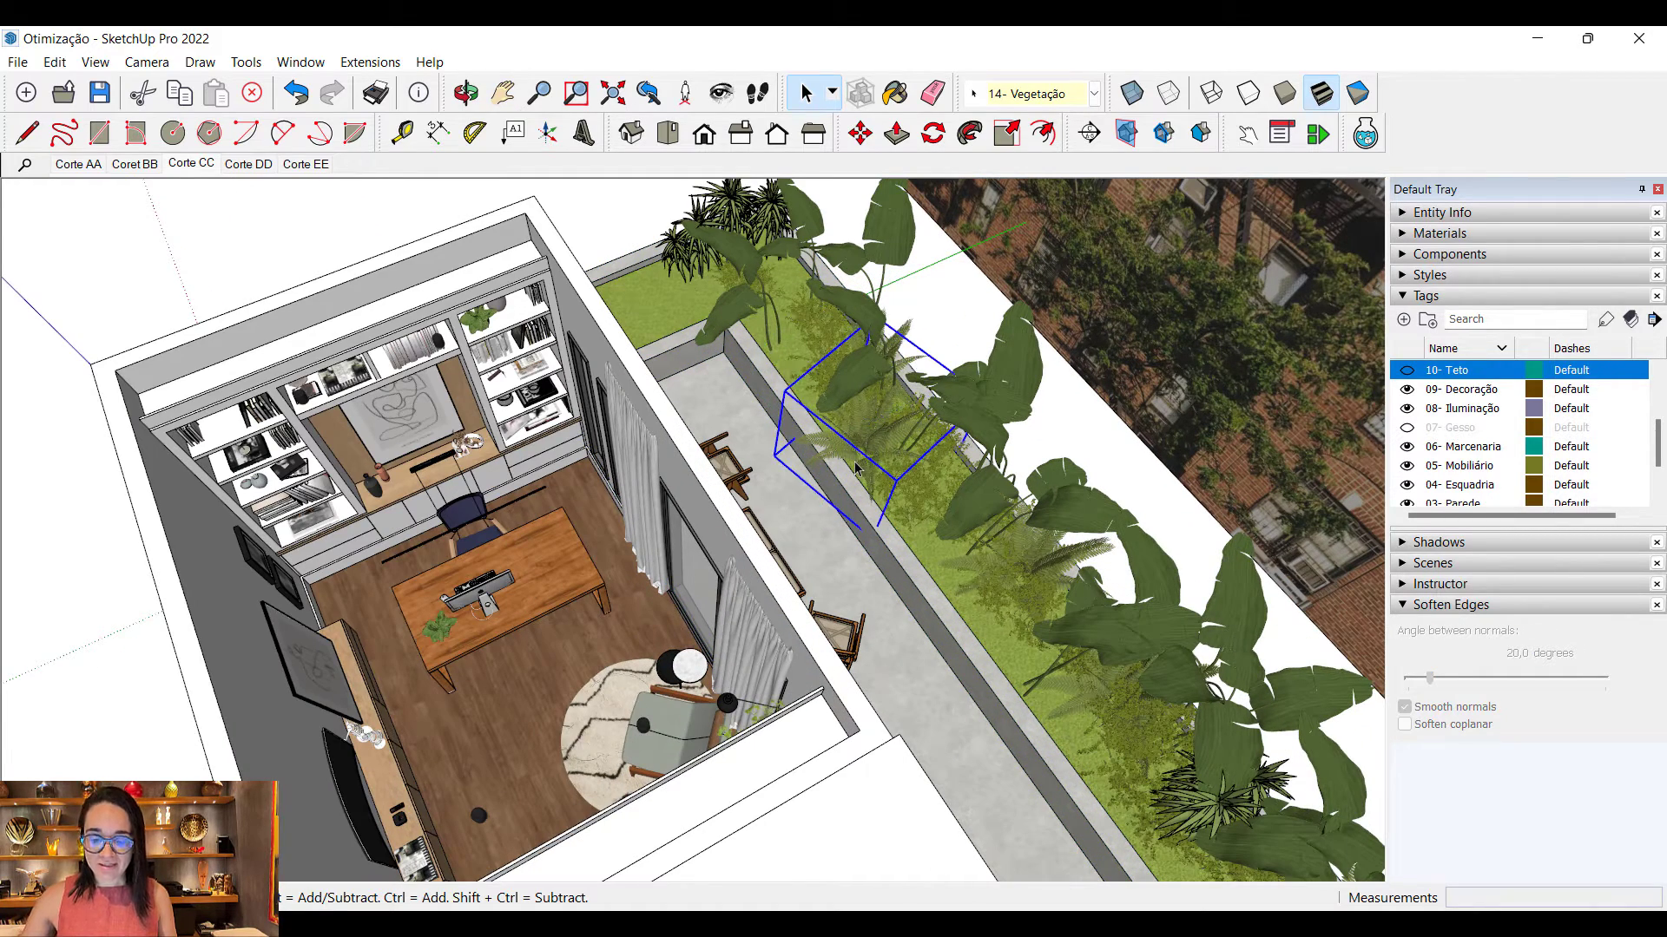
pyautogui.scroll(-2, 857, 468)
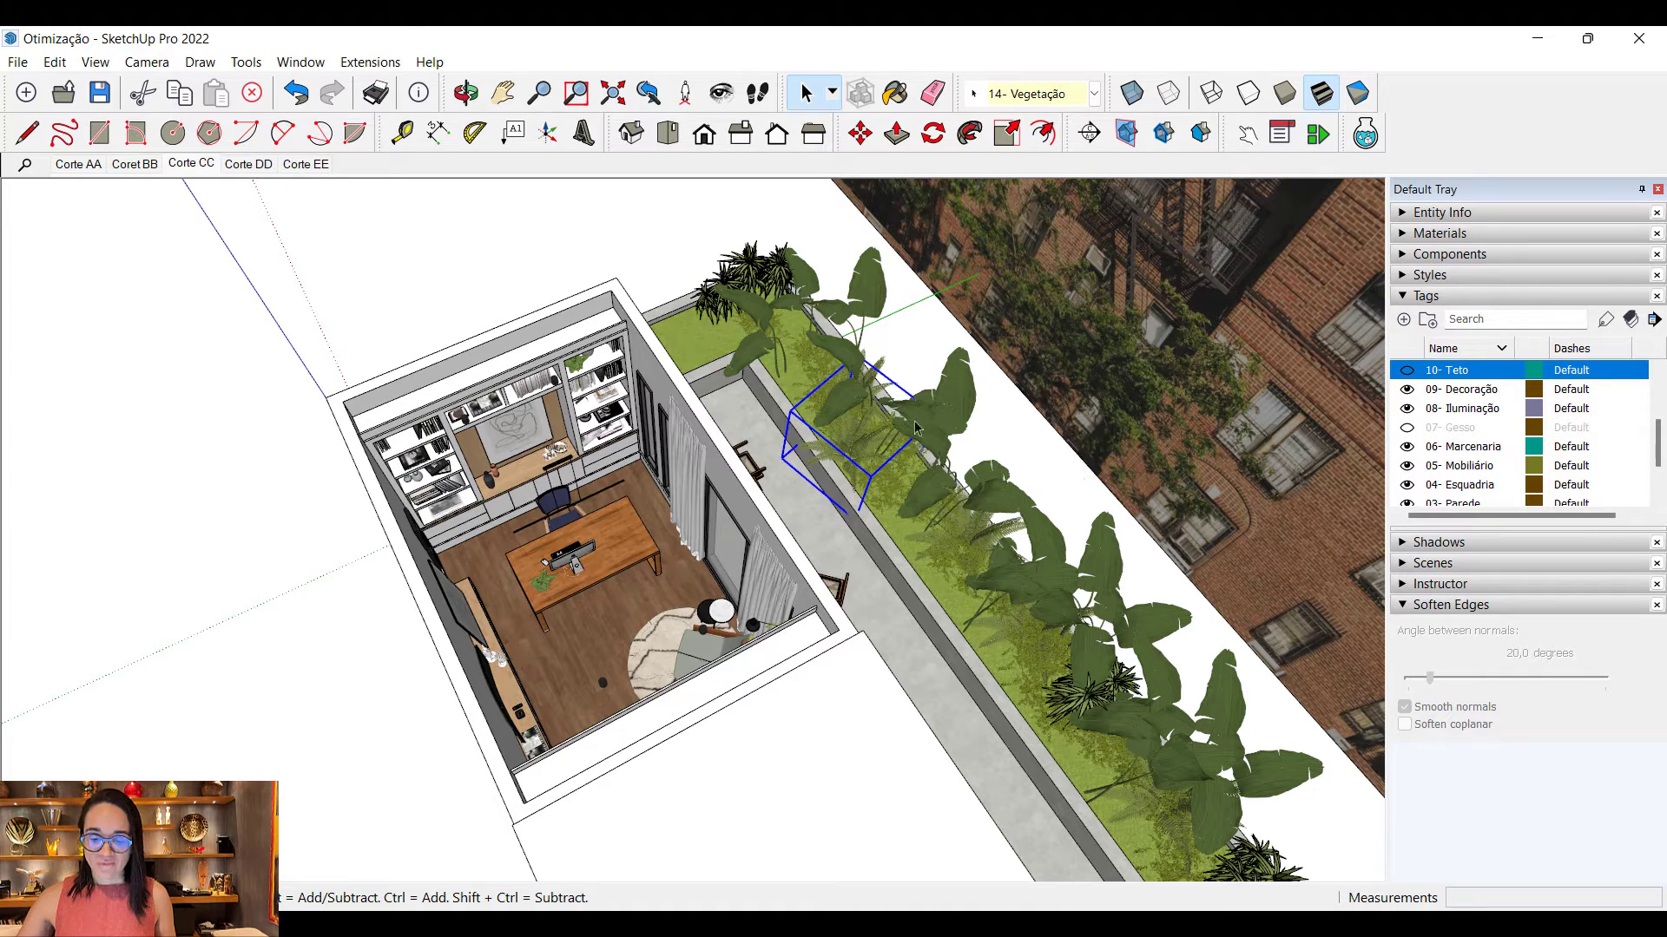
pyautogui.scroll(2, 849, 427)
pyautogui.scroll(1, 849, 427)
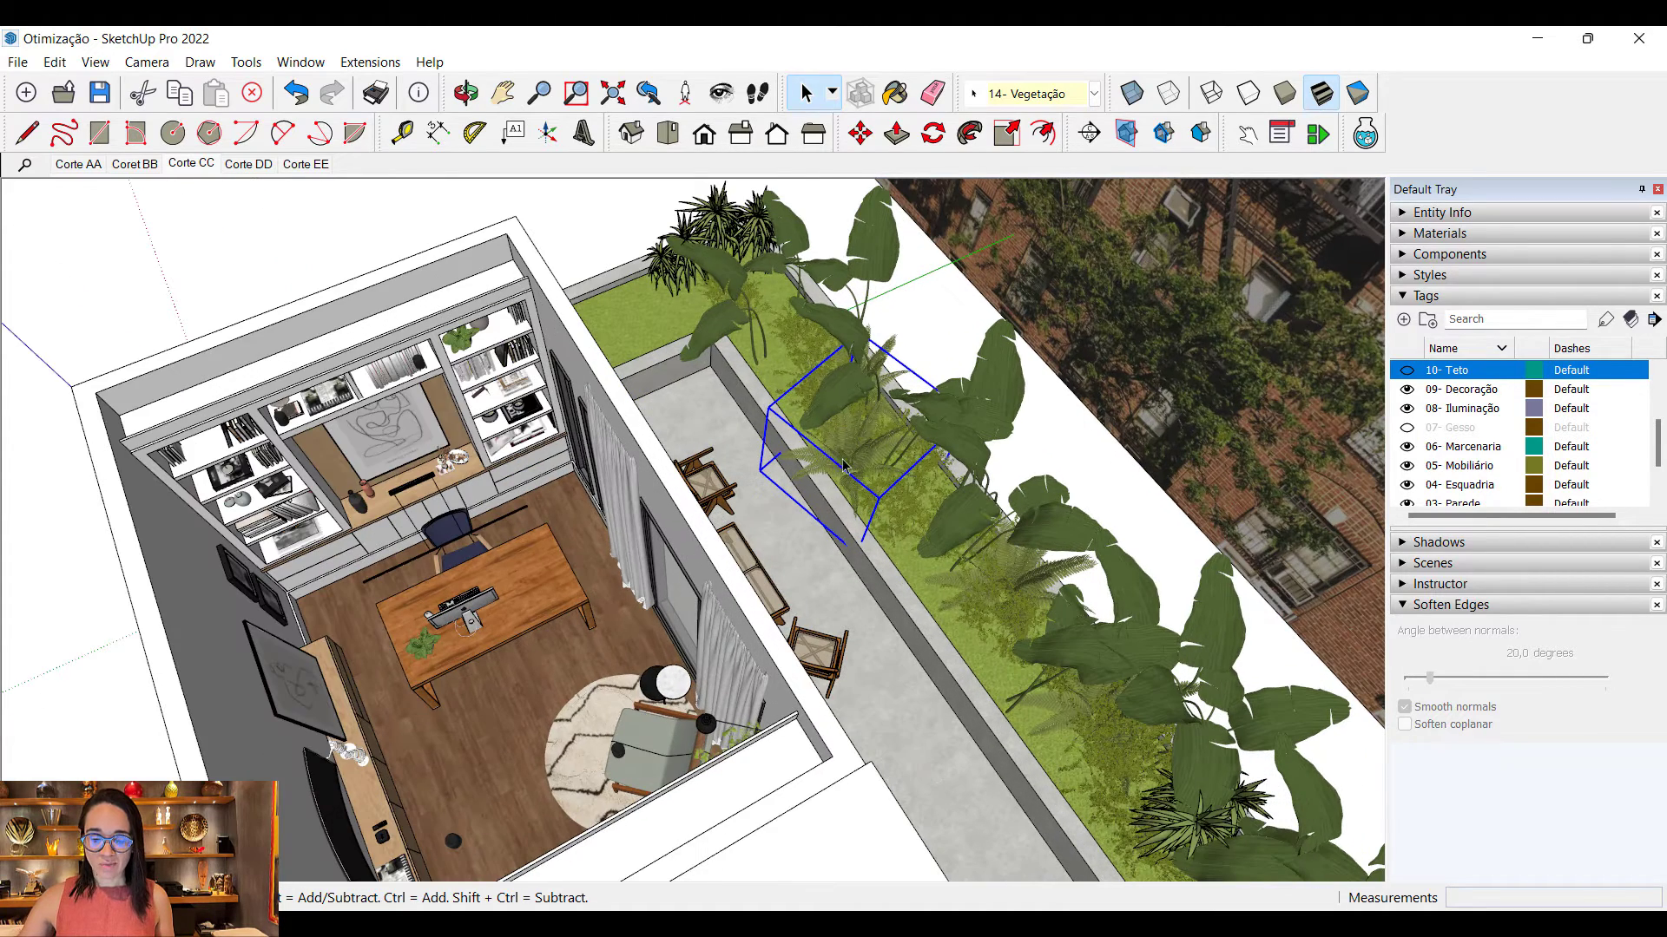
pyautogui.scroll(3, 855, 443)
pyautogui.rightClick(855, 443)
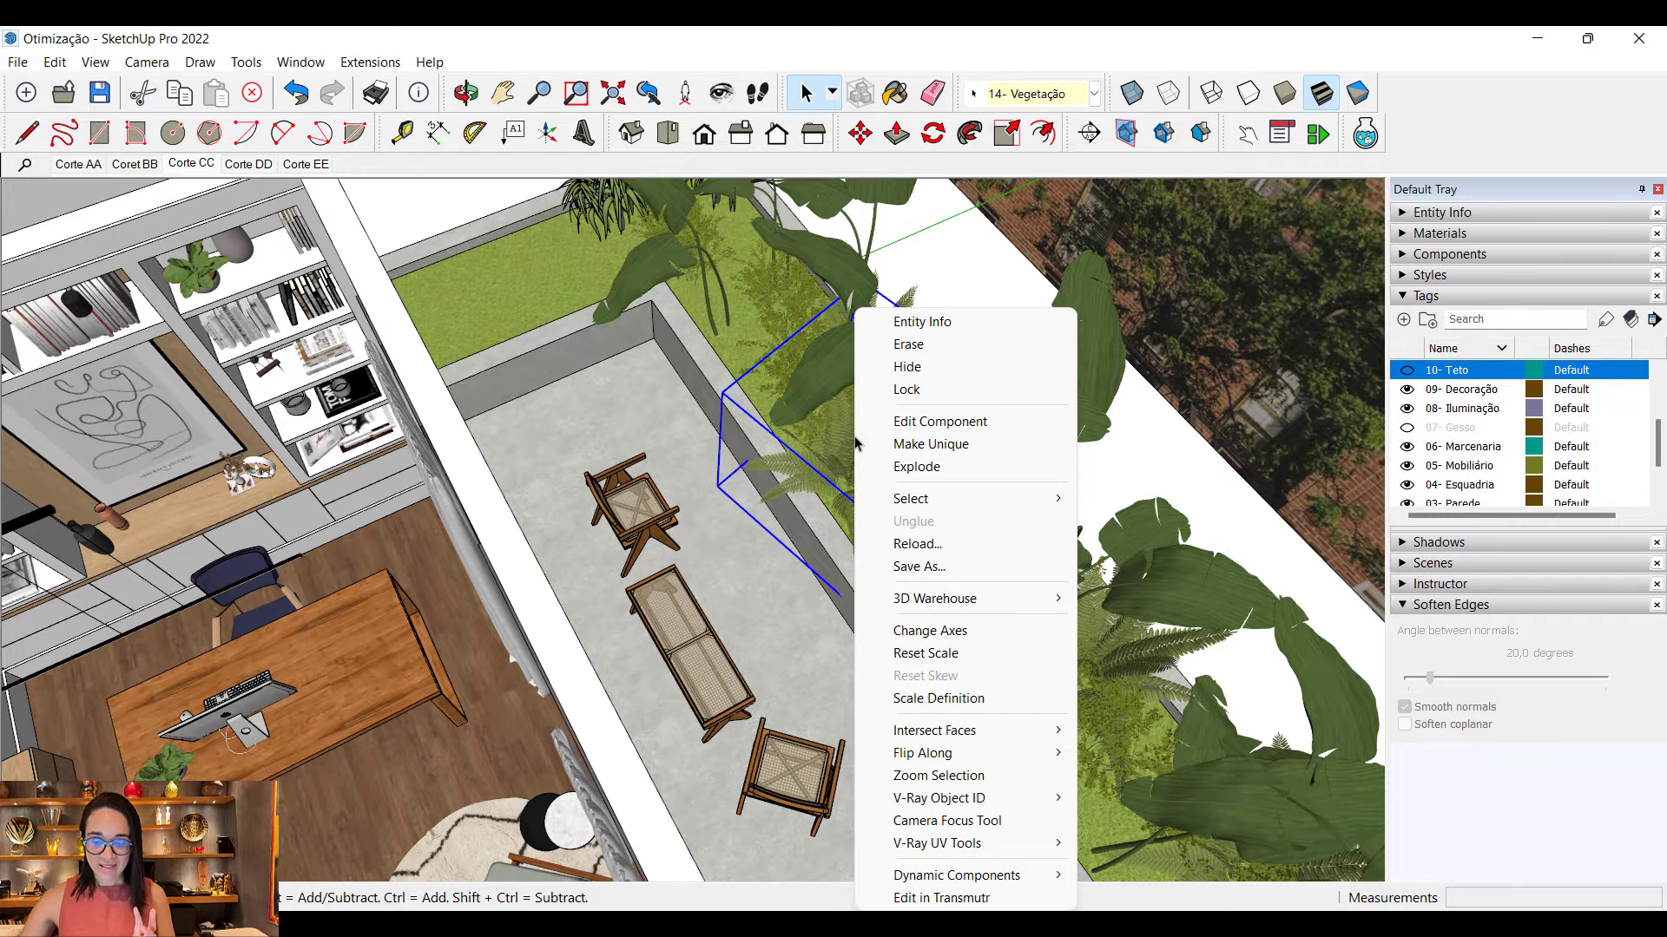
pyautogui.press('Escape')
# Step: Save the fern component as a separate SketchUp file named Vegetação 01 in the Aula otimização folder
pyautogui.click(803, 488)
pyautogui.click(804, 488)
pyautogui.rightClick(823, 482)
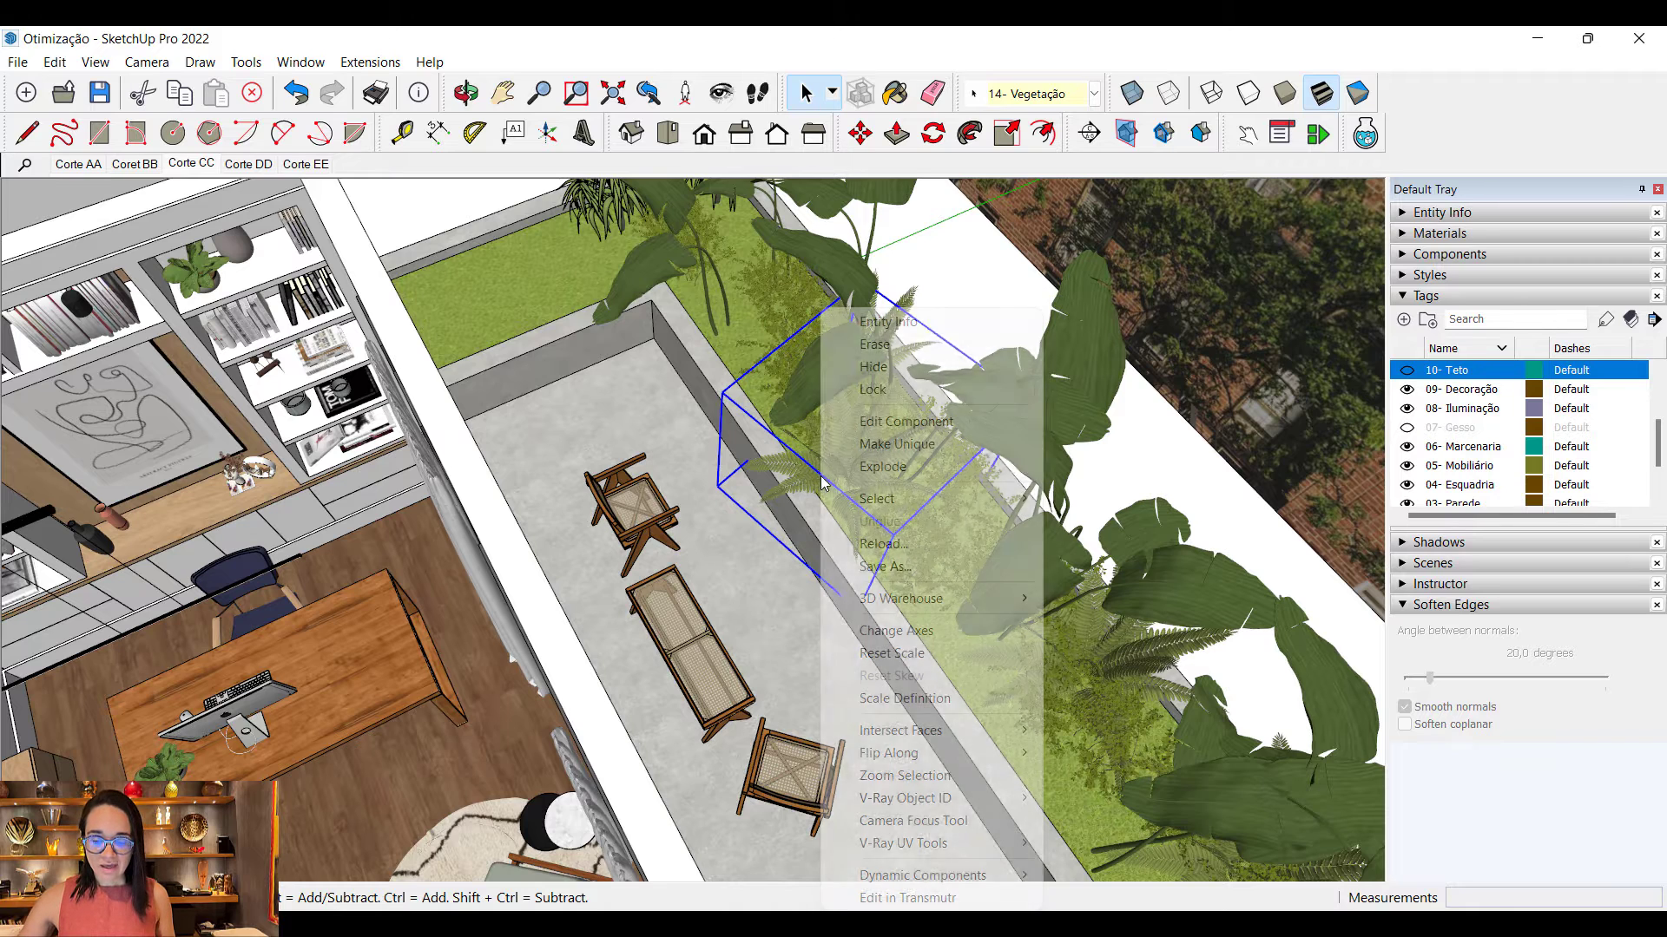
pyautogui.click(885, 566)
pyautogui.click(867, 524)
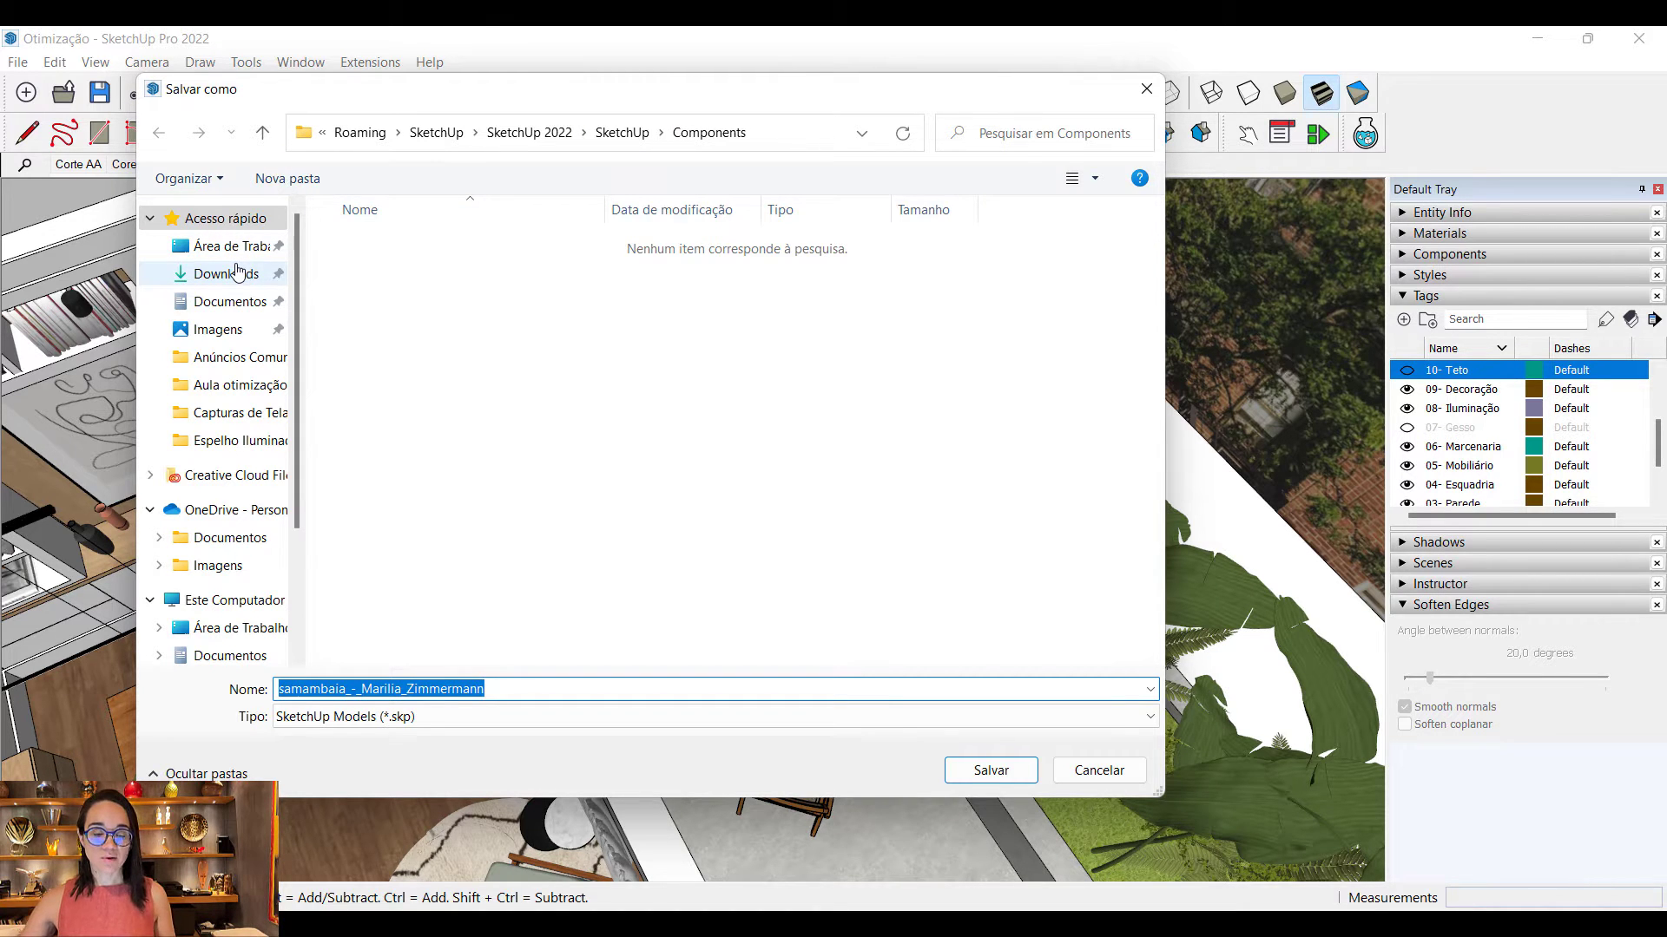
pyautogui.click(240, 384)
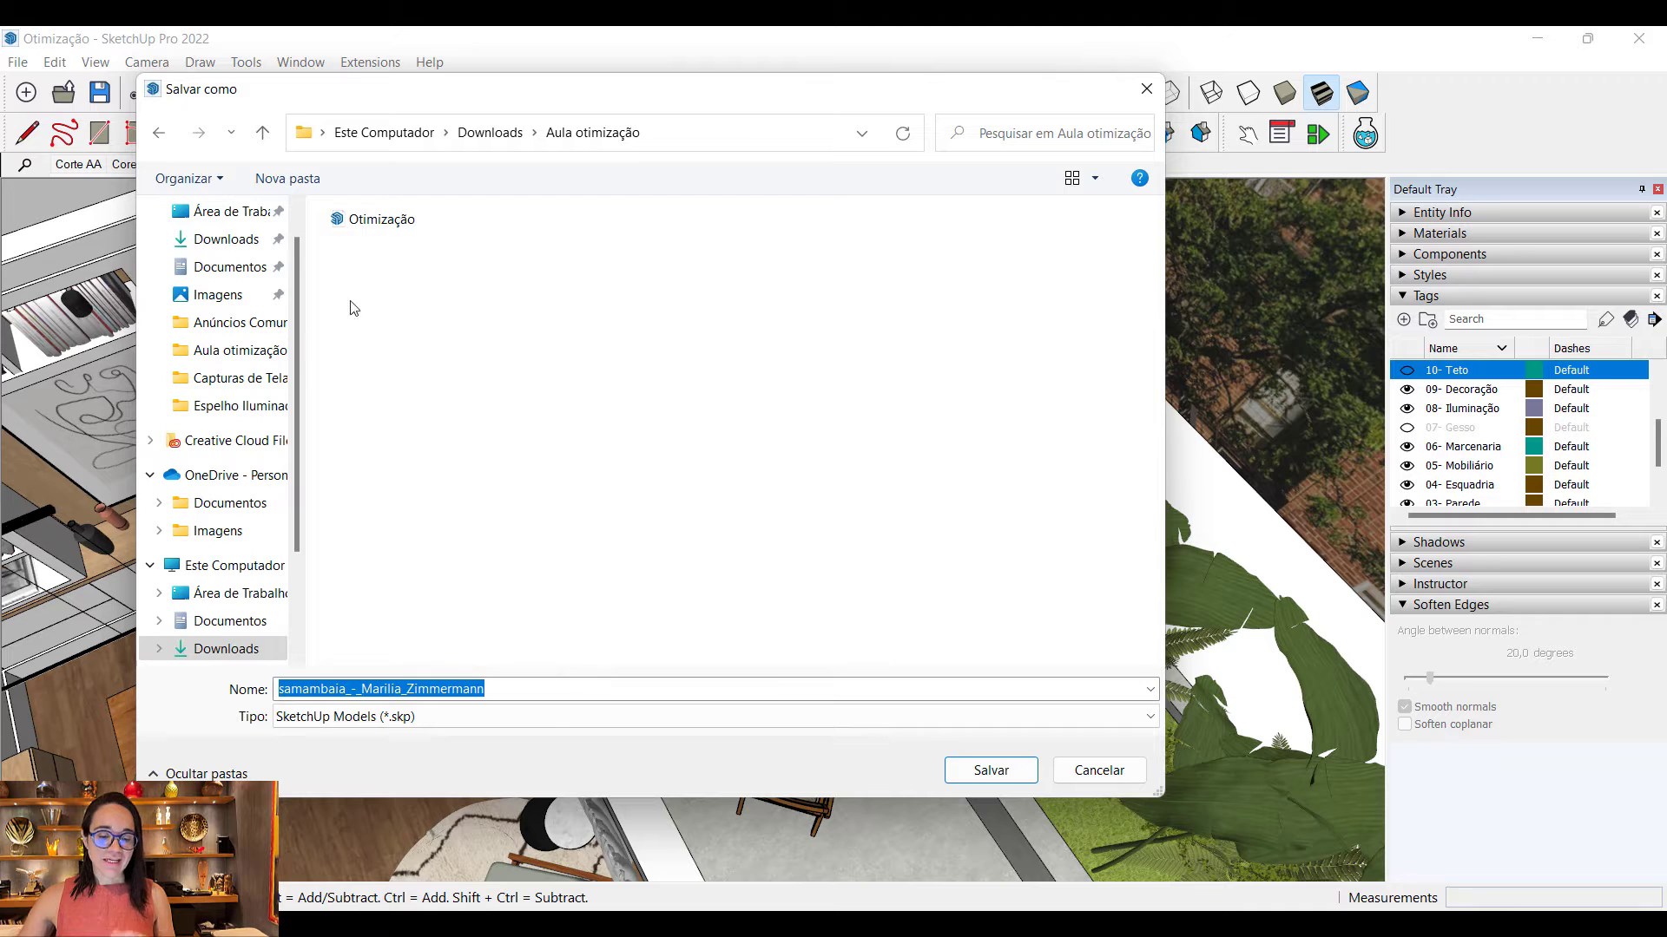
pyautogui.doubleClick(507, 692)
pyautogui.moveTo(507, 692); pyautogui.dragTo(208, 694)
pyautogui.write('Vegetação 01')
pyautogui.click(990, 770)
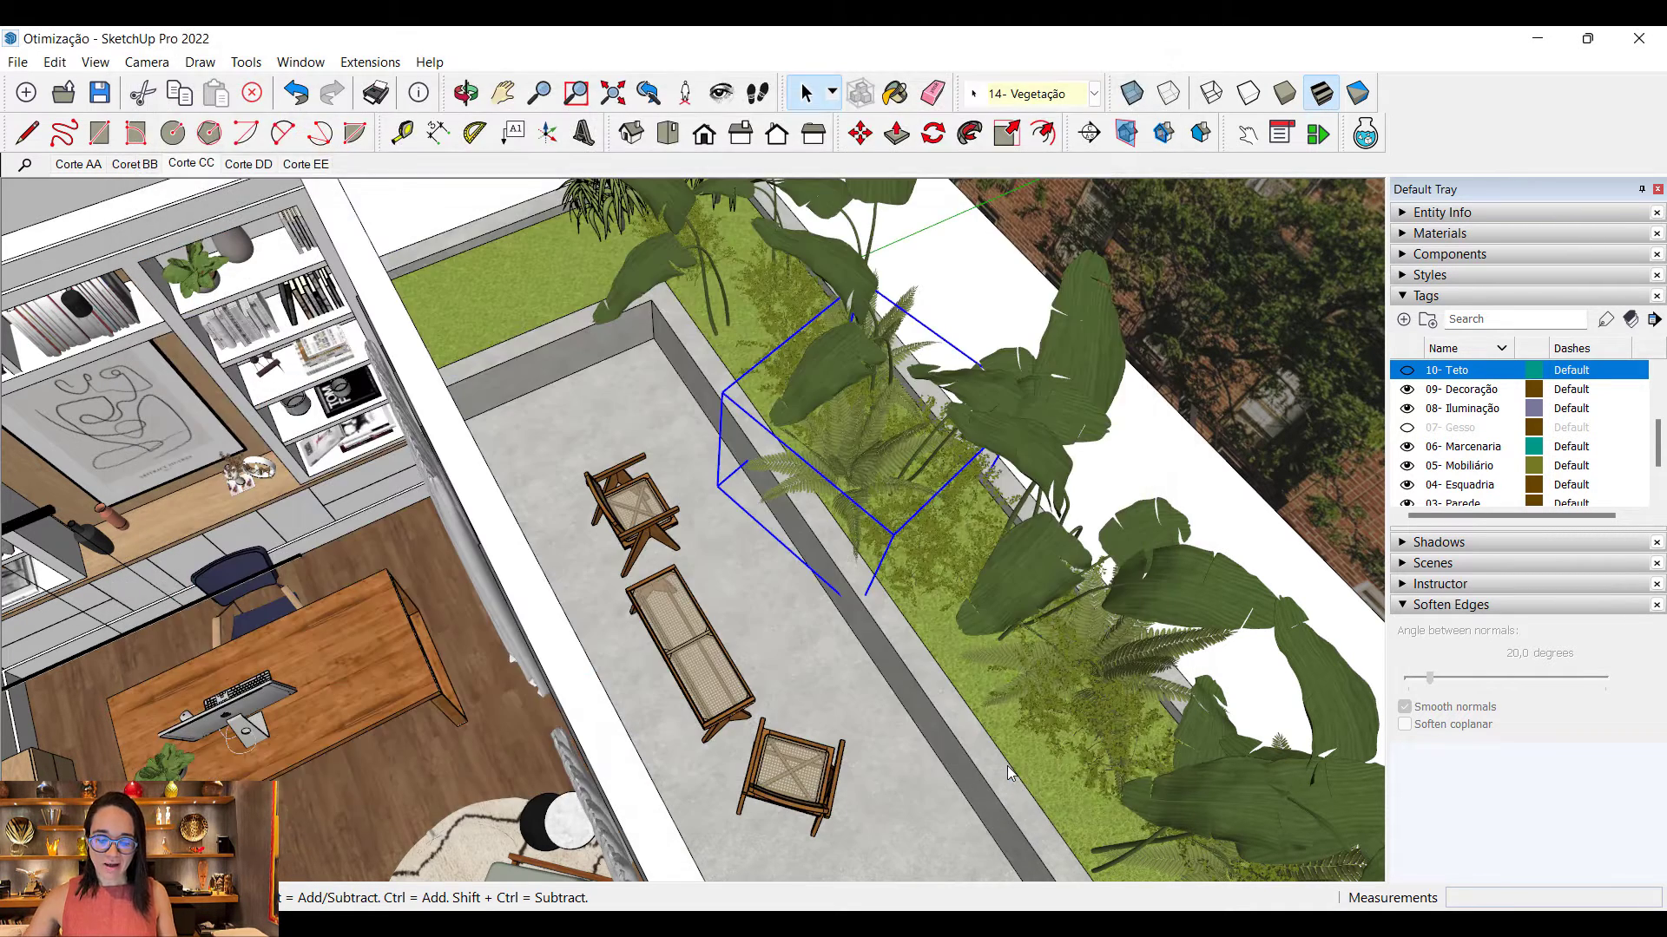
# Step: Save the low shrub component next to the fern as Vegetação 02 in the Aula otimização folder
pyautogui.click(929, 574)
pyautogui.rightClick(939, 555)
pyautogui.click(1022, 567)
pyautogui.click(871, 531)
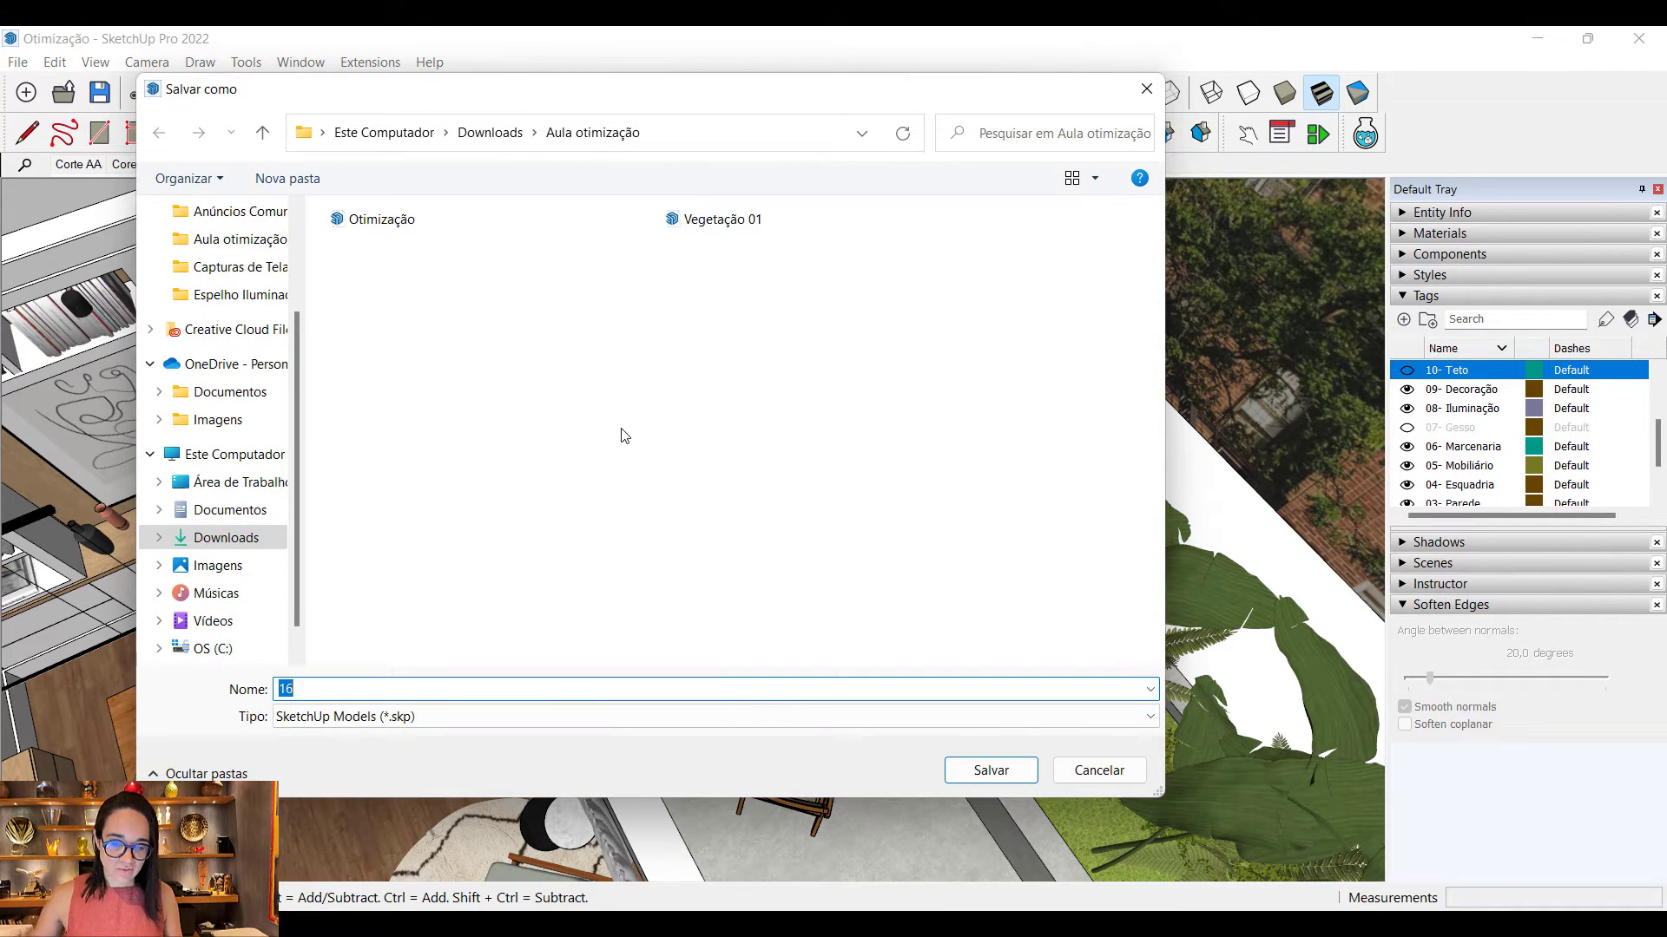
pyautogui.write('Vegetação 01')
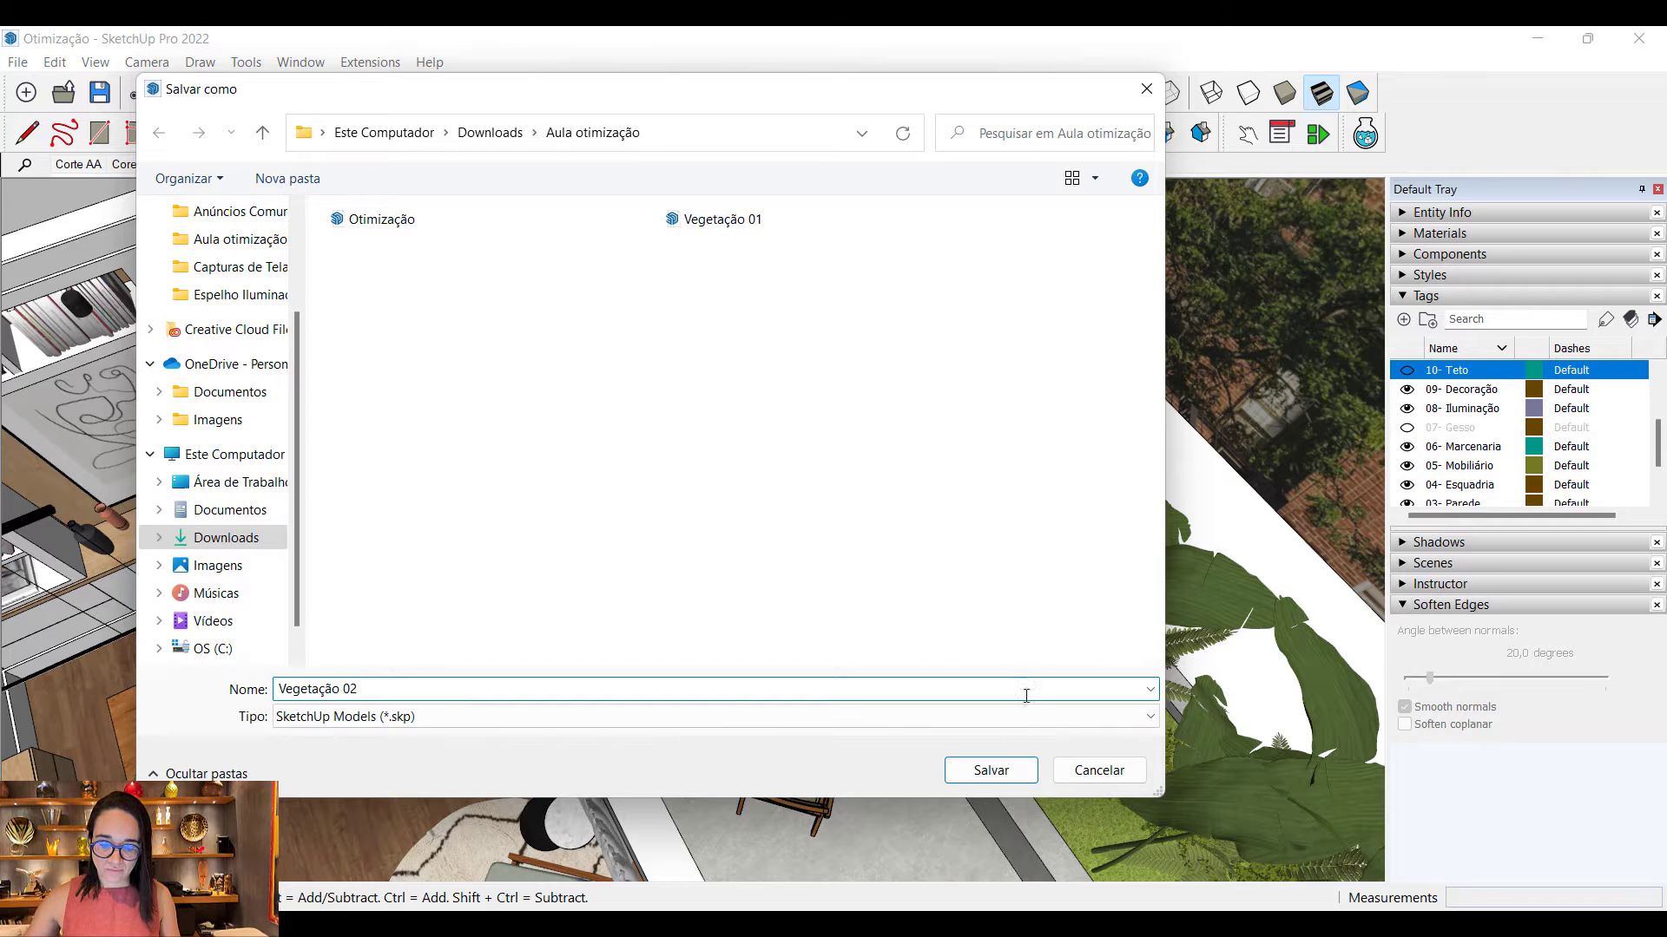
pyautogui.click(1014, 770)
# Step: Save the window curtain component as Cortina in the Aula otimização folder
pyautogui.click(450, 517)
pyautogui.rightClick(450, 518)
pyautogui.click(490, 561)
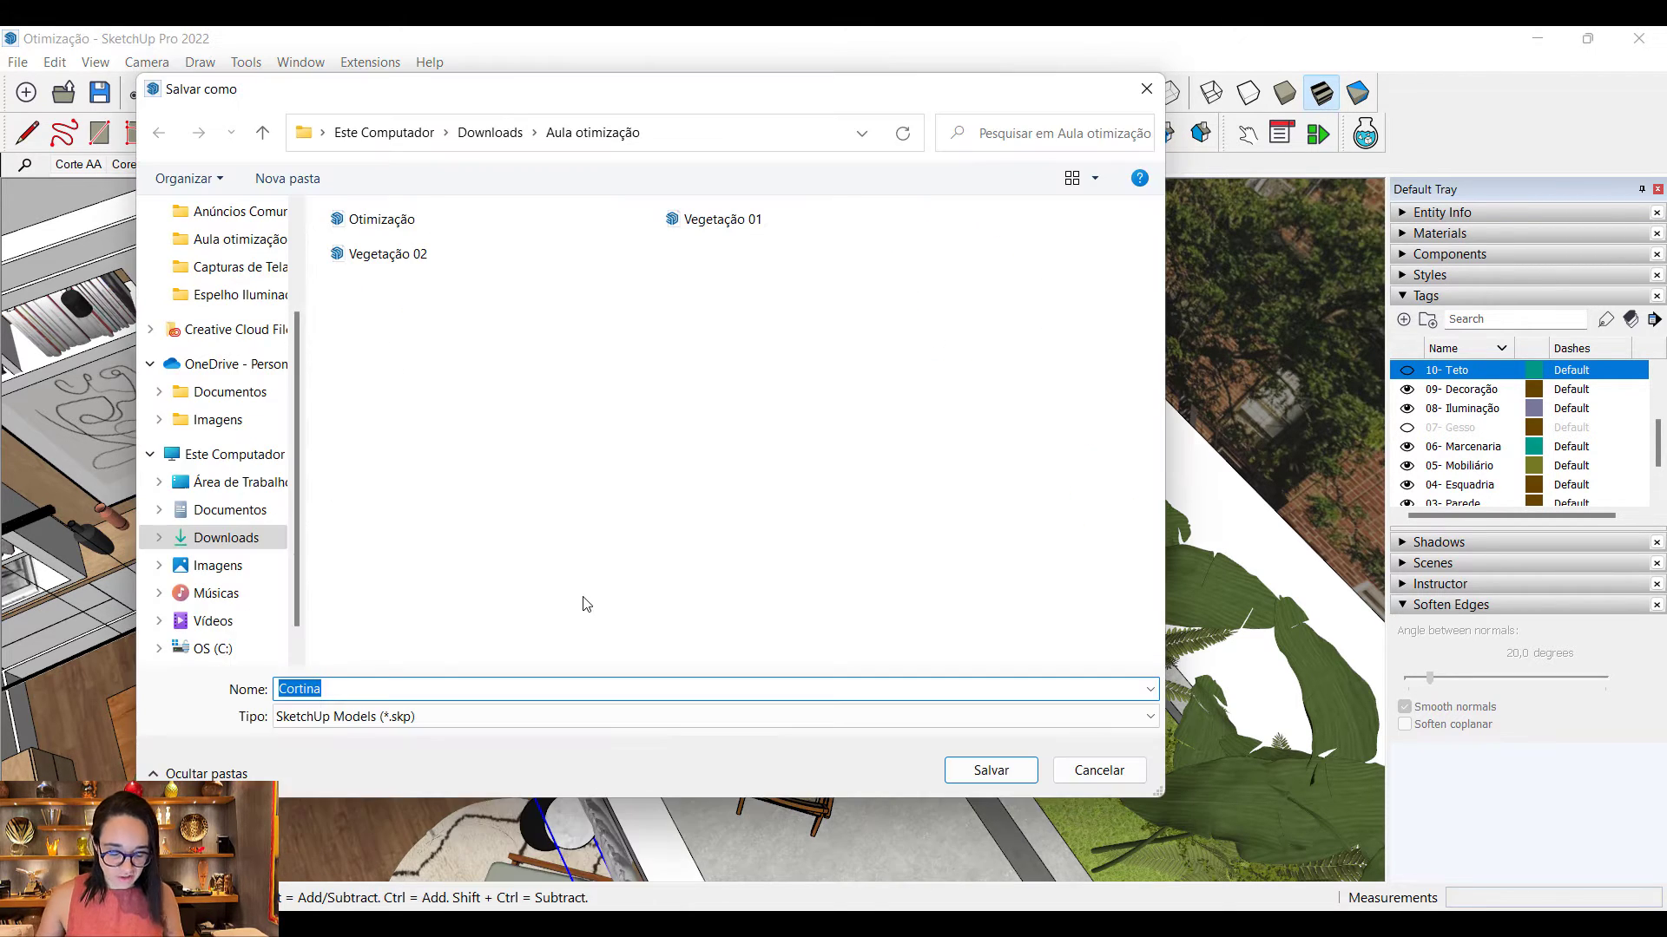
pyautogui.click(992, 770)
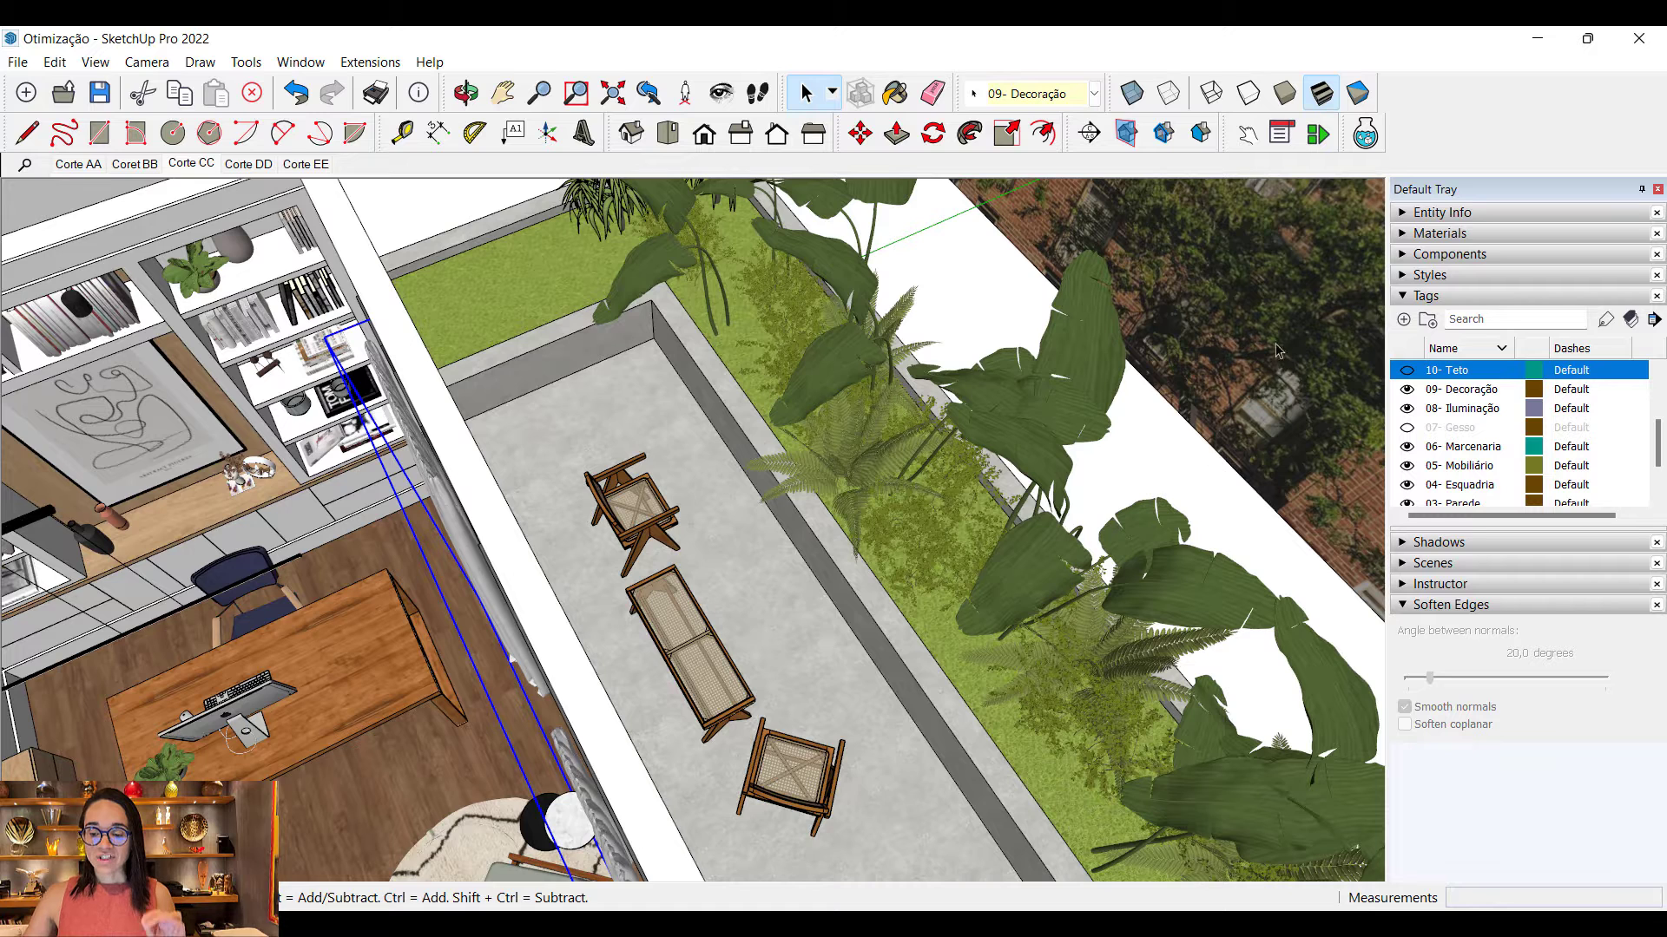
# Step: Launch Transmutr and load the Vegetação 01 file from the Aula otimização folder
pyautogui.click(1363, 134)
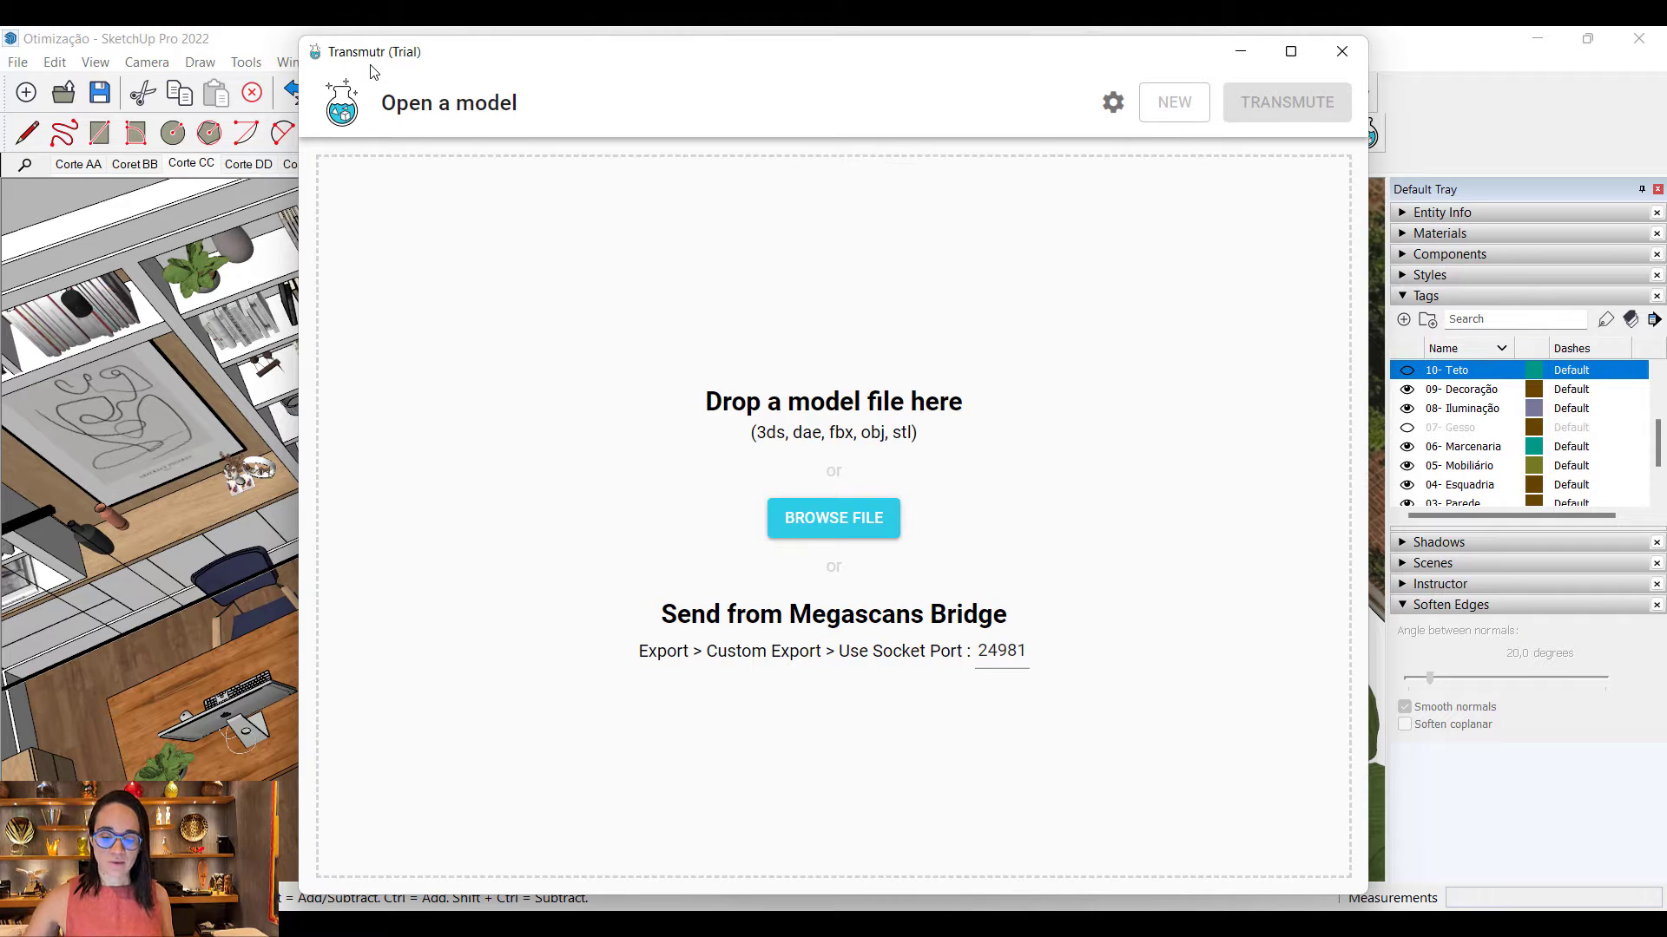
pyautogui.click(856, 520)
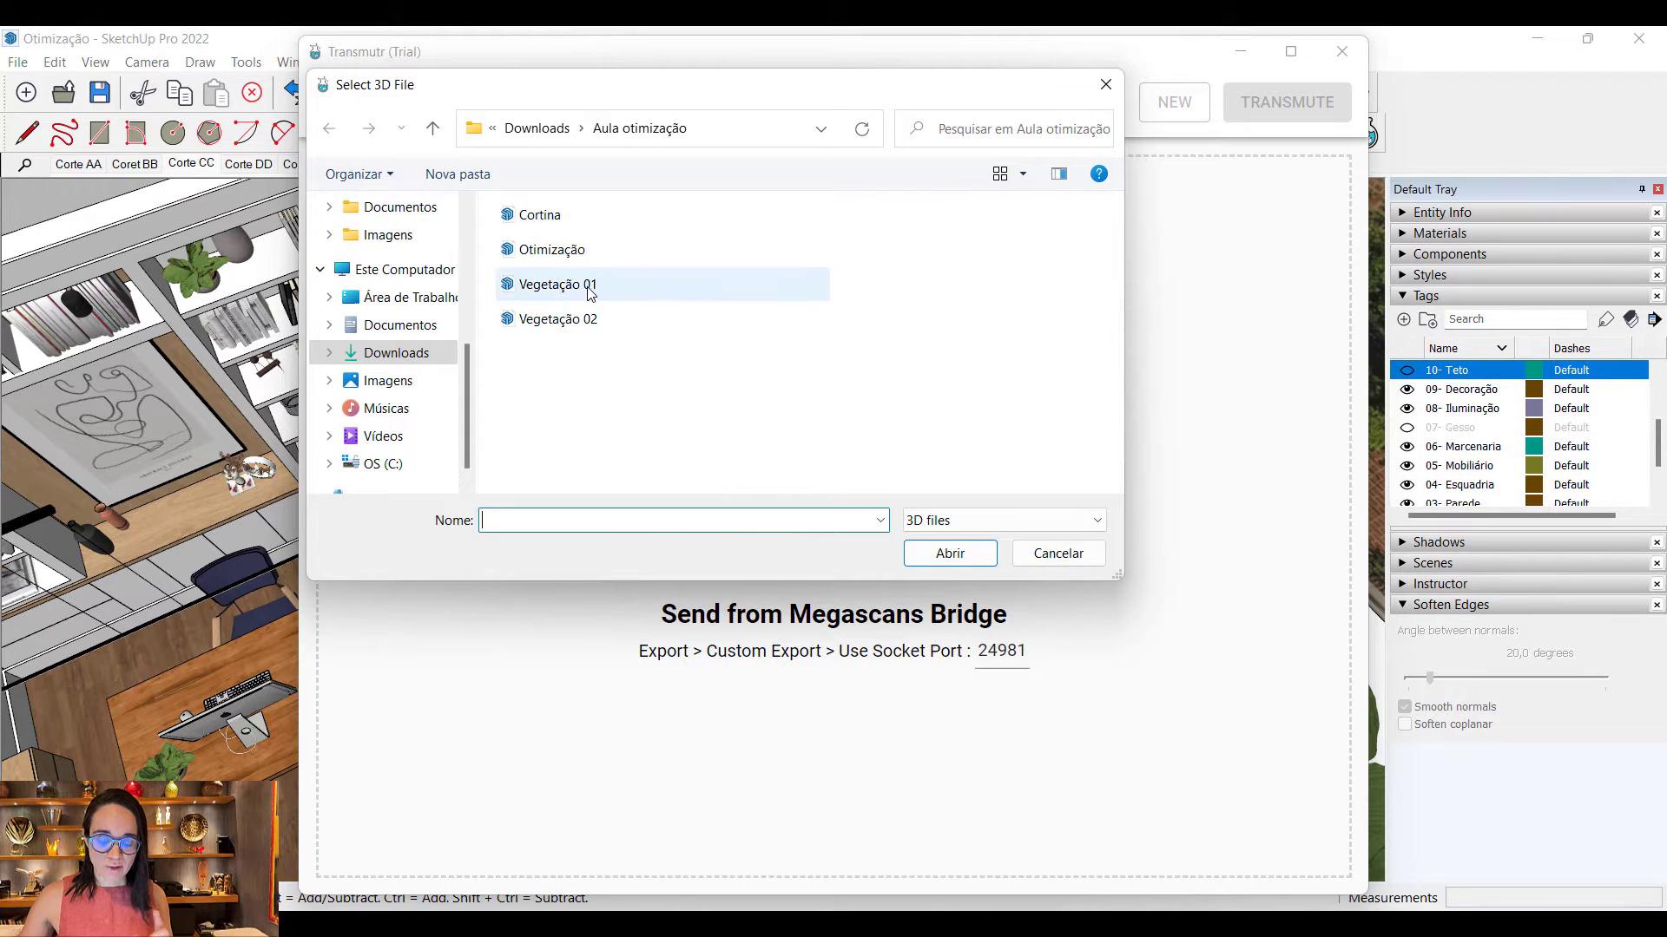
pyautogui.click(588, 289)
pyautogui.click(939, 548)
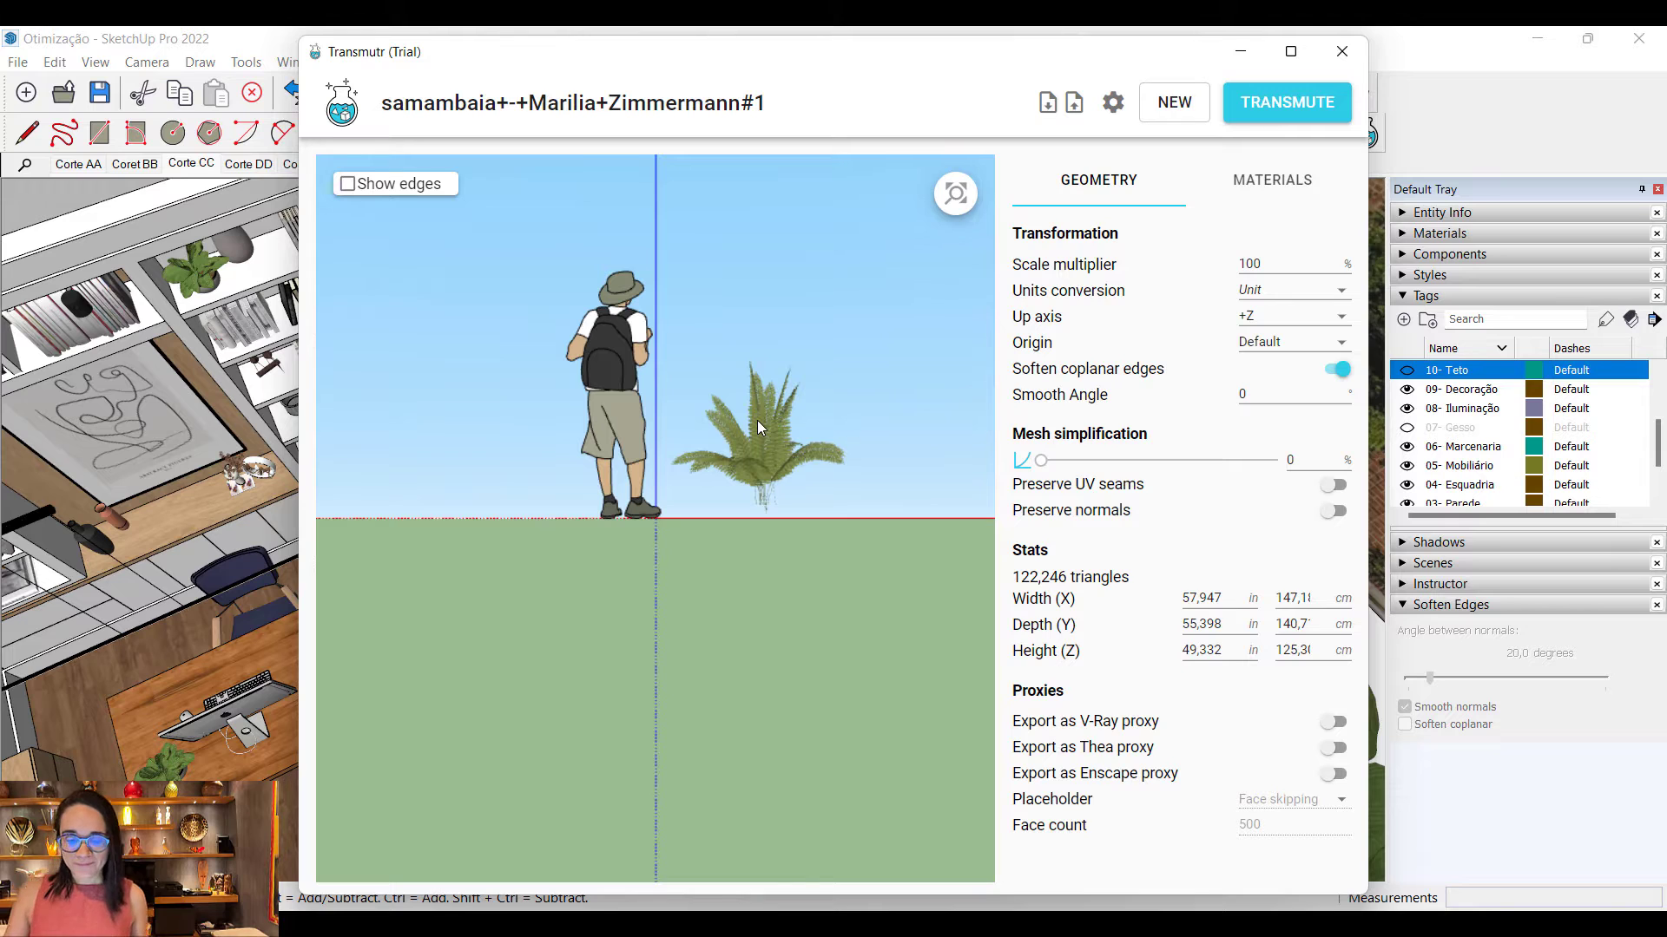
# Step: Preview the fern with mesh simplification at 50% and at 100%
pyautogui.scroll(5, 794, 408)
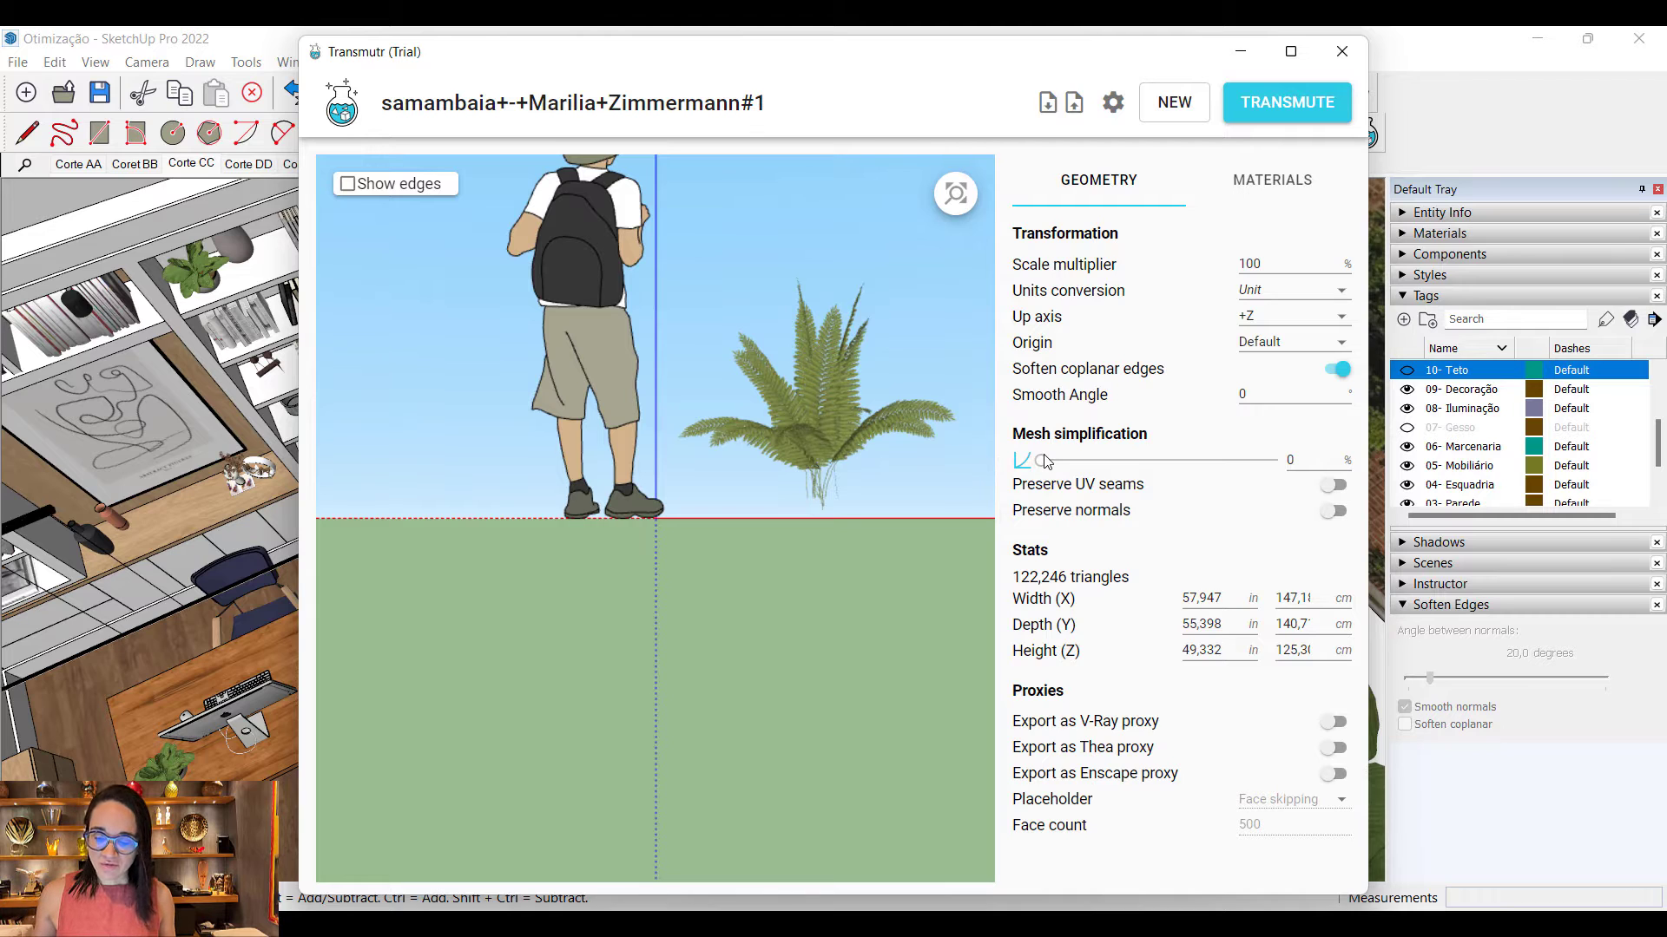
pyautogui.click(1289, 461)
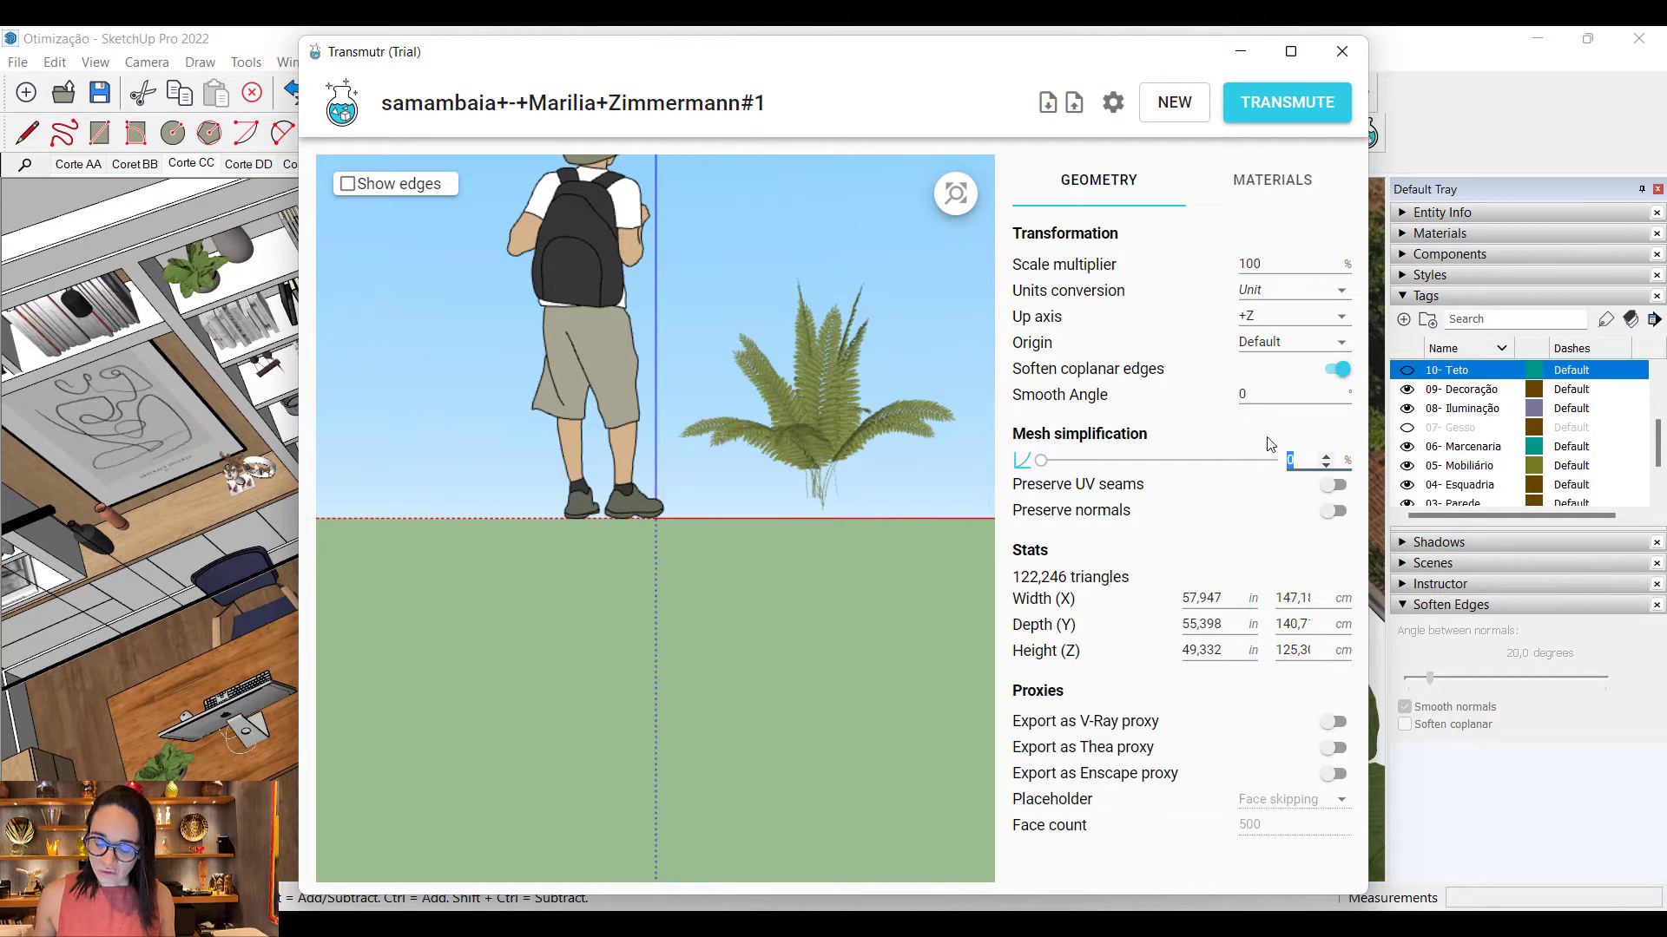
pyautogui.write('50')
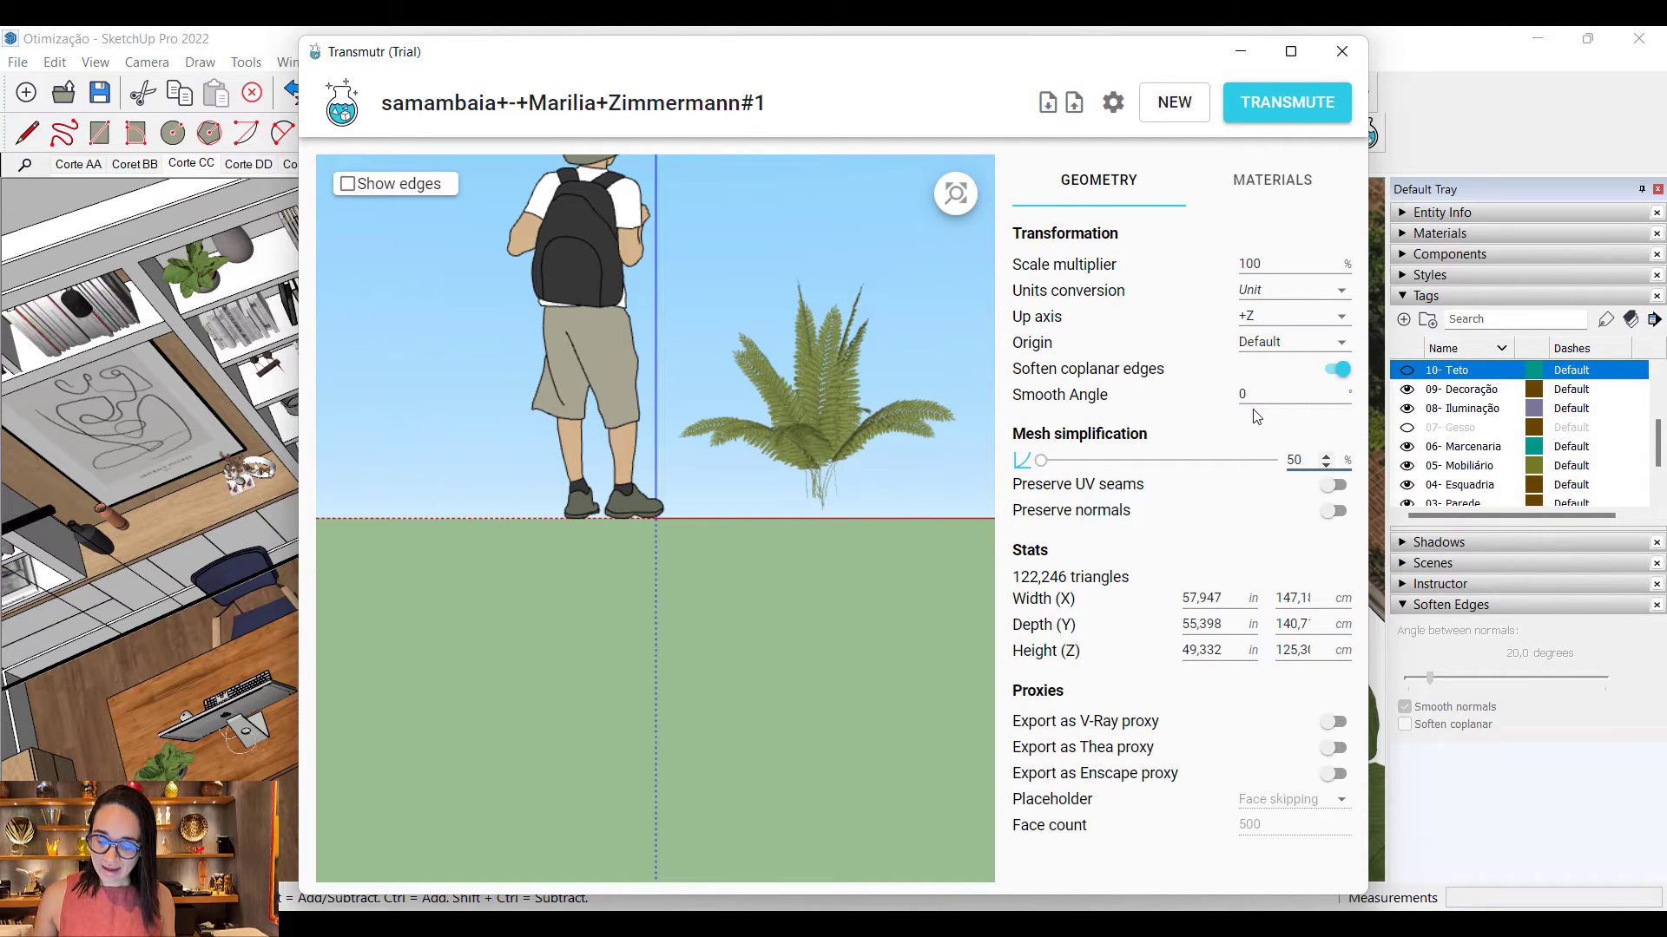
pyautogui.press('Return')
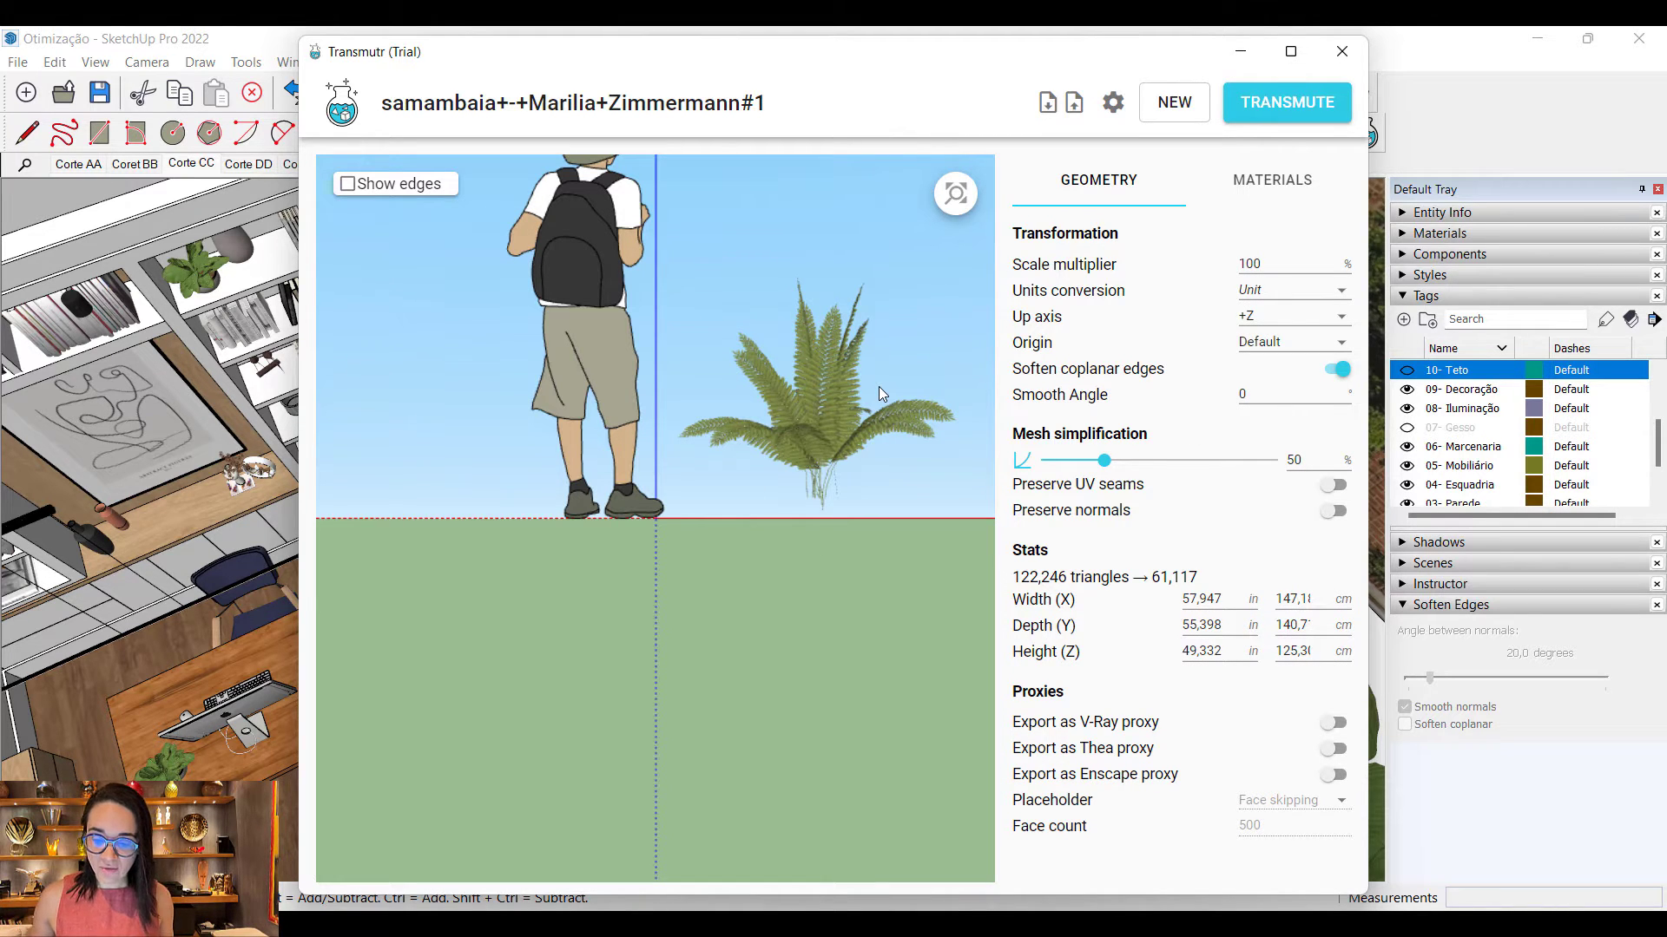
pyautogui.doubleClick(1294, 460)
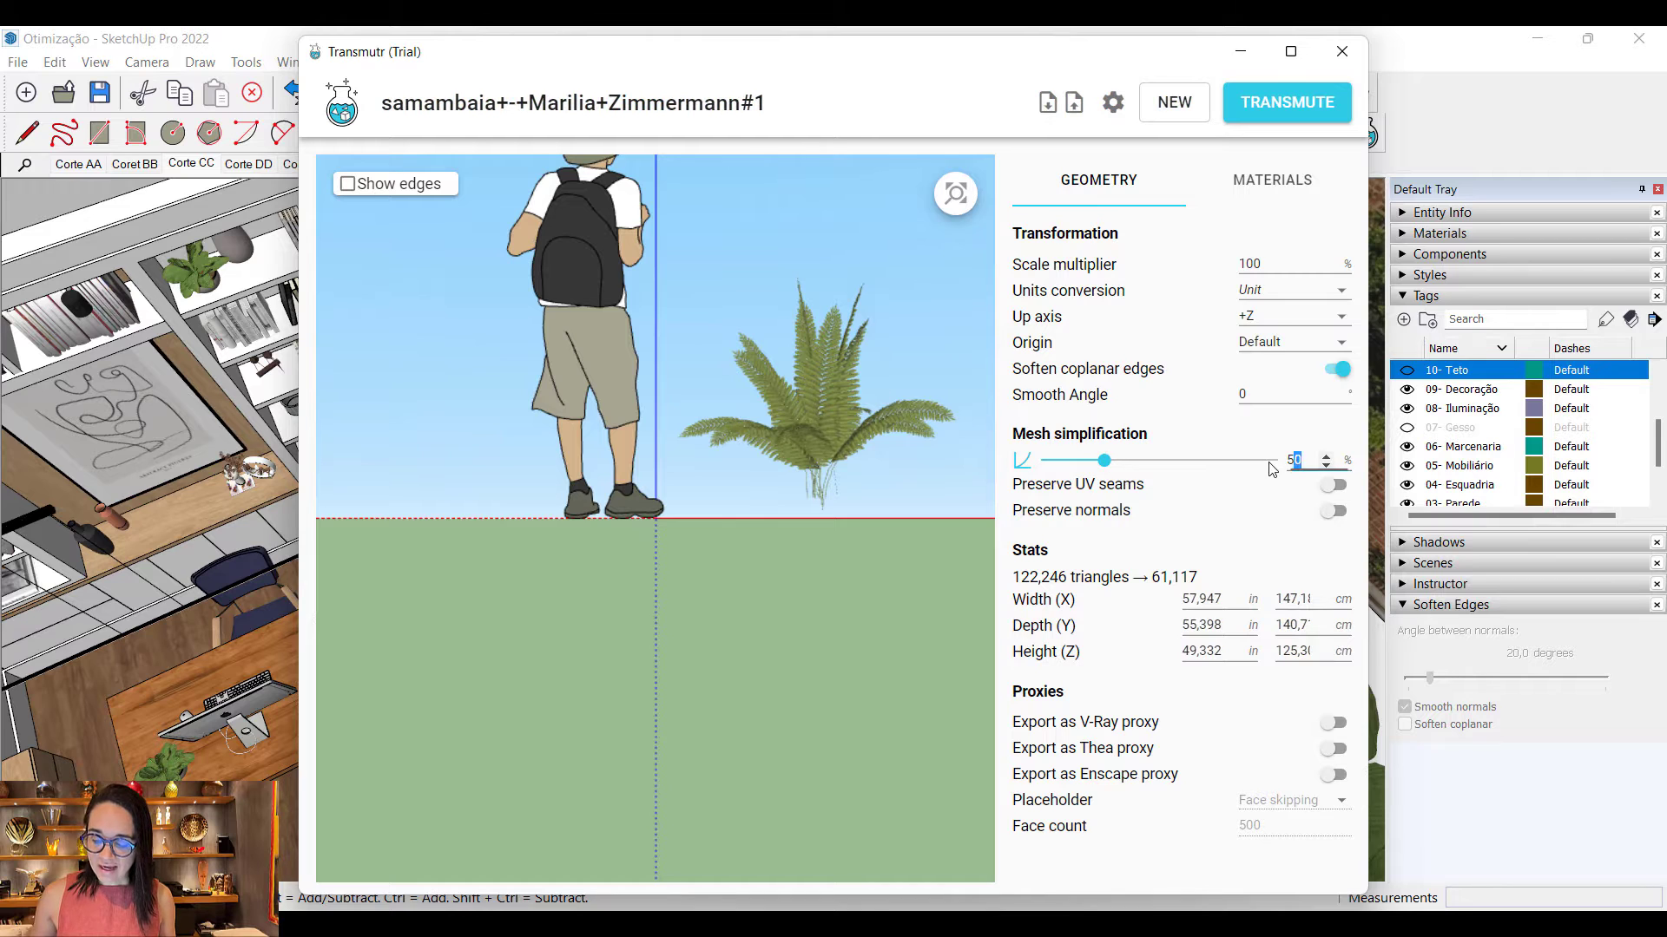
pyautogui.write('100')
pyautogui.press('Return')
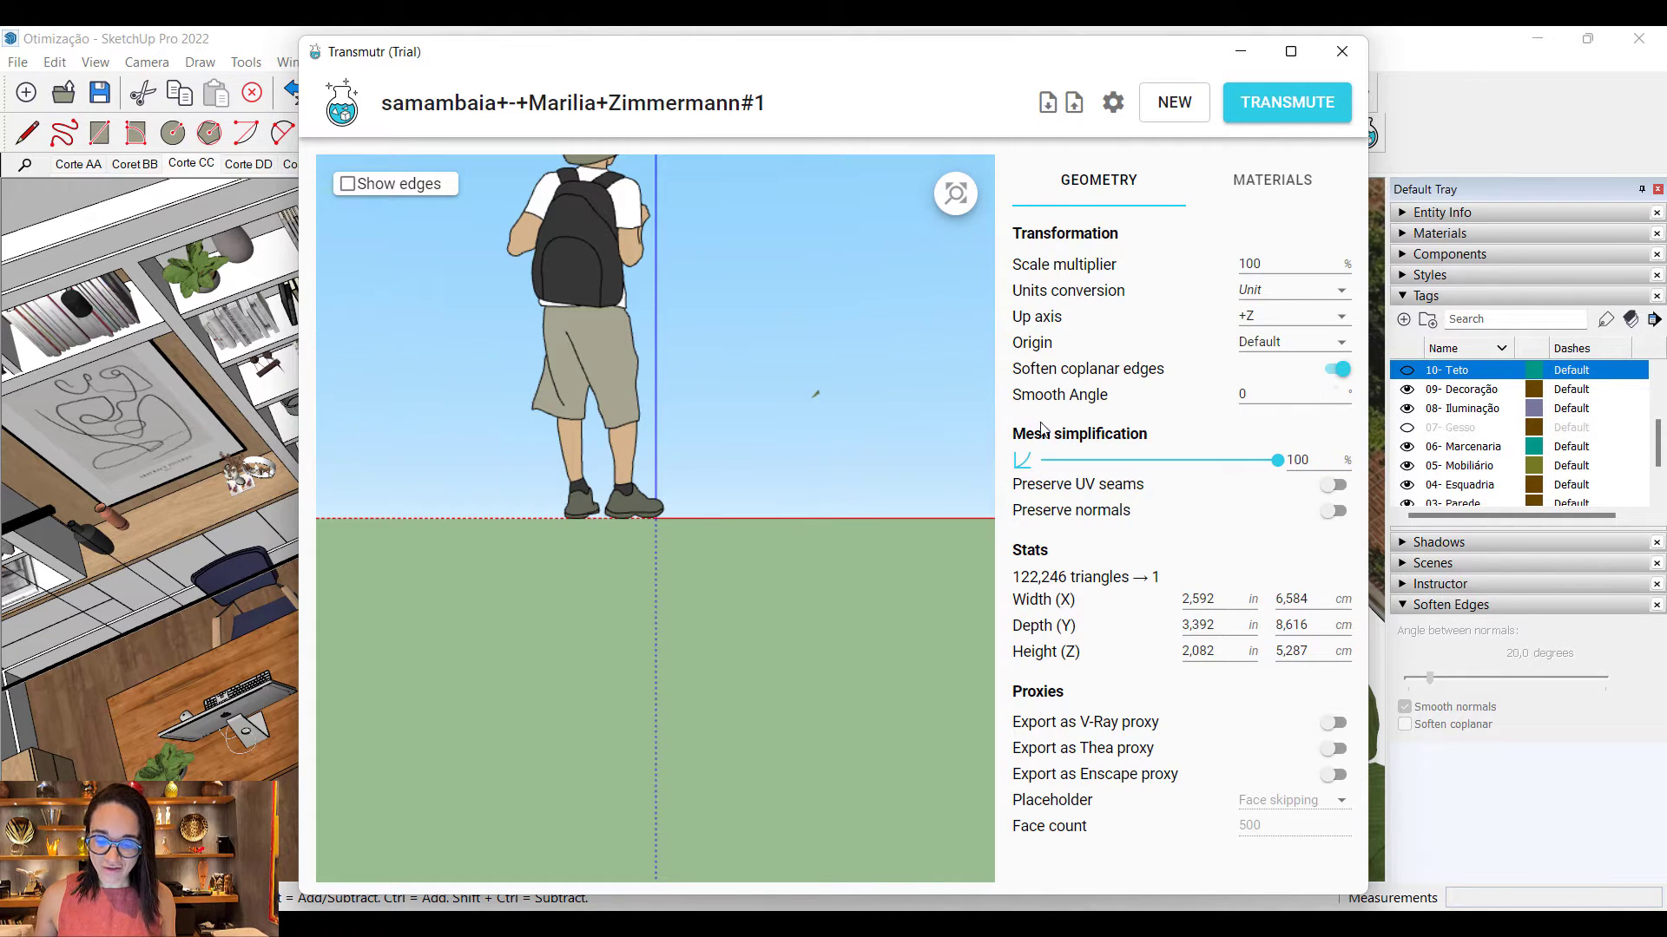
# Step: Set the fern's mesh simplification to 90% and check its shape in the preview
pyautogui.doubleClick(1299, 460)
pyautogui.write('90')
pyautogui.press('Return')
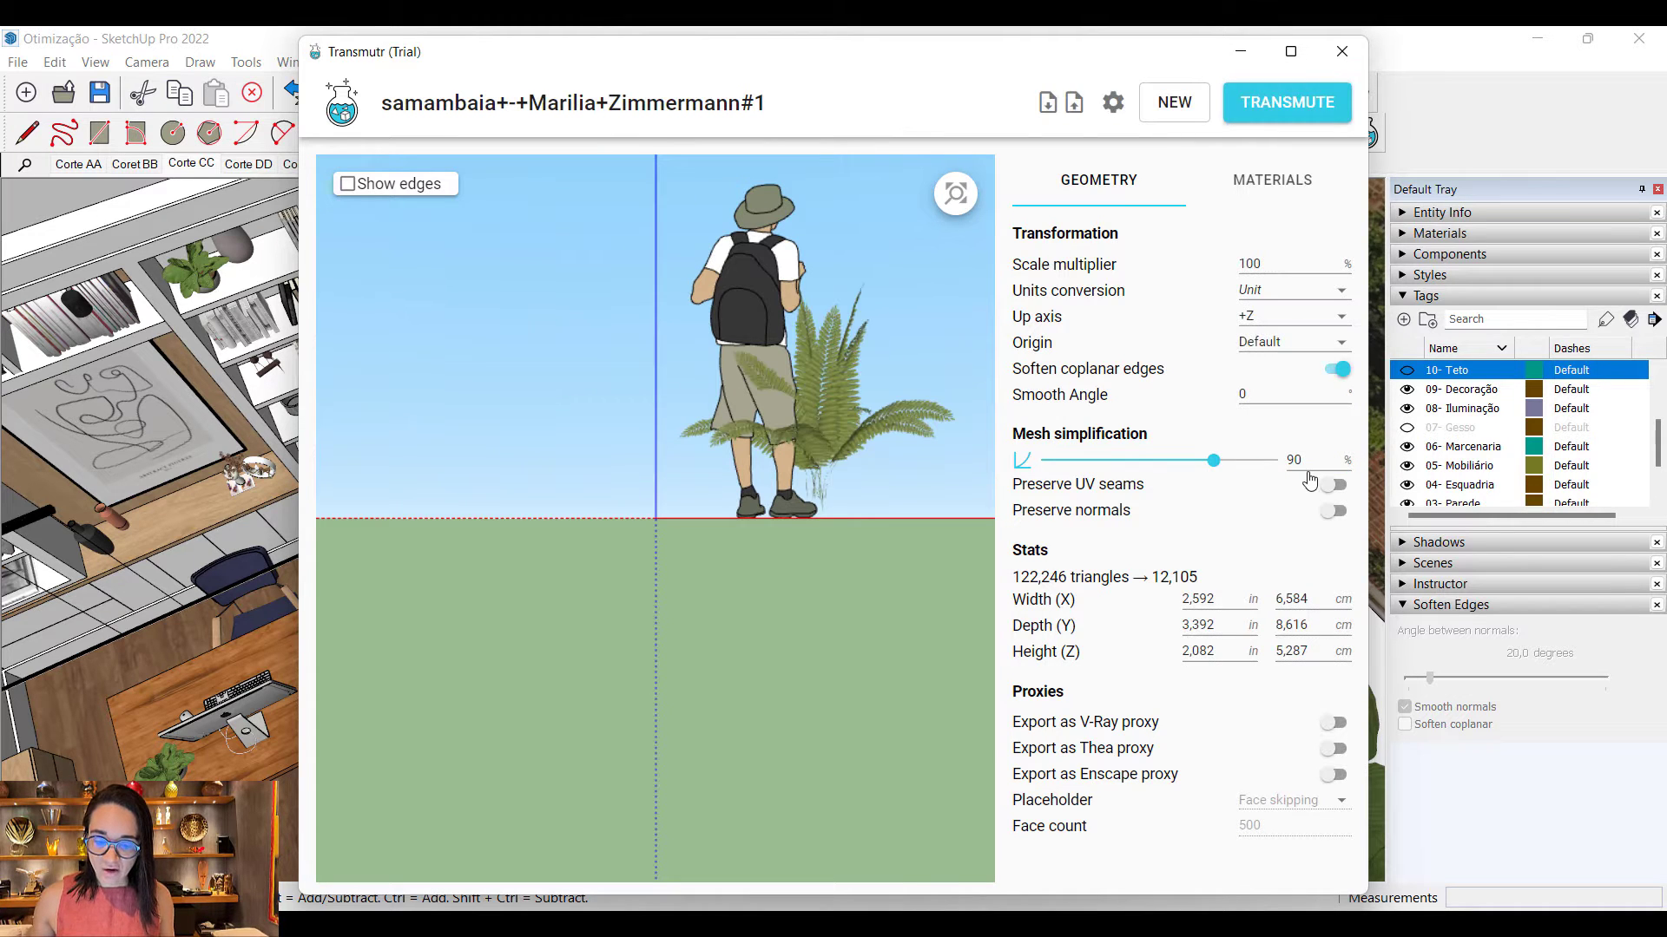
pyautogui.moveTo(863, 439)
pyautogui.mouseDown()
pyautogui.moveTo(812, 512)
pyautogui.moveTo(840, 460)
pyautogui.mouseUp()
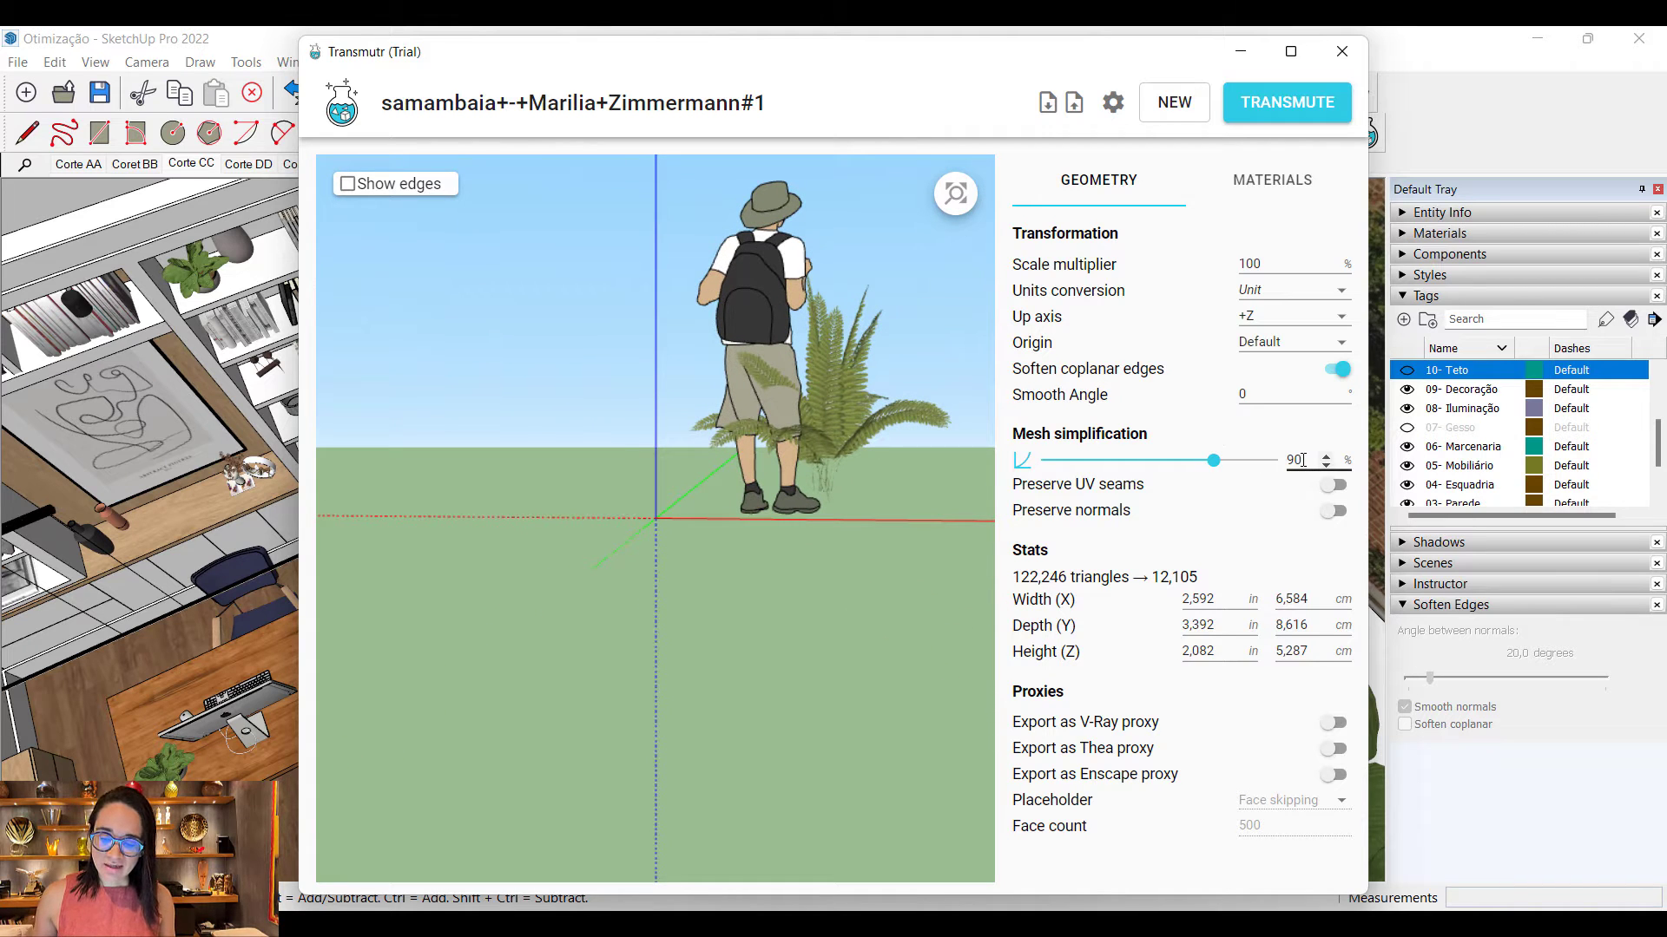
# Step: Transmute the simplified fern and save it as Vegetação 01_reduzido in the Aula otimização folder
pyautogui.click(1270, 106)
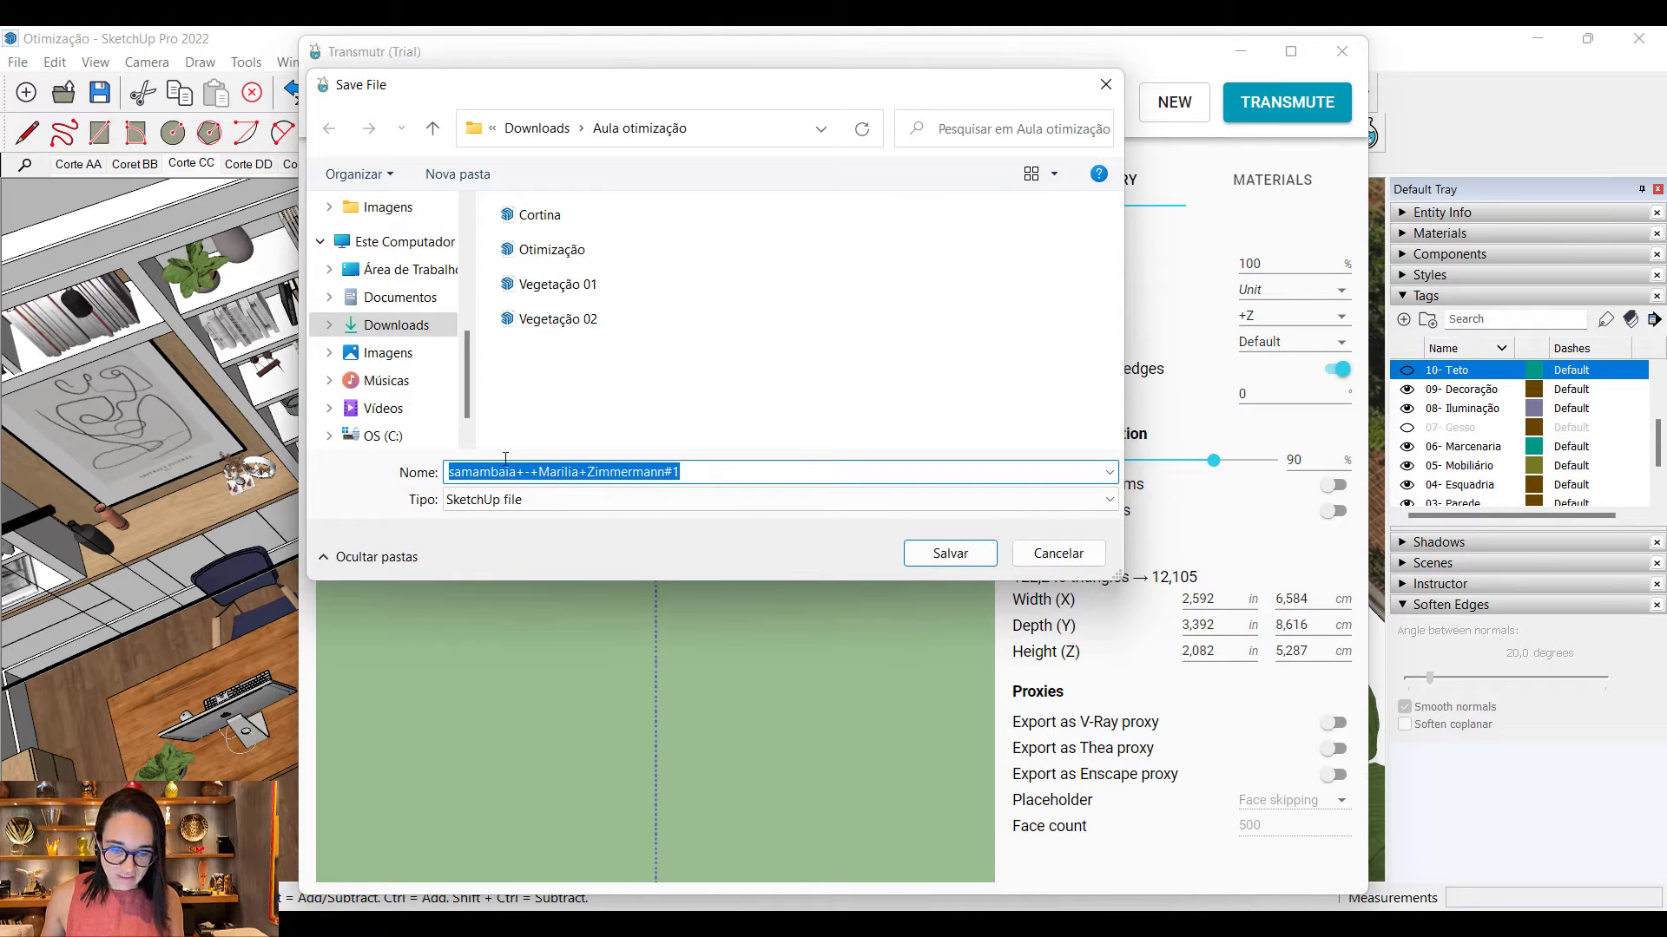
pyautogui.click(534, 286)
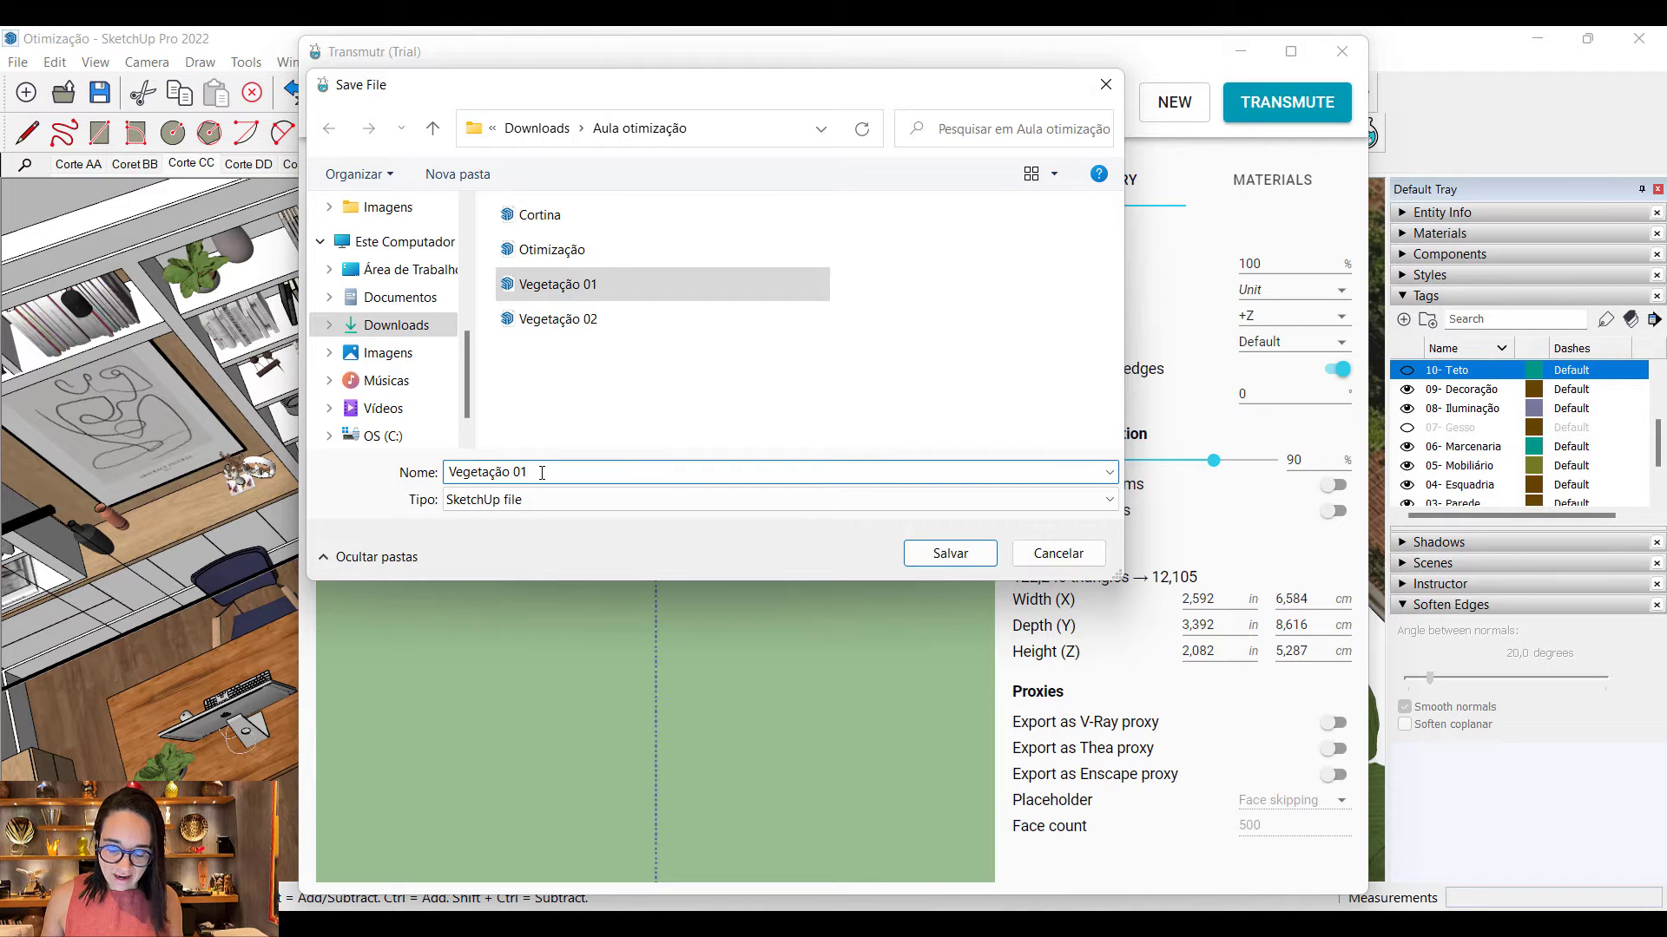
pyautogui.click(541, 472)
pyautogui.write('_simplificad')
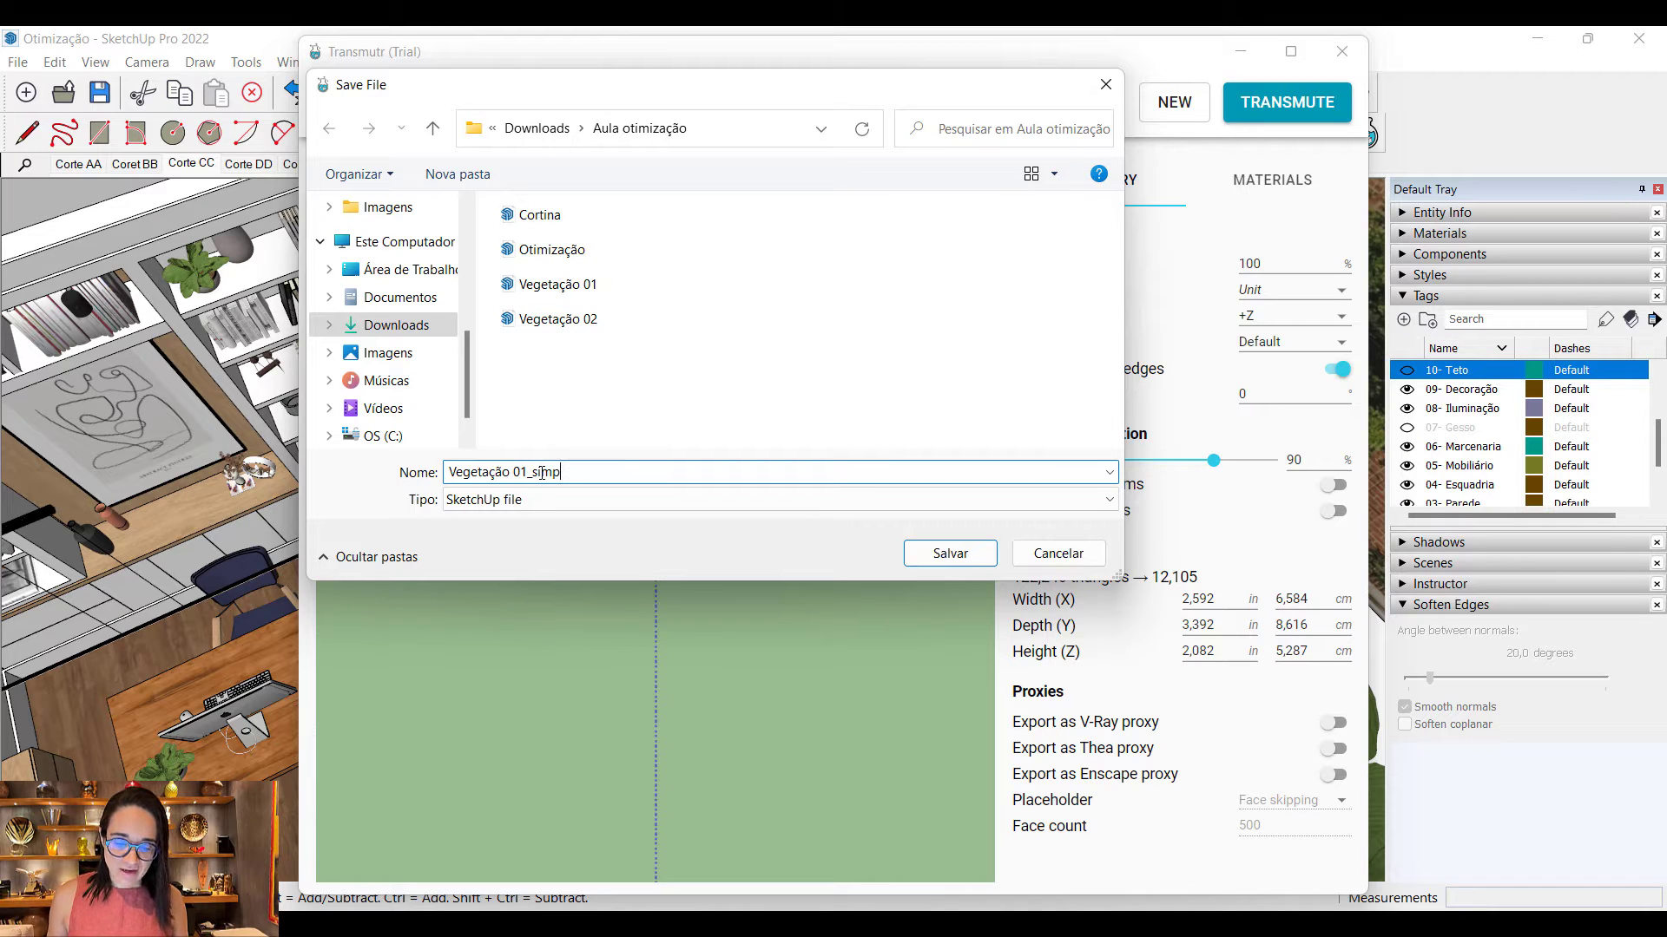
pyautogui.press('BackSpace')
pyautogui.press('BackSpace')
pyautogui.press('BackSpace')
pyautogui.press('BackSpace')
pyautogui.press('BackSpace')
pyautogui.press('BackSpace')
pyautogui.press('BackSpace')
pyautogui.press('BackSpace')
pyautogui.press('BackSpace')
pyautogui.press('BackSpace')
pyautogui.press('BackSpace')
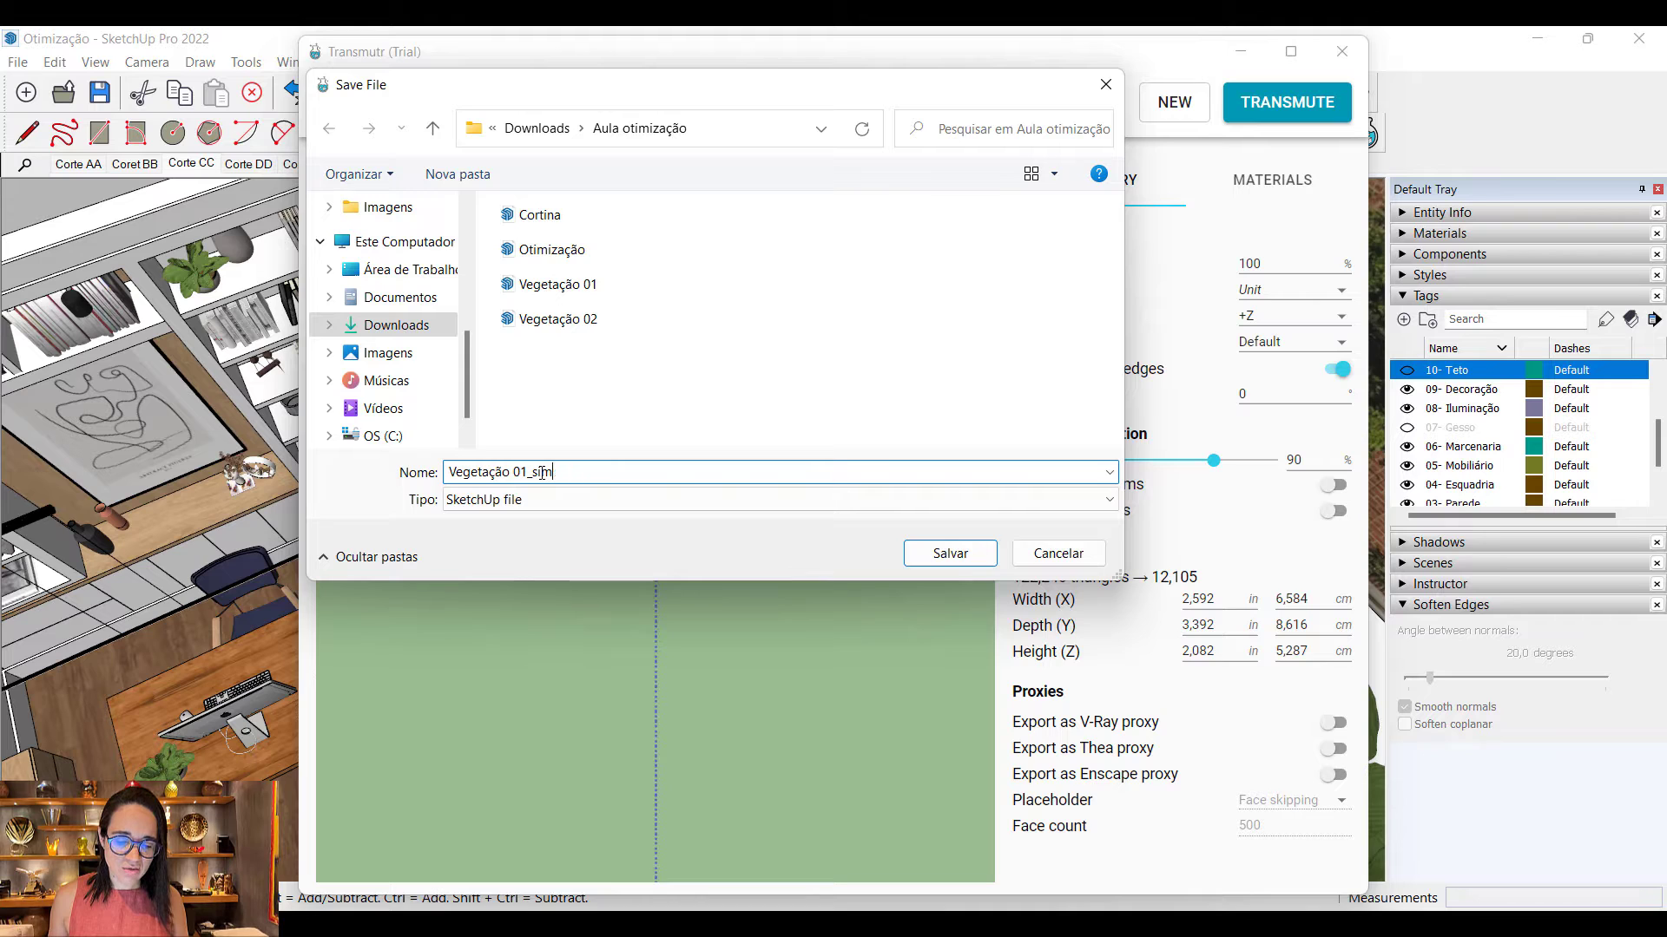
pyautogui.write('reduzido')
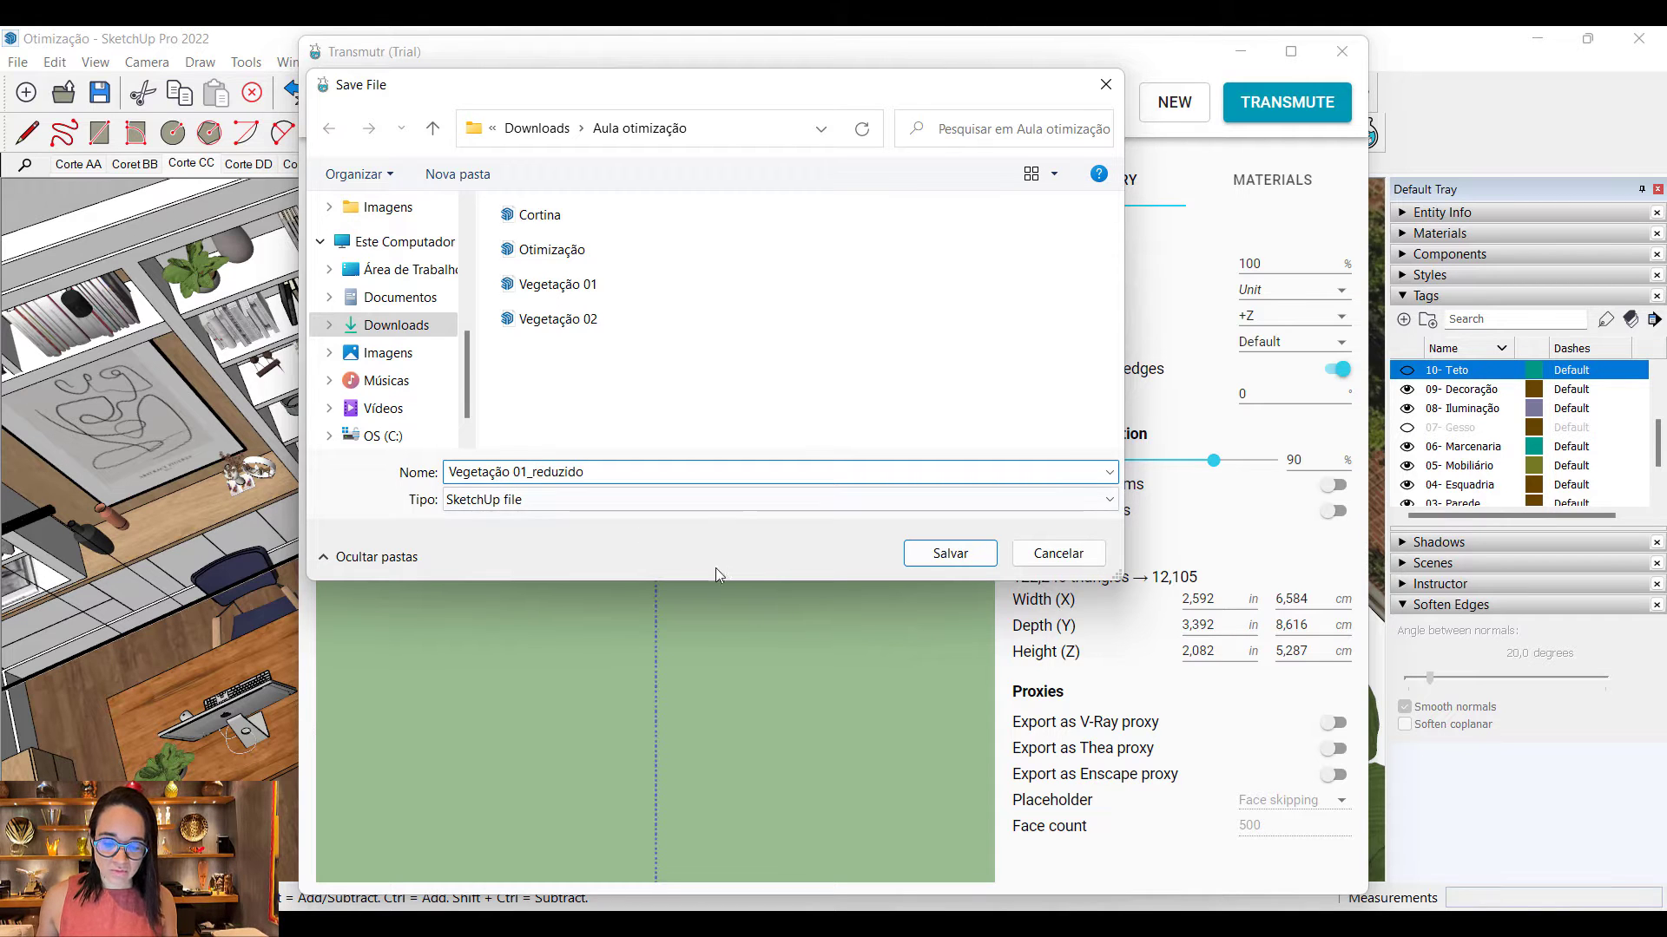
pyautogui.click(943, 553)
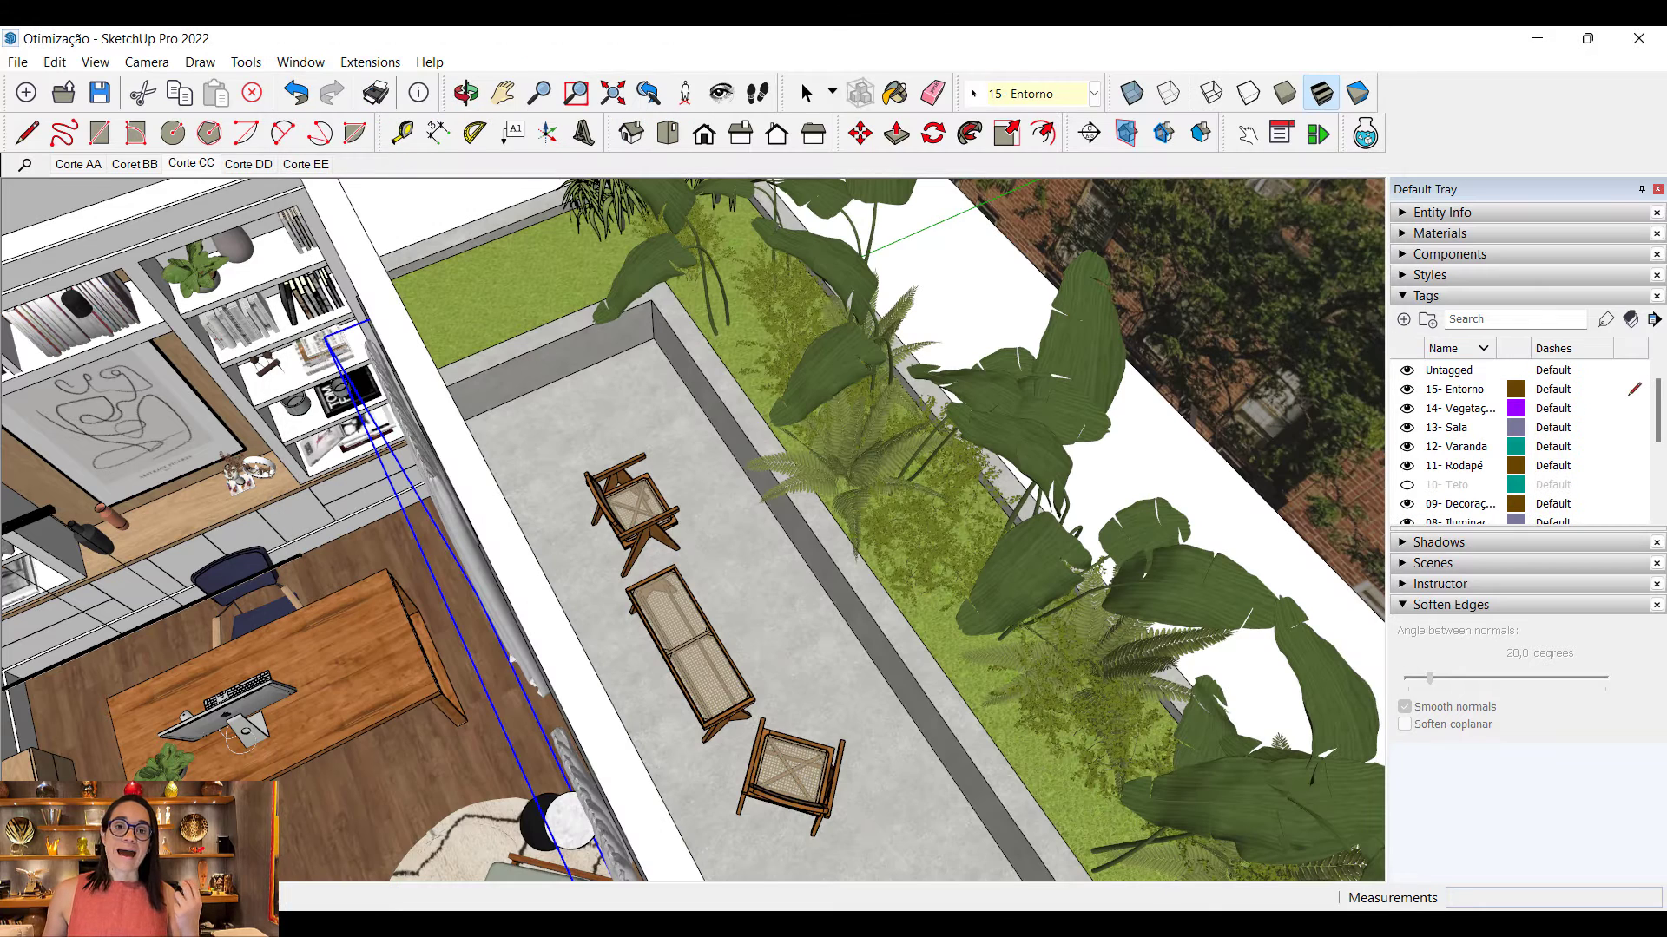
# Step: Switch to the Aula otimização folder and compare the file sizes of Vegetação 01 and Vegetação 01_reduzido
pyautogui.hotkey('alt', 'Tab')
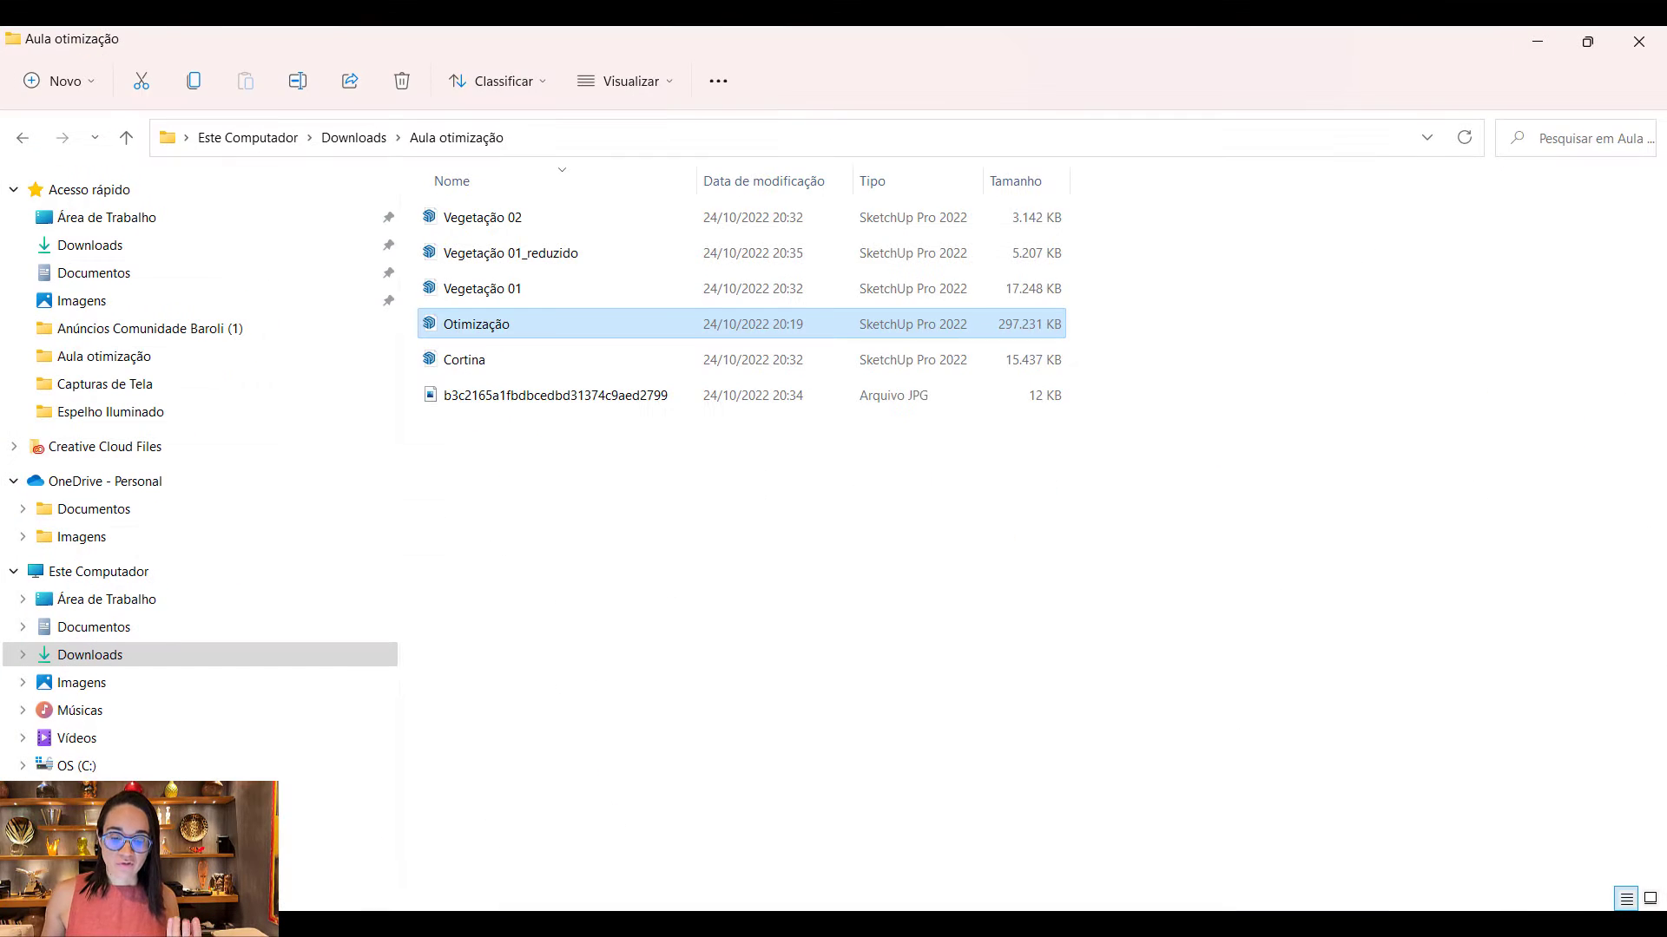
pyautogui.click(515, 294)
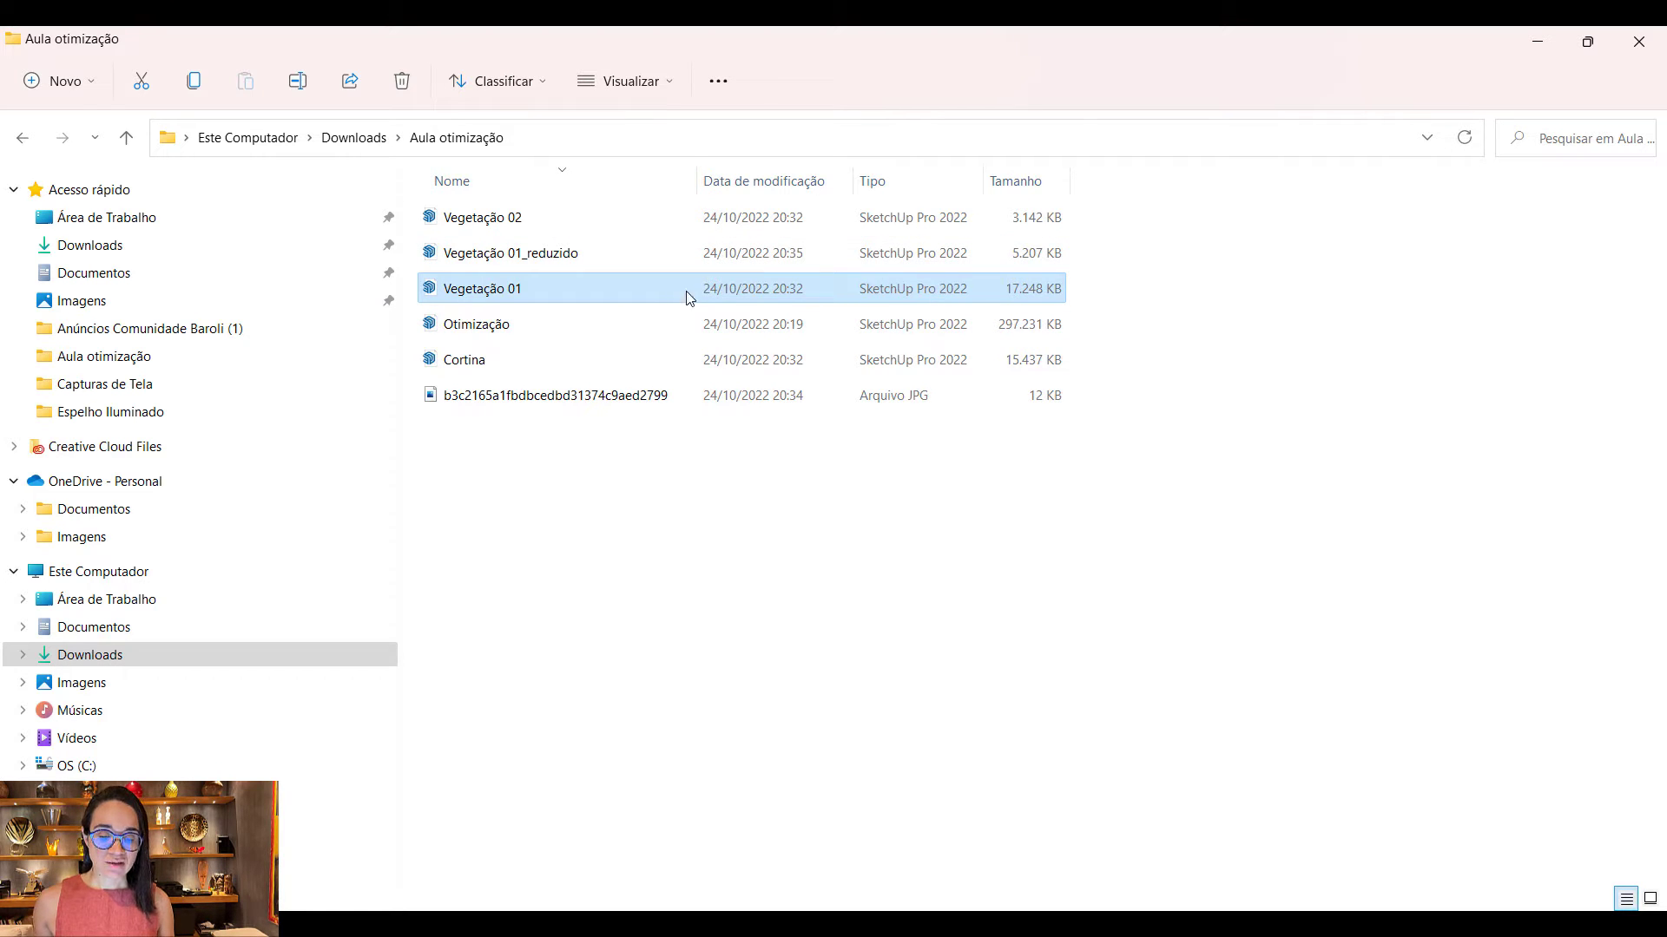
pyautogui.rightClick(559, 263)
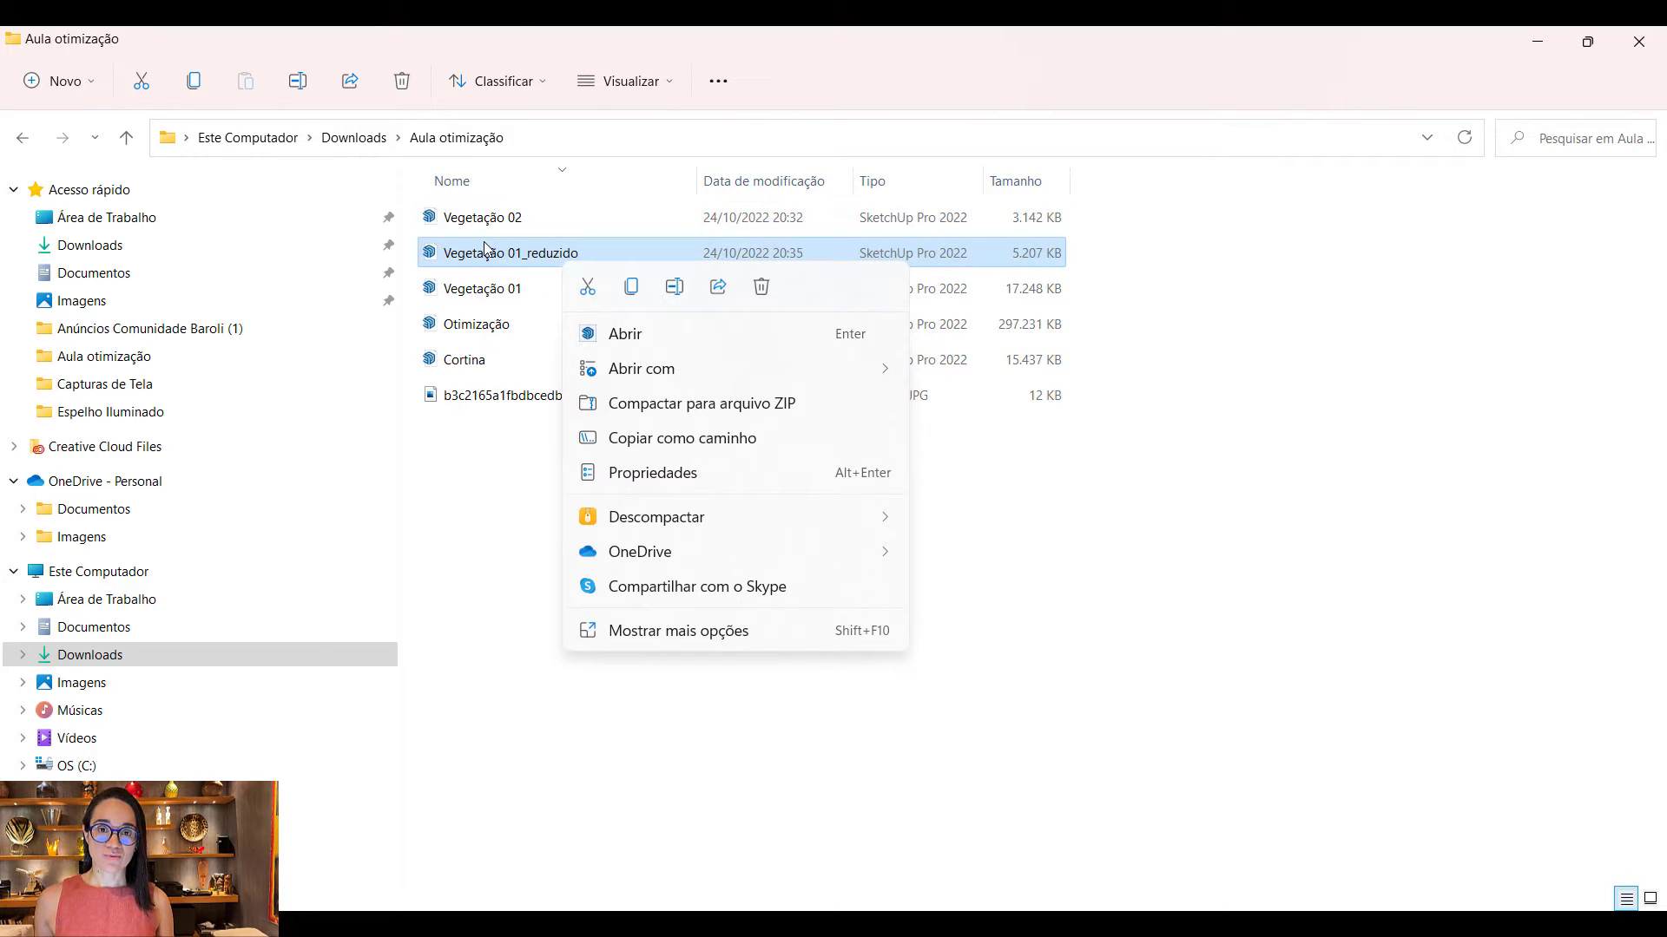
pyautogui.click(465, 495)
pyautogui.rightClick(466, 495)
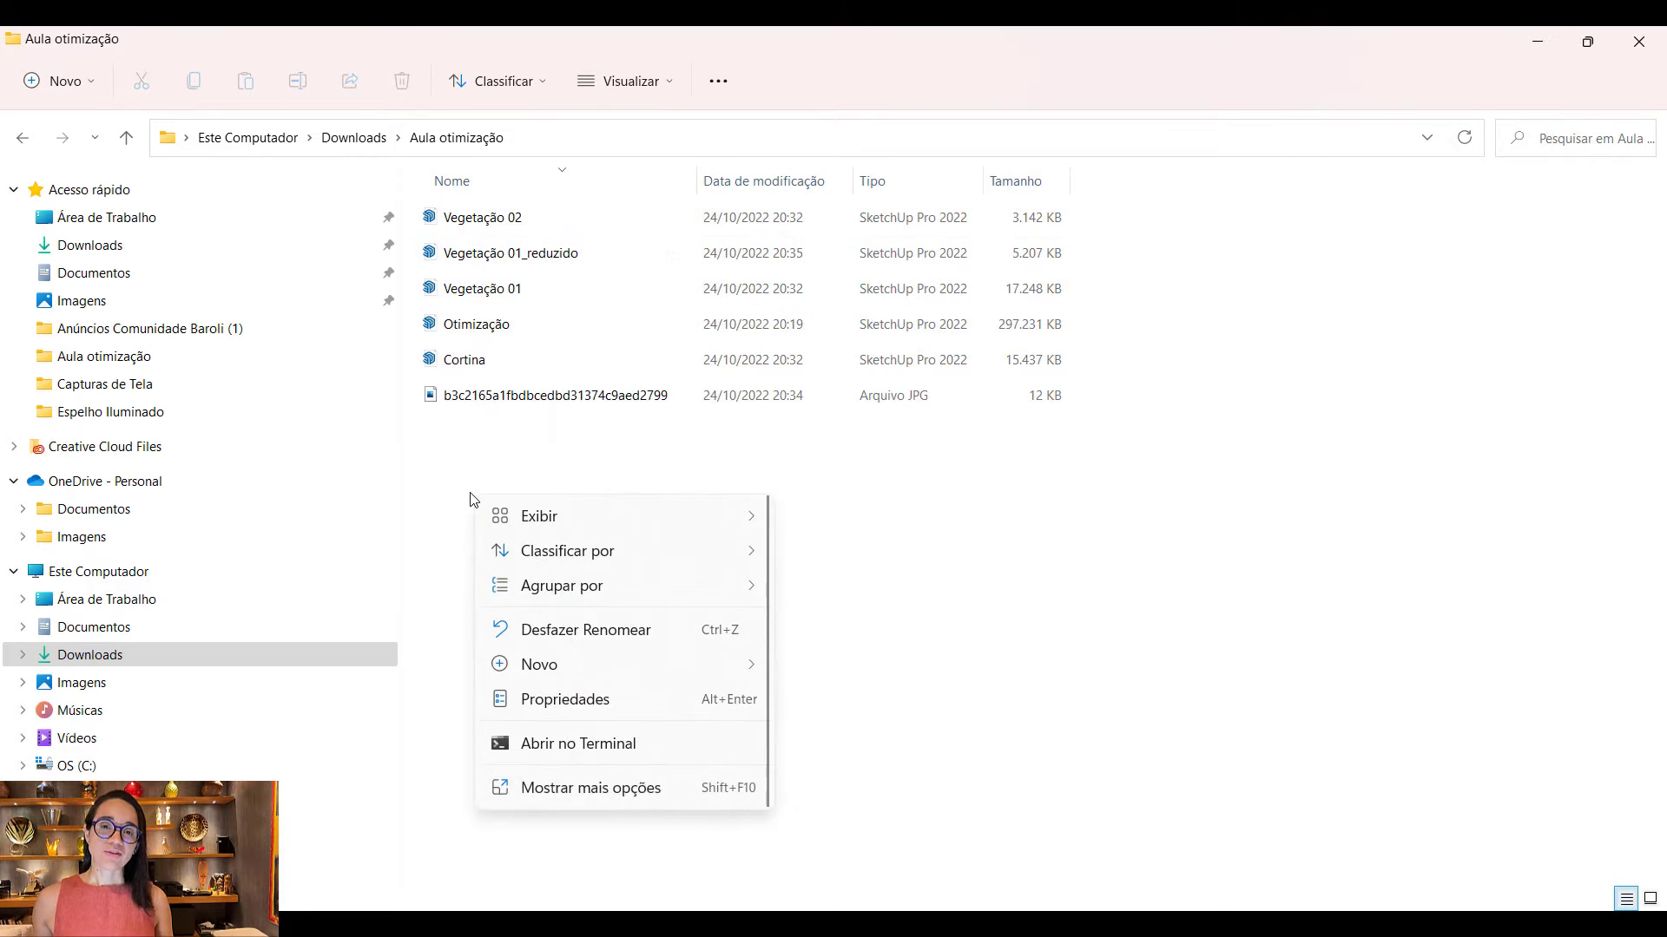
pyautogui.press('Escape')
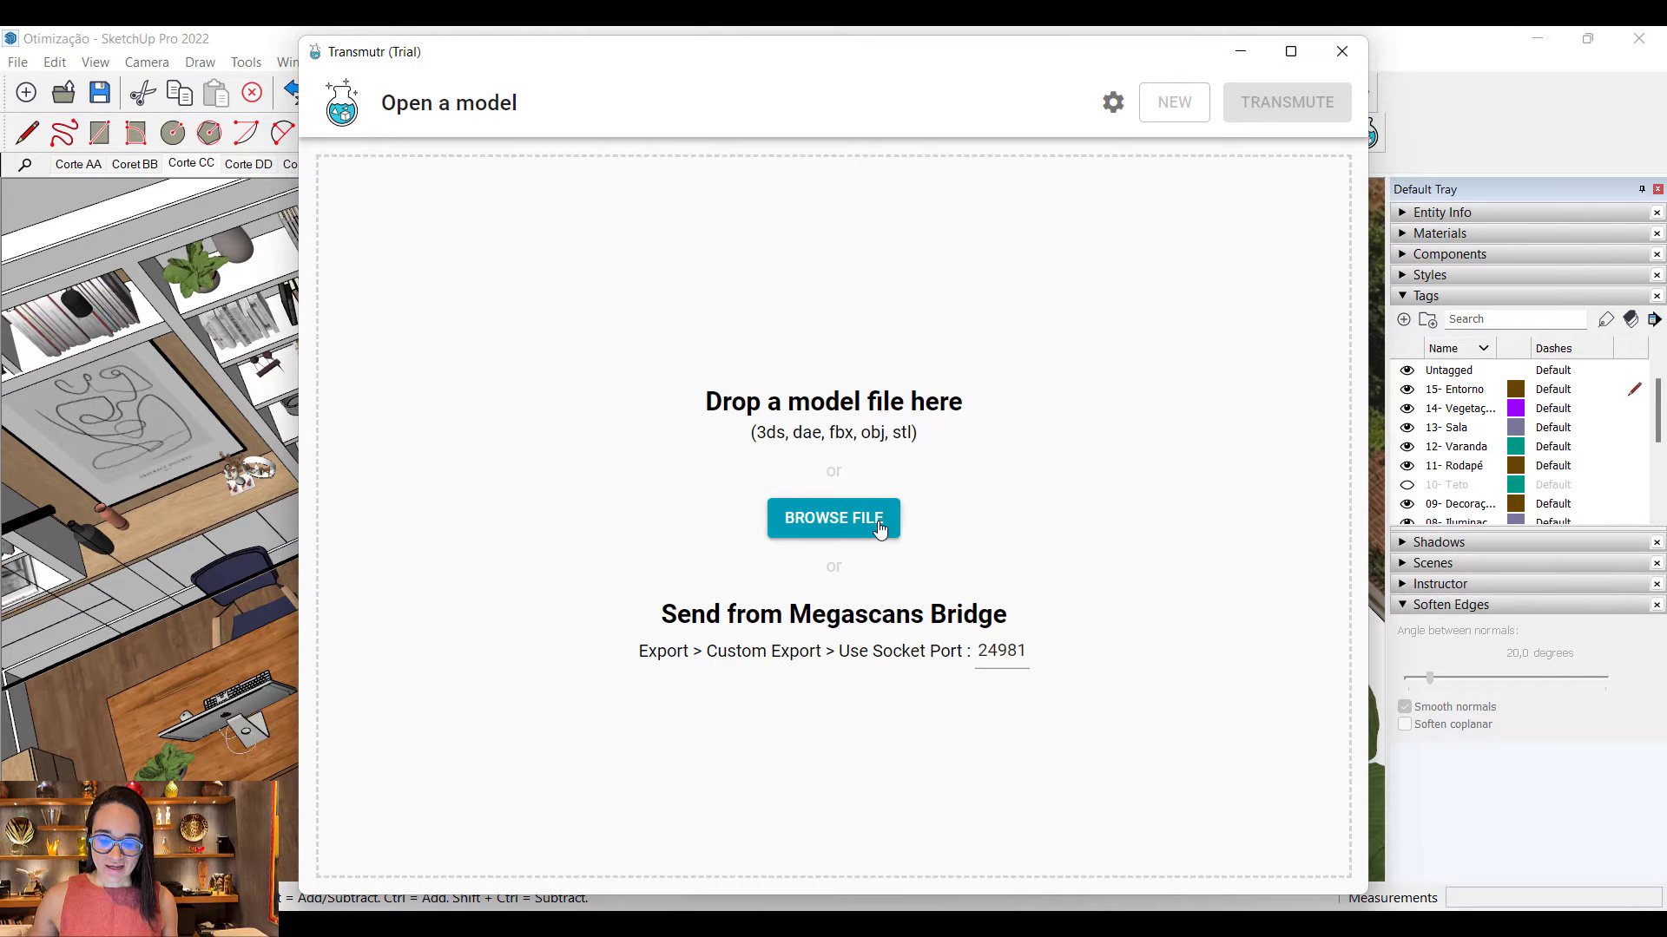
# Step: Load the Vegetação 02 file from the Aula otimização folder into Transmutr
pyautogui.click(878, 526)
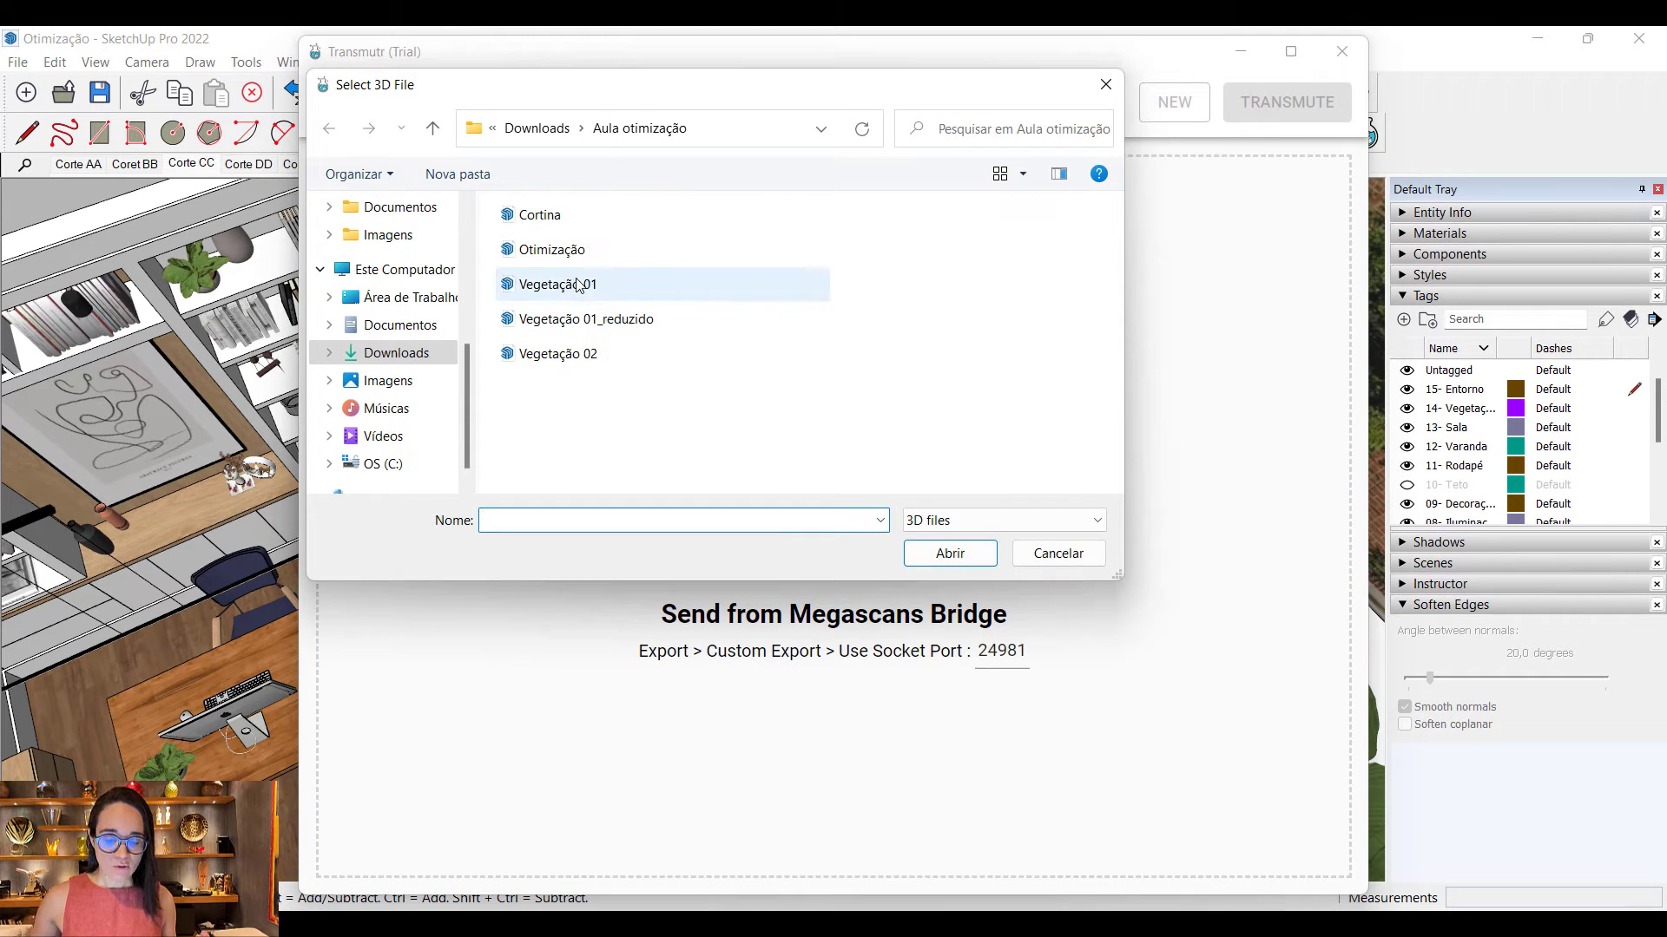
pyautogui.click(564, 354)
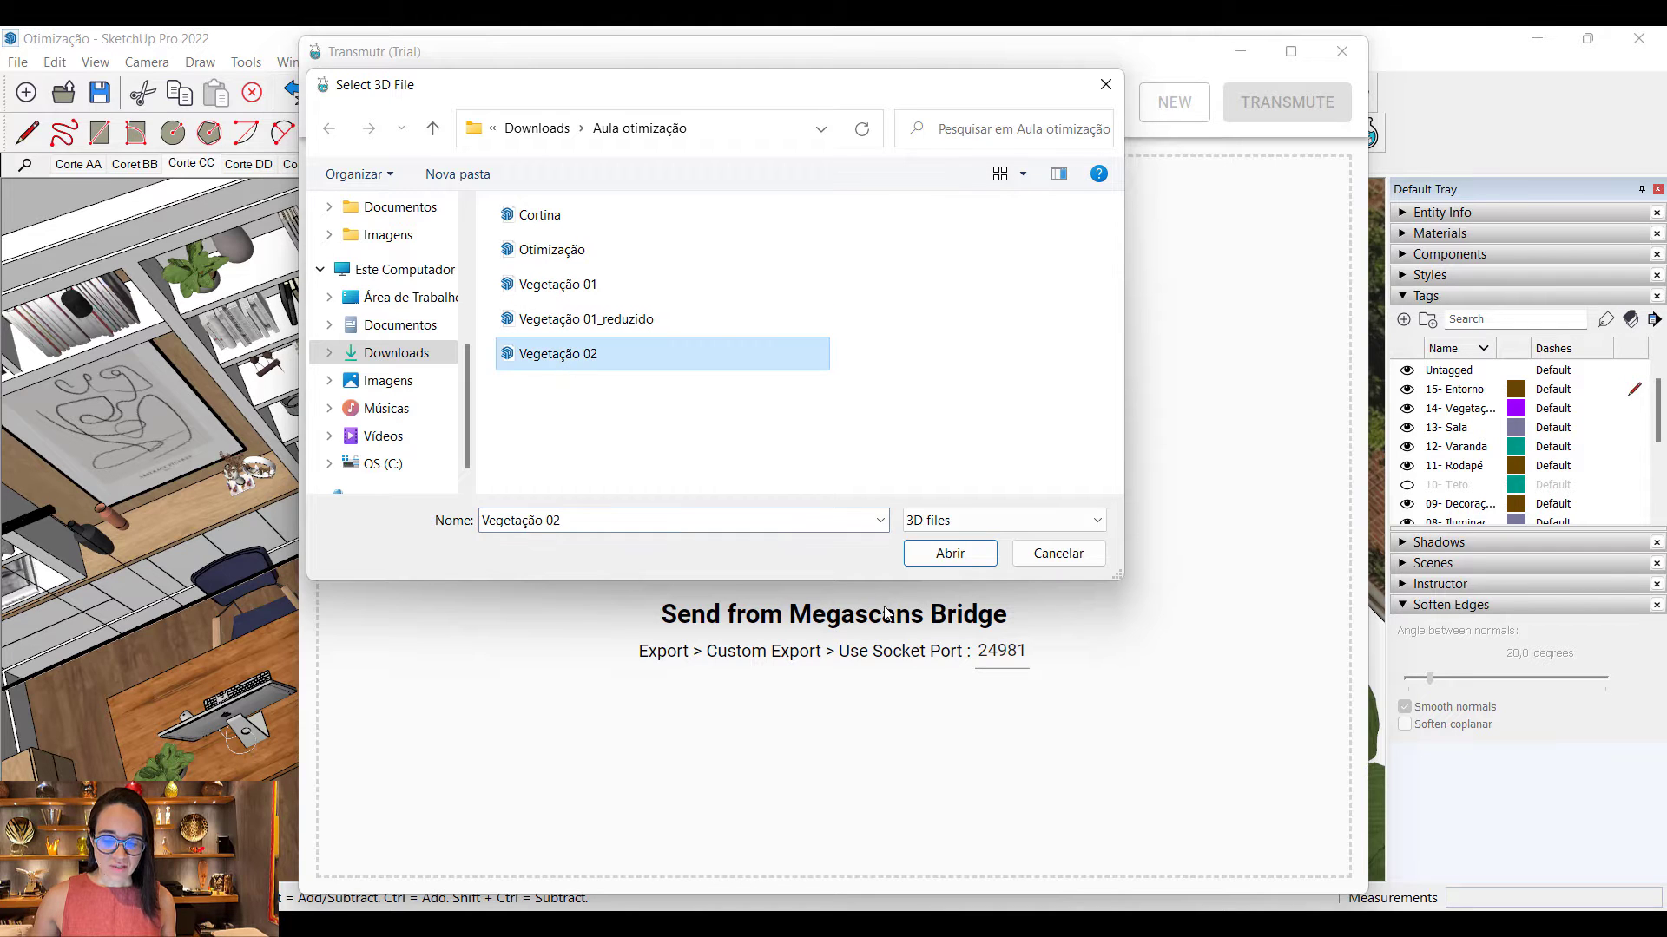
pyautogui.click(934, 560)
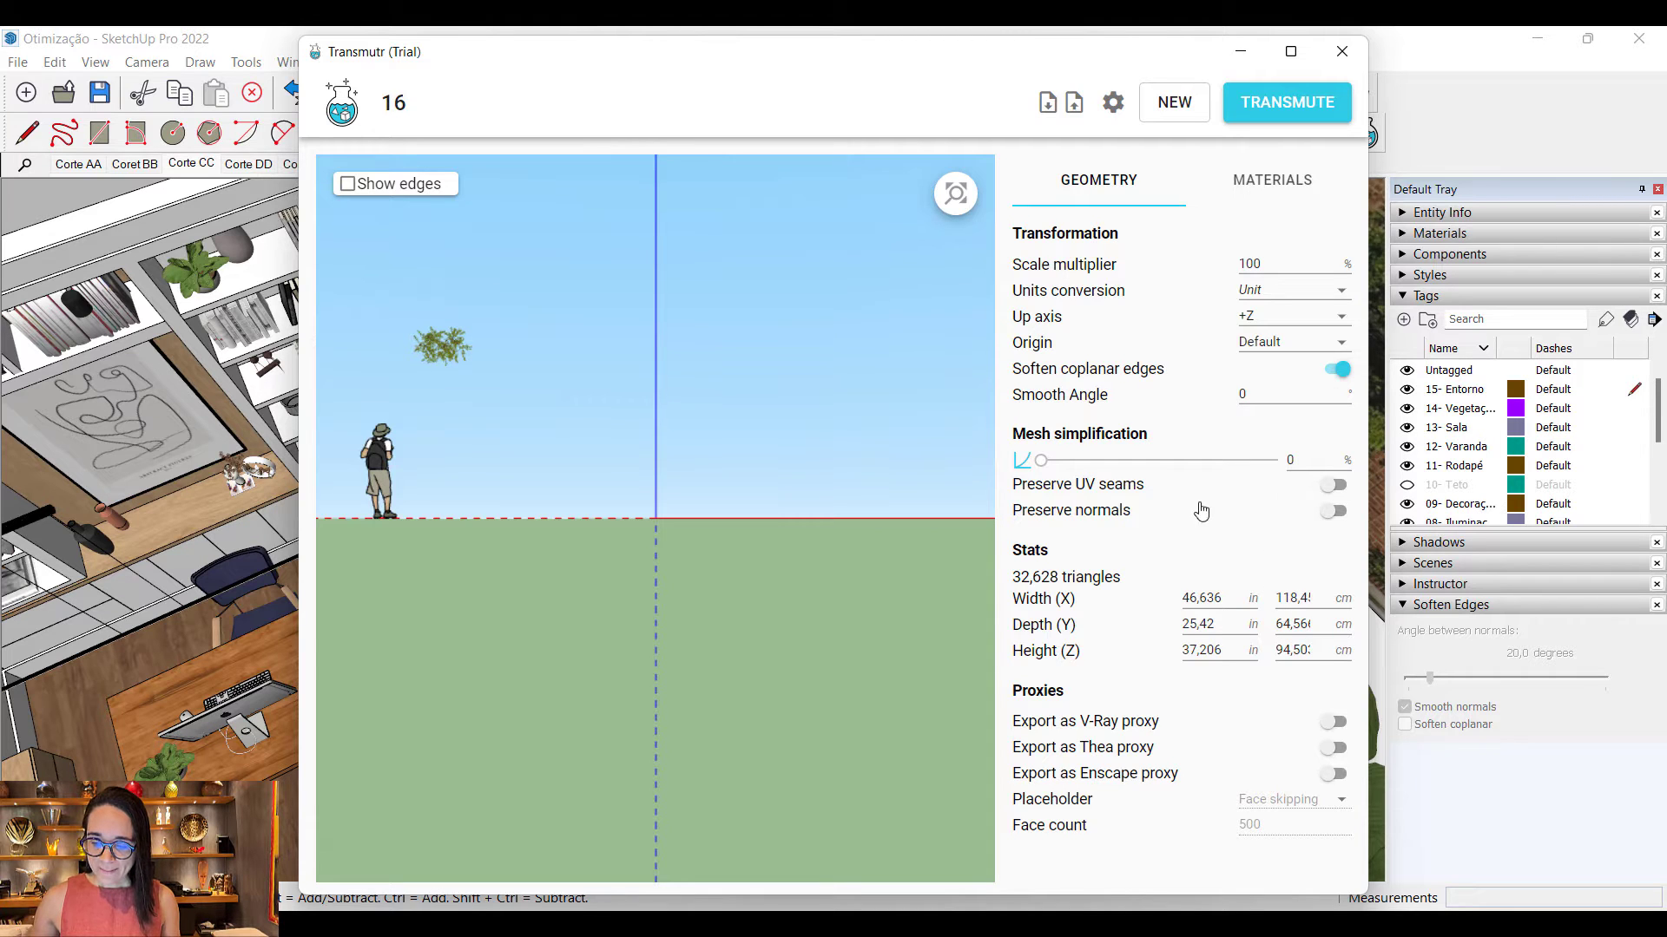
# Step: Try mesh simplification at 79%, 75% and 80% on the plant and settle on 60%
pyautogui.moveTo(1315, 461); pyautogui.dragTo(1265, 463)
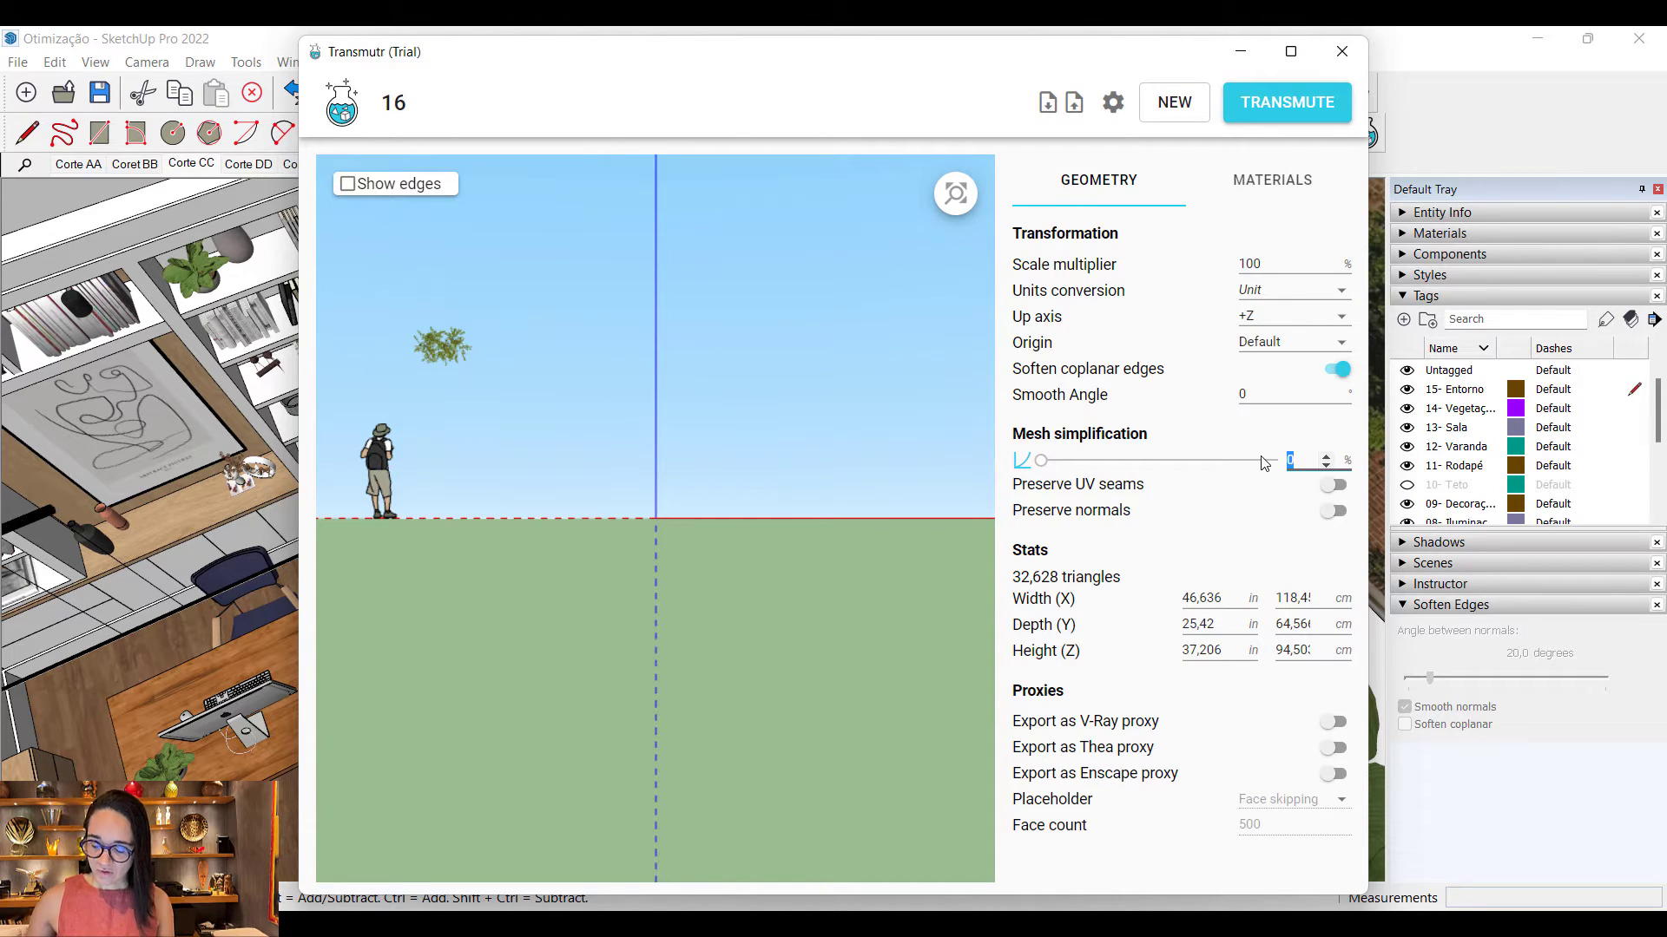
pyautogui.press('Return')
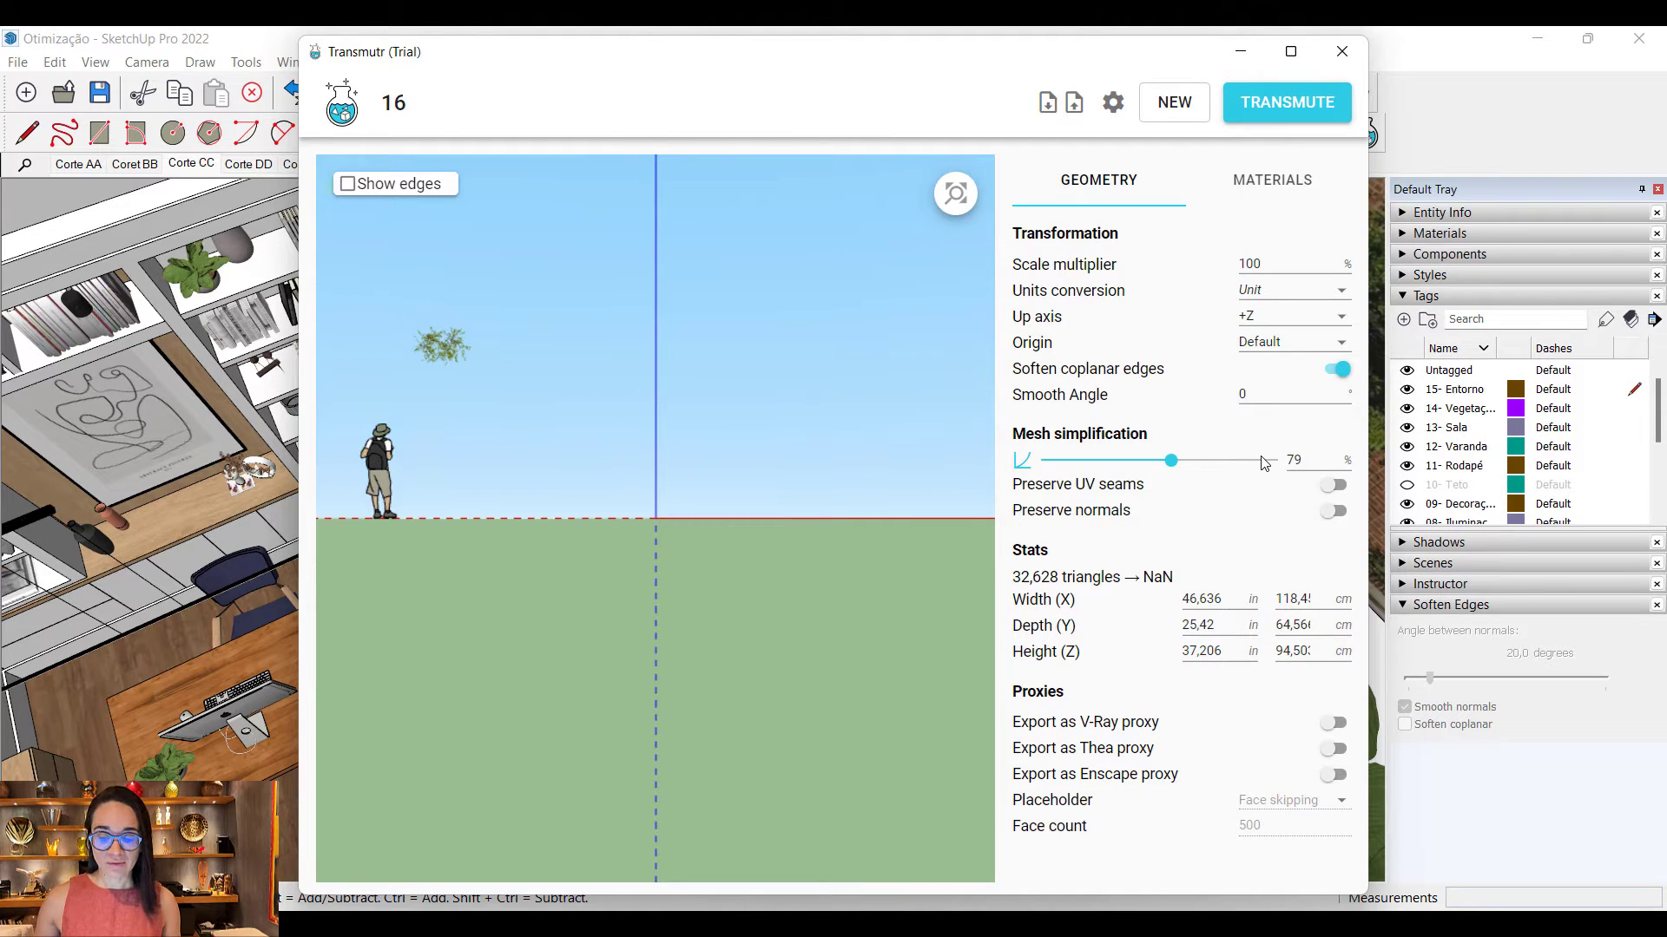
pyautogui.doubleClick(1288, 466)
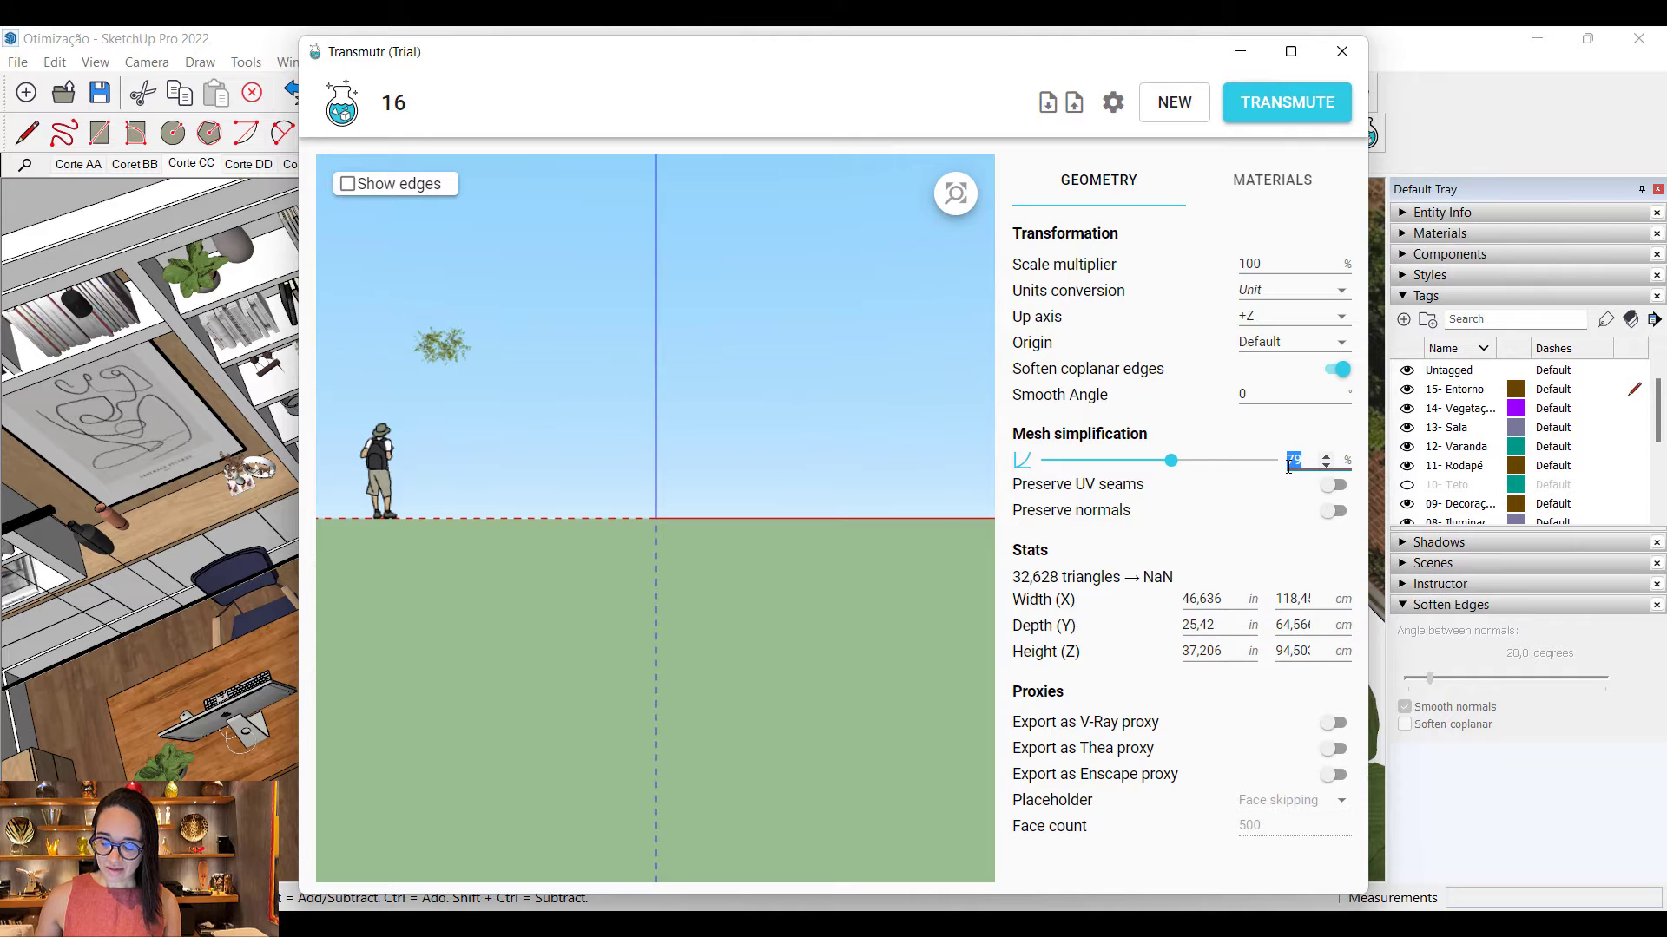
pyautogui.write('75')
pyautogui.press('Return')
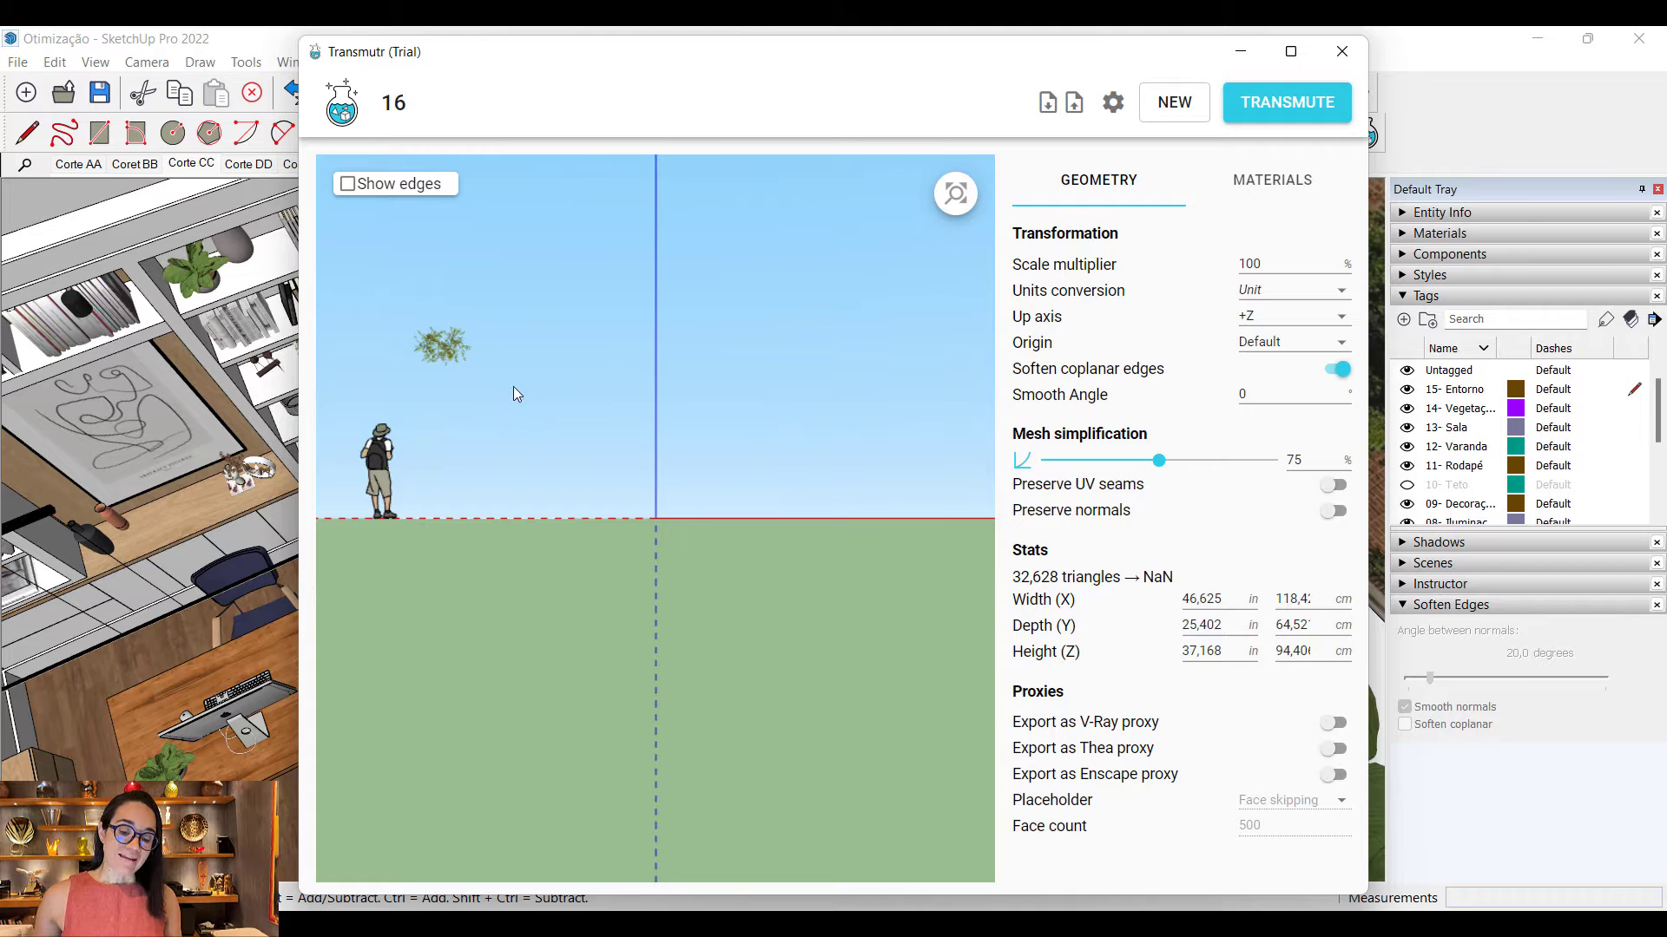
pyautogui.doubleClick(1291, 461)
pyautogui.write('60')
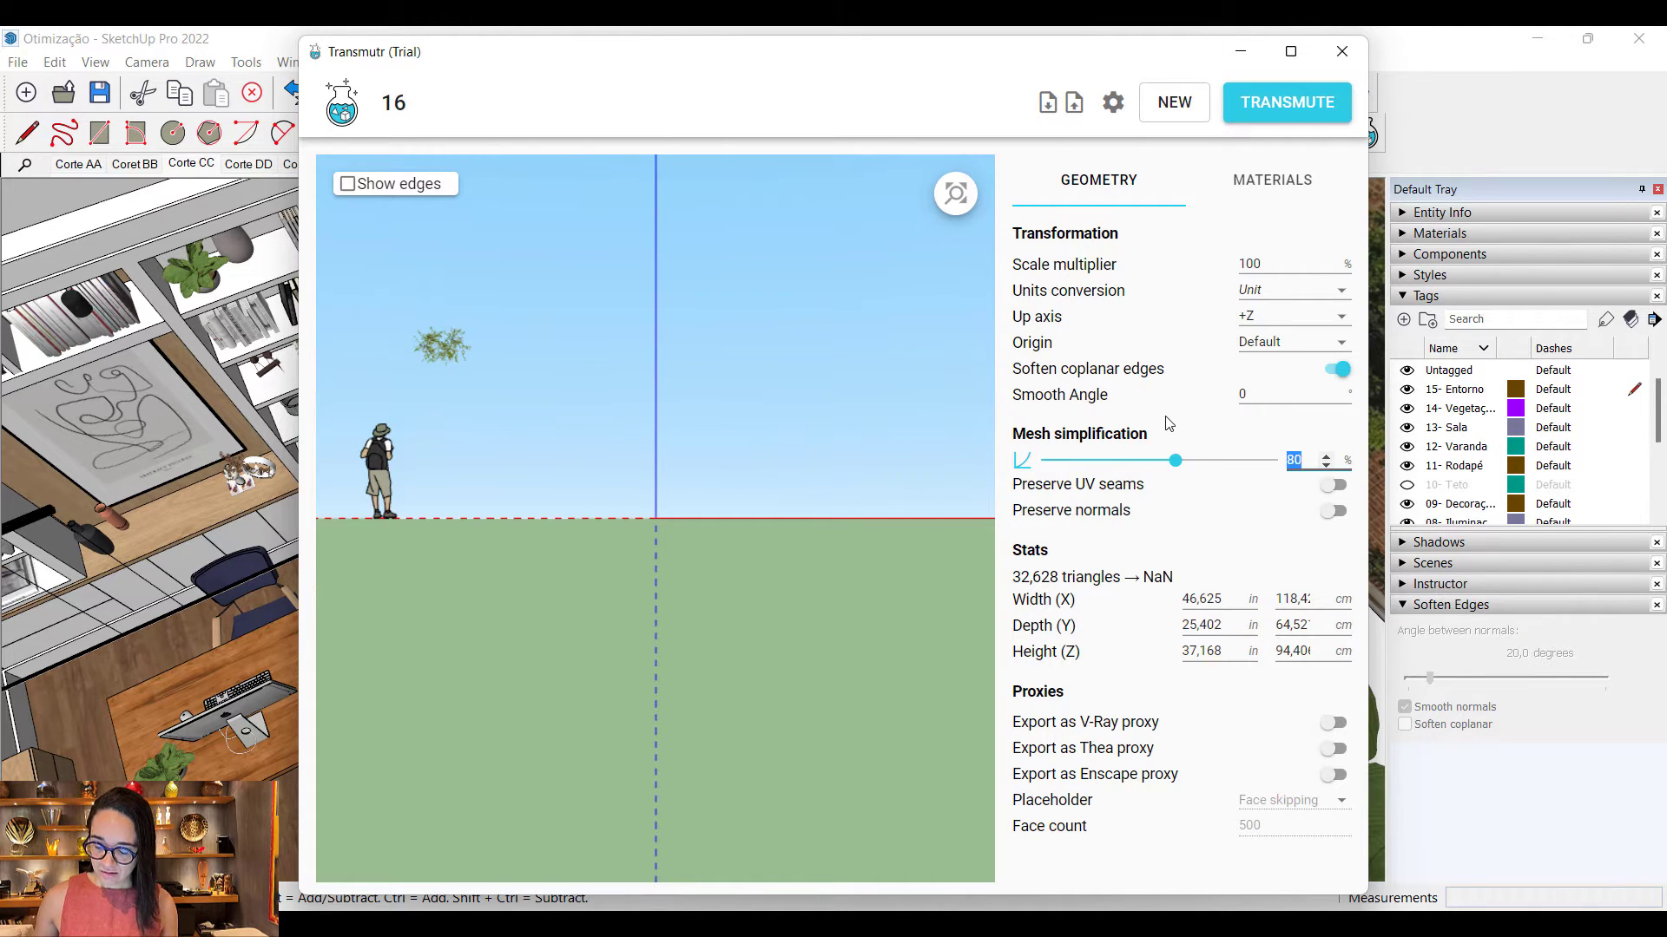
pyautogui.press('Return')
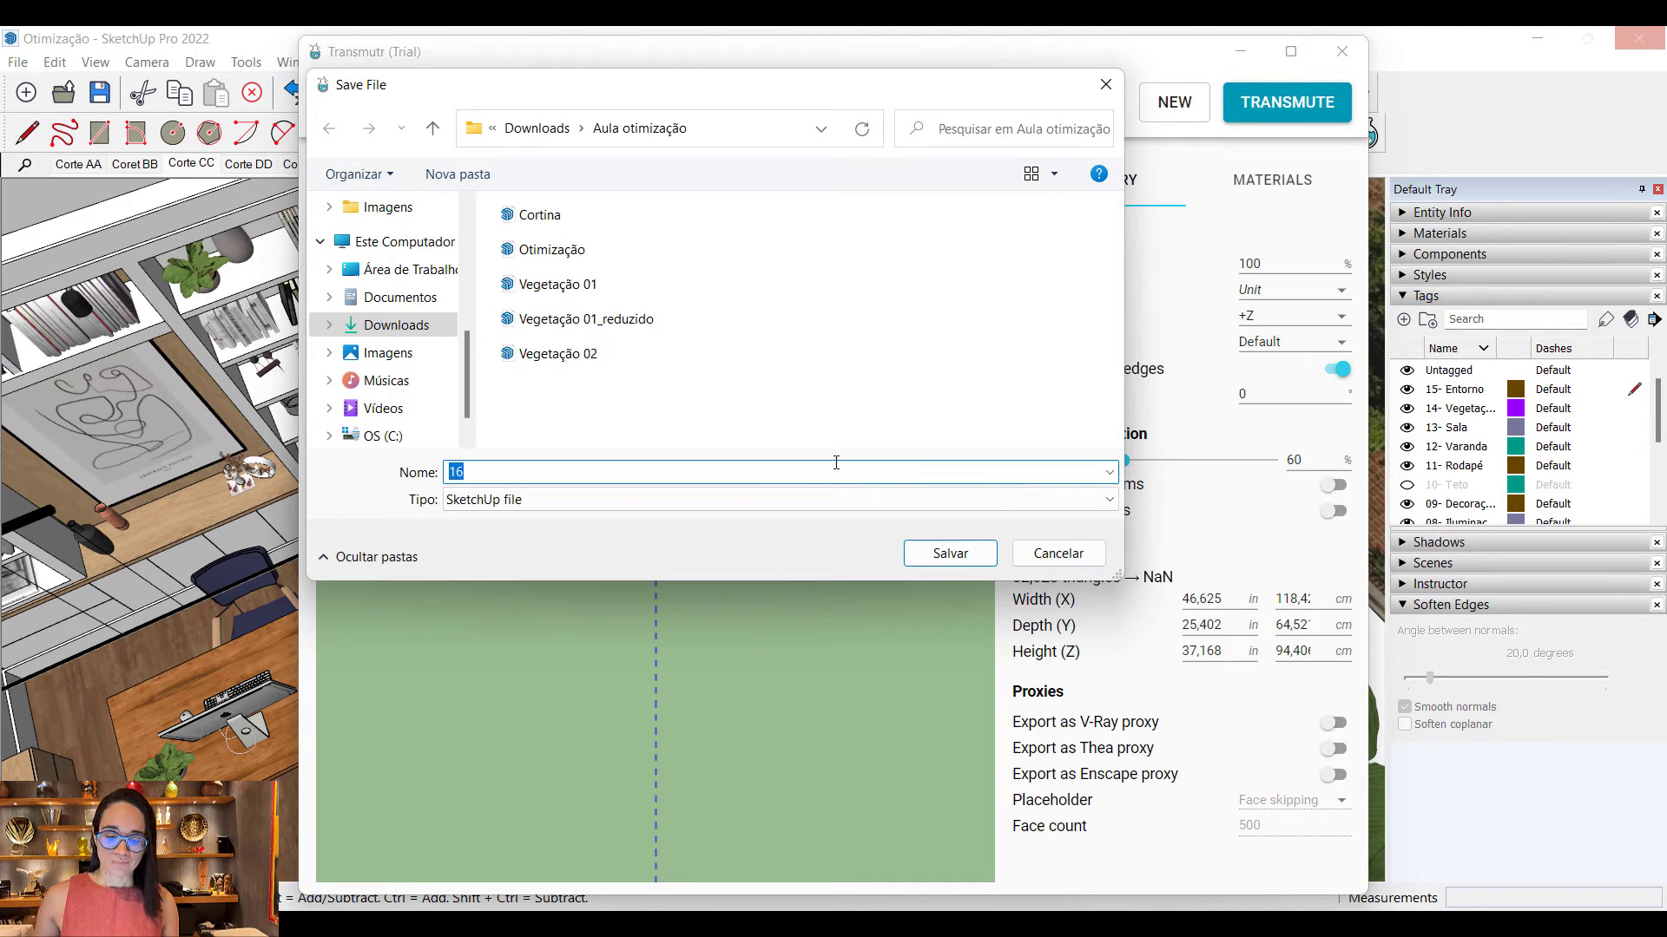
# Step: Transmute the simplified plant and save it as Vegetação 02_reduzido in the Aula otimização folder
pyautogui.click(619, 353)
pyautogui.click(537, 475)
pyautogui.write('_reduzido')
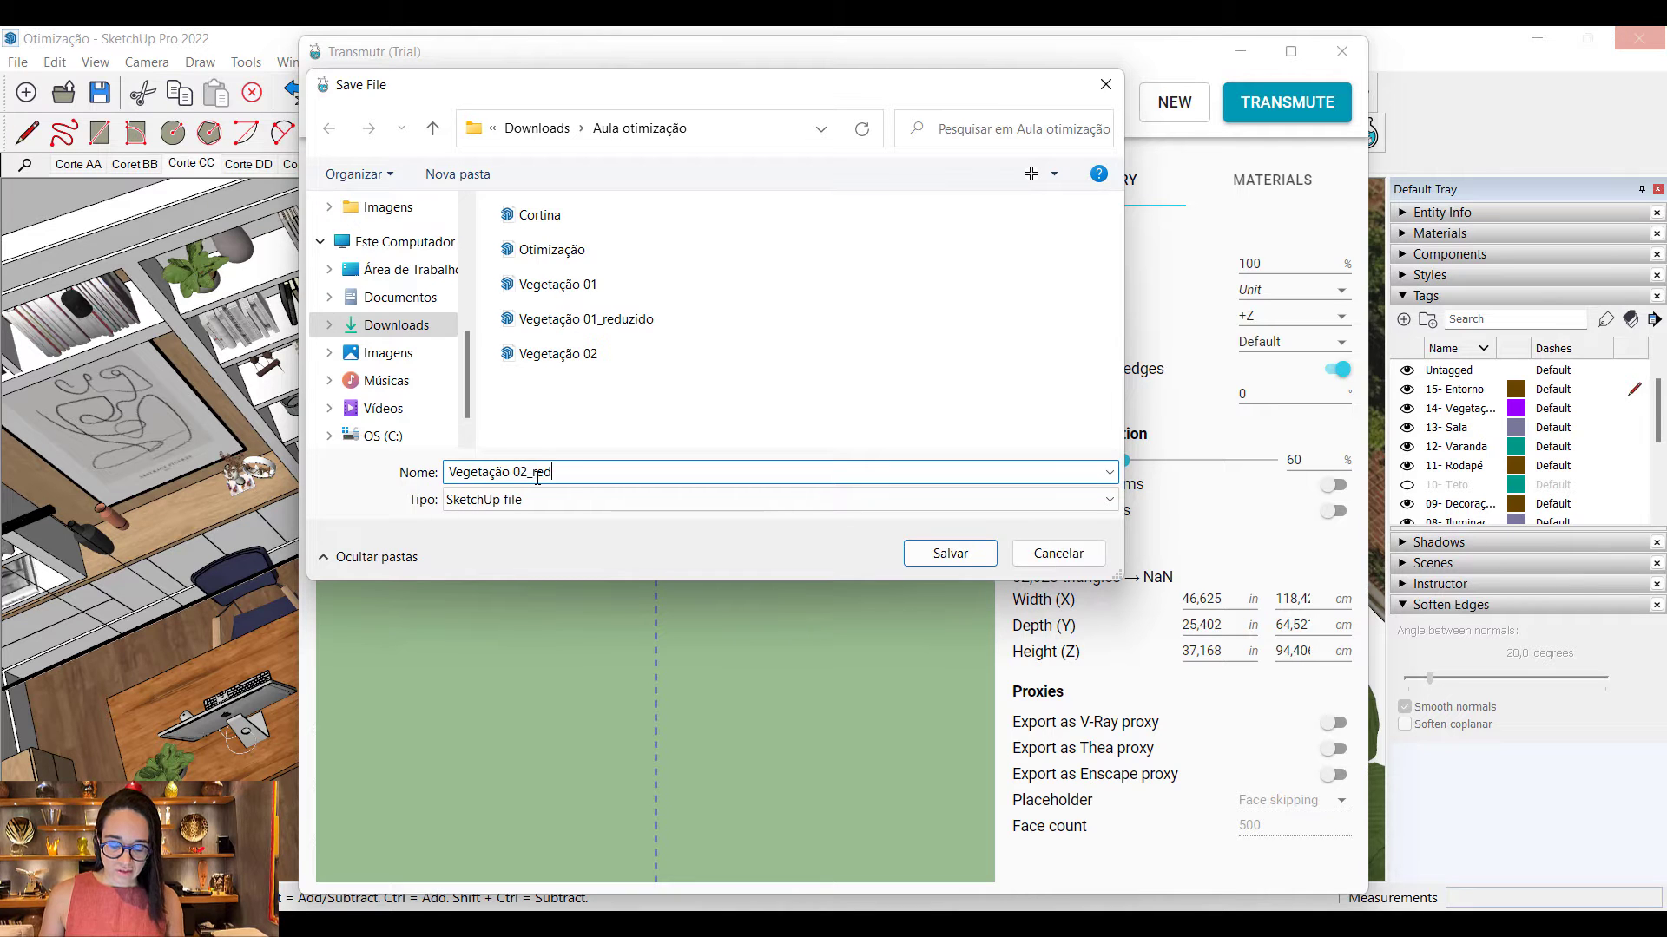
pyautogui.click(920, 560)
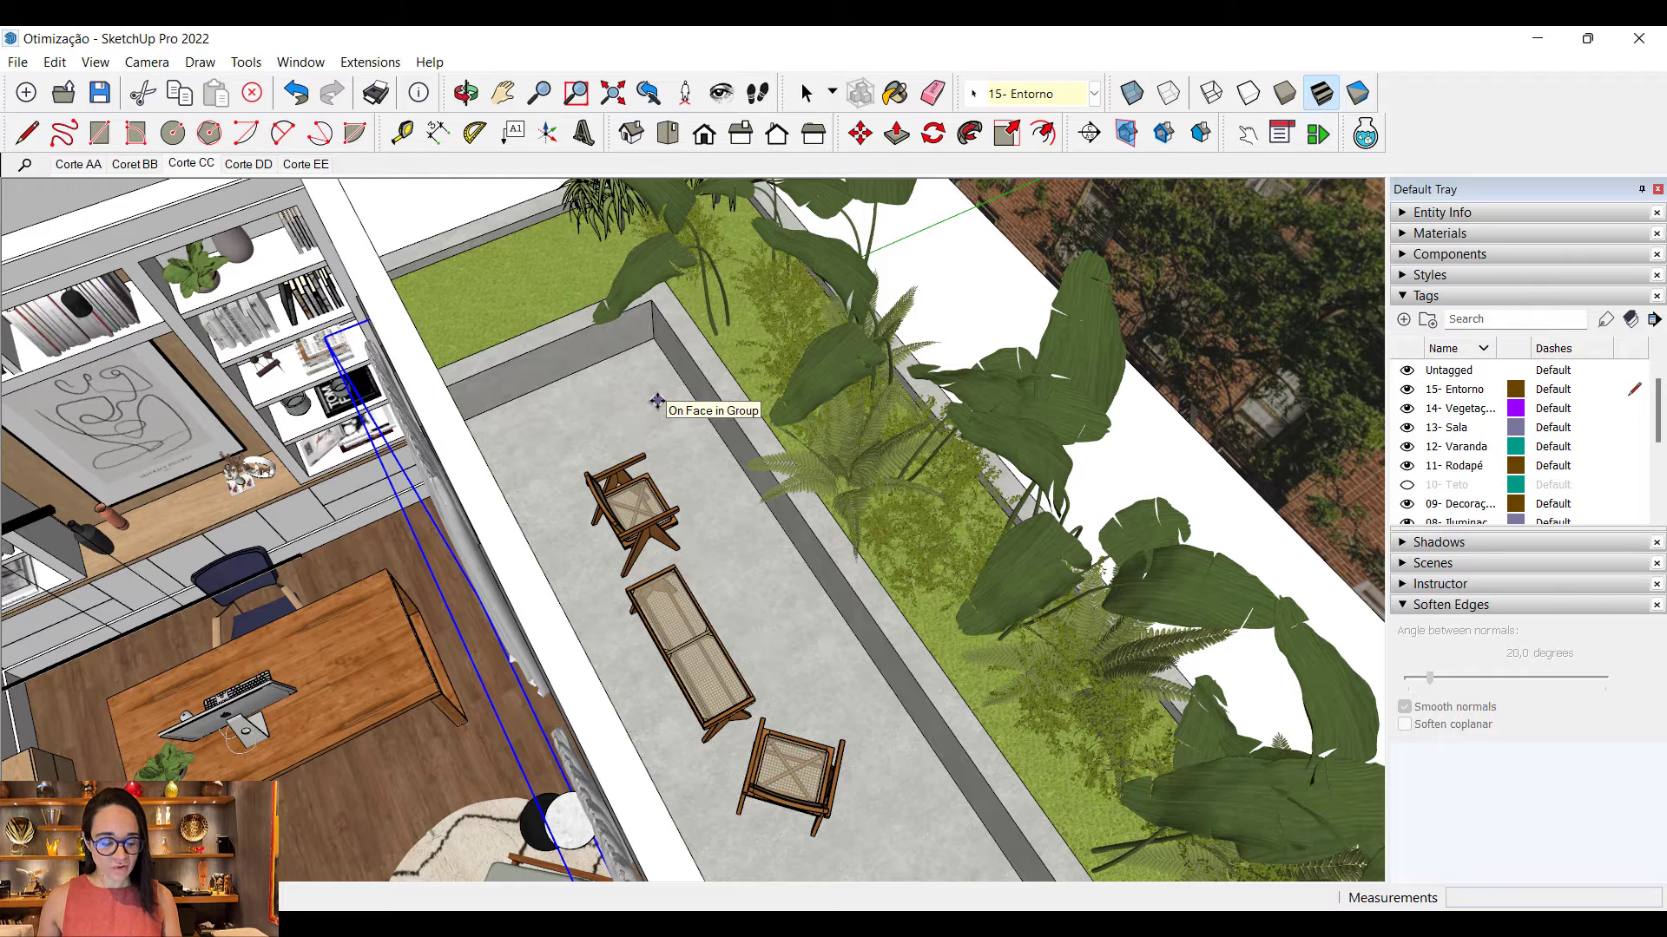
# Step: Switch to the Aula otimização folder and check the file size of Vegetação 02_reduzido against the original
pyautogui.press('Escape')
pyautogui.hotkey('alt', 'Tab')
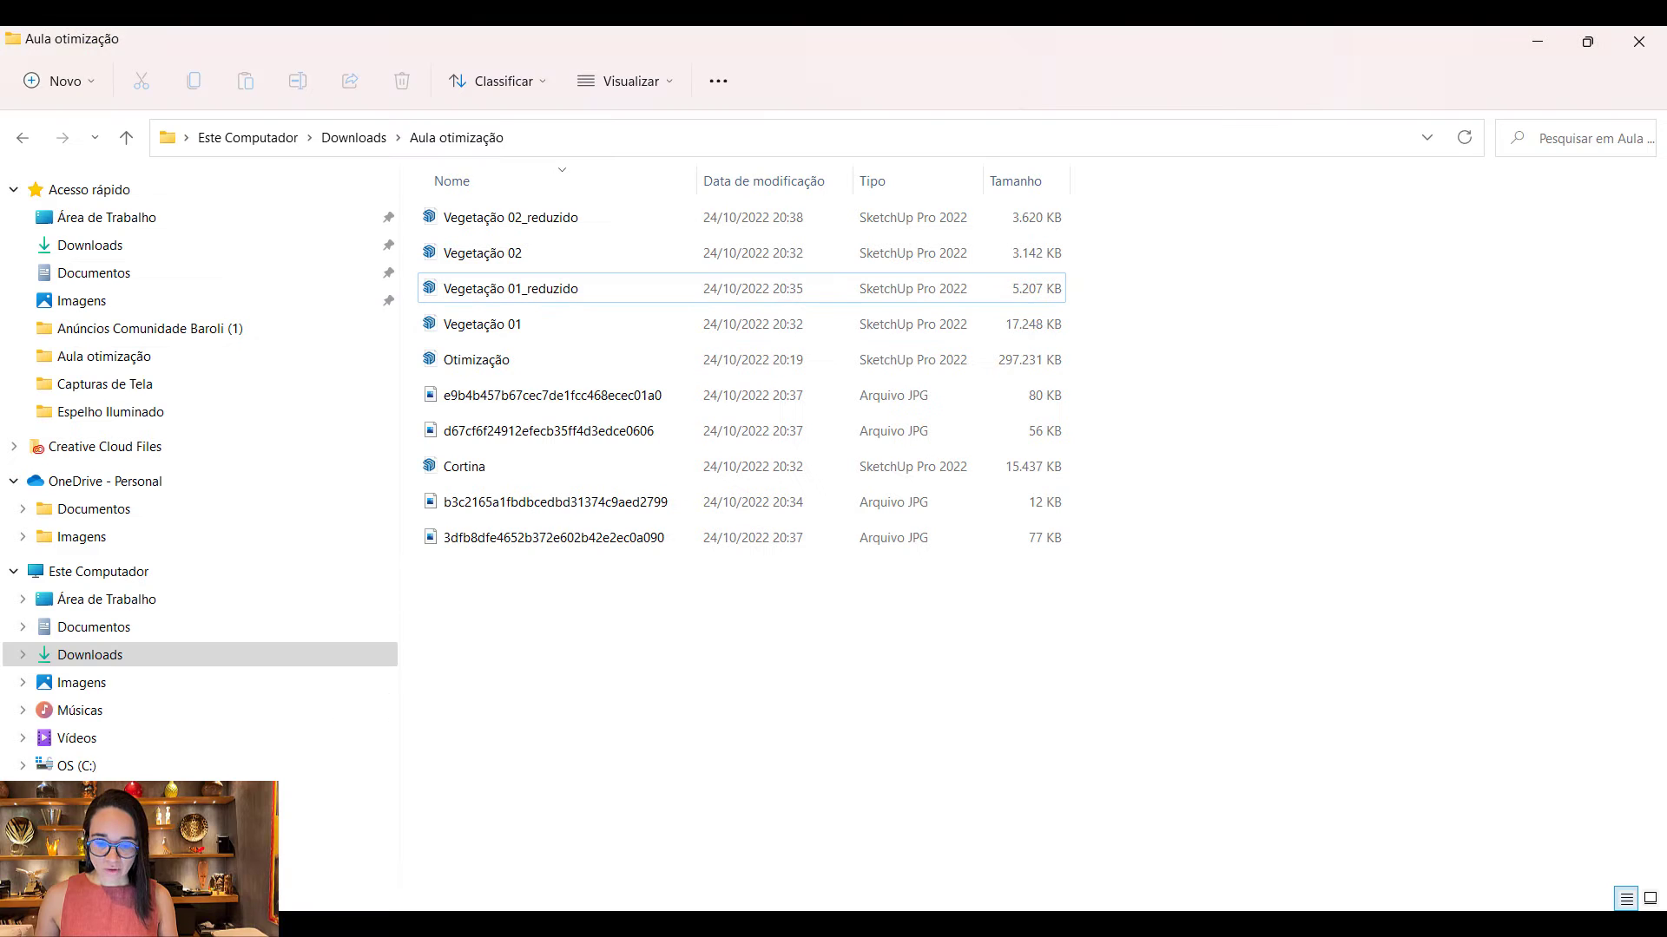
pyautogui.click(531, 226)
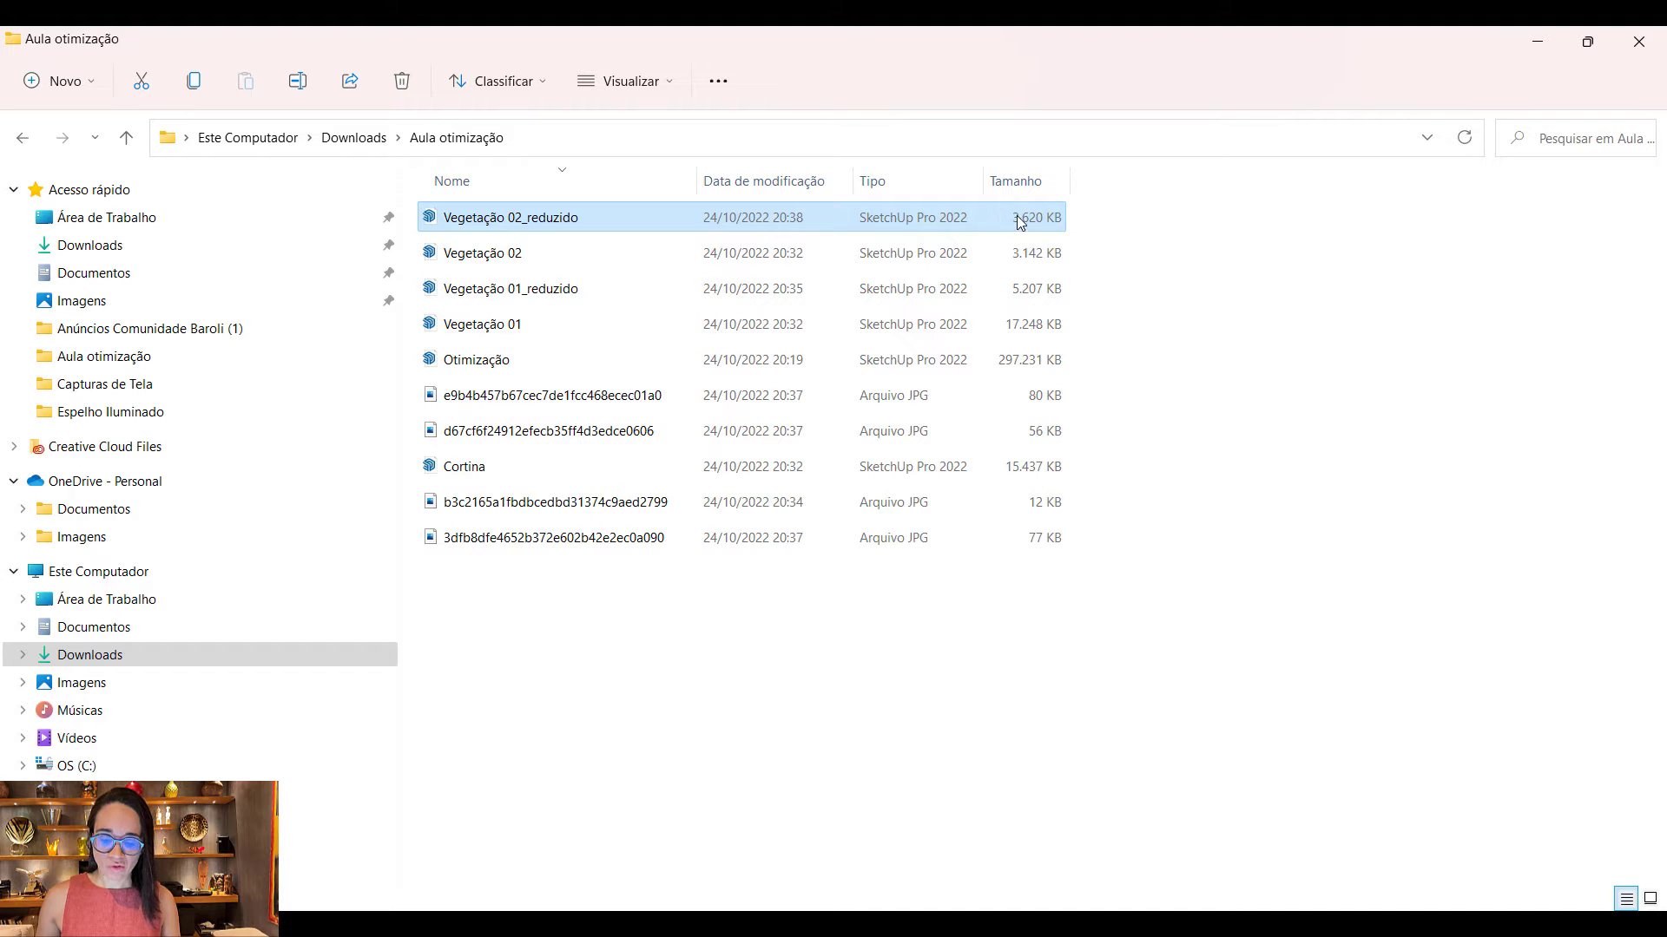
# Step: Return to SketchUp, launch Transmutr again and load the original Vegetação 02 file
pyautogui.hotkey('alt', 'Tab')
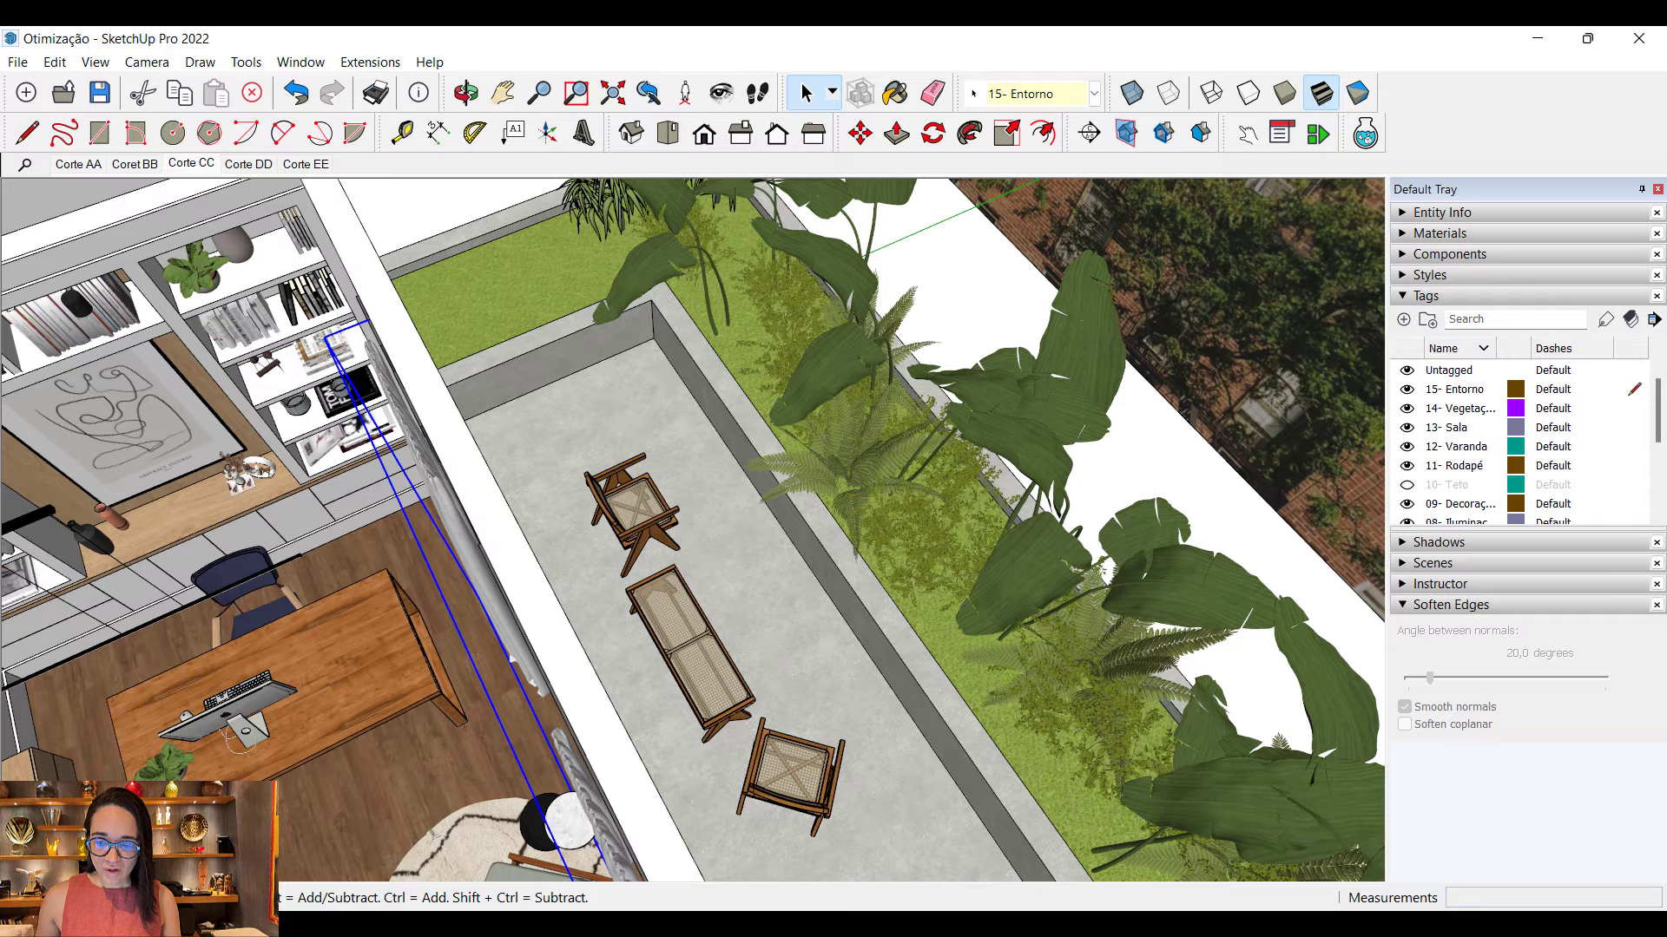
pyautogui.click(1371, 137)
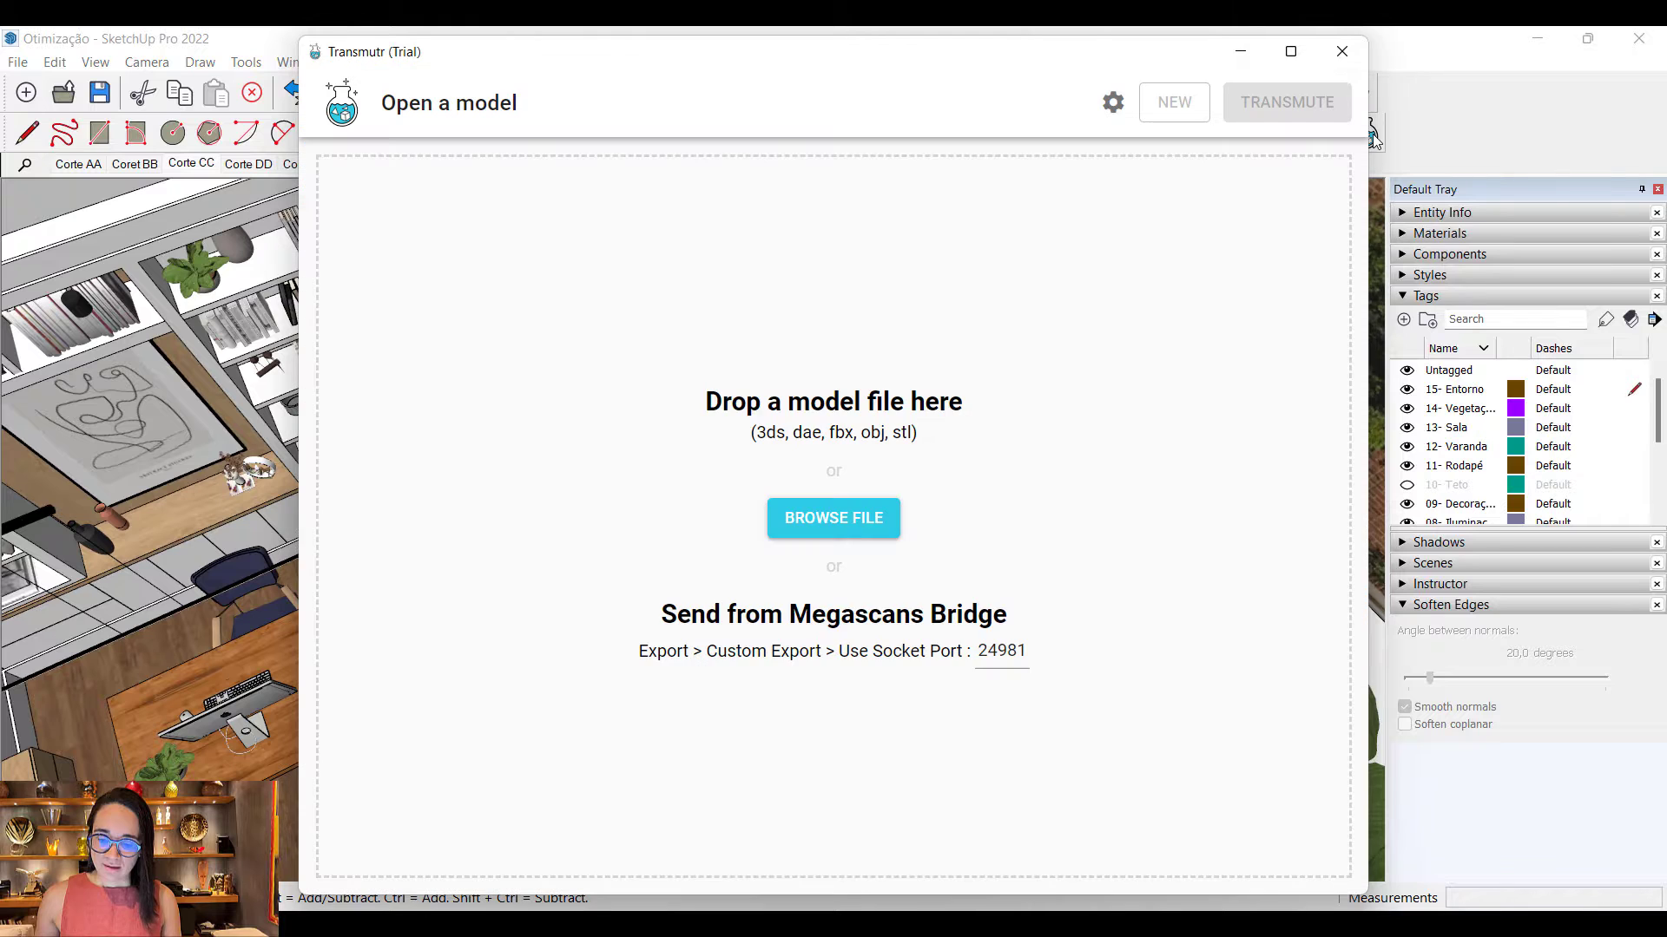
pyautogui.click(851, 518)
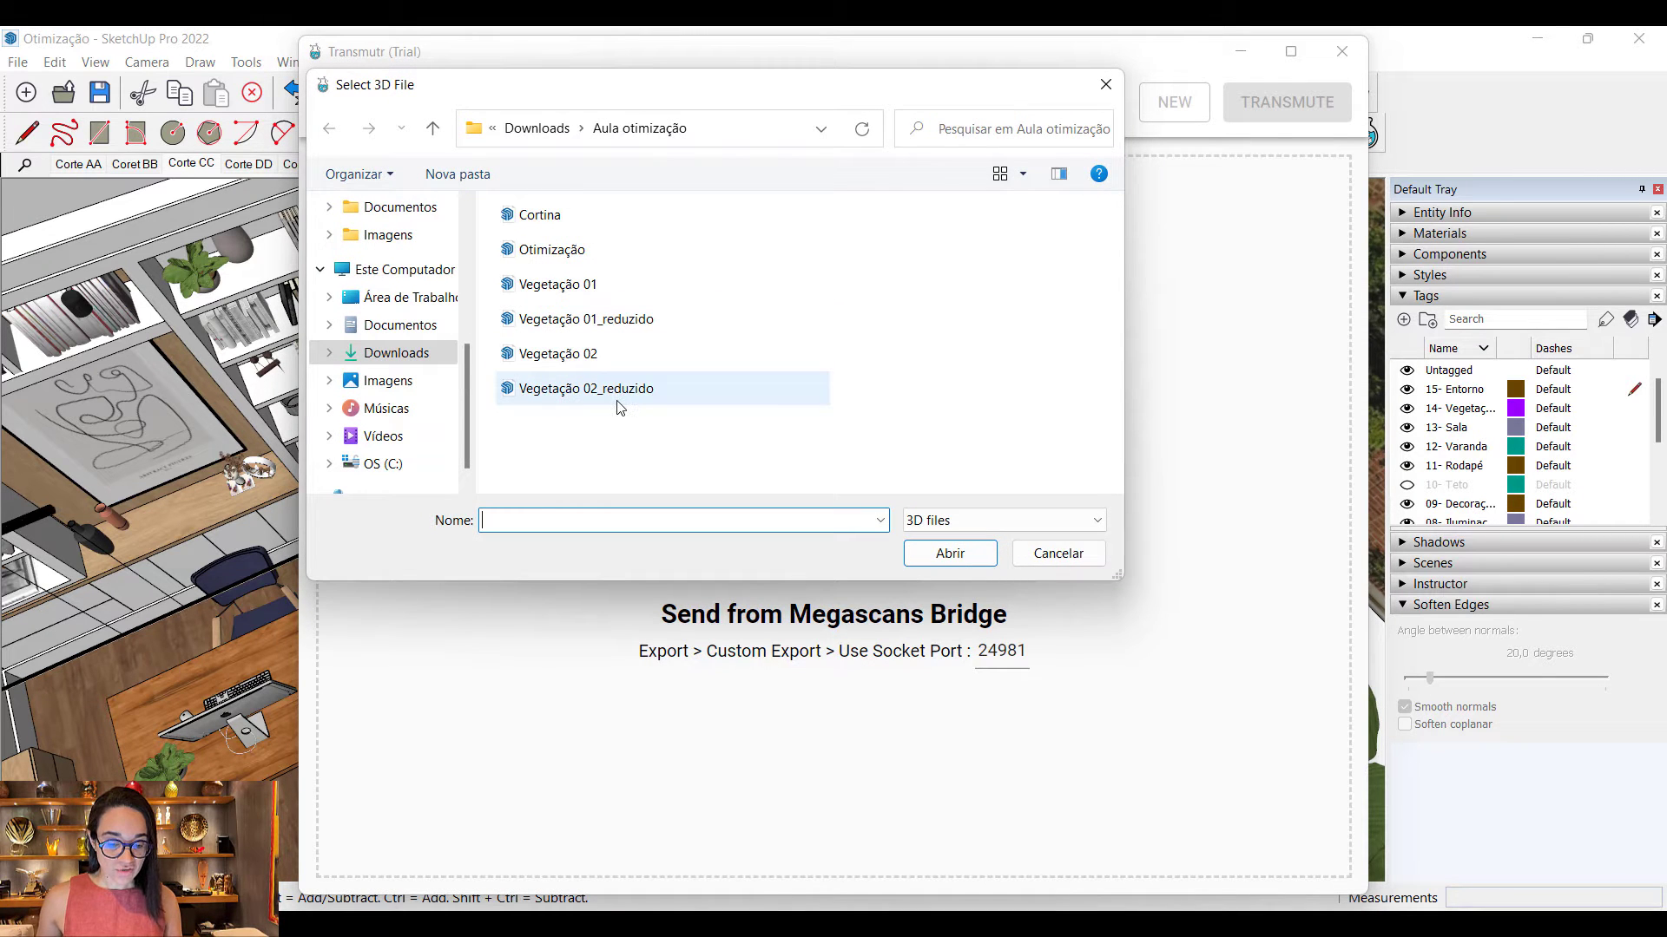
pyautogui.click(621, 398)
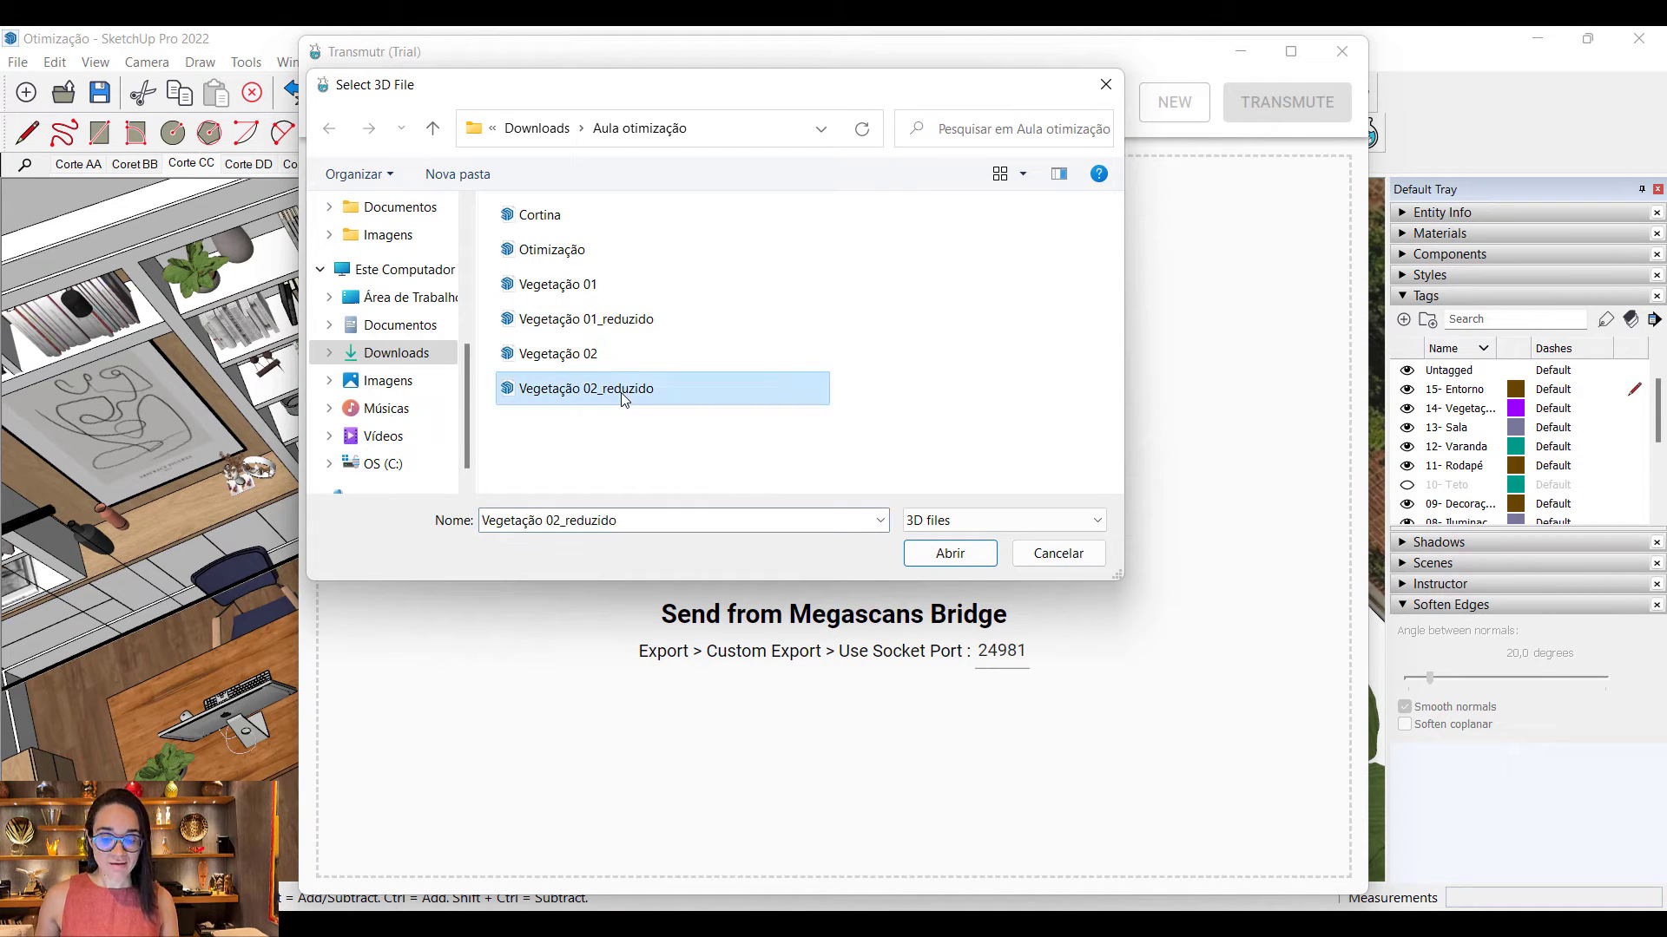
pyautogui.click(606, 356)
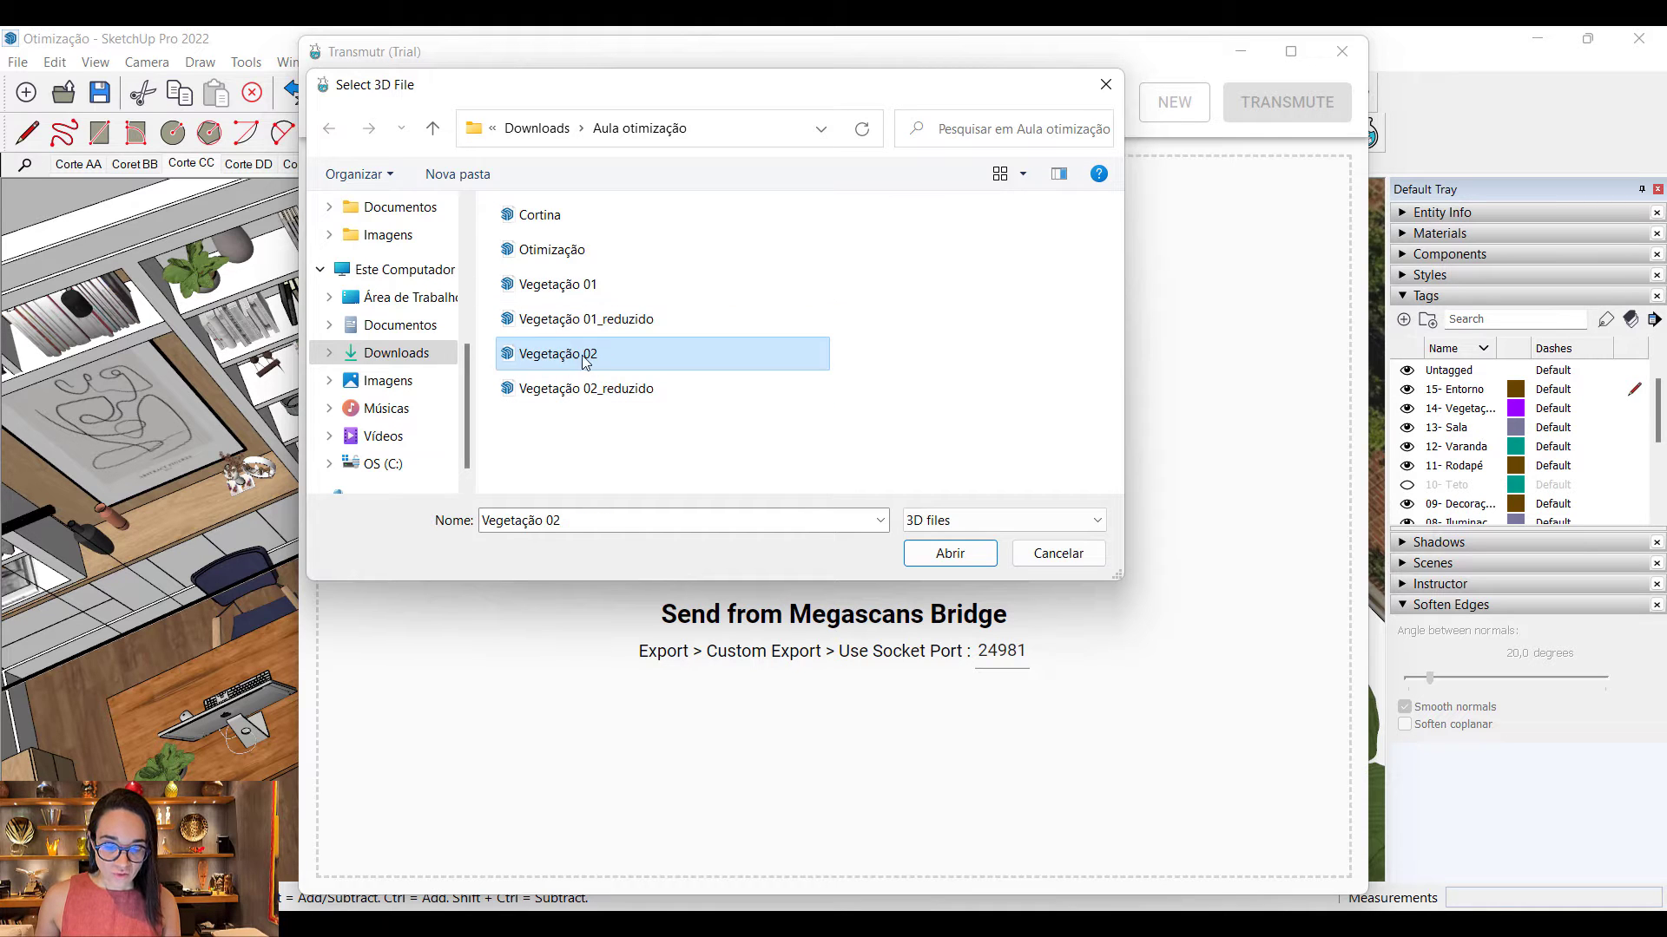
pyautogui.click(950, 556)
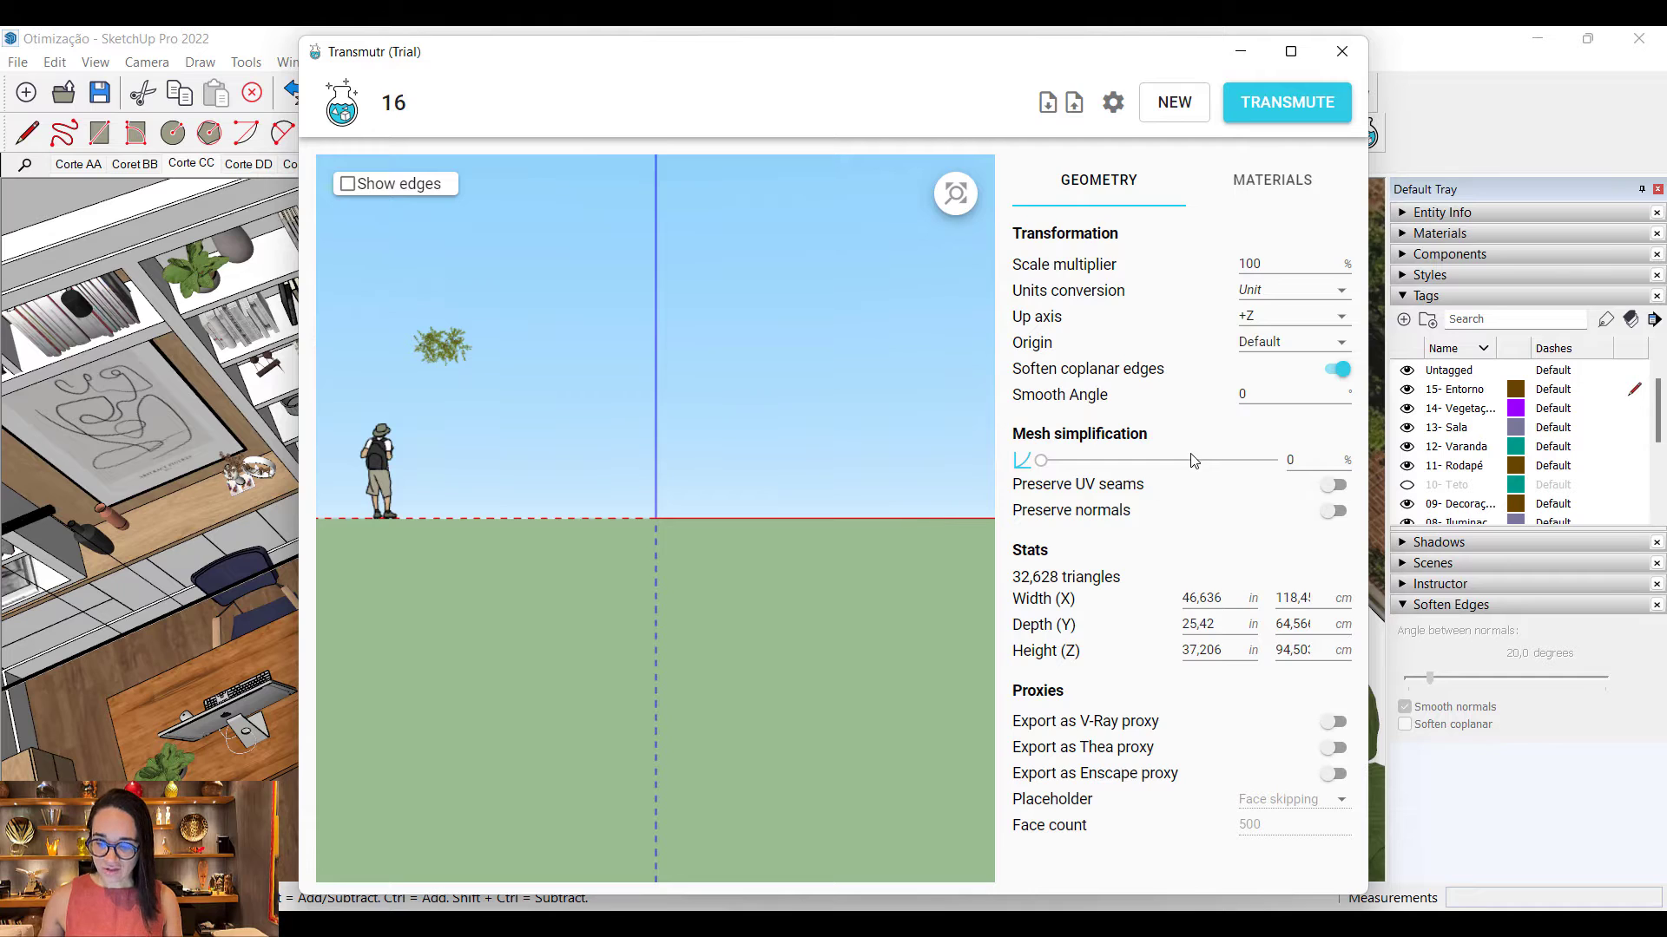
# Step: Set the plant's mesh simplification to 85% and transmute it, replacing the existing Vegetação 02_reduzido file
pyautogui.doubleClick(1291, 460)
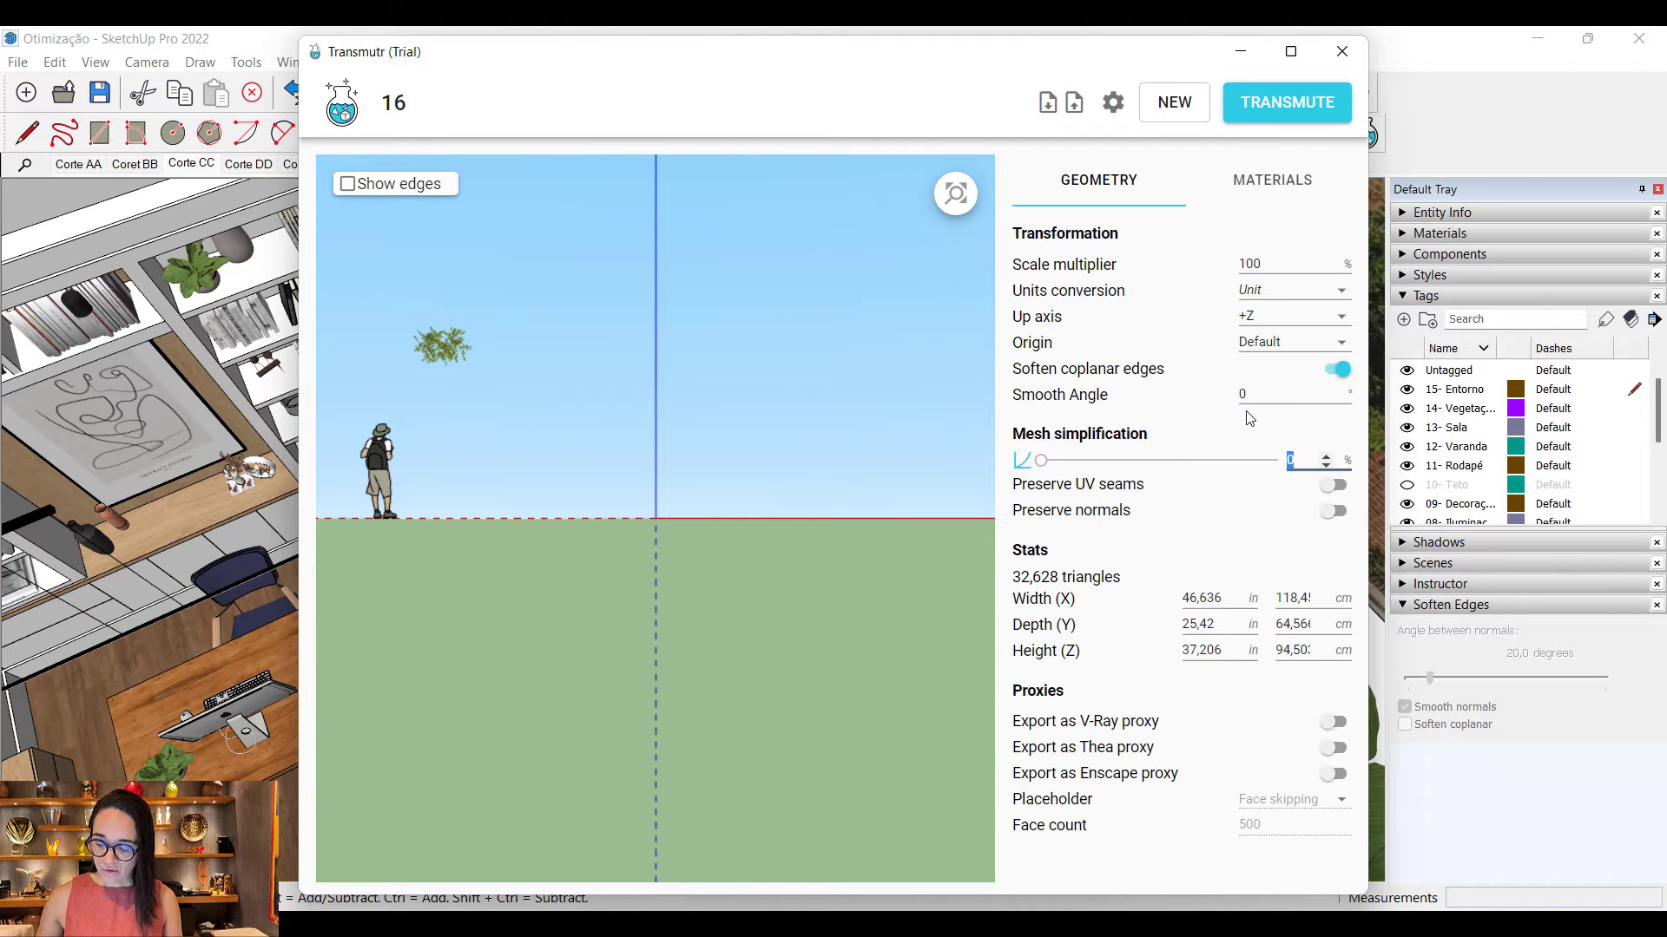
pyautogui.press('Return')
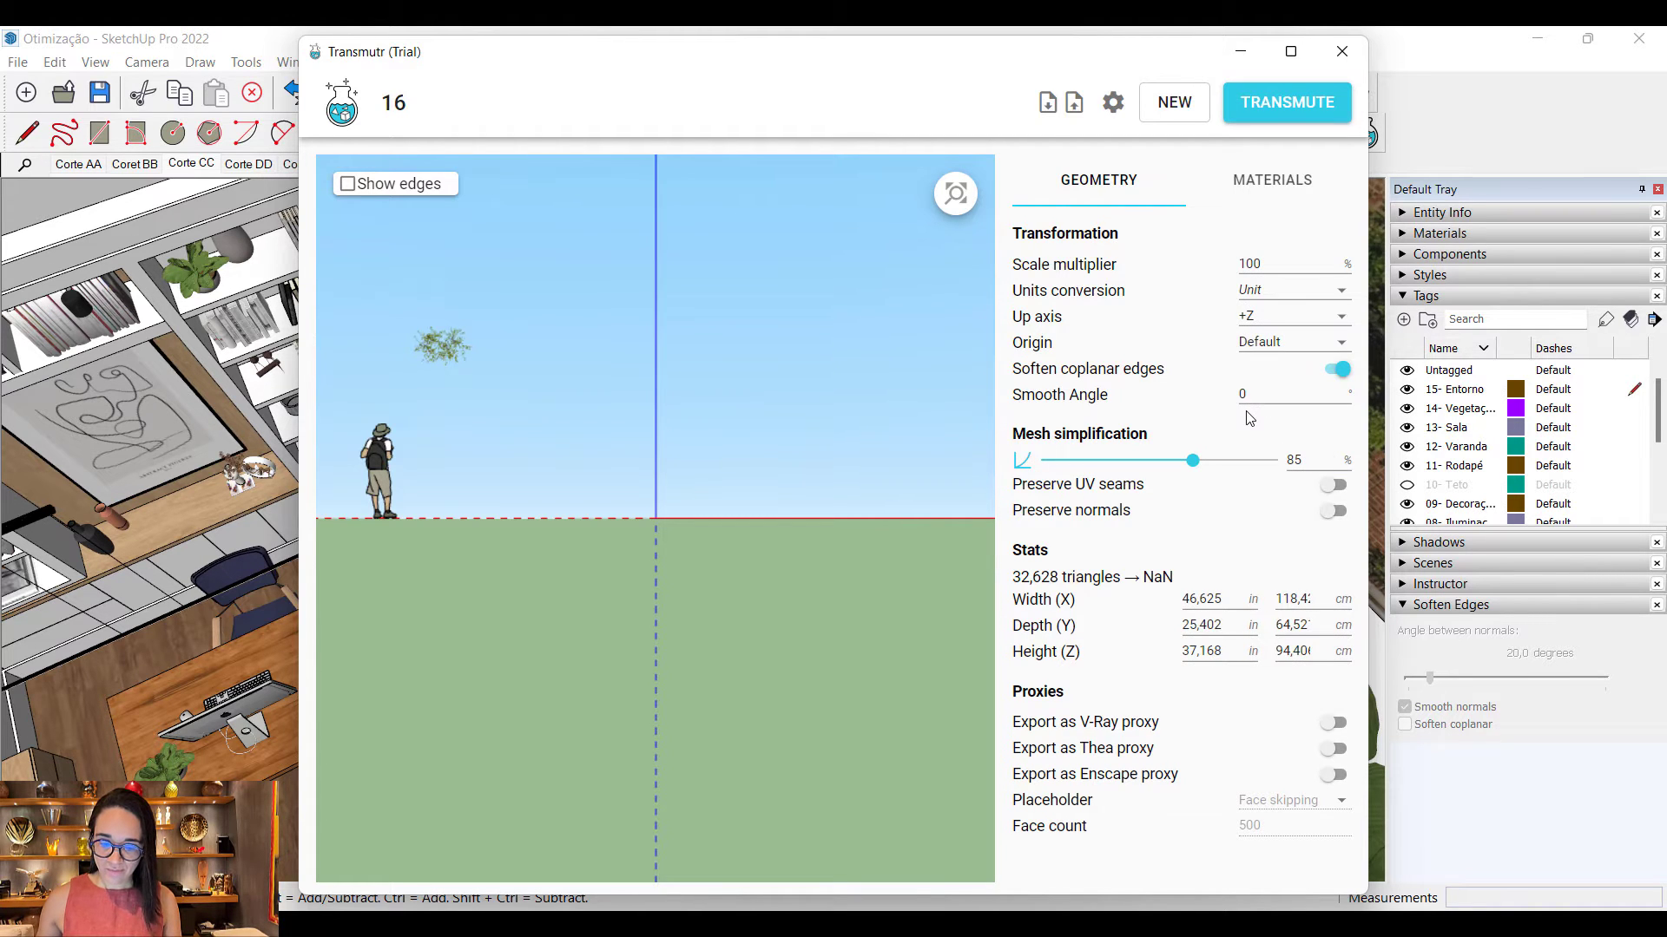
pyautogui.click(1314, 115)
pyautogui.click(577, 390)
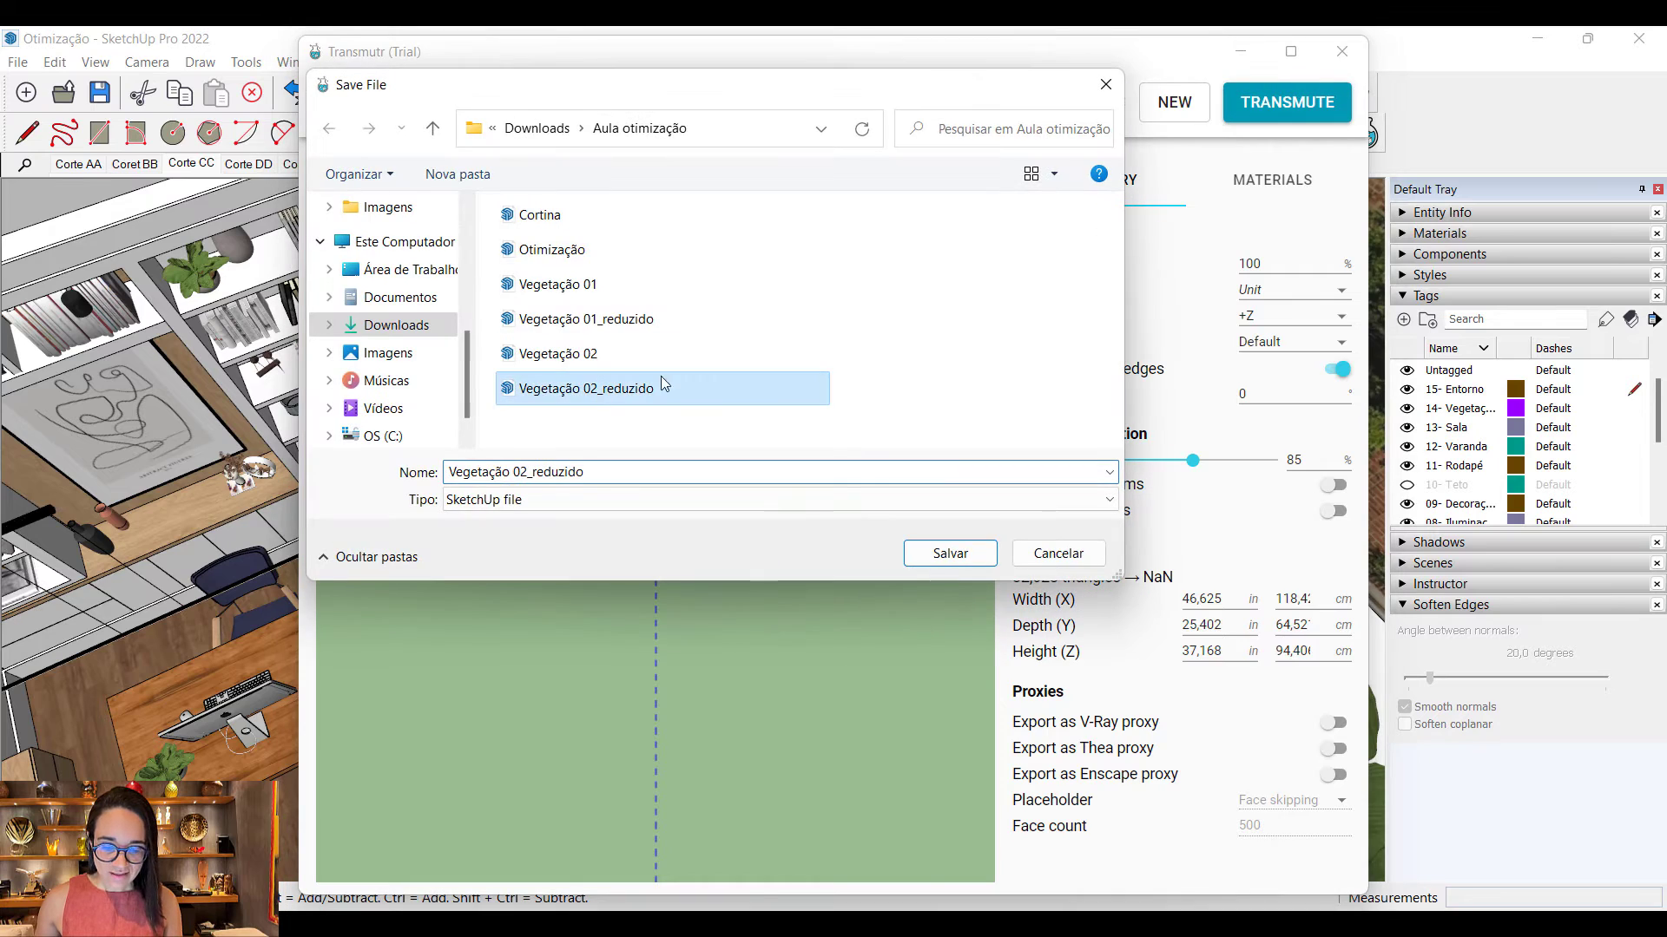
pyautogui.click(948, 553)
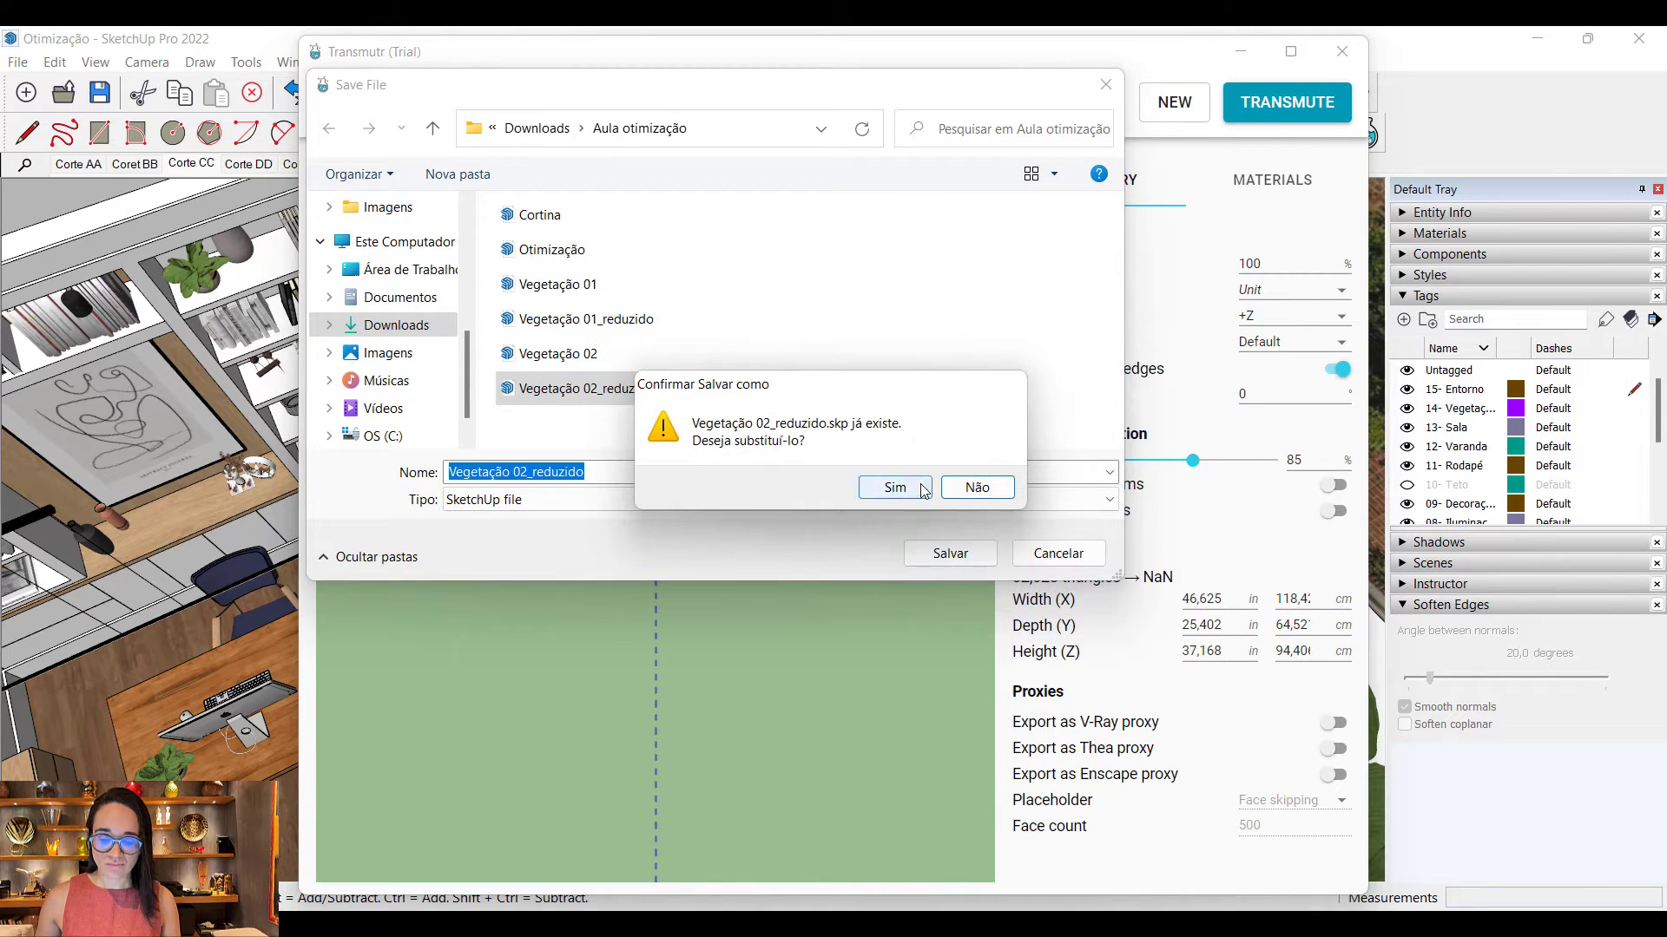
pyautogui.click(907, 487)
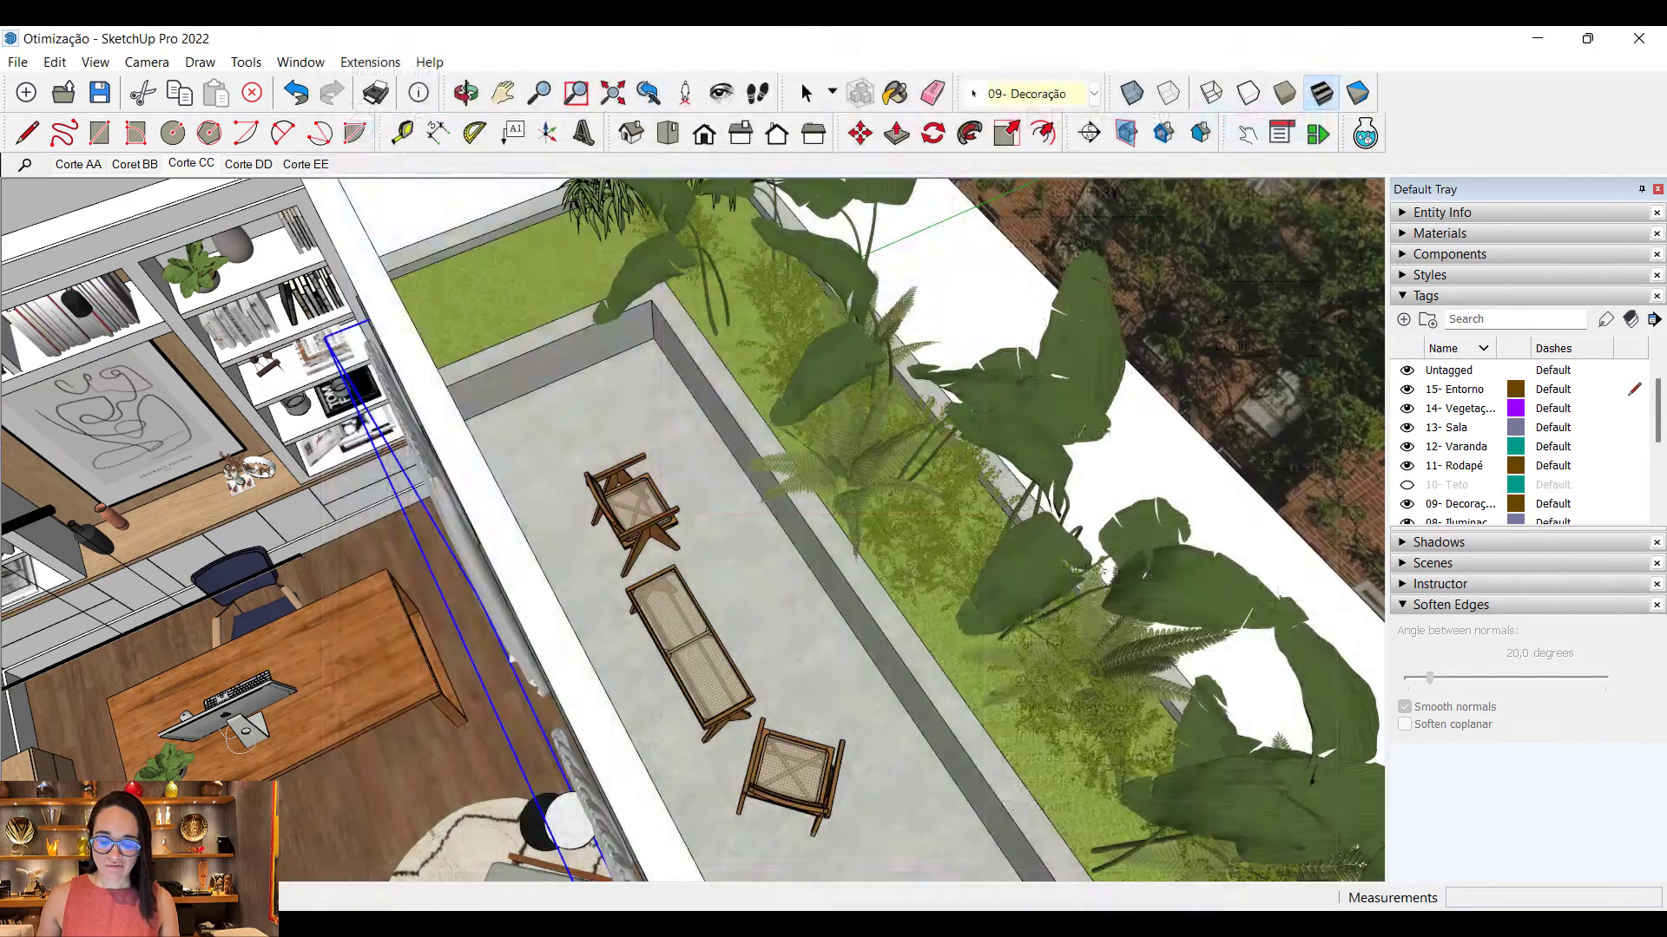
# Step: Compare the file sizes of Vegetação 02 and its replaced reduced version in the folder, and check the Cortina file's size
pyautogui.click(596, 319)
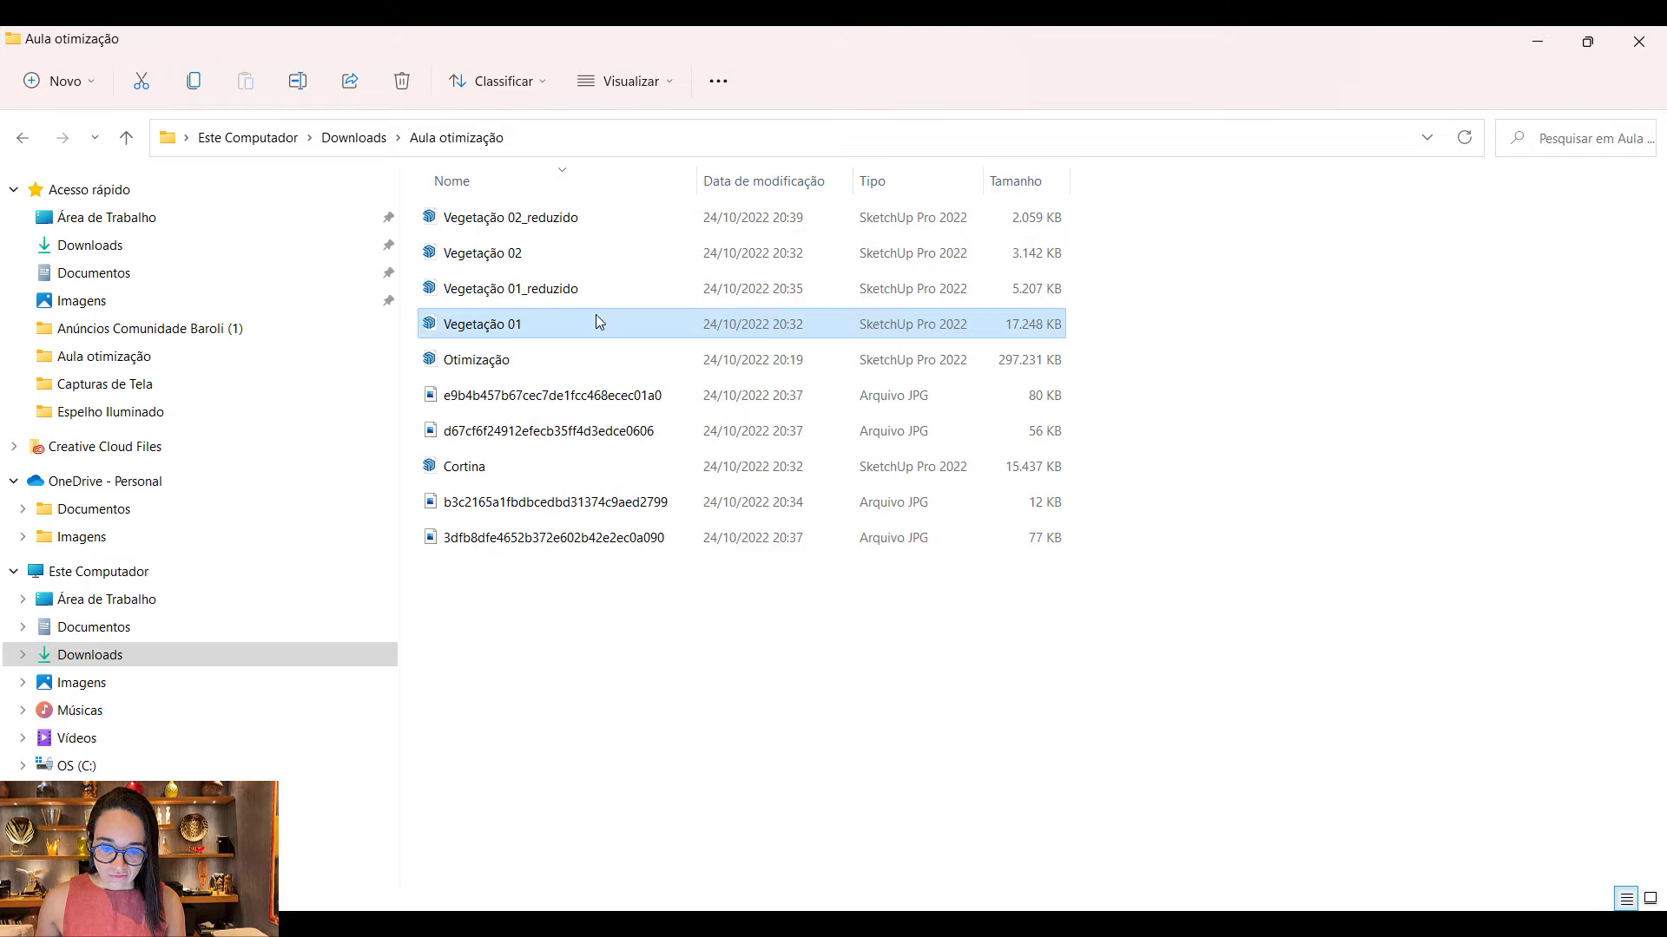
pyautogui.click(596, 284)
pyautogui.click(599, 256)
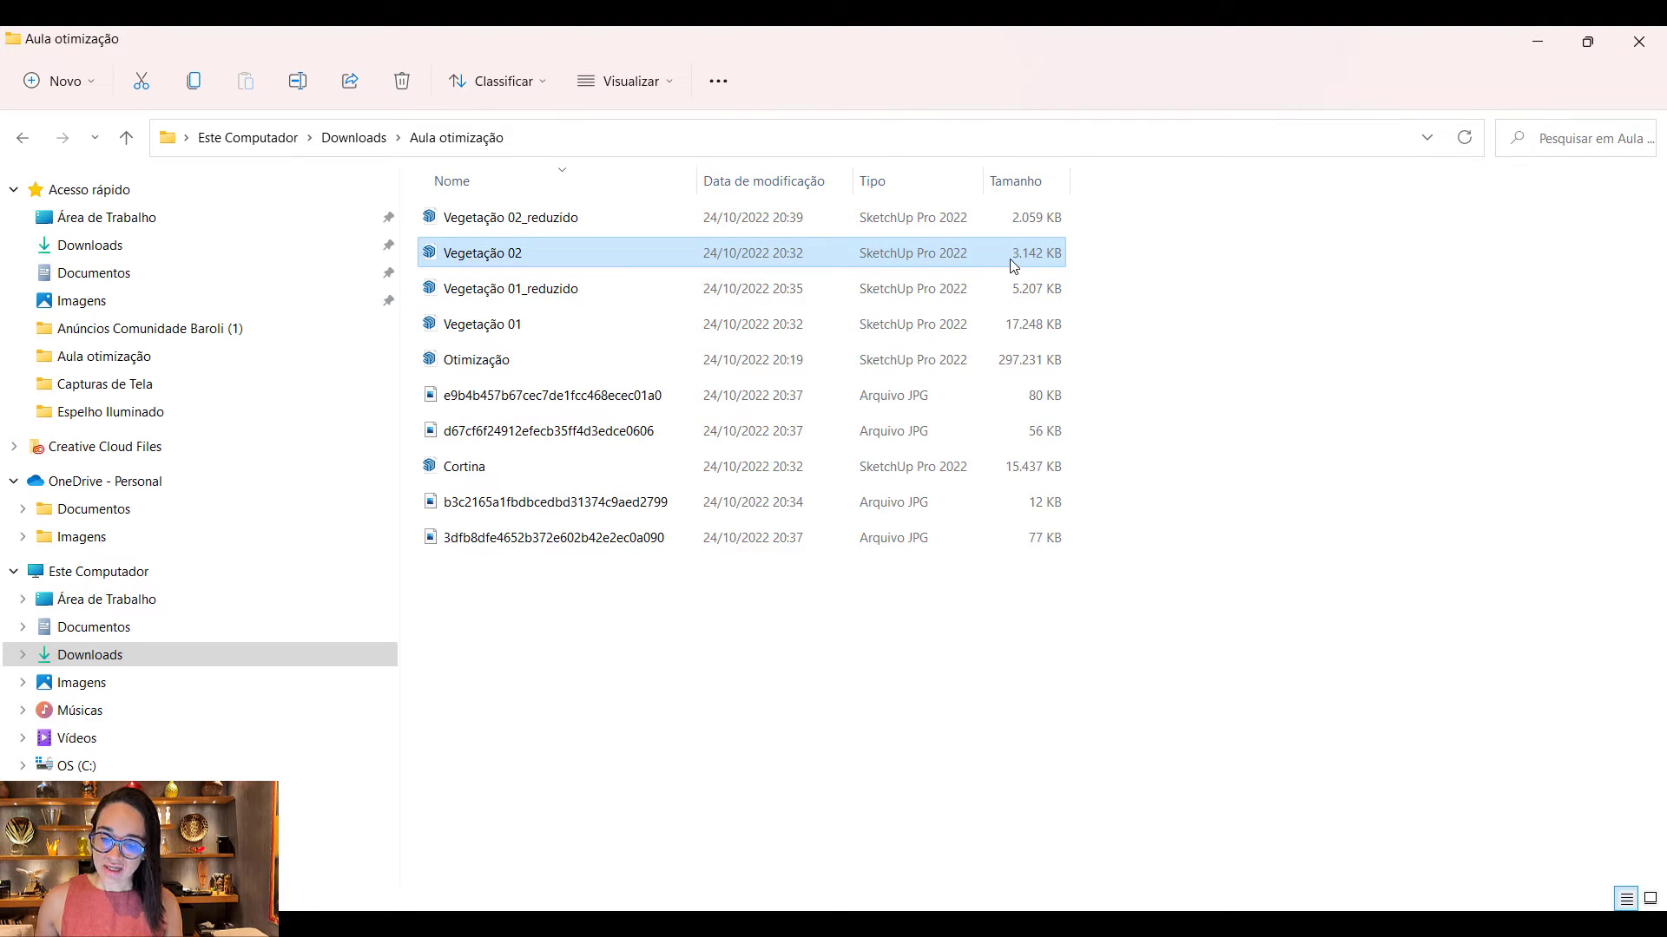
pyautogui.click(1031, 222)
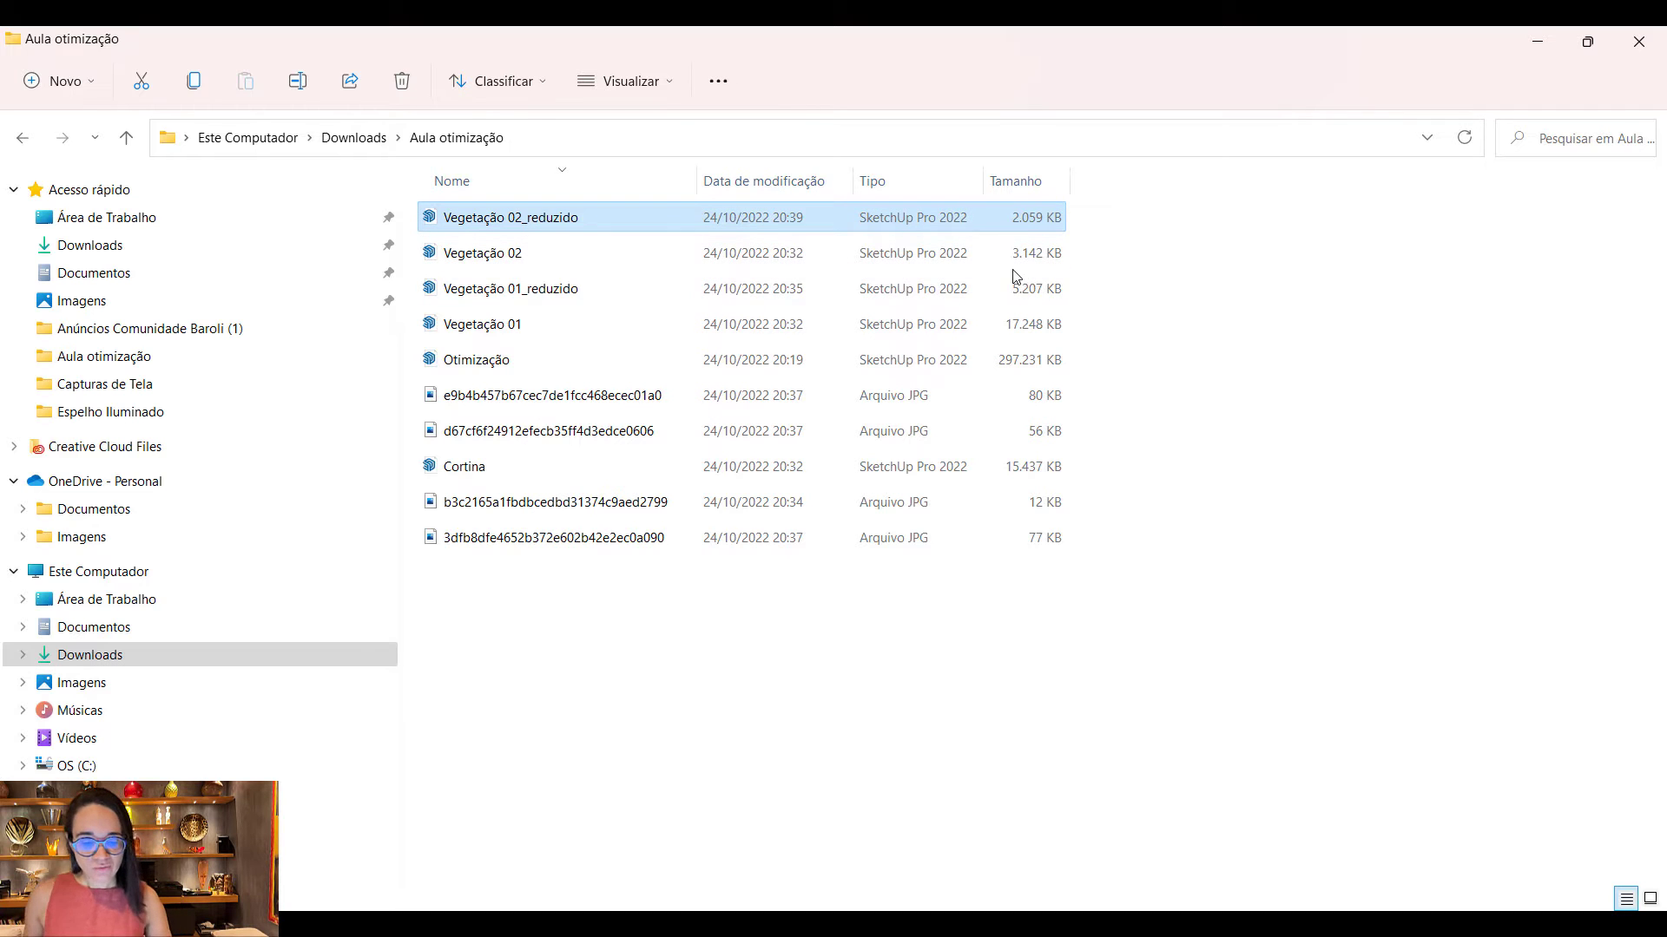
pyautogui.click(677, 467)
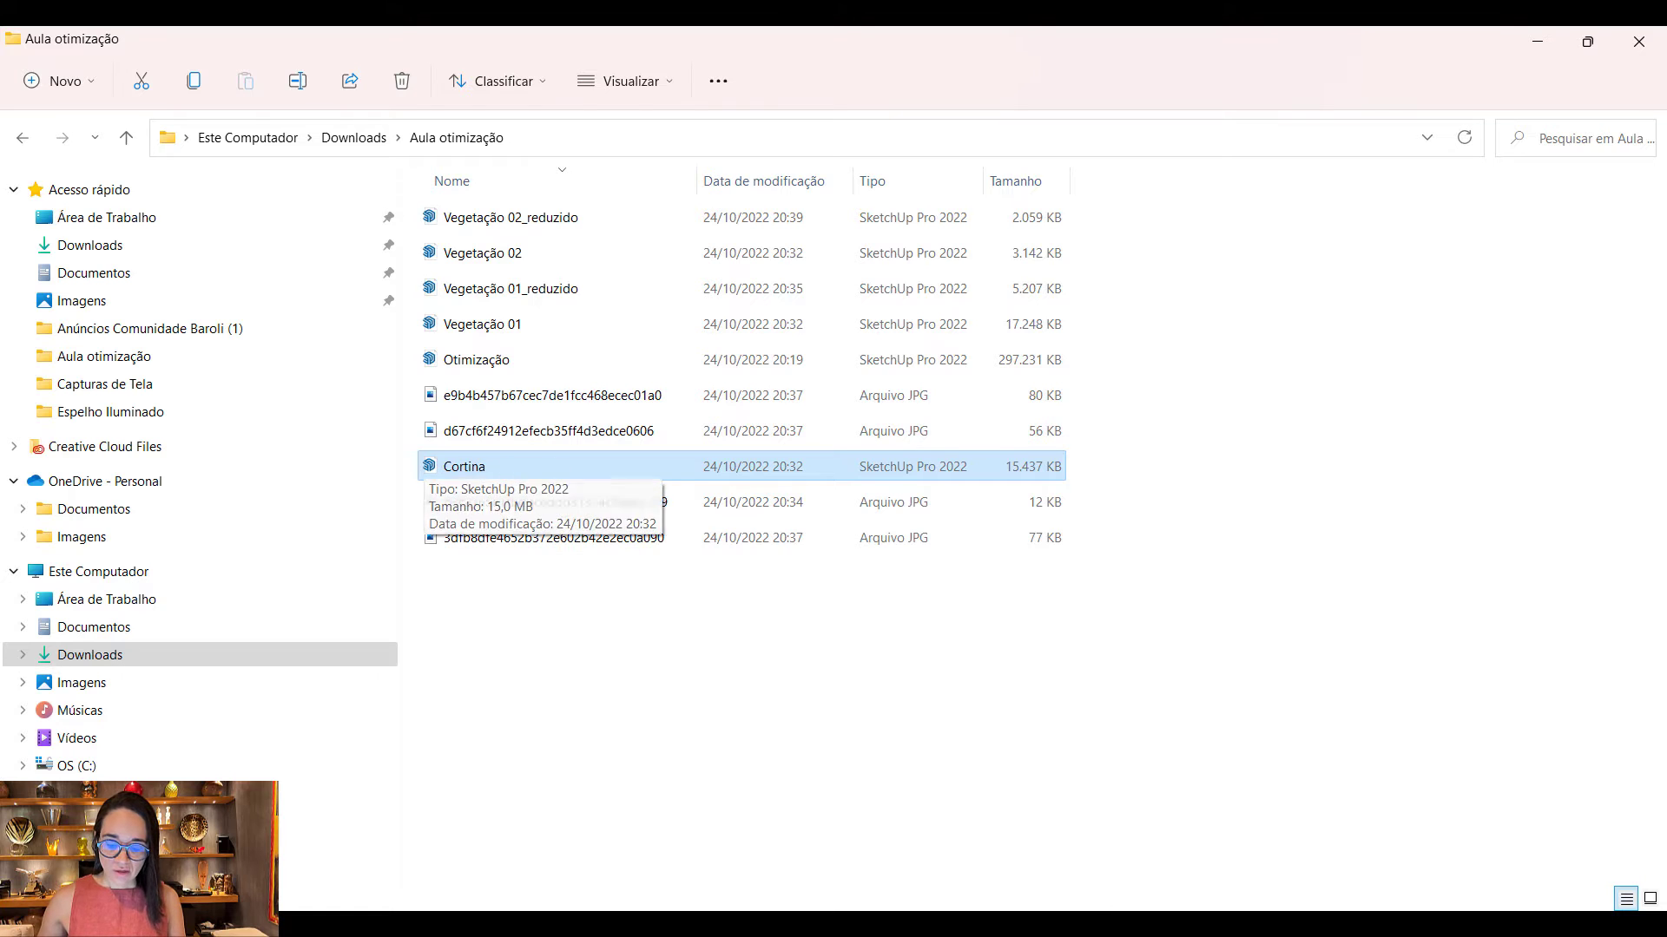
# Step: Return to SketchUp, launch Transmutr and load the Cortina file
pyautogui.hotkey('alt', 'Tab')
pyautogui.click(1366, 135)
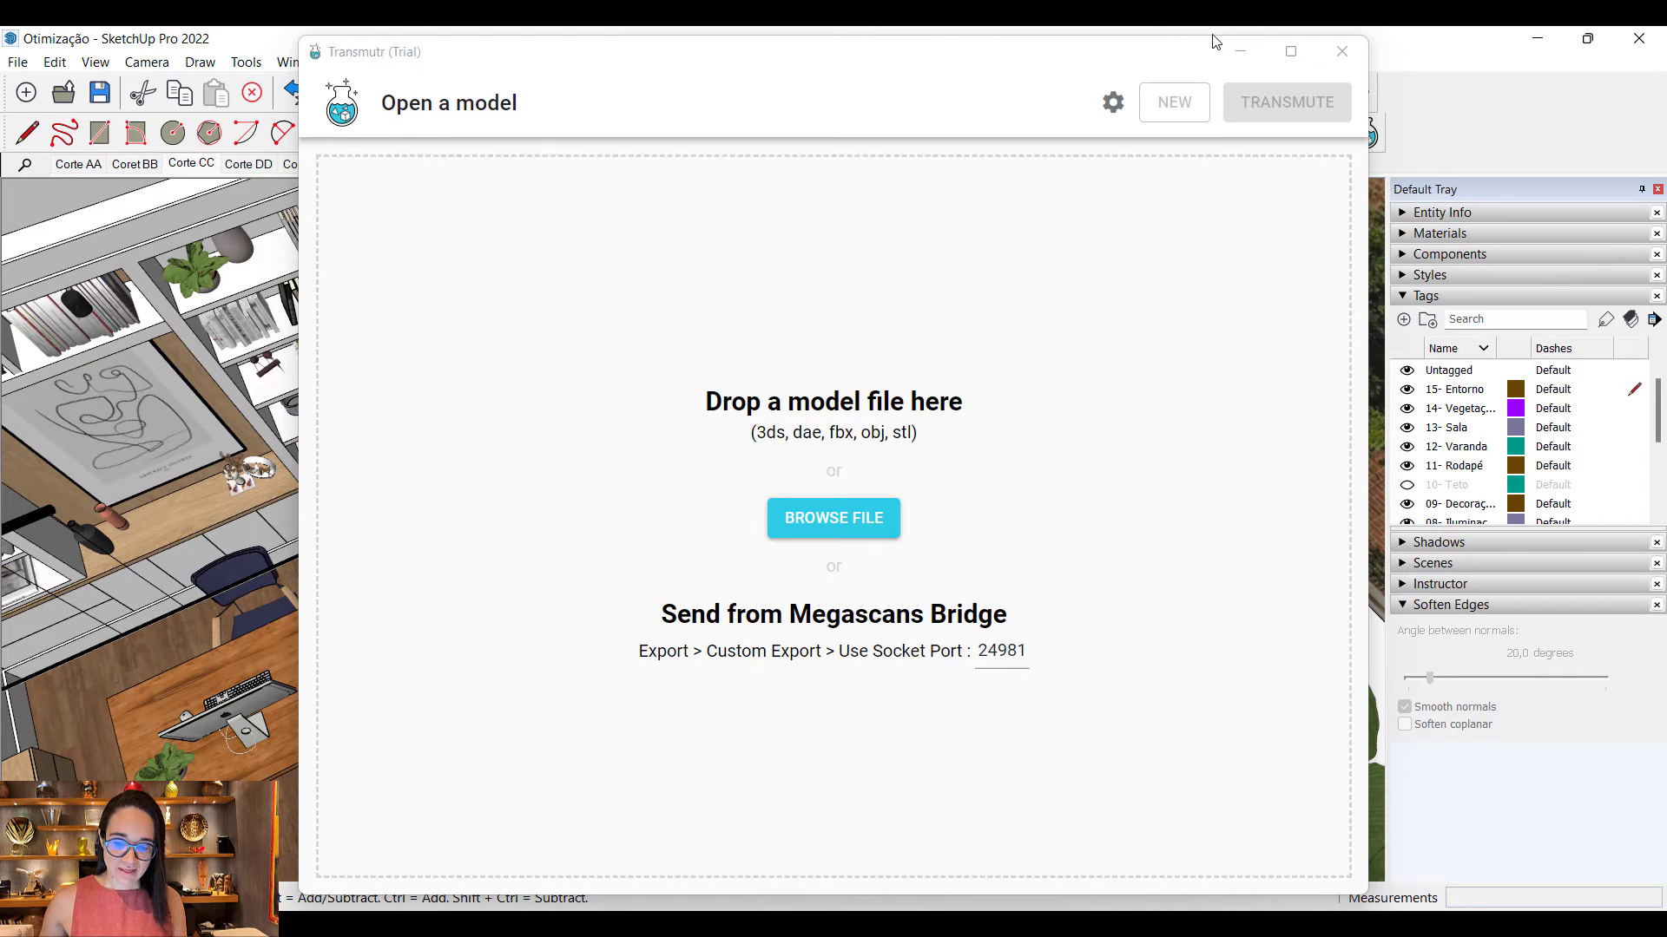
pyautogui.click(859, 527)
pyautogui.click(555, 217)
pyautogui.click(949, 553)
# Step: Set the curtain's mesh simplification to 89% and transmute it, saving the result as Cortina_reduzido
pyautogui.click(1293, 460)
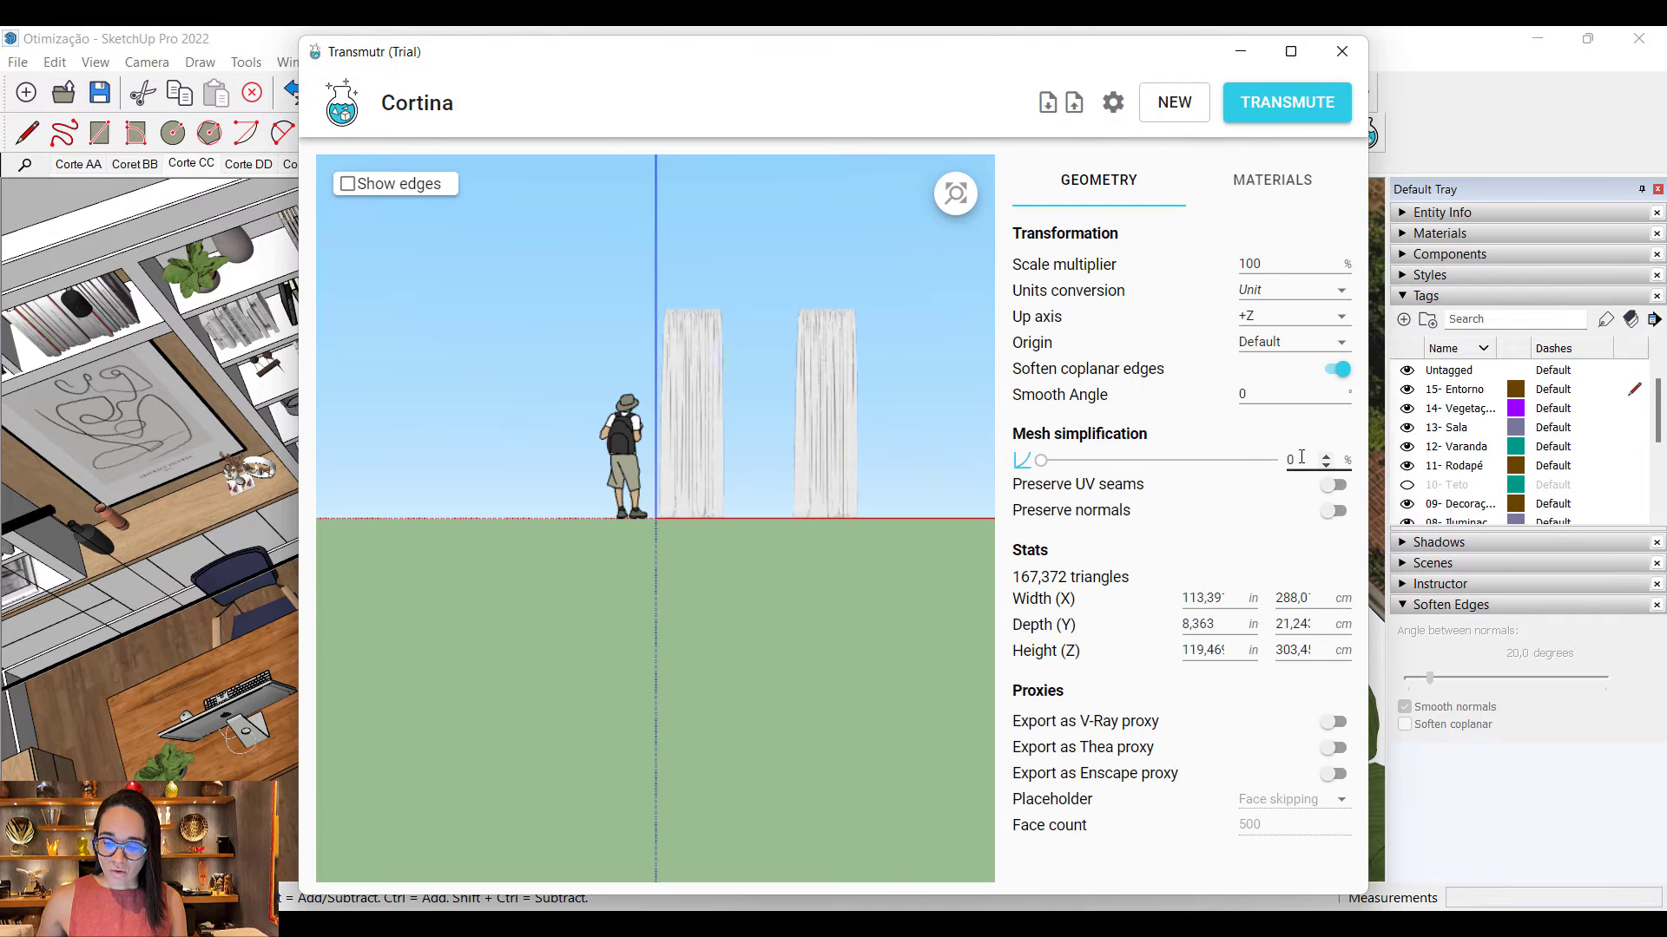
pyautogui.write('89')
pyautogui.press('Return')
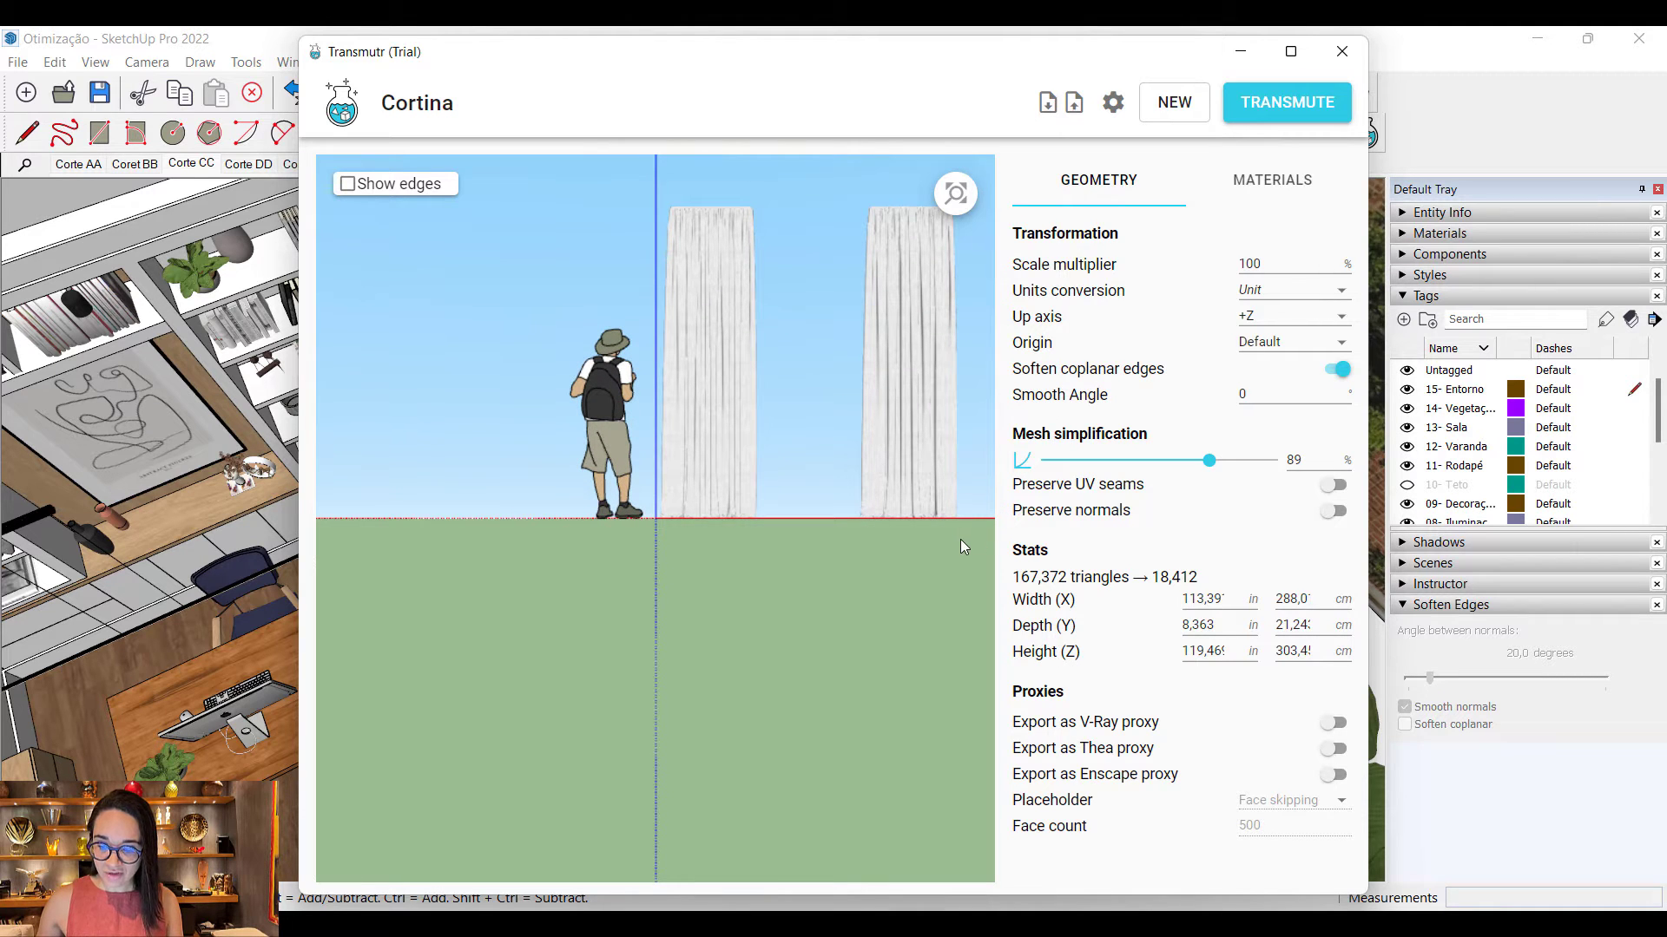
pyautogui.click(1276, 104)
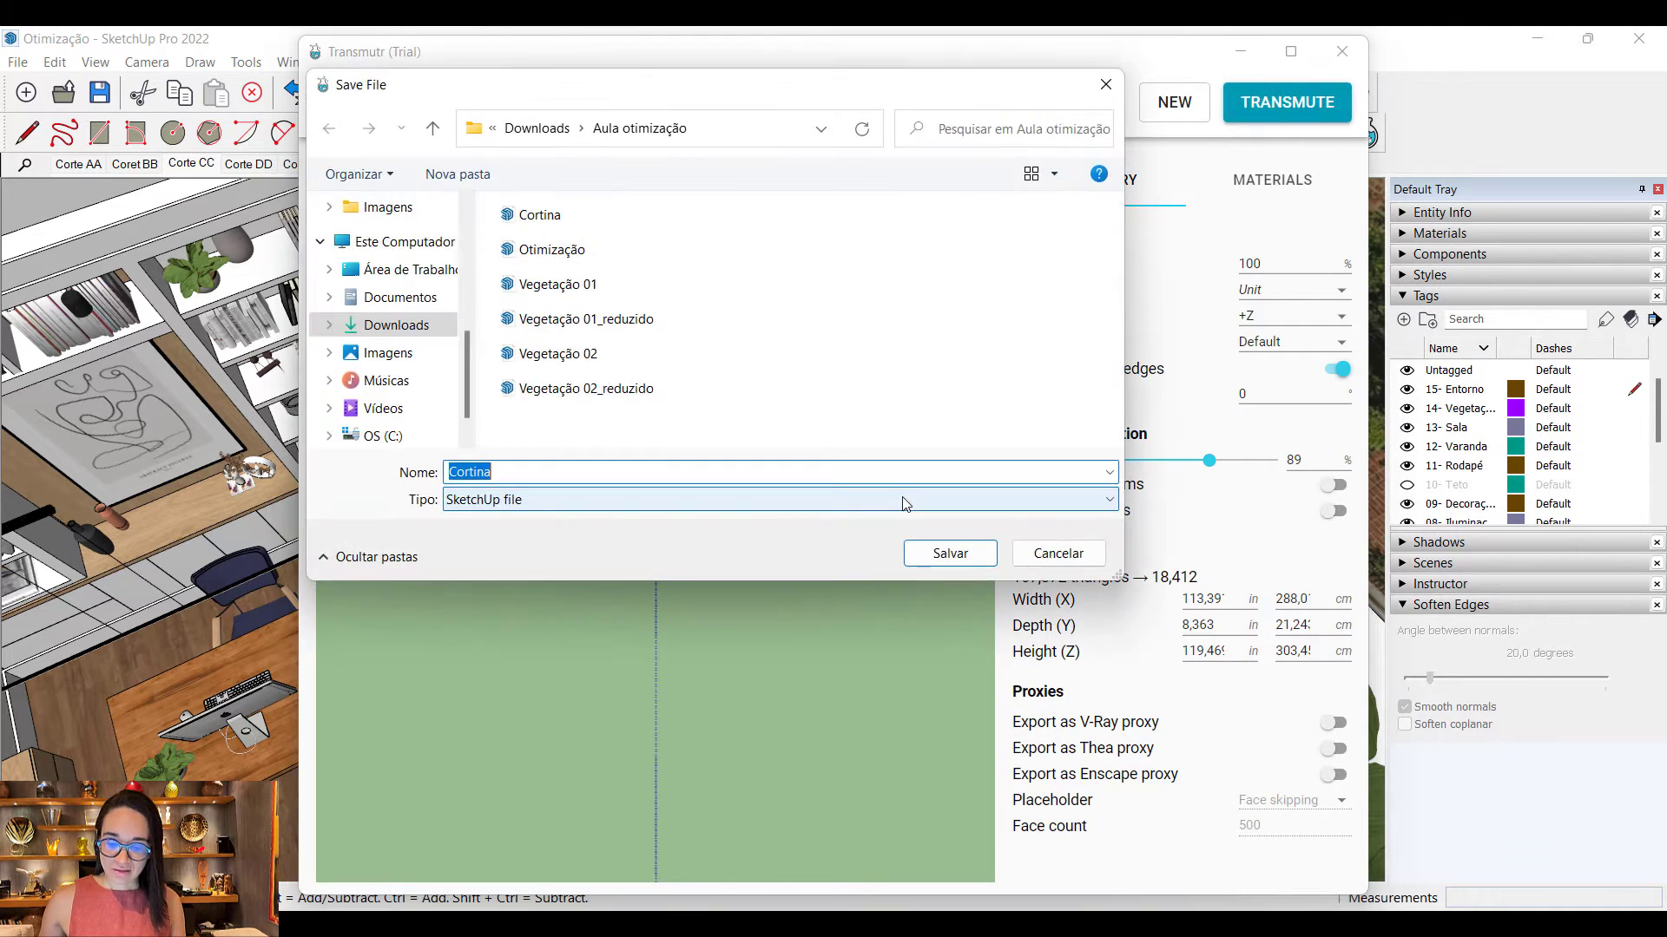
pyautogui.click(589, 473)
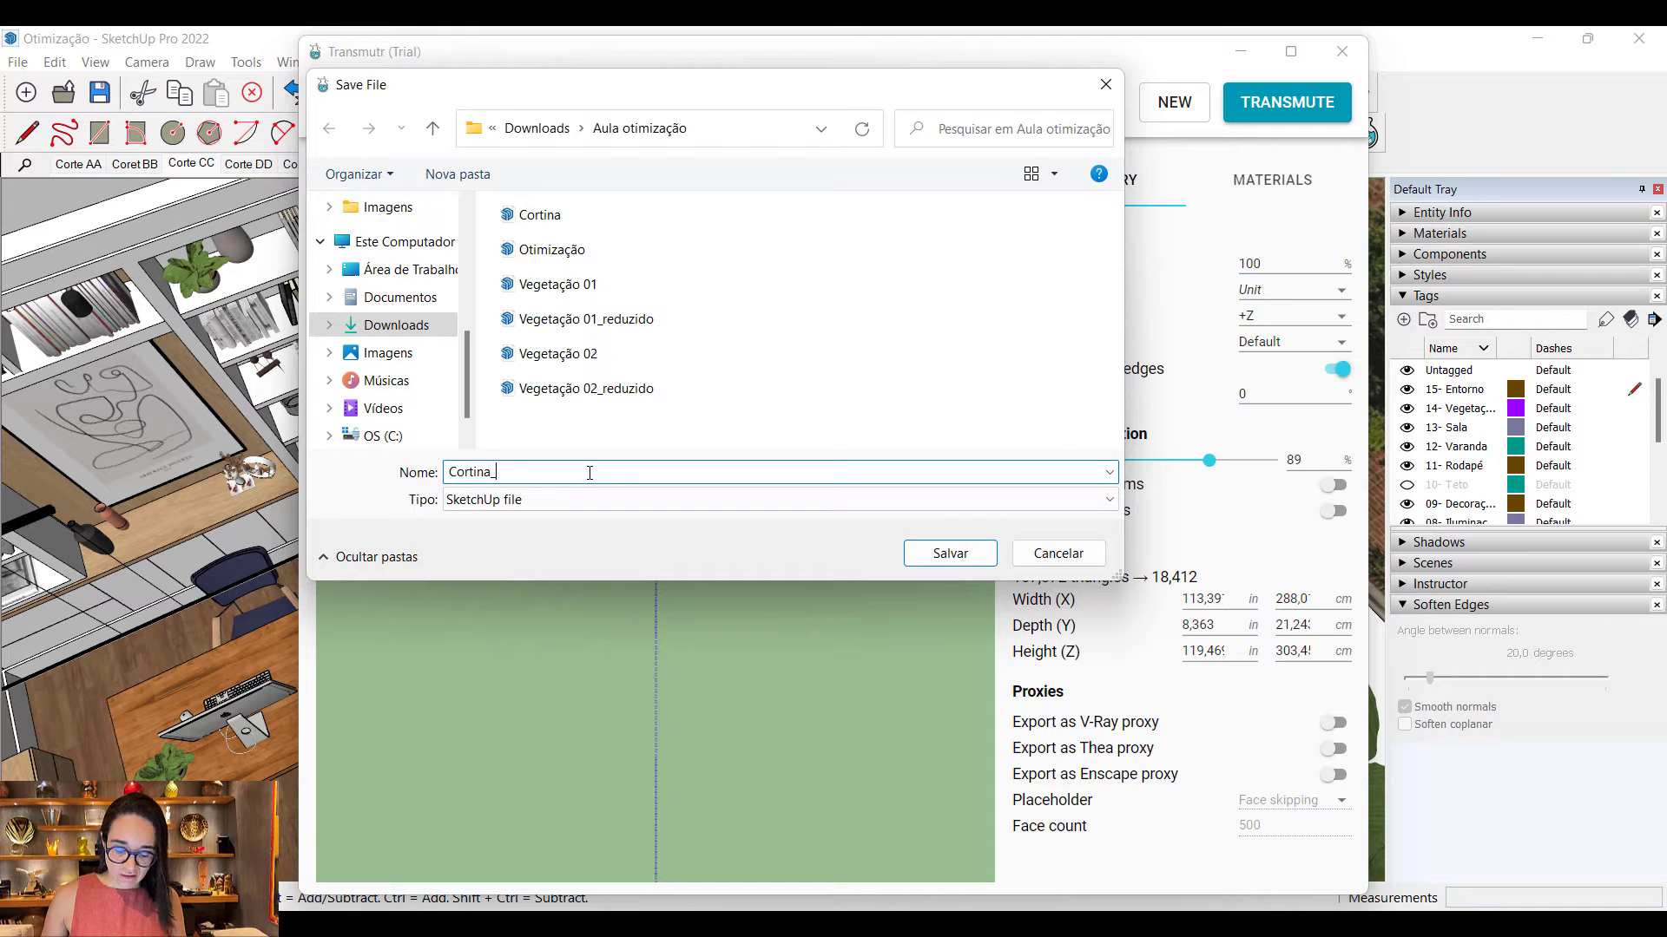
pyautogui.click(930, 558)
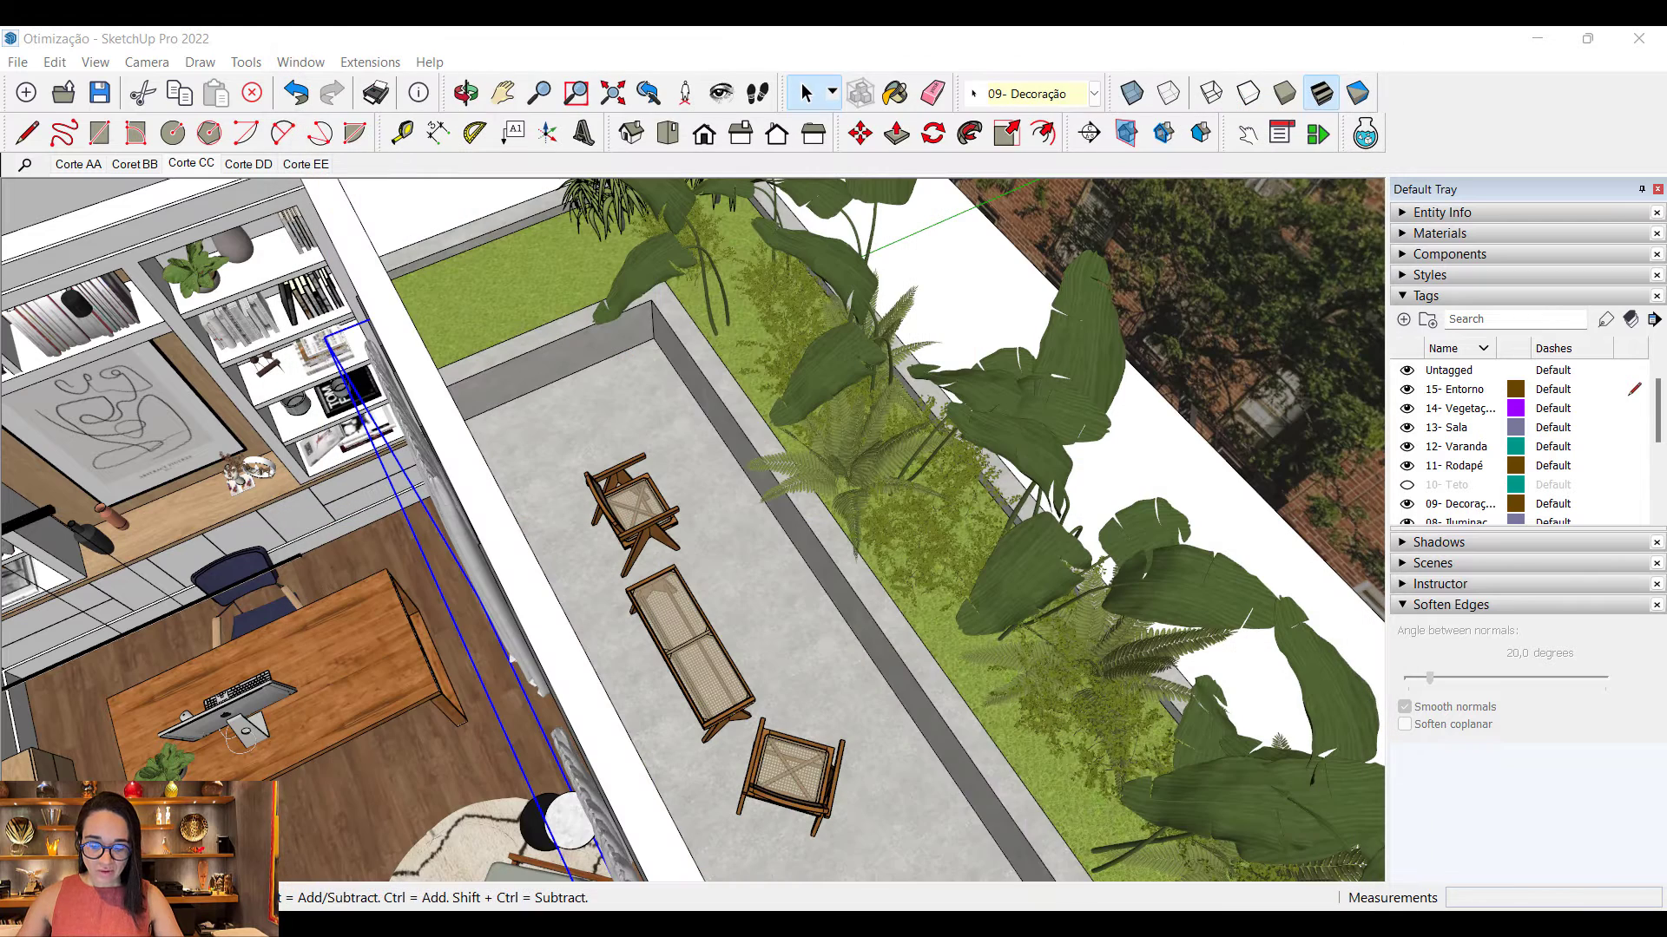
# Step: Compare the file sizes of Cortina and Cortina_reduzido in the folder, and try pasting the curtain into the SketchUp model
pyautogui.click(955, 922)
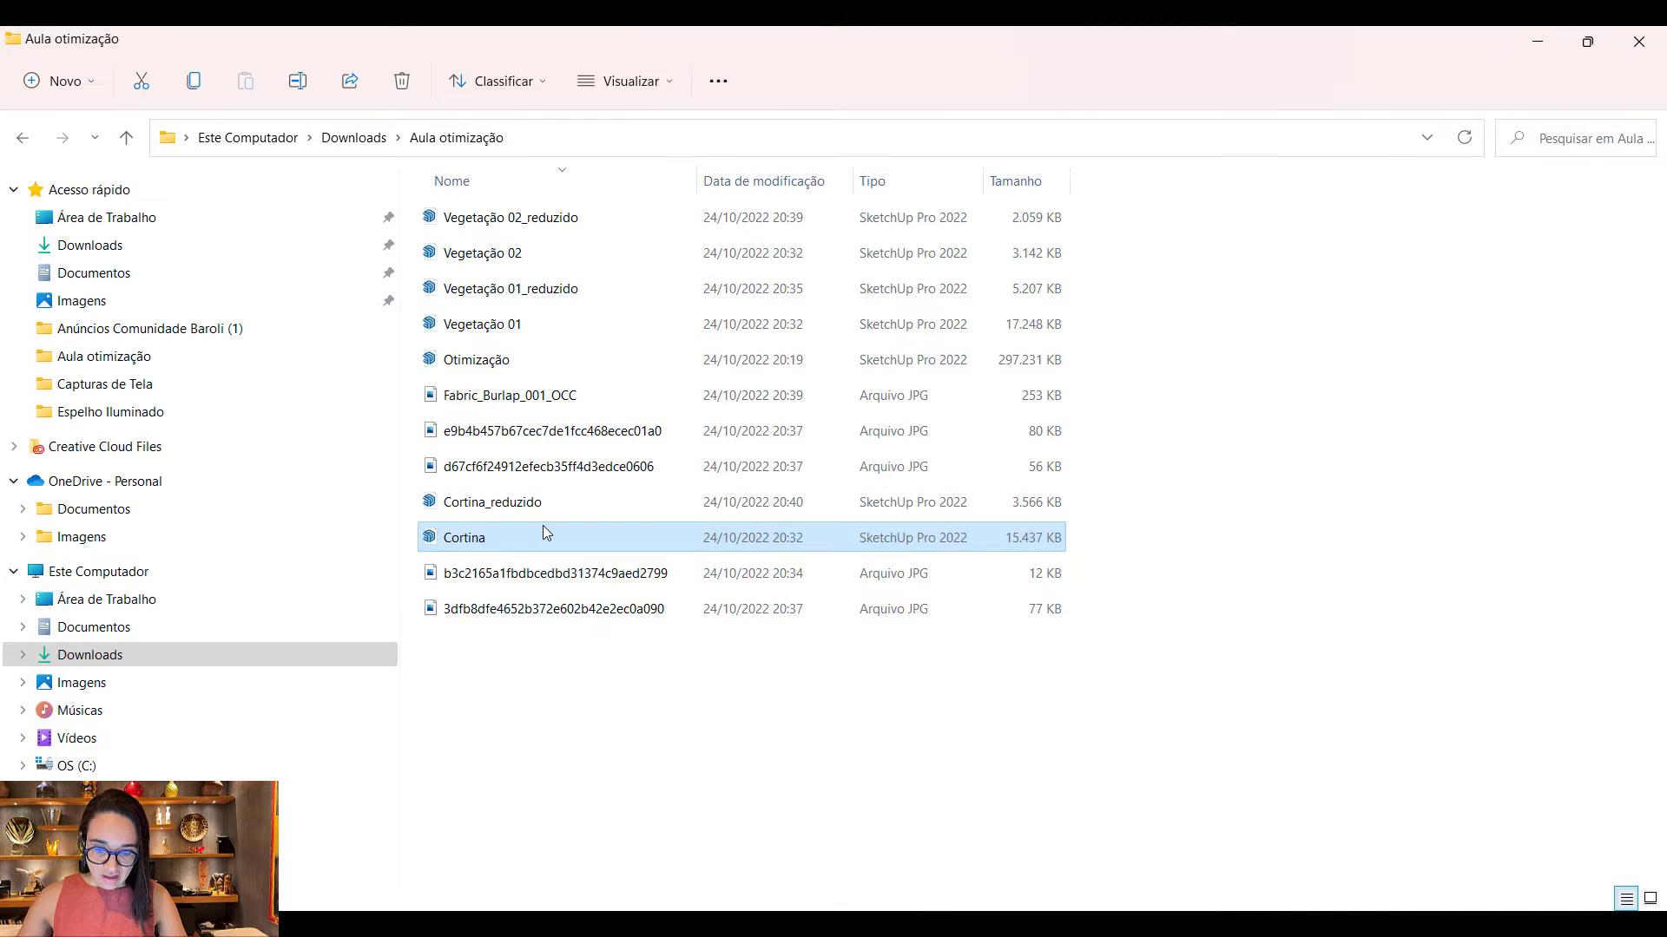
pyautogui.click(1027, 510)
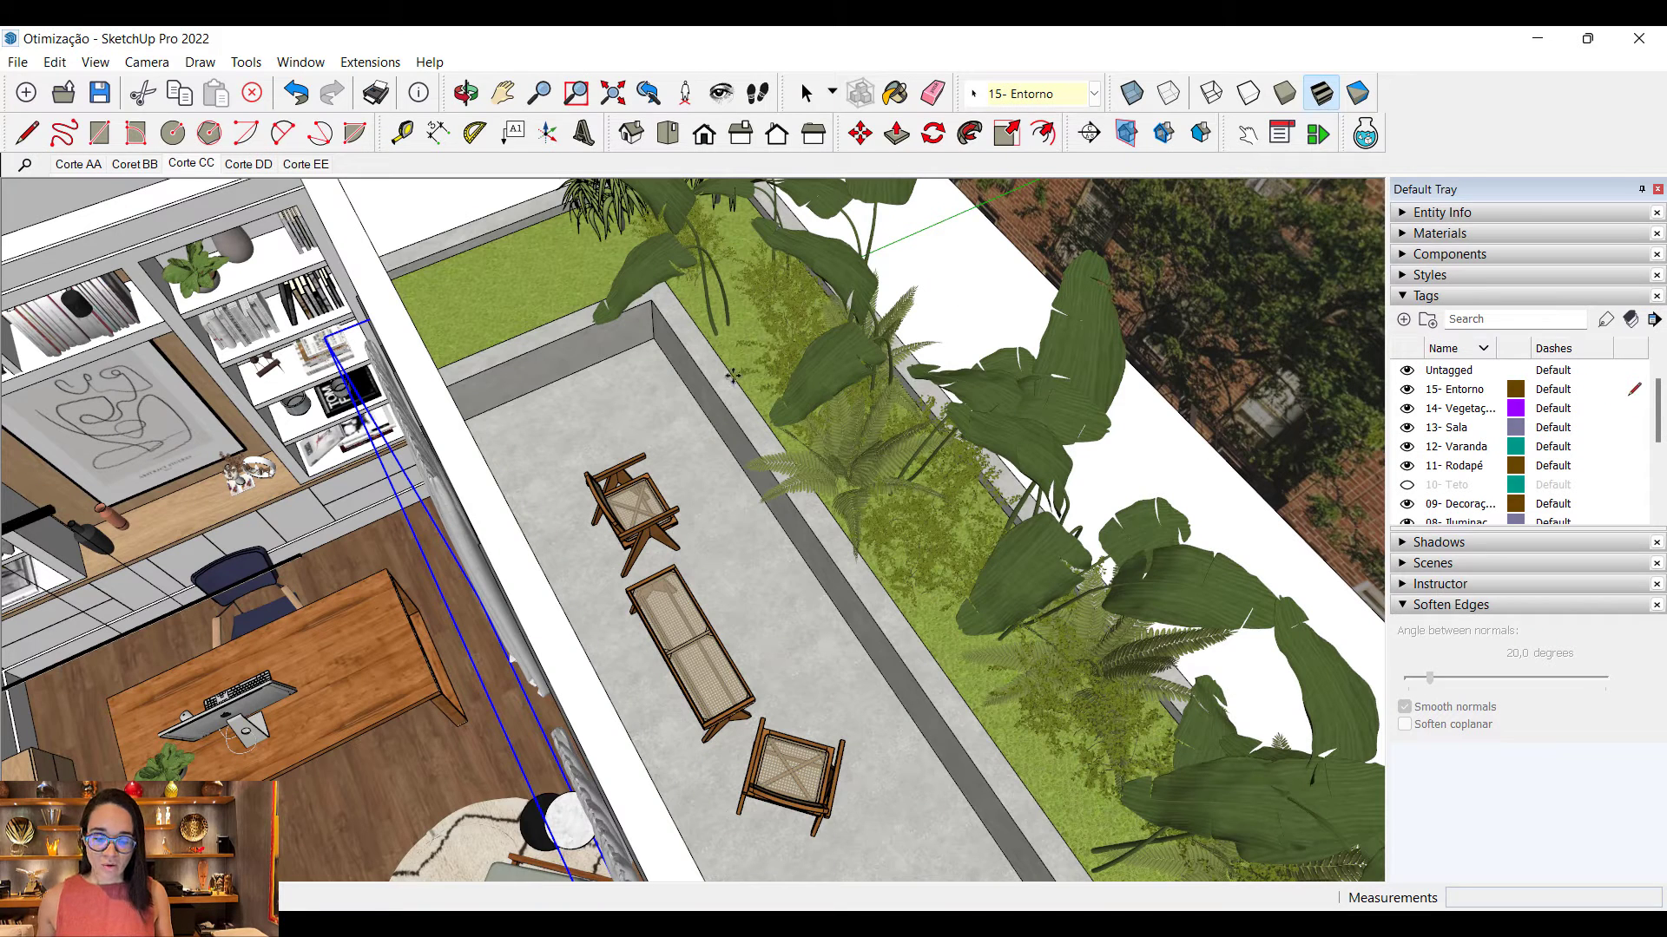
pyautogui.hotkey('ctrl', 'v')
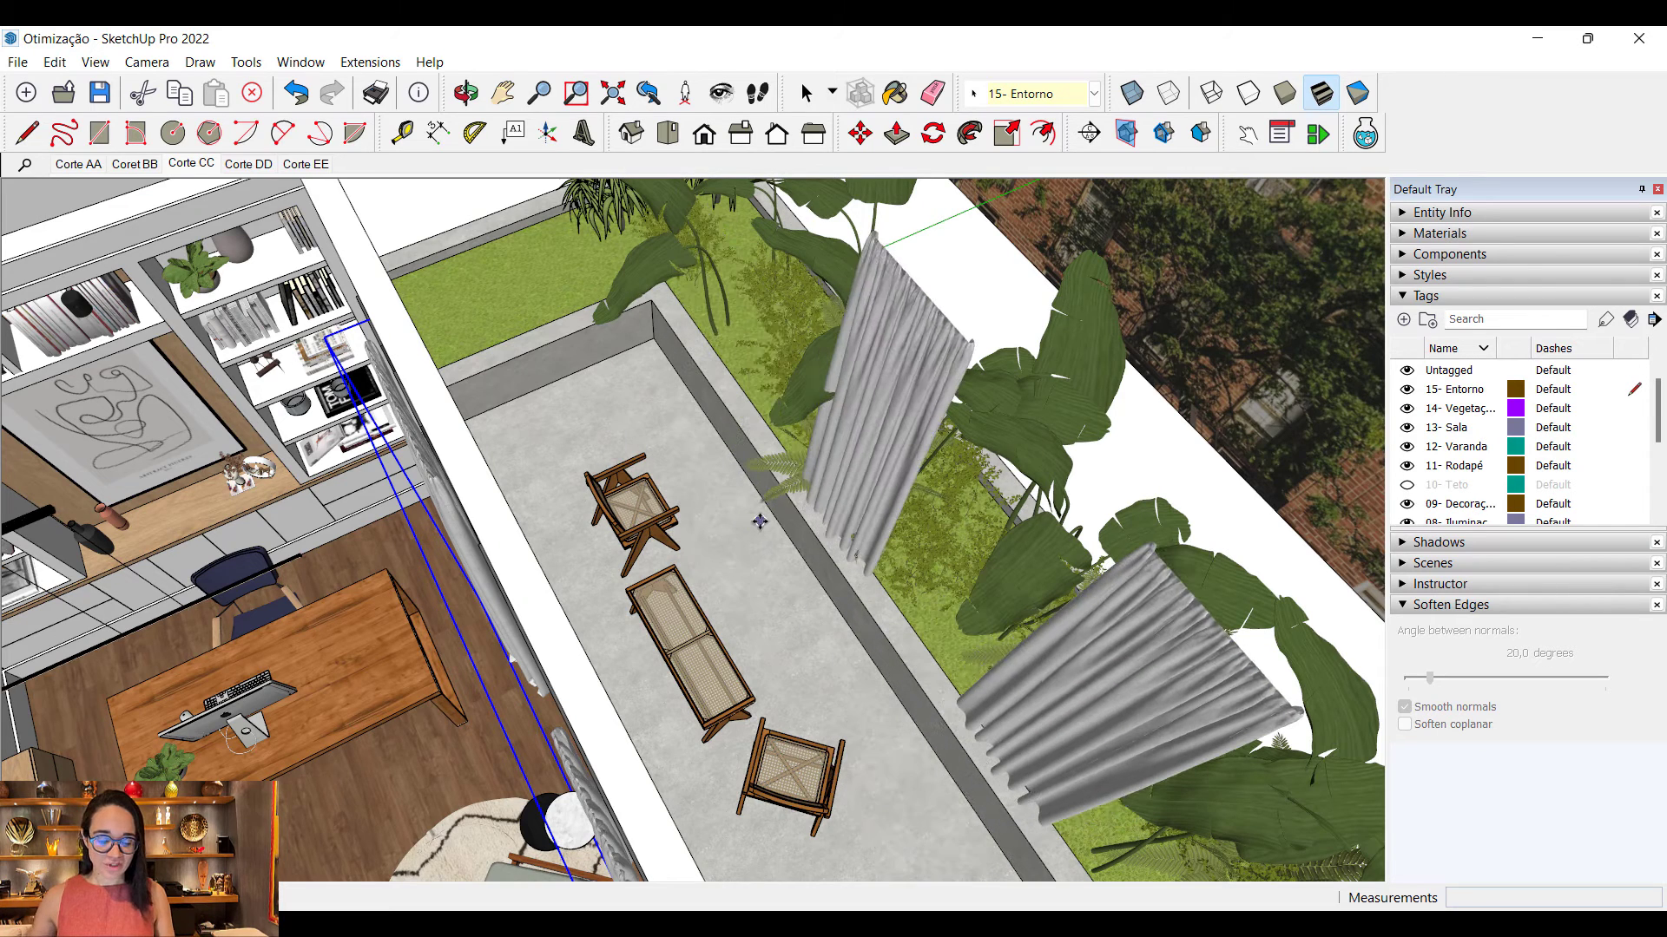
pyautogui.press('Escape')
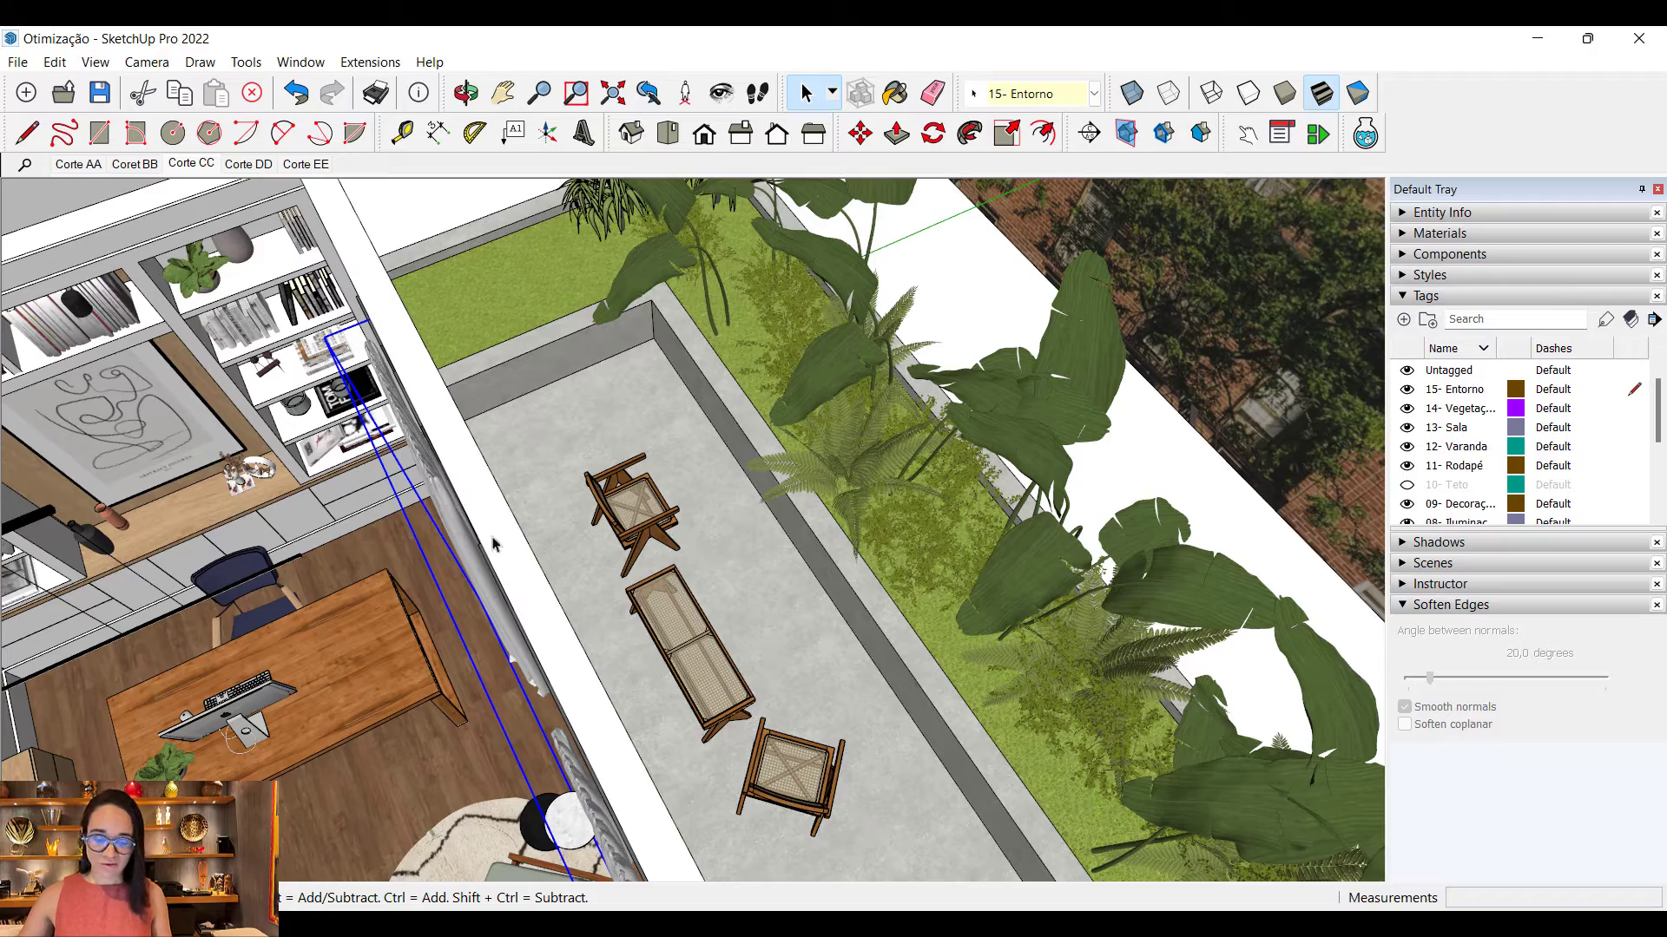
# Step: Reload the selected curtain component in the room from the Cortina_reduzido file
pyautogui.moveTo(449, 622); pyautogui.dragTo(486, 695, button='middle')
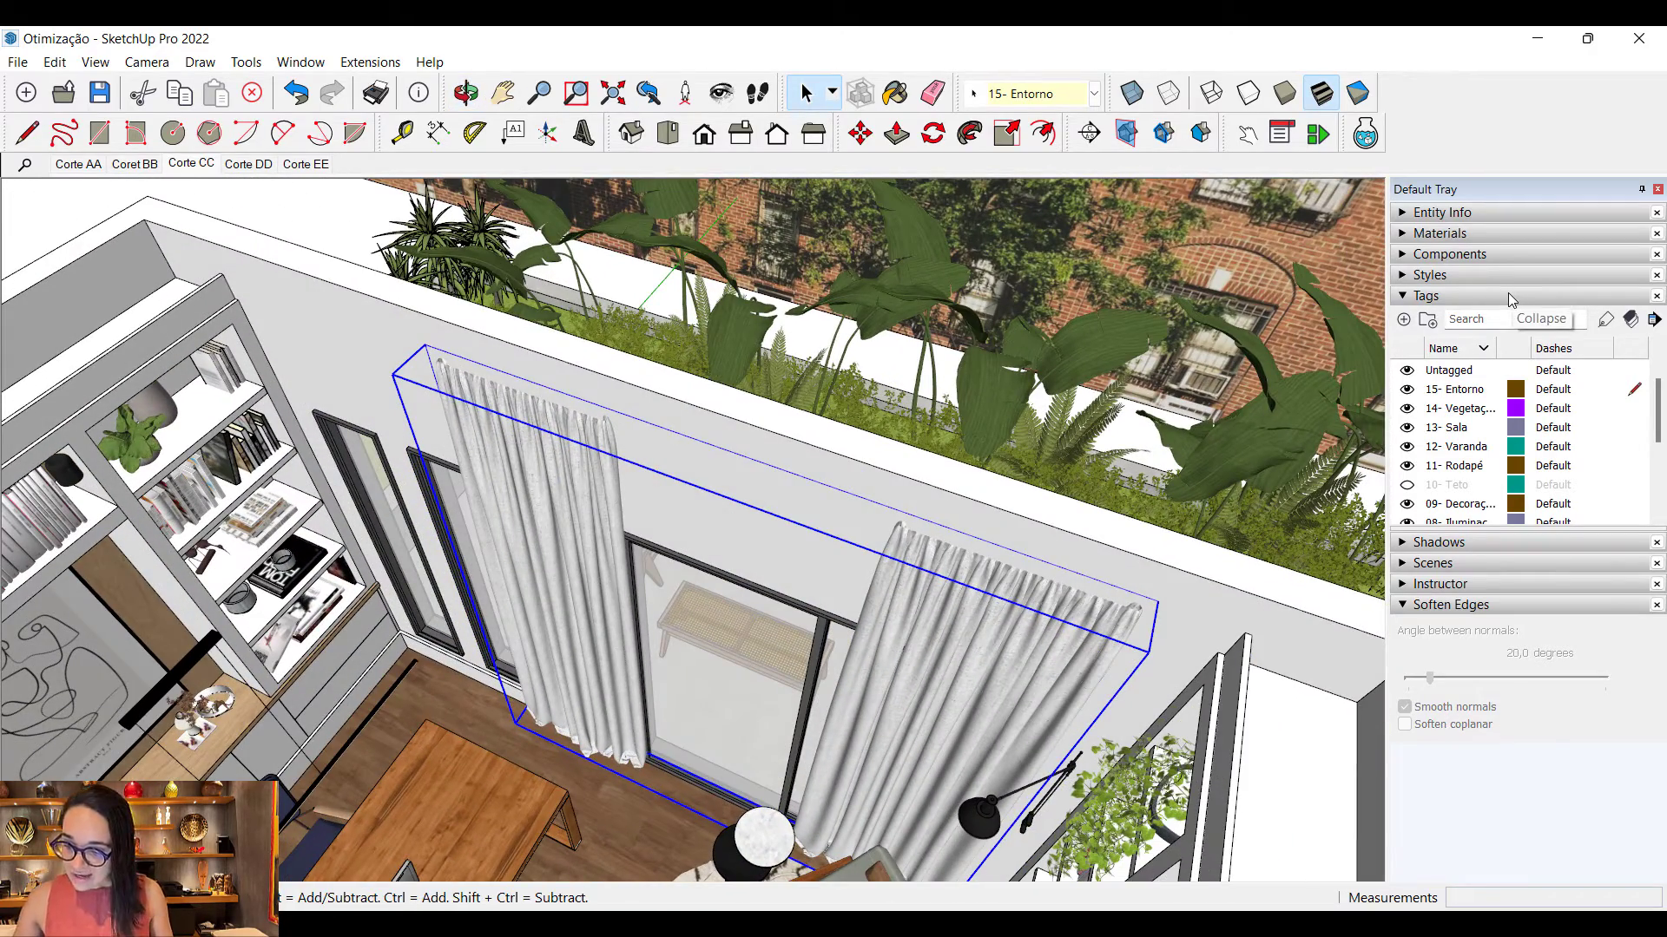
pyautogui.click(1512, 298)
pyautogui.rightClick(934, 605)
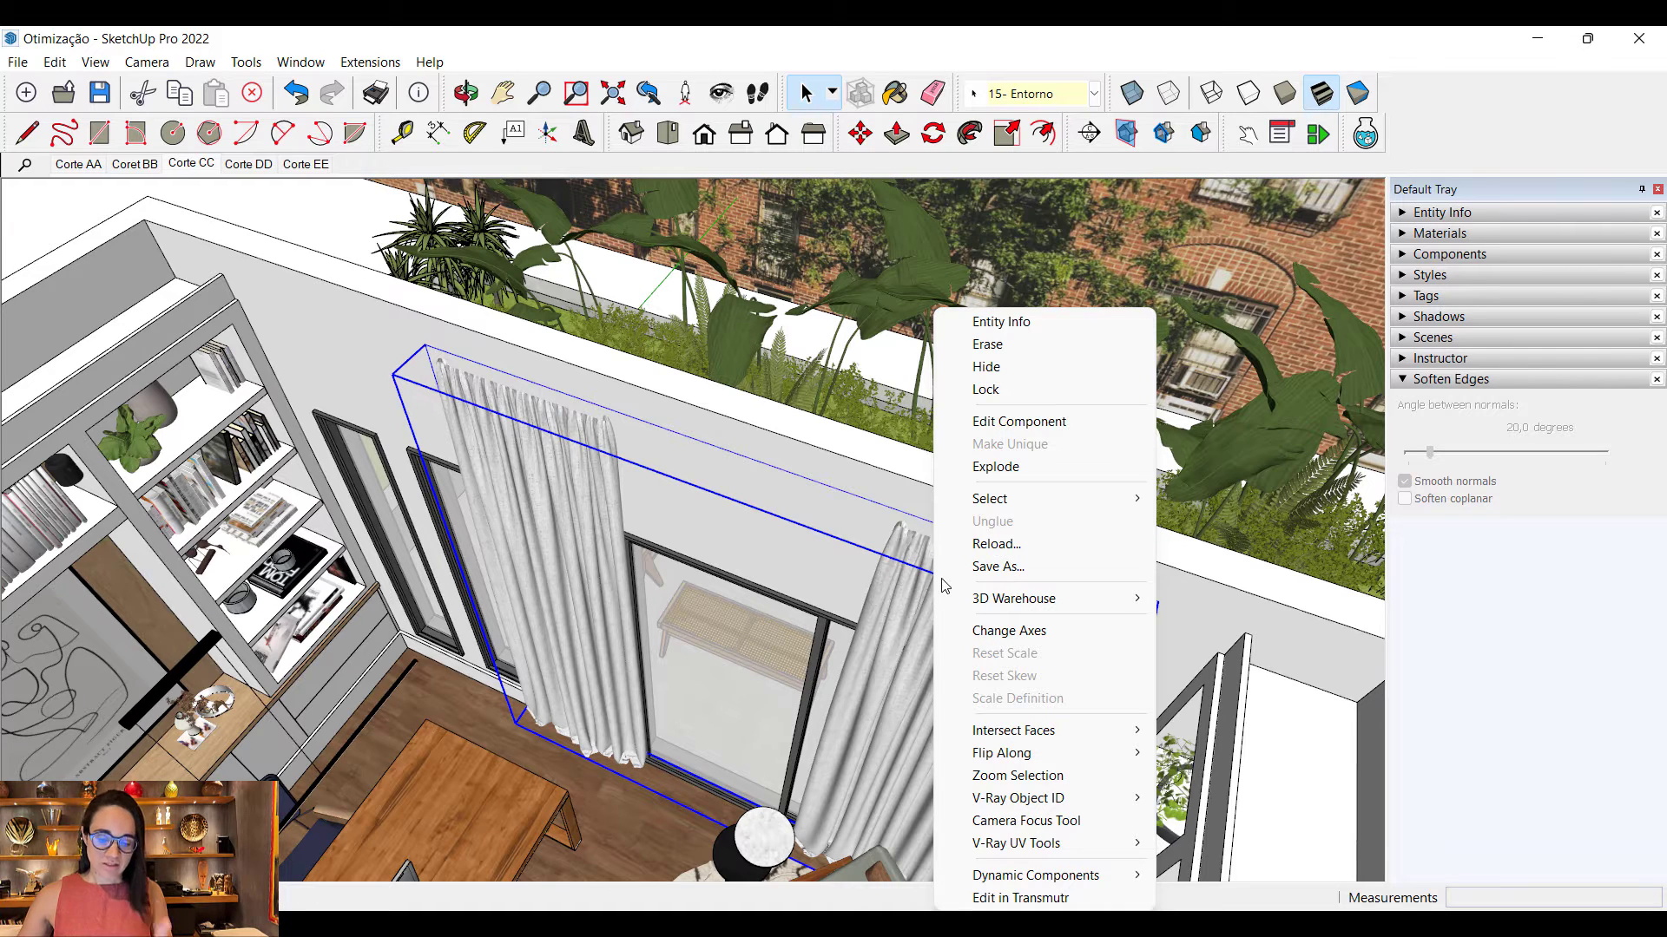
pyautogui.click(995, 545)
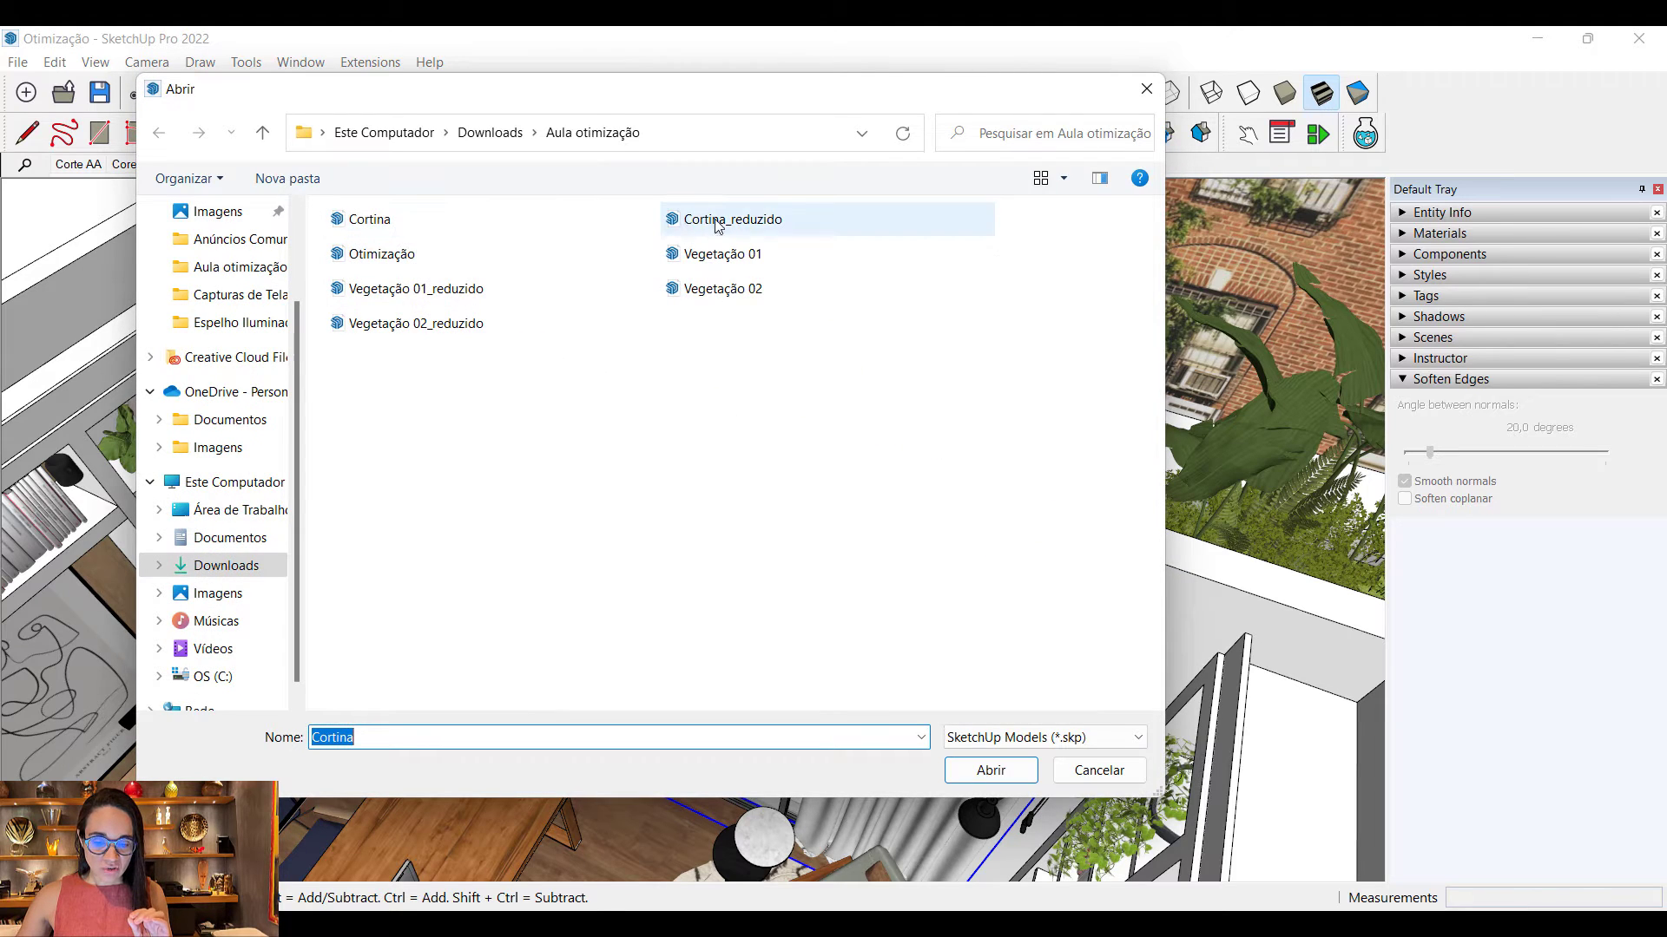
pyautogui.click(686, 228)
pyautogui.click(981, 768)
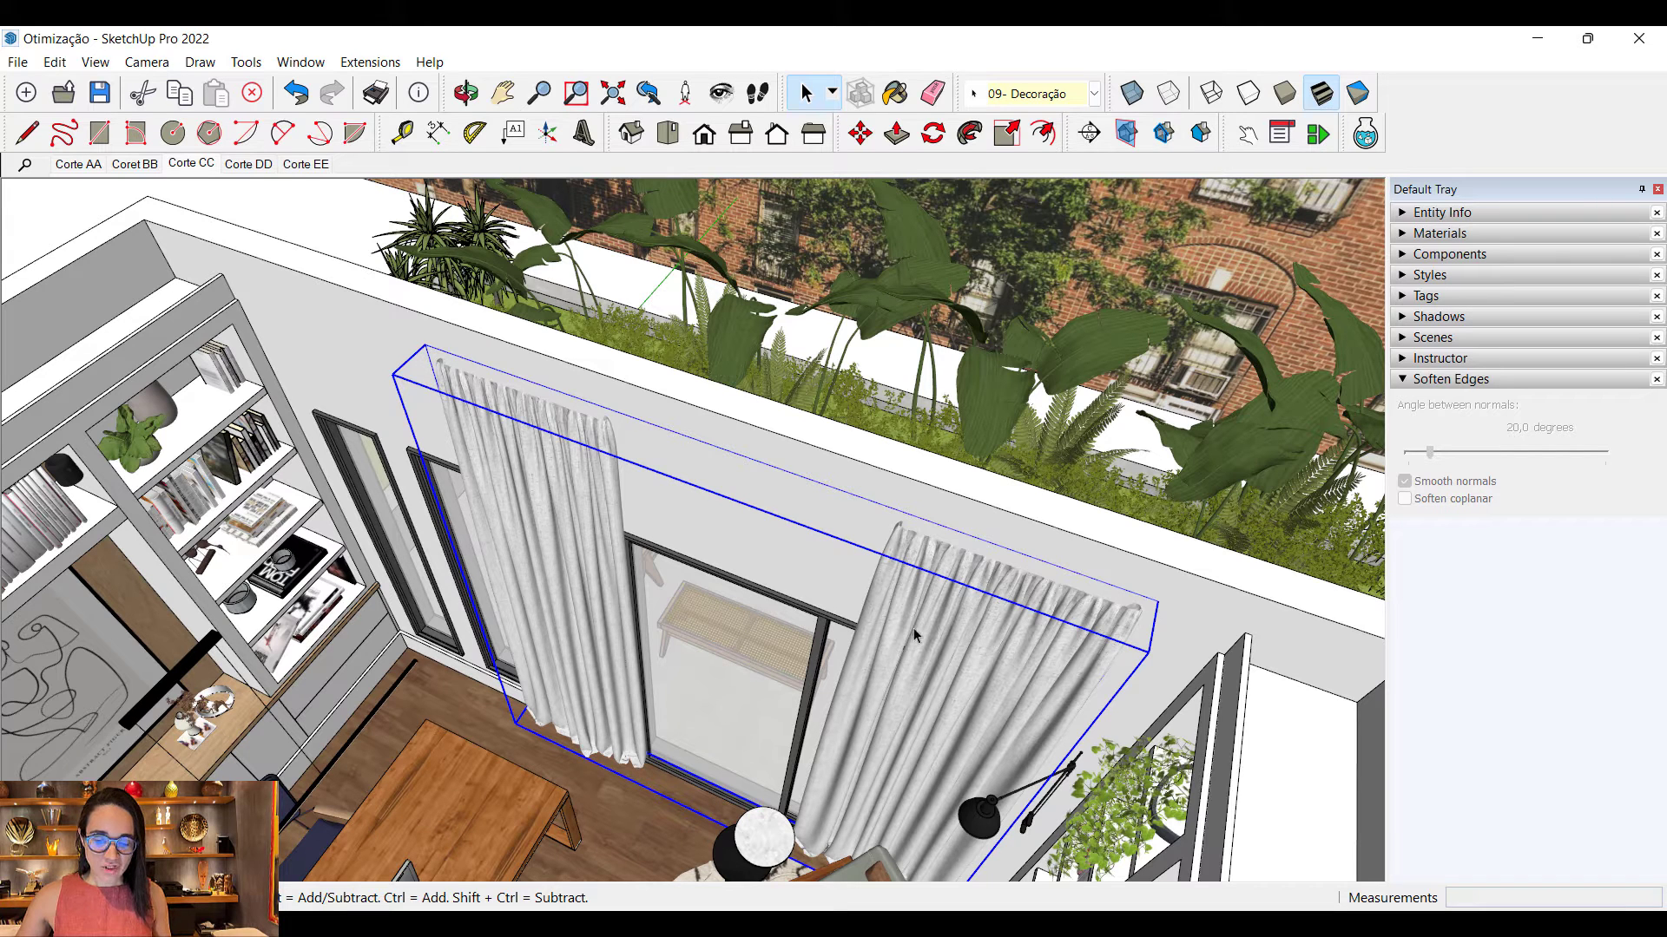
# Step: Browse the in-model component collection down to its end for the vegetation components
pyautogui.click(1475, 295)
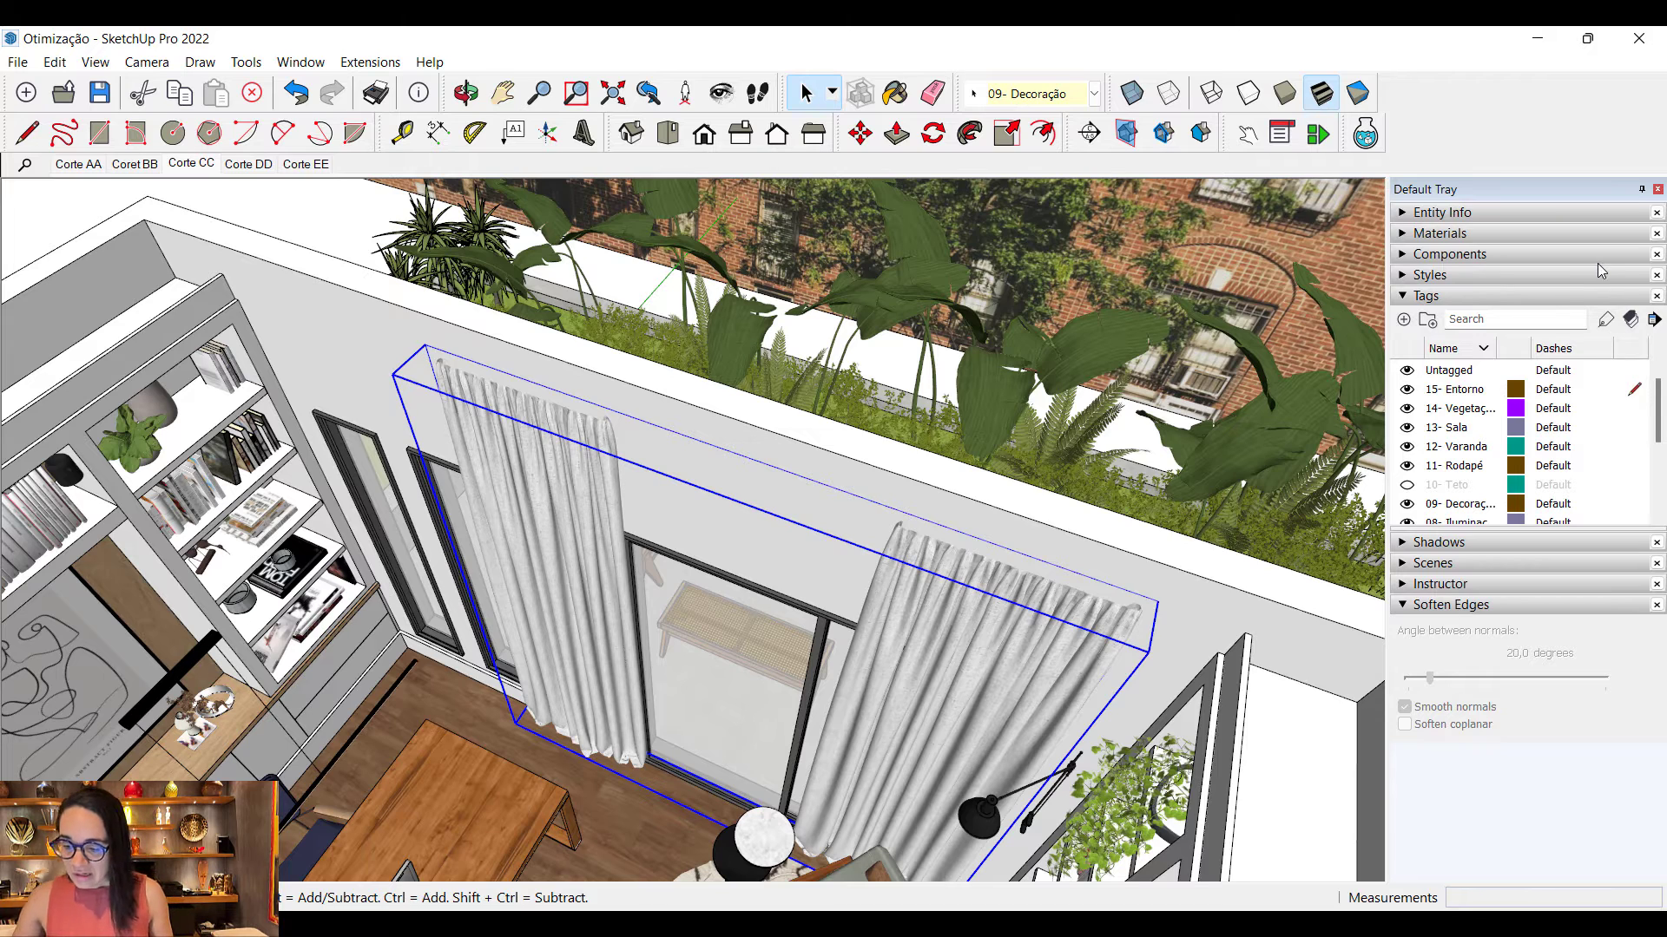
pyautogui.click(1534, 253)
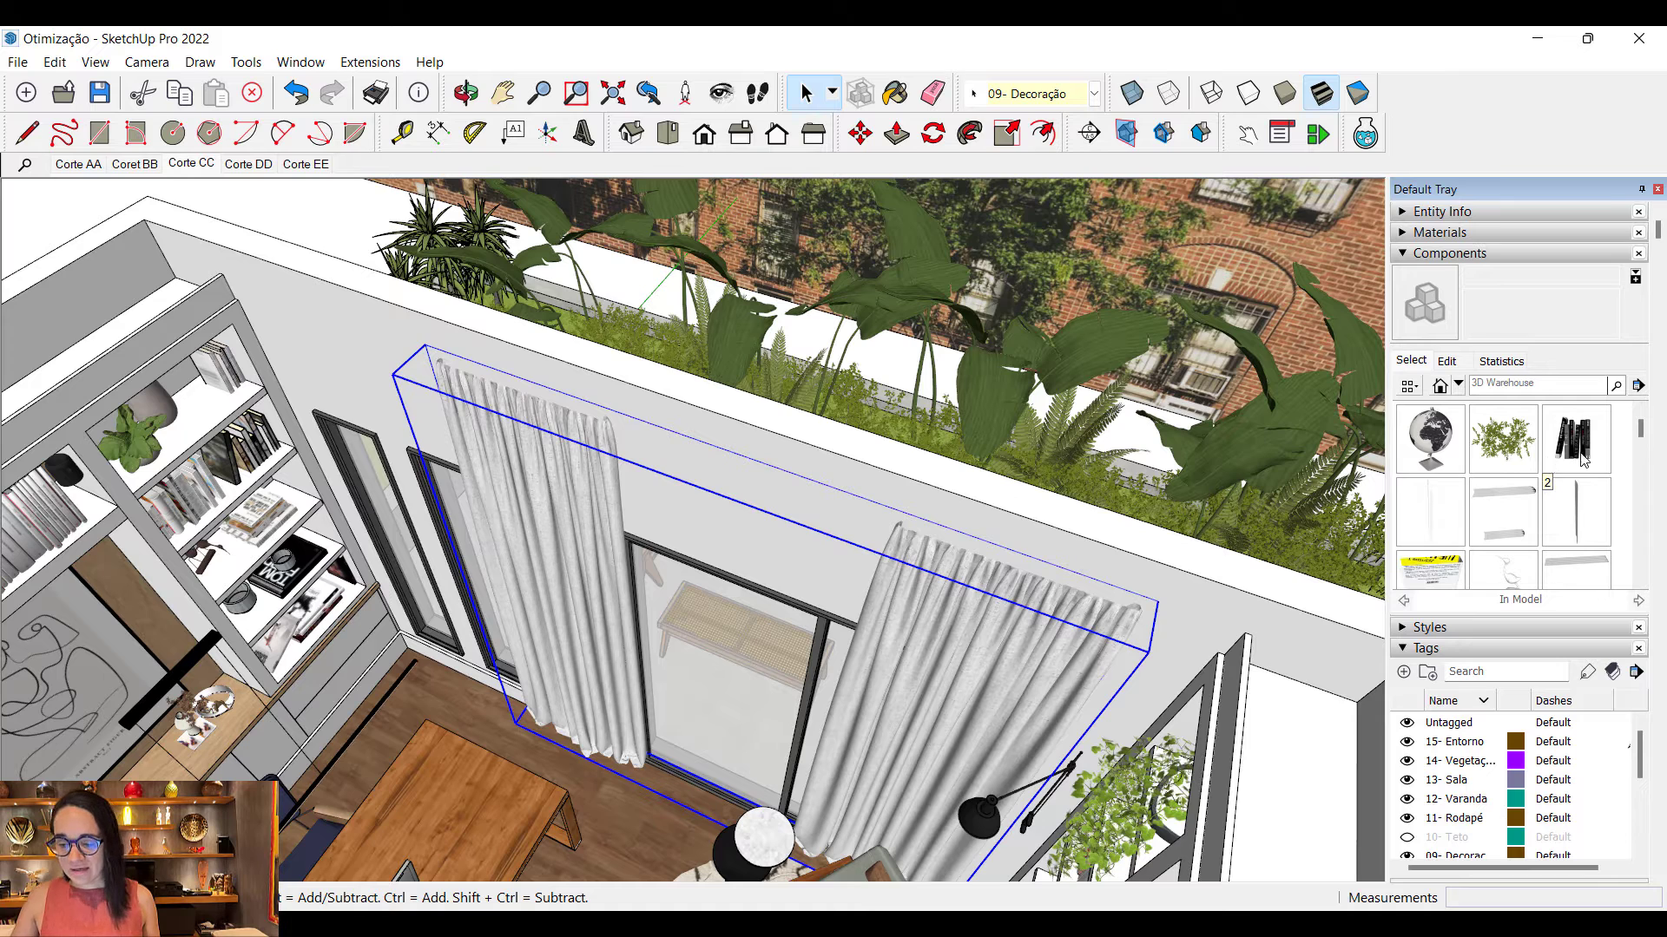
pyautogui.moveTo(1641, 433); pyautogui.dragTo(1647, 562)
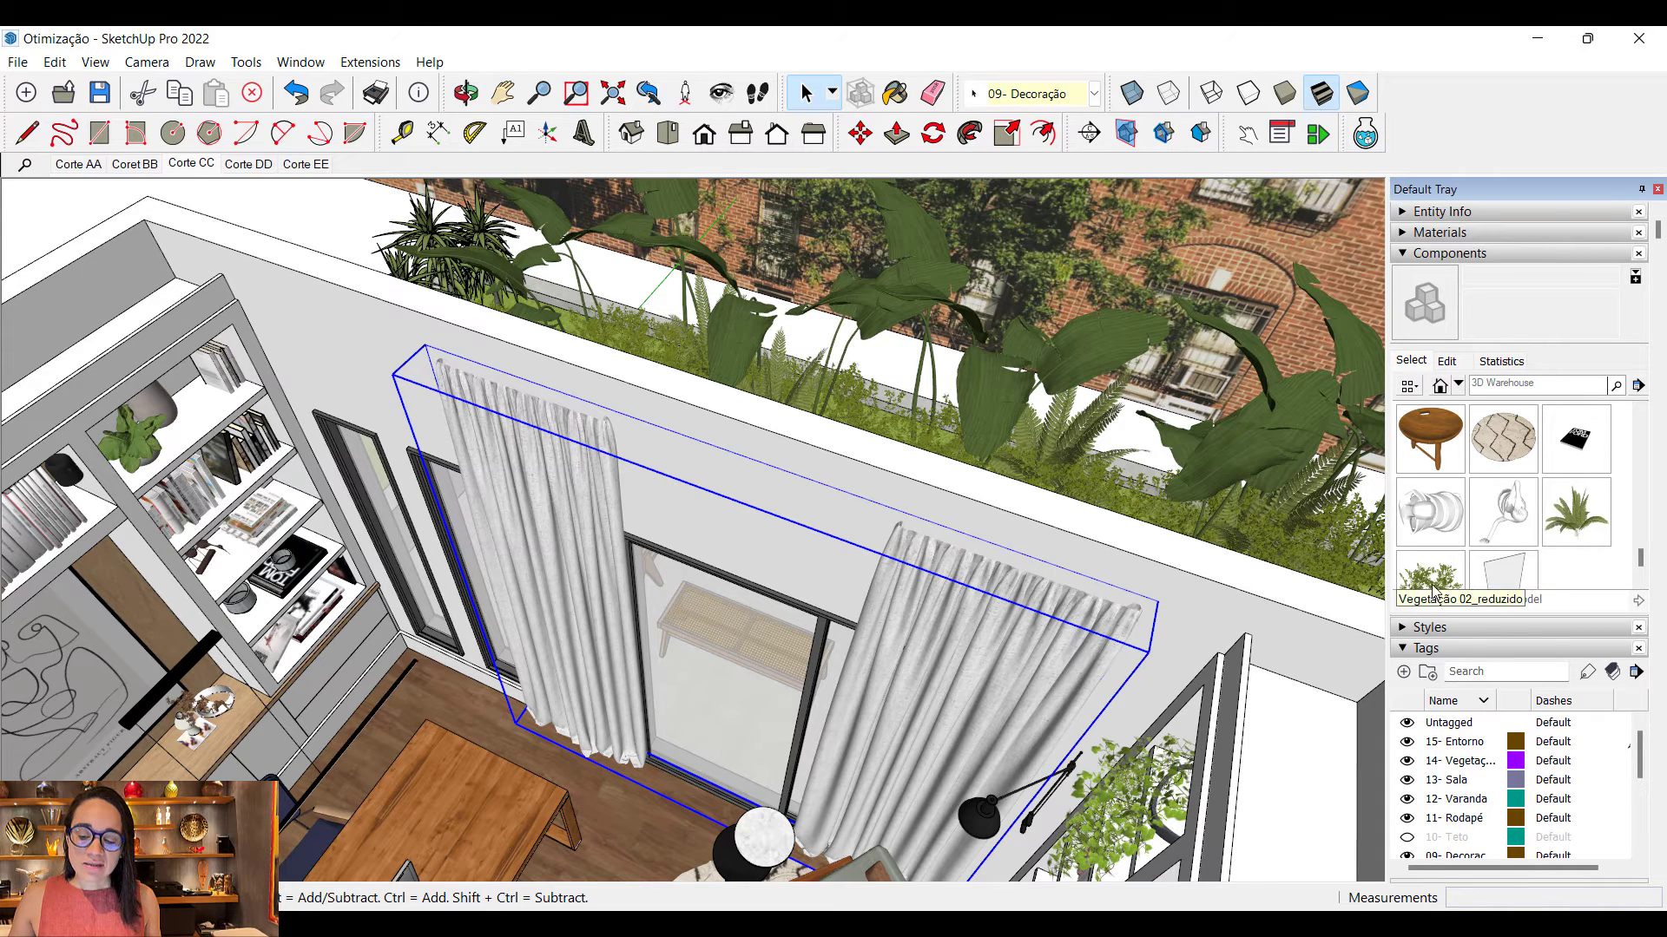
pyautogui.scroll(-1, 1462, 578)
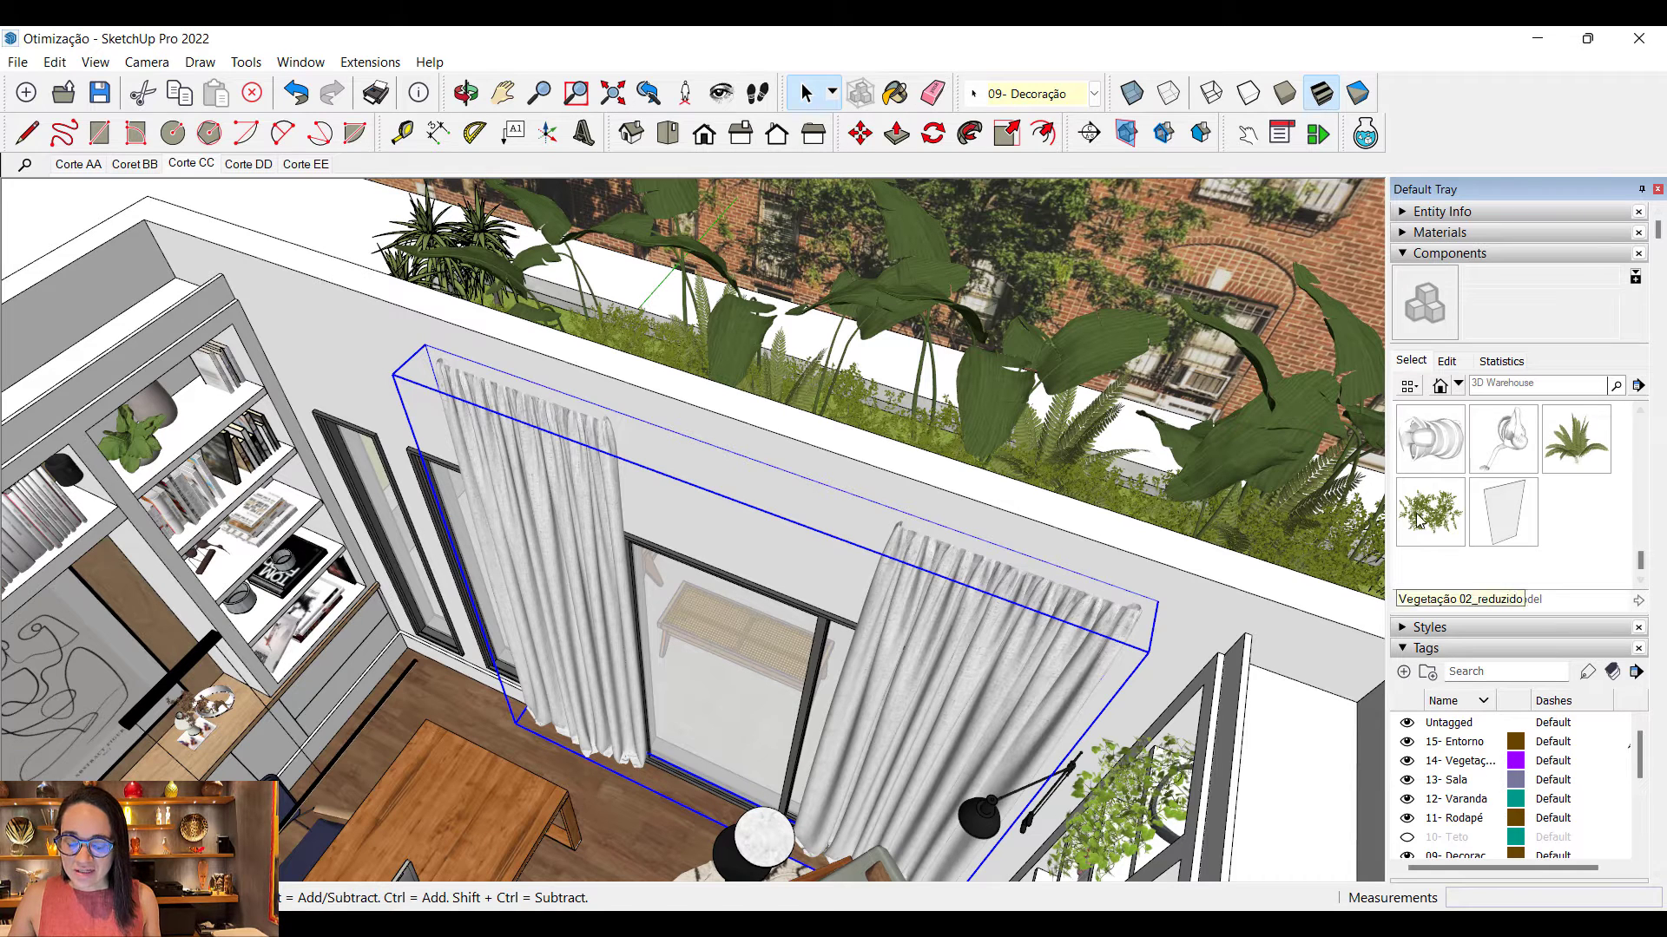
pyautogui.moveTo(1641, 570); pyautogui.dragTo(1642, 568)
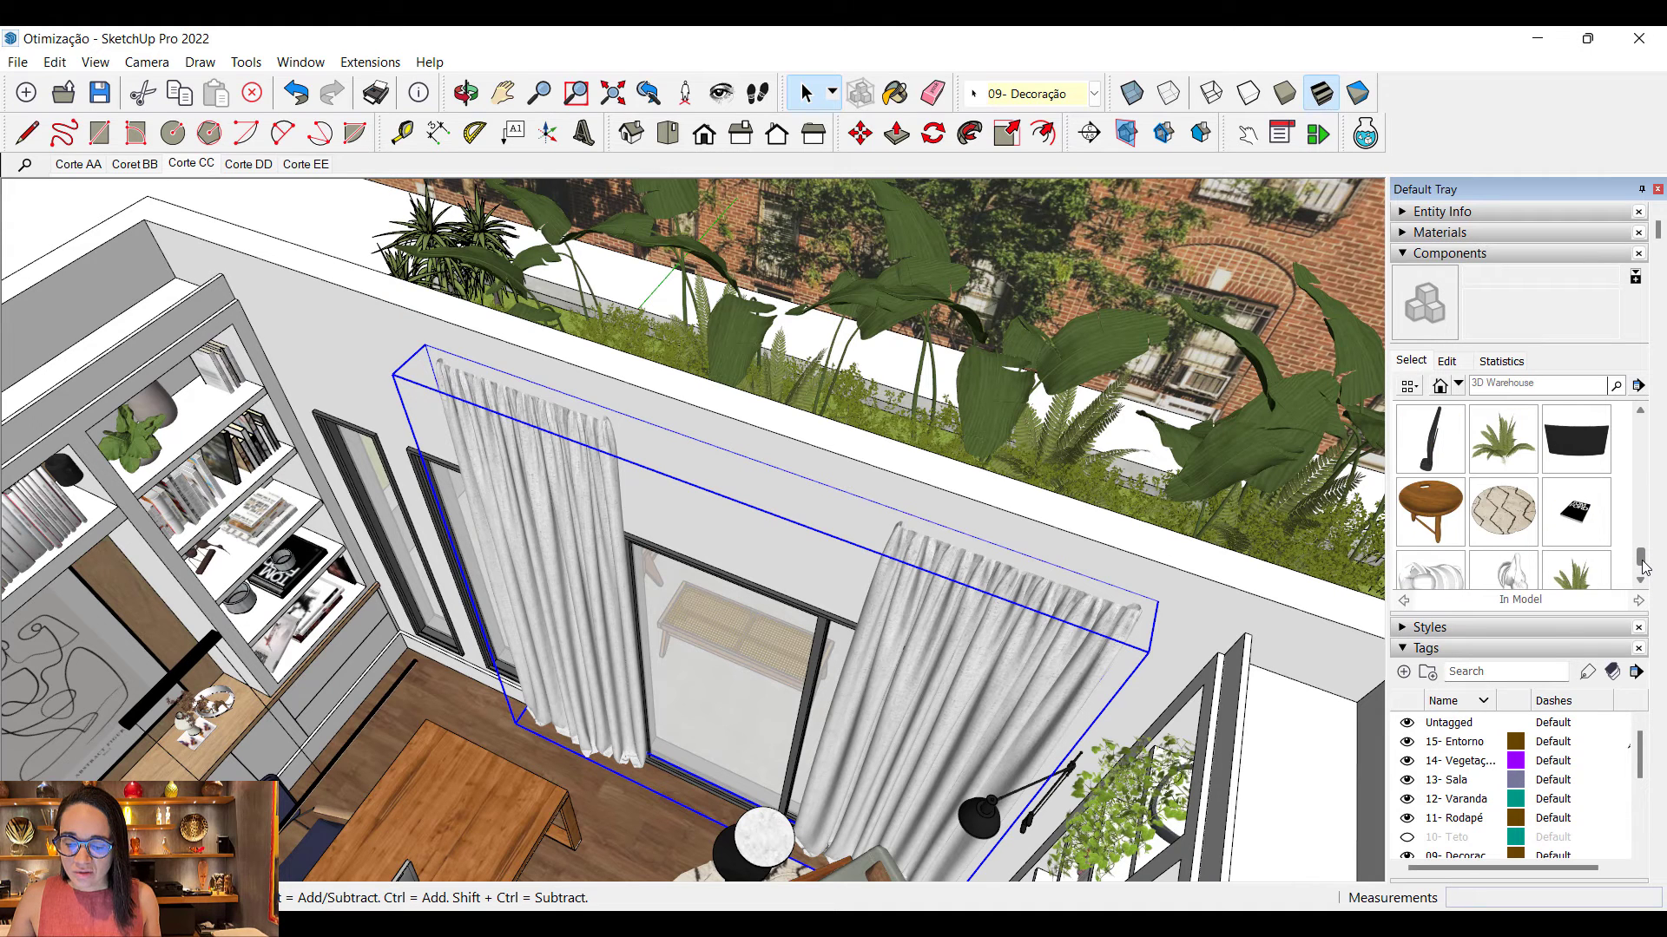
pyautogui.click(1519, 444)
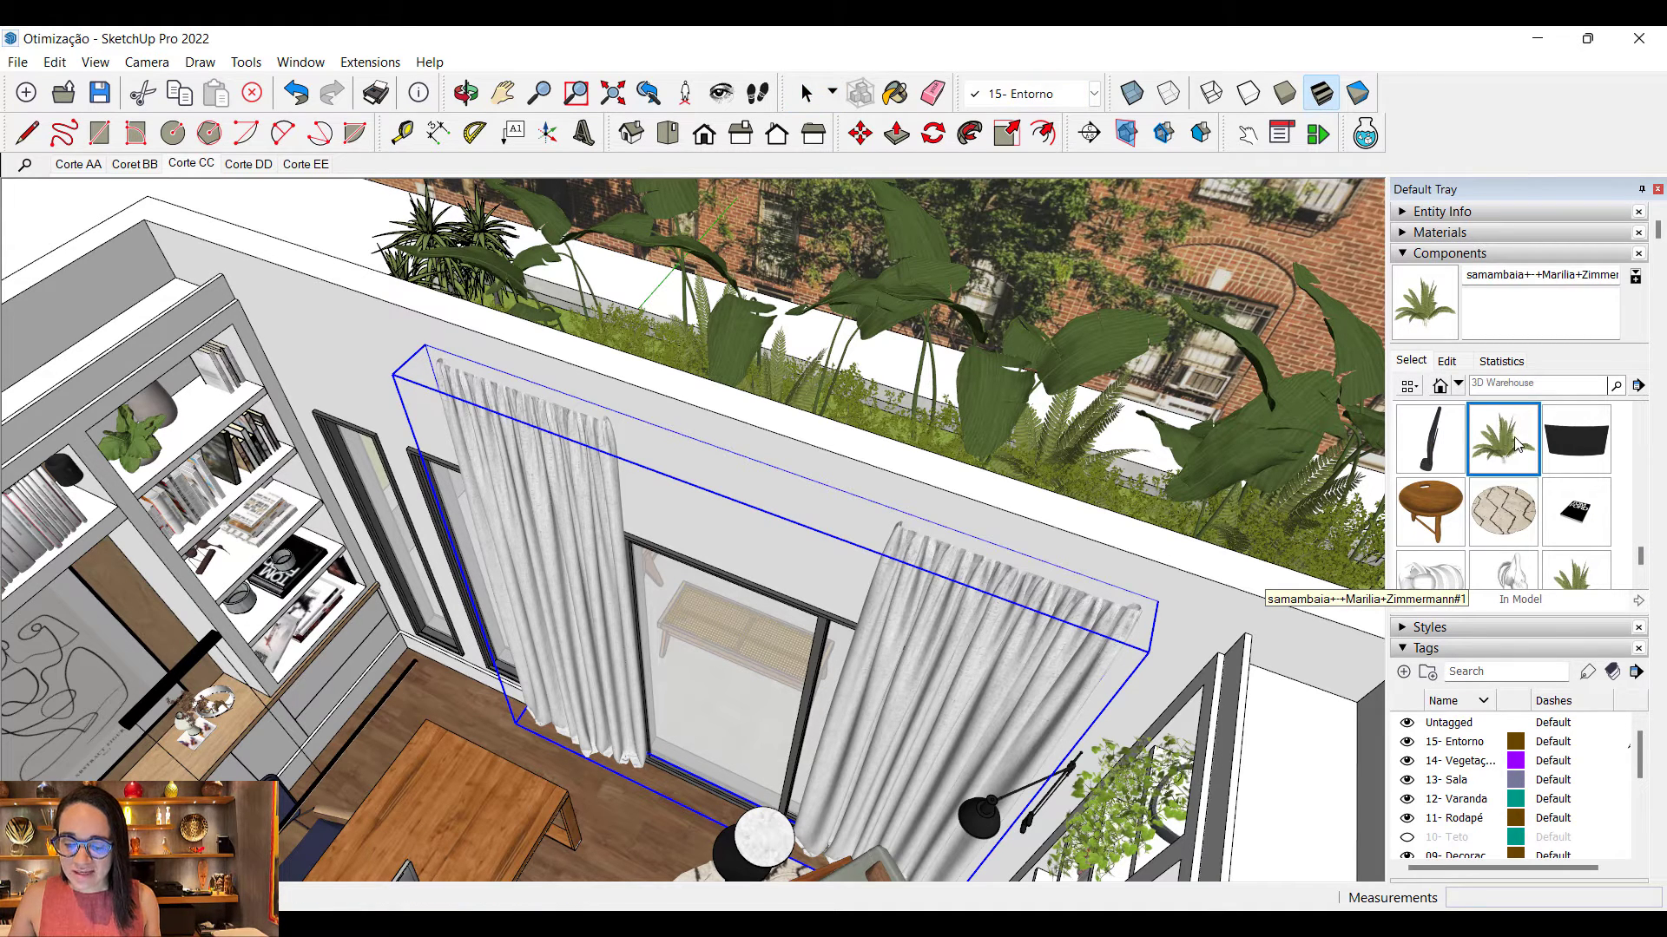
pyautogui.scroll(-3, 815, 580)
pyautogui.moveTo(815, 580); pyautogui.dragTo(778, 617, button='middle')
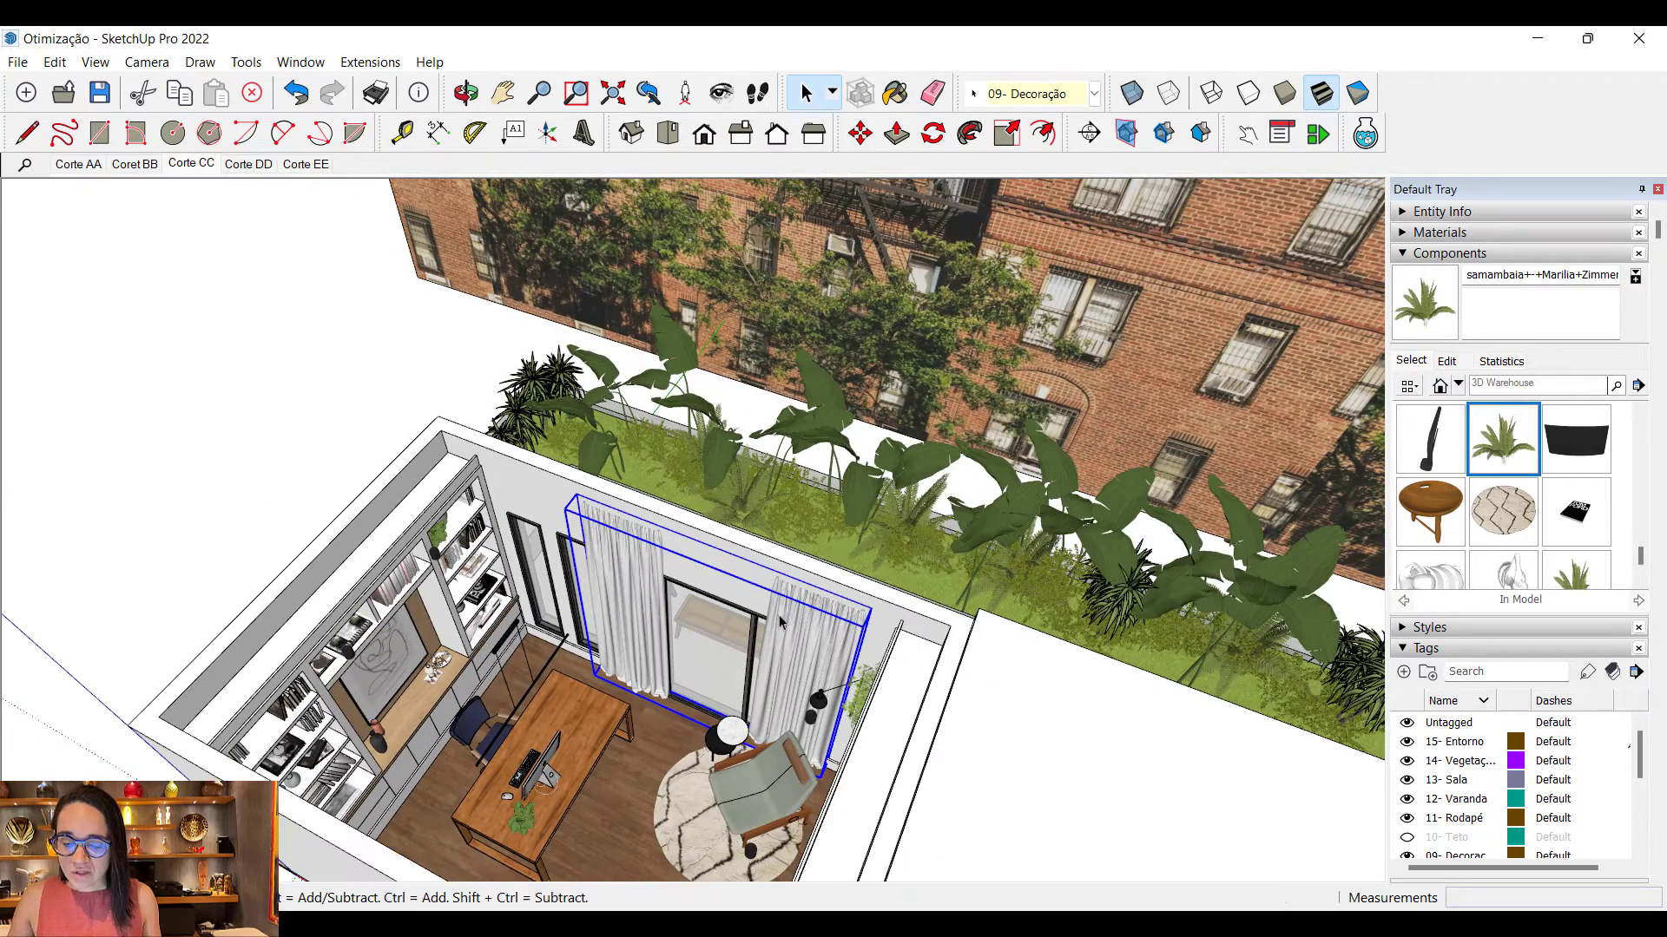
pyautogui.scroll(1, 1506, 469)
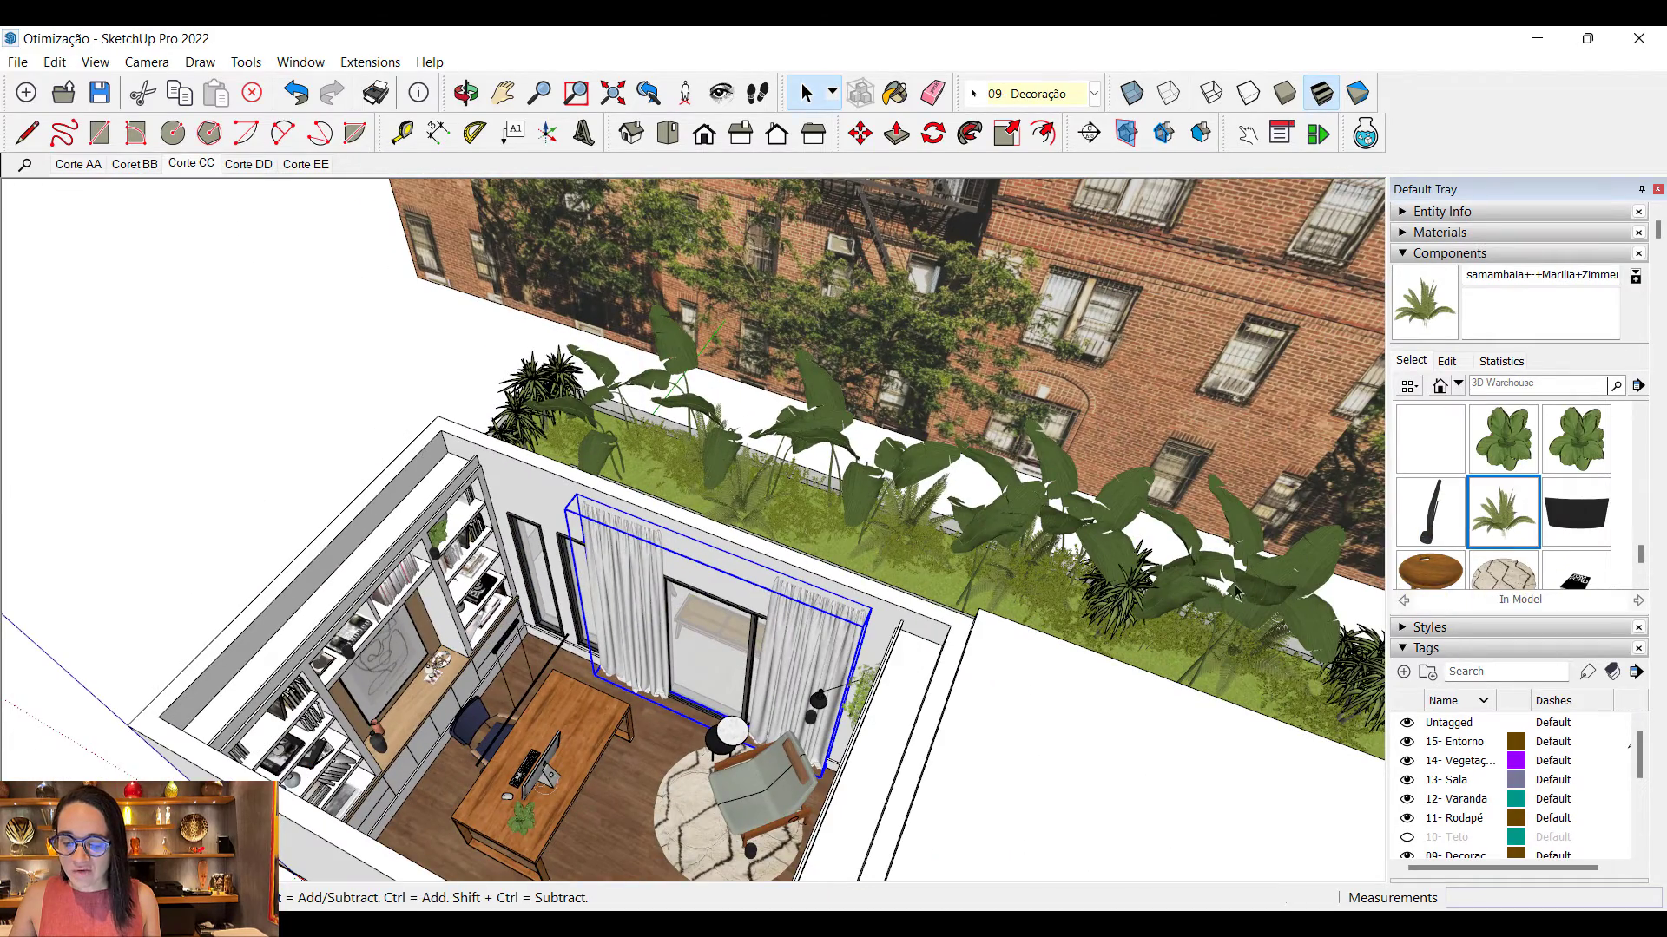
pyautogui.rightClick(1503, 518)
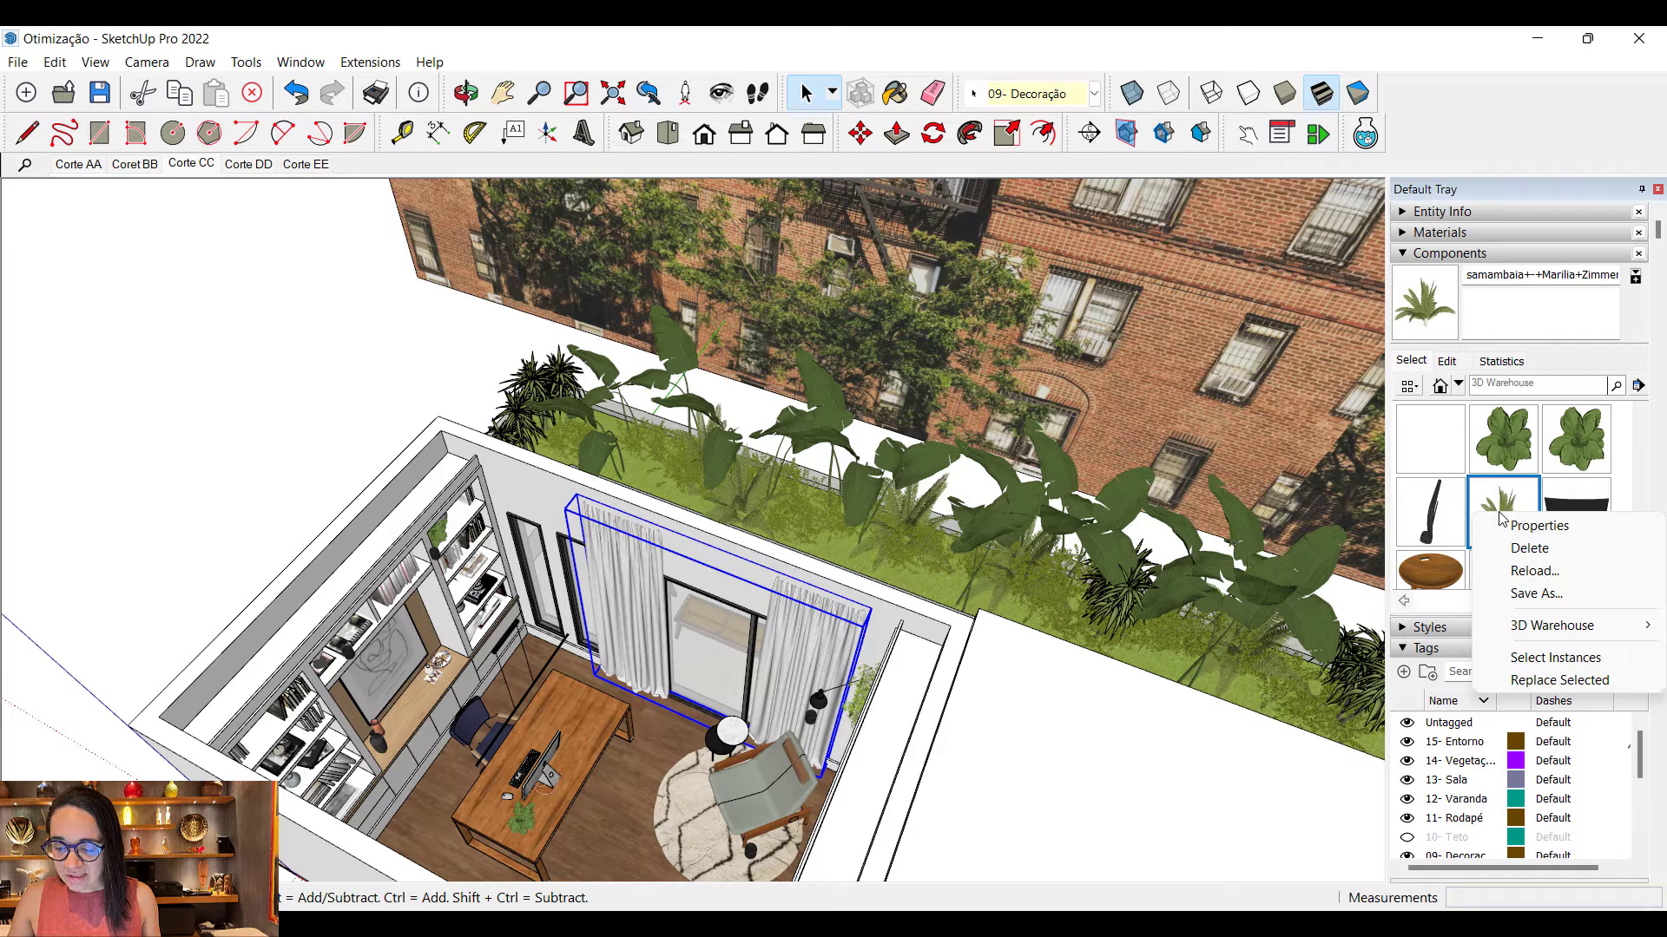
pyautogui.click(1500, 506)
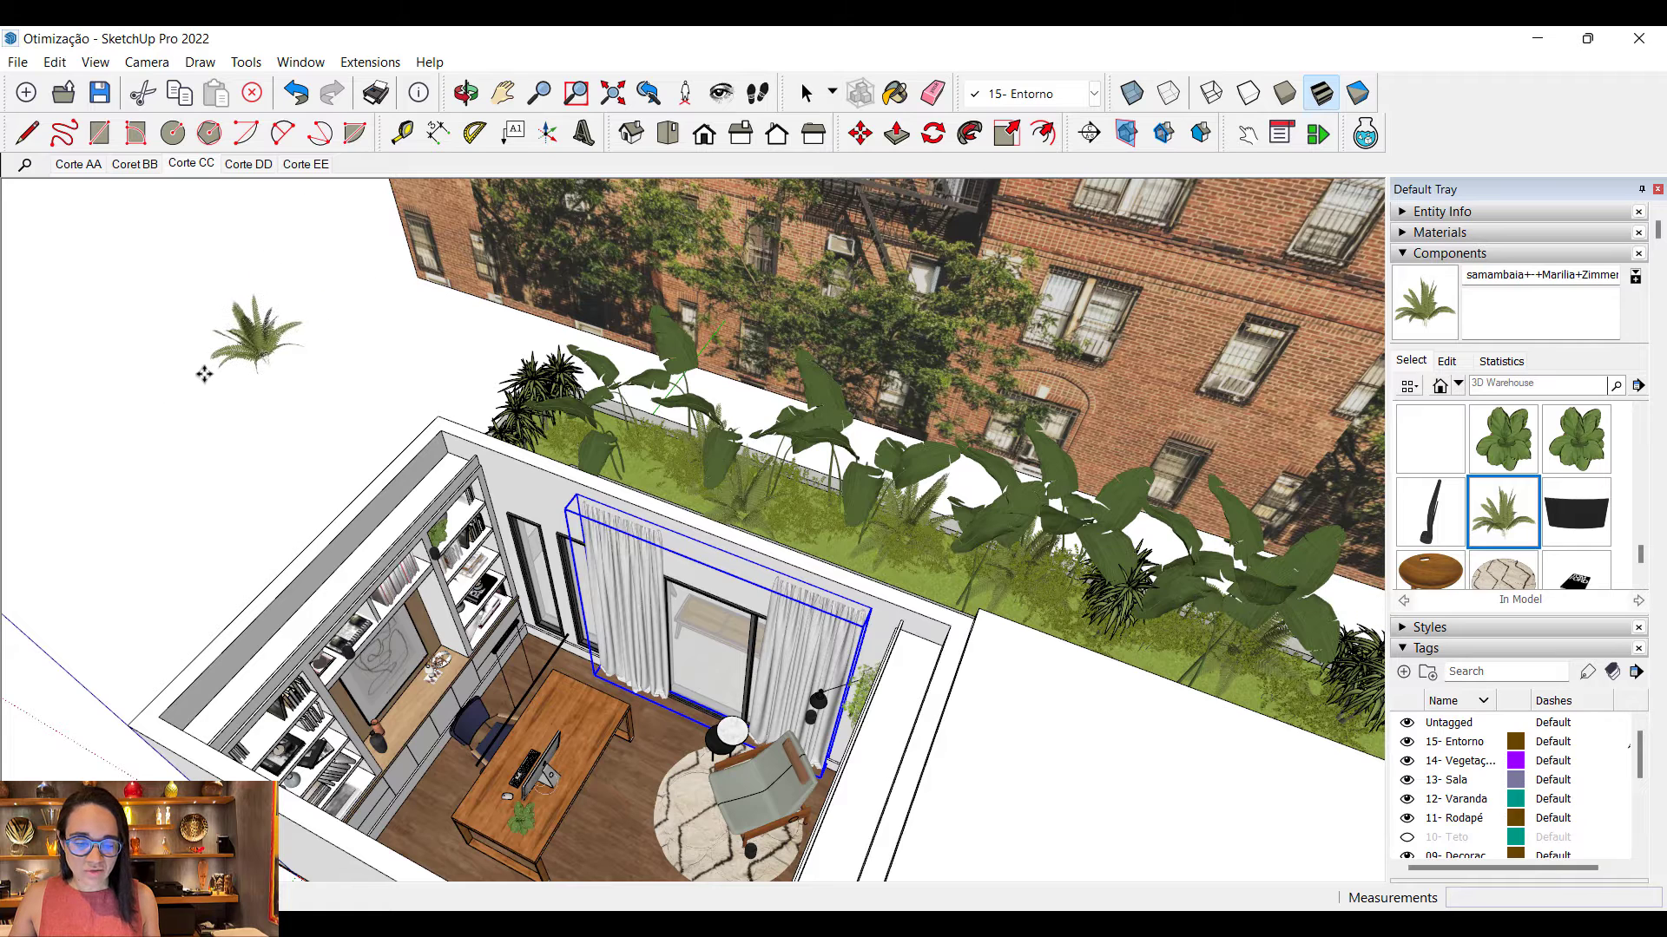
pyautogui.press('Escape')
# Step: Reload the samambaia fern component in the in-model collection from the Vegetação 01_reduzido file
pyautogui.rightClick(1512, 503)
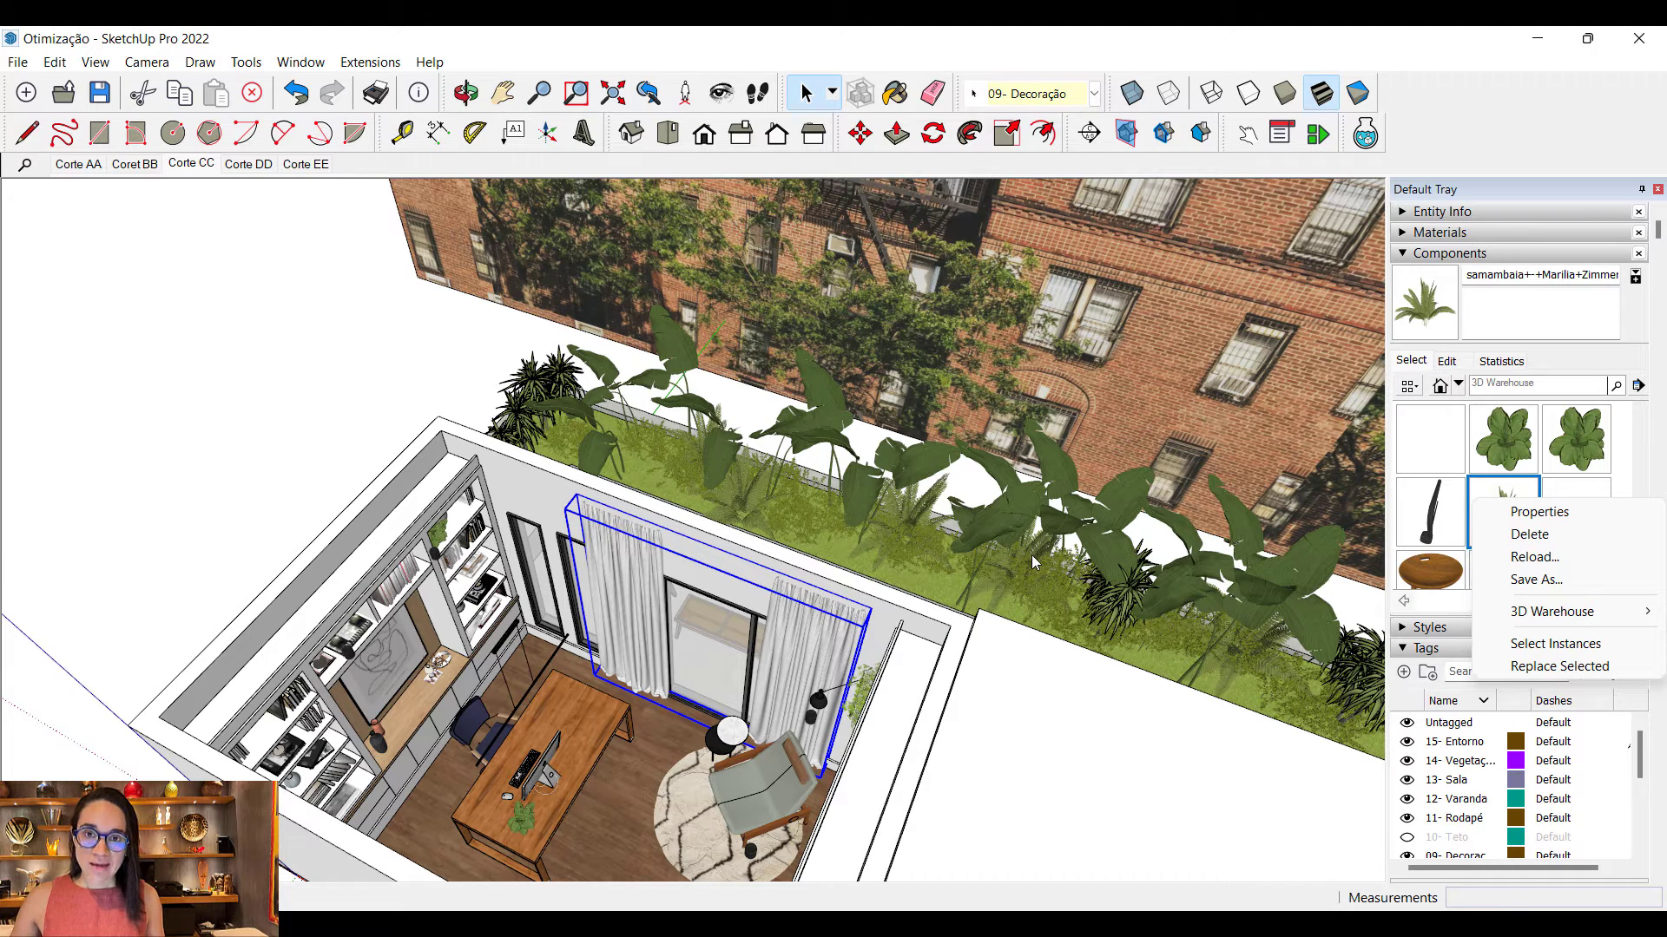
pyautogui.rightClick(1508, 489)
pyautogui.click(1529, 547)
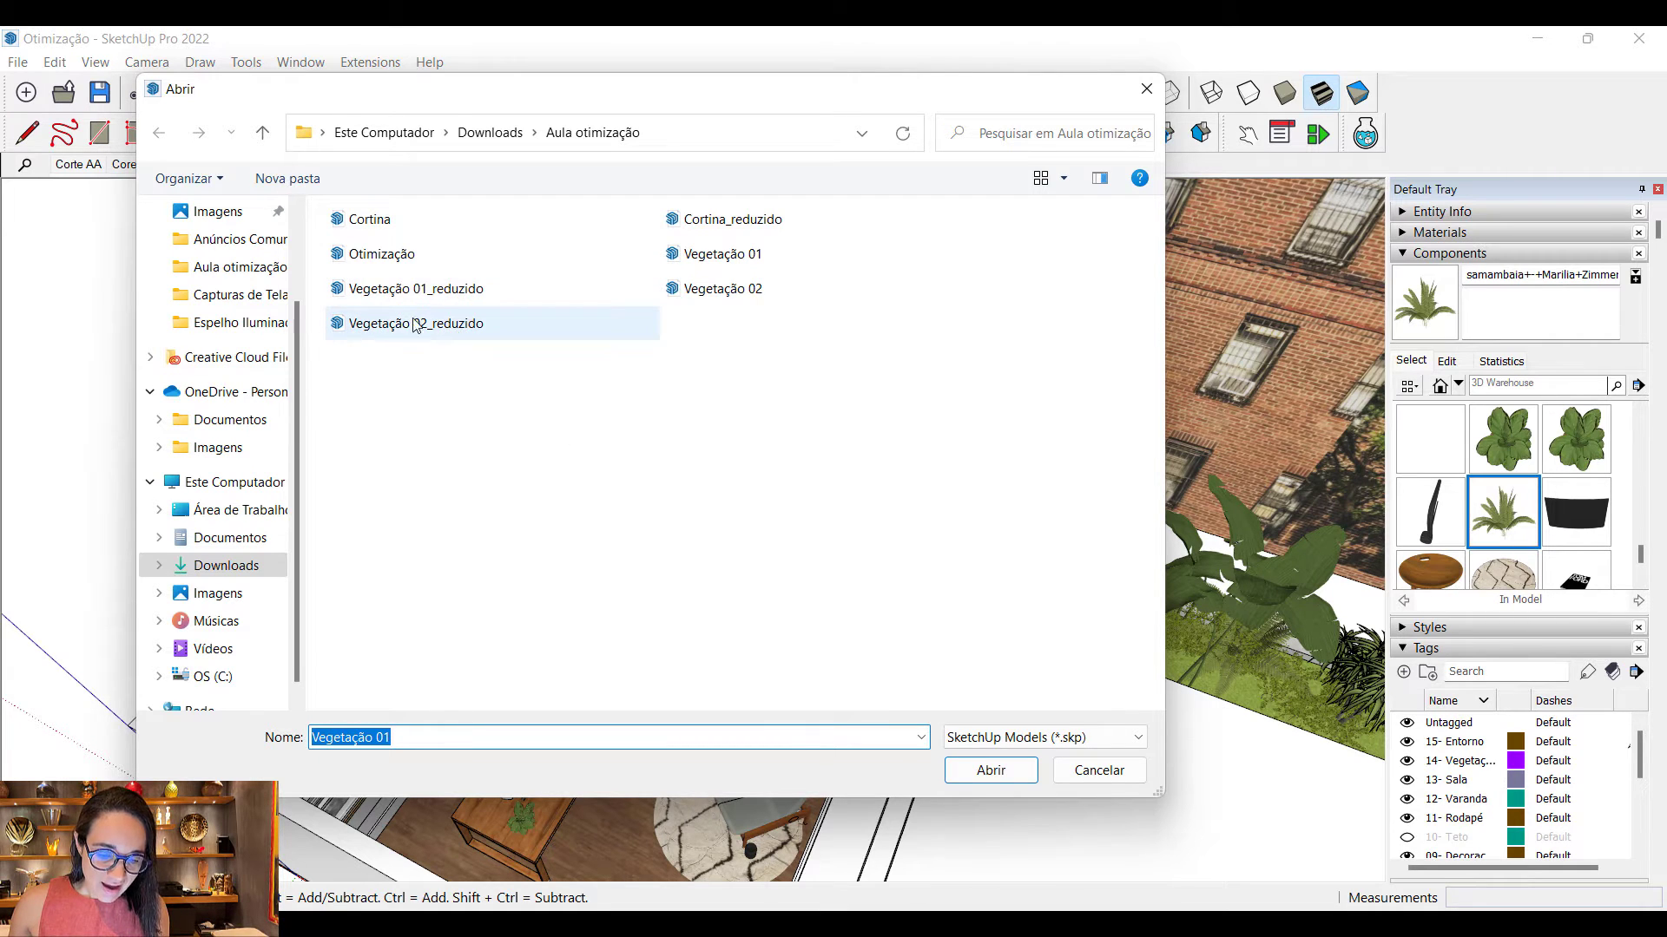
pyautogui.click(440, 295)
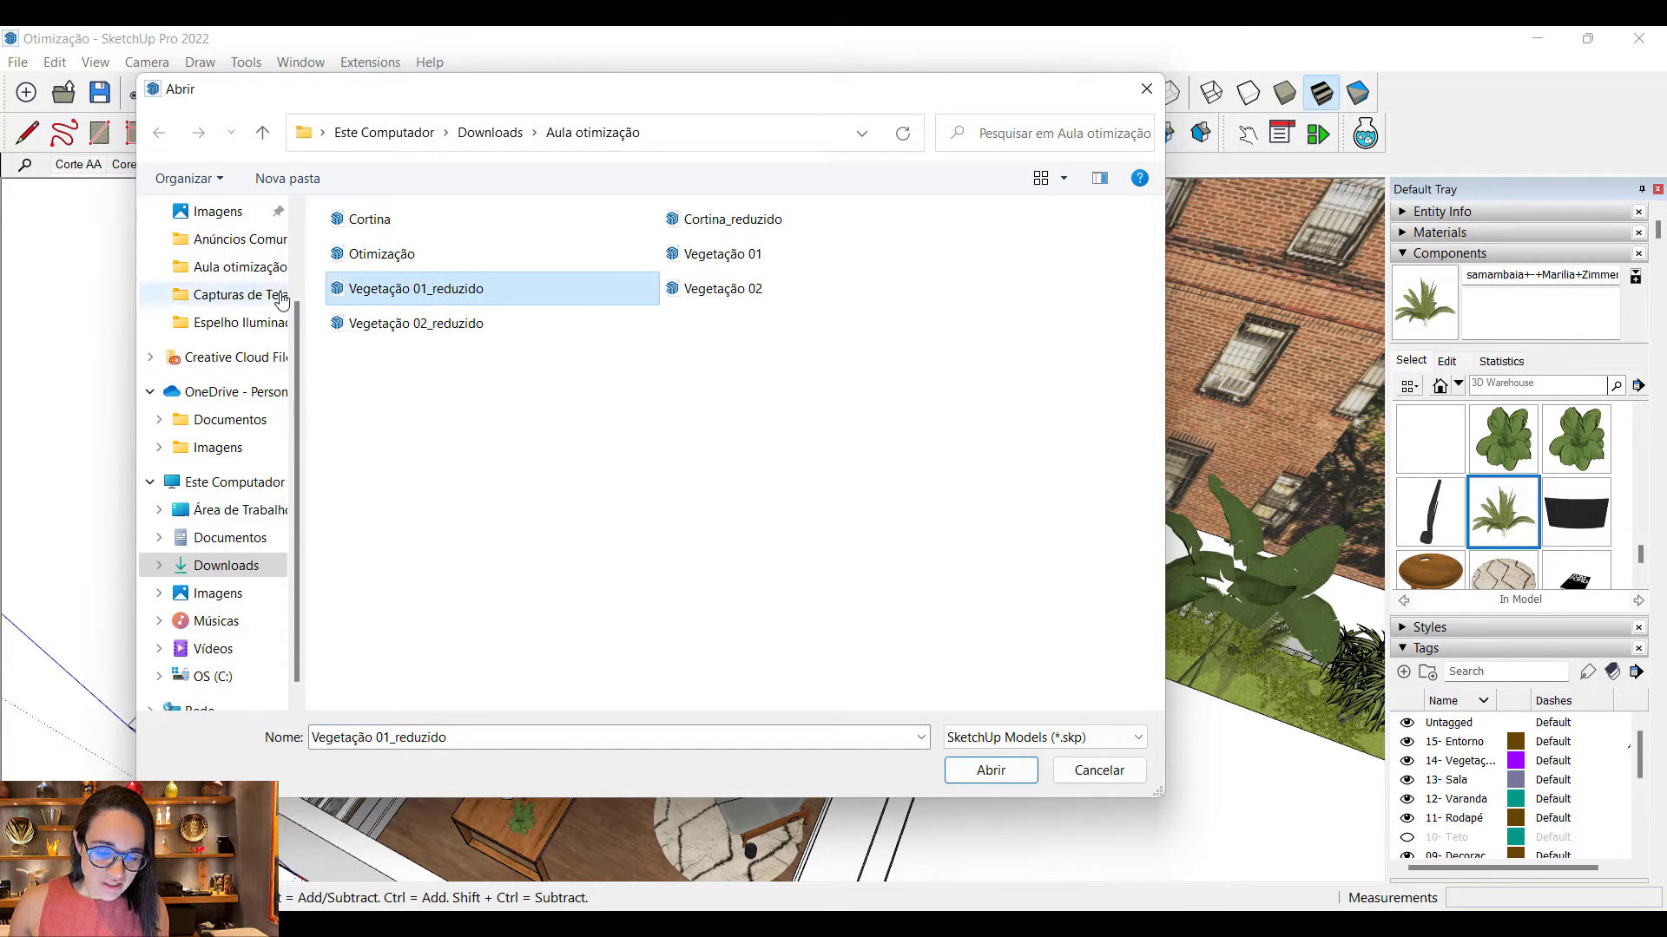
pyautogui.click(991, 770)
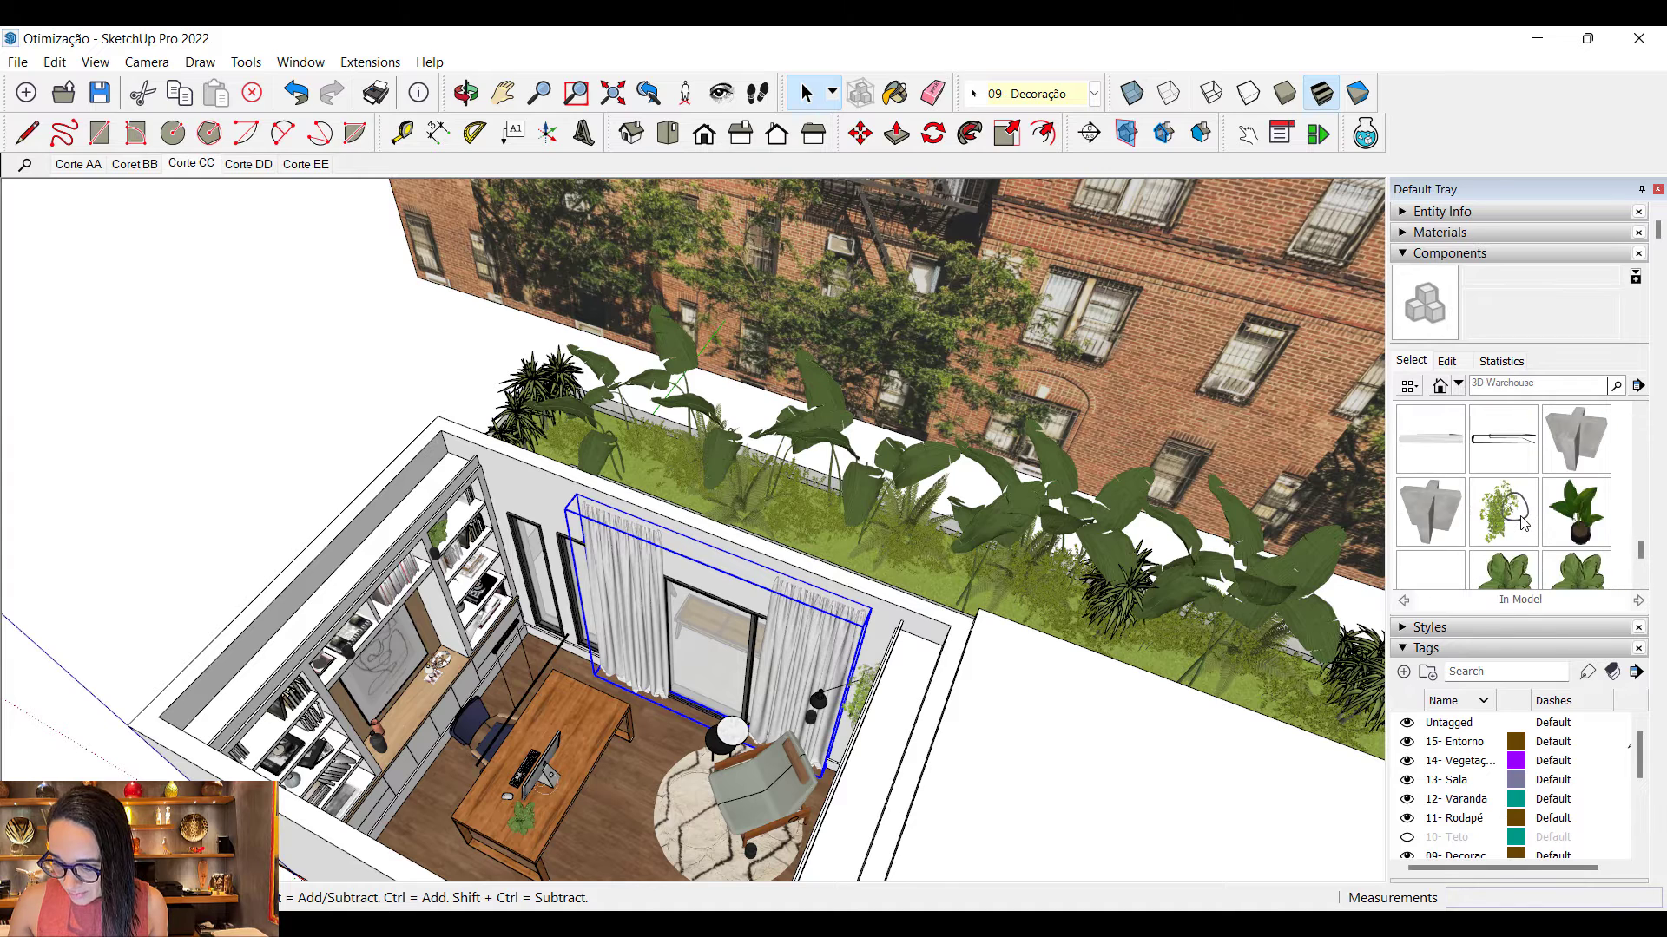
# Step: Locate the leafy plant component beside the fern at the end of the in-model collection and show its available commands
pyautogui.scroll(-5, 1519, 390)
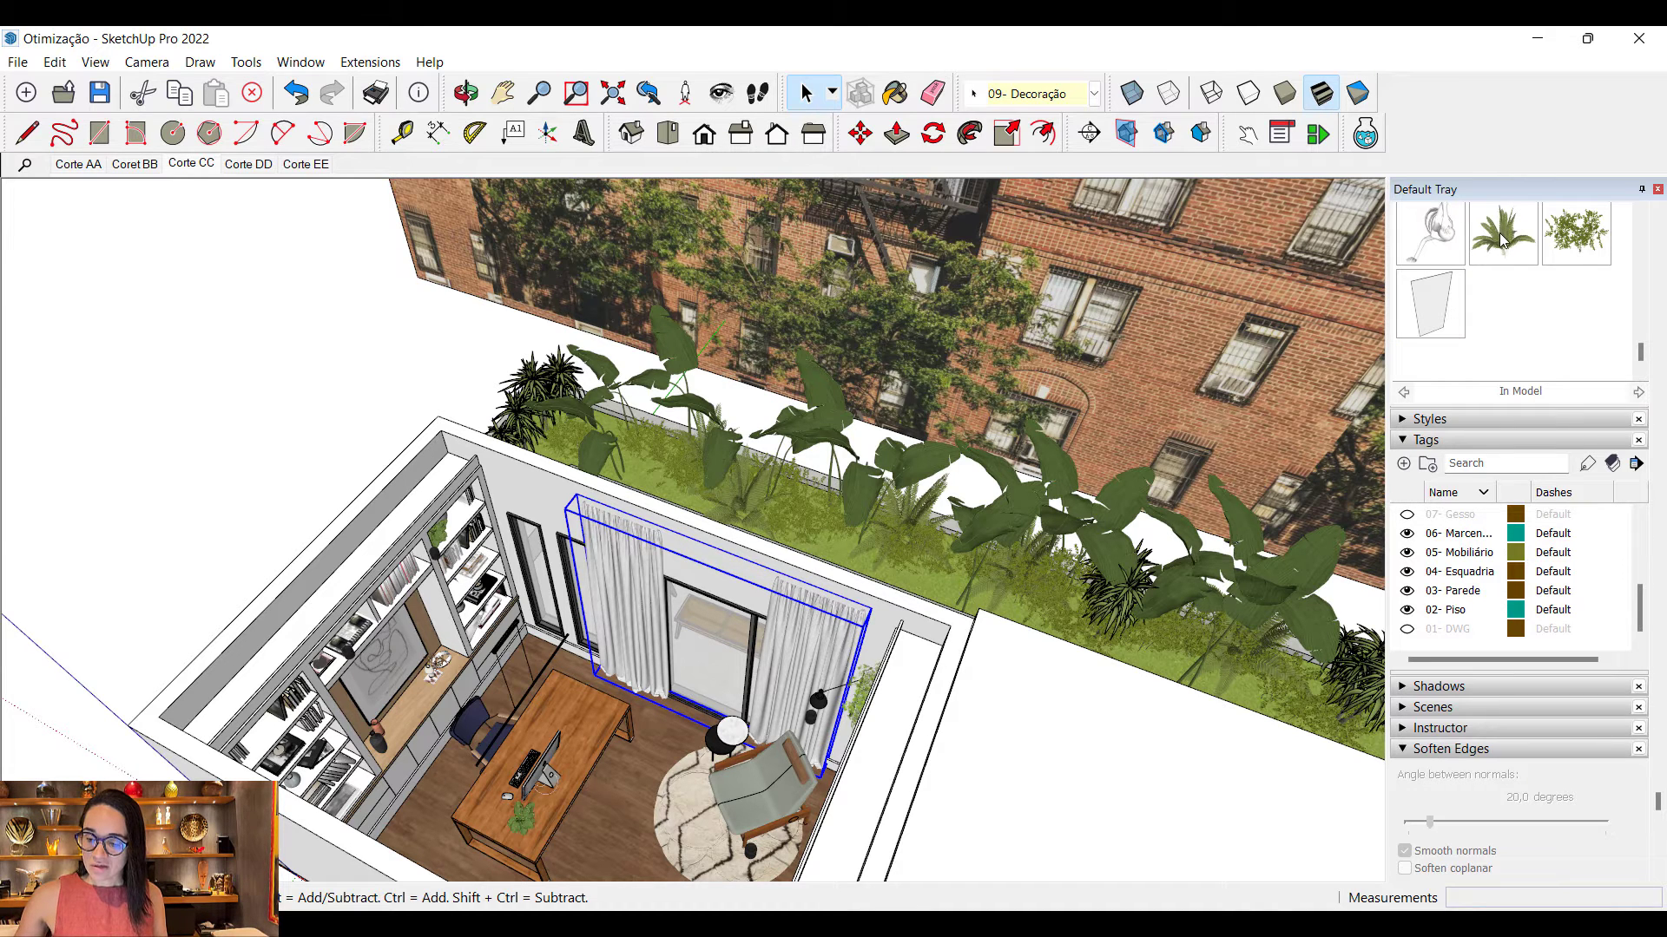
pyautogui.click(1578, 243)
pyautogui.rightClick(1577, 243)
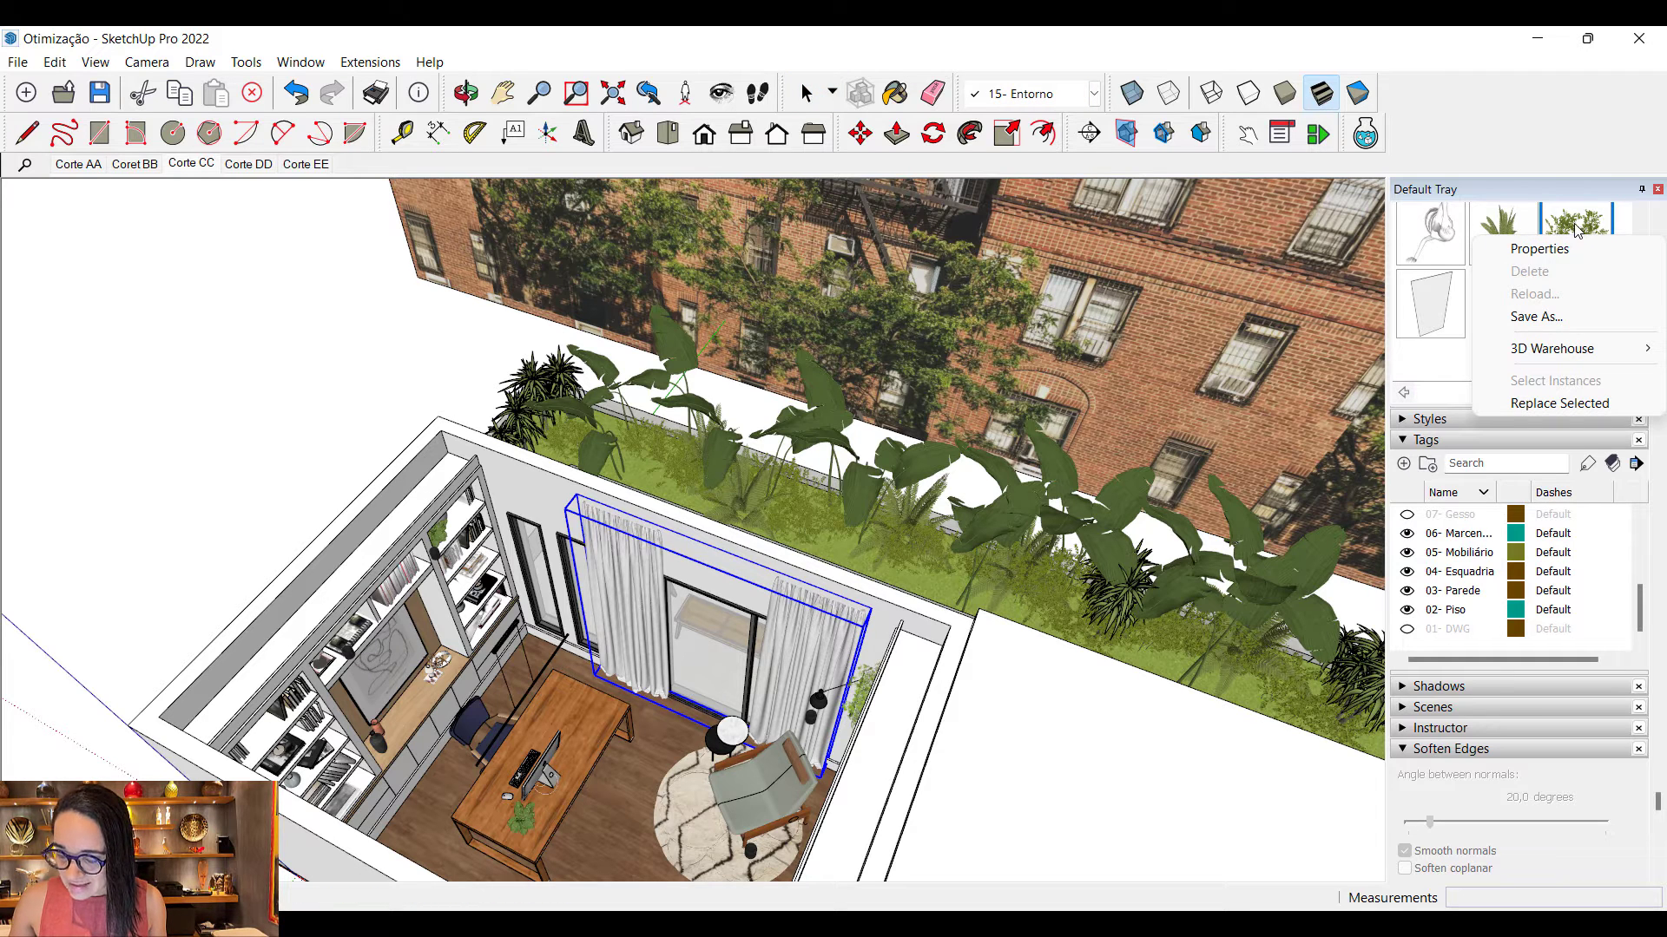
# Step: Relaunch Transmutr and open the original Cortina model in it again
pyautogui.click(1373, 121)
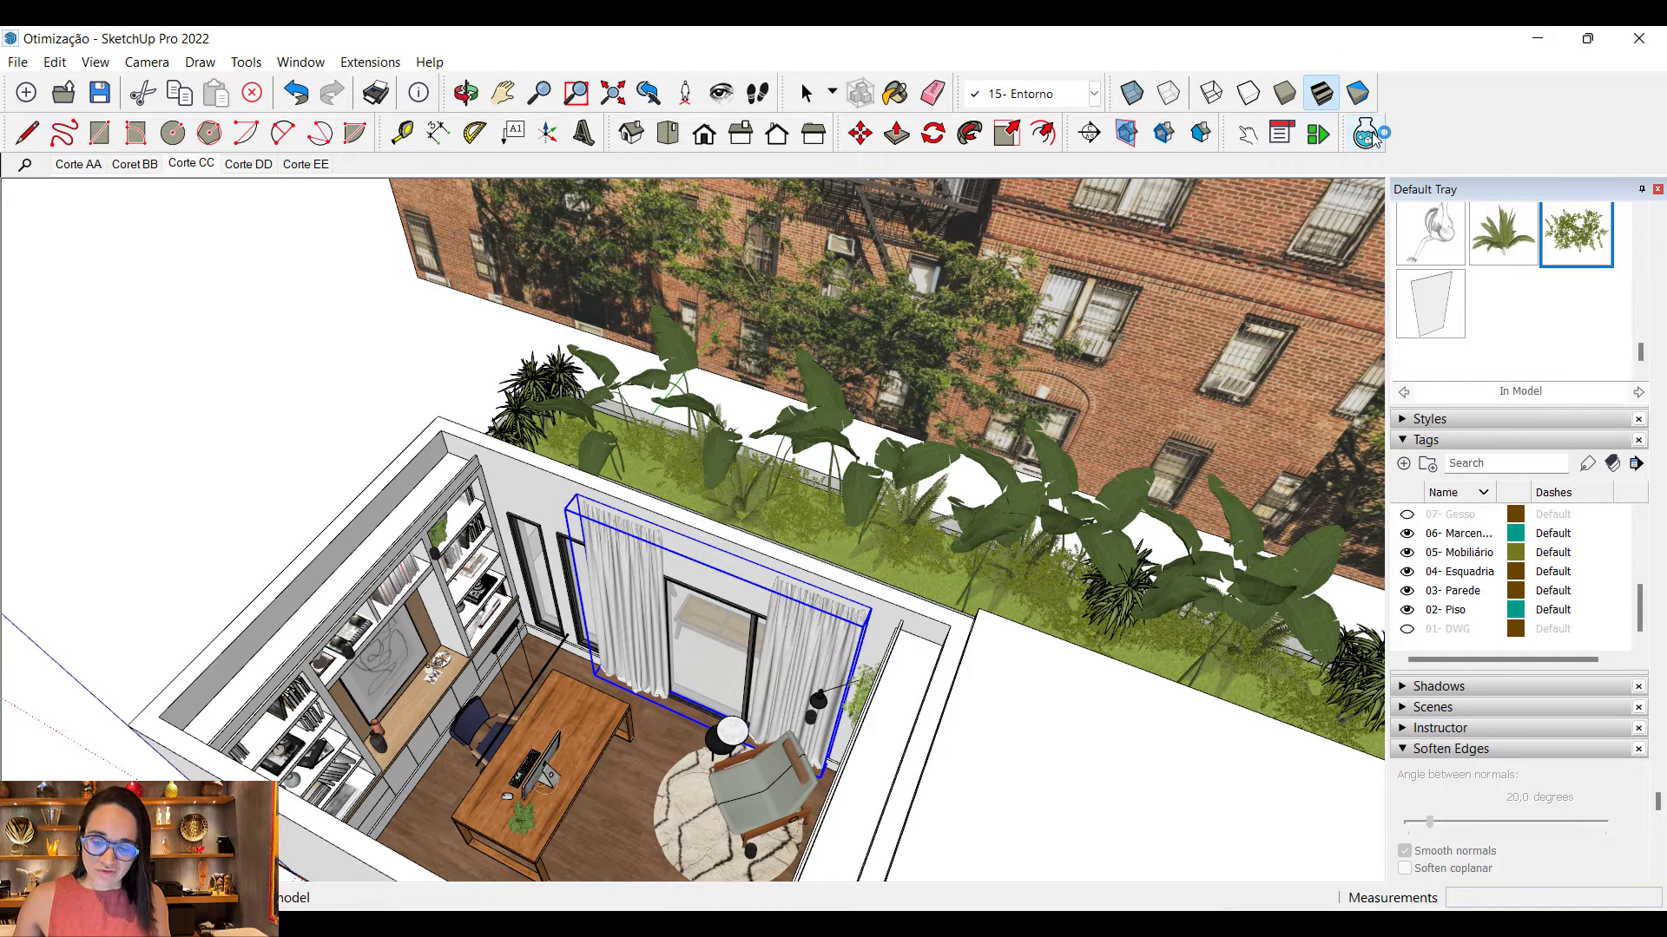
pyautogui.click(1365, 135)
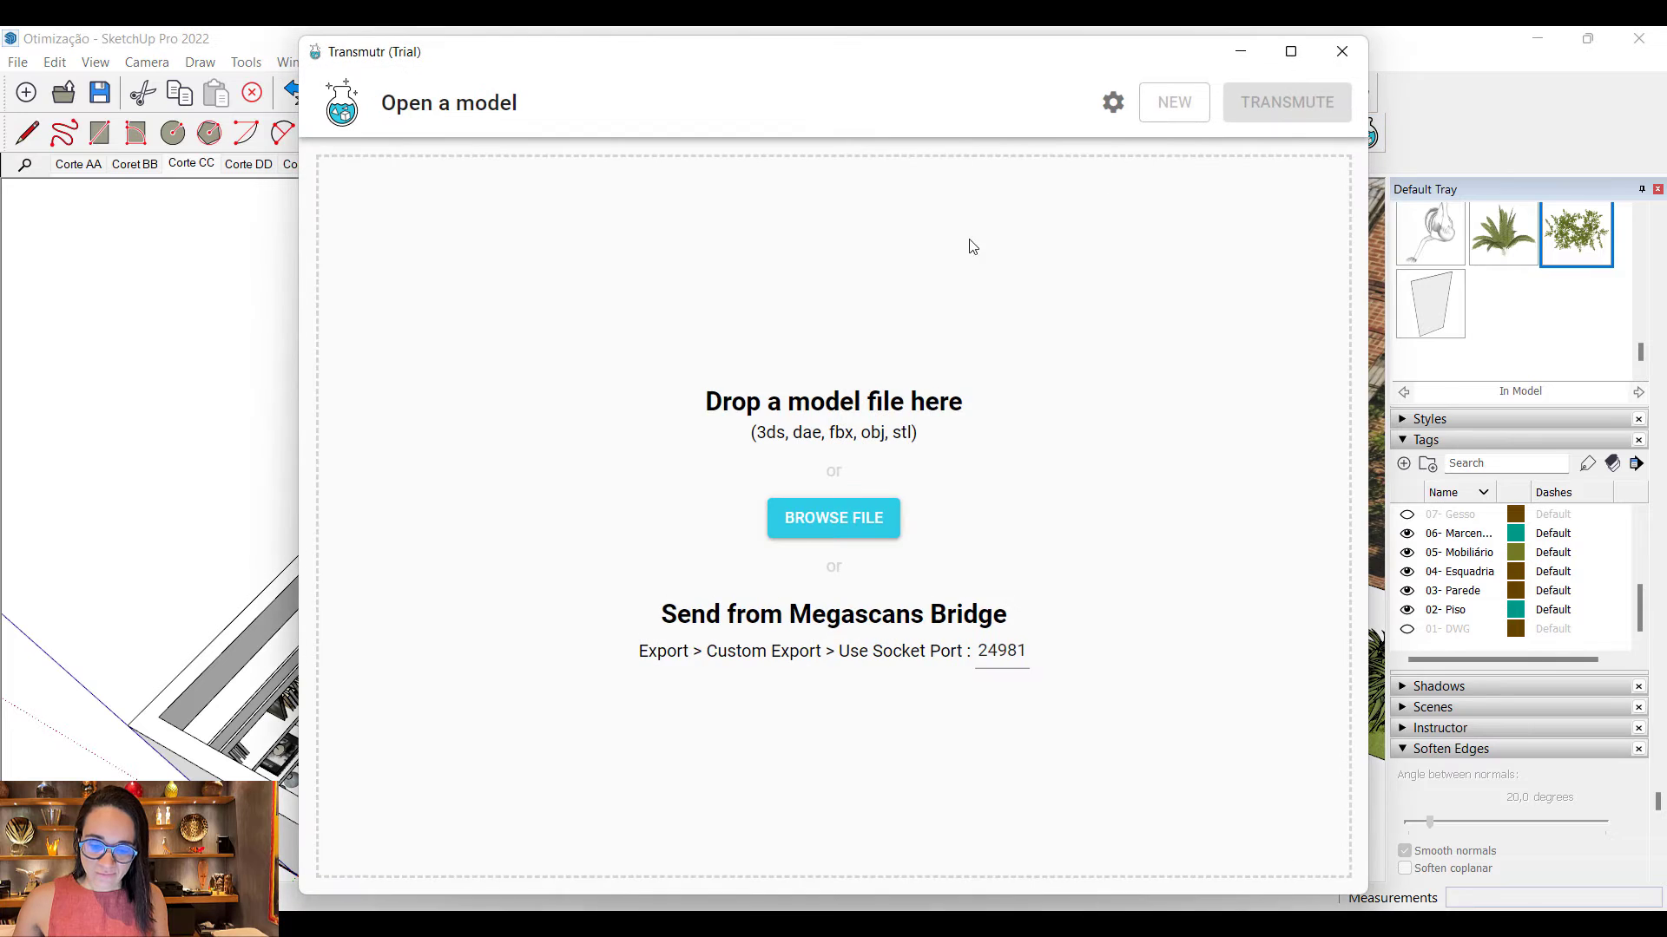
pyautogui.click(833, 520)
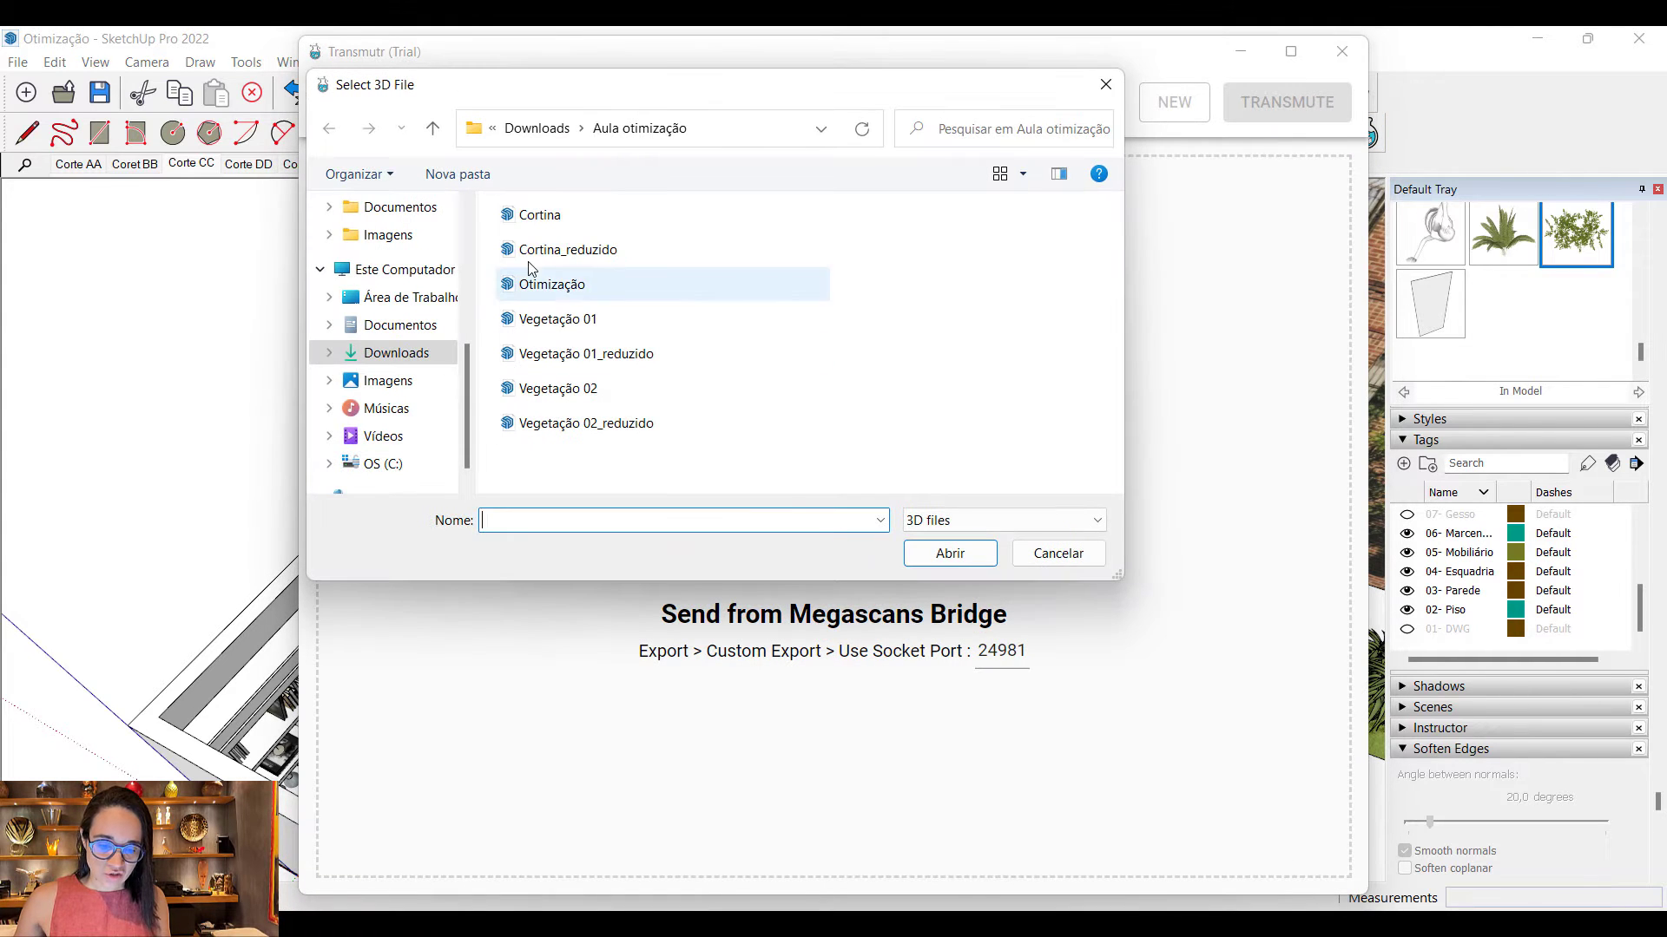
pyautogui.click(560, 218)
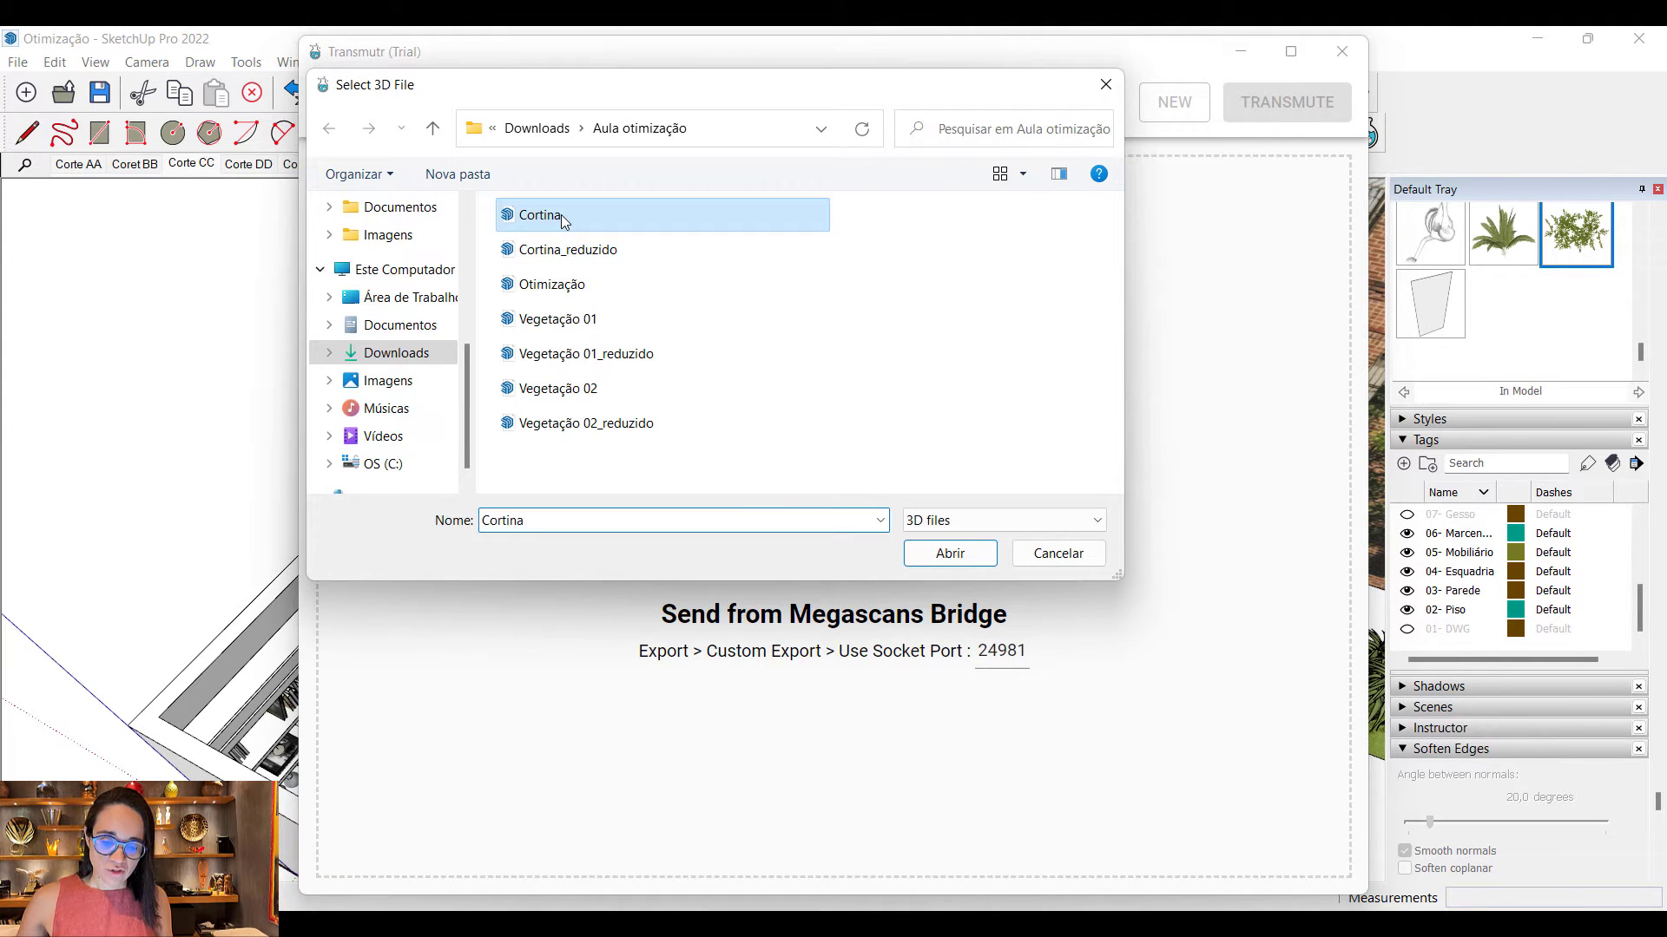
pyautogui.click(949, 552)
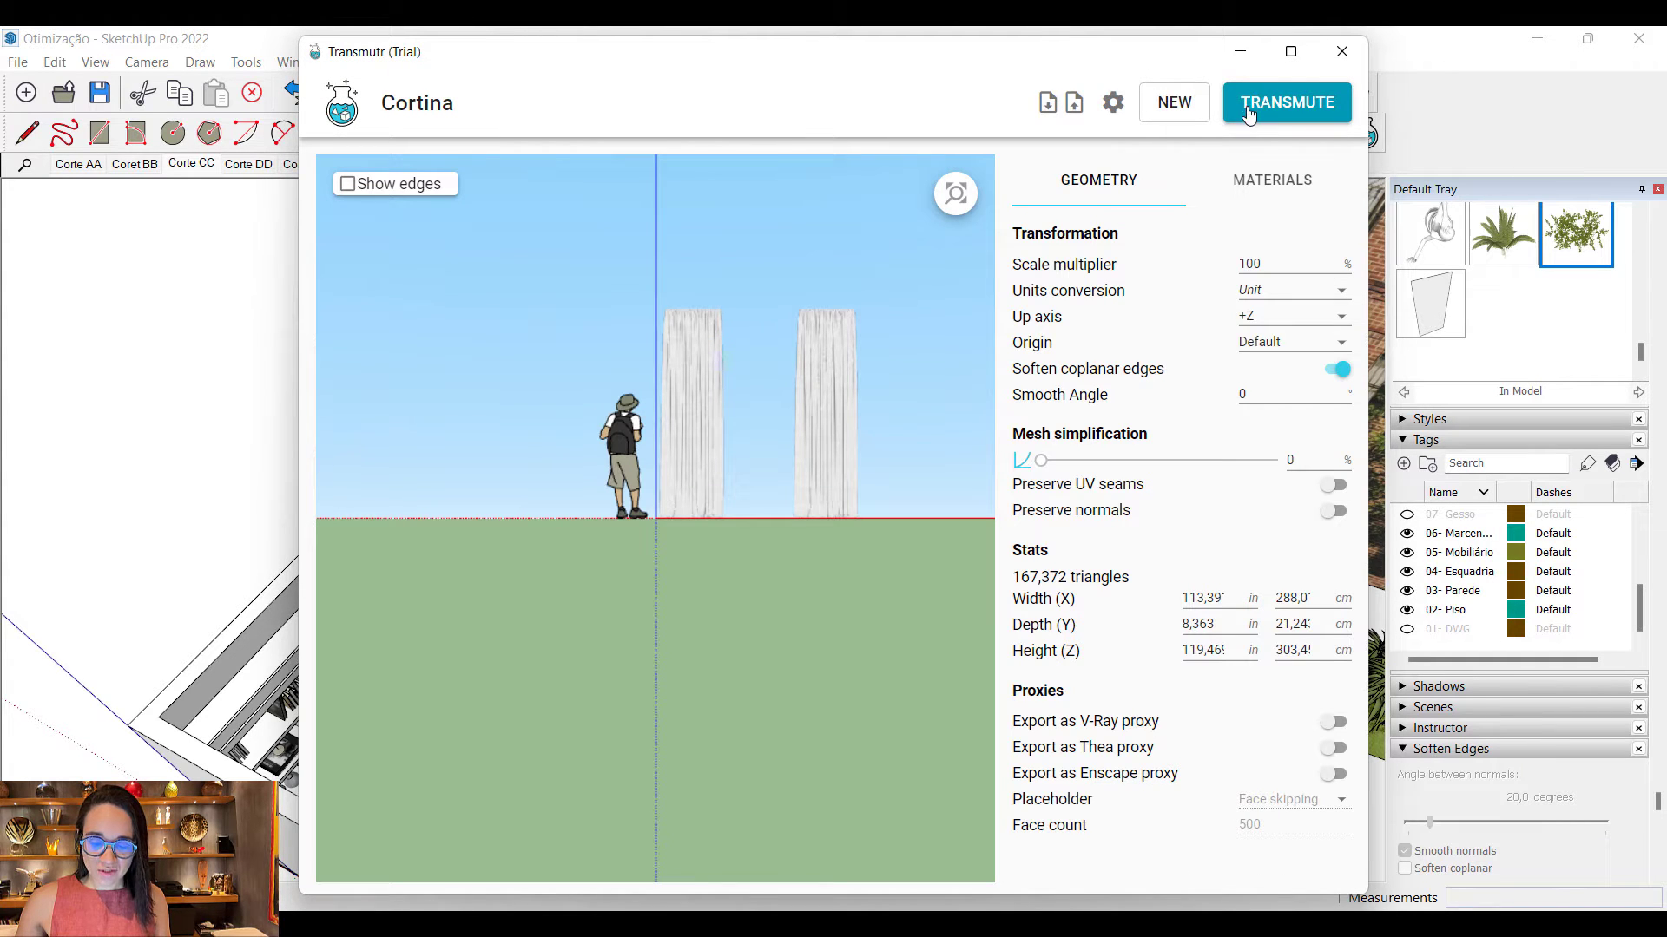
# Step: Set the Cortina mesh simplification to 50% and transmute it to a SketchUp file named teste in Aula otimização
pyautogui.moveTo(1301, 461); pyautogui.dragTo(1225, 460)
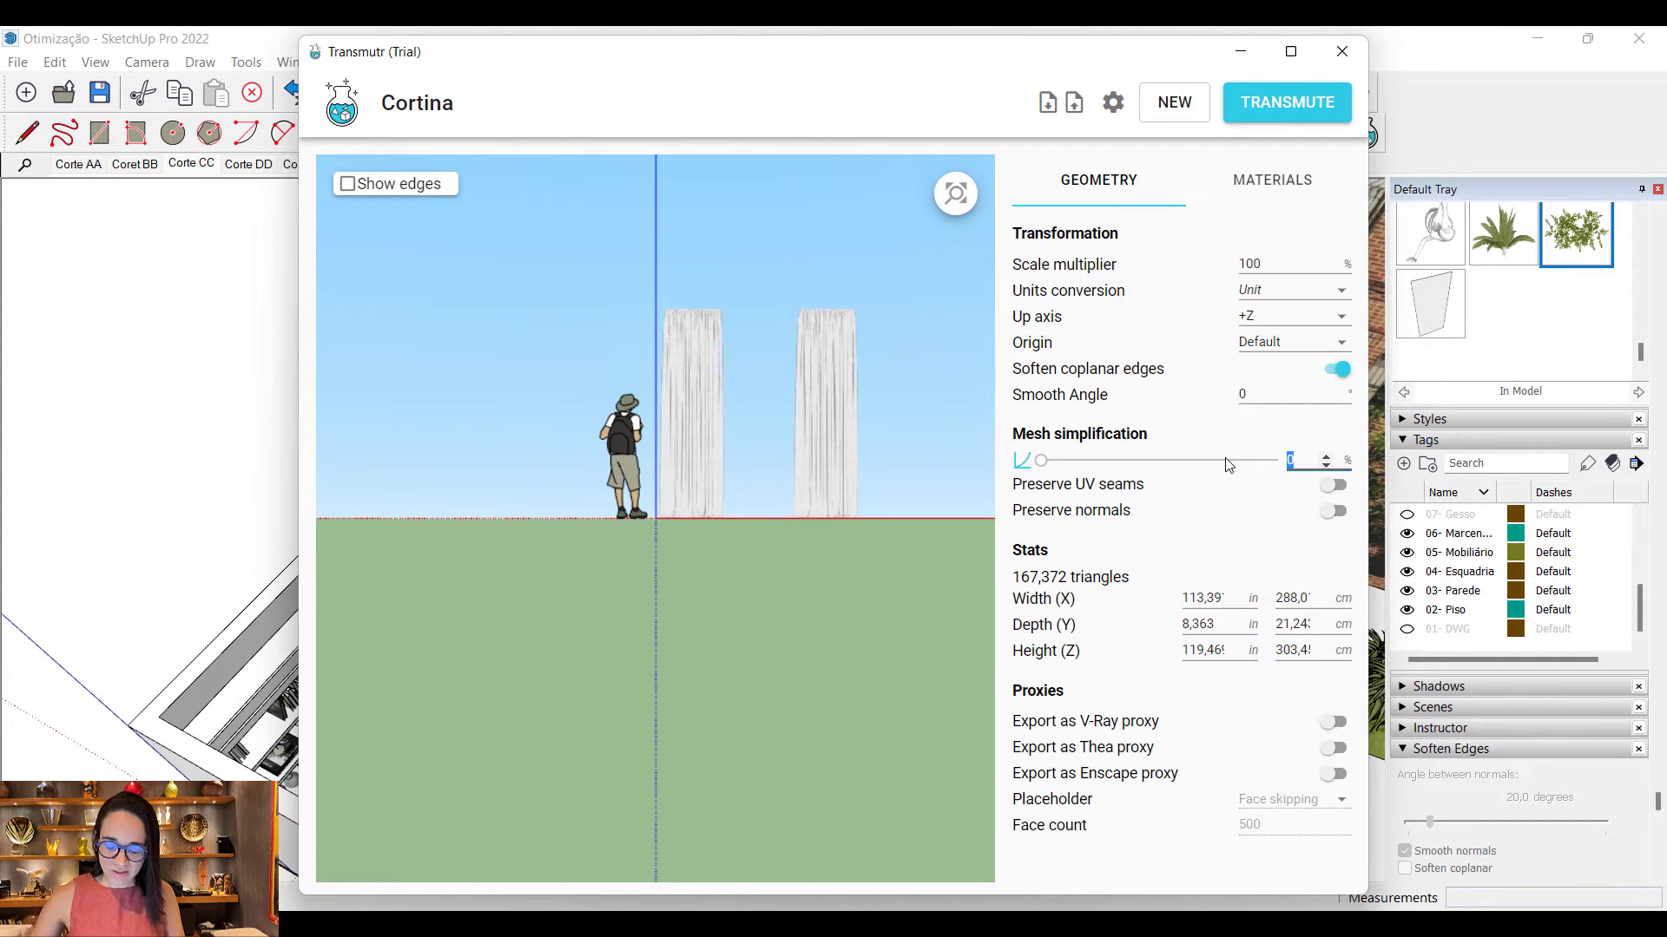
pyautogui.write('50')
pyautogui.click(1300, 104)
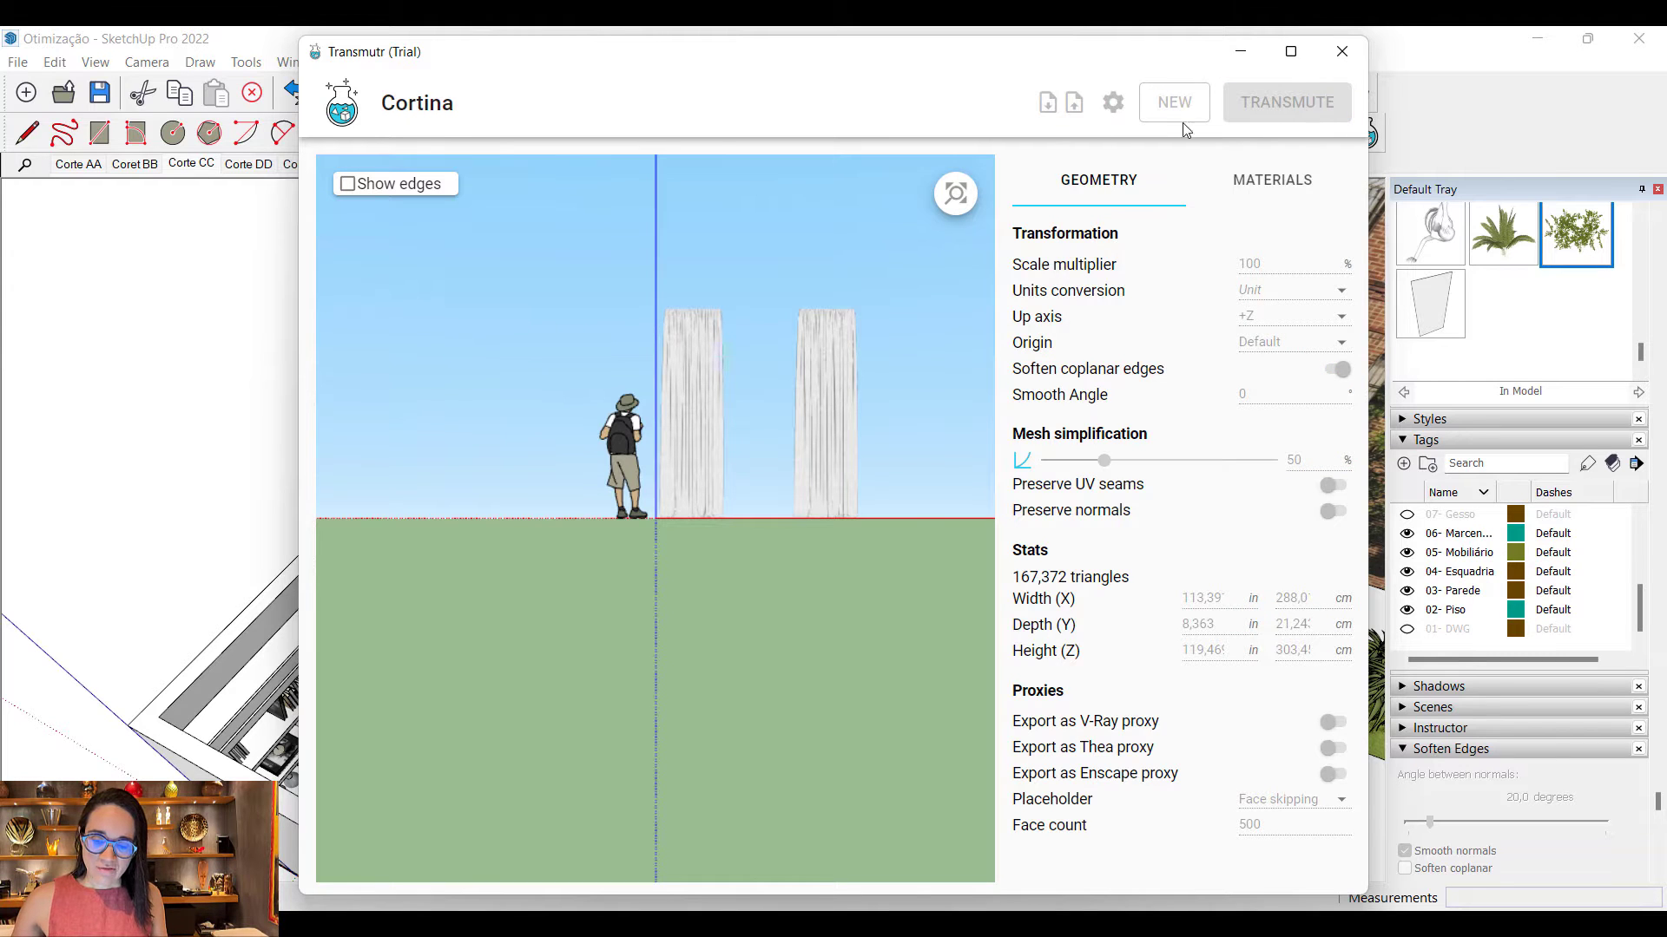
pyautogui.click(1281, 105)
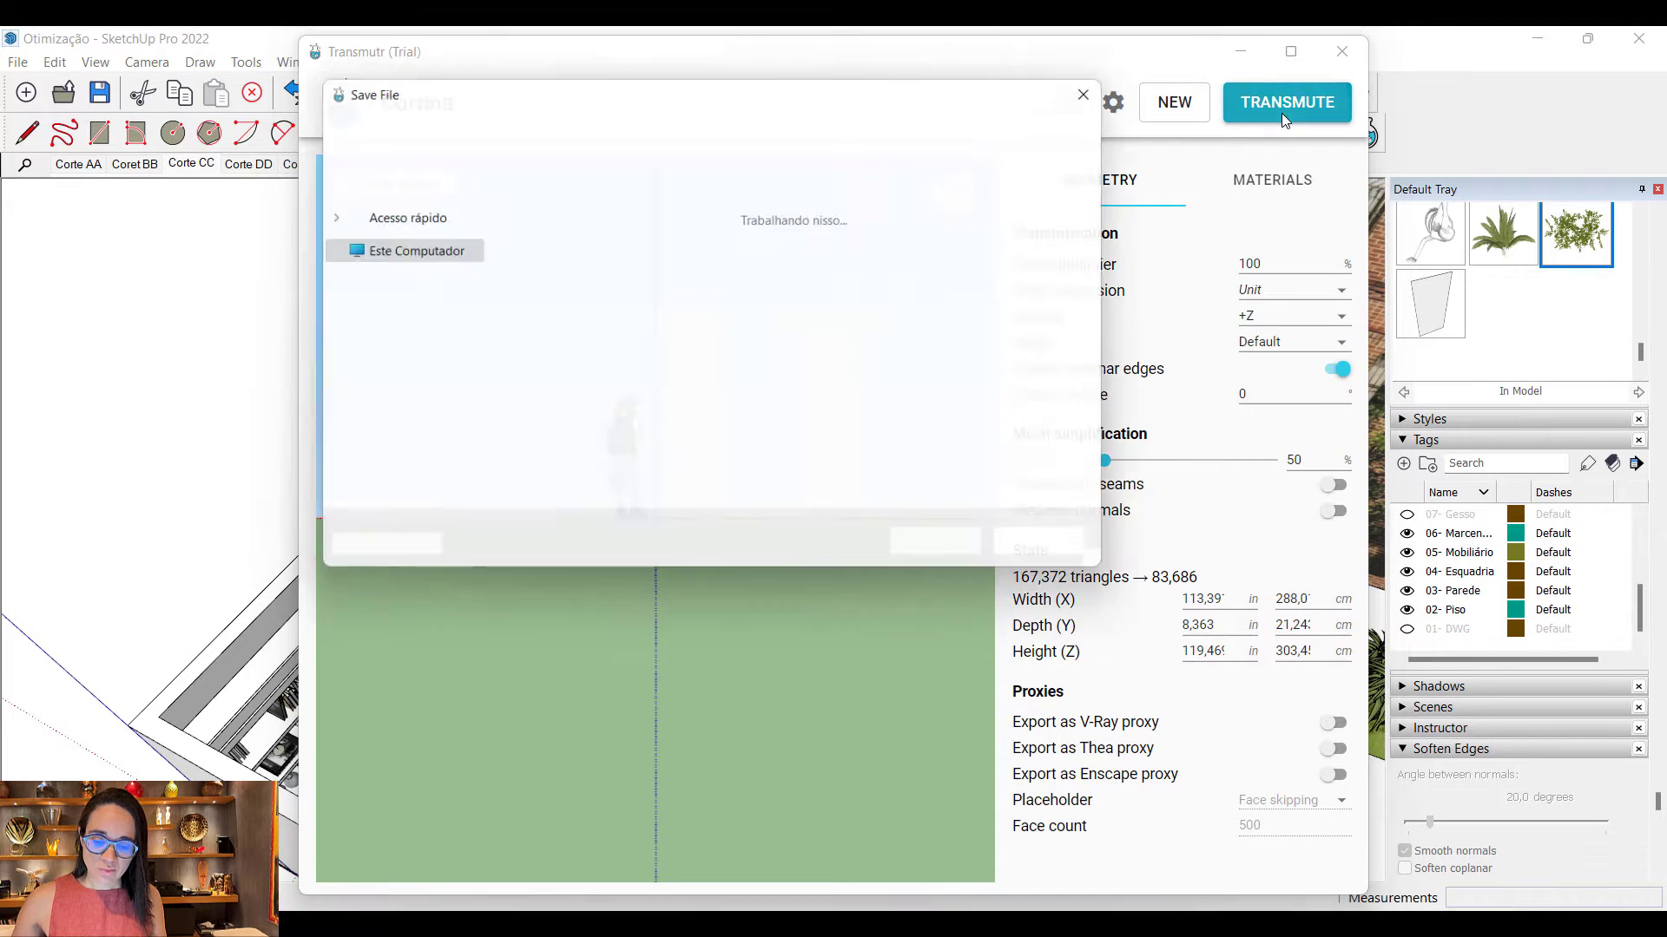
pyautogui.write('teste')
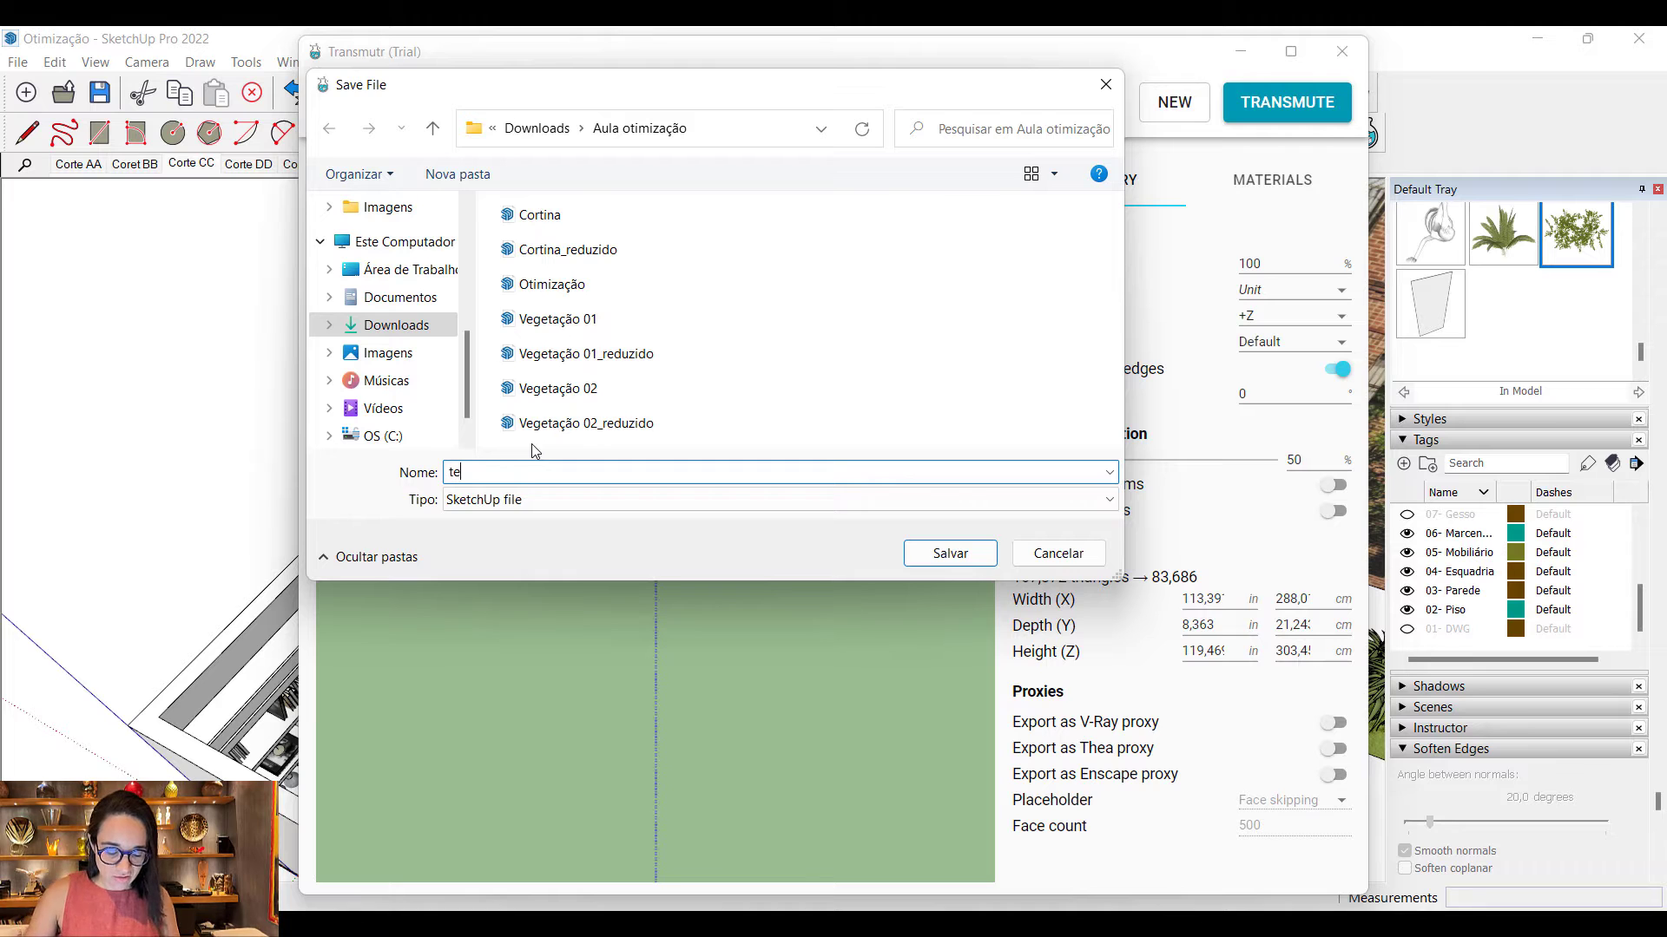
pyautogui.click(965, 550)
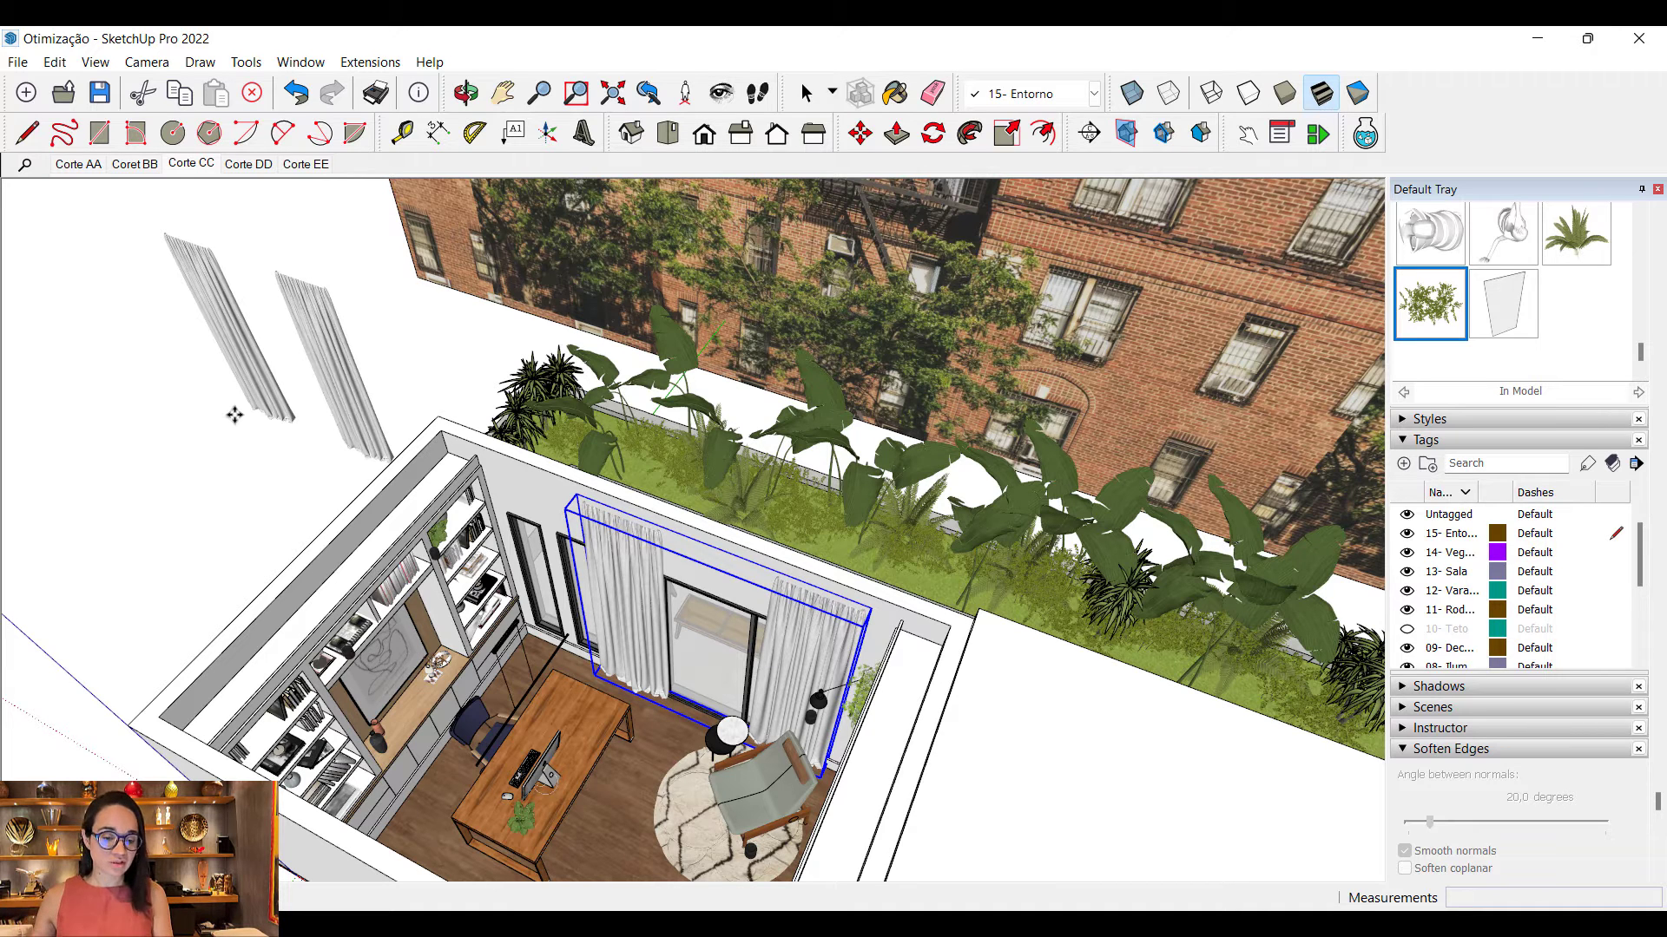
# Step: Cancel the pending component placement and browse the in-model collection for the leafy plant component
pyautogui.press('Escape')
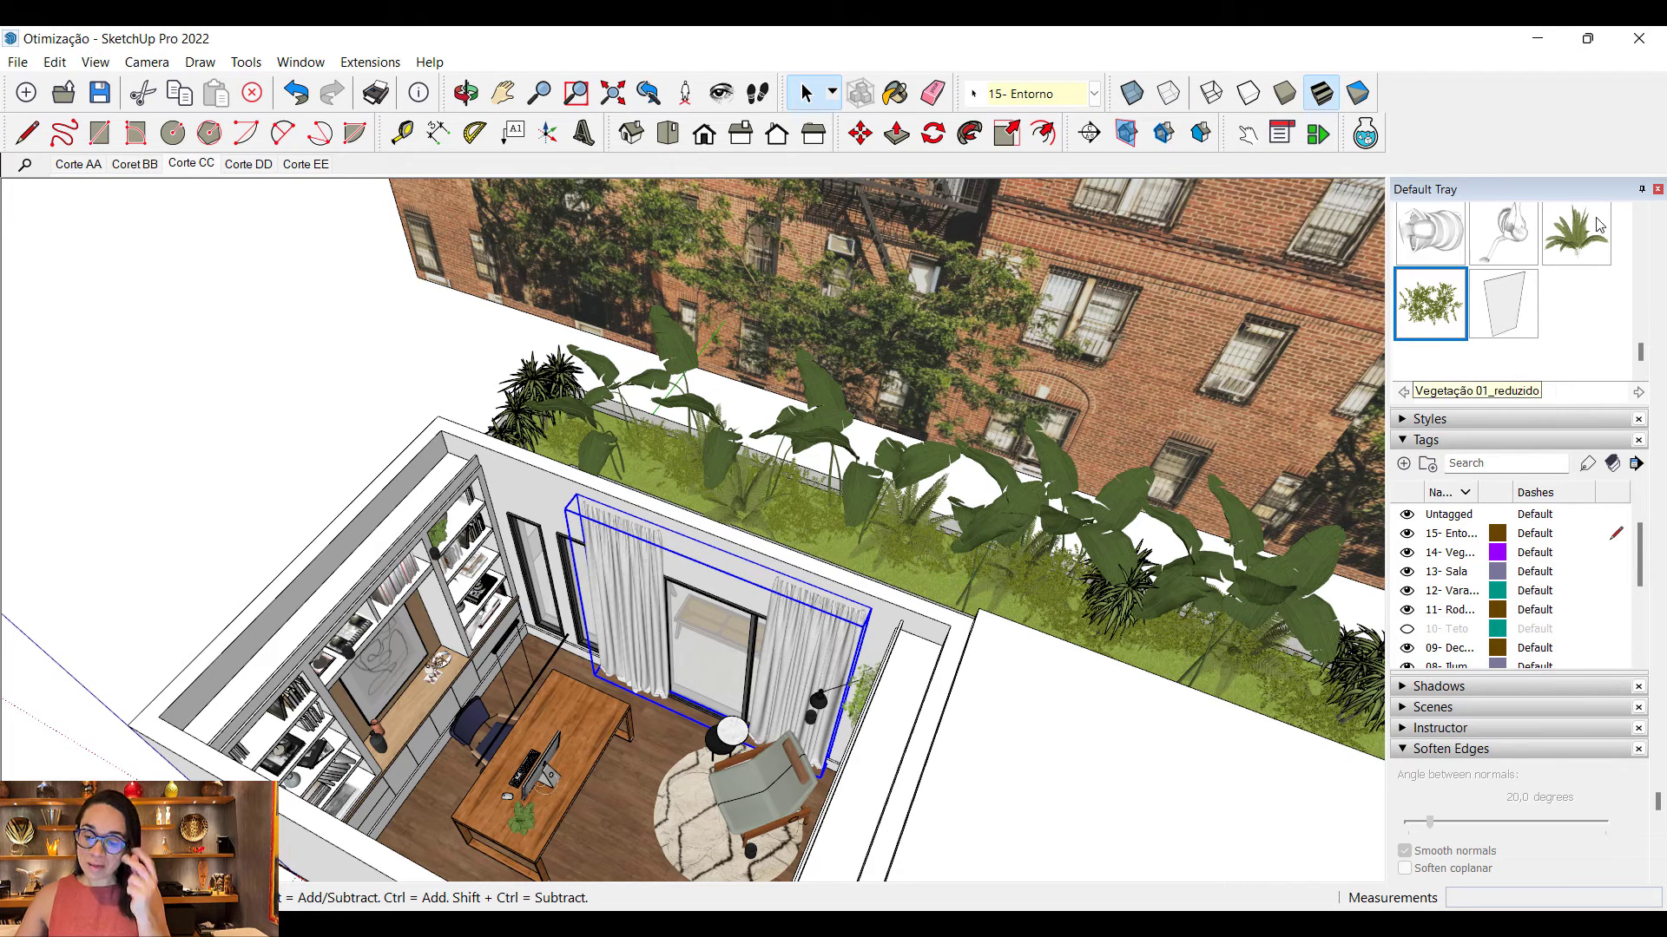
pyautogui.scroll(1, 1590, 258)
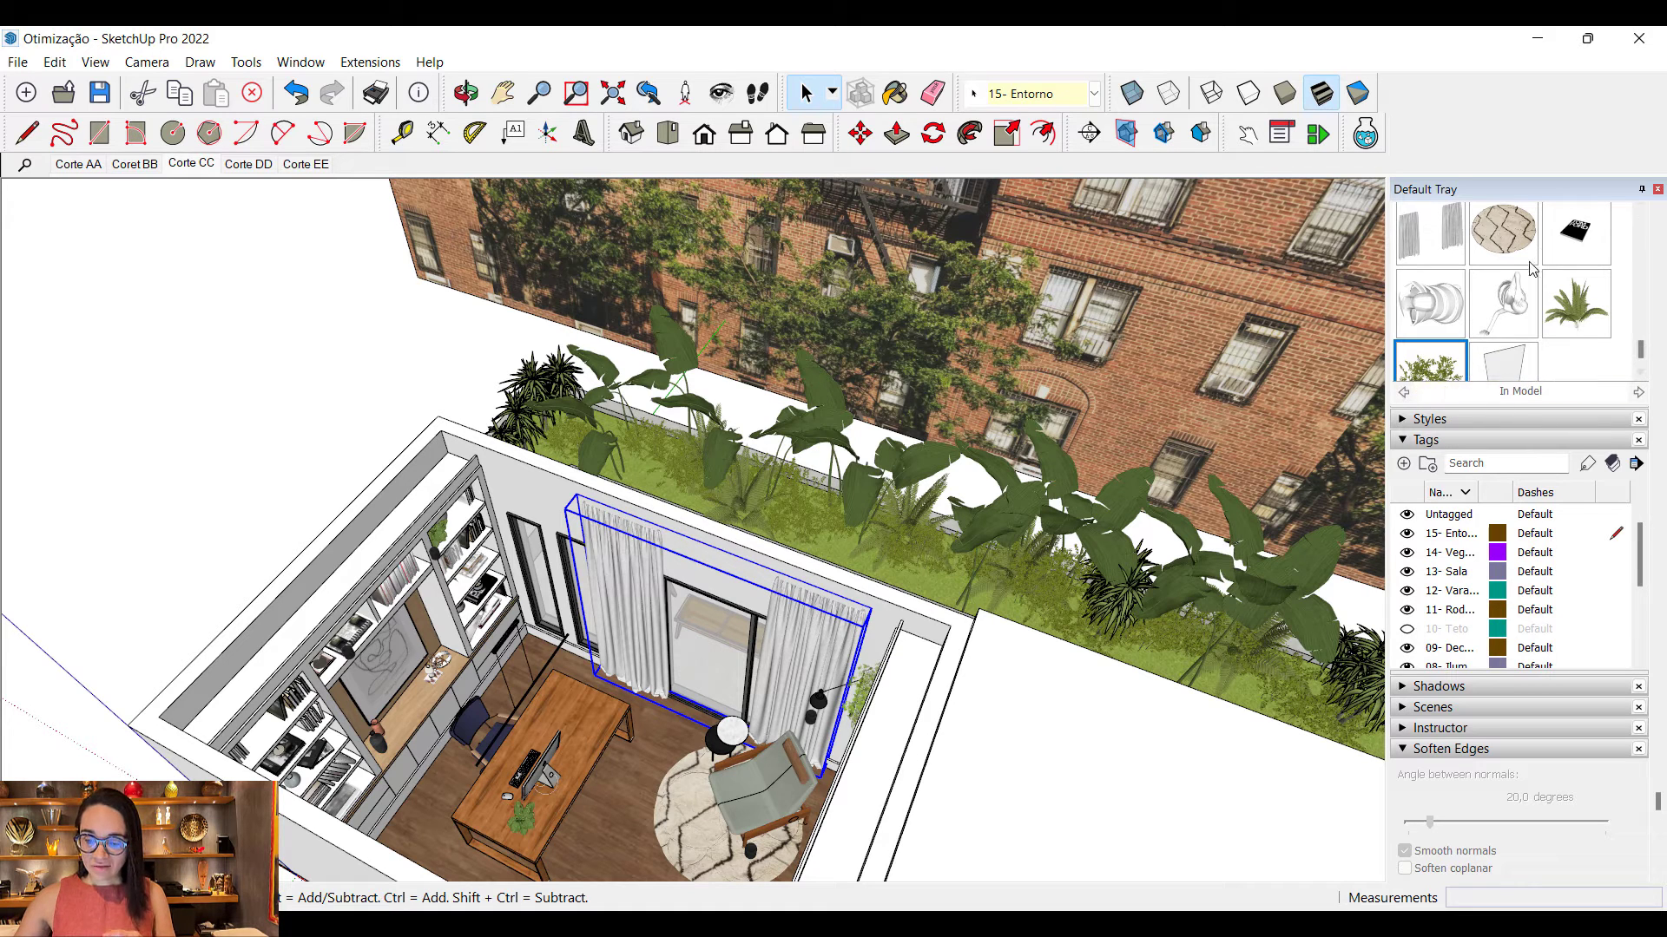
pyautogui.scroll(2, 1532, 261)
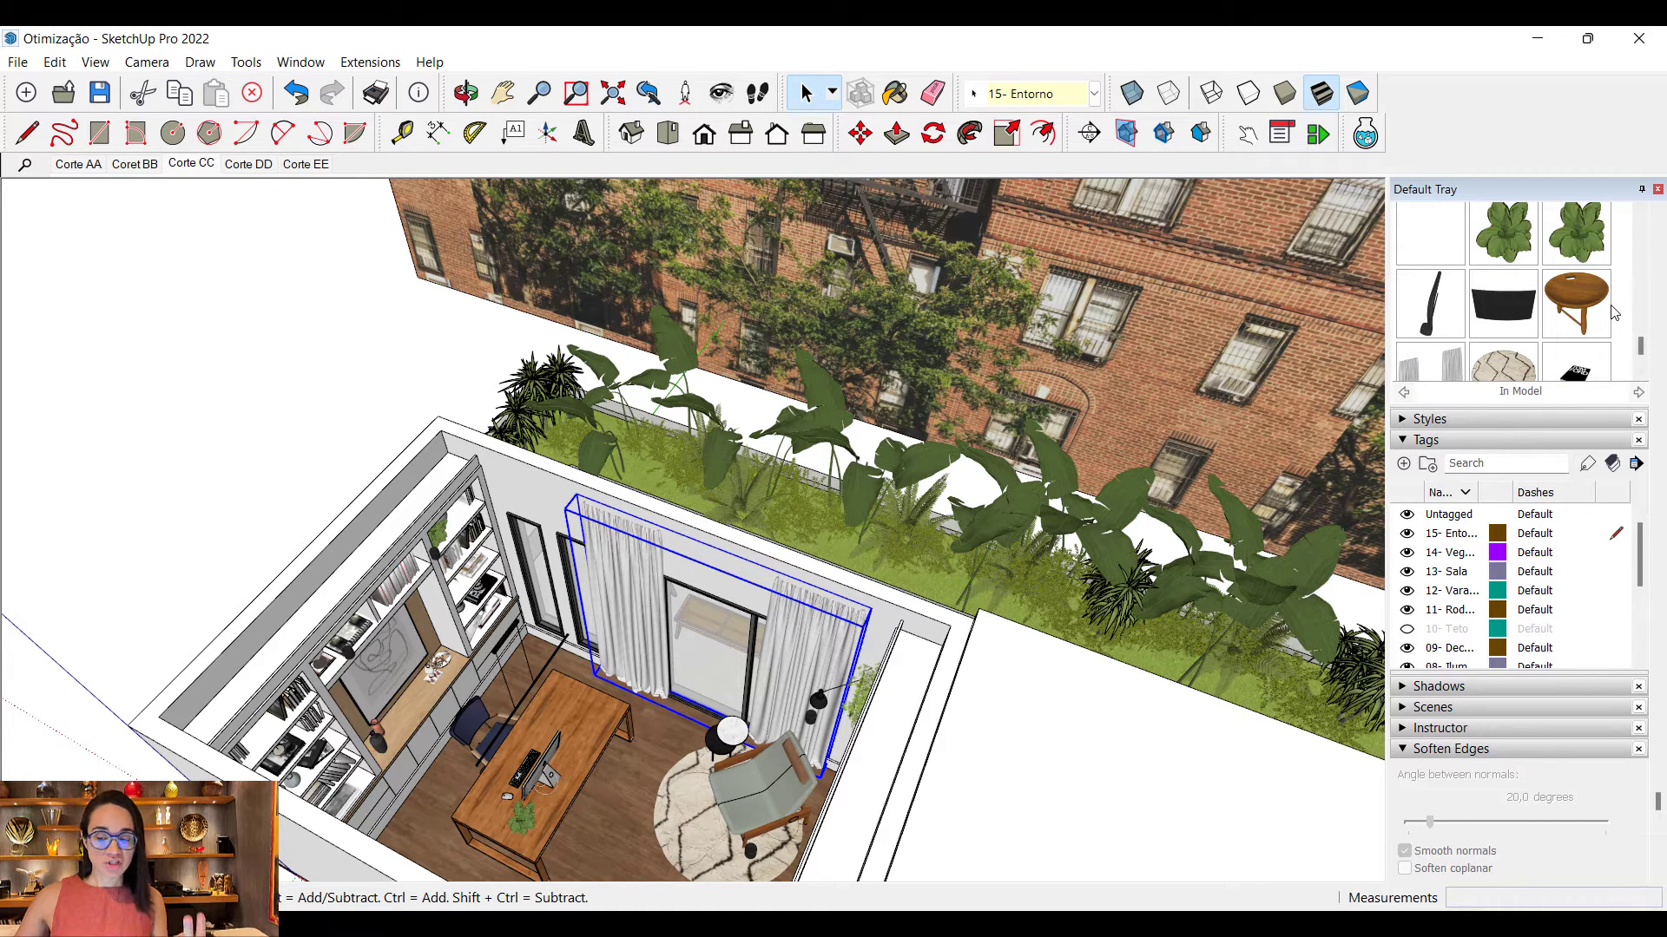
pyautogui.scroll(-3, 1564, 314)
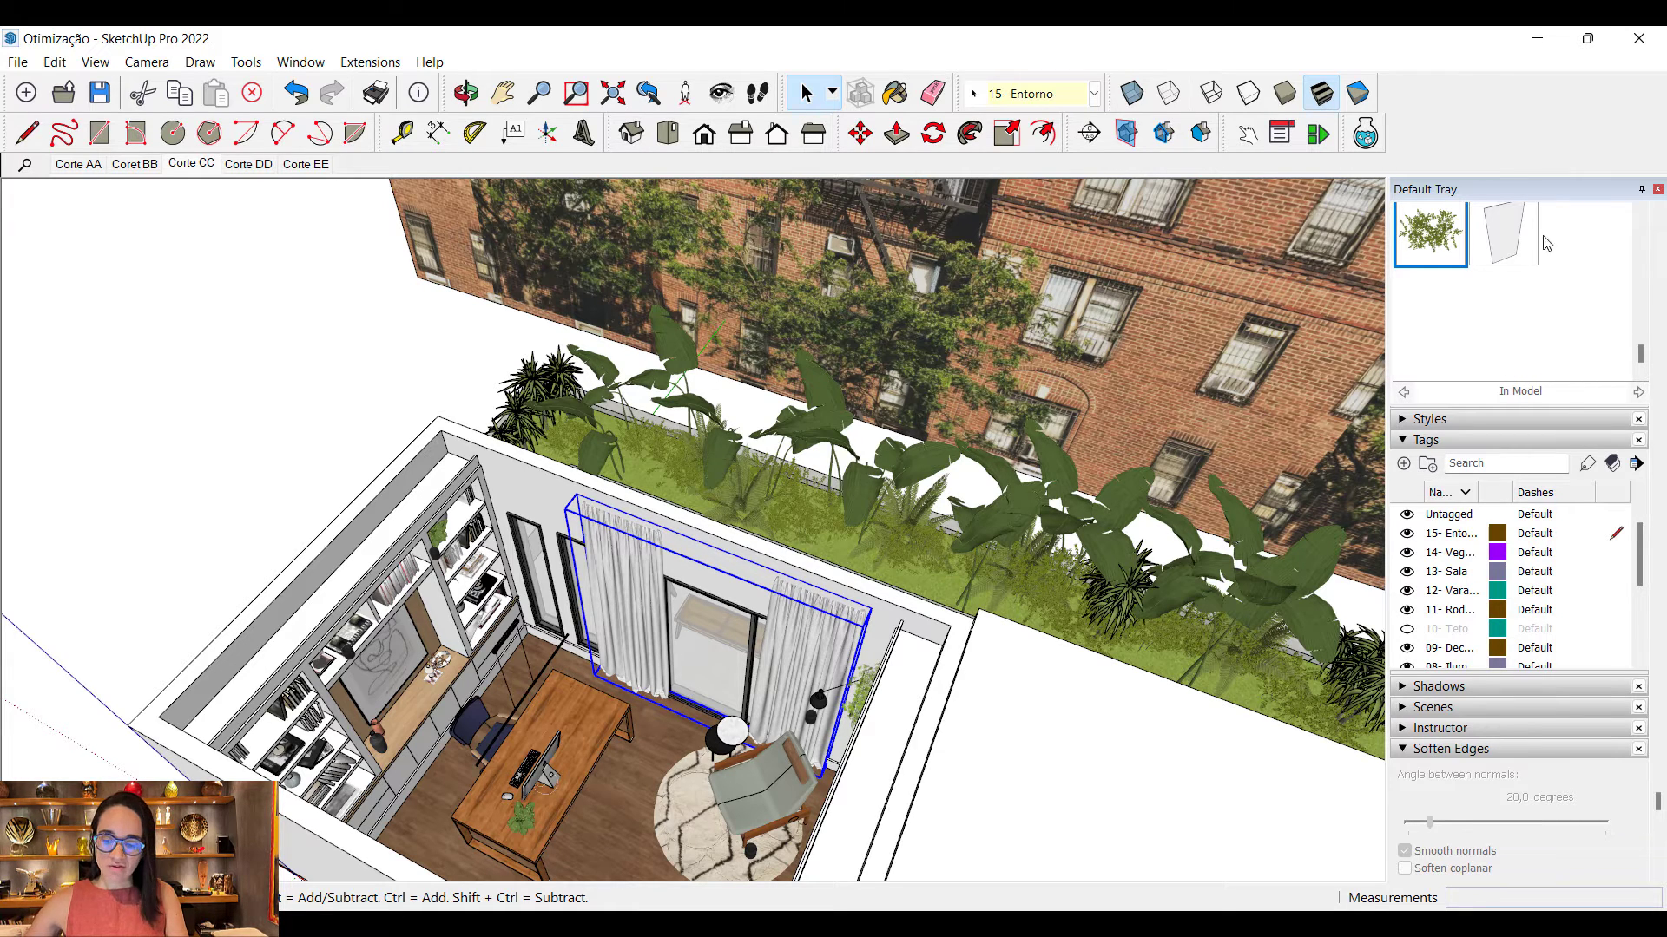
pyautogui.rightClick(1489, 246)
pyautogui.click(1508, 267)
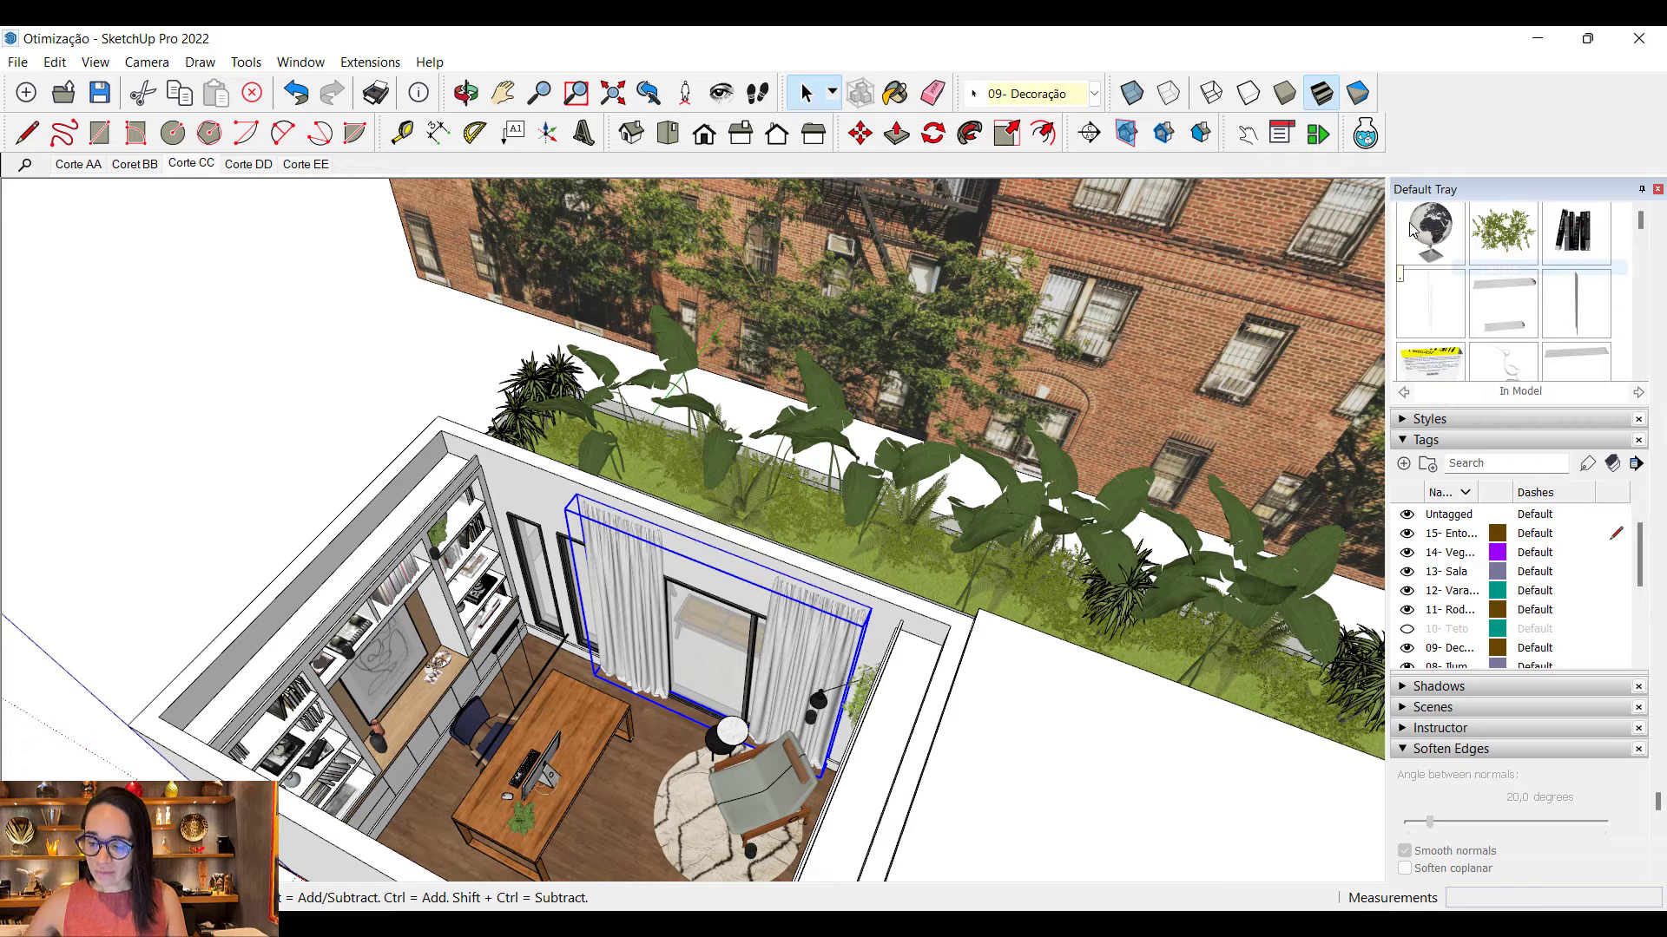
# Step: Reload the leafy plant component in the in-model collection from the Vegetação 02 file
pyautogui.click(1504, 228)
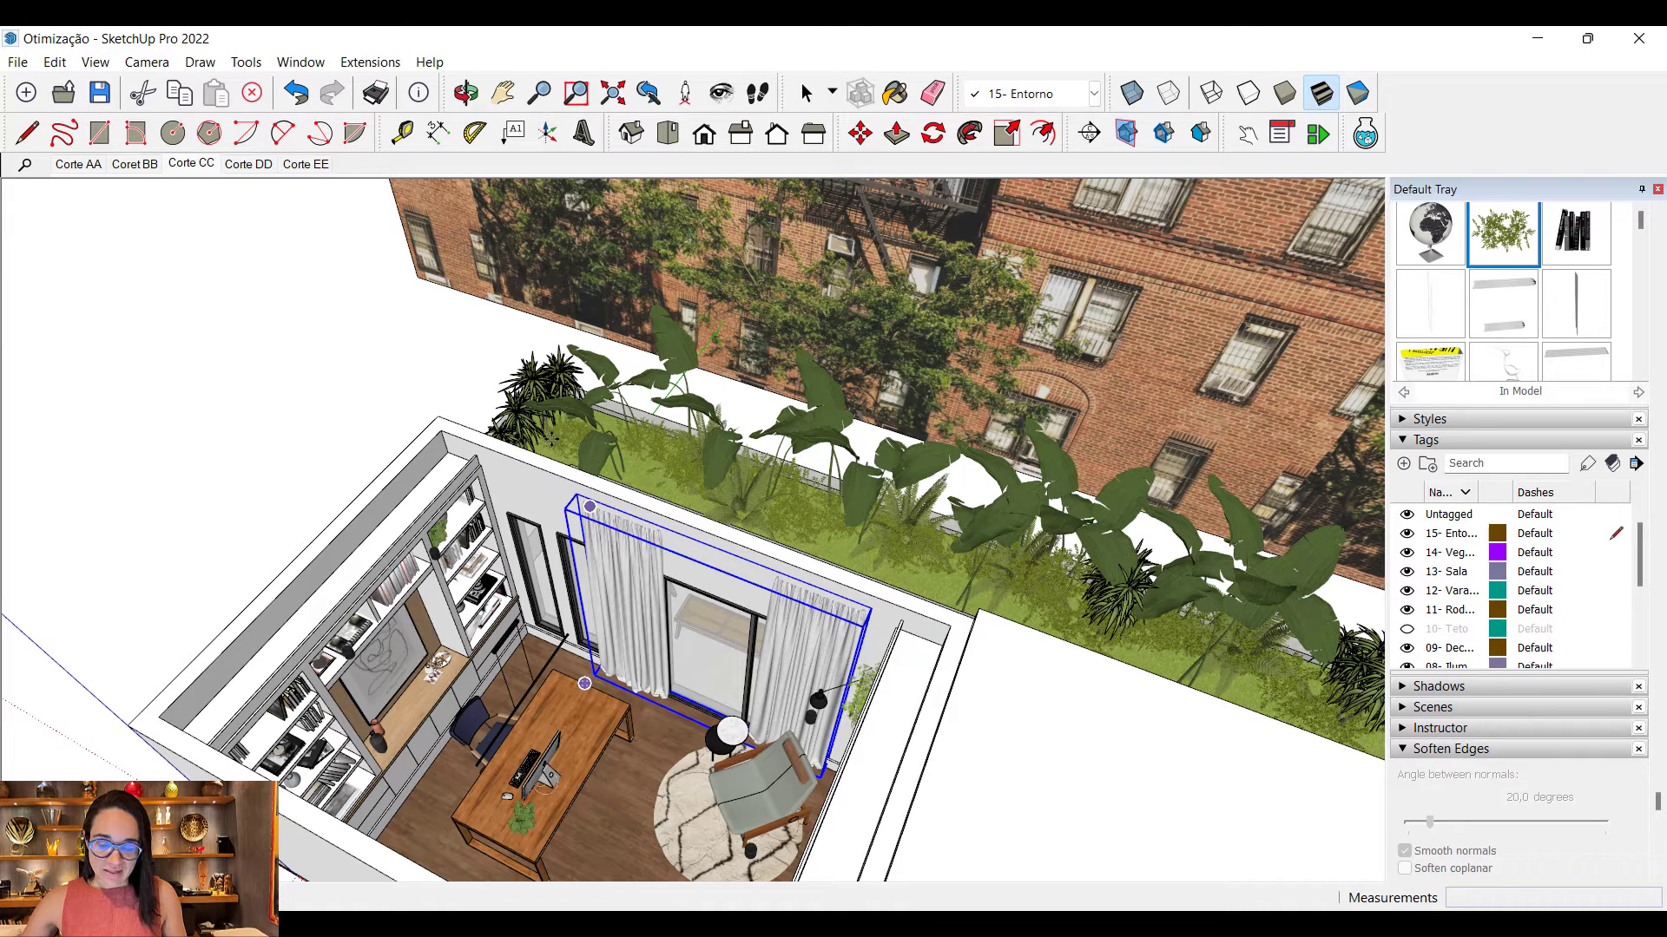
pyautogui.press('Escape')
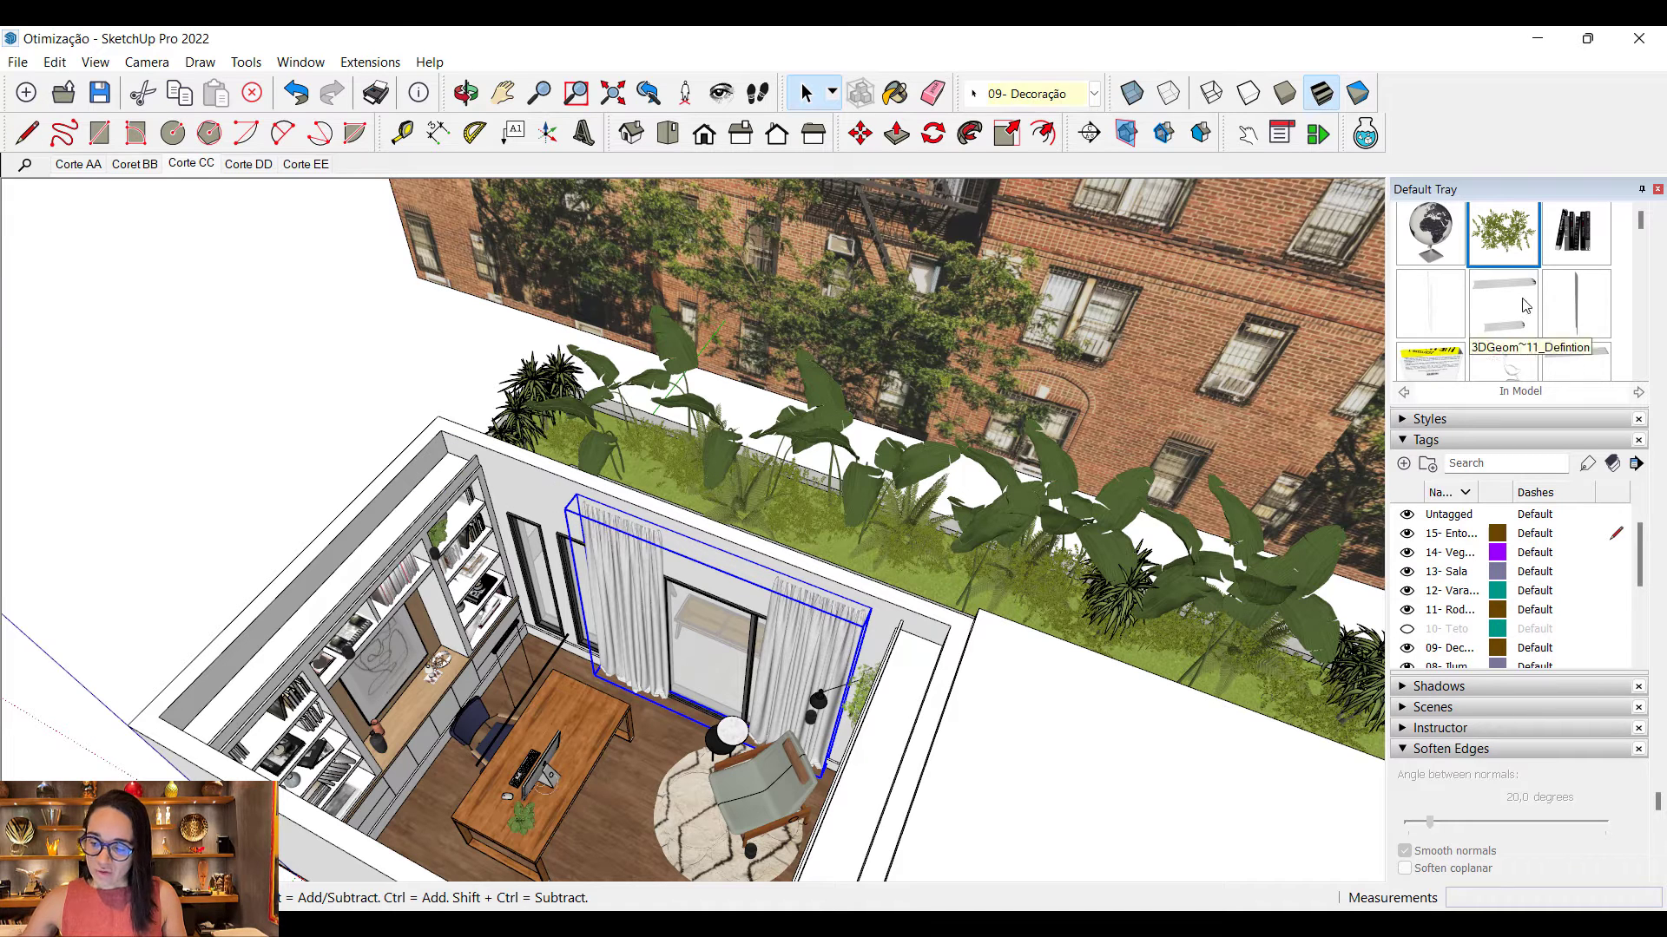
pyautogui.rightClick(1517, 242)
pyautogui.click(1536, 296)
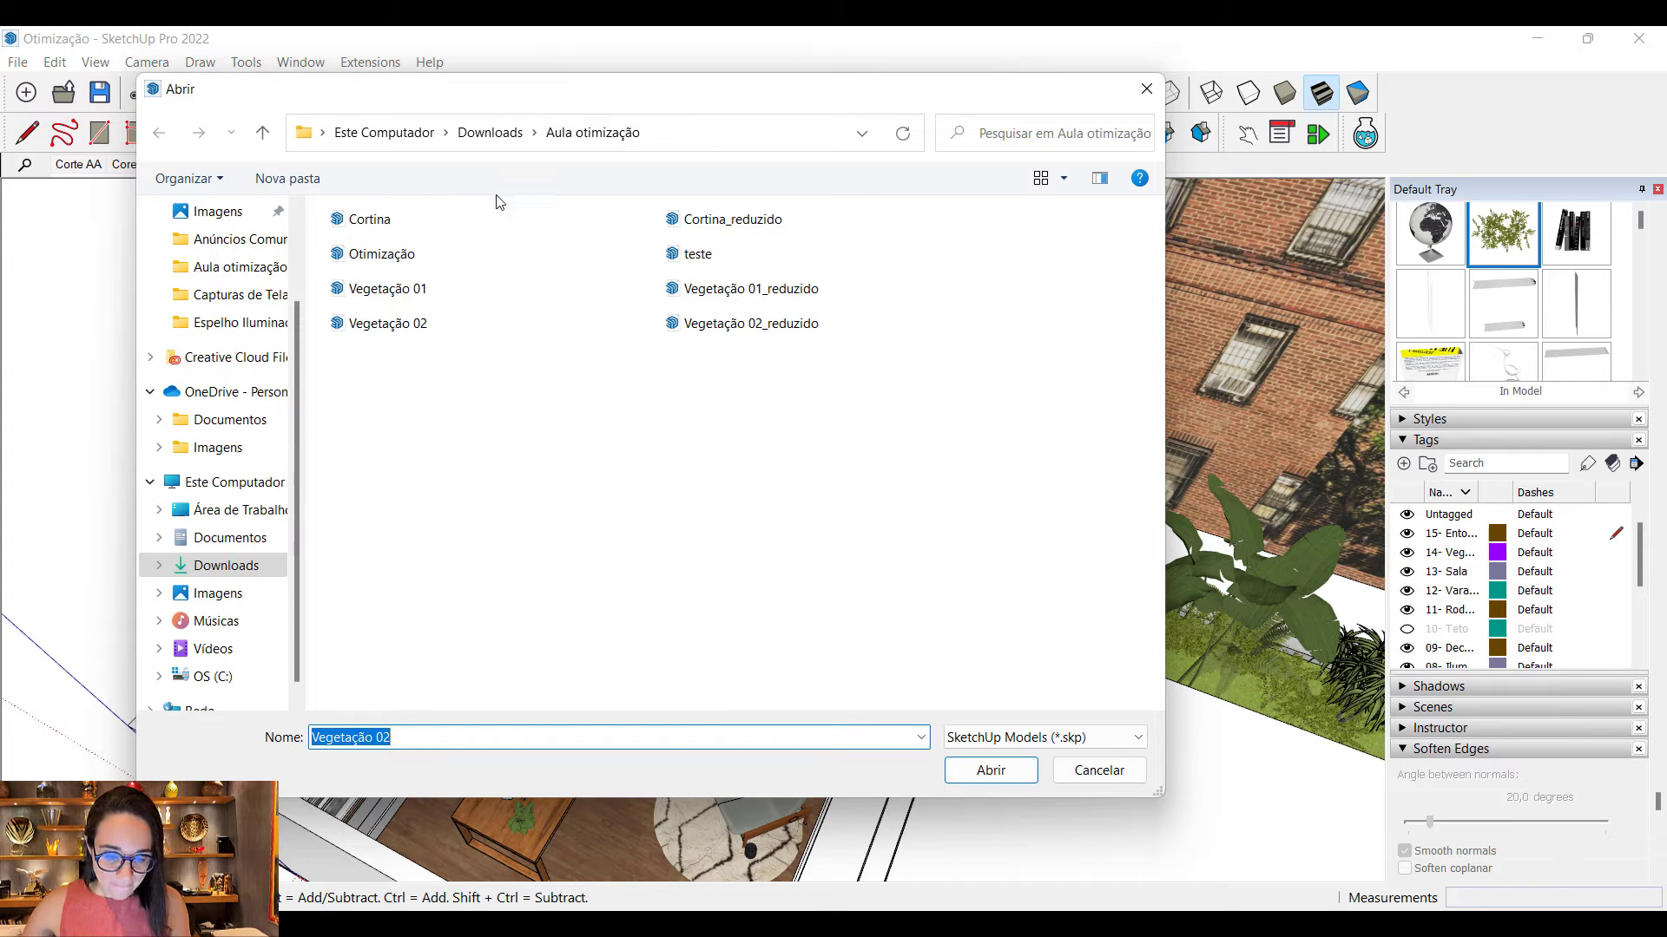
pyautogui.click(425, 324)
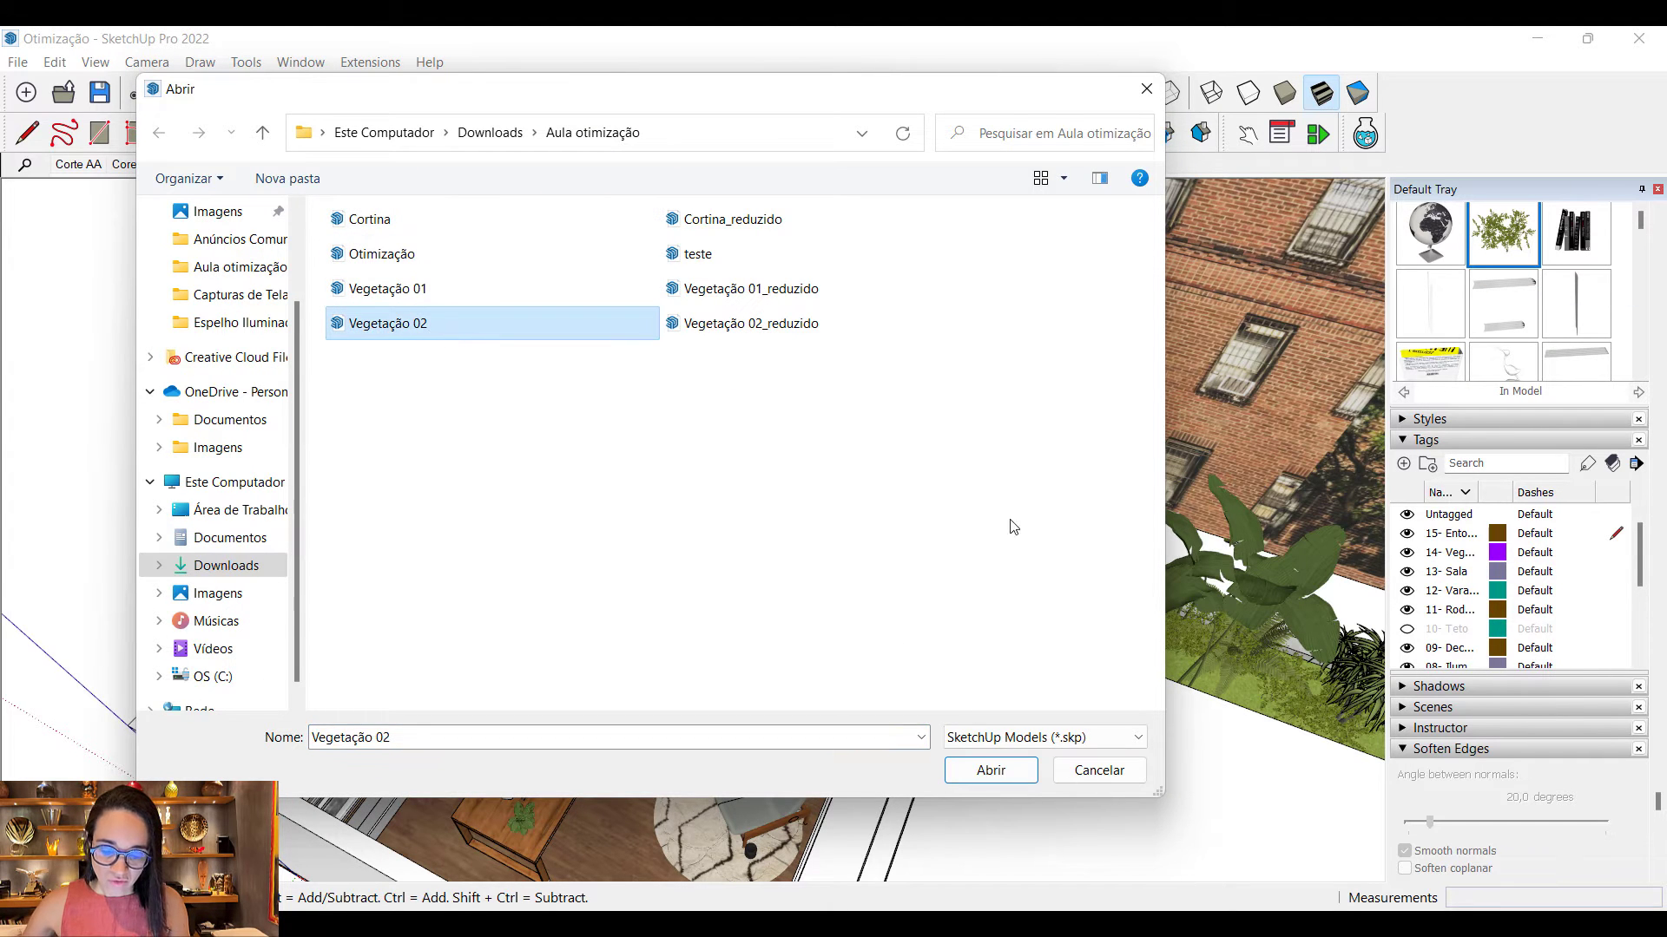
pyautogui.click(998, 775)
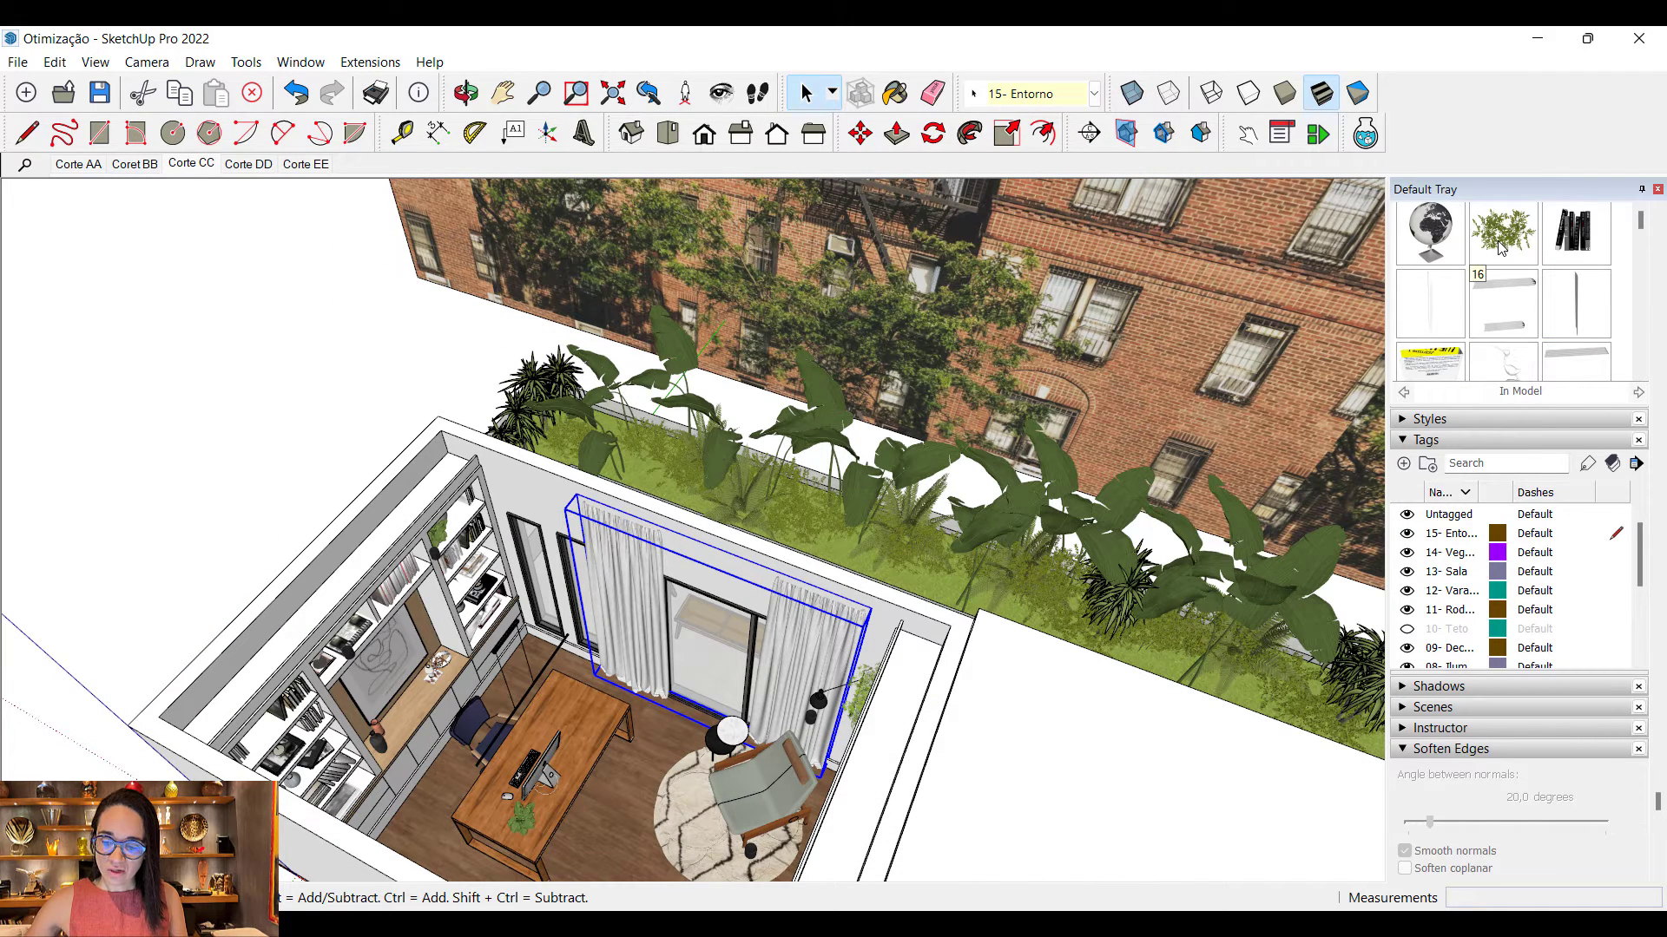
pyautogui.scroll(-5, 1552, 306)
pyautogui.scroll(5, 1553, 305)
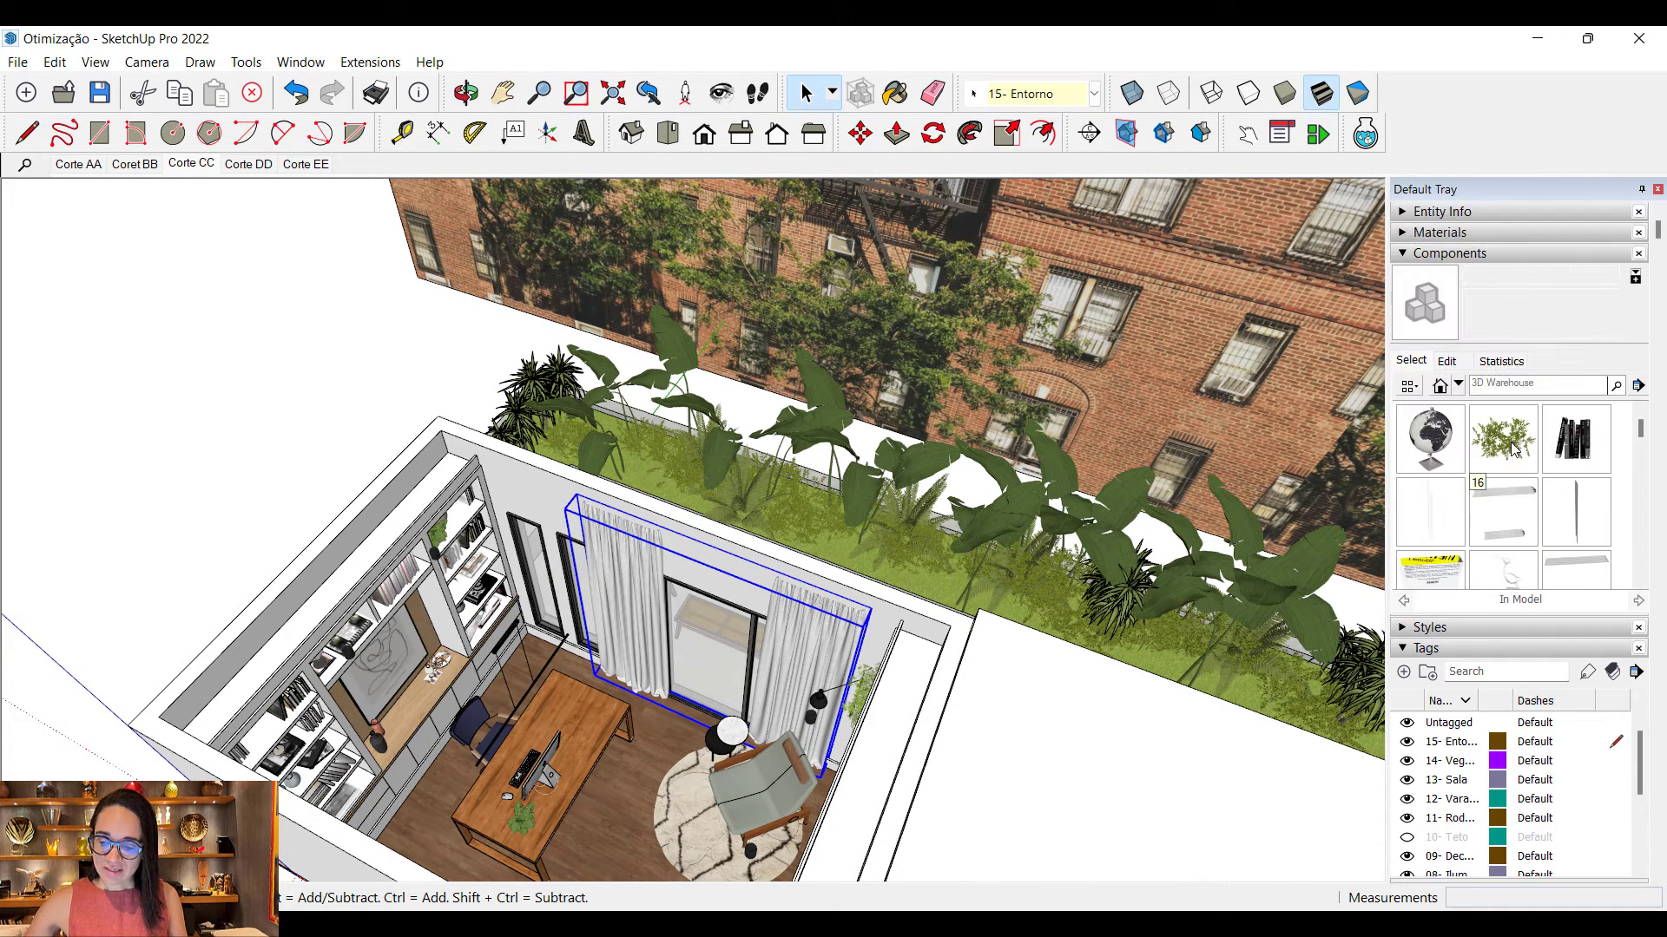
pyautogui.scroll(-3, 1528, 460)
pyautogui.scroll(2, 959, 558)
pyautogui.click(959, 562)
pyautogui.rightClick(966, 566)
pyautogui.click(1021, 569)
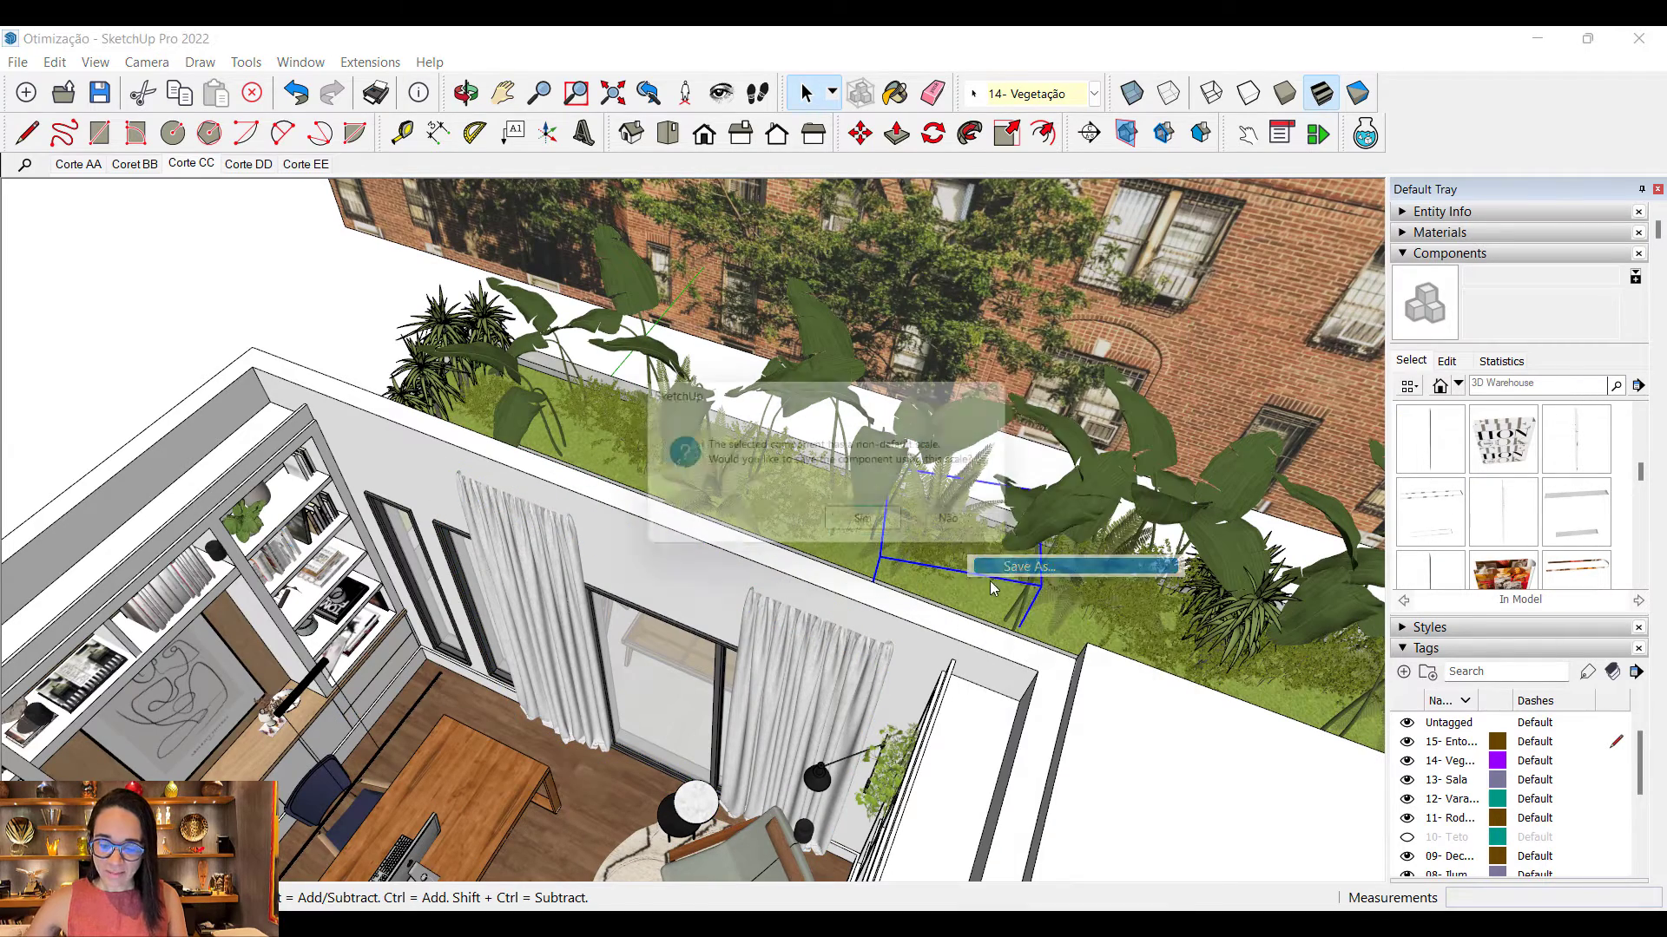
pyautogui.click(898, 526)
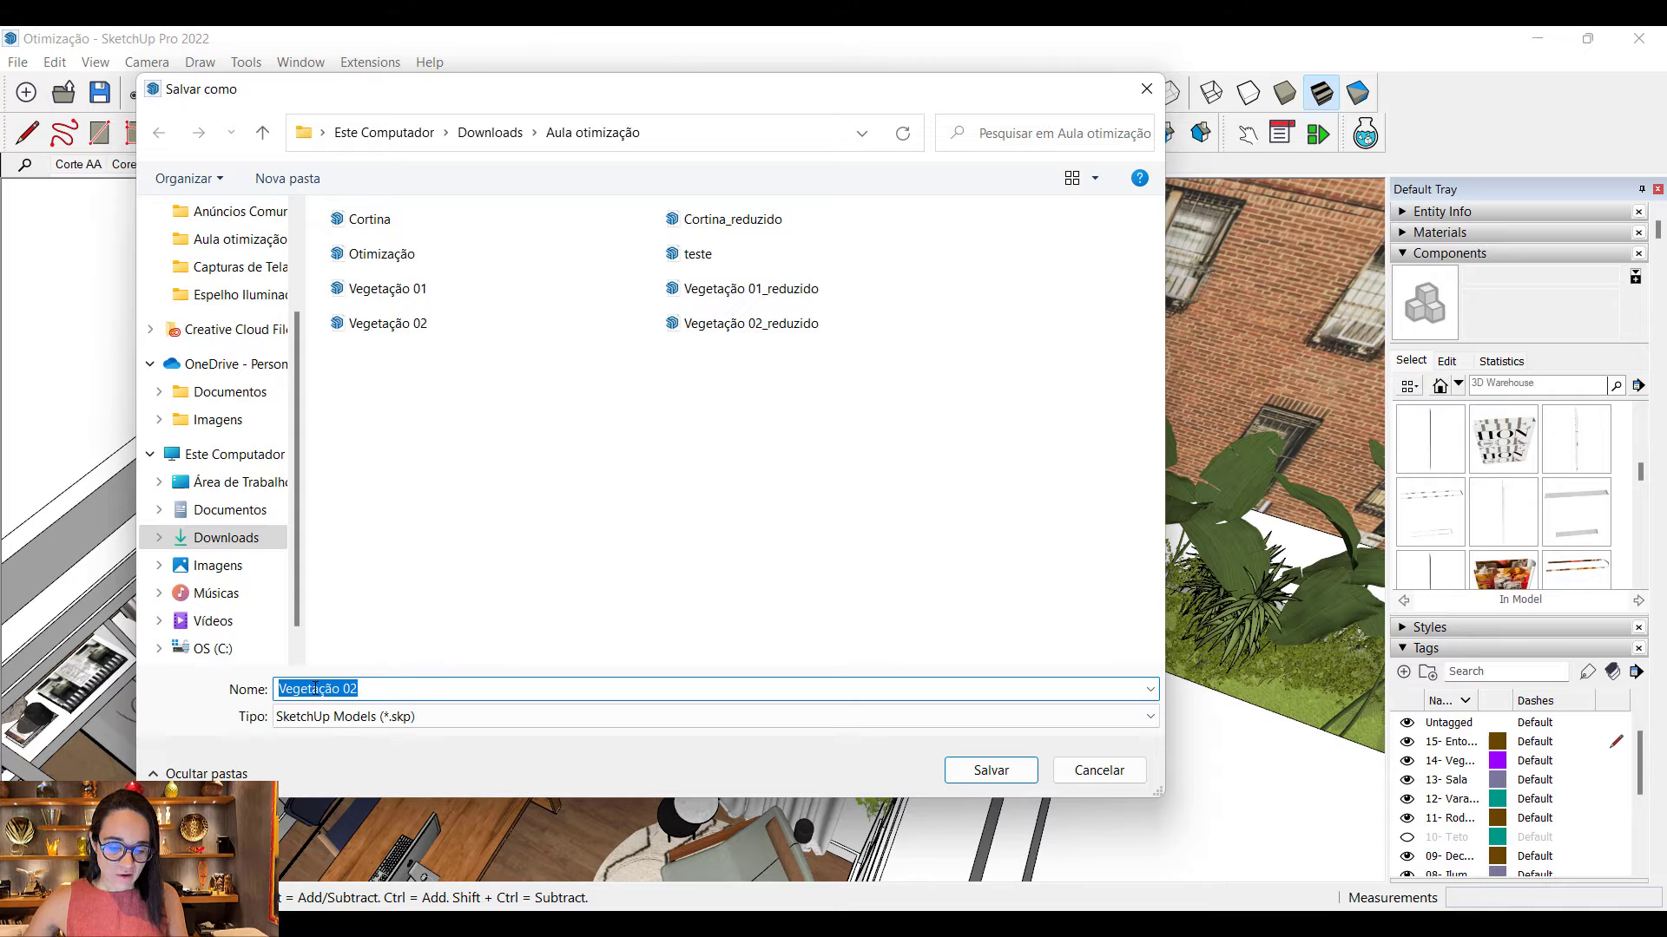
pyautogui.click(374, 690)
pyautogui.click(1145, 89)
# Step: Reload the leafy plant component in the in-model collection from the Vegetação 02_reduzido file
pyautogui.rightClick(1509, 438)
pyautogui.click(1495, 486)
pyautogui.click(848, 528)
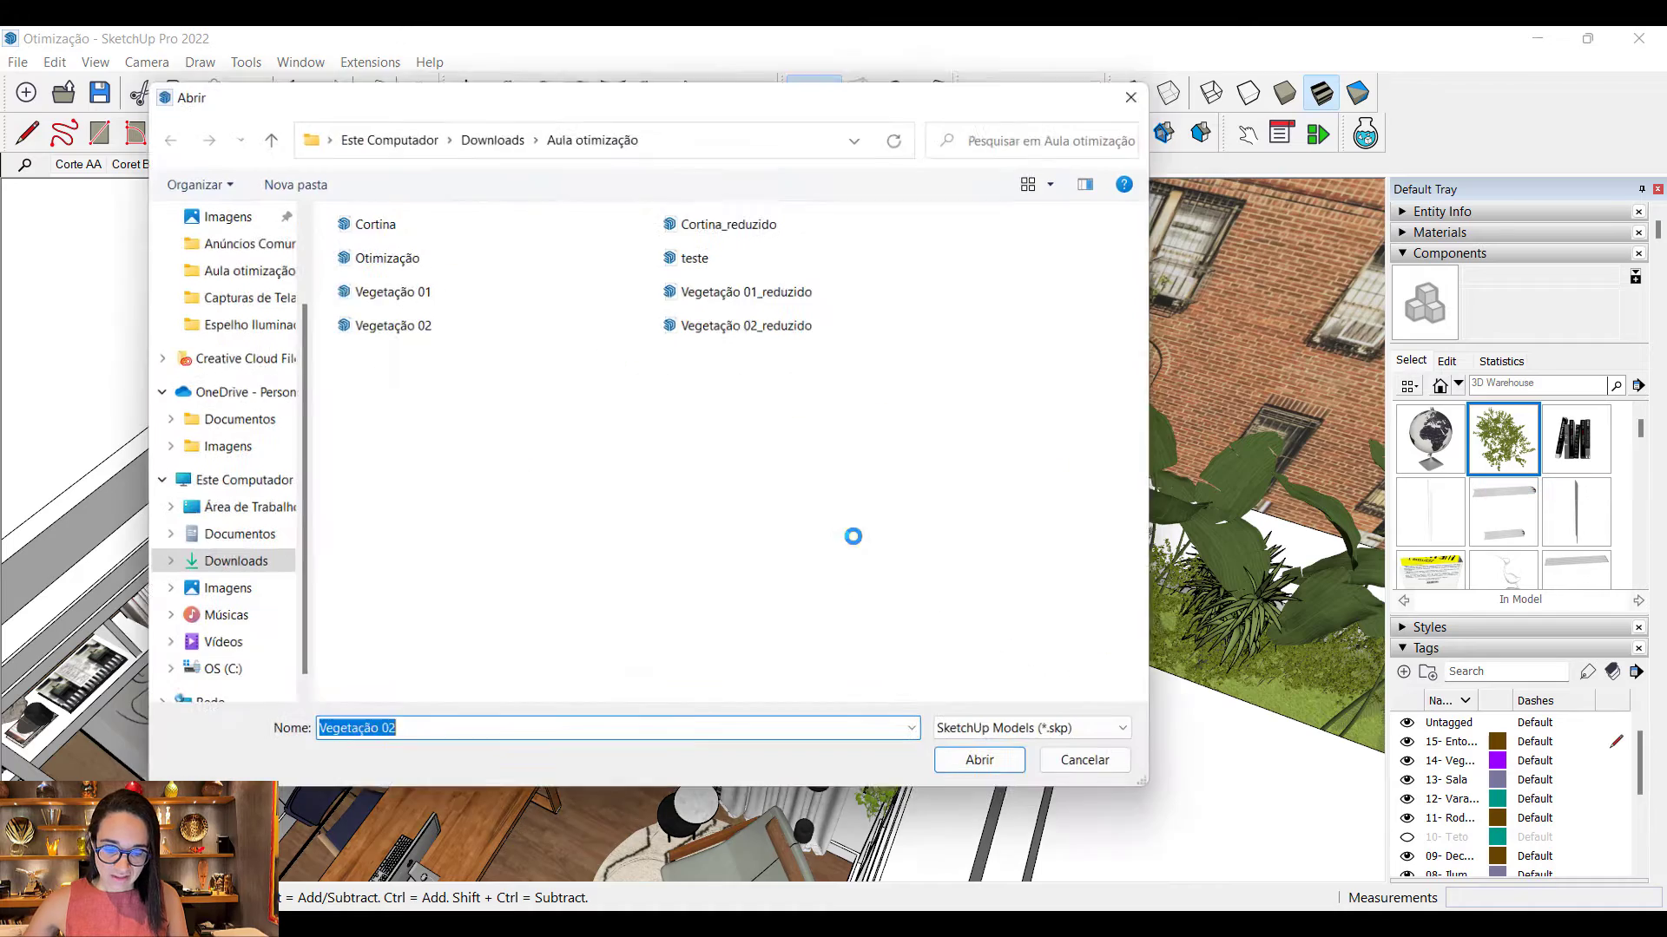
pyautogui.click(742, 324)
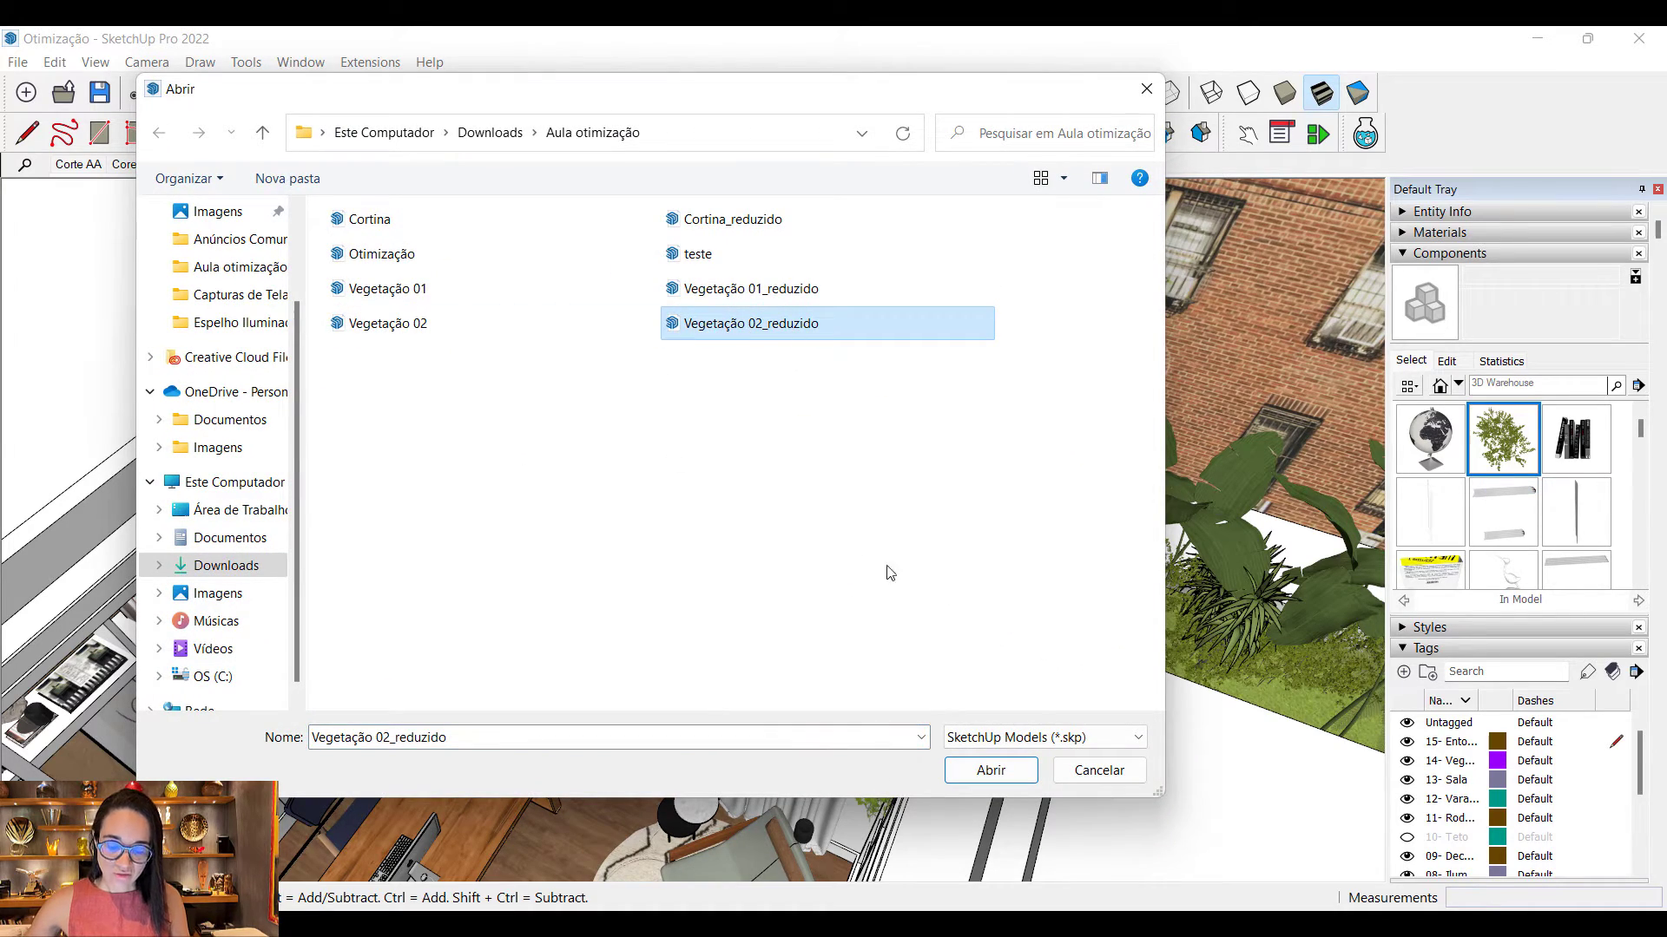
pyautogui.click(979, 769)
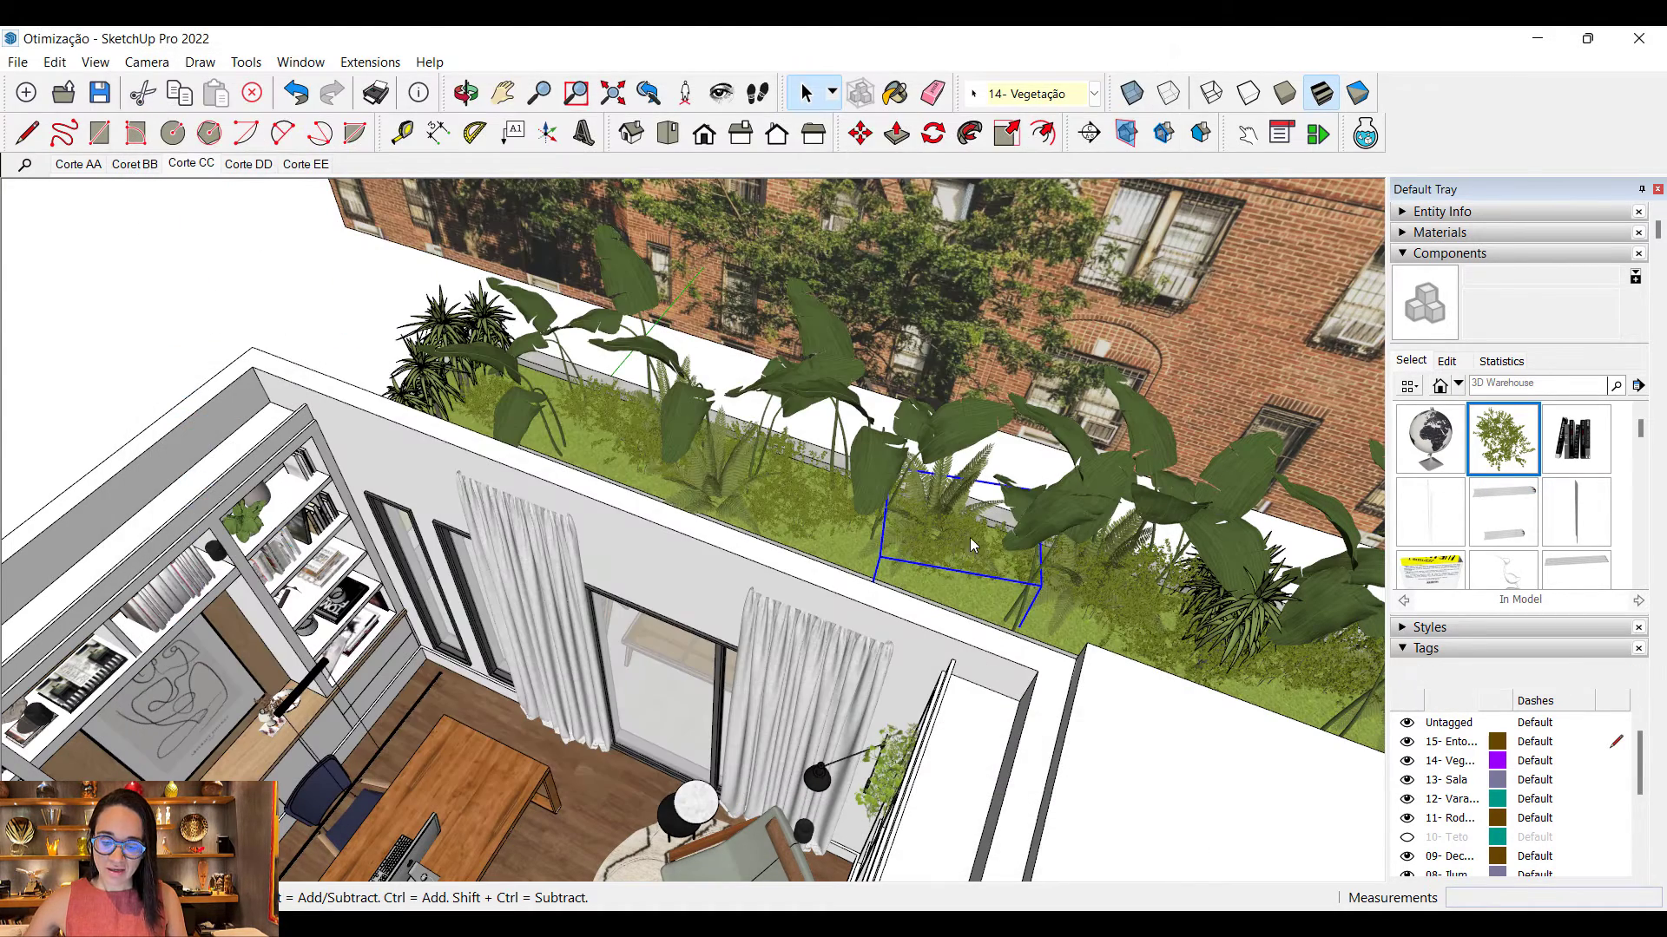
# Step: Inspect the vegetation along the planter up close and select the spiky plant at its far end
pyautogui.scroll(-2, 666, 451)
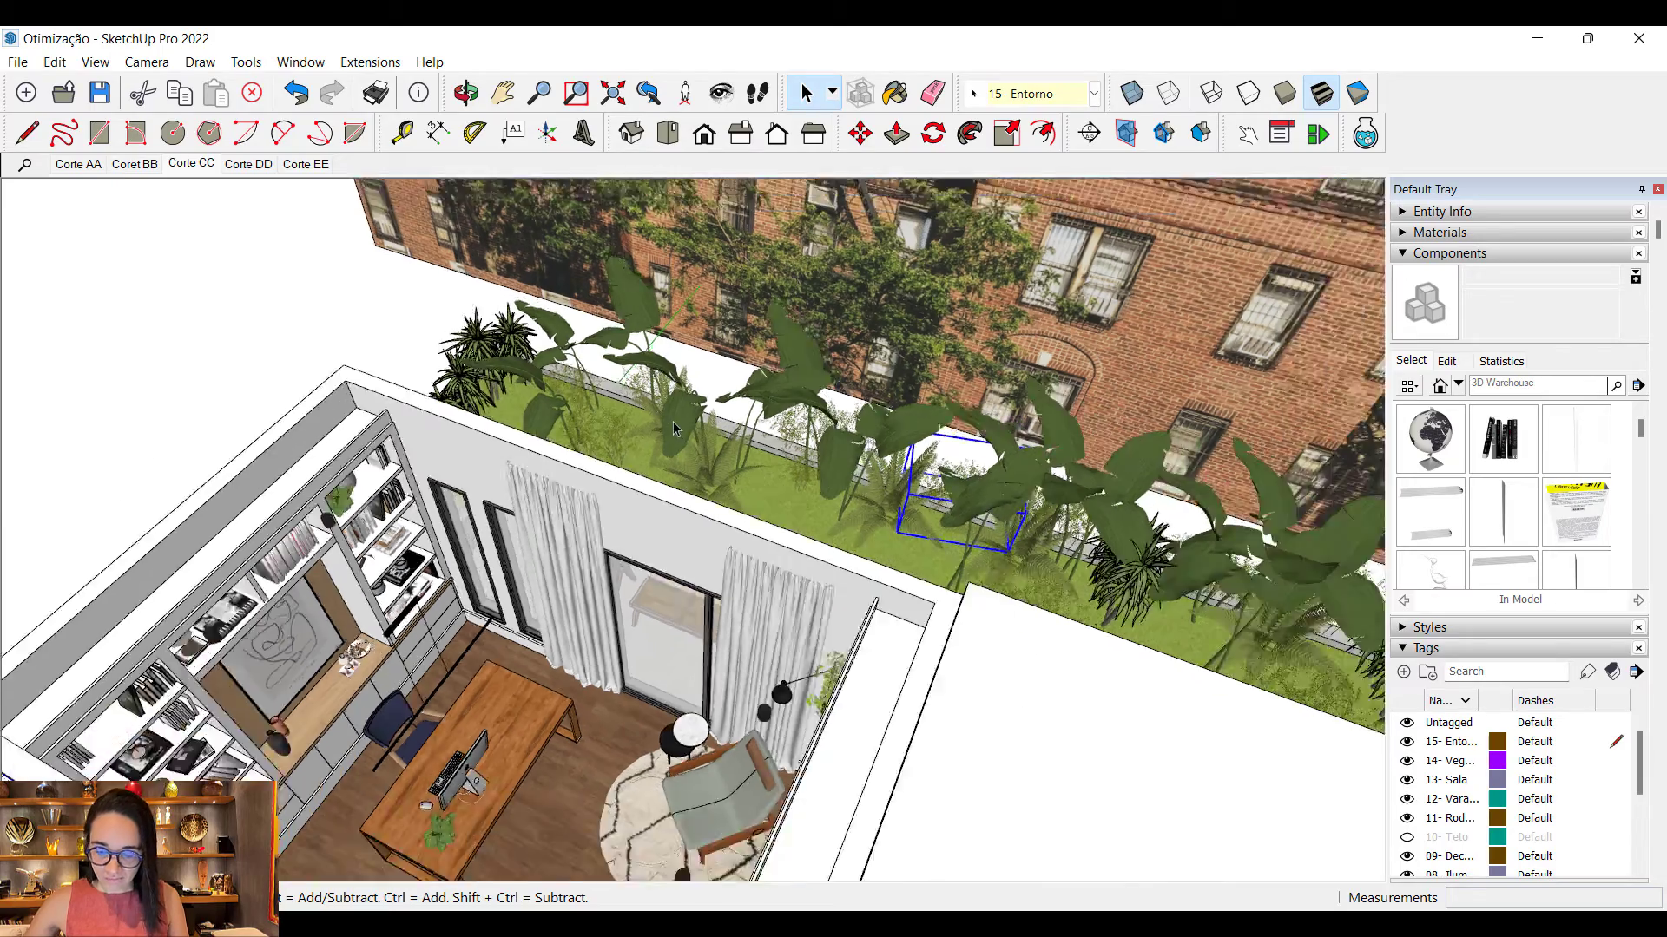
pyautogui.keyDown('shift'); pyautogui.moveTo(1259, 538); pyautogui.dragTo(824, 529, button='middle'); pyautogui.keyUp('shift')
pyautogui.scroll(3, 1147, 588)
pyautogui.scroll(-4, 1146, 588)
pyautogui.scroll(-2, 1146, 587)
pyautogui.scroll(4, 643, 483)
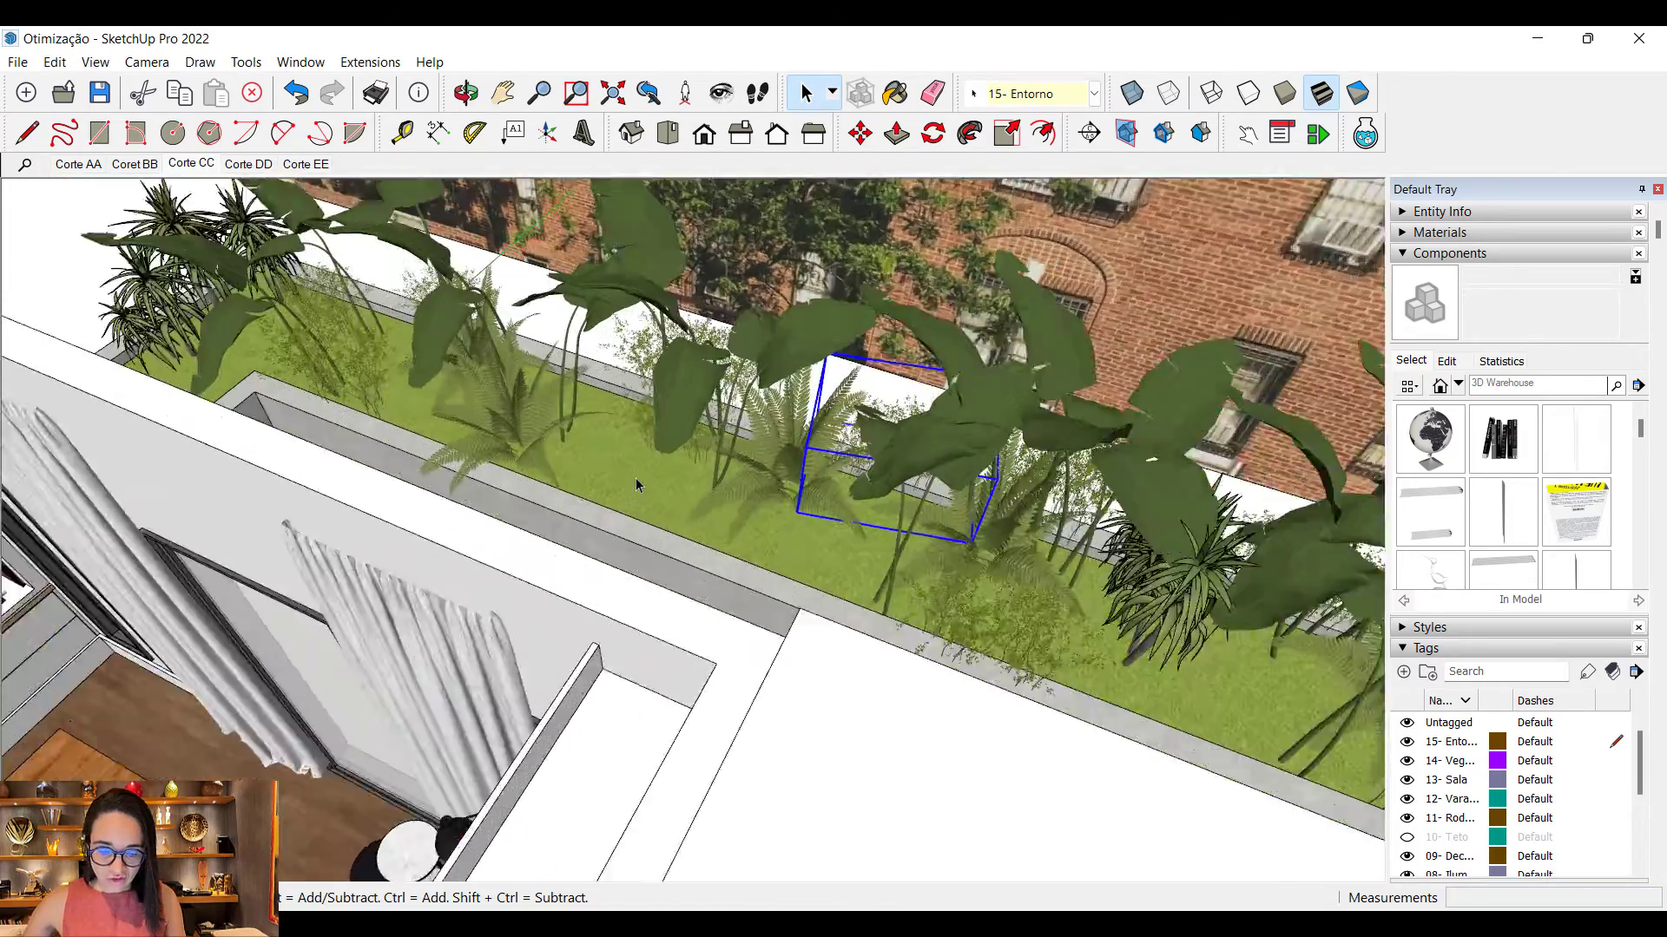
pyautogui.click(740, 442)
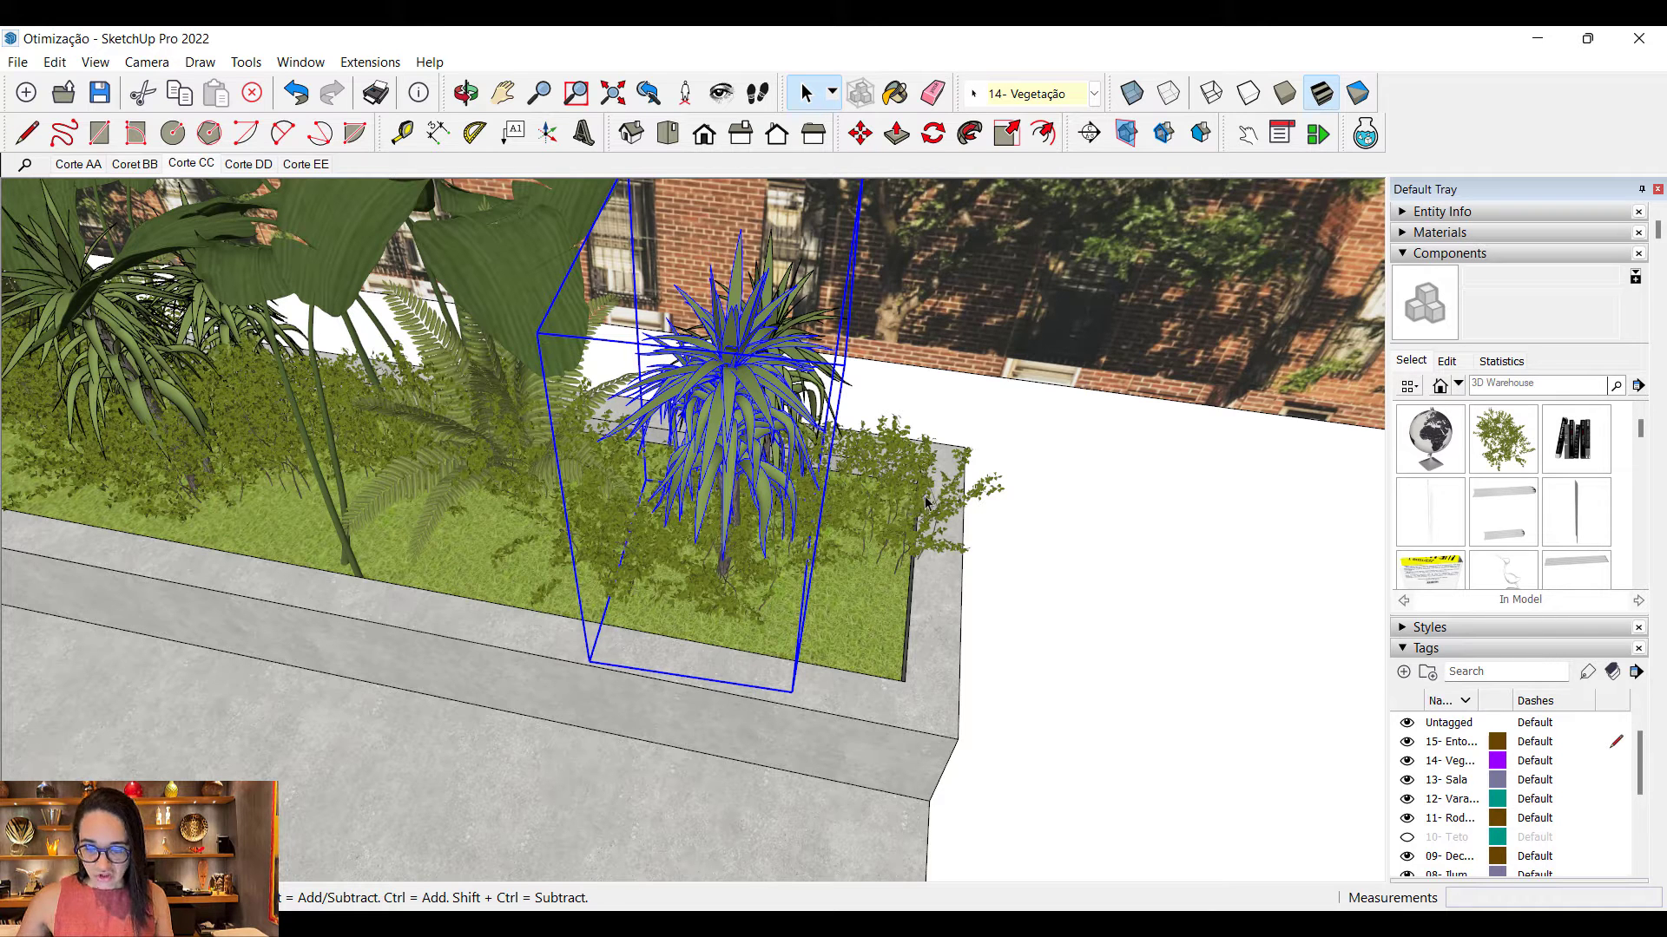
pyautogui.click(979, 535)
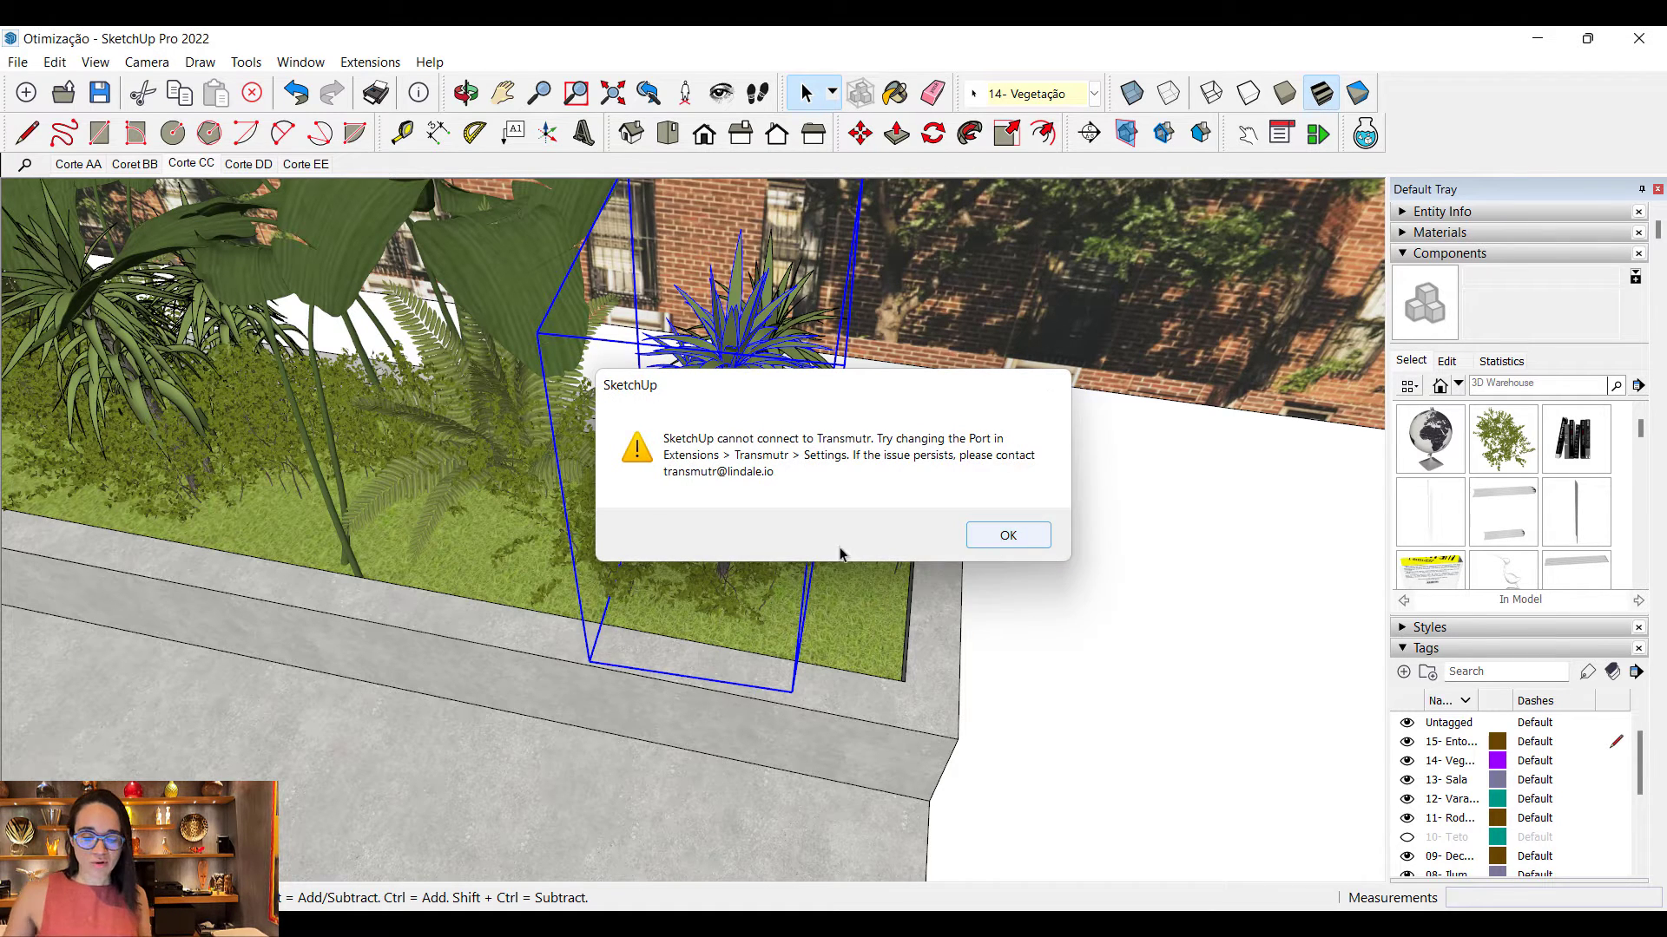
# Step: Try to move the leafy shrub at the far end of the planter away from the bed
pyautogui.click(929, 500)
pyautogui.press('m')
pyautogui.click(901, 499)
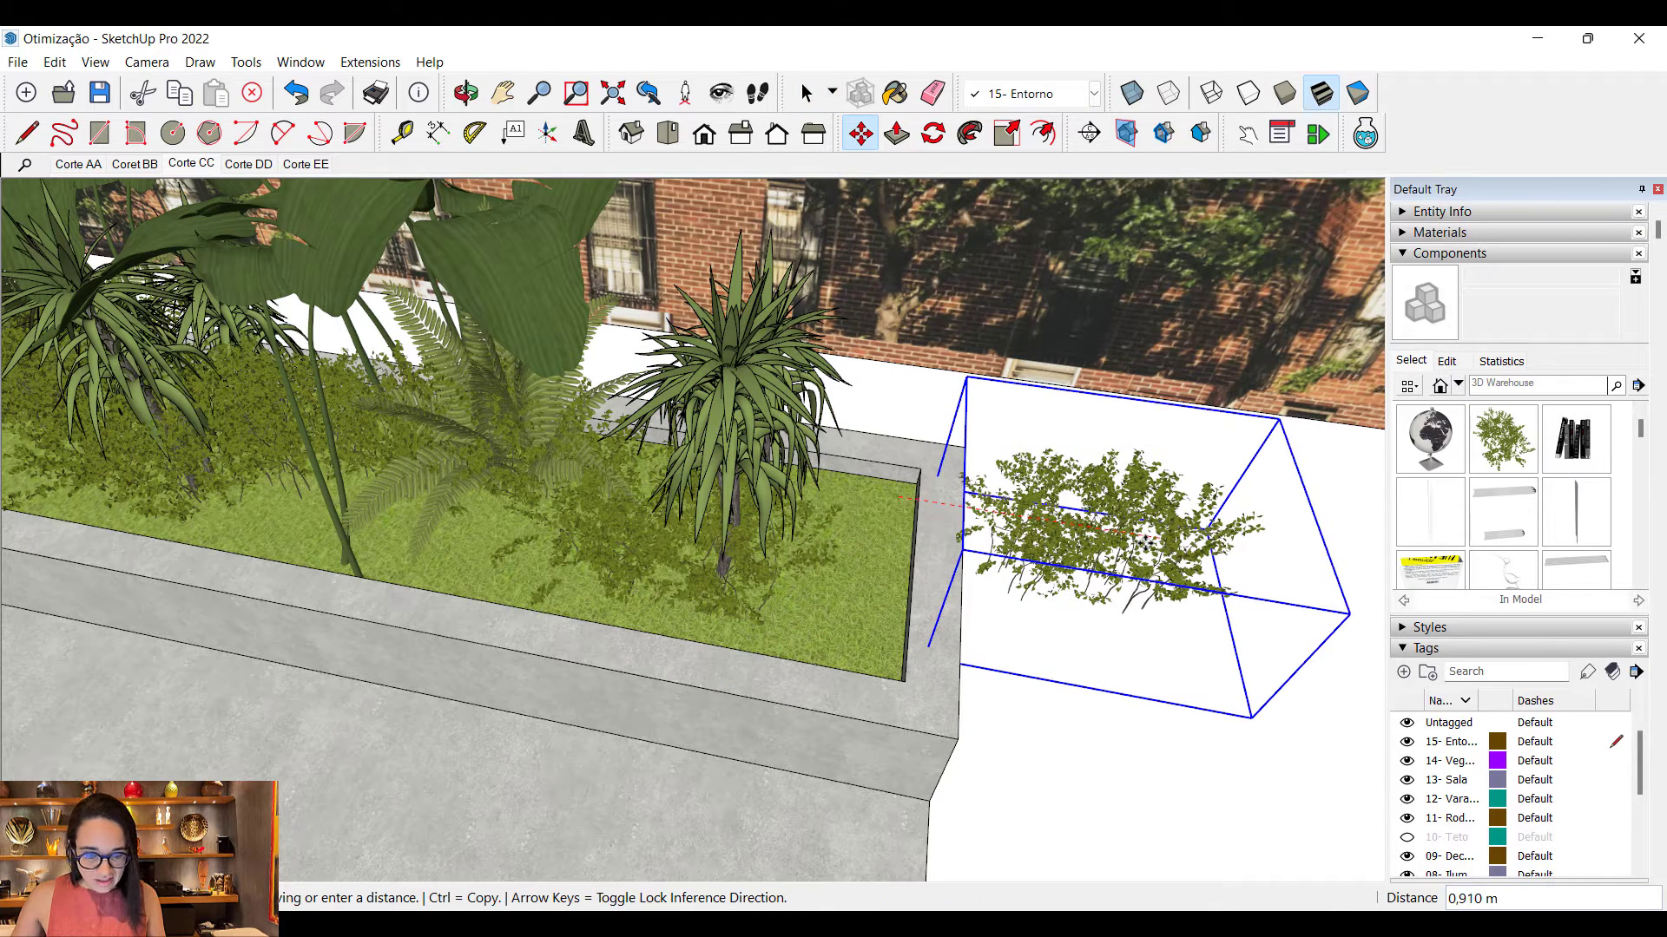
pyautogui.press('Escape')
pyautogui.press('space')
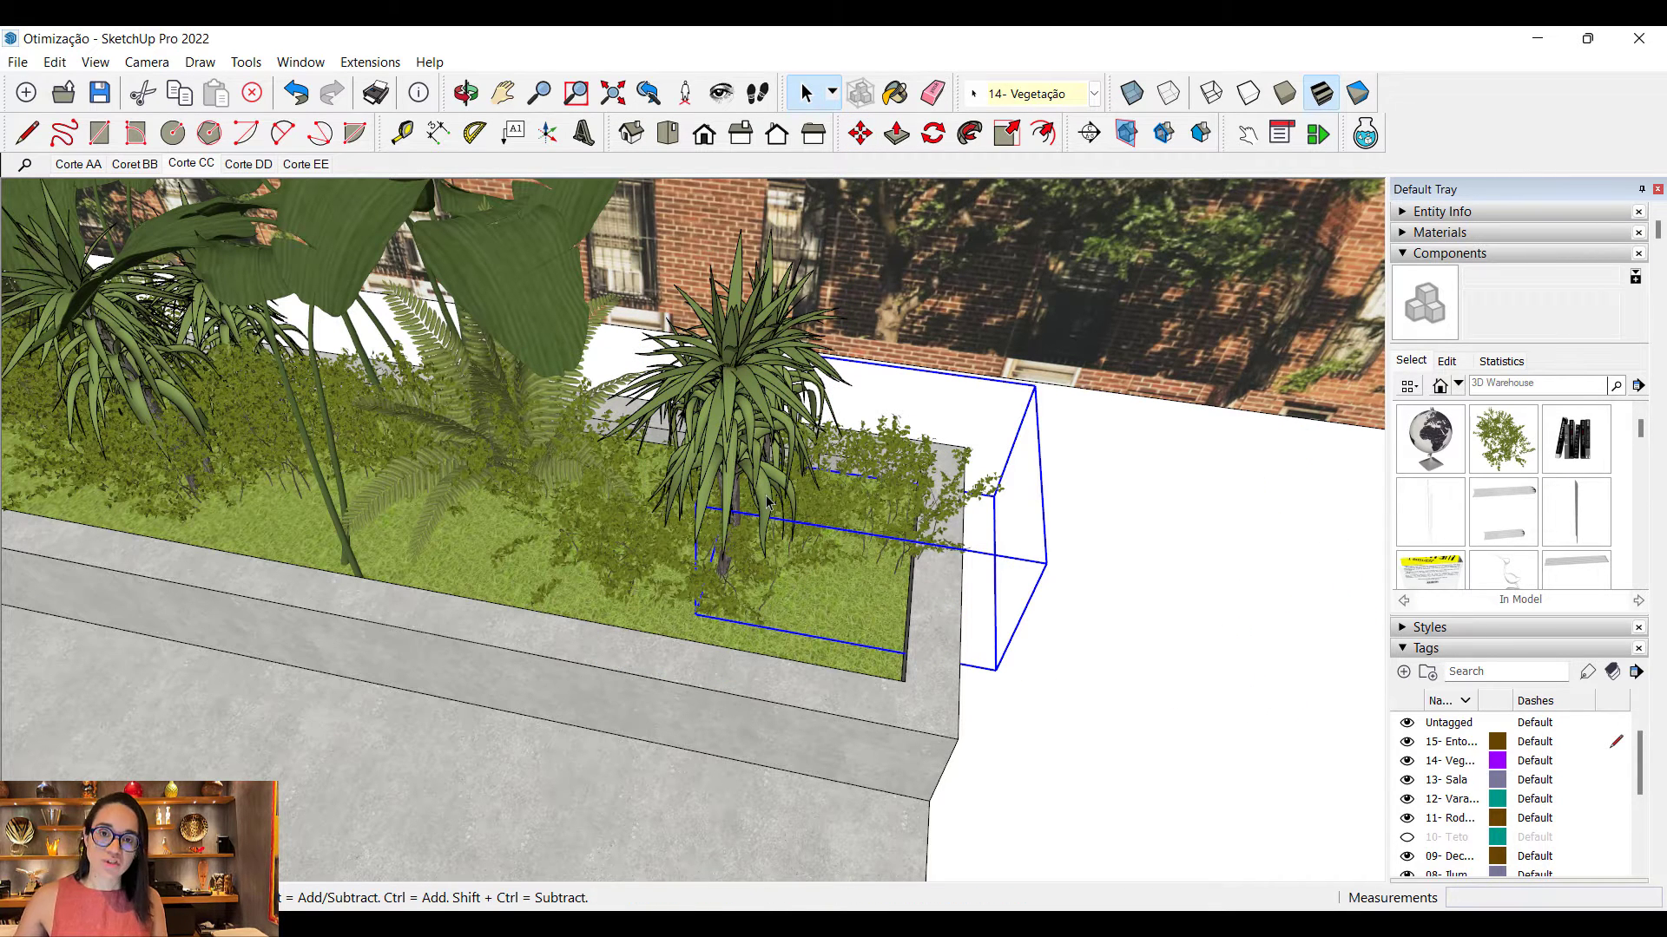
# Step: Save the low shrub component at the end of the planter as the SketchUp file Vegetação 03 in Aula otimização
pyautogui.click(767, 502)
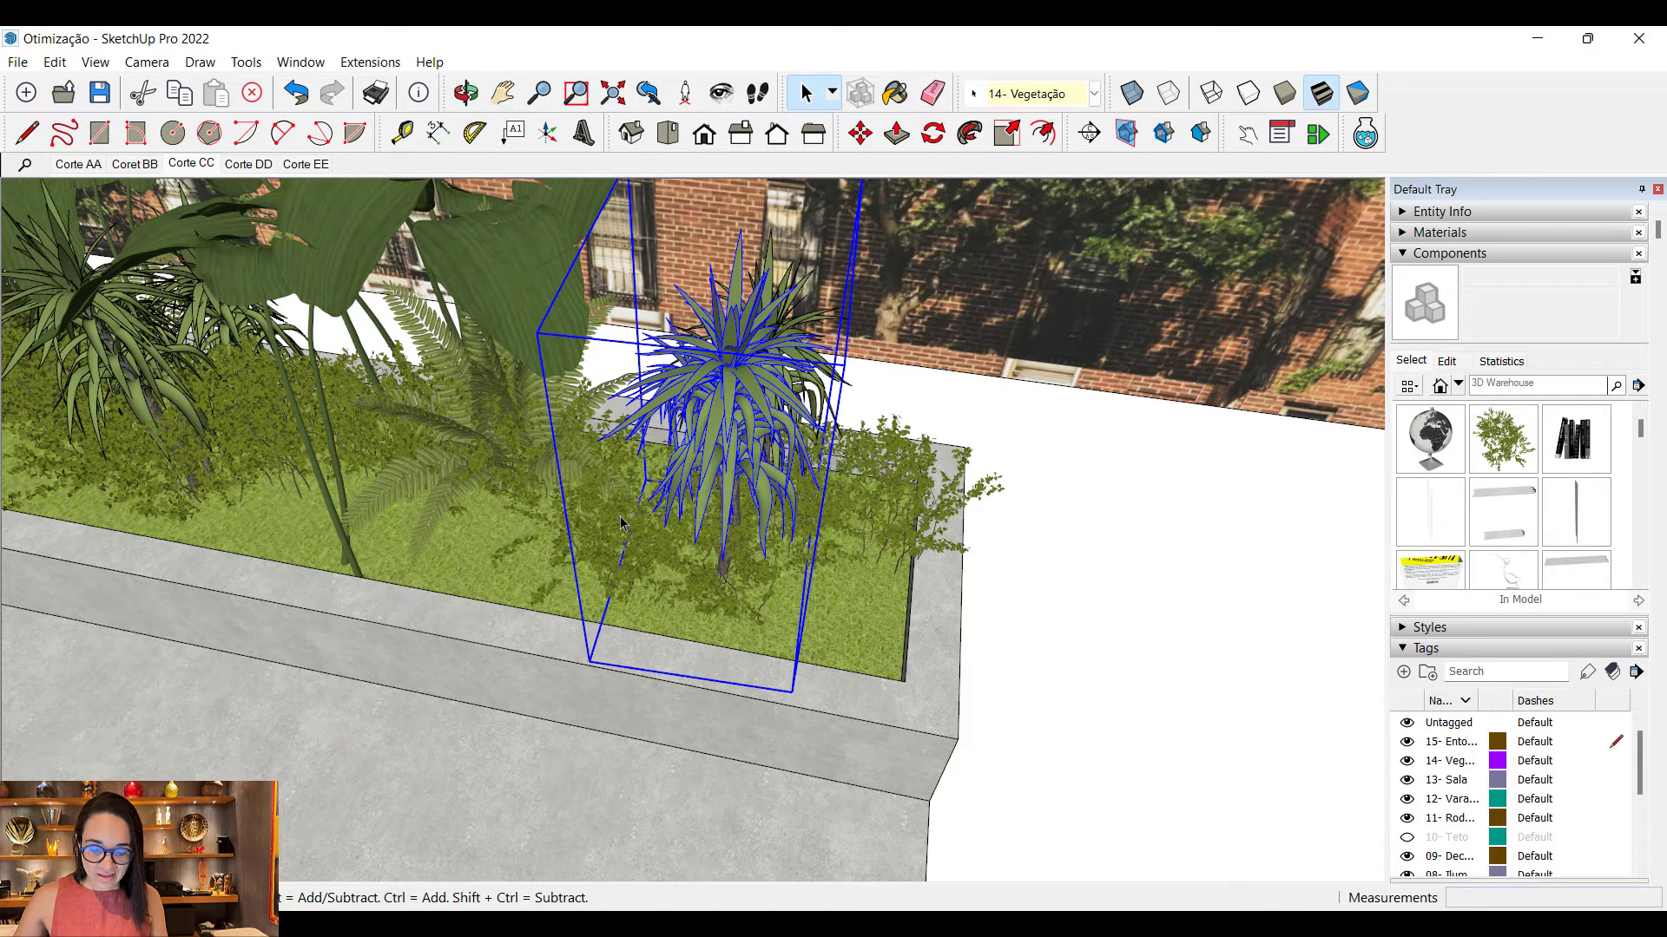
pyautogui.click(892, 501)
pyautogui.click(916, 488)
pyautogui.click(590, 530)
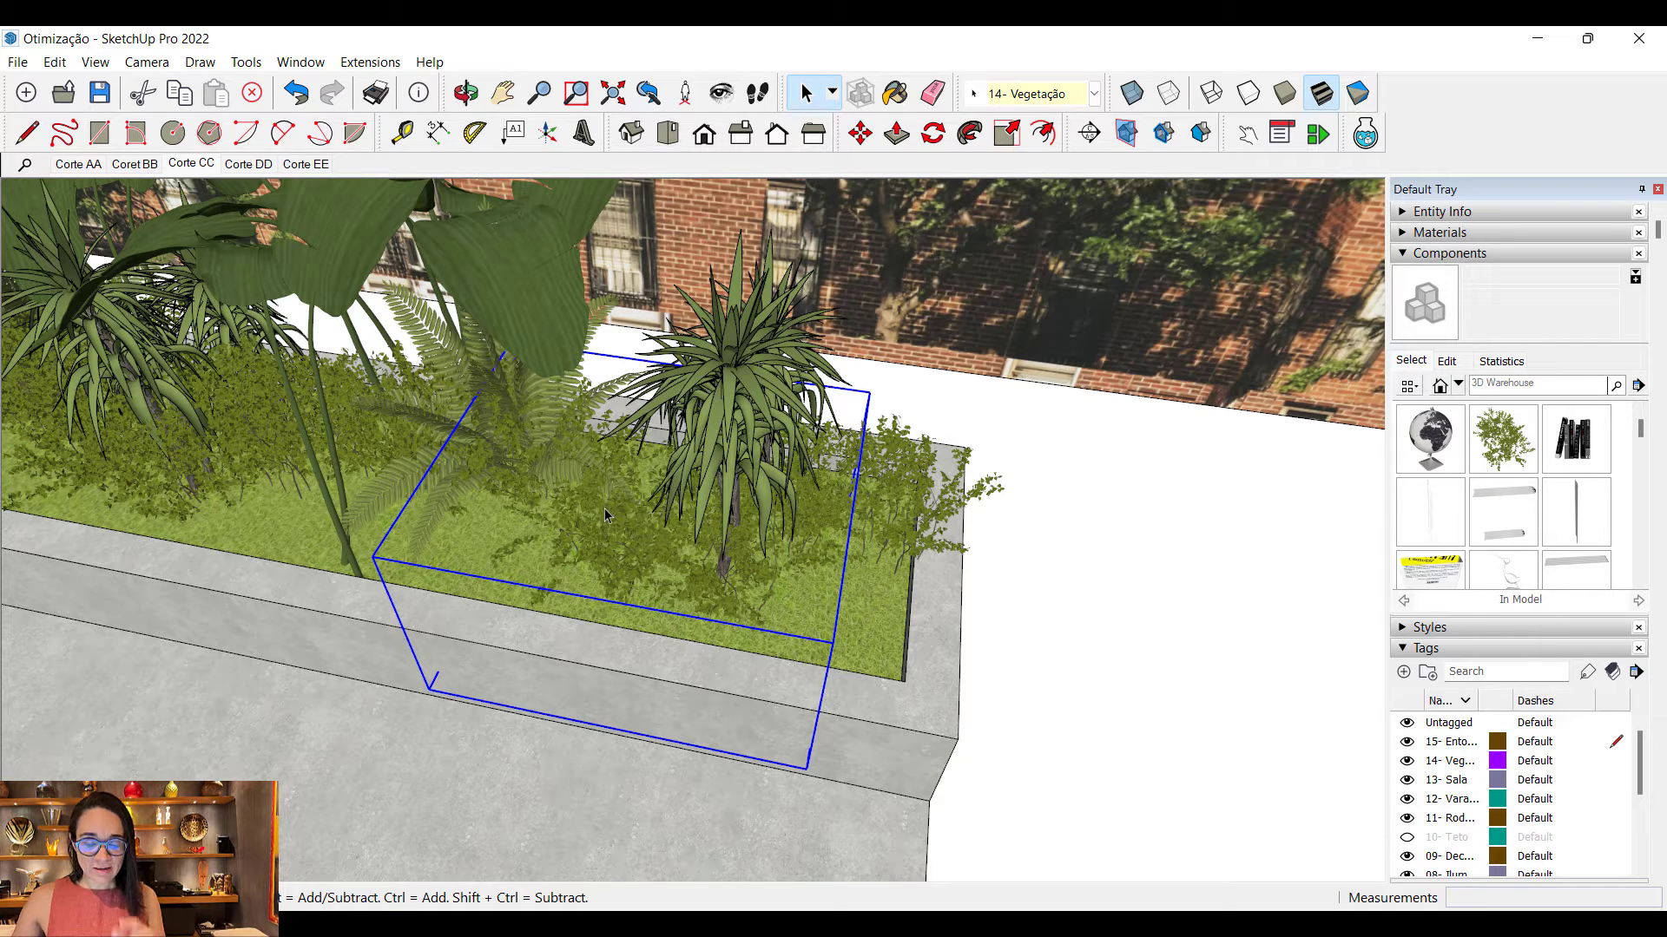
pyautogui.rightClick(630, 548)
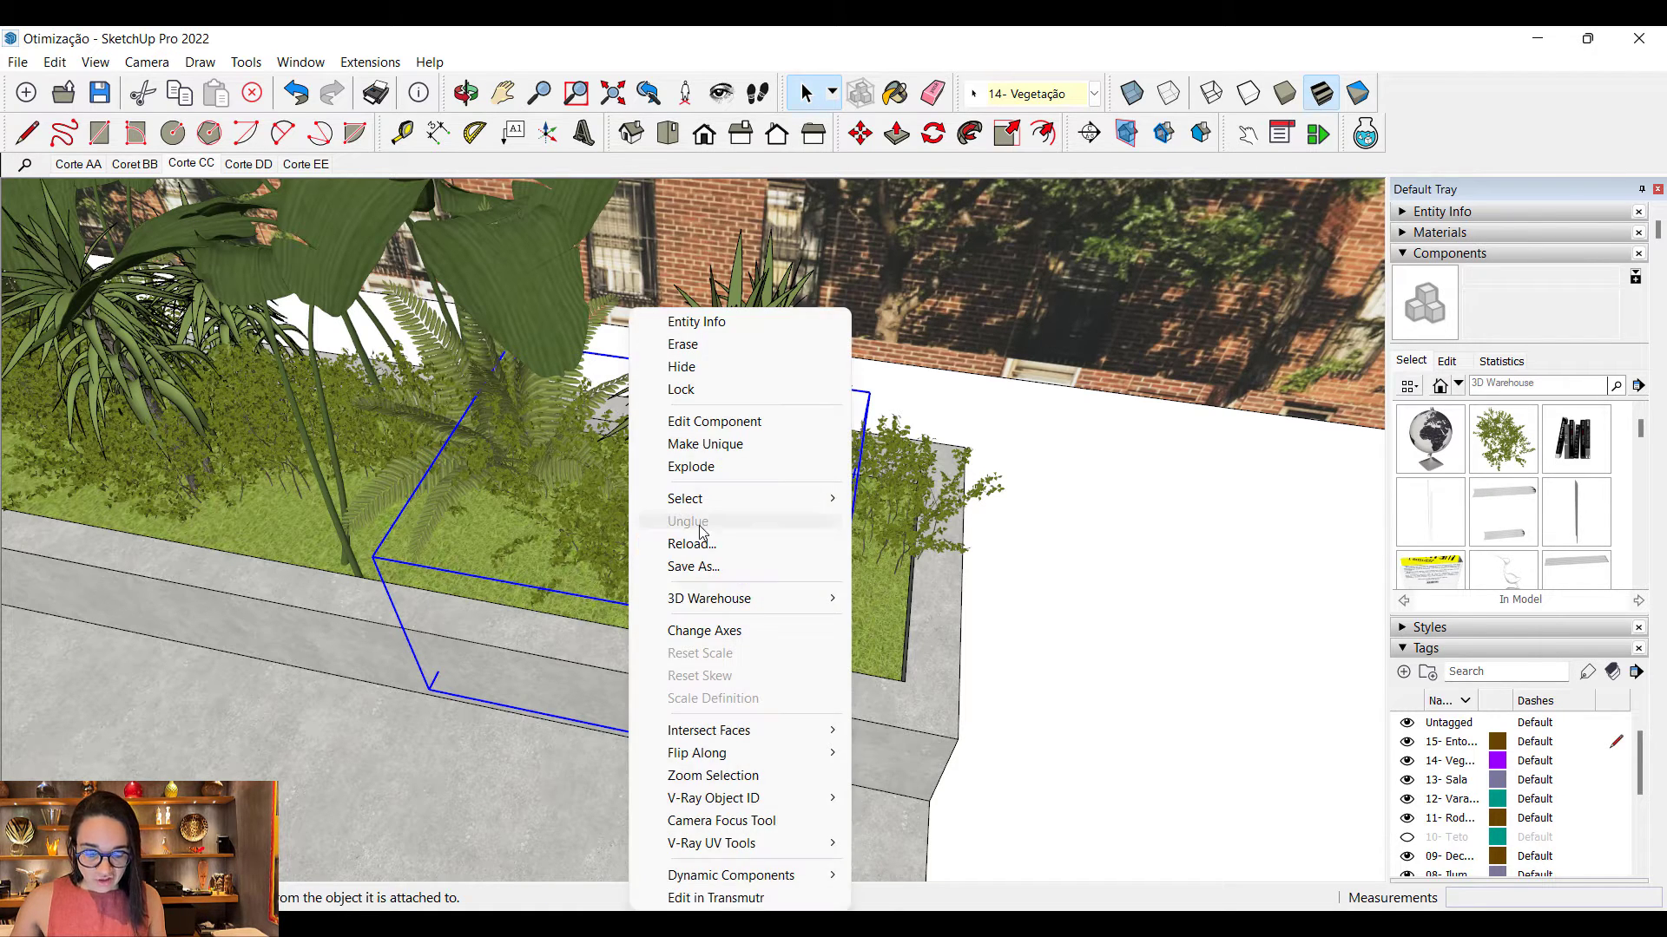
pyautogui.click(692, 566)
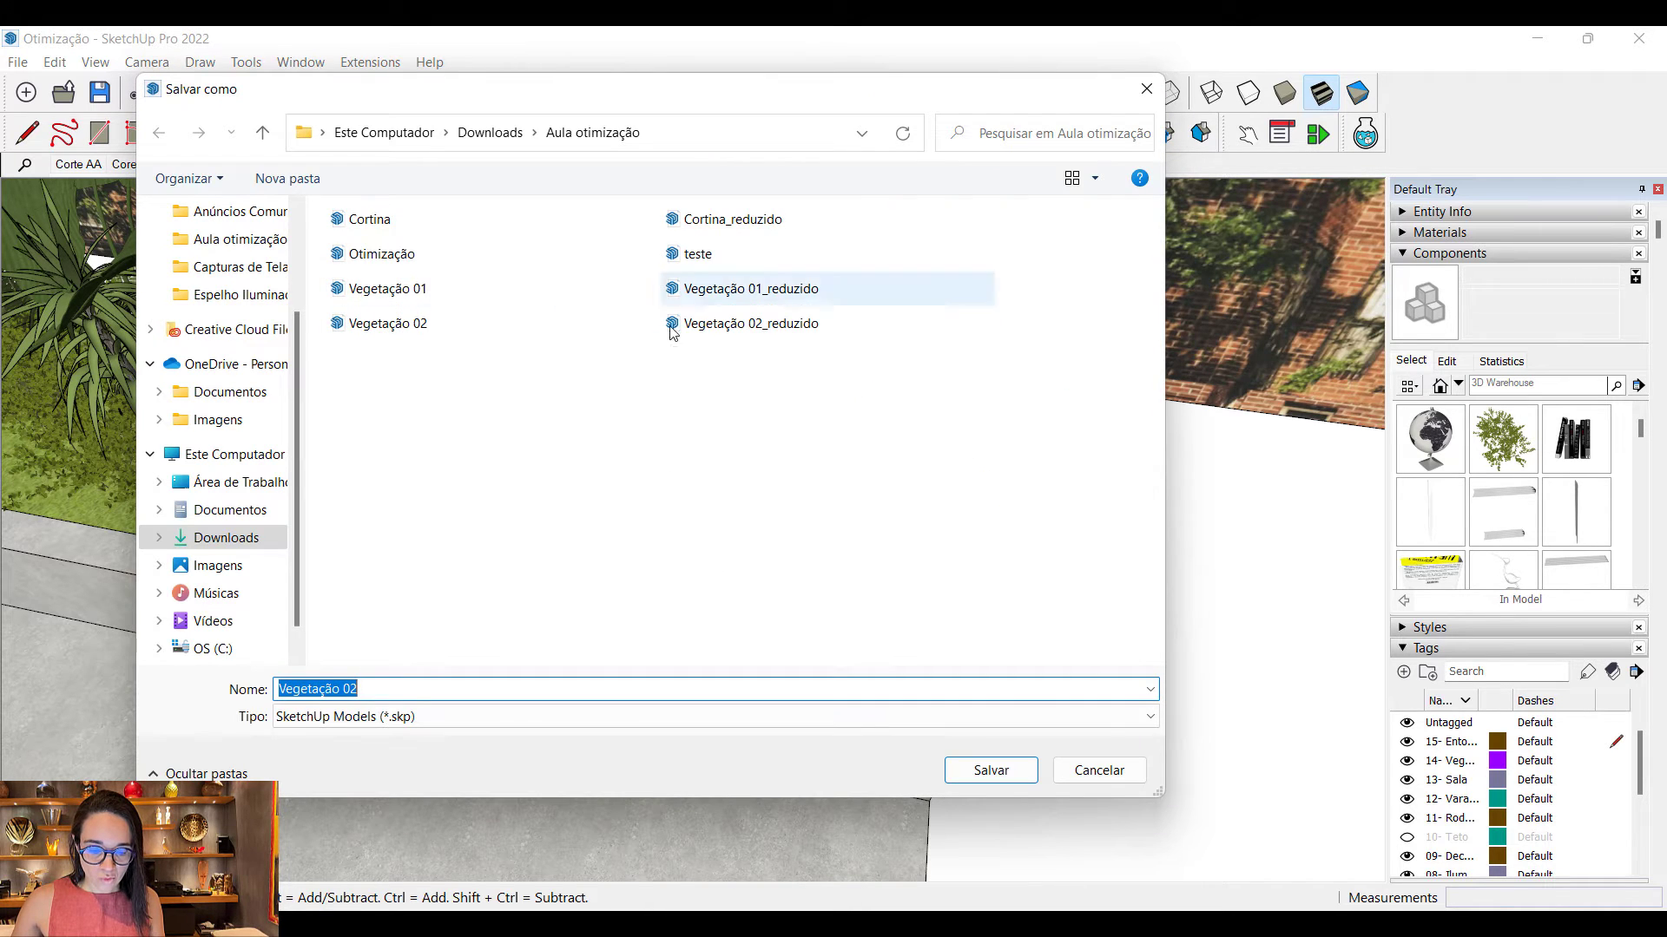
pyautogui.click(389, 687)
pyautogui.press('BackSpace')
pyautogui.write('3')
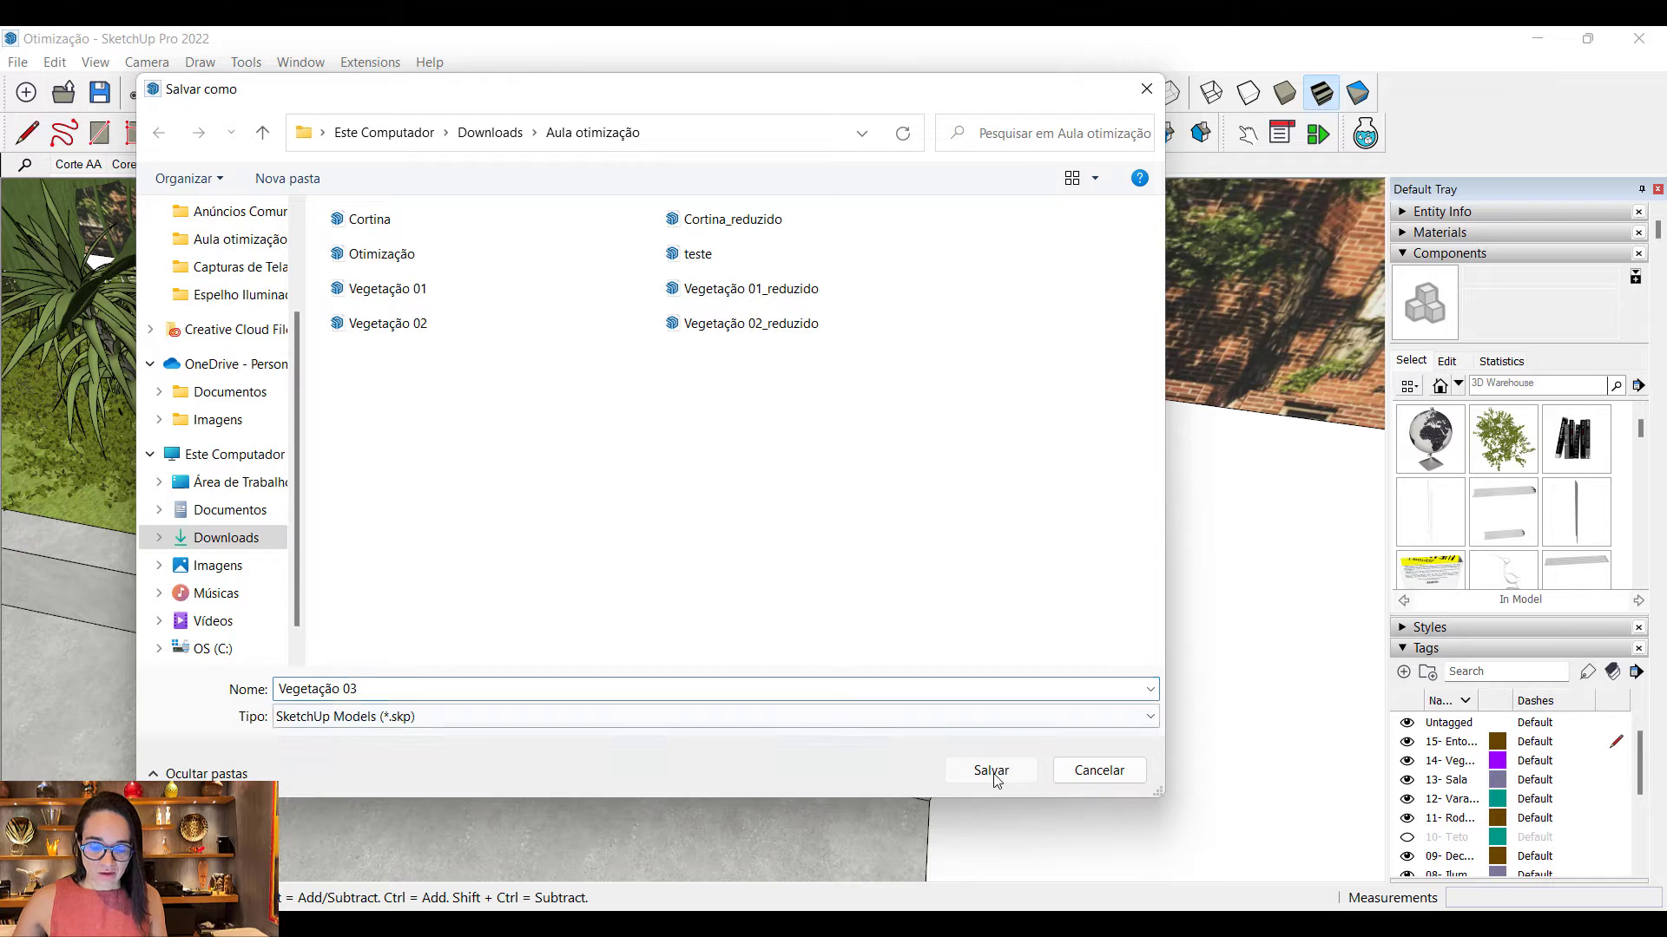
pyautogui.click(990, 771)
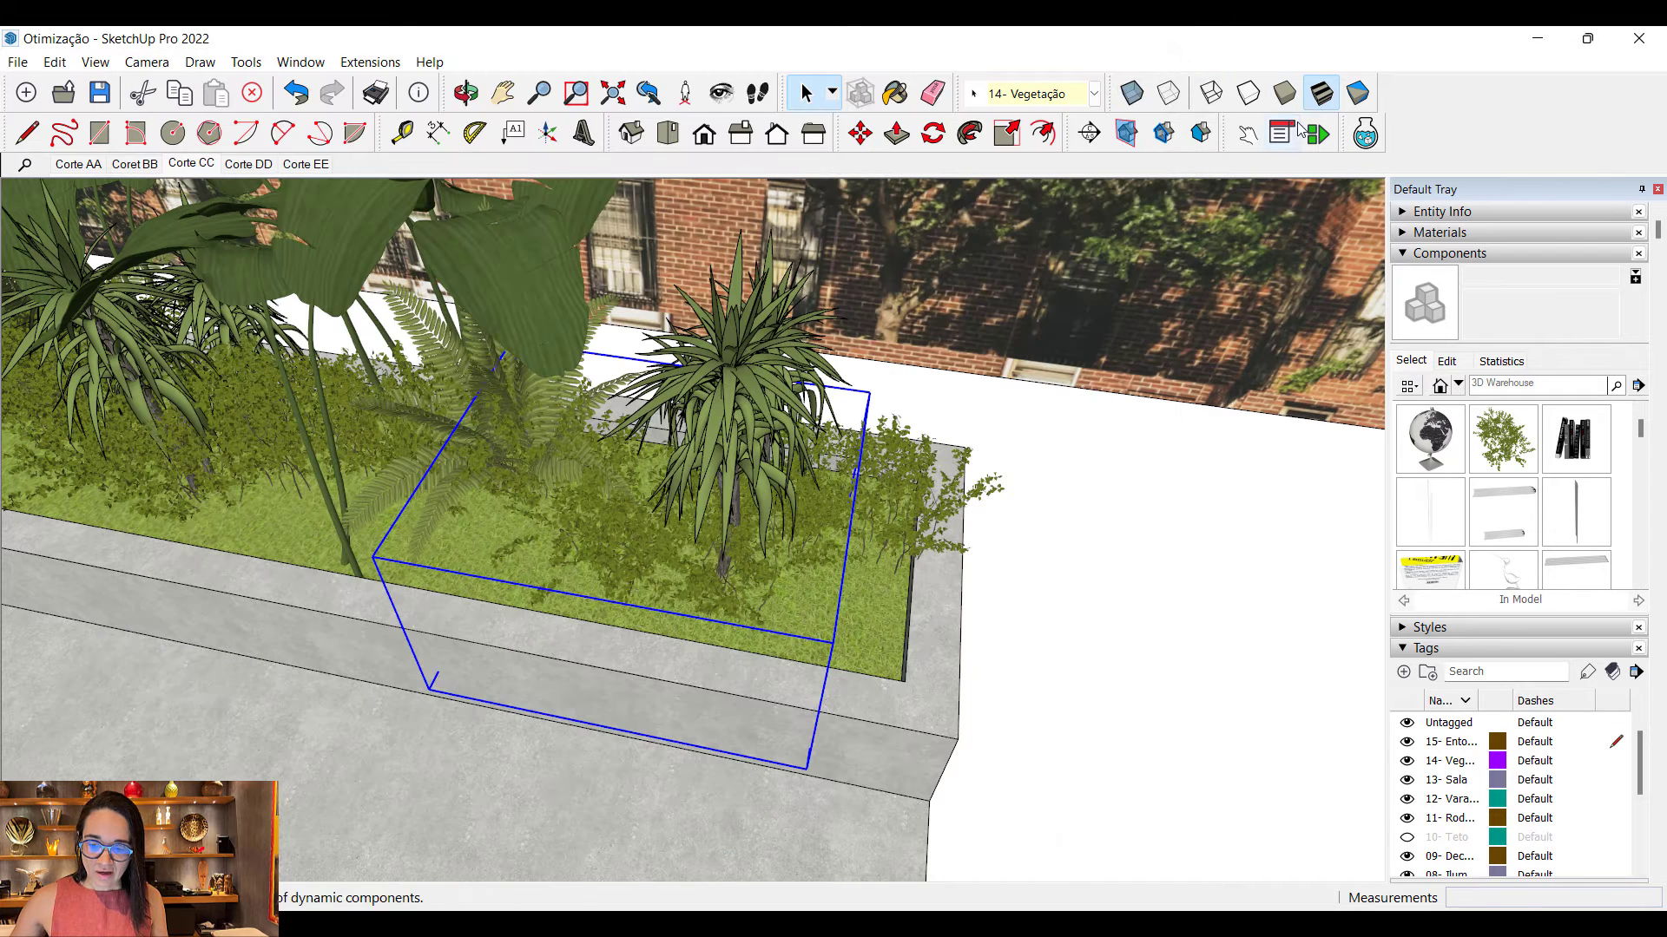
# Step: Switch to Transmutr and load the Vegetação 03 model from the Aula otimização folder
pyautogui.click(1366, 133)
pyautogui.click(851, 537)
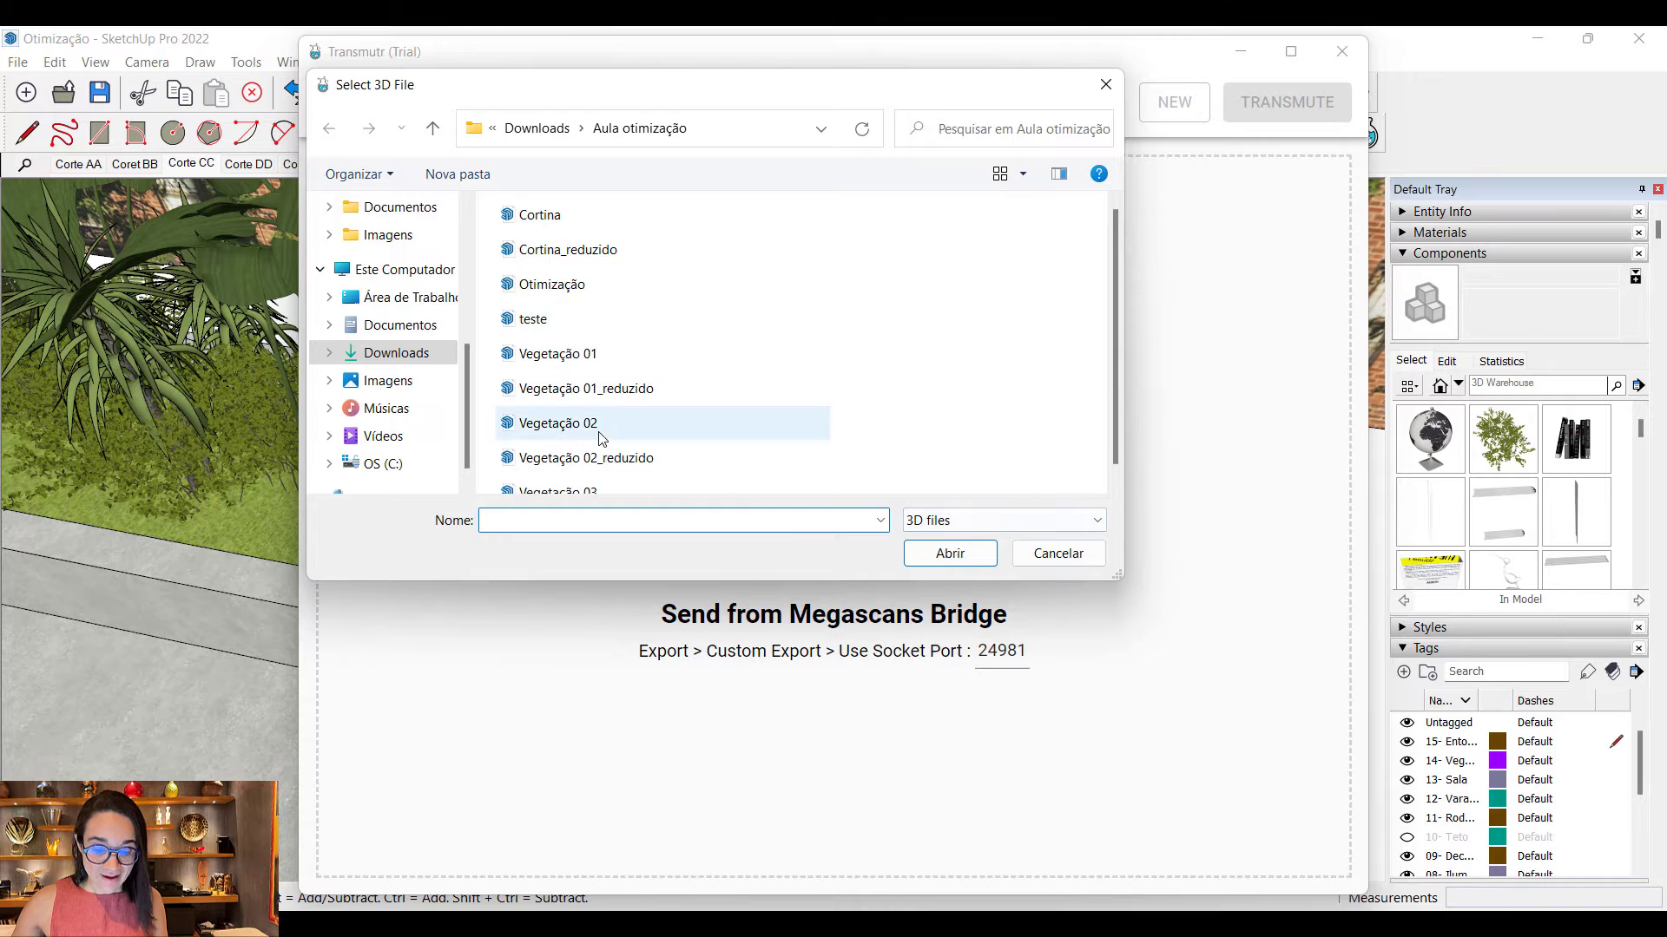
pyautogui.scroll(-1, 595, 428)
pyautogui.click(599, 477)
pyautogui.click(927, 551)
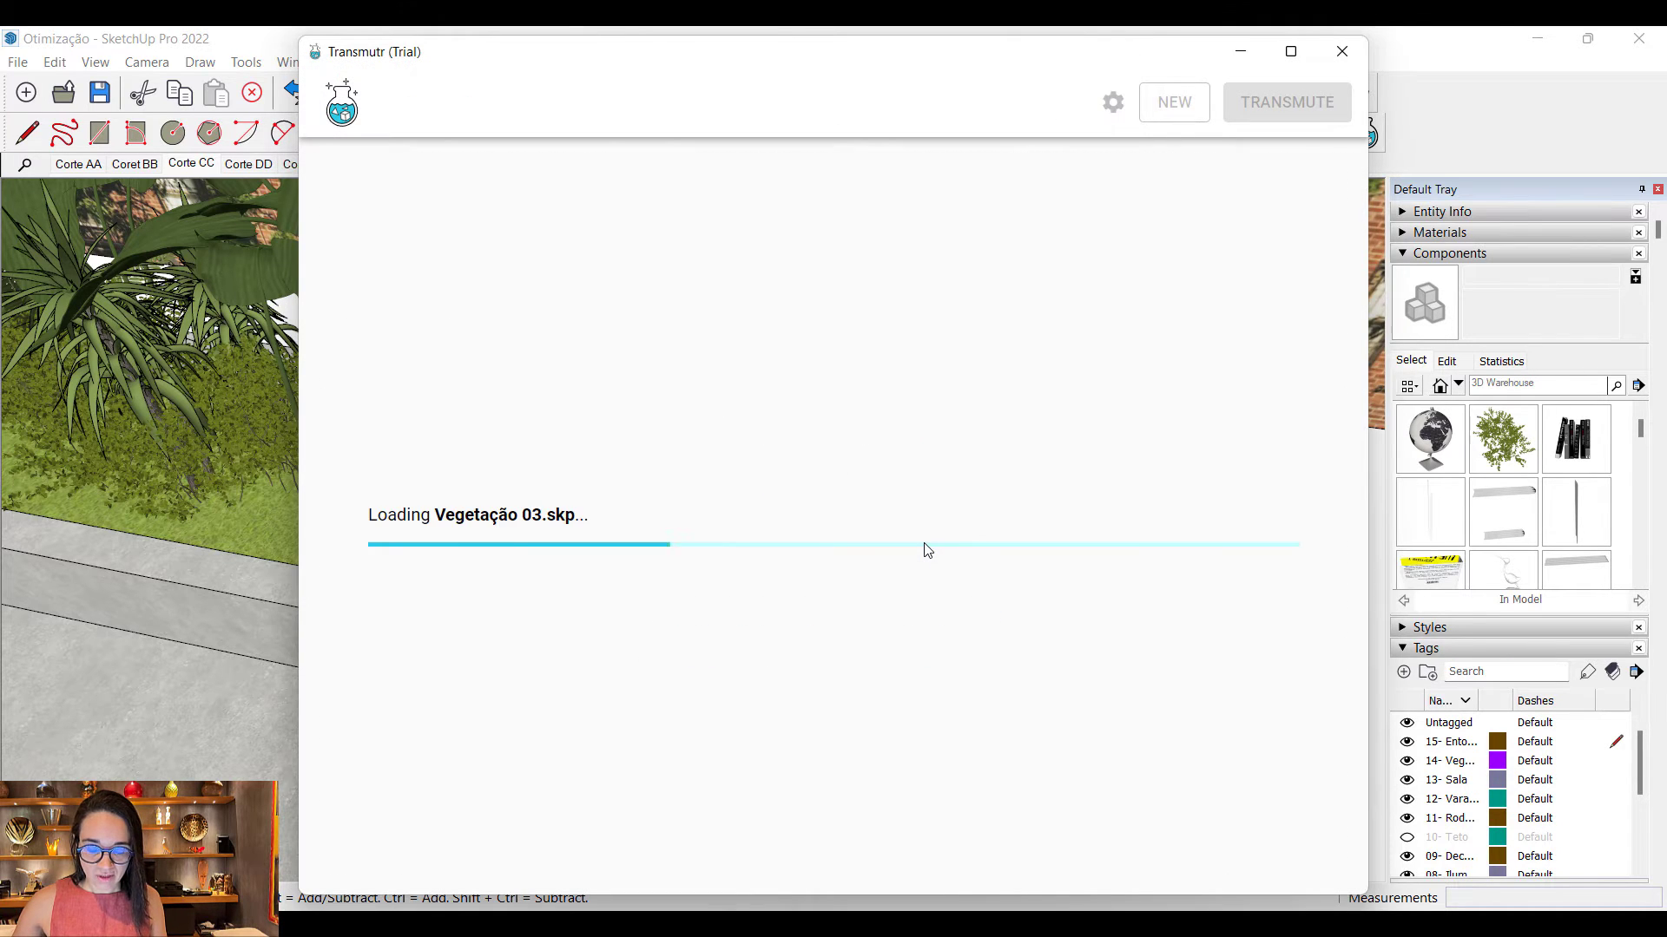
pyautogui.click(1186, 440)
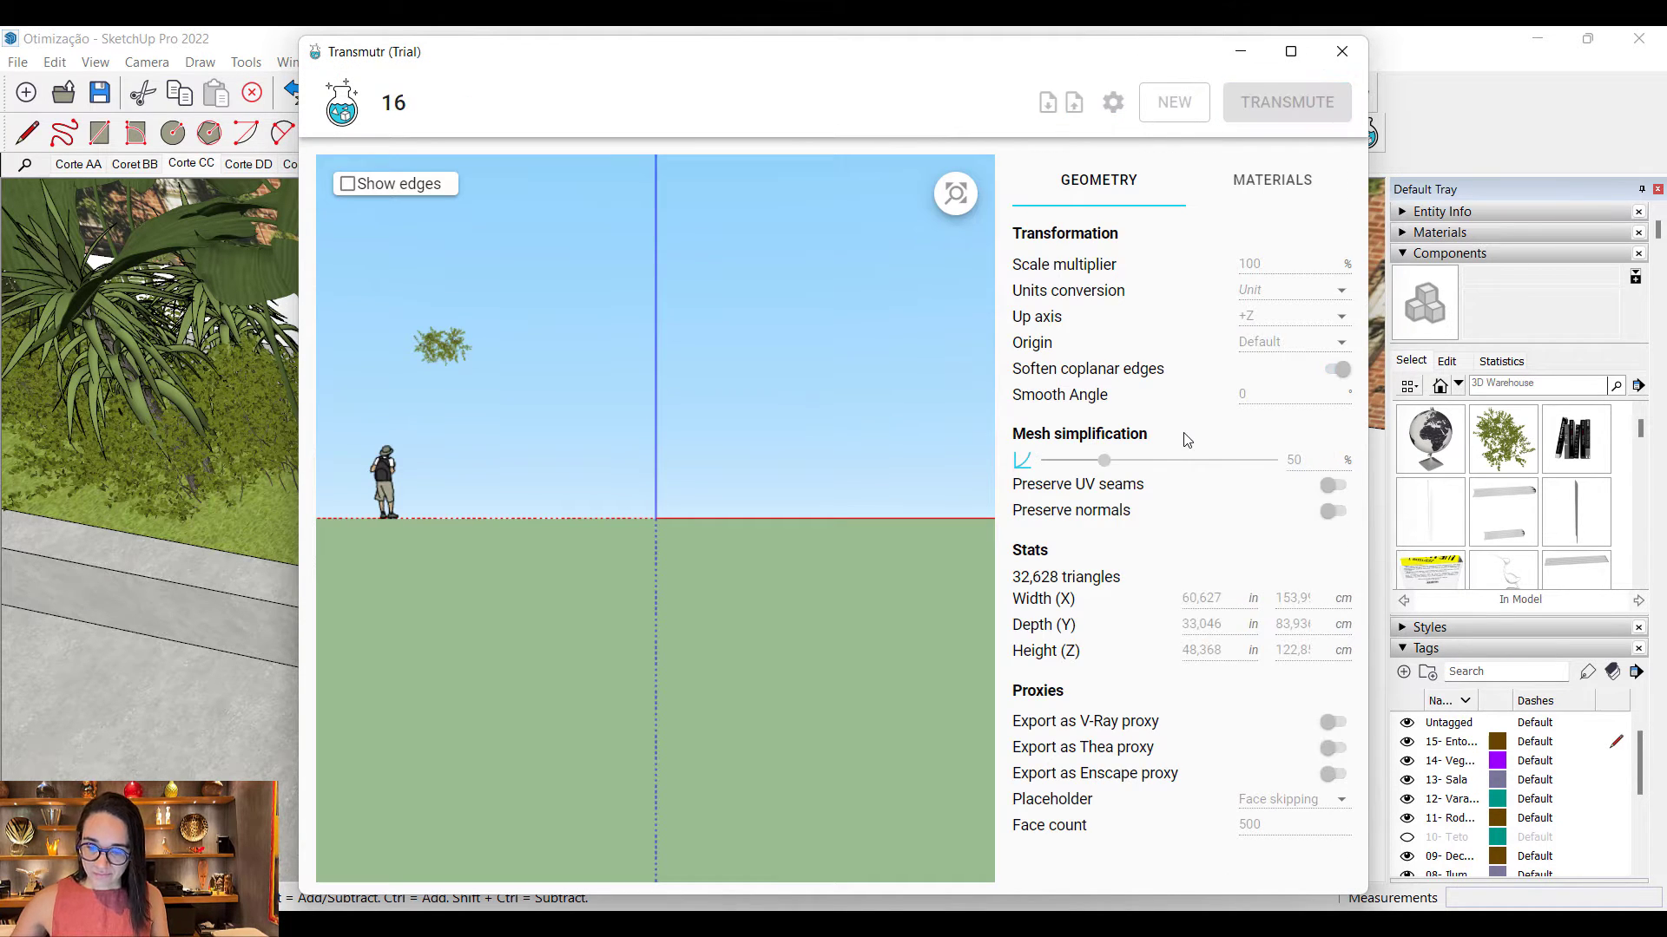
# Step: Transmute the shrub with 50% mesh simplification and save it as Vegetação 03_reduzido
pyautogui.click(1299, 102)
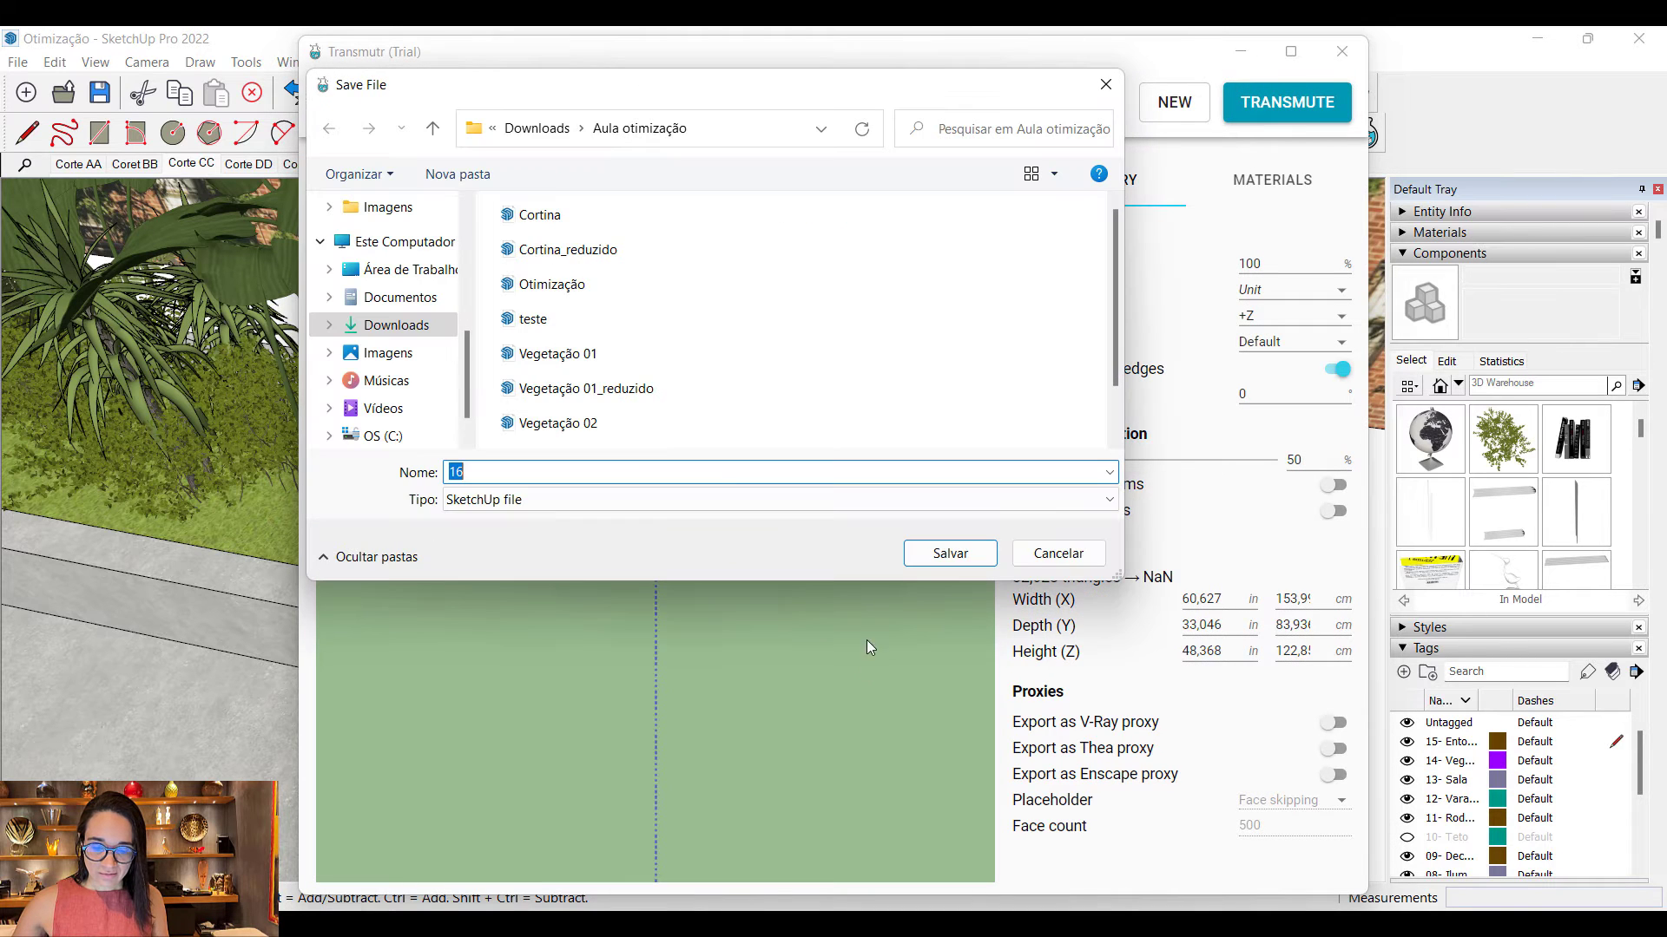
pyautogui.scroll(-1, 612, 382)
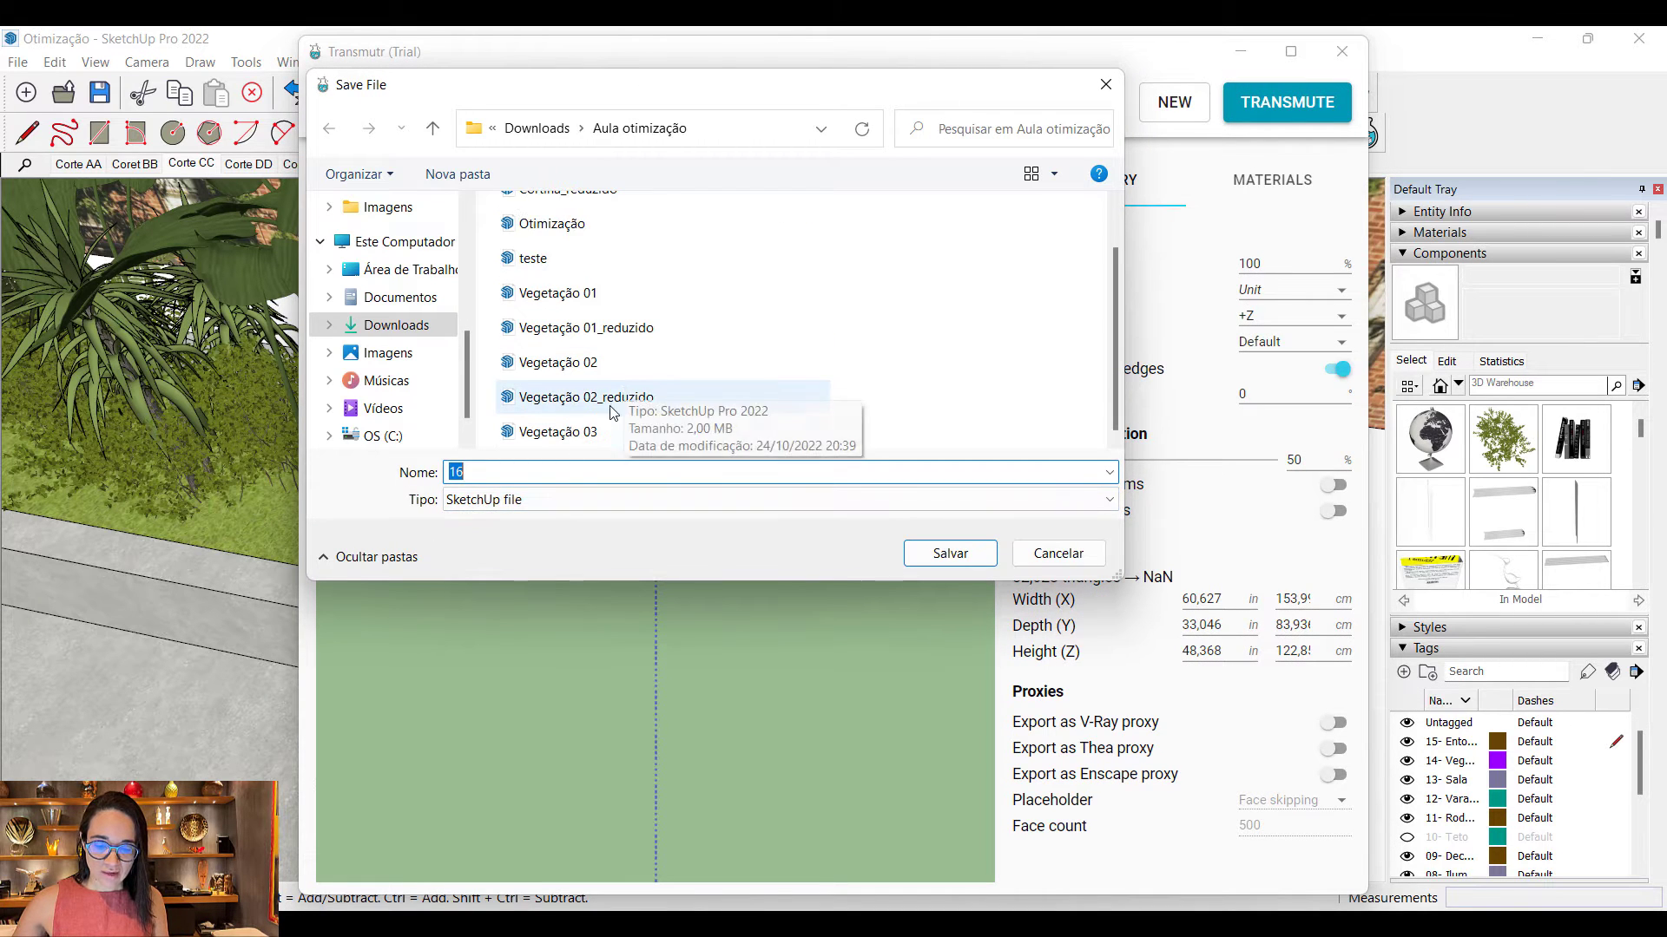
pyautogui.click(576, 431)
pyautogui.click(503, 480)
pyautogui.click(526, 470)
pyautogui.write('_reduzido')
pyautogui.click(945, 554)
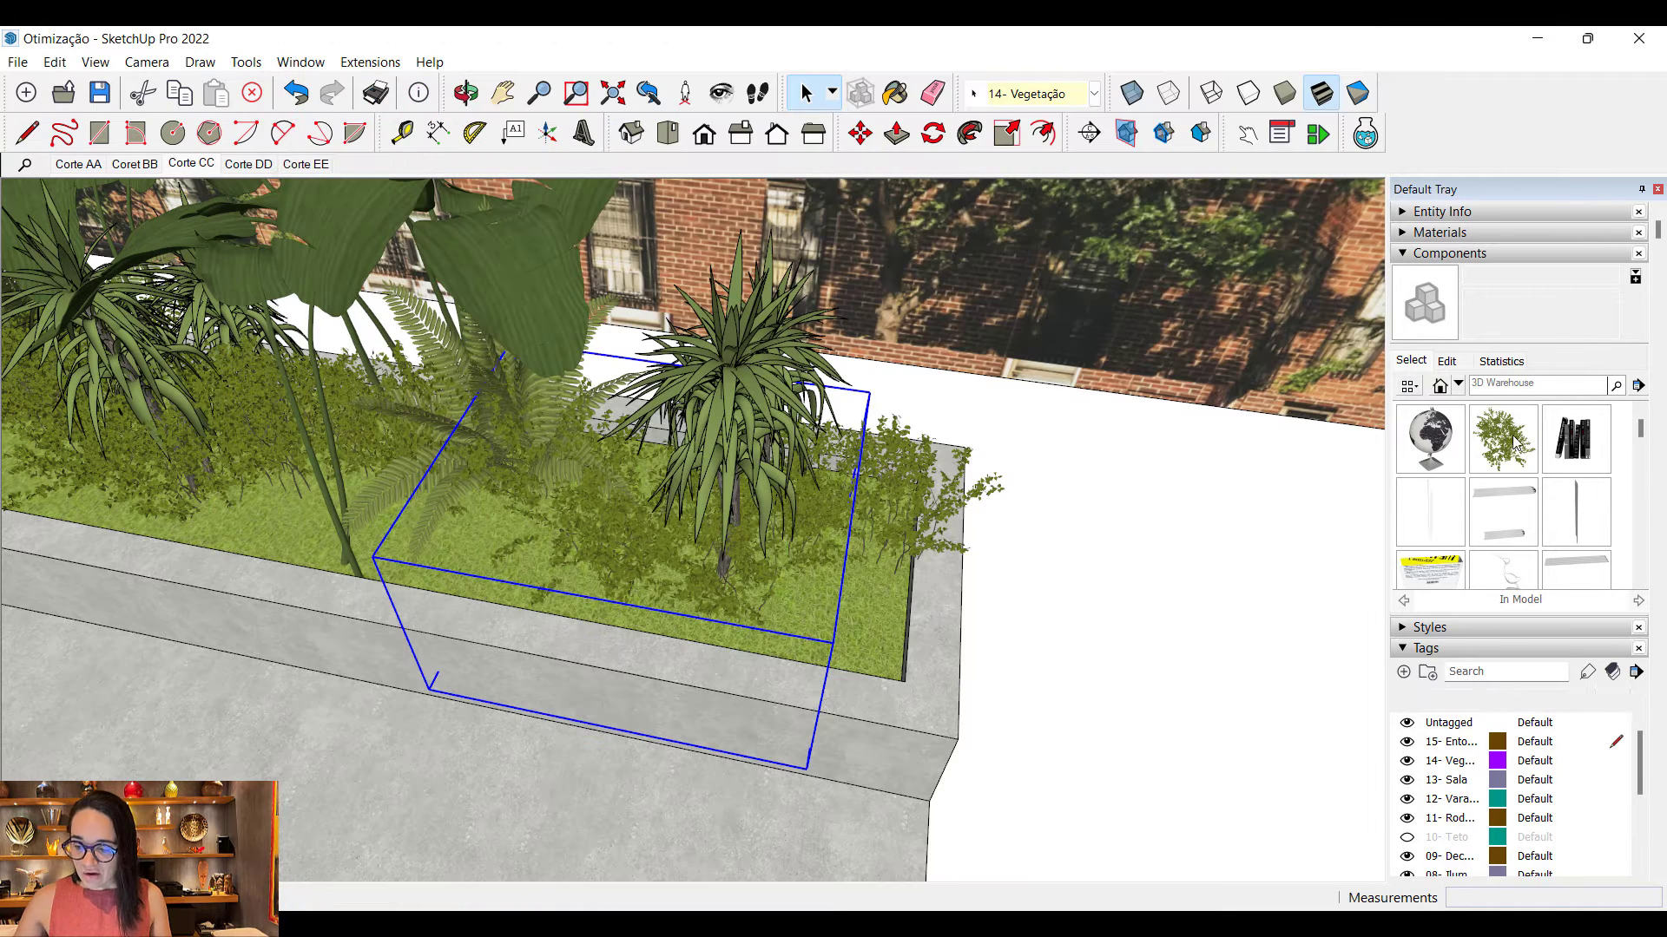
# Step: Reload the shrub component in the model from the Vegetação 03_reduzido file
pyautogui.rightClick(1473, 434)
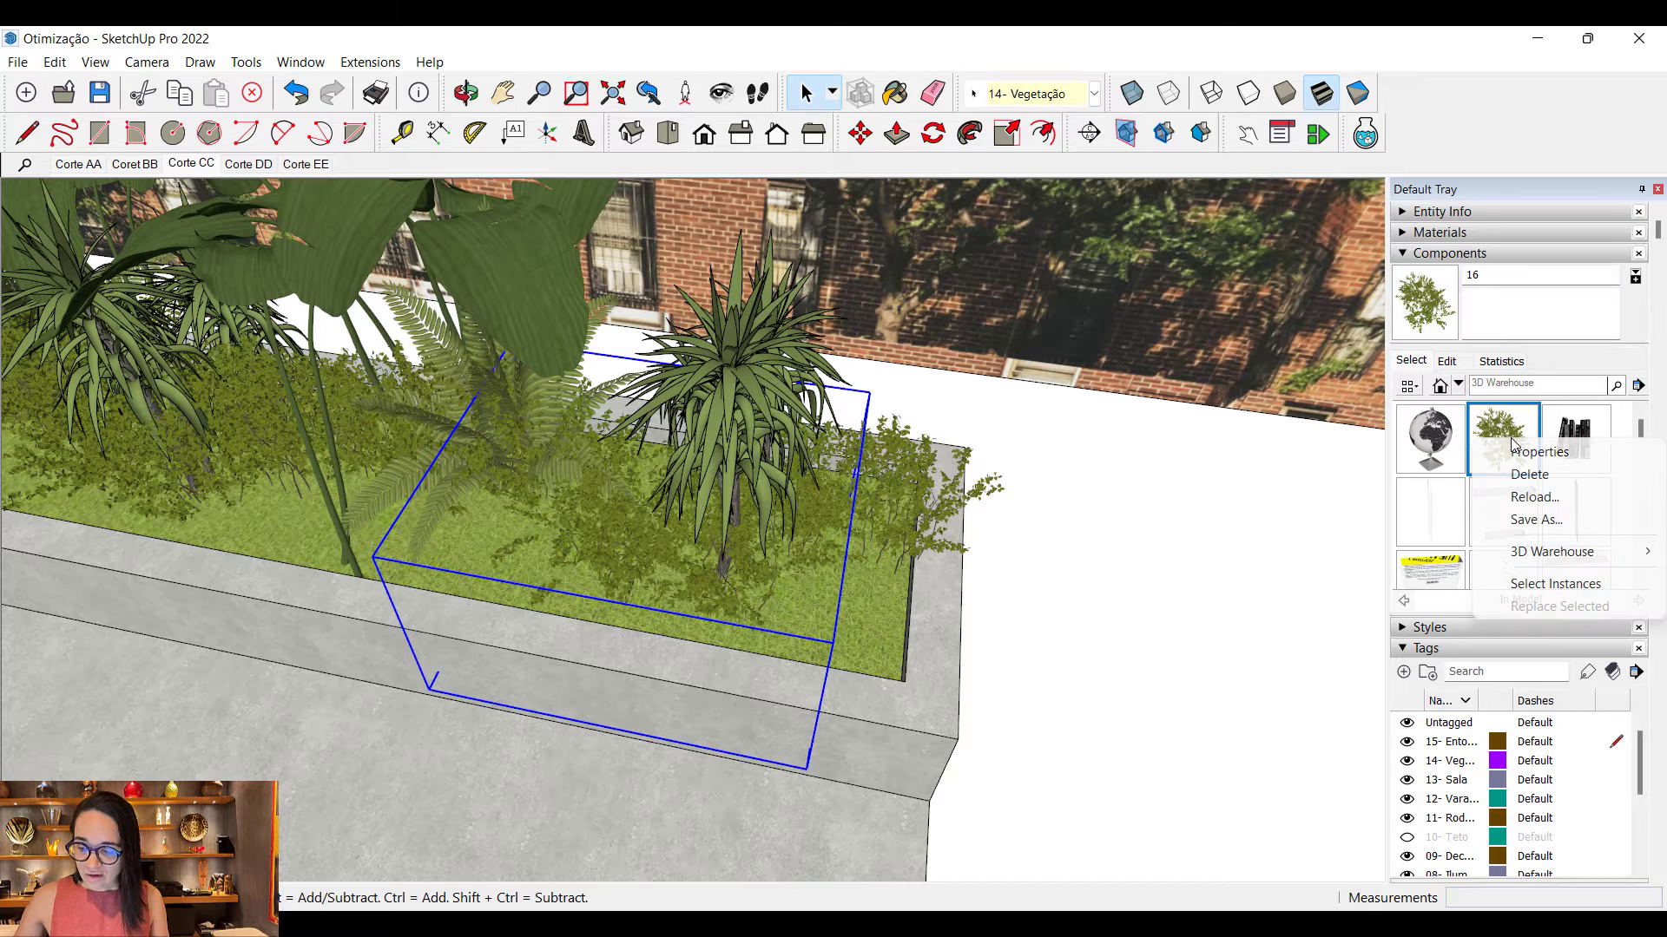
pyautogui.rightClick(1486, 431)
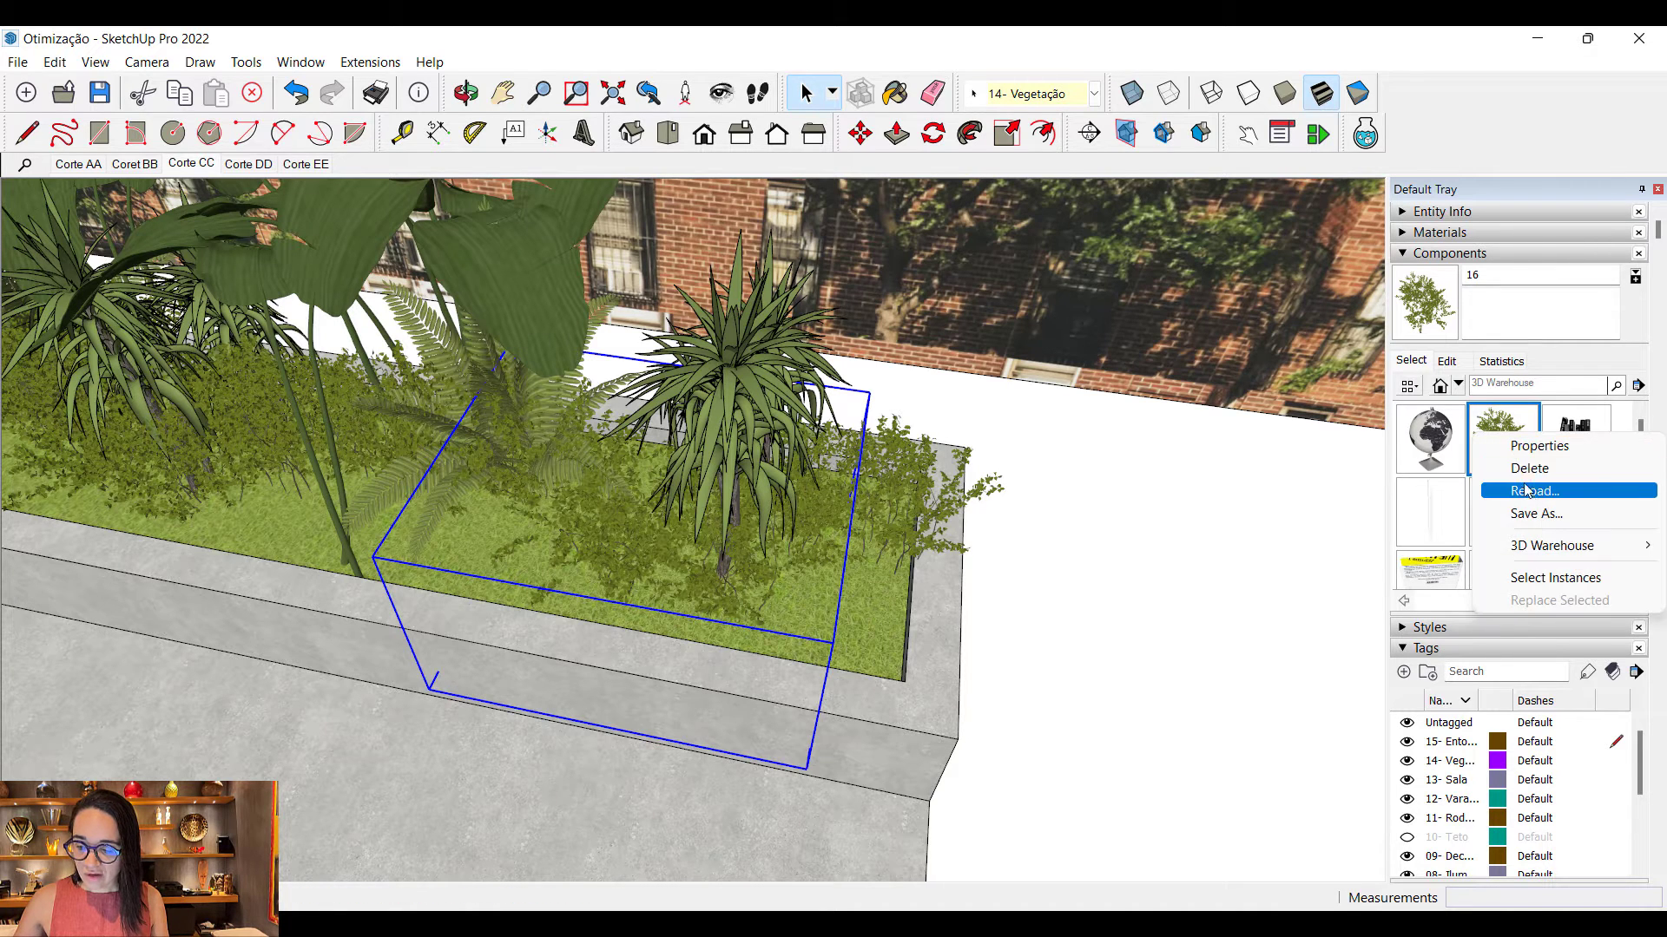
pyautogui.click(1532, 495)
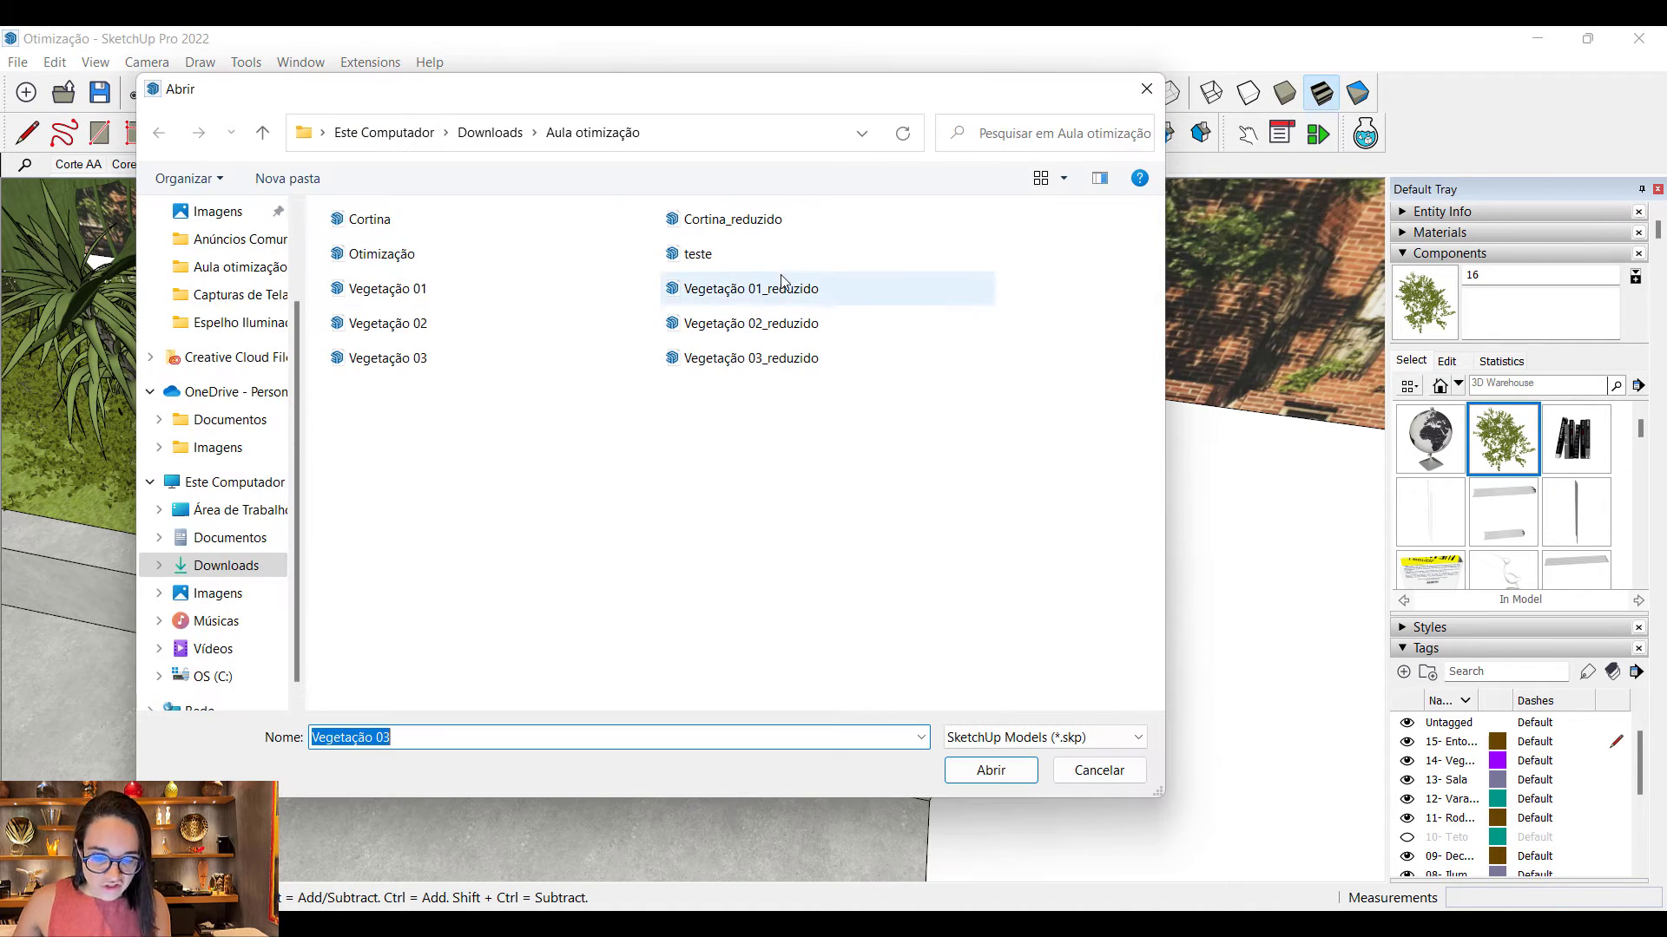
pyautogui.click(868, 357)
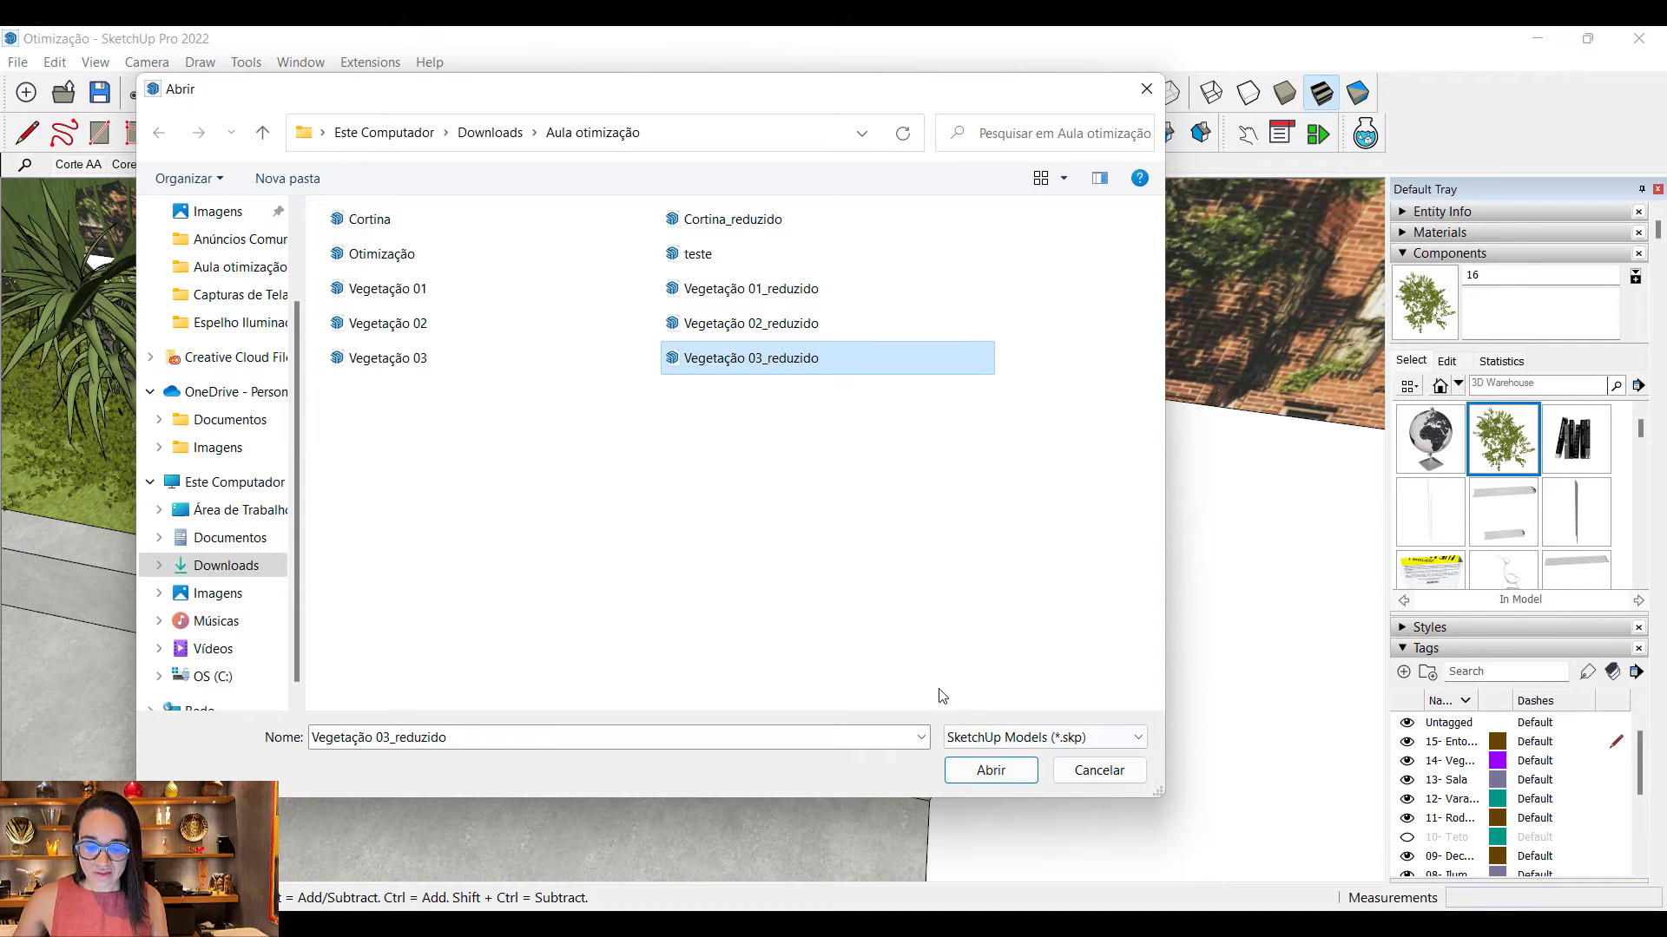
pyautogui.click(988, 772)
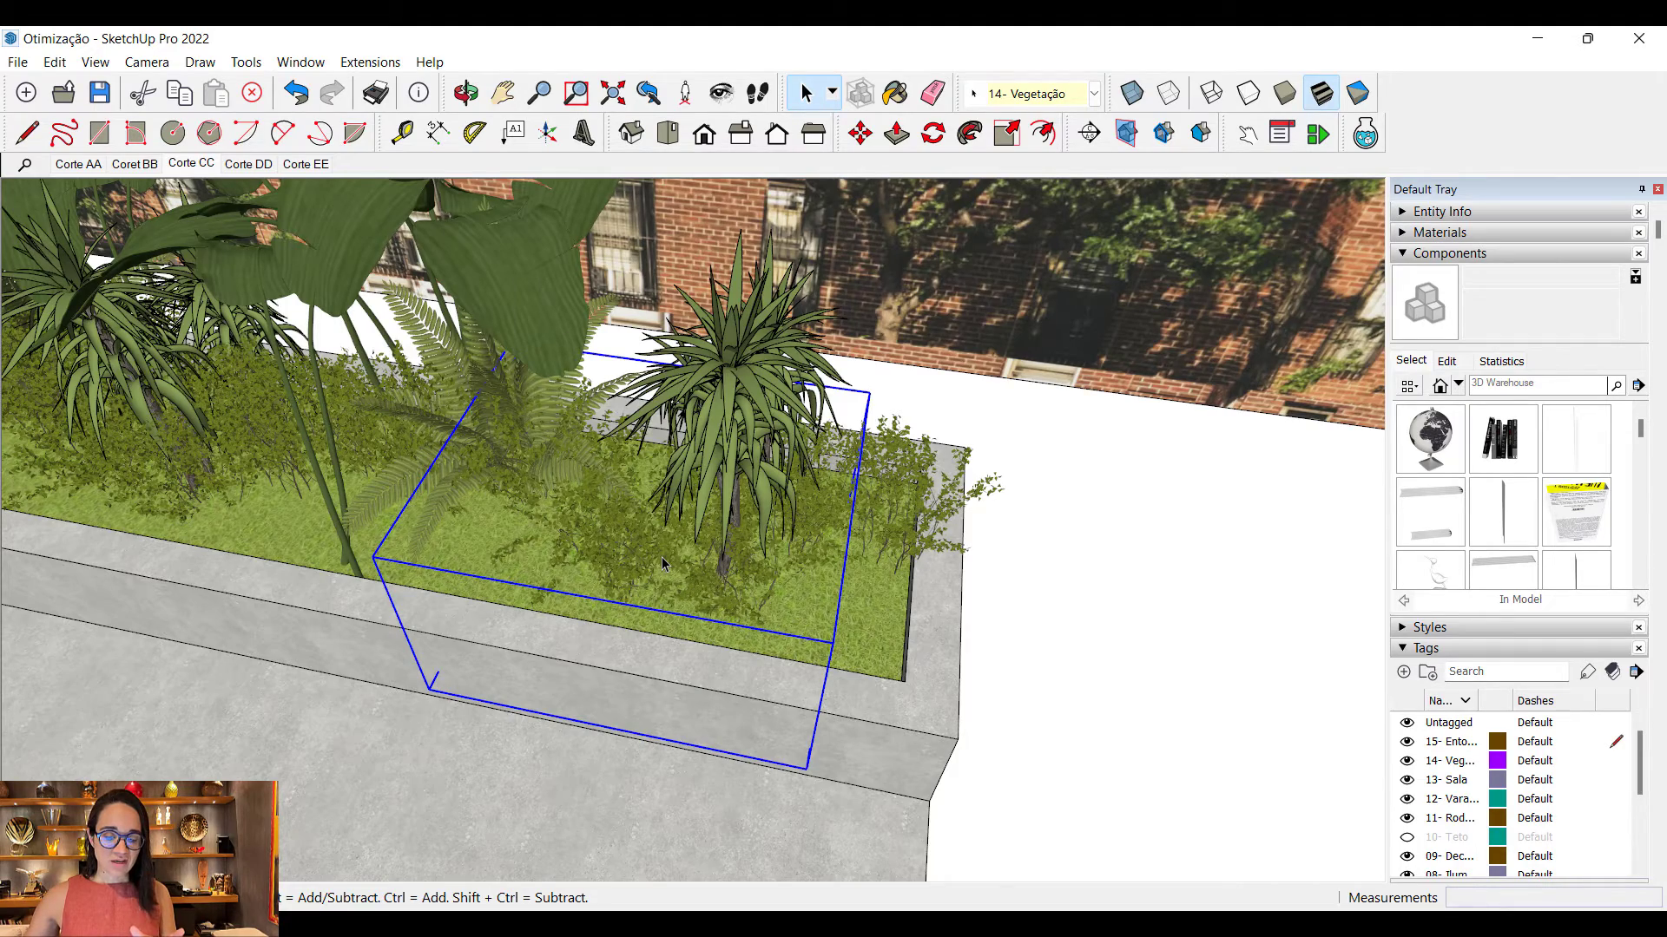
# Step: Inspect the other shrub instances along the planter to check the reloaded component
pyautogui.scroll(-3, 816, 569)
pyautogui.moveTo(937, 603); pyautogui.dragTo(764, 646, button='middle')
pyautogui.click(253, 292)
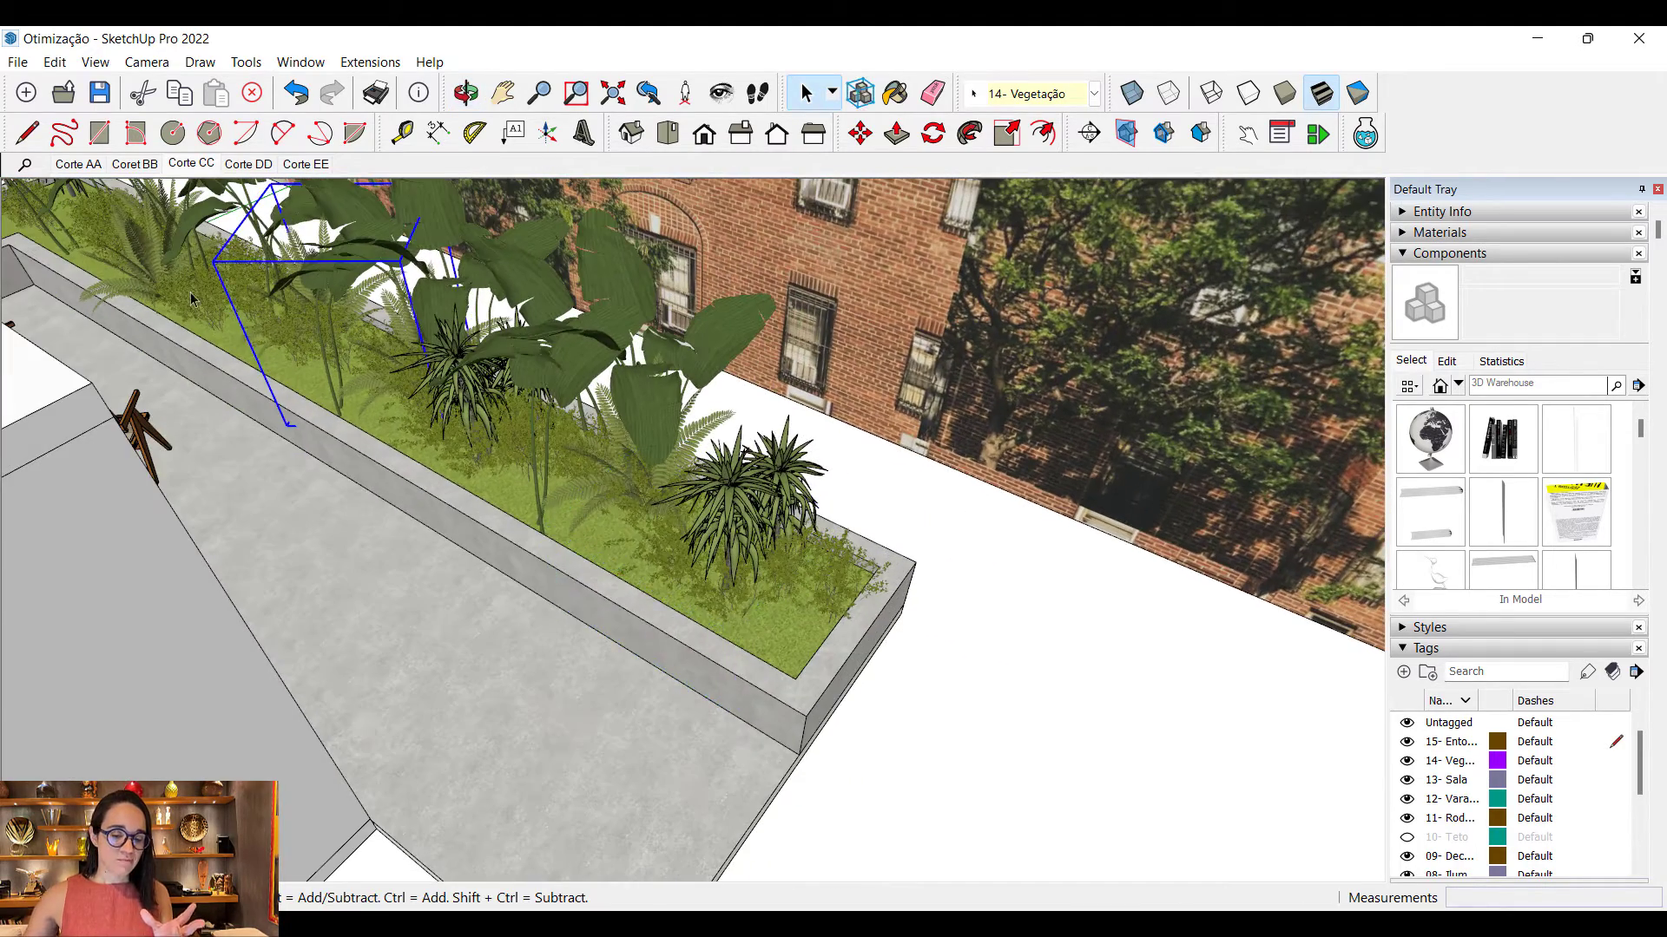
pyautogui.click(193, 295)
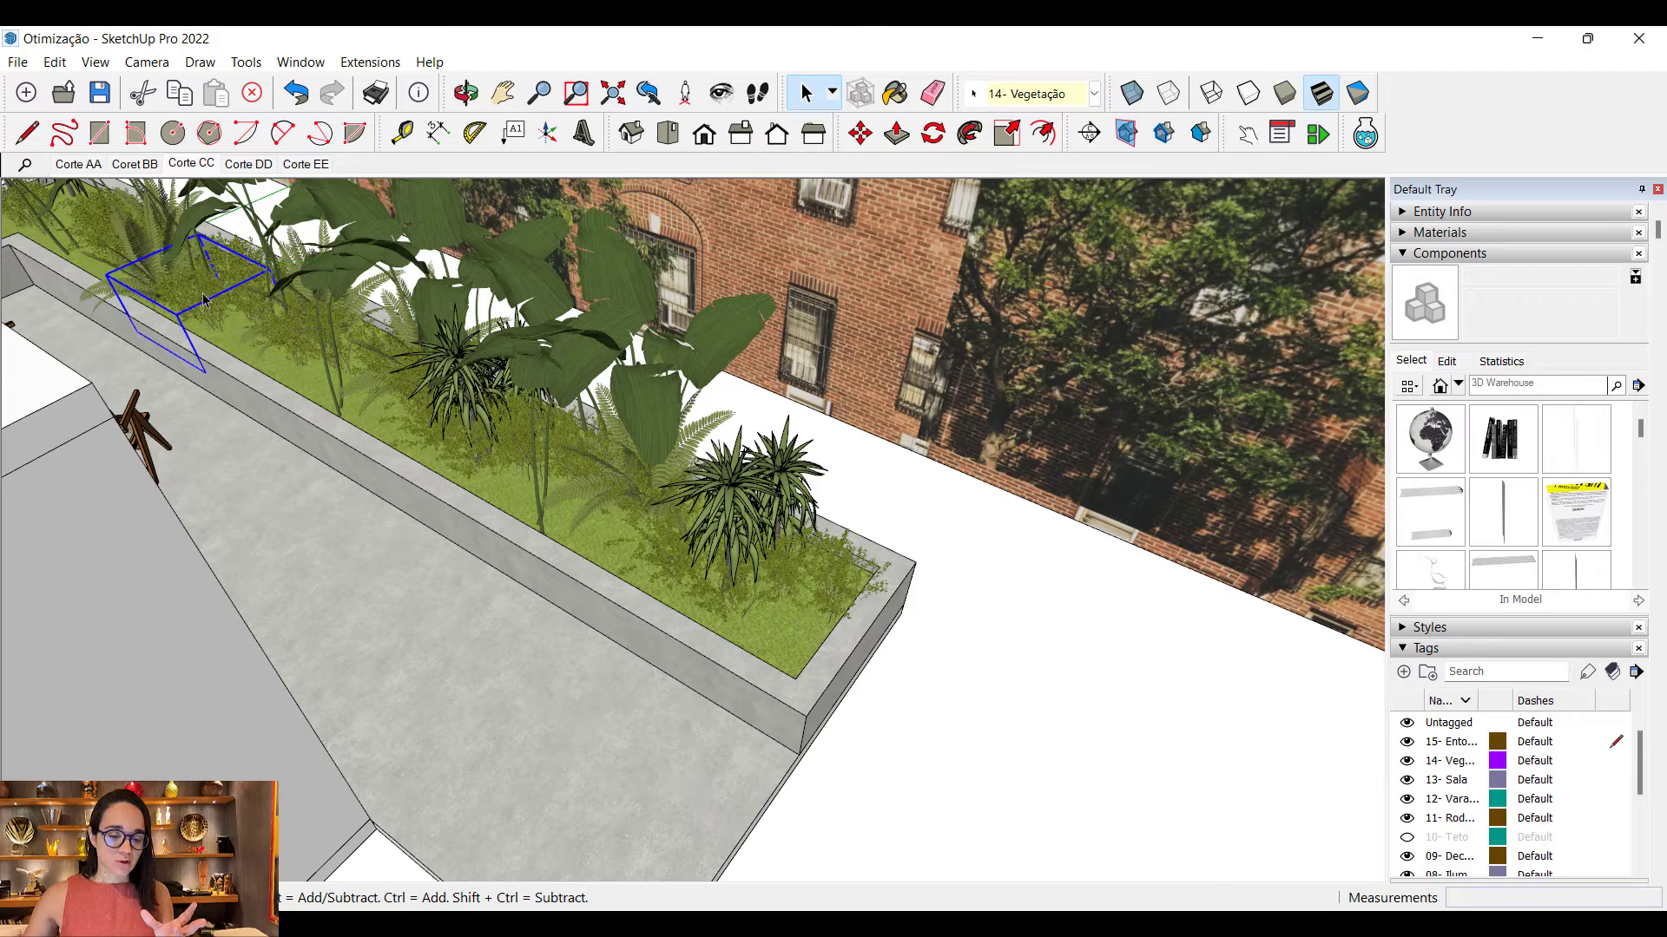
pyautogui.click(700, 591)
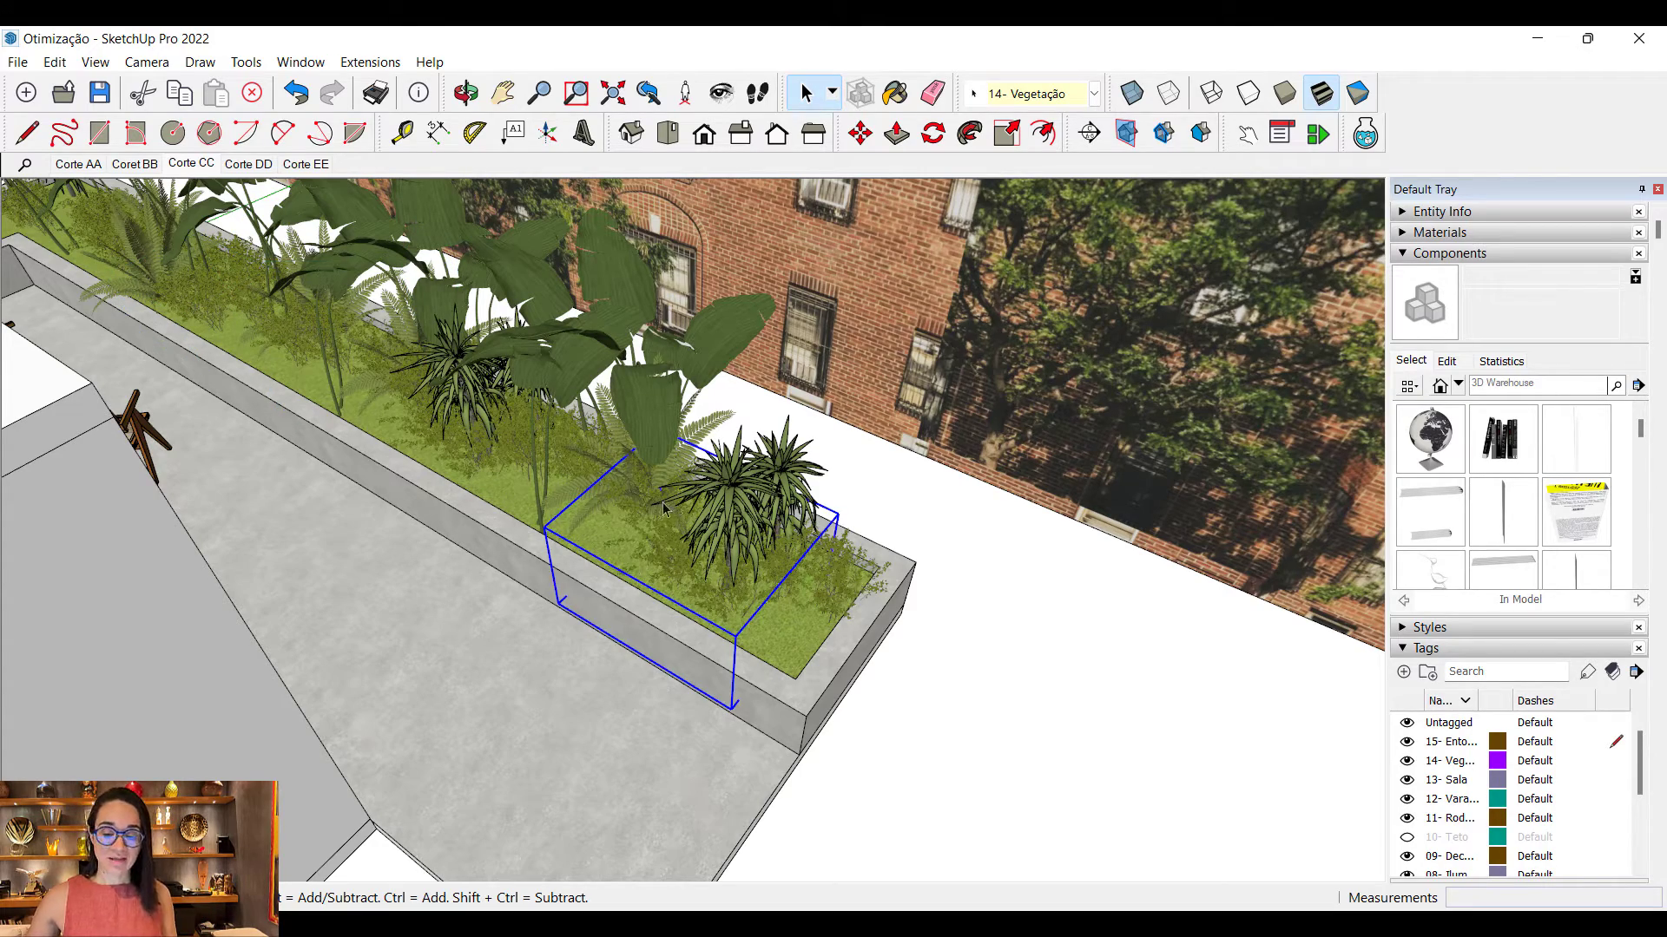
pyautogui.scroll(-5, 942, 642)
pyautogui.scroll(2, 501, 505)
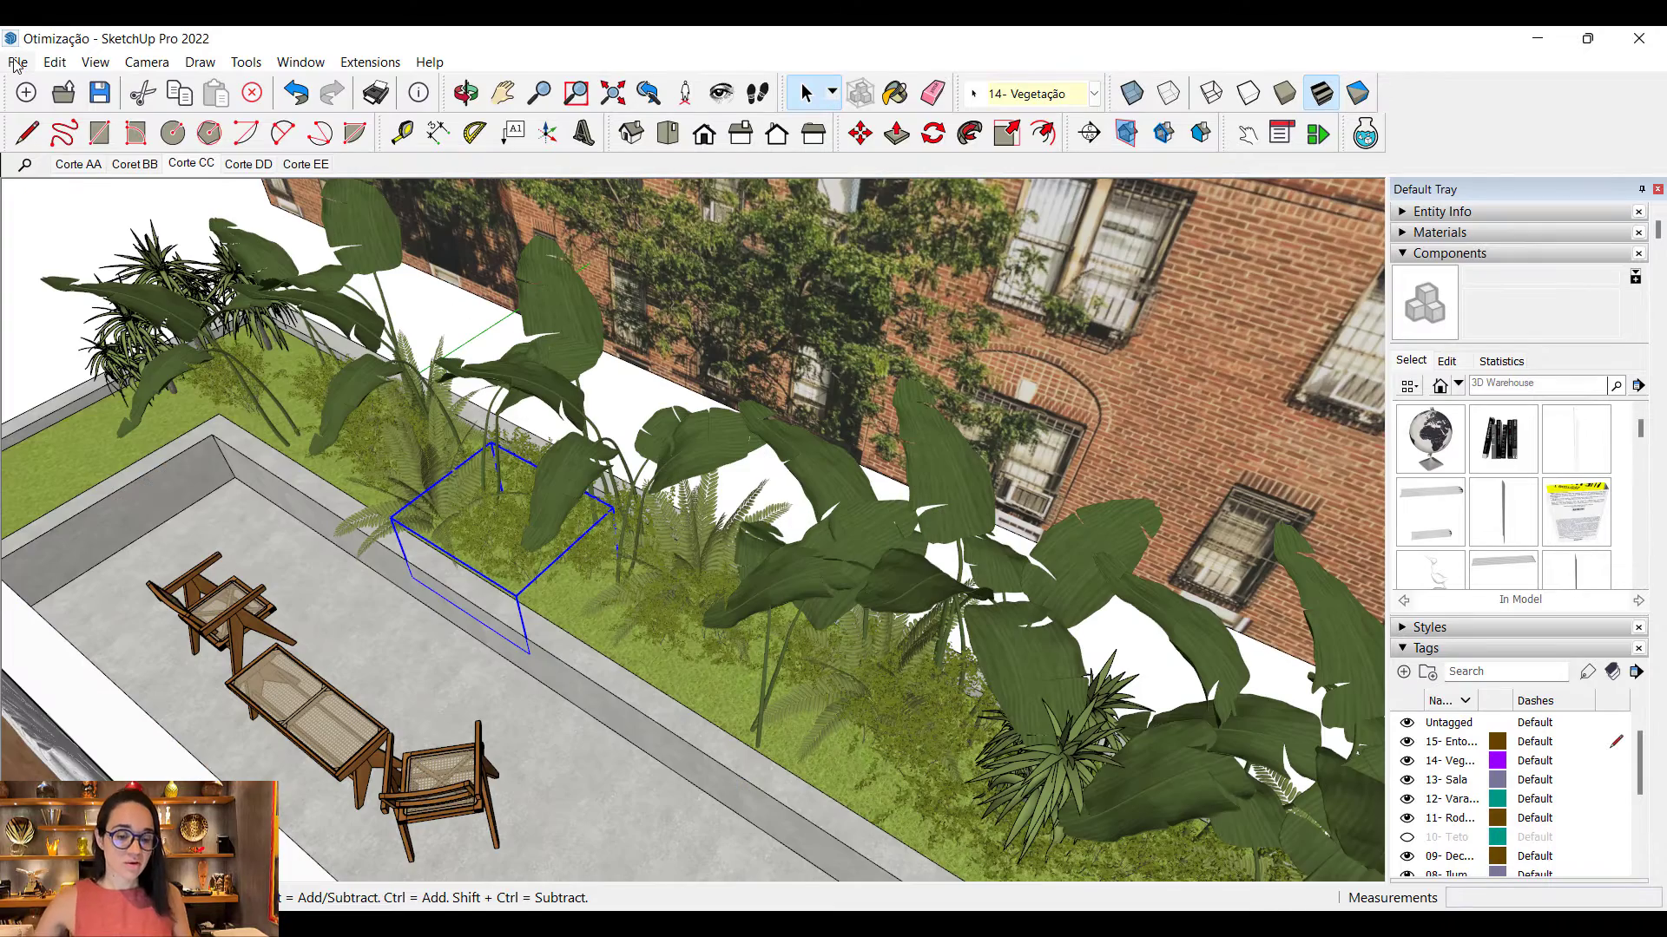
# Step: Save the model as a new file named Otimização_01
pyautogui.click(16, 65)
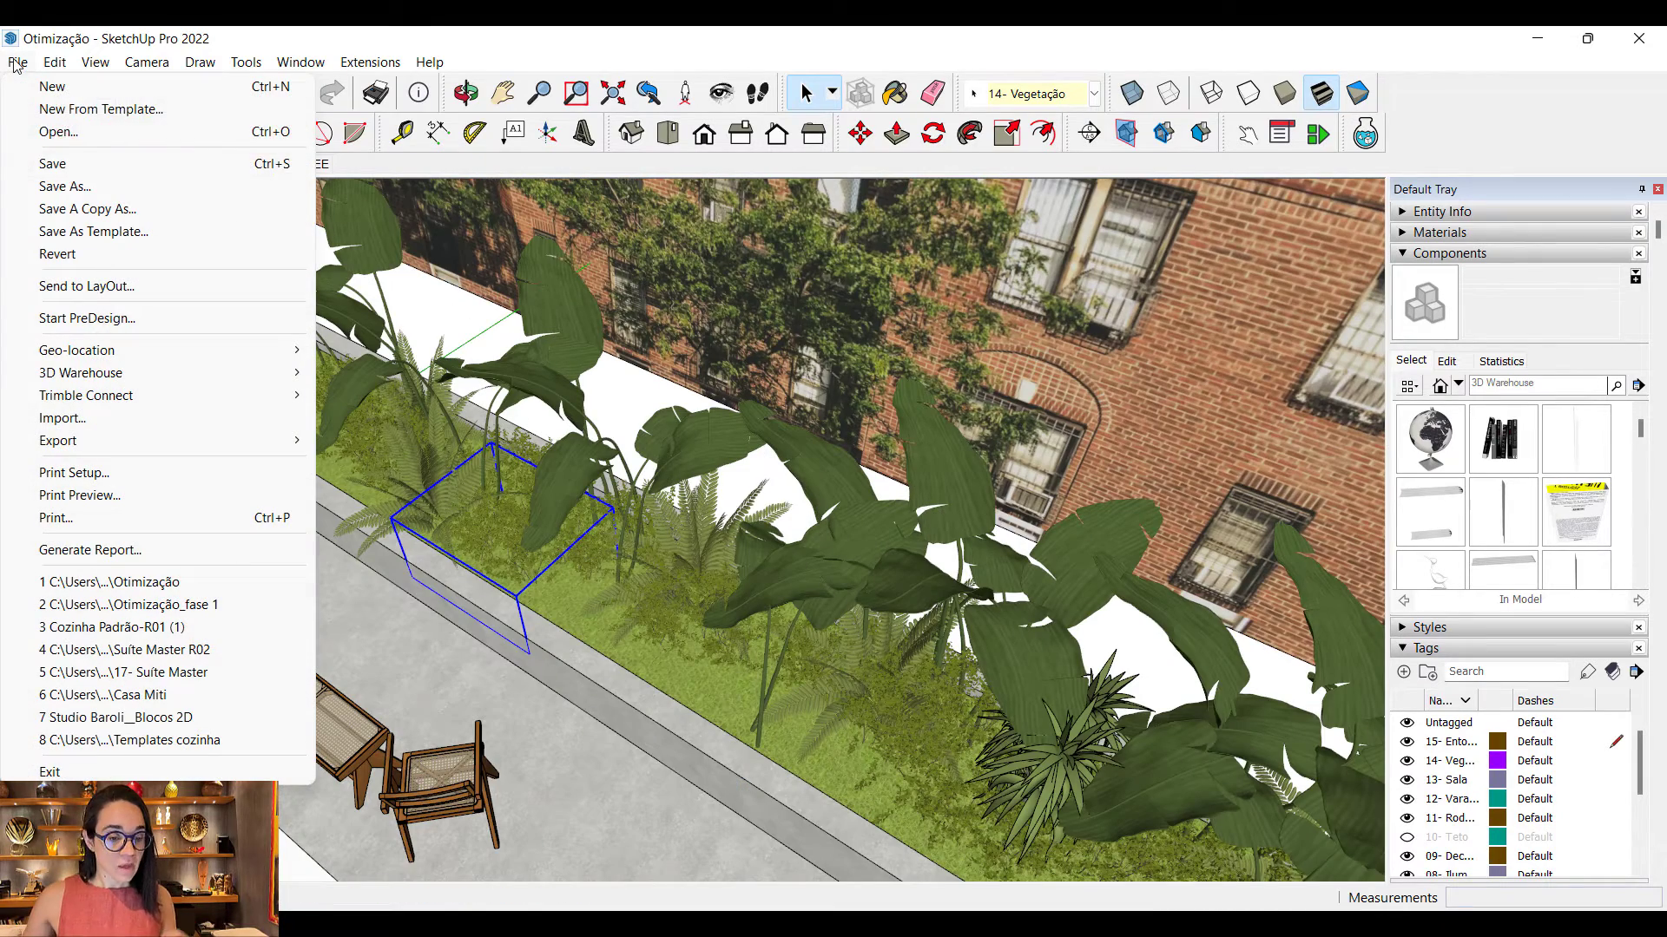
pyautogui.click(74, 187)
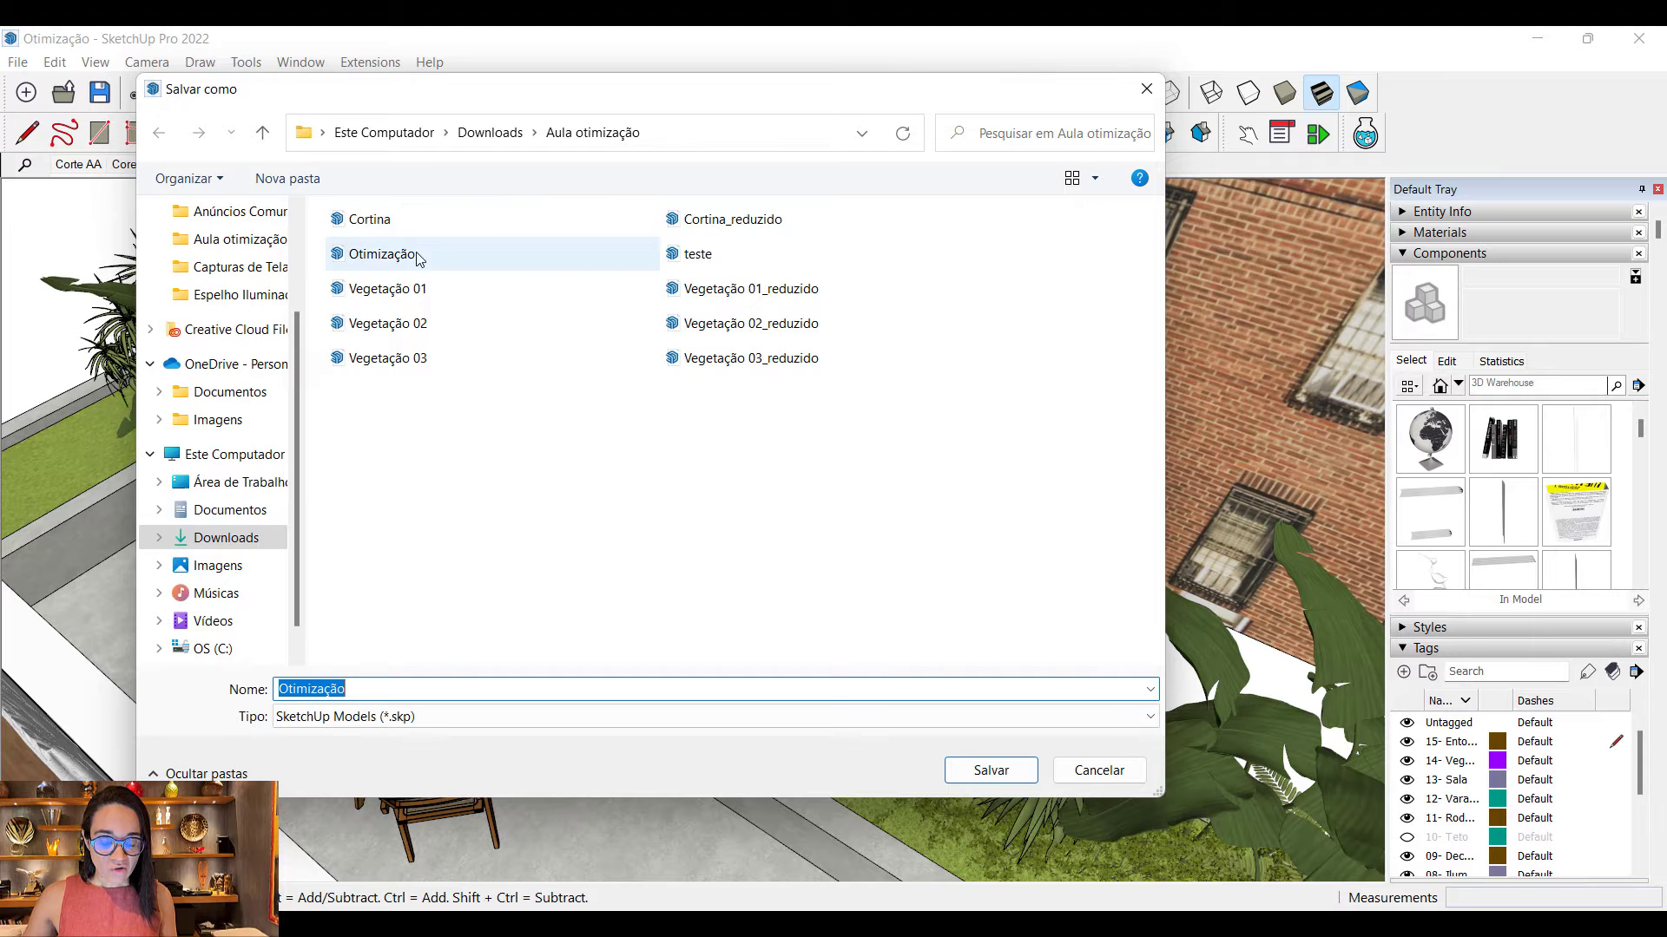
pyautogui.click(360, 690)
pyautogui.write('_02')
pyautogui.click(985, 770)
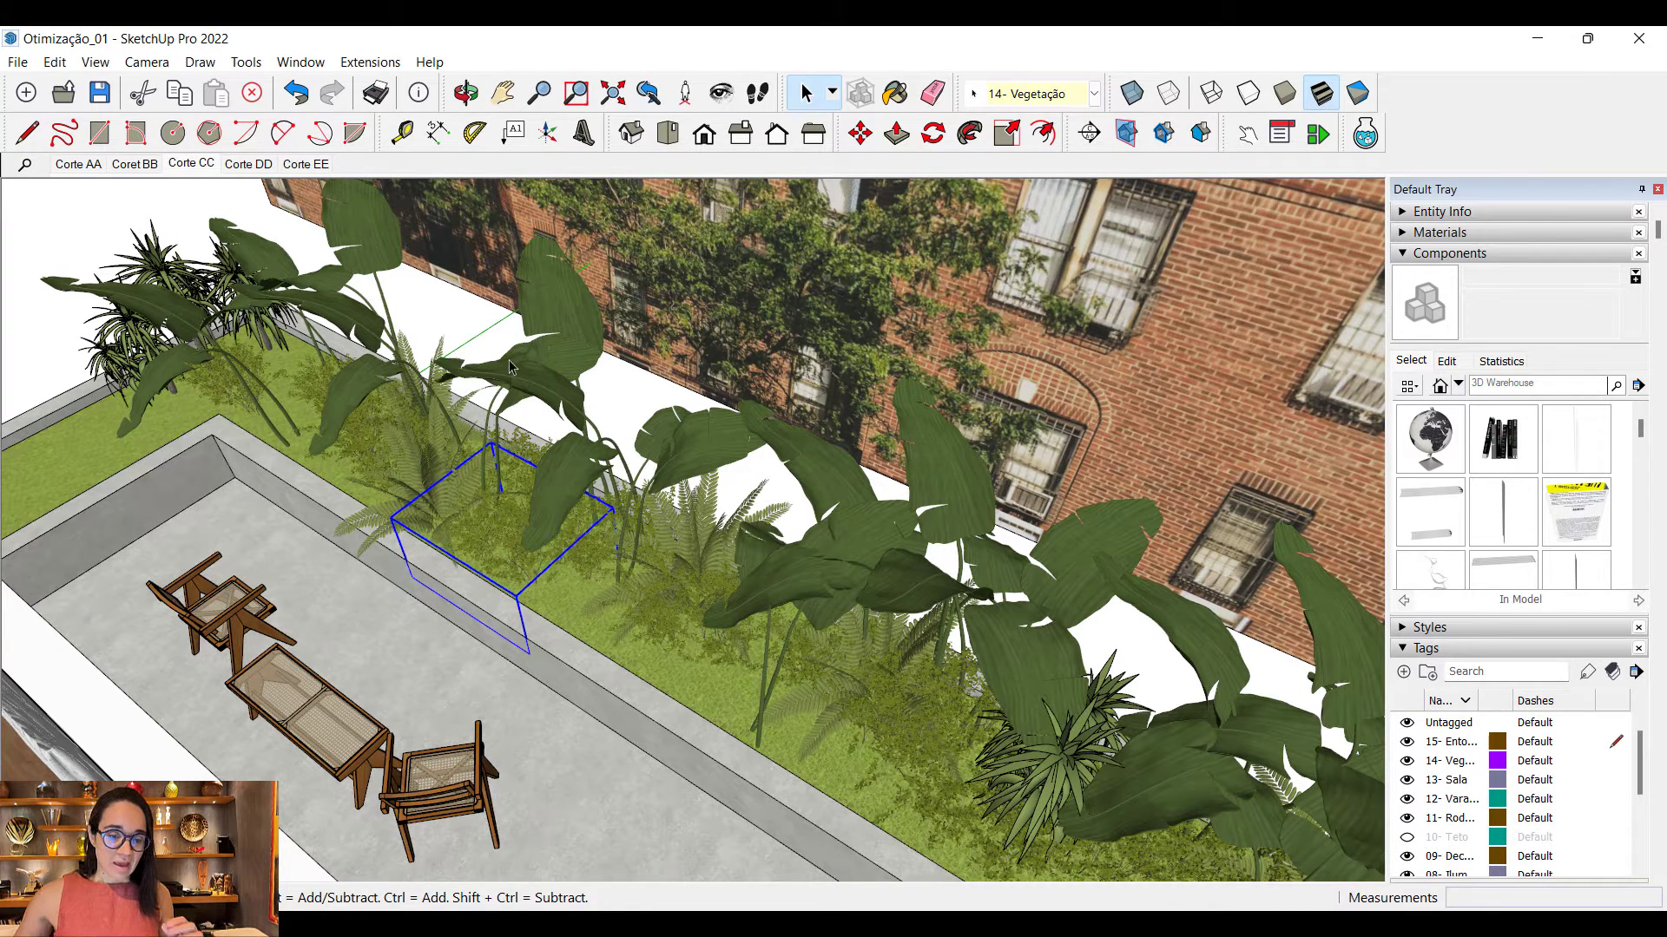
# Step: Search the Extension Warehouse for "cleanup", review the CleanUp³ extension page, and close the warehouse
pyautogui.click(300, 63)
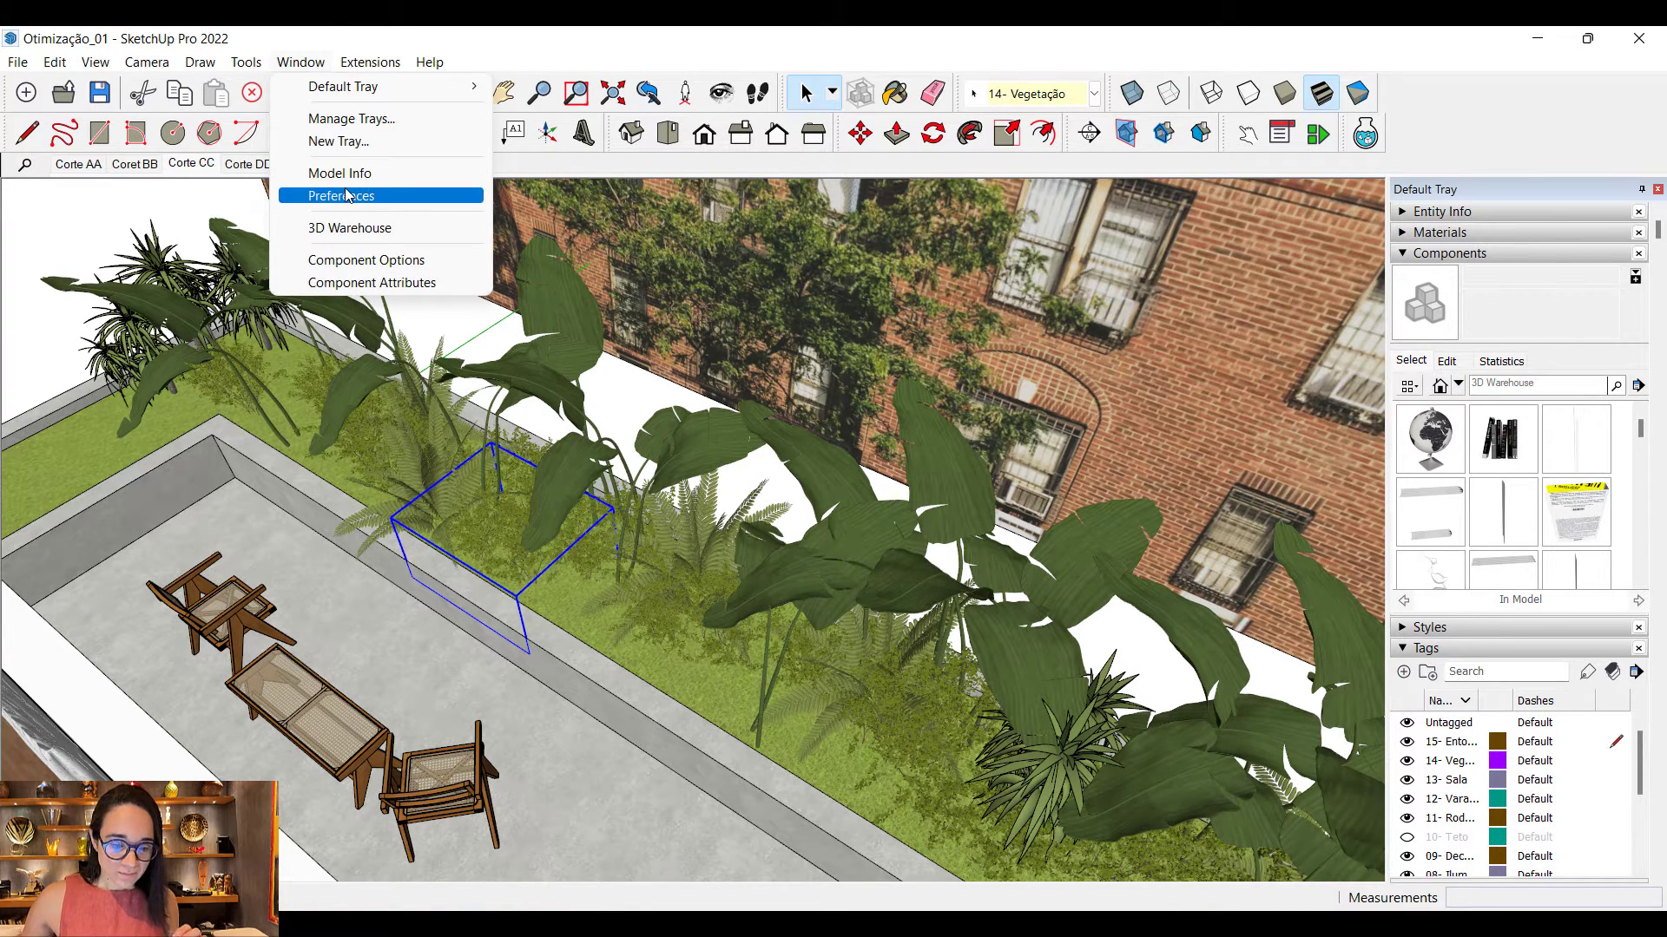
pyautogui.moveTo(370, 62)
pyautogui.moveTo(387, 258)
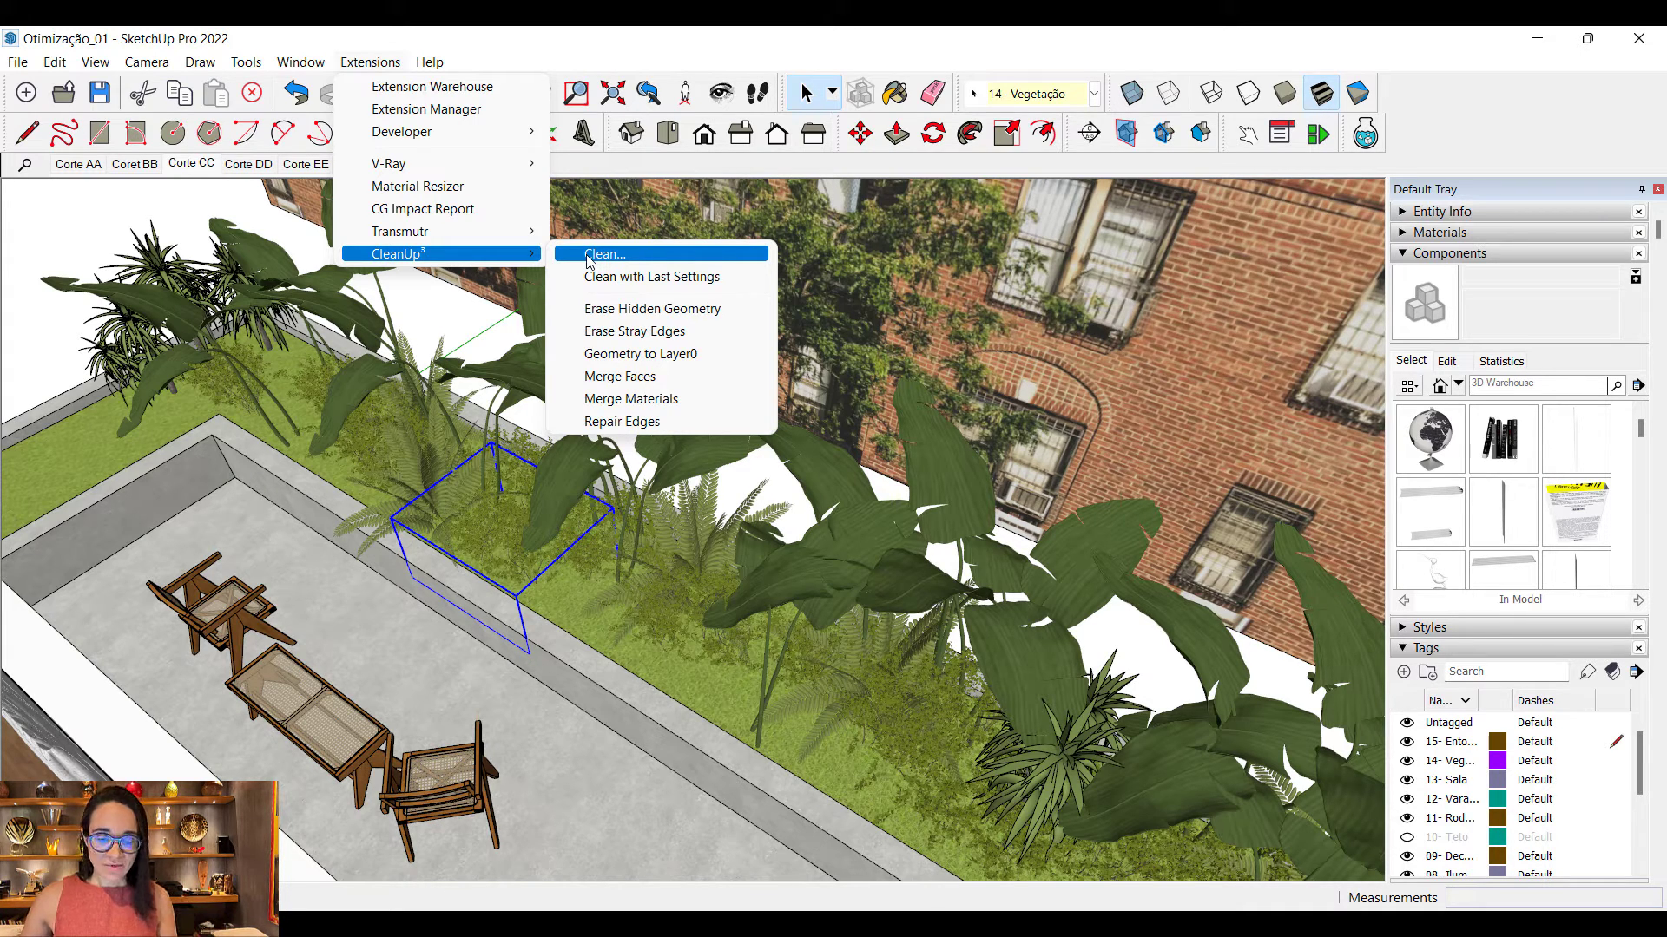
pyautogui.click(439, 87)
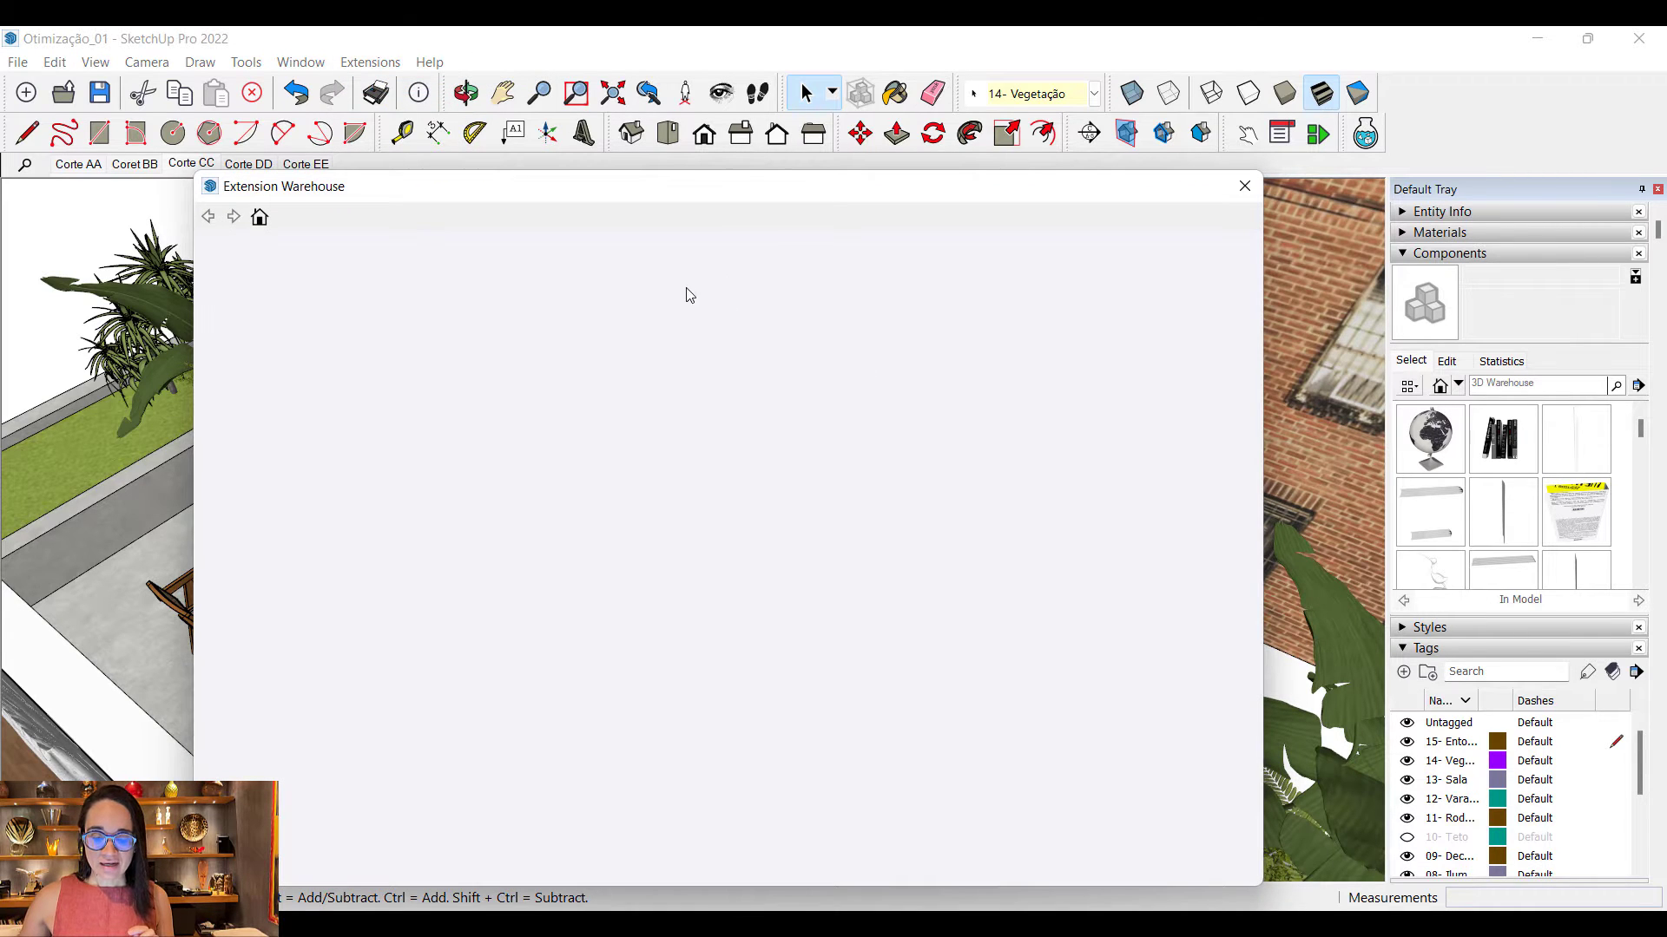
pyautogui.write('dleanup')
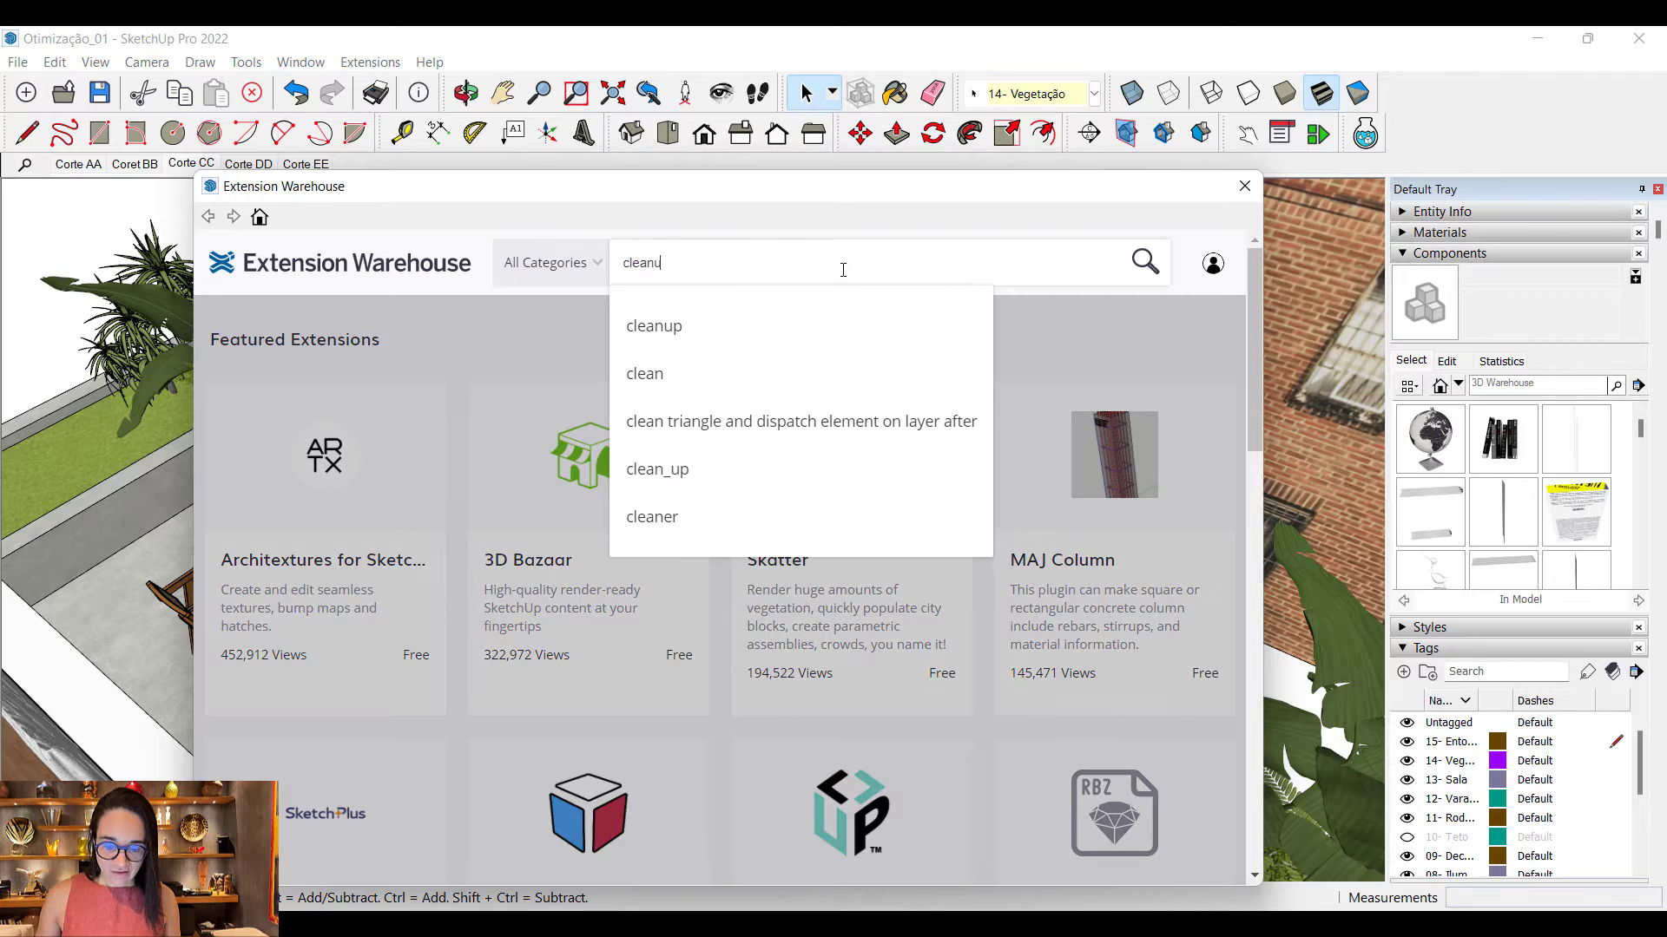
pyautogui.press('Return')
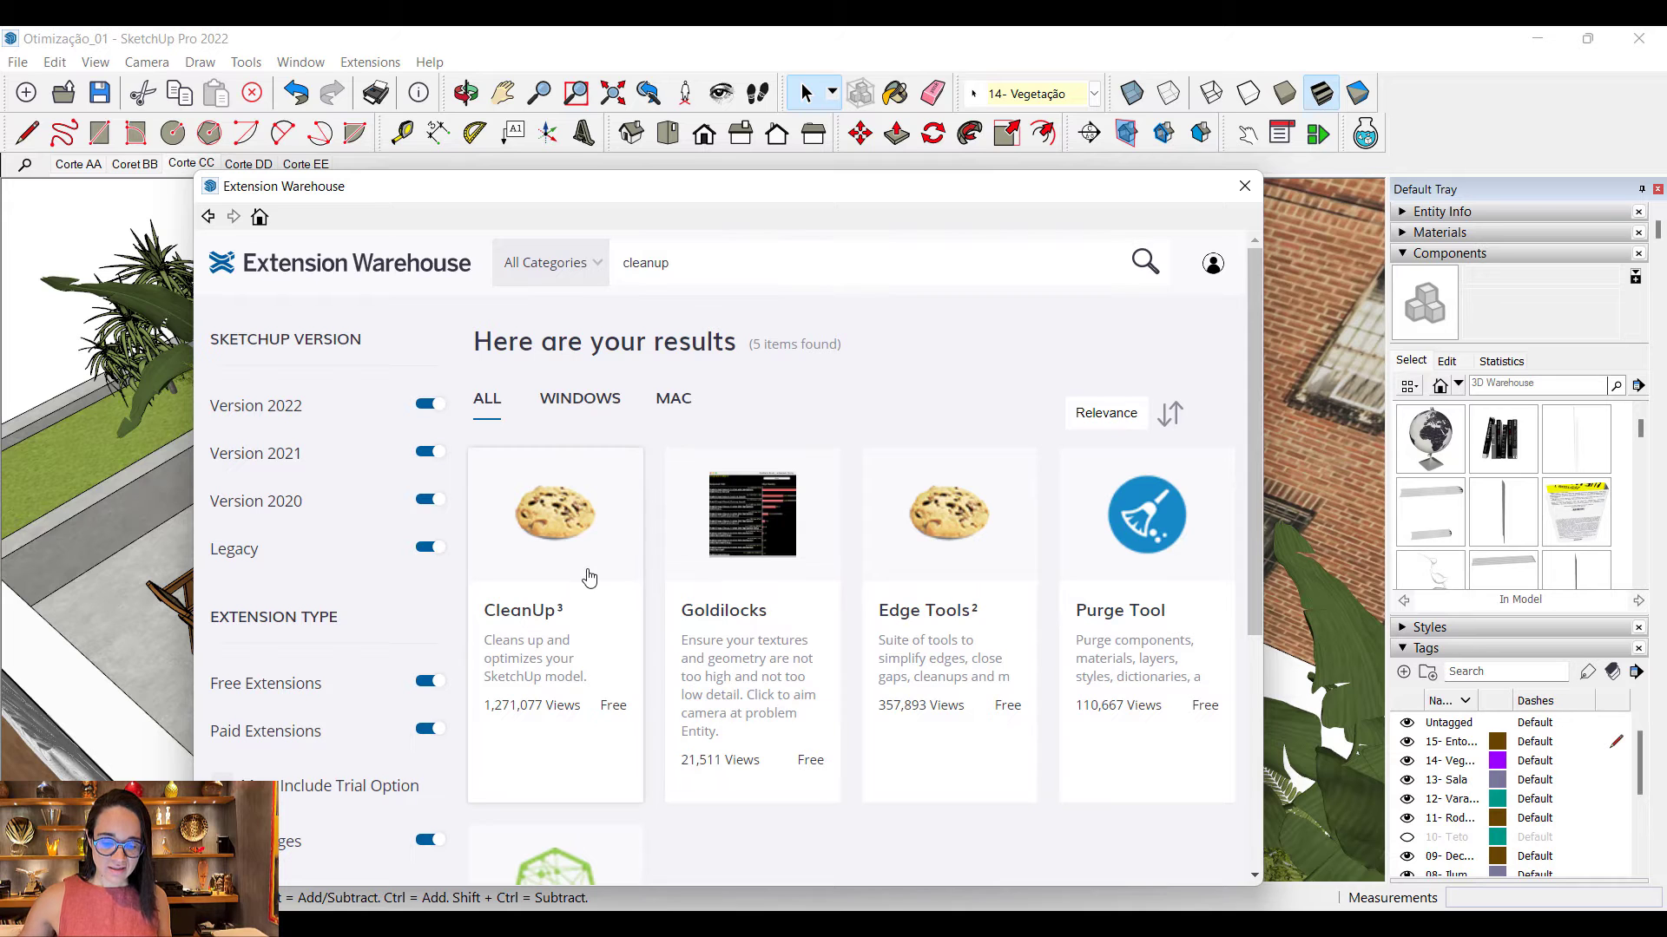
pyautogui.click(589, 578)
pyautogui.scroll(-5, 753, 592)
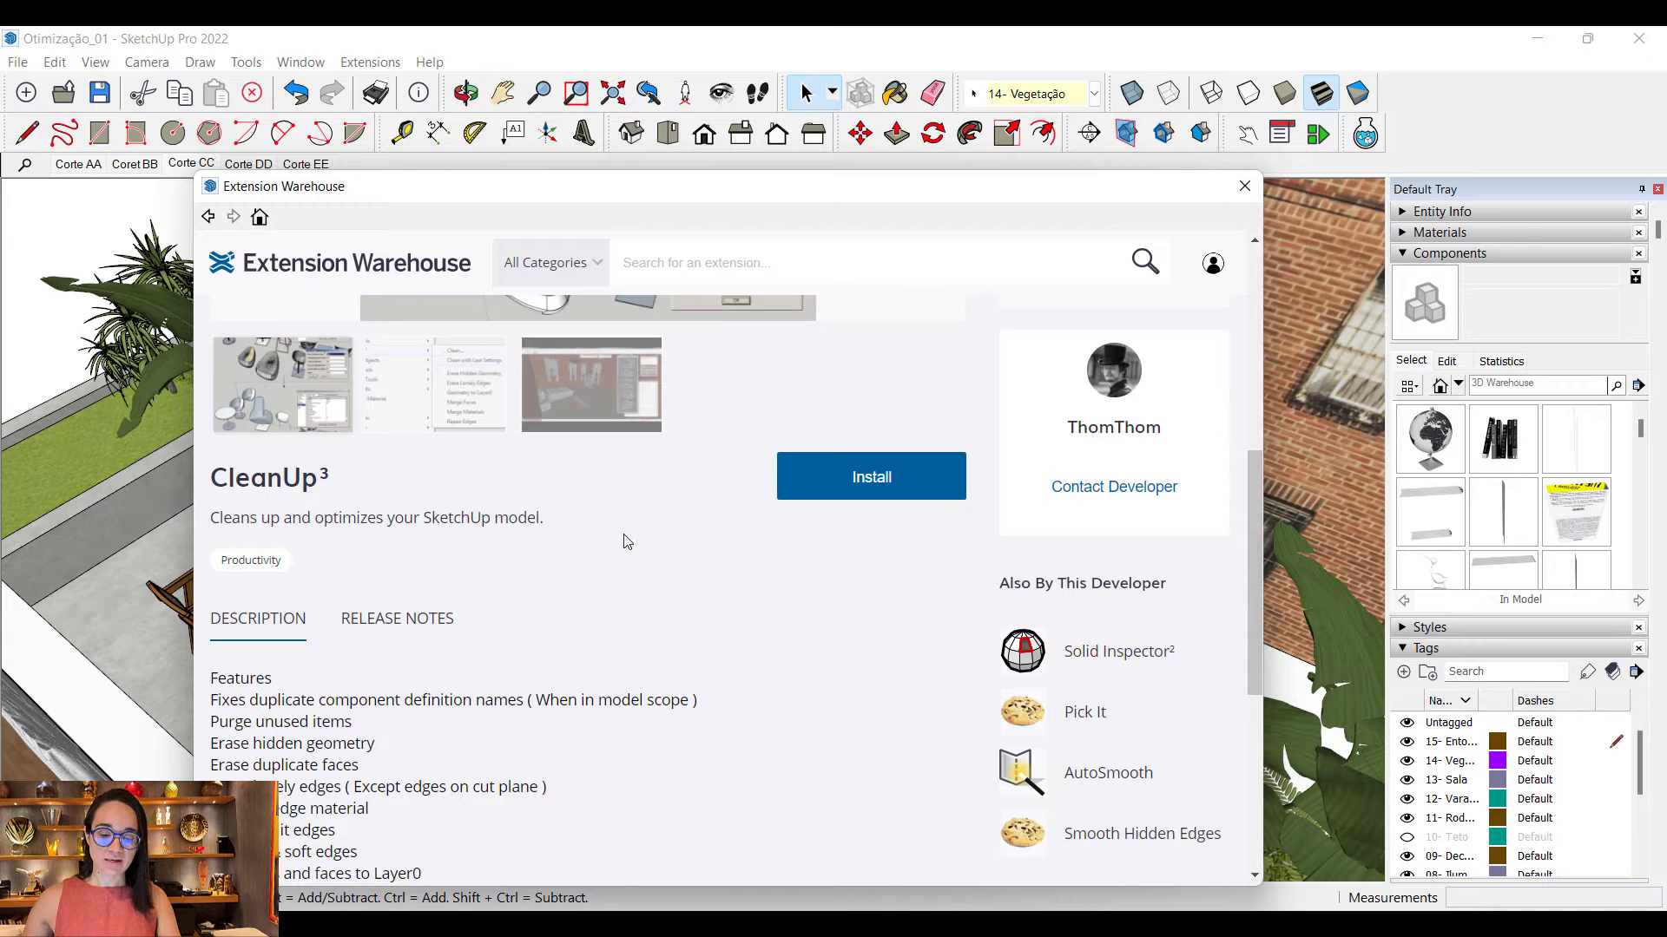
pyautogui.click(351, 62)
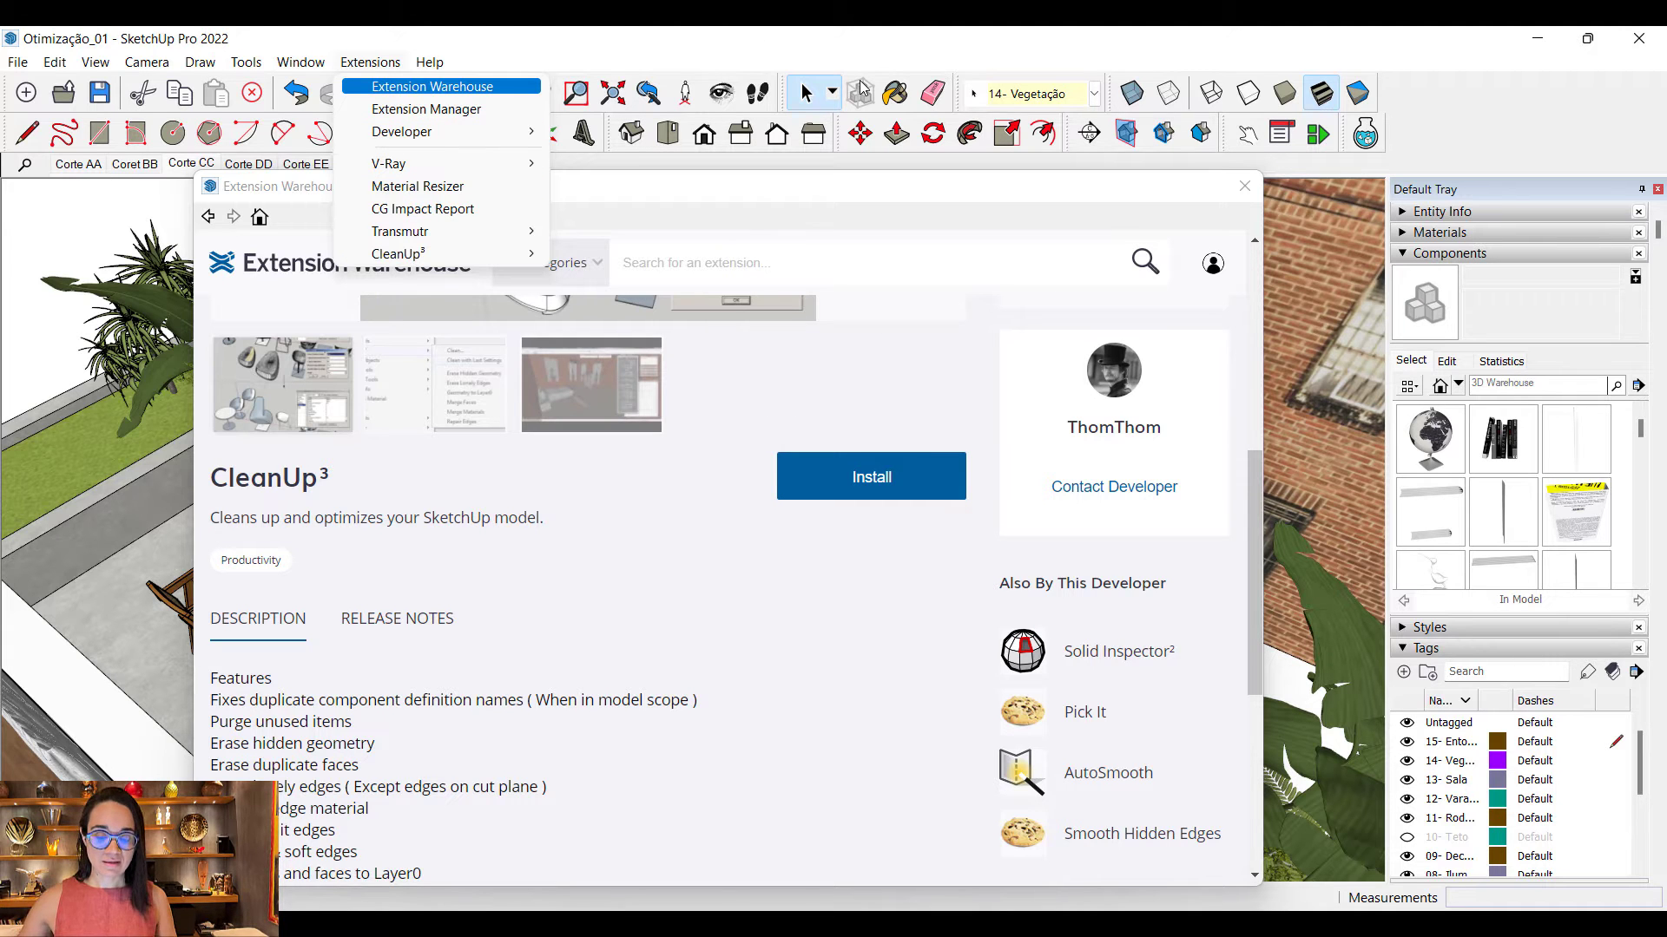
pyautogui.click(1244, 186)
# Step: Run CleanUp³ on the whole model, keeping purge unused, merge coplanar faces, repair split edges and erase stray edges enabled
pyautogui.click(369, 63)
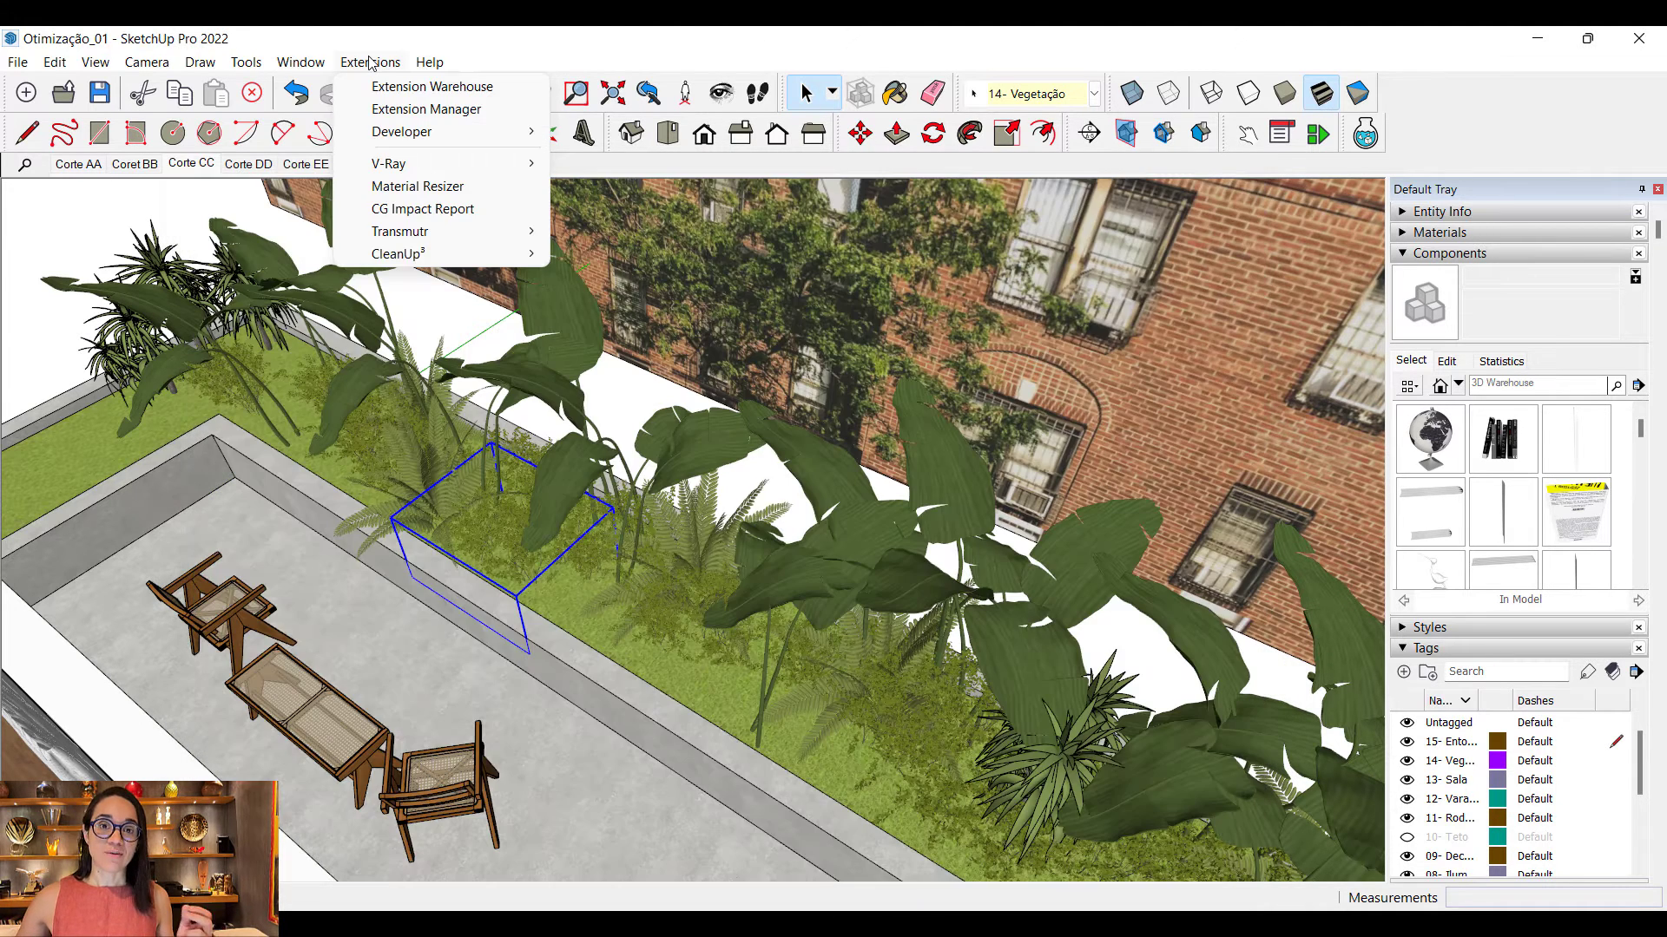
pyautogui.moveTo(413, 257)
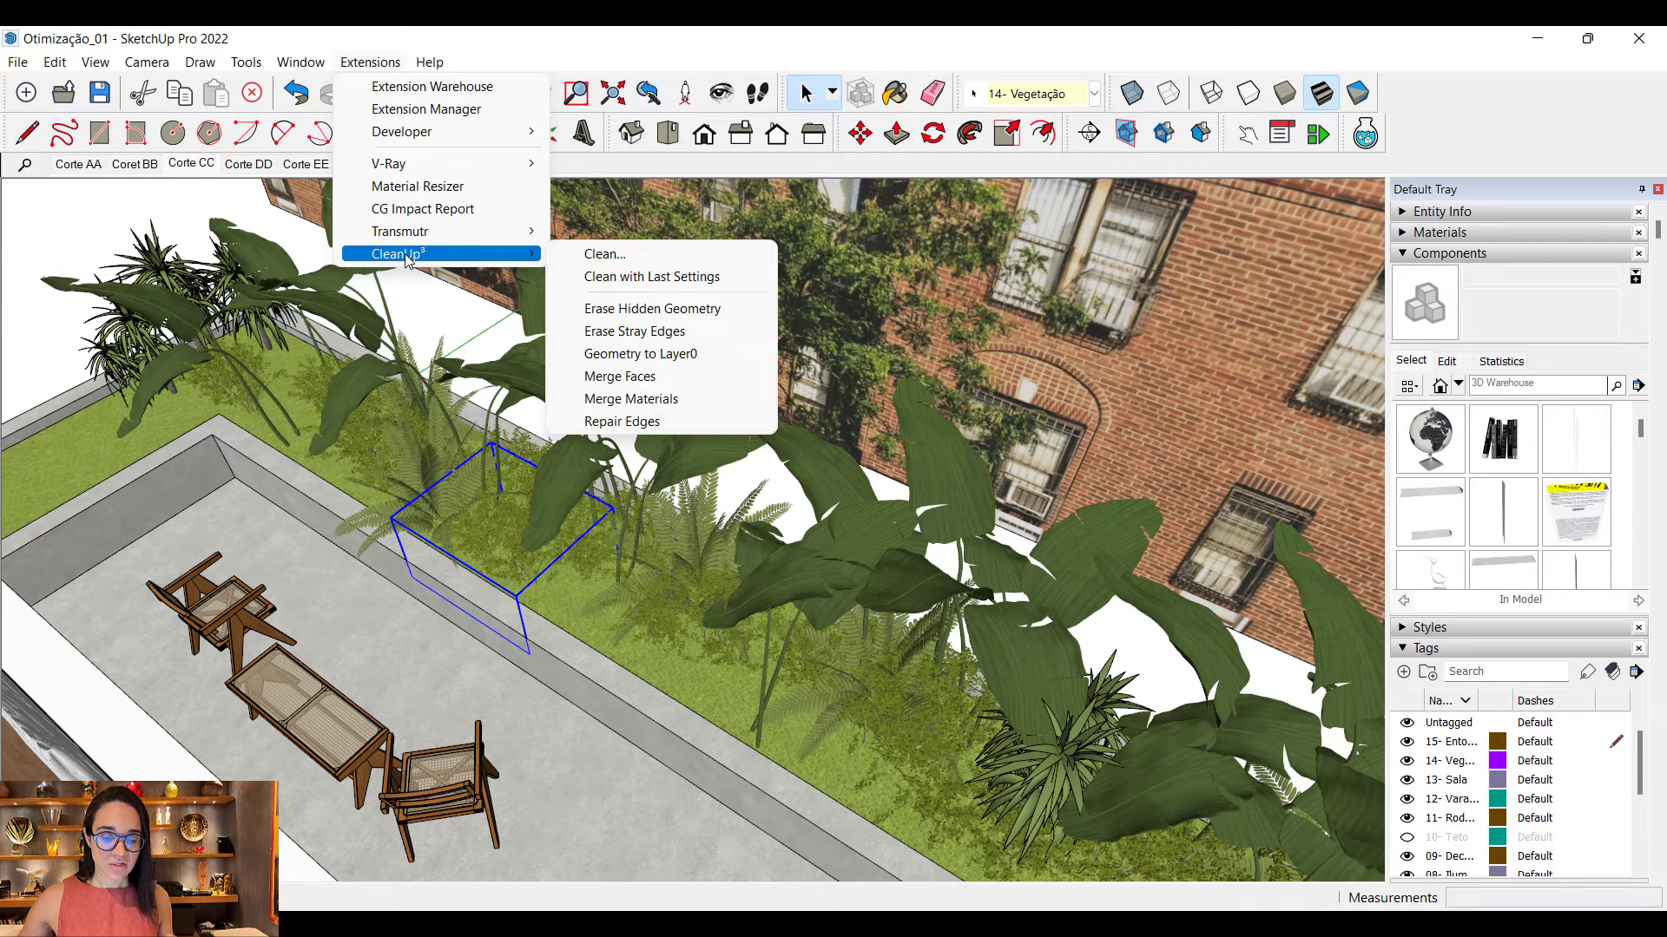
pyautogui.click(587, 255)
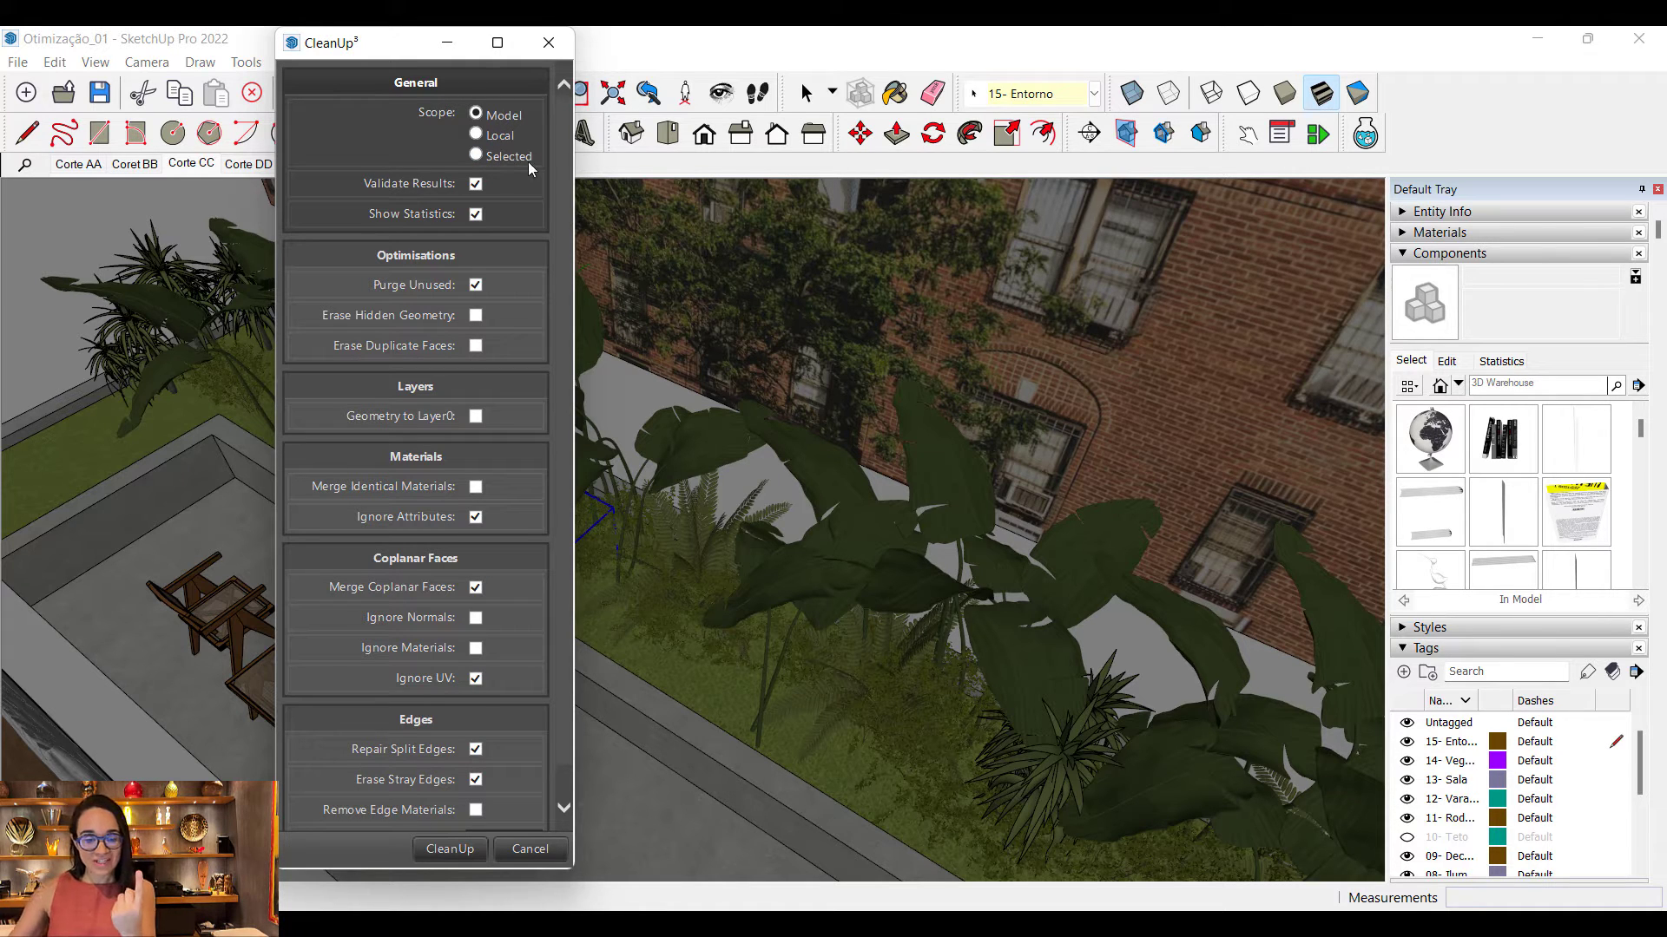
pyautogui.moveTo(509, 52); pyautogui.dragTo(304, 83)
pyautogui.click(270, 147)
pyautogui.moveTo(208, 75); pyautogui.dragTo(294, 52)
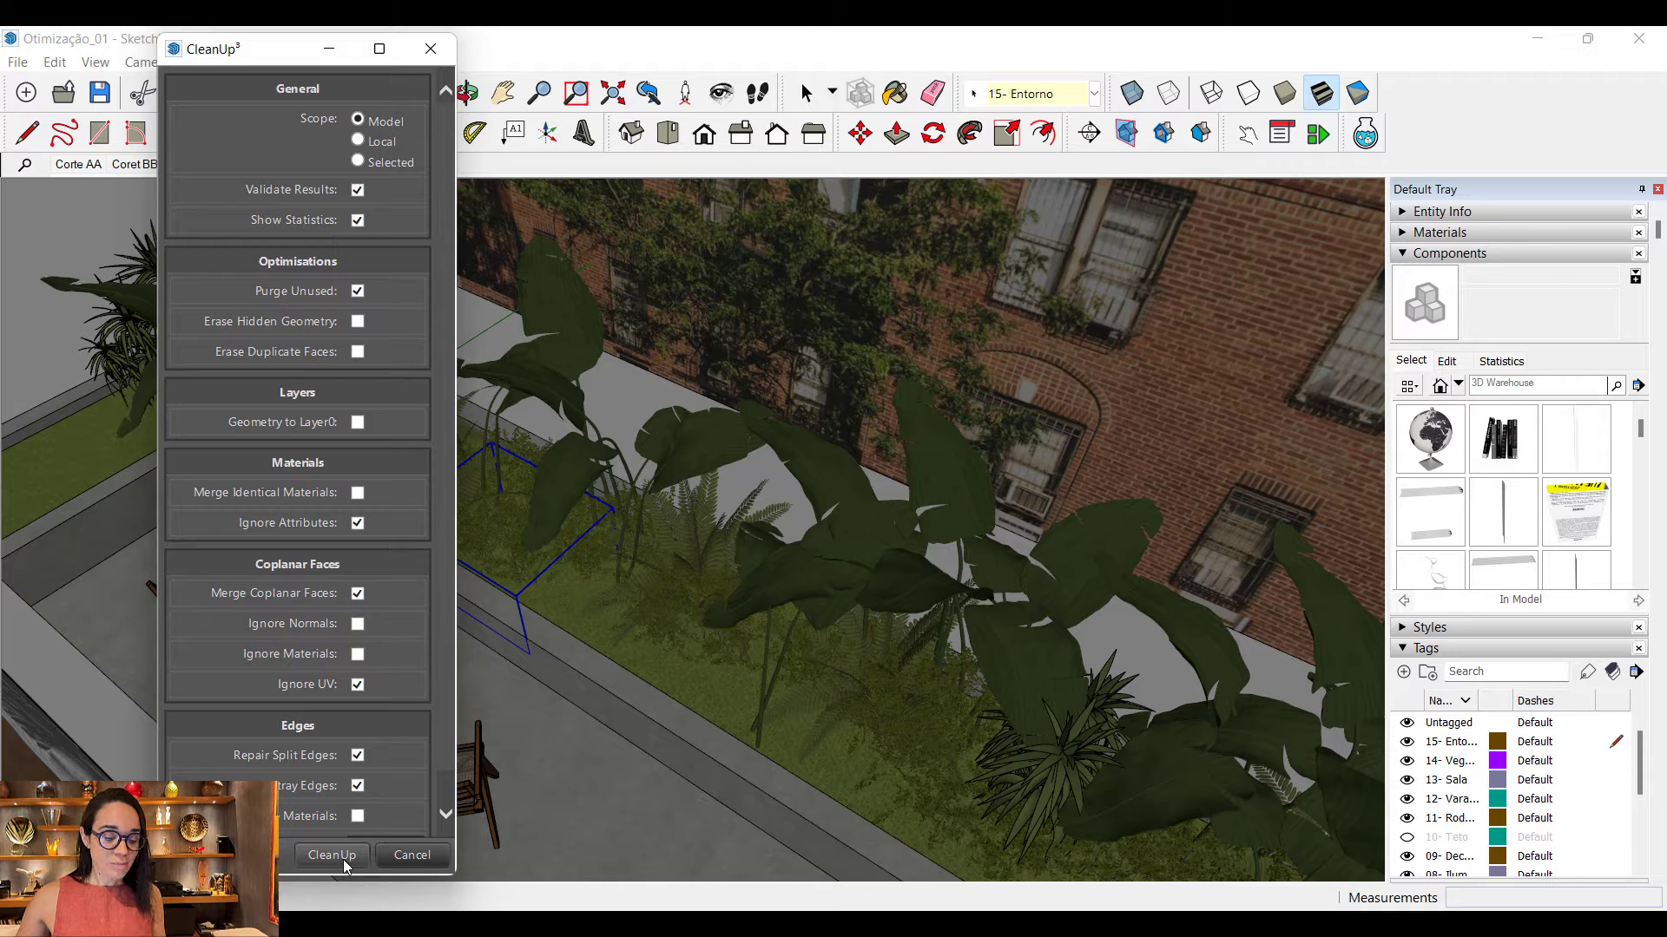
pyautogui.click(331, 856)
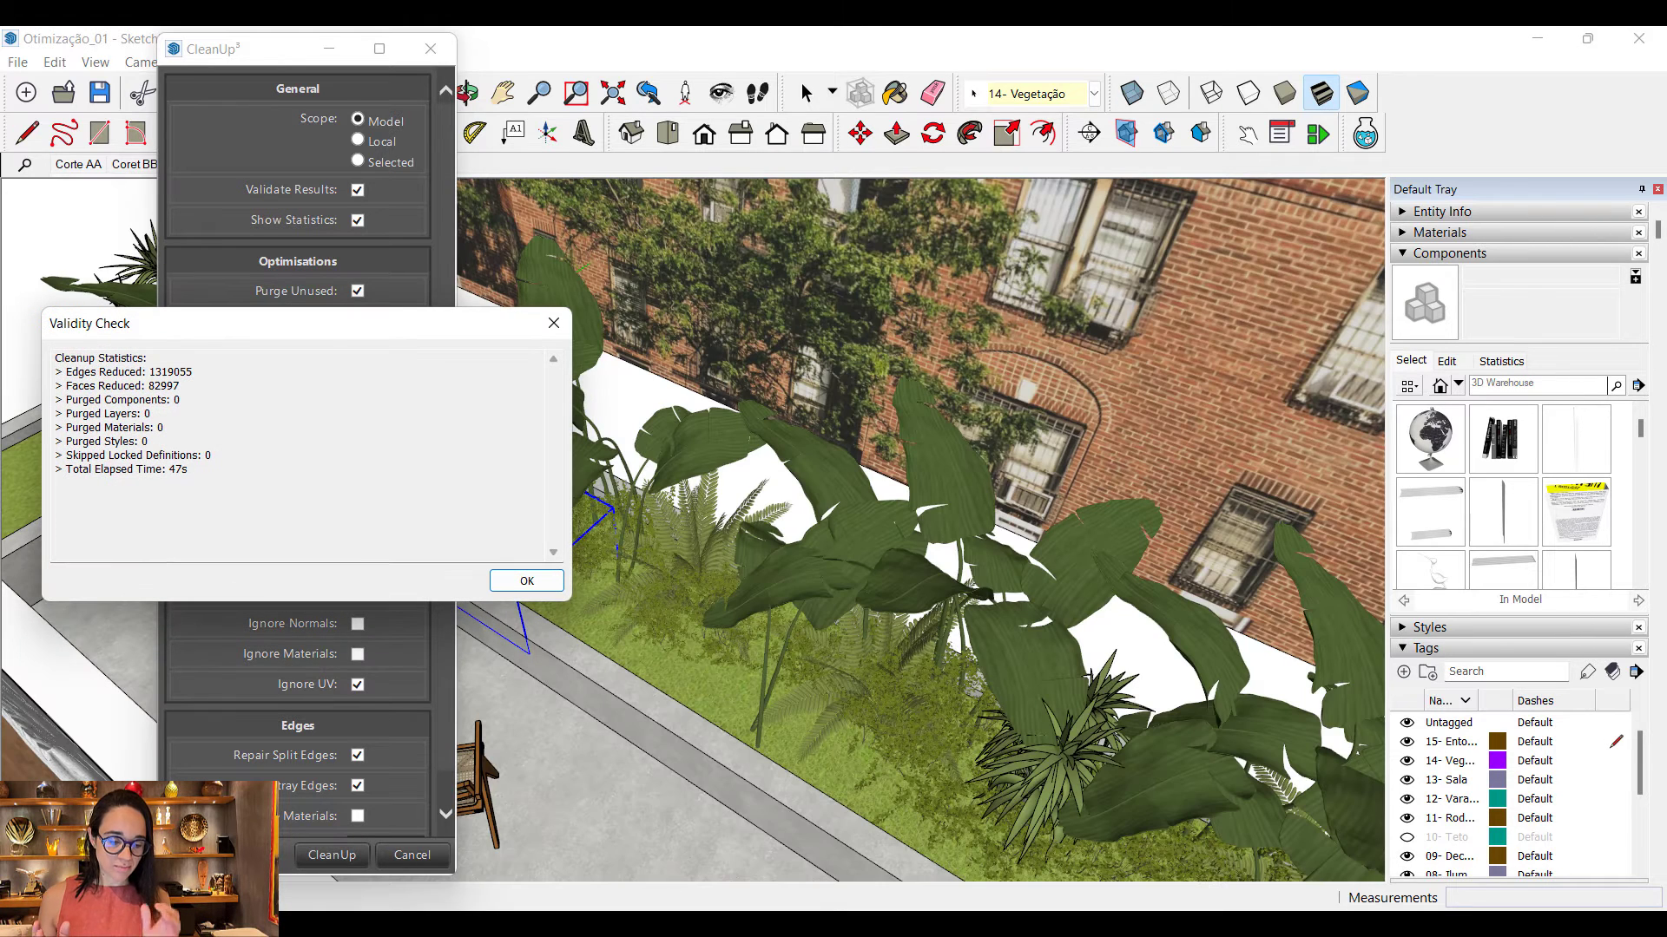
pyautogui.click(545, 583)
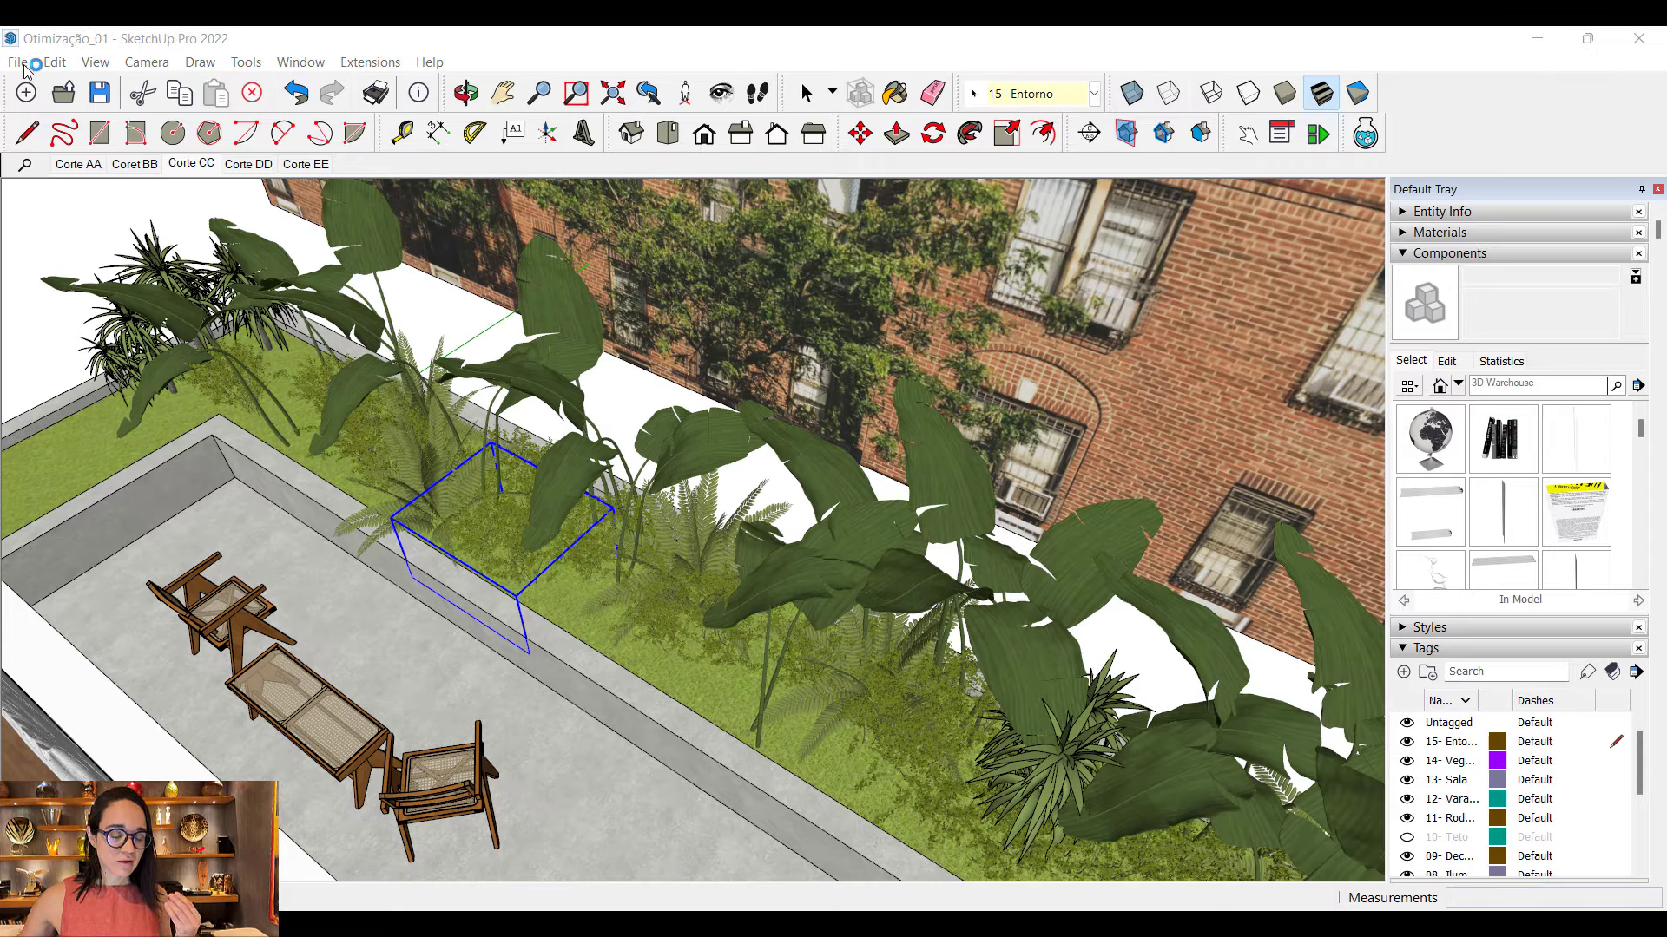
pyautogui.click(1053, 594)
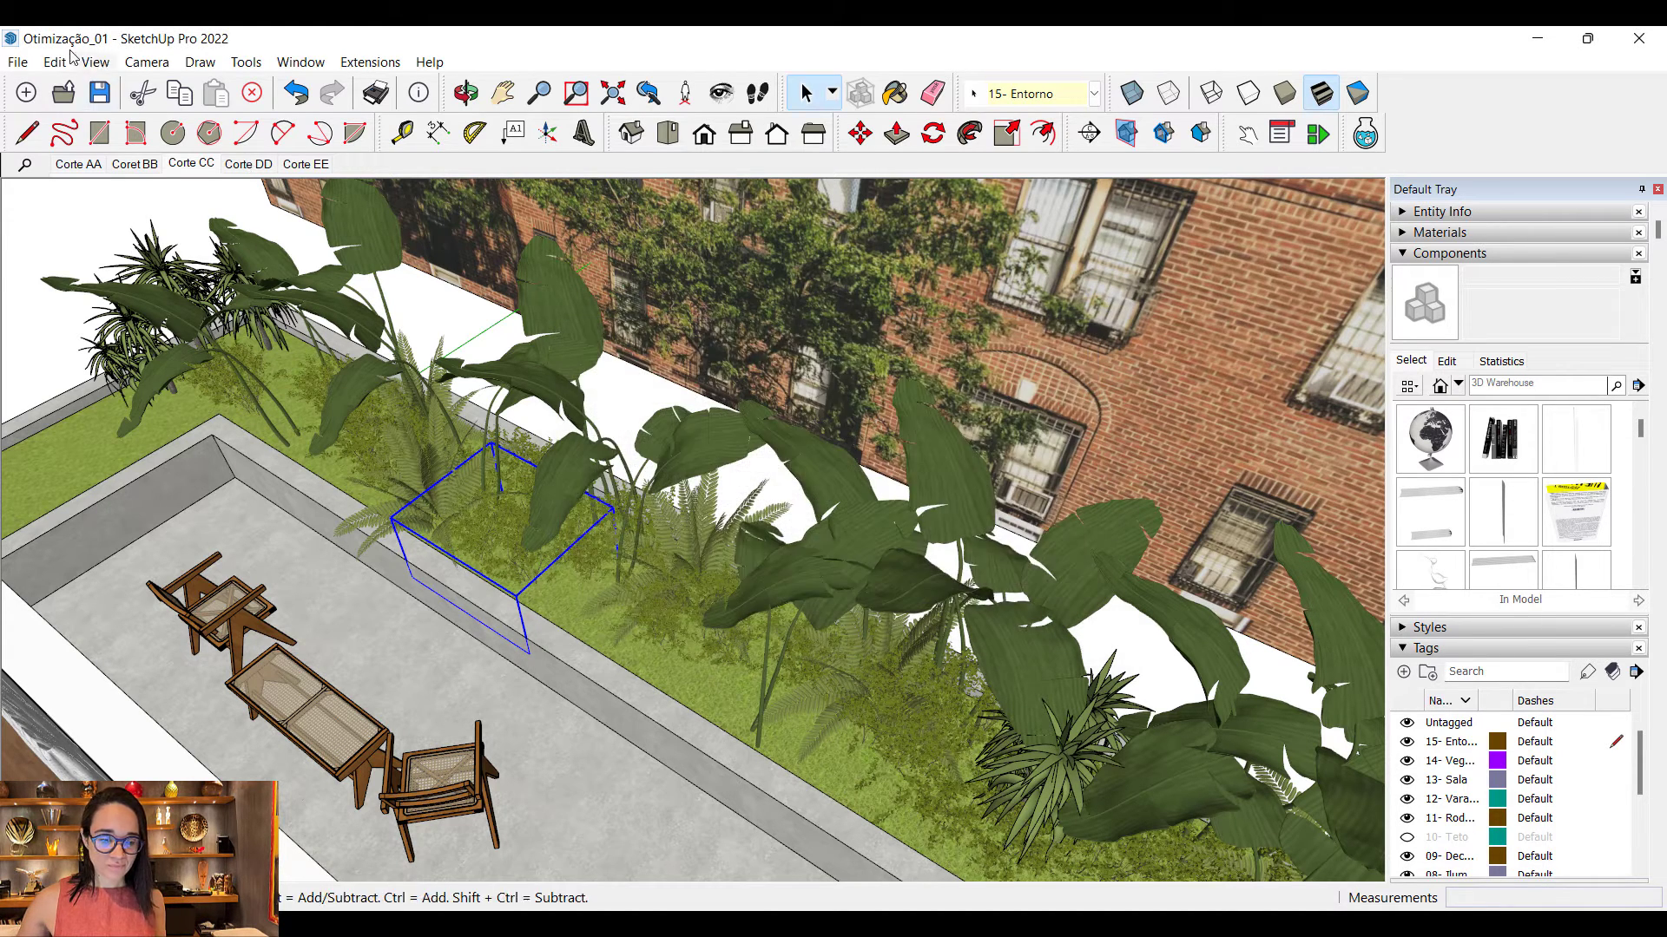
# Step: Save the model as Otimização_02 and compare its file size with Otimização_01 in the Aula otimização folder
pyautogui.click(17, 62)
pyautogui.click(78, 187)
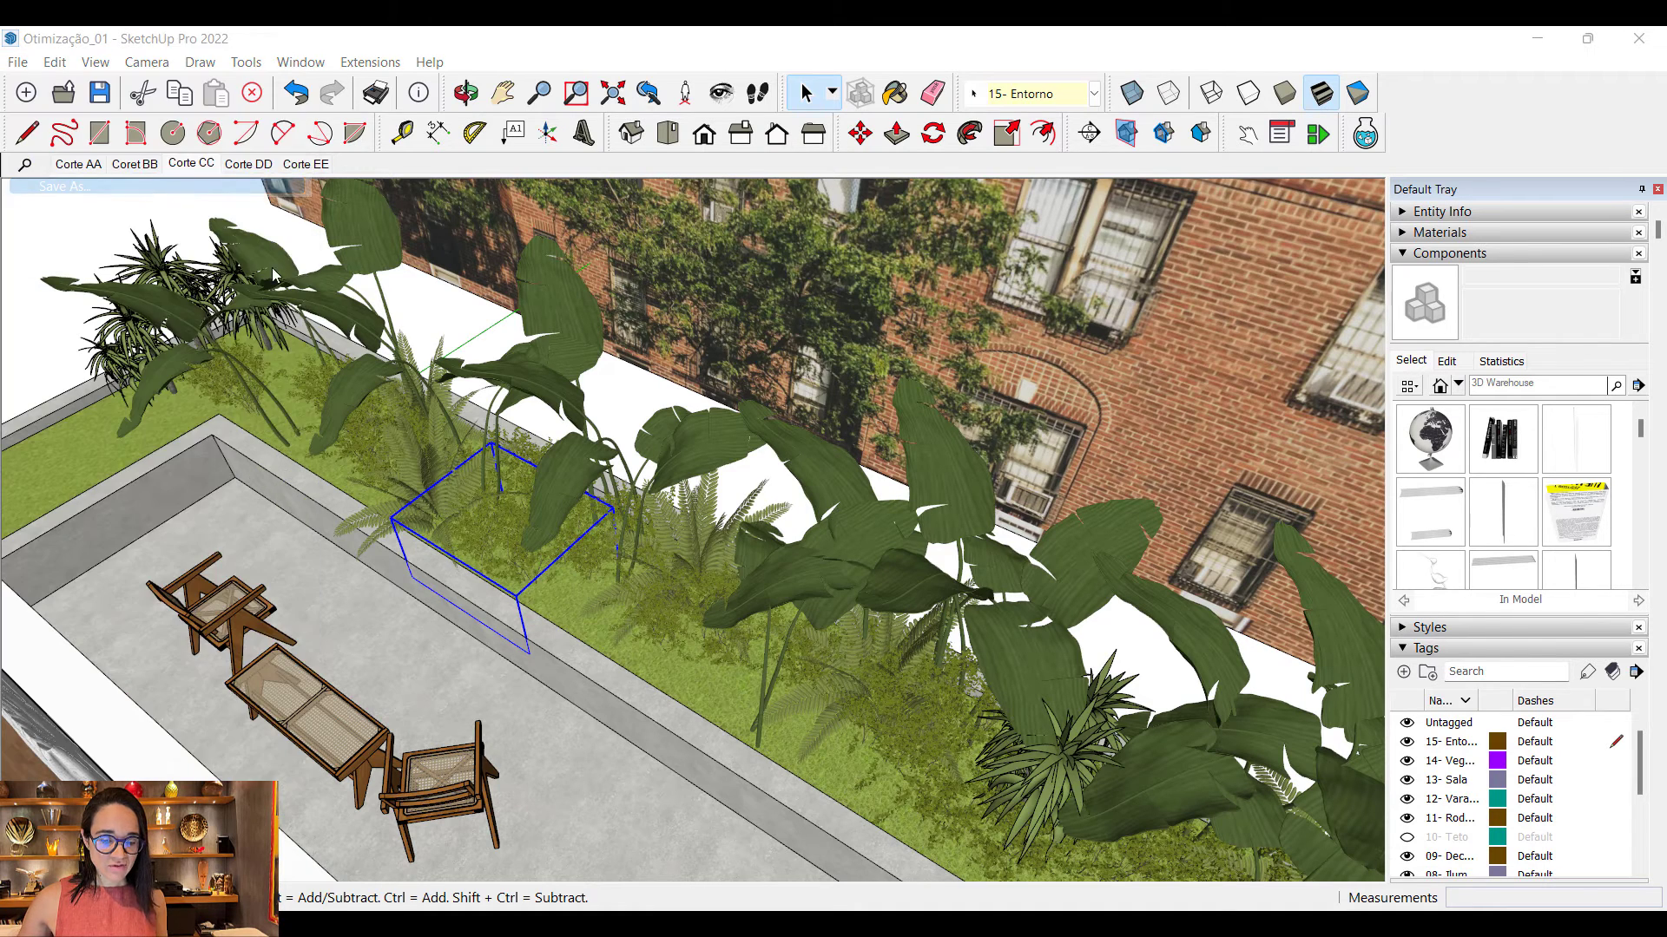
pyautogui.click(377, 691)
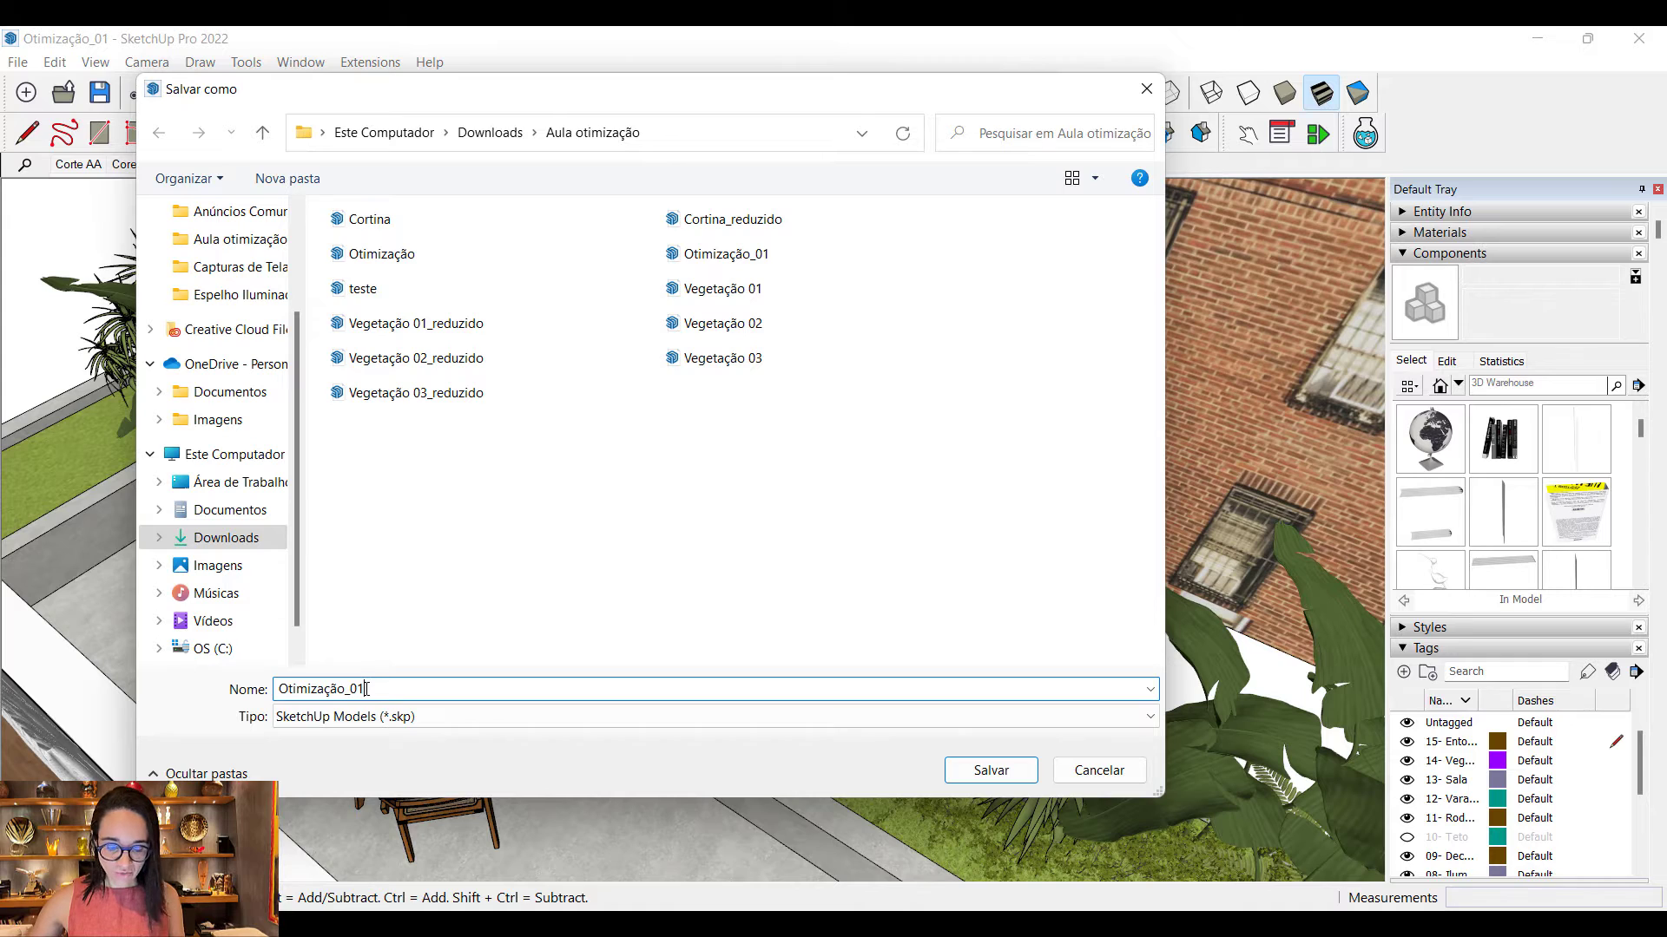
pyautogui.write('2')
pyautogui.click(965, 769)
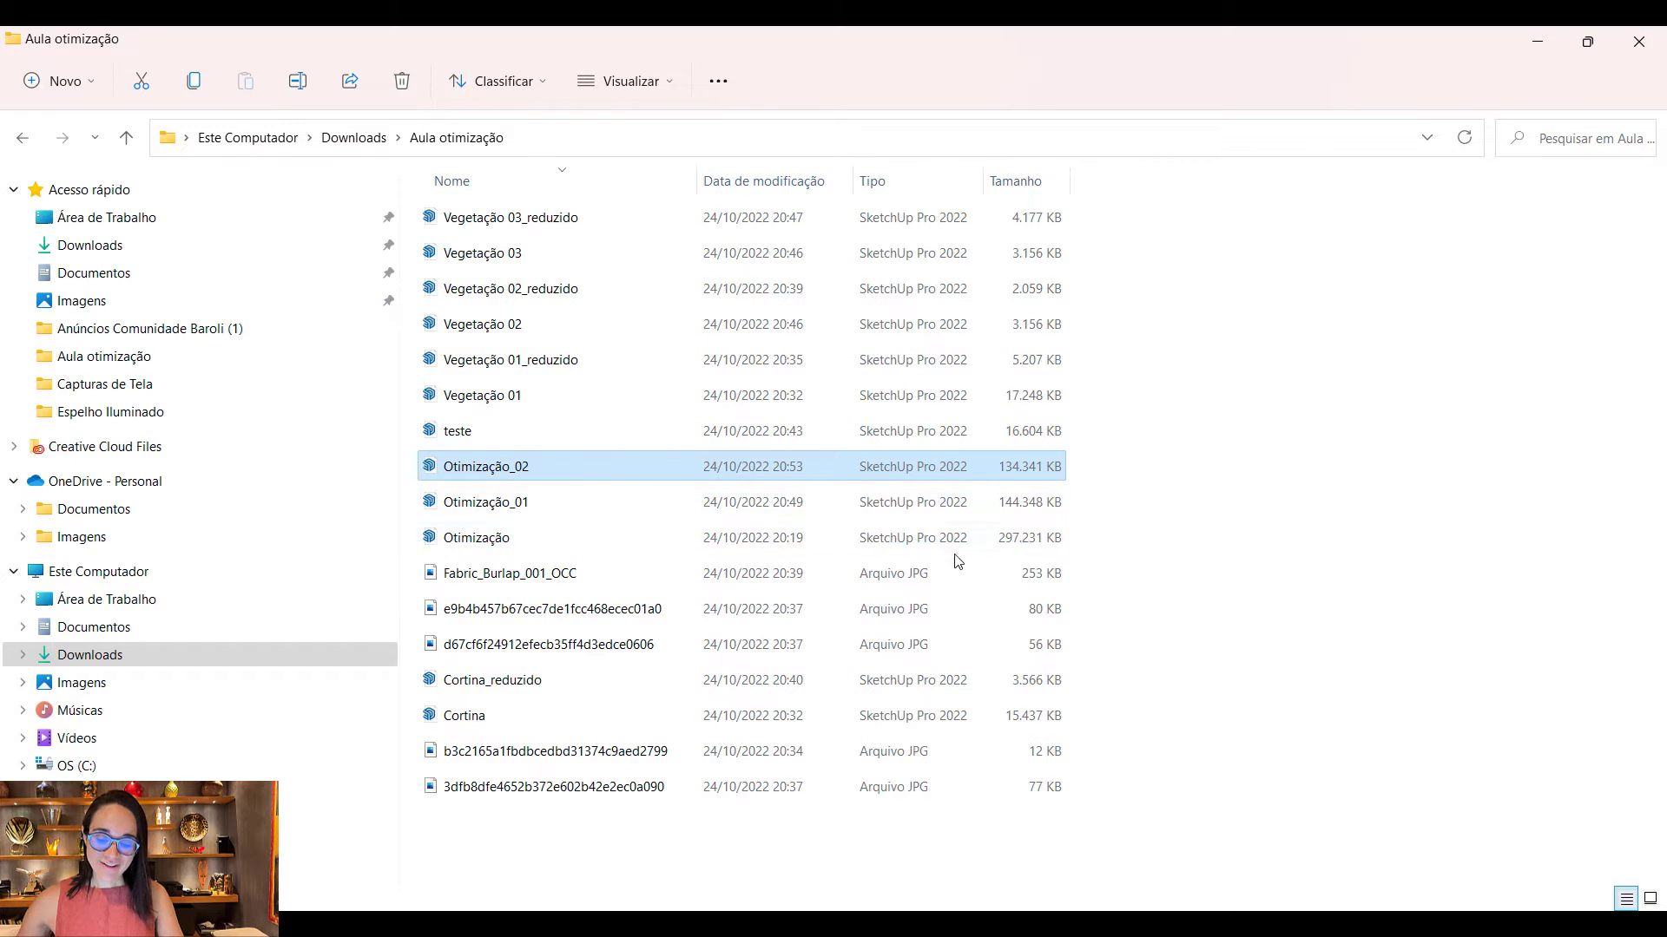
pyautogui.click(961, 505)
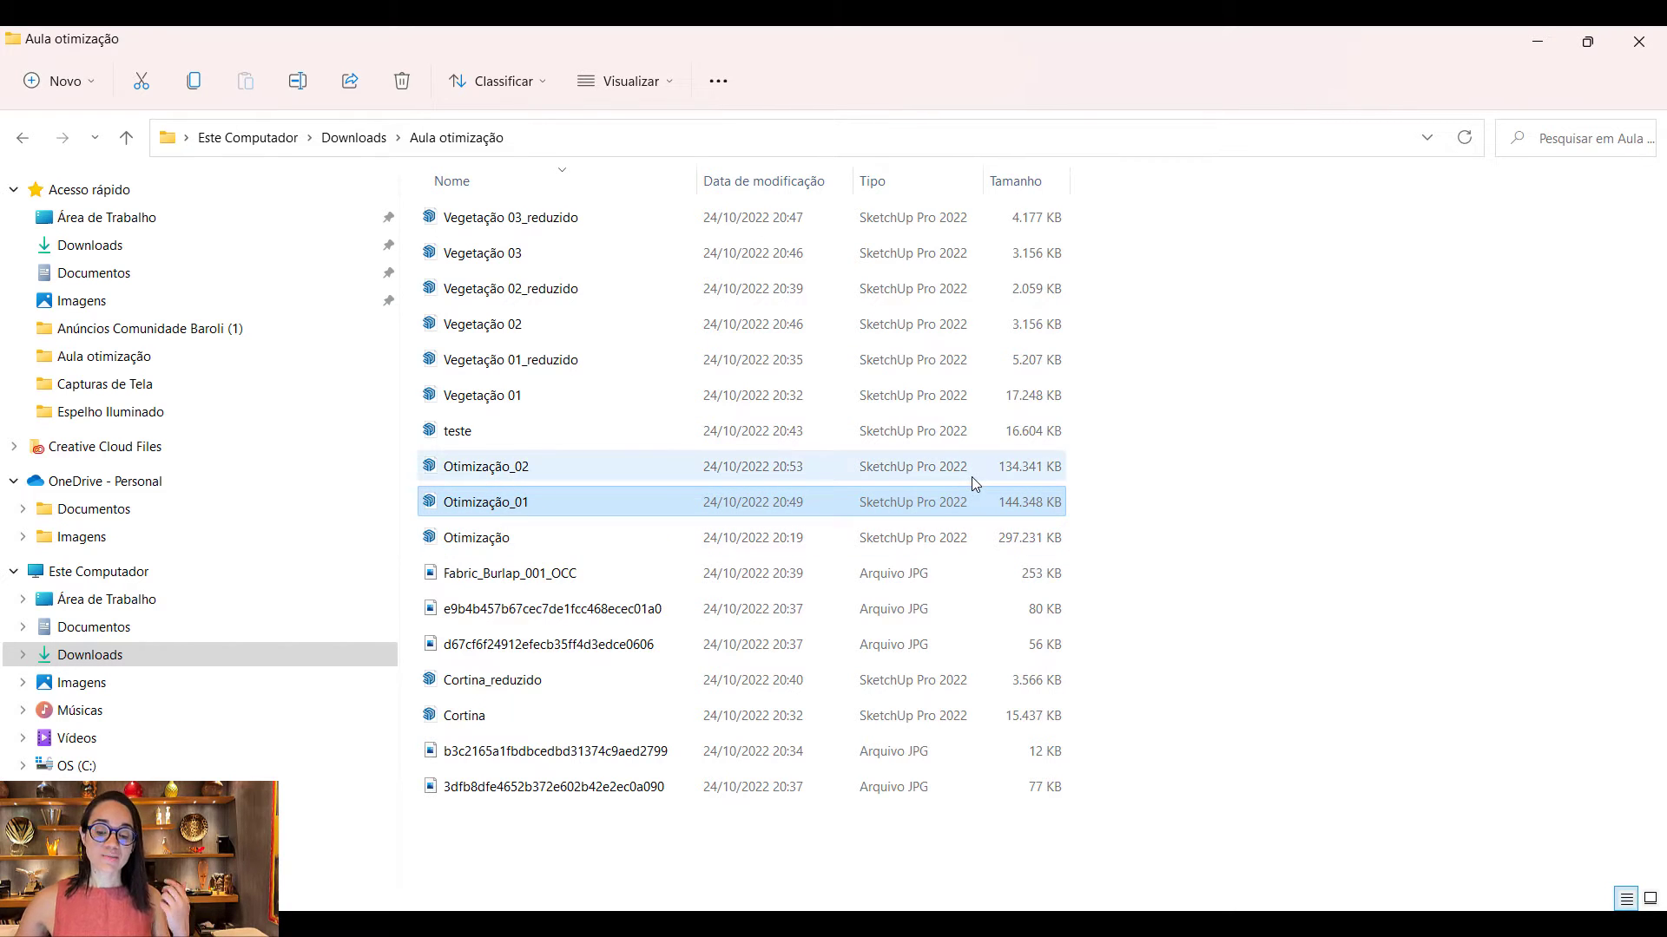
pyautogui.click(972, 476)
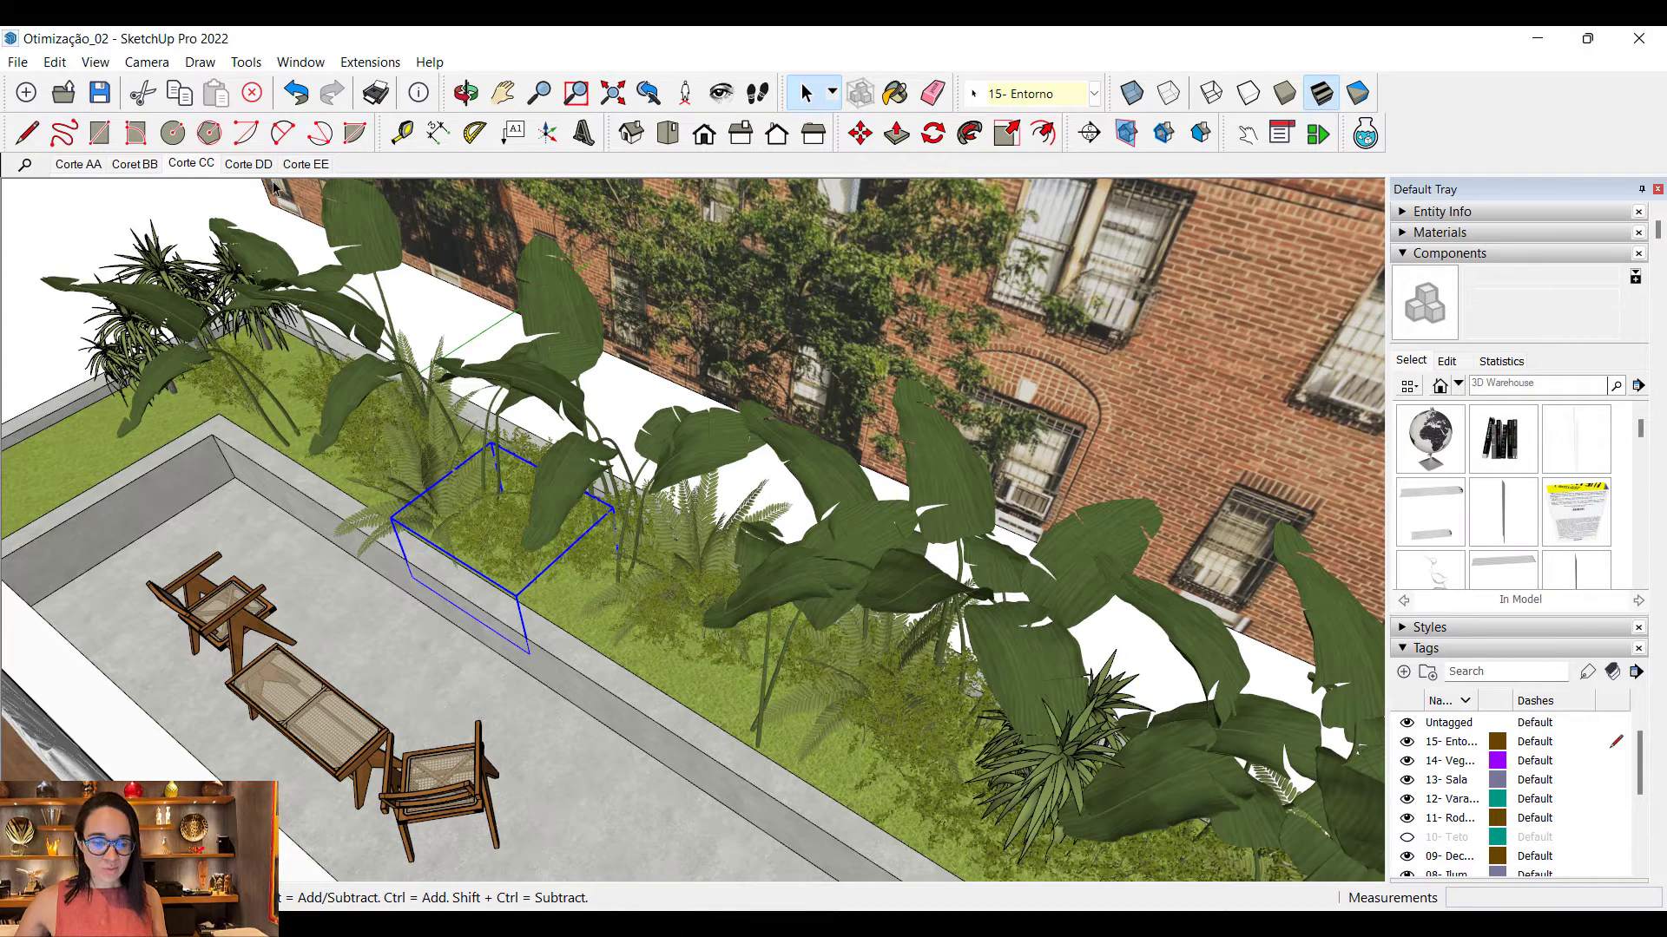
# Step: Open the Material Resizer extension and examine the texture sizes of the model's materials
pyautogui.click(345, 65)
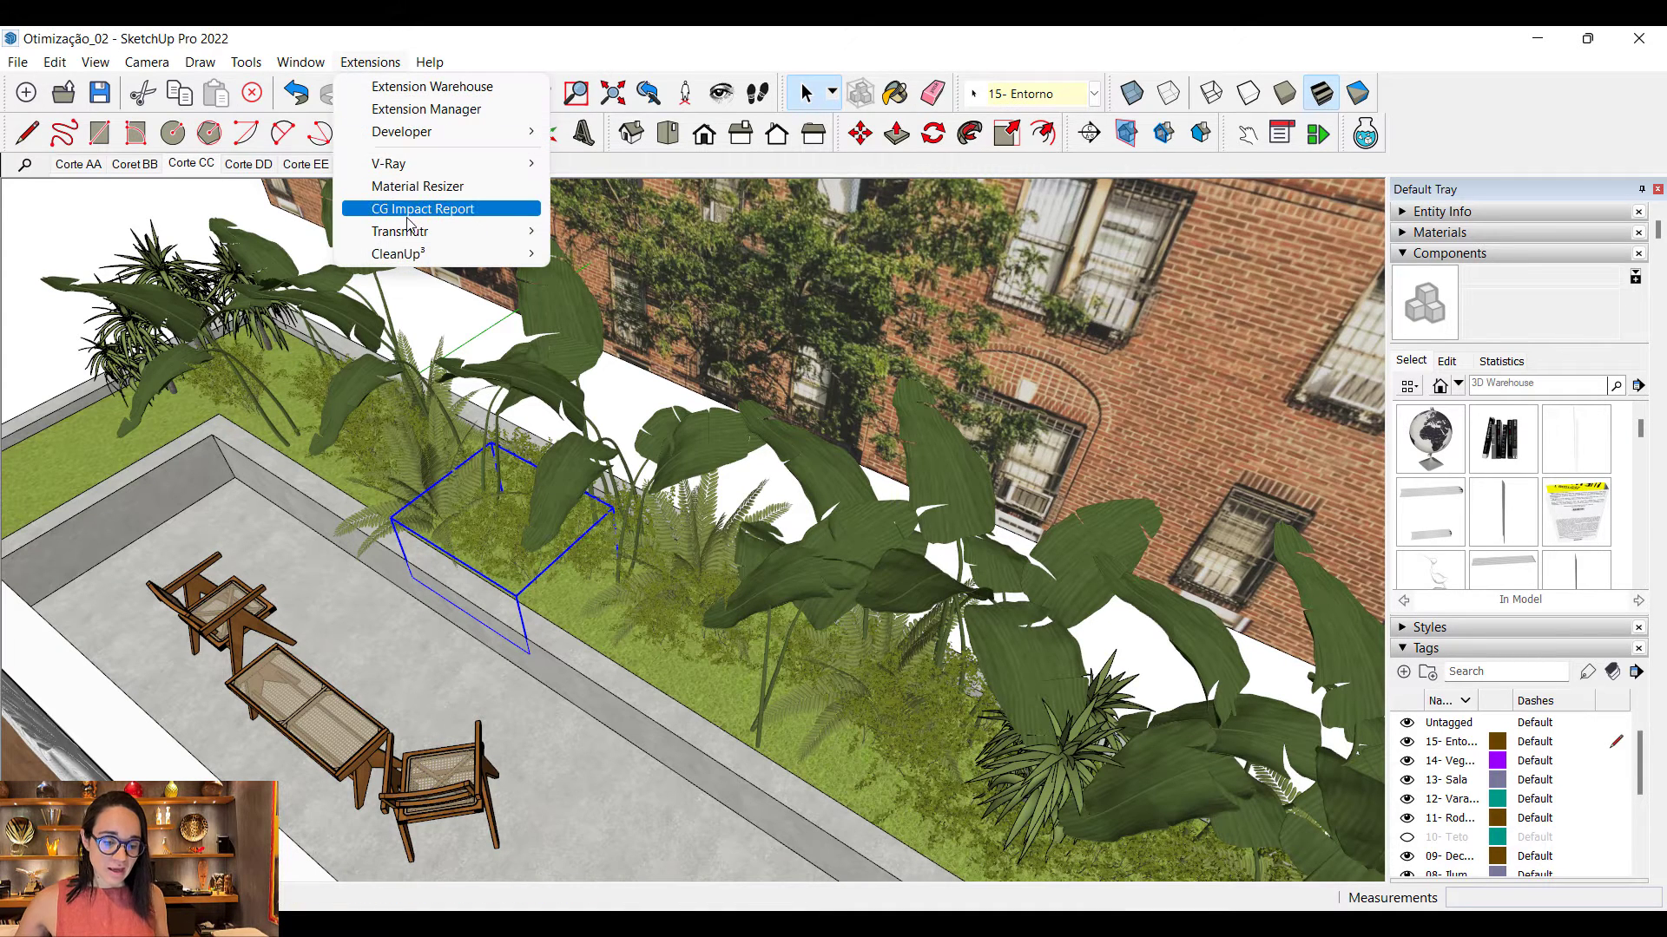
pyautogui.click(420, 188)
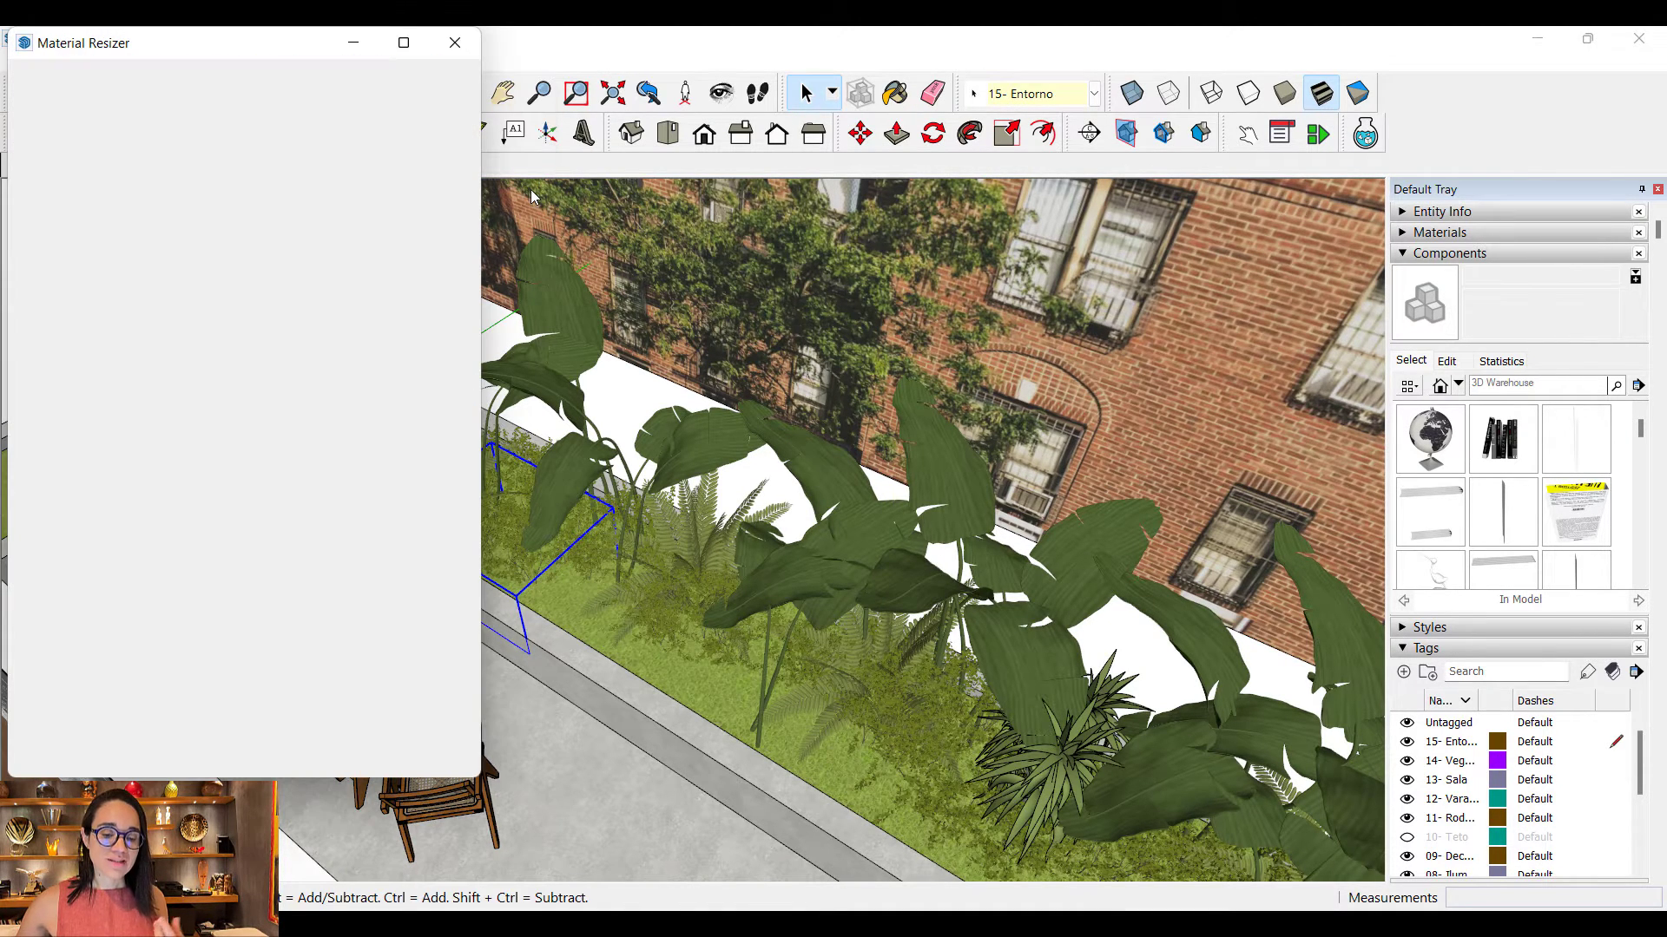
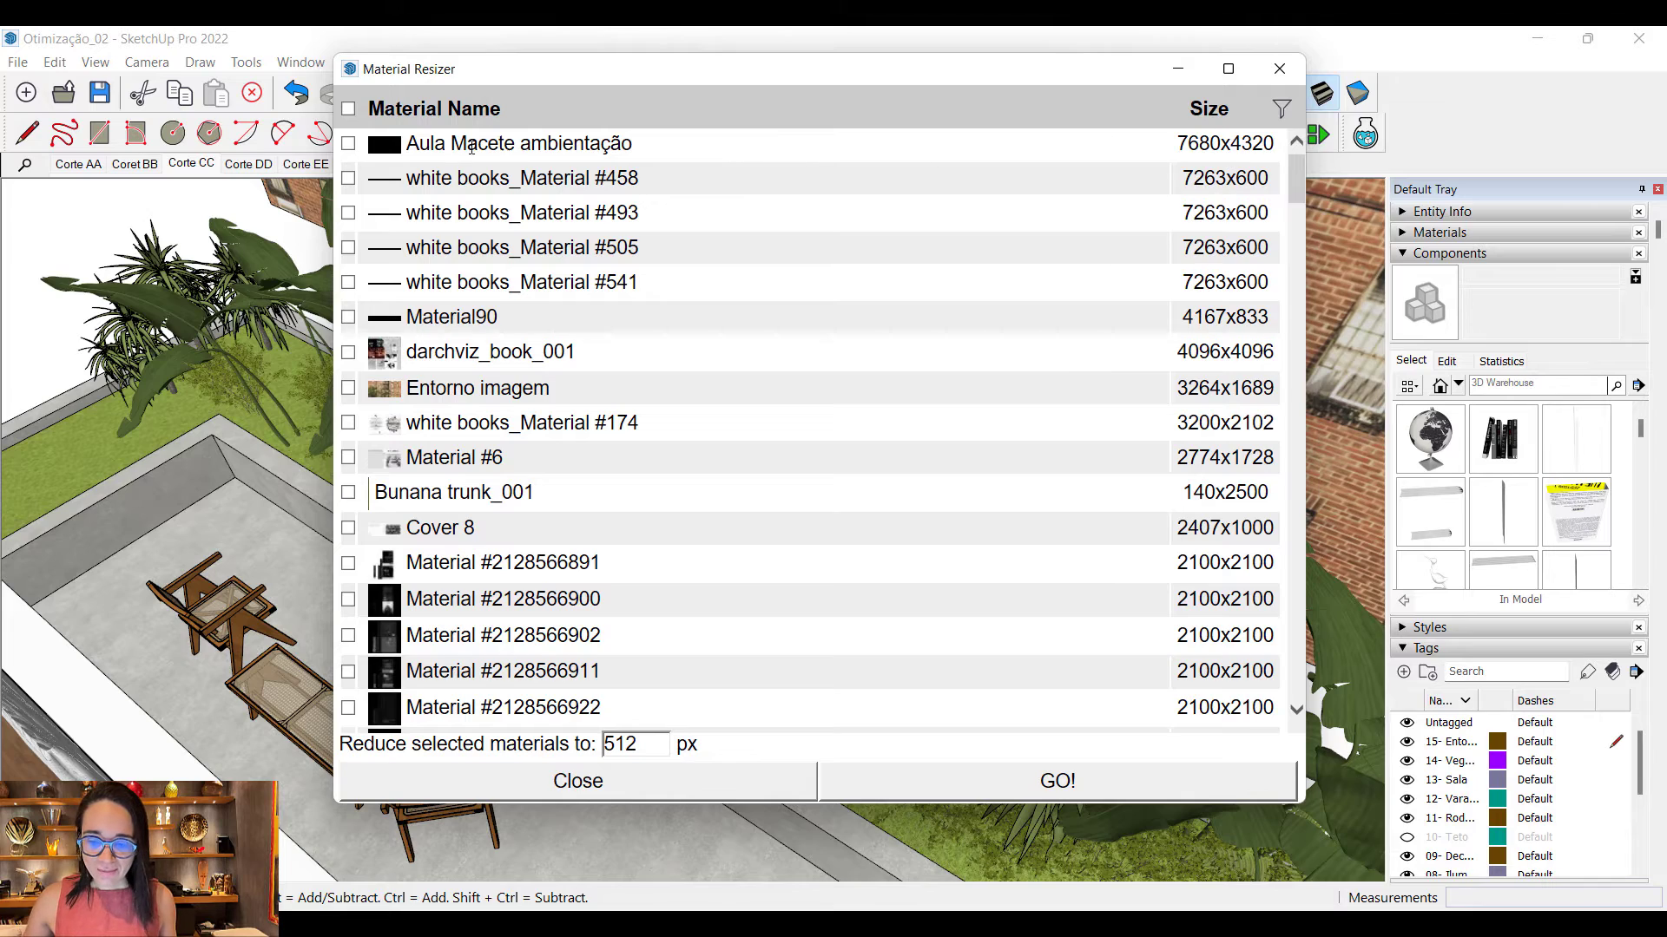
pyautogui.scroll(-13, 1231, 146)
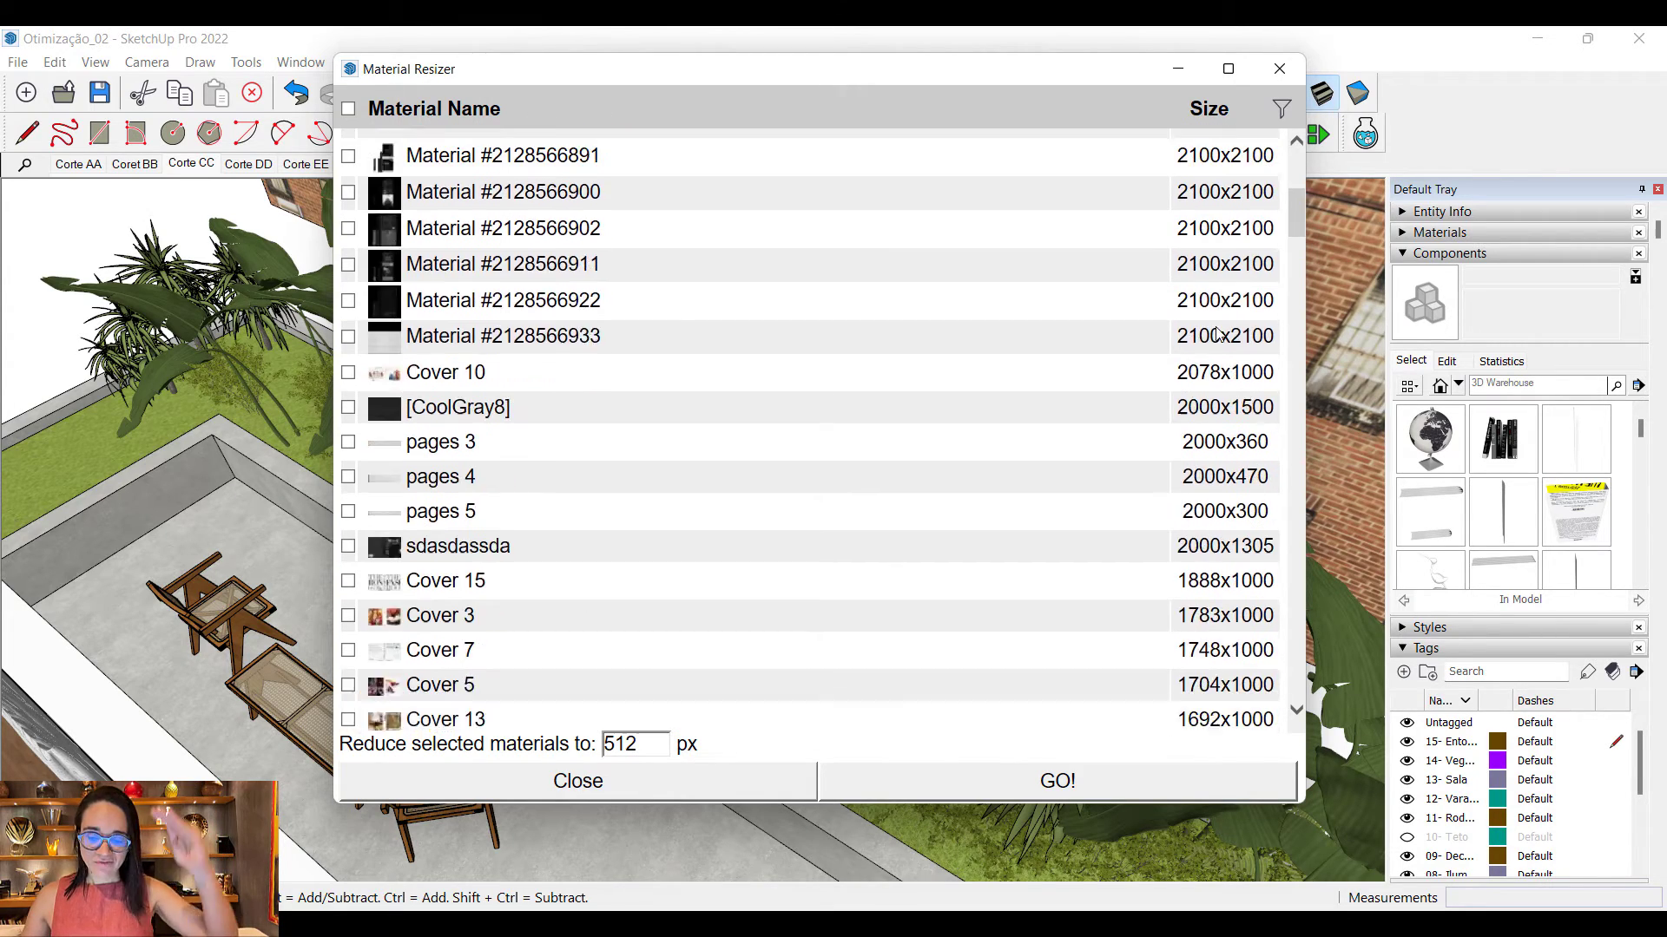
pyautogui.scroll(-3, 1213, 358)
pyautogui.scroll(16, 1220, 400)
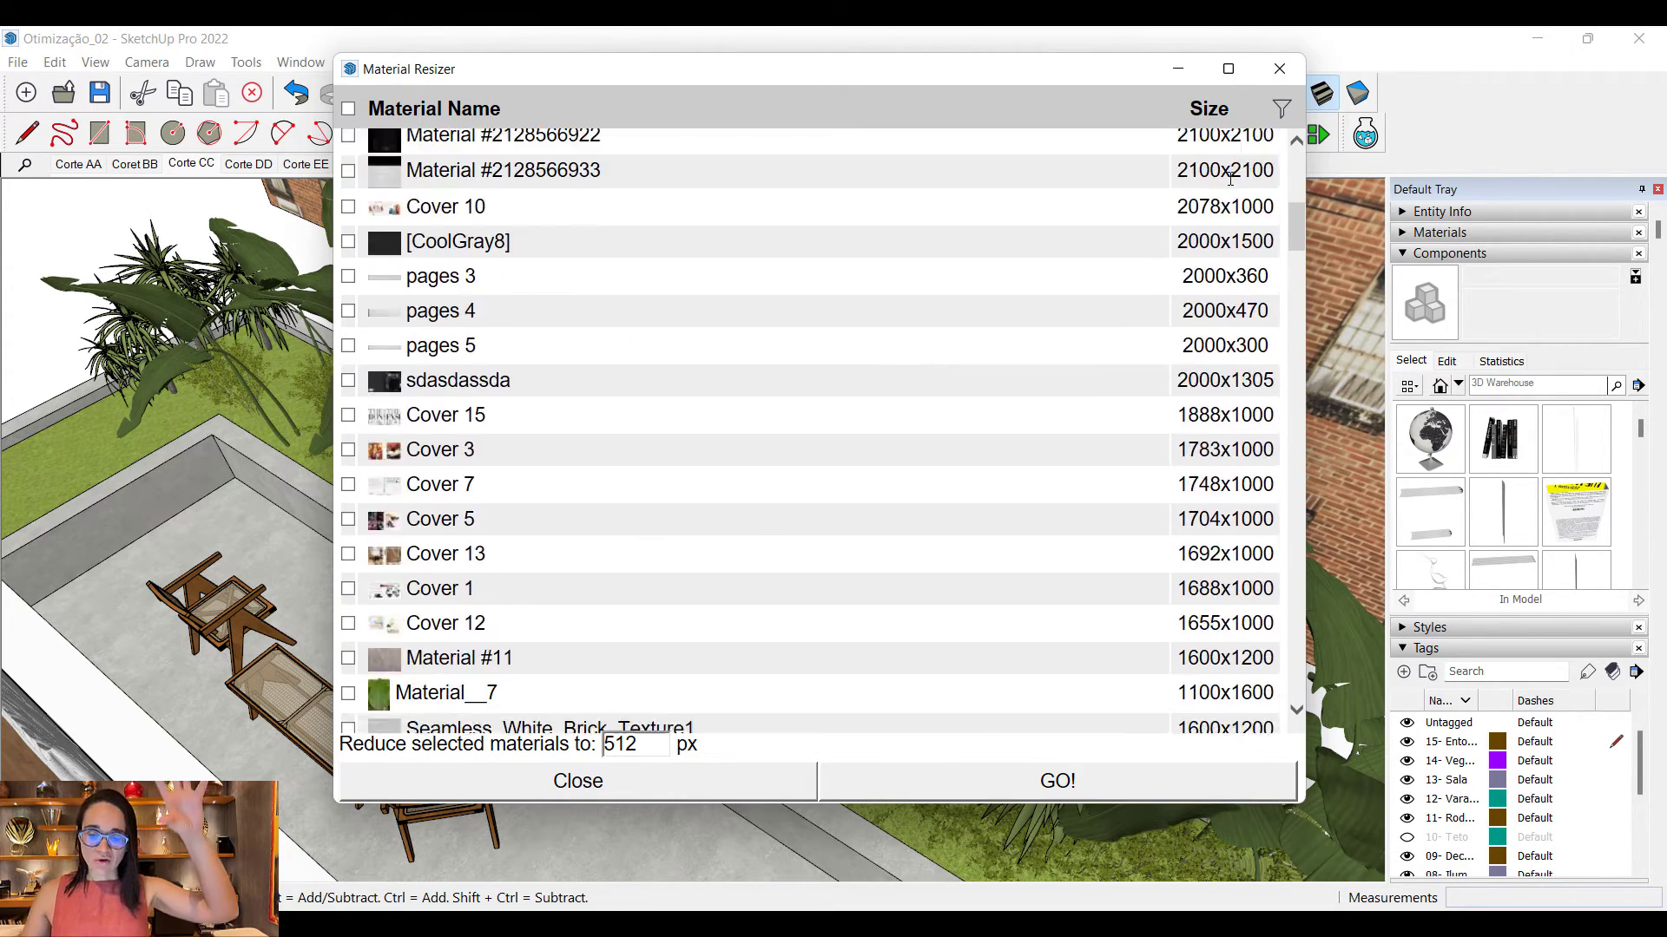
pyautogui.scroll(-15, 1221, 427)
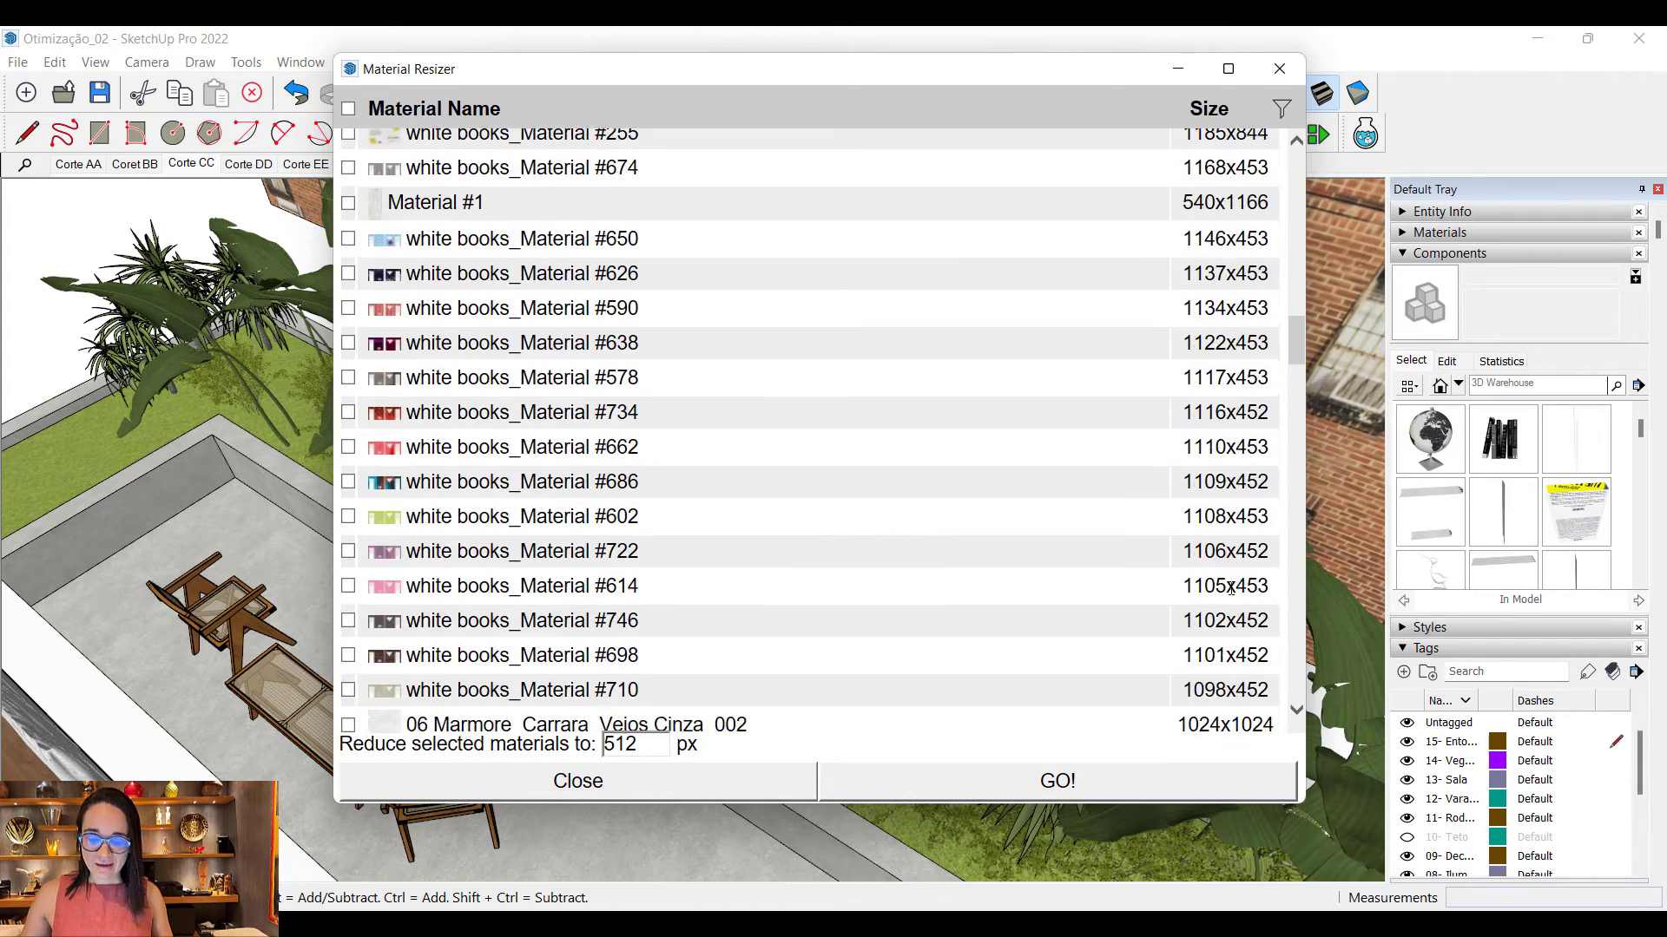
pyautogui.scroll(4, 1232, 521)
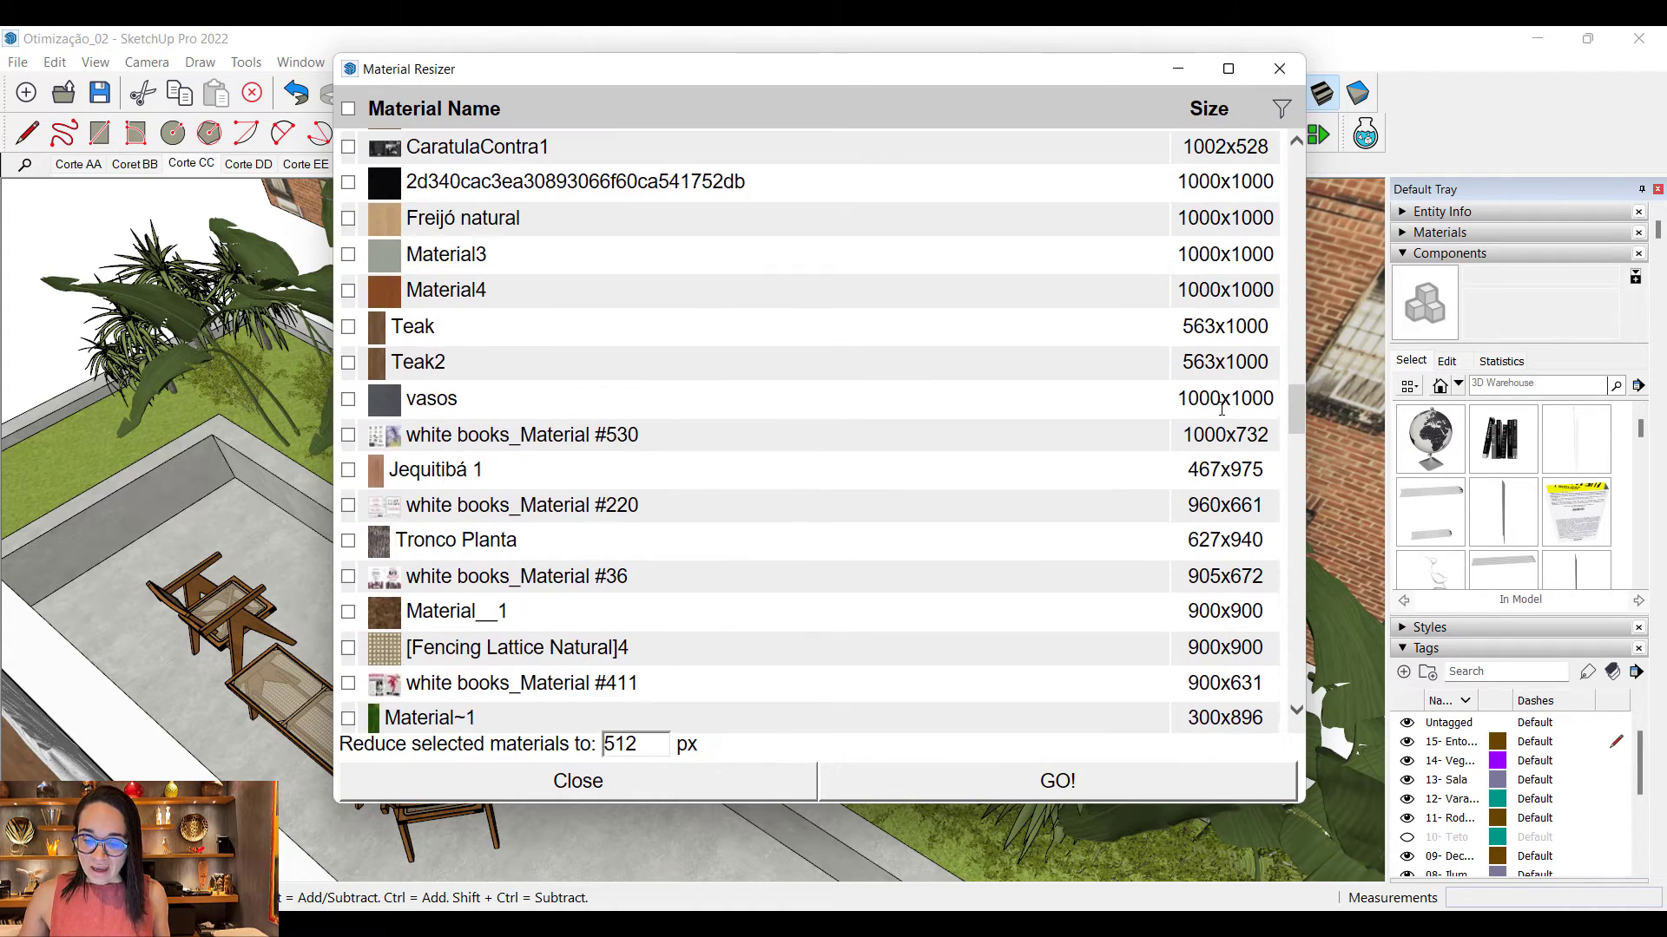
pyautogui.scroll(3, 1217, 330)
pyautogui.scroll(3, 1217, 309)
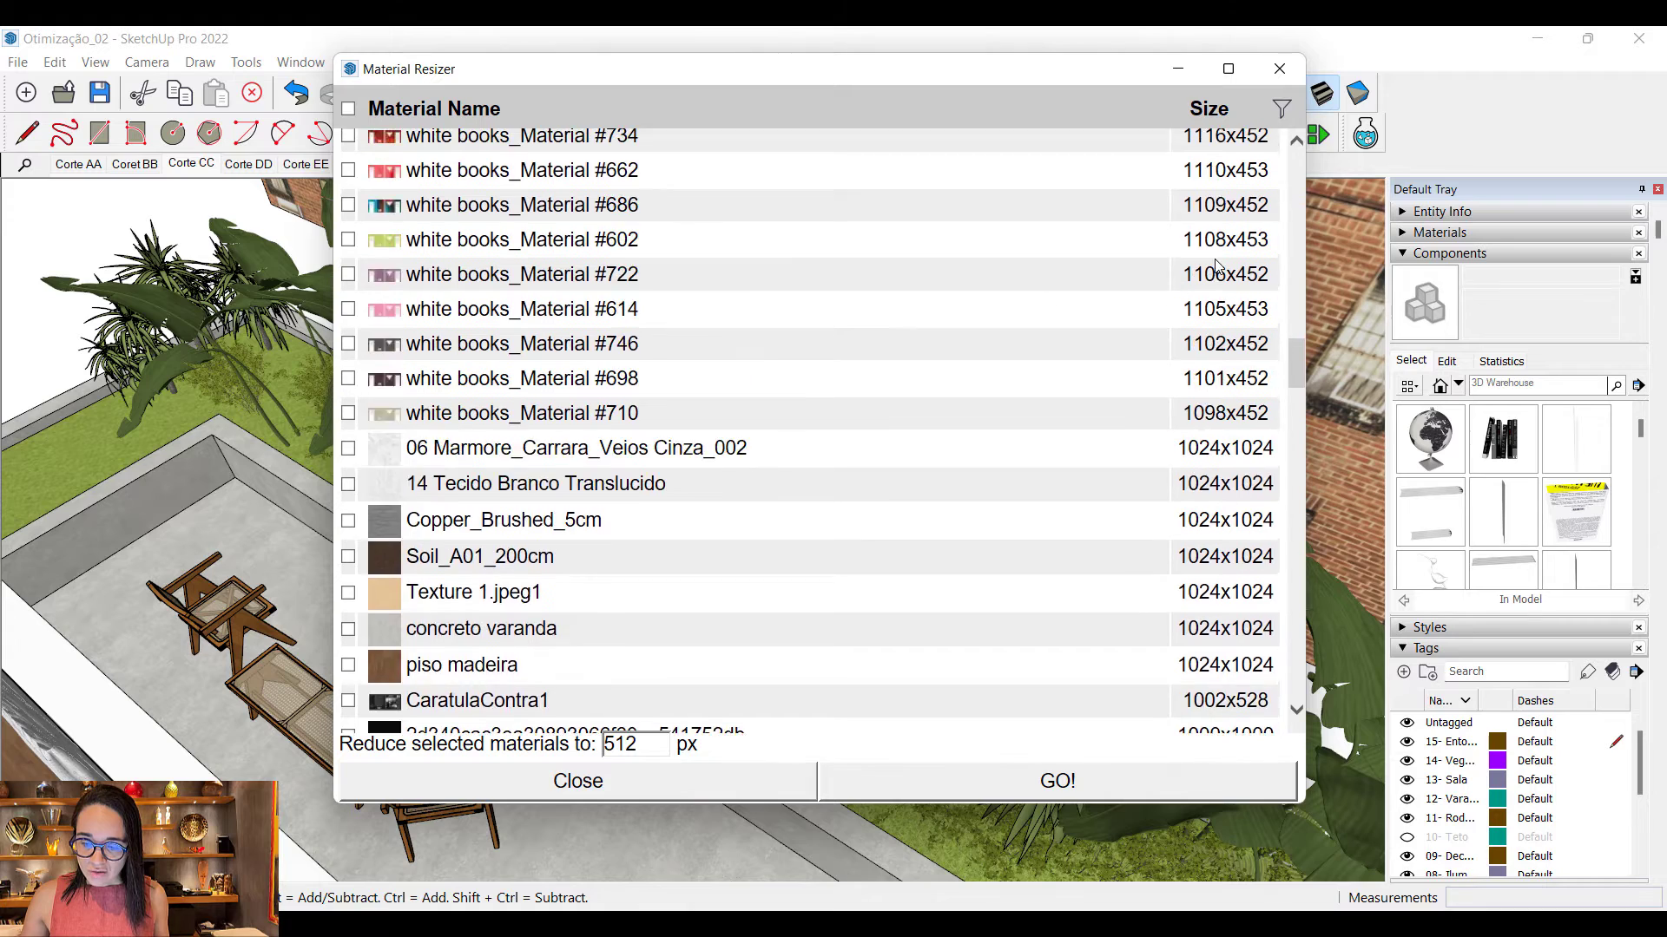
pyautogui.scroll(-1, 1217, 295)
pyautogui.scroll(4, 1218, 260)
pyautogui.scroll(3, 1199, 300)
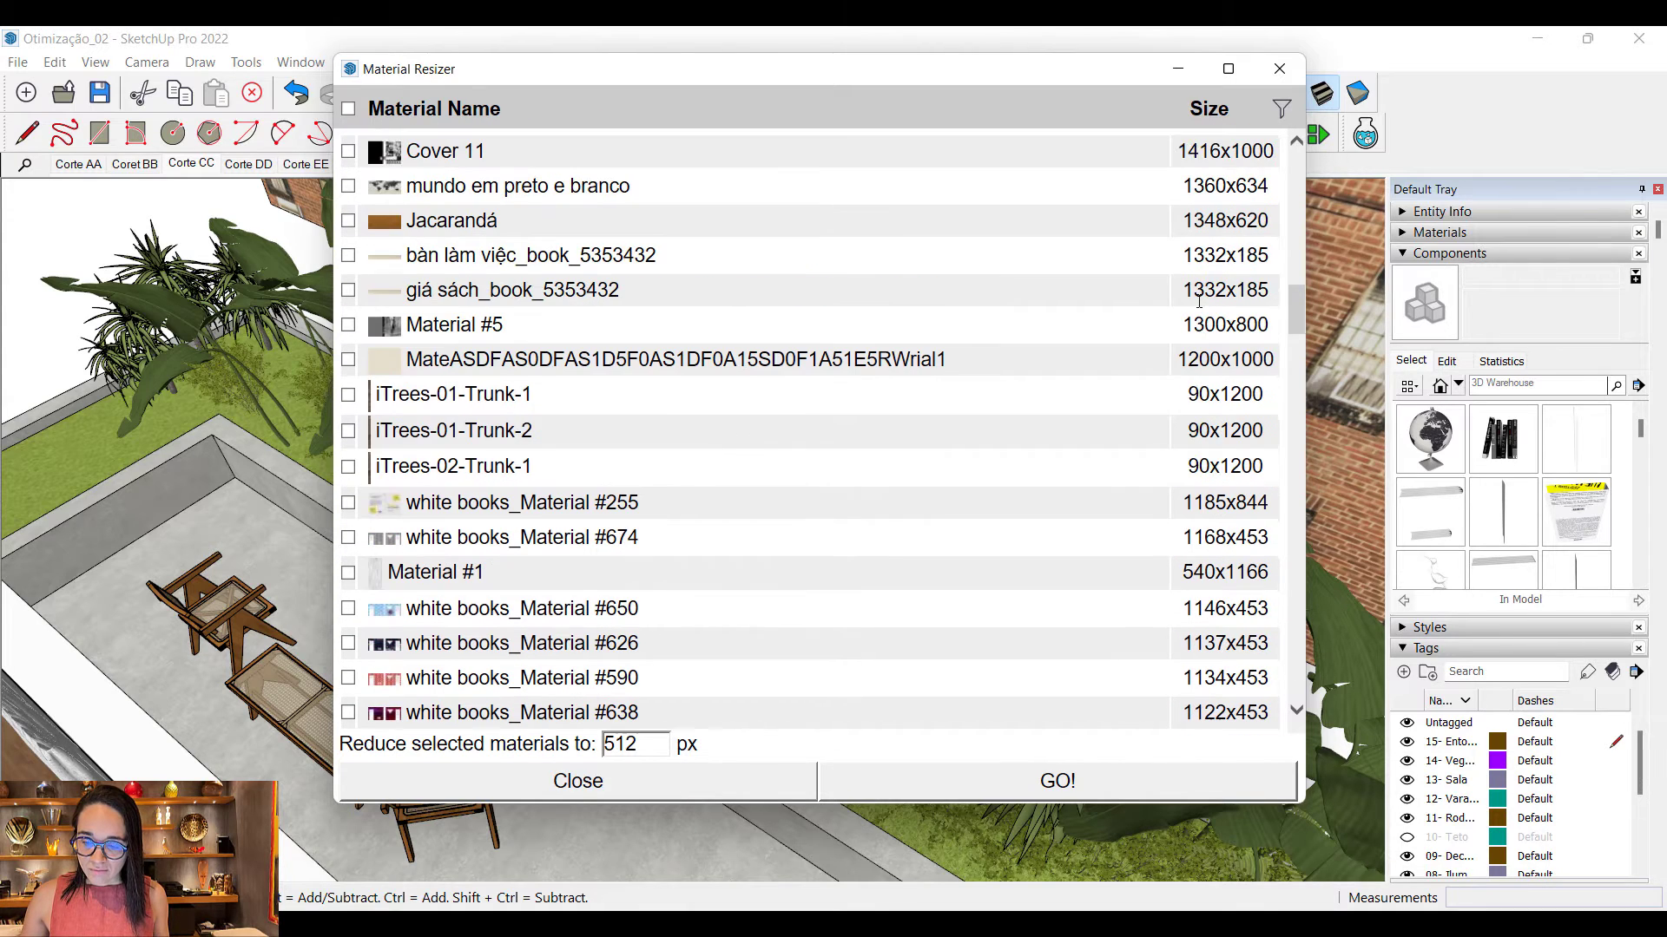
pyautogui.scroll(3, 1199, 308)
pyautogui.scroll(1, 1201, 308)
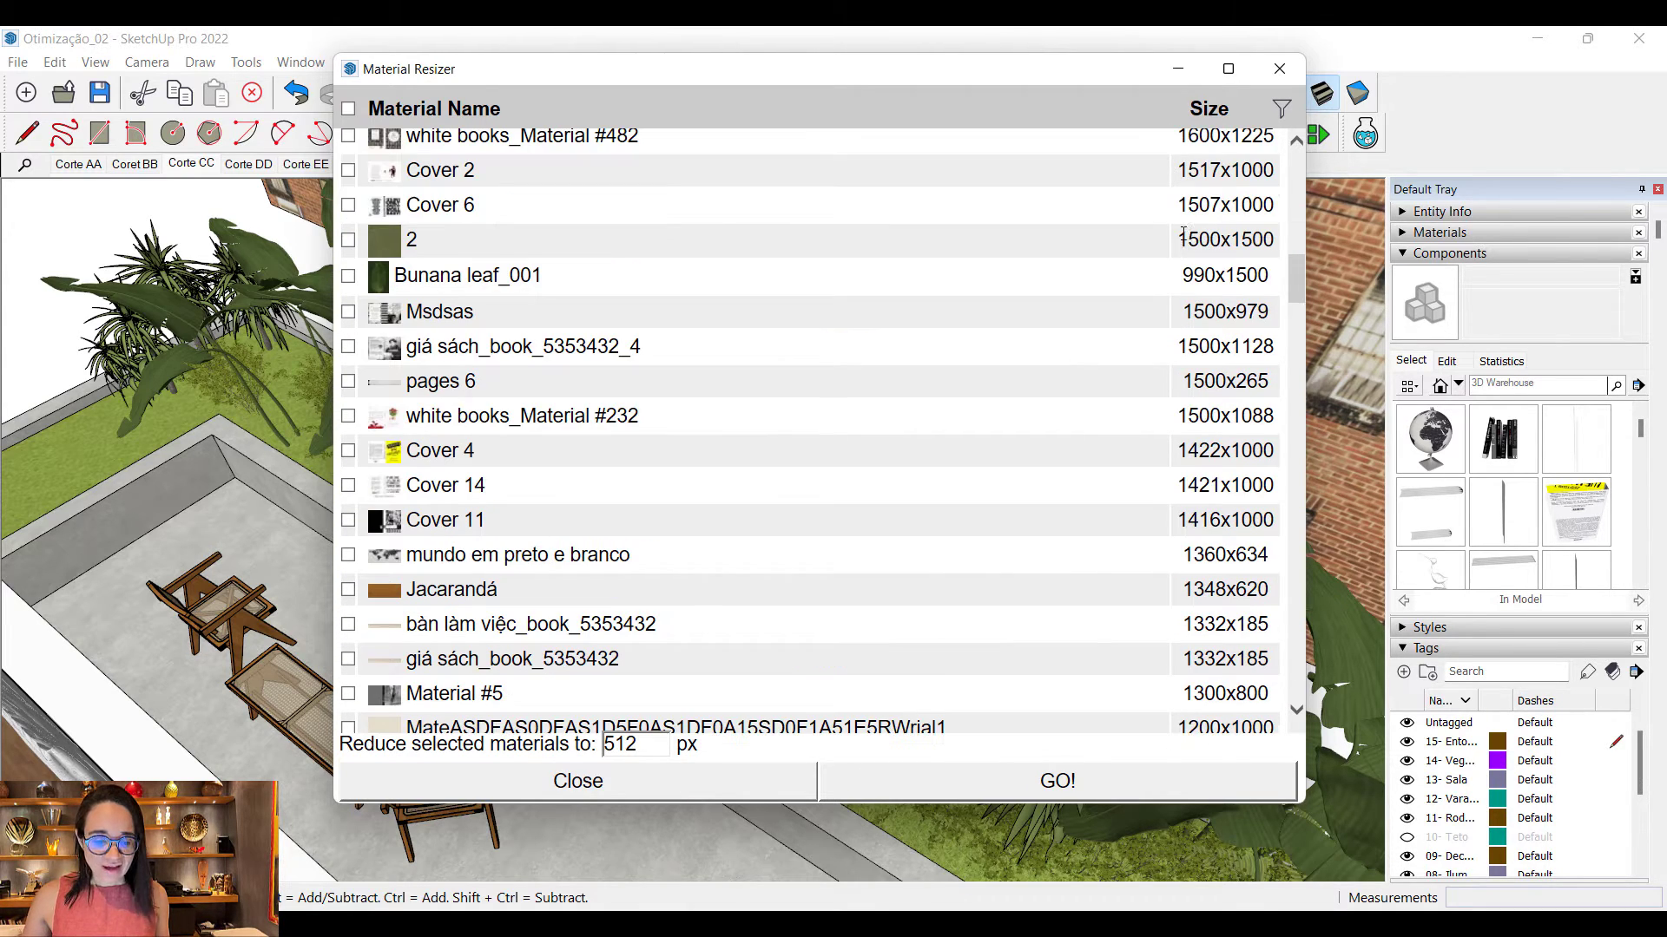
pyautogui.scroll(10, 1091, 444)
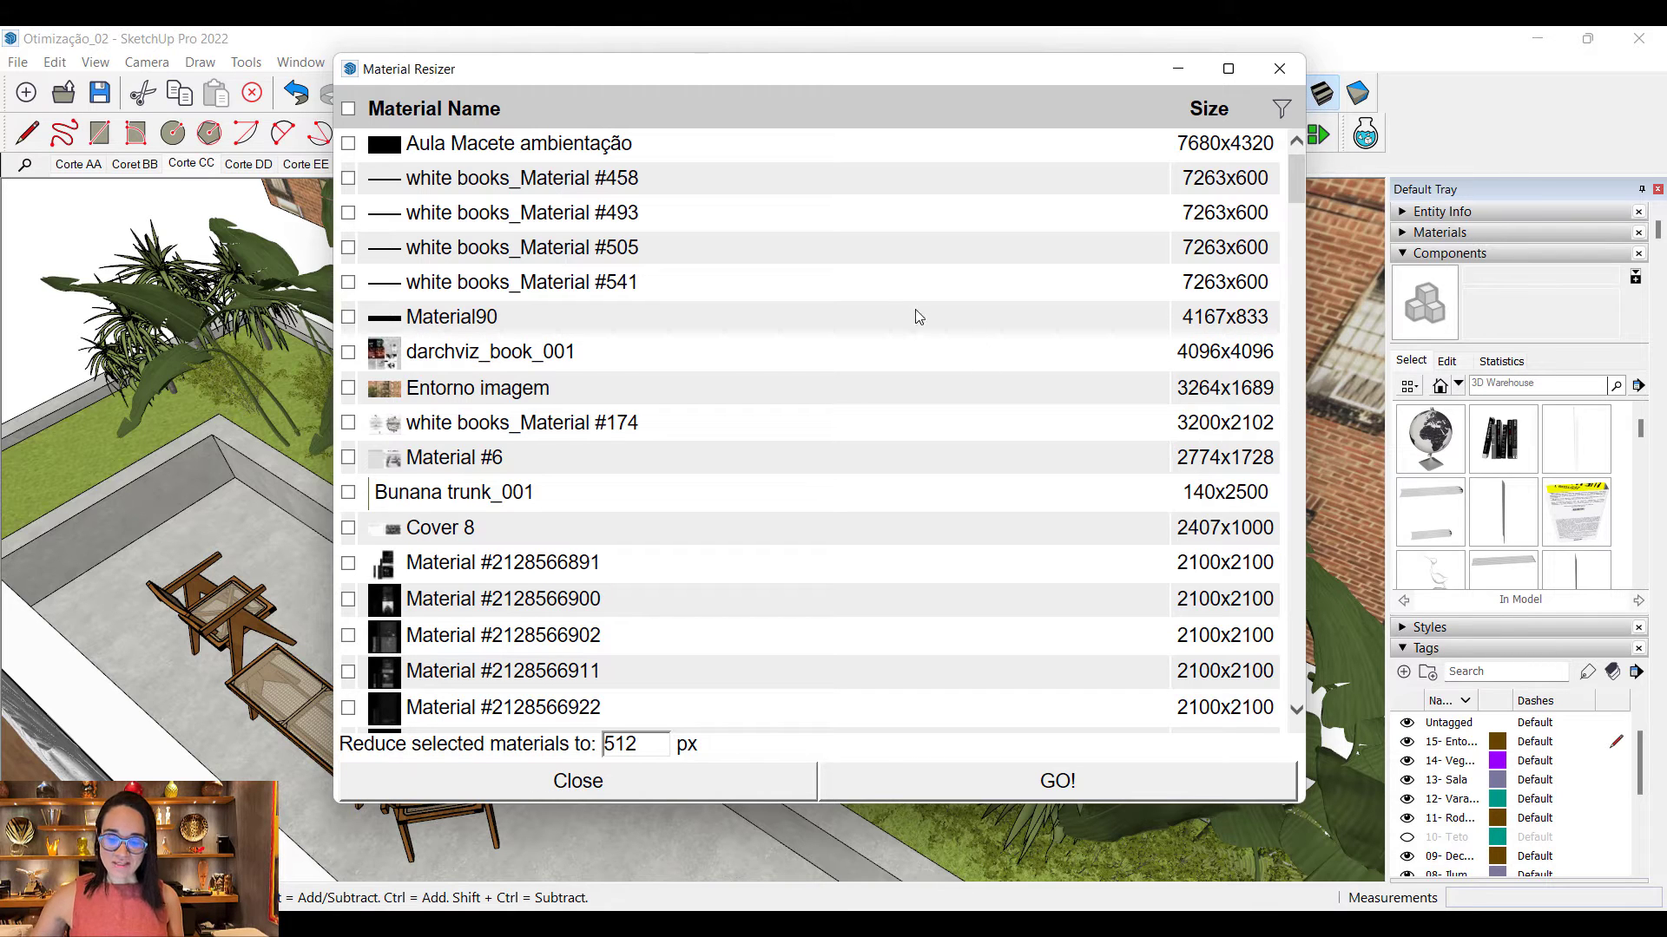
# Step: Reduce Aula Macete ambientação, white books materials #458, #493, #505 and #541, Material90 and darchviz_book_001 to 1000 px
pyautogui.click(348, 353)
pyautogui.click(348, 318)
pyautogui.click(349, 283)
pyautogui.click(349, 248)
pyautogui.click(348, 179)
pyautogui.click(348, 144)
pyautogui.click(349, 215)
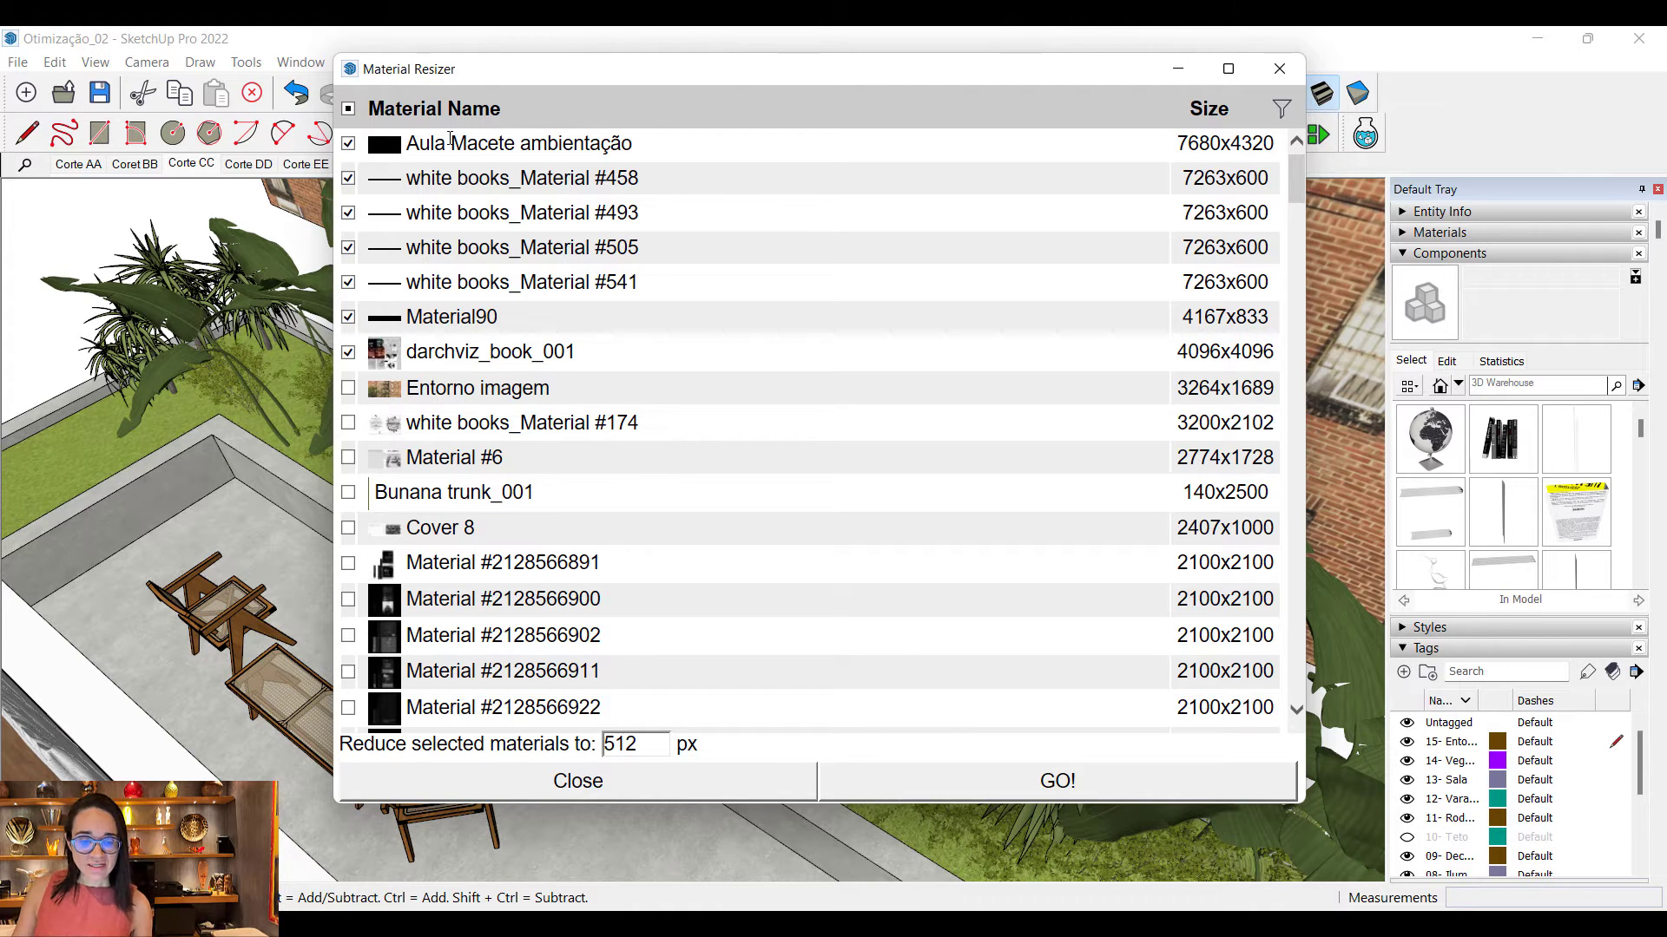
pyautogui.moveTo(648, 743); pyautogui.dragTo(605, 751)
pyautogui.write('1000')
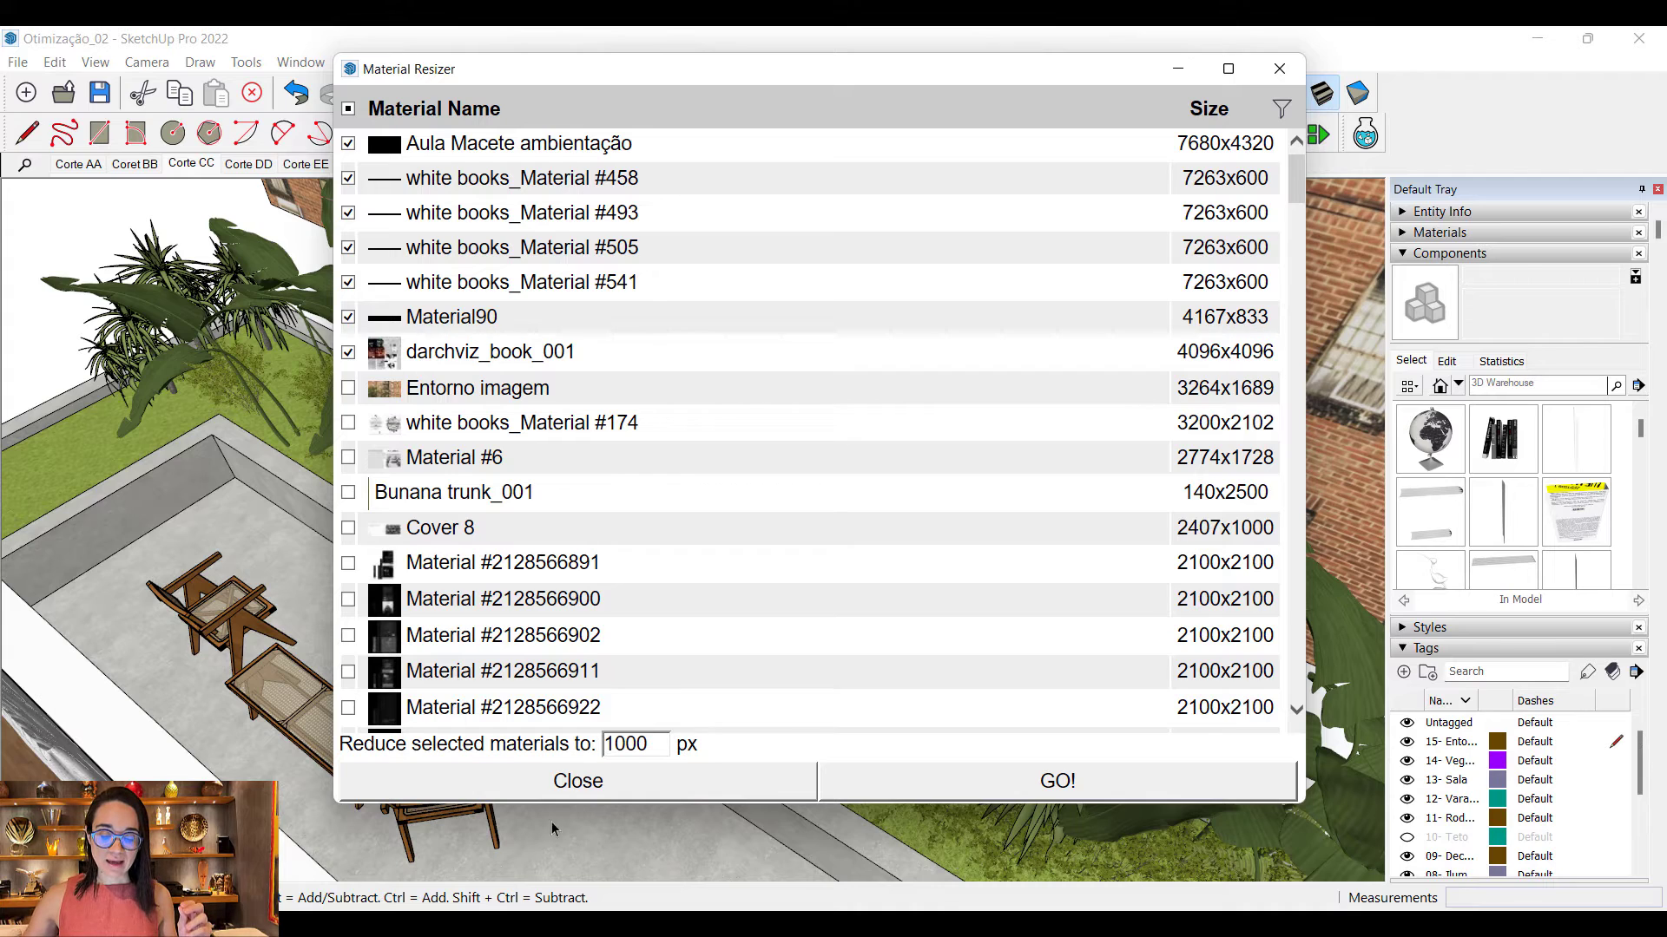
pyautogui.click(957, 780)
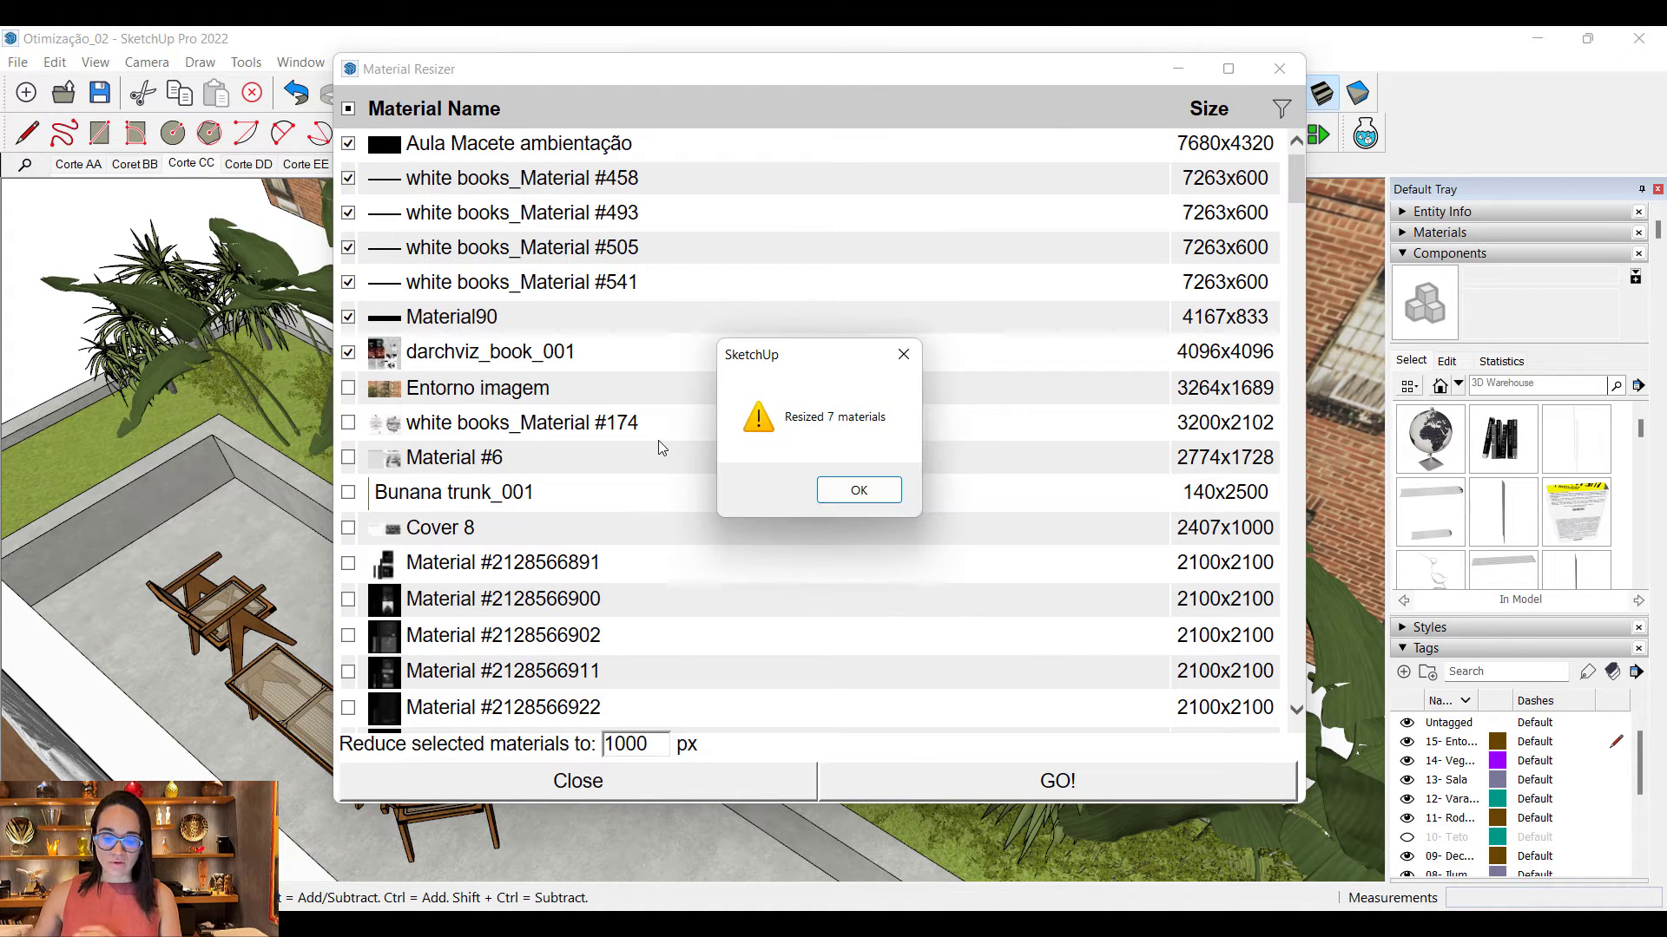
pyautogui.click(856, 491)
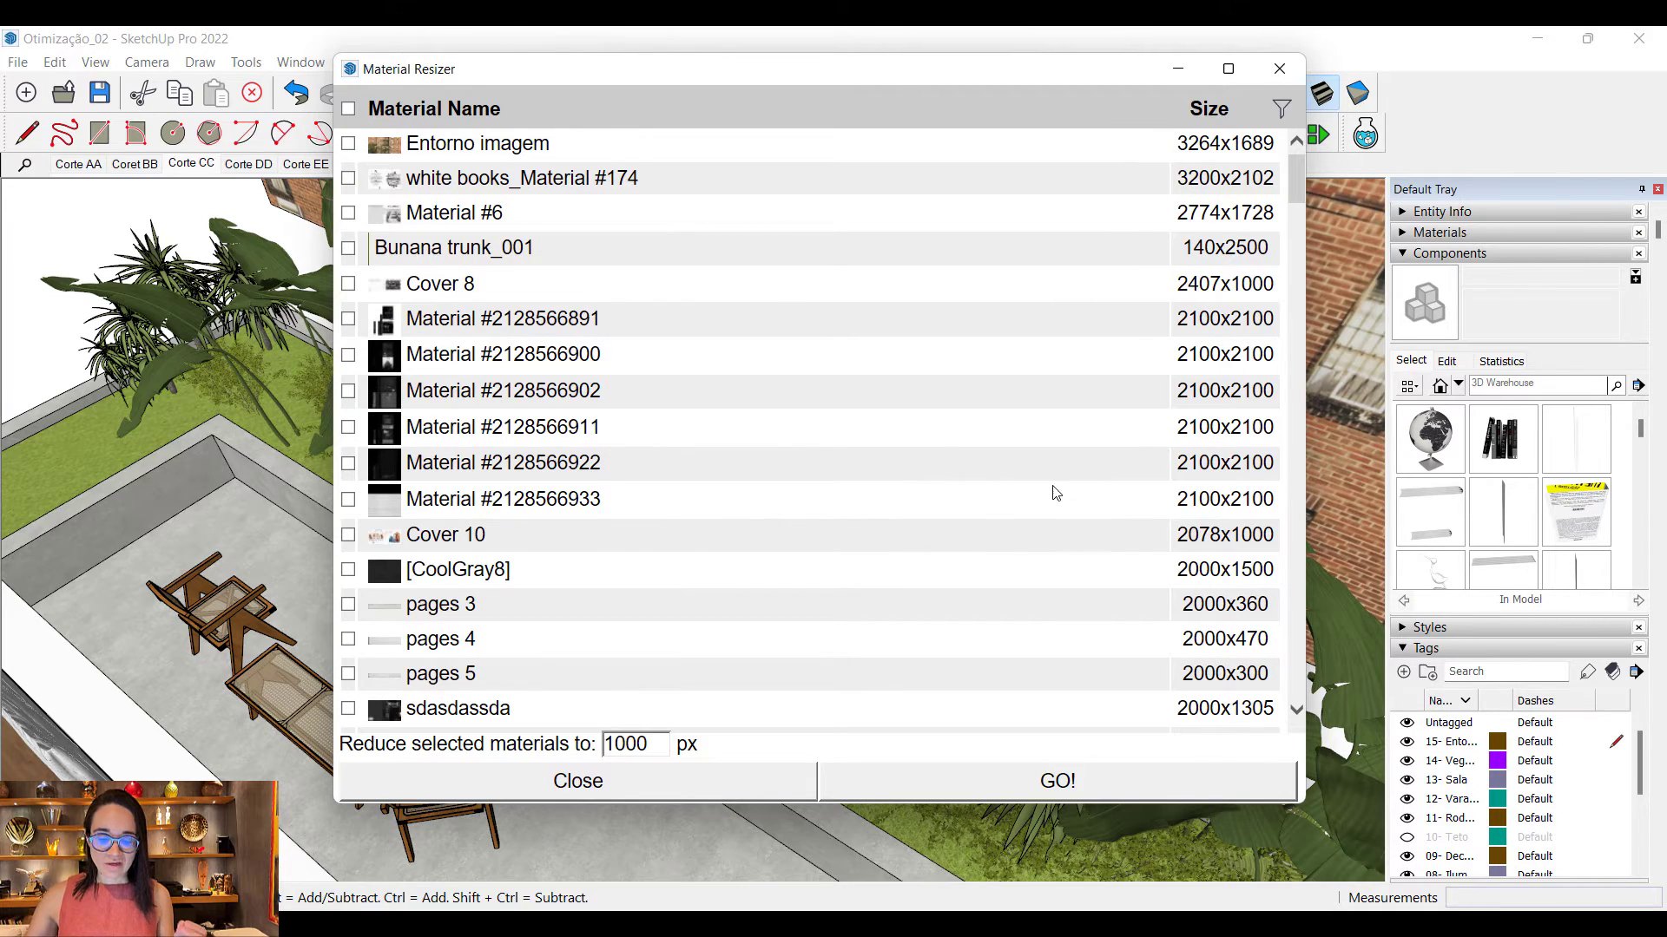
# Step: Check the new texture sizes of the resized book materials in the material list
pyautogui.scroll(-6, 855, 634)
pyautogui.scroll(-20, 845, 632)
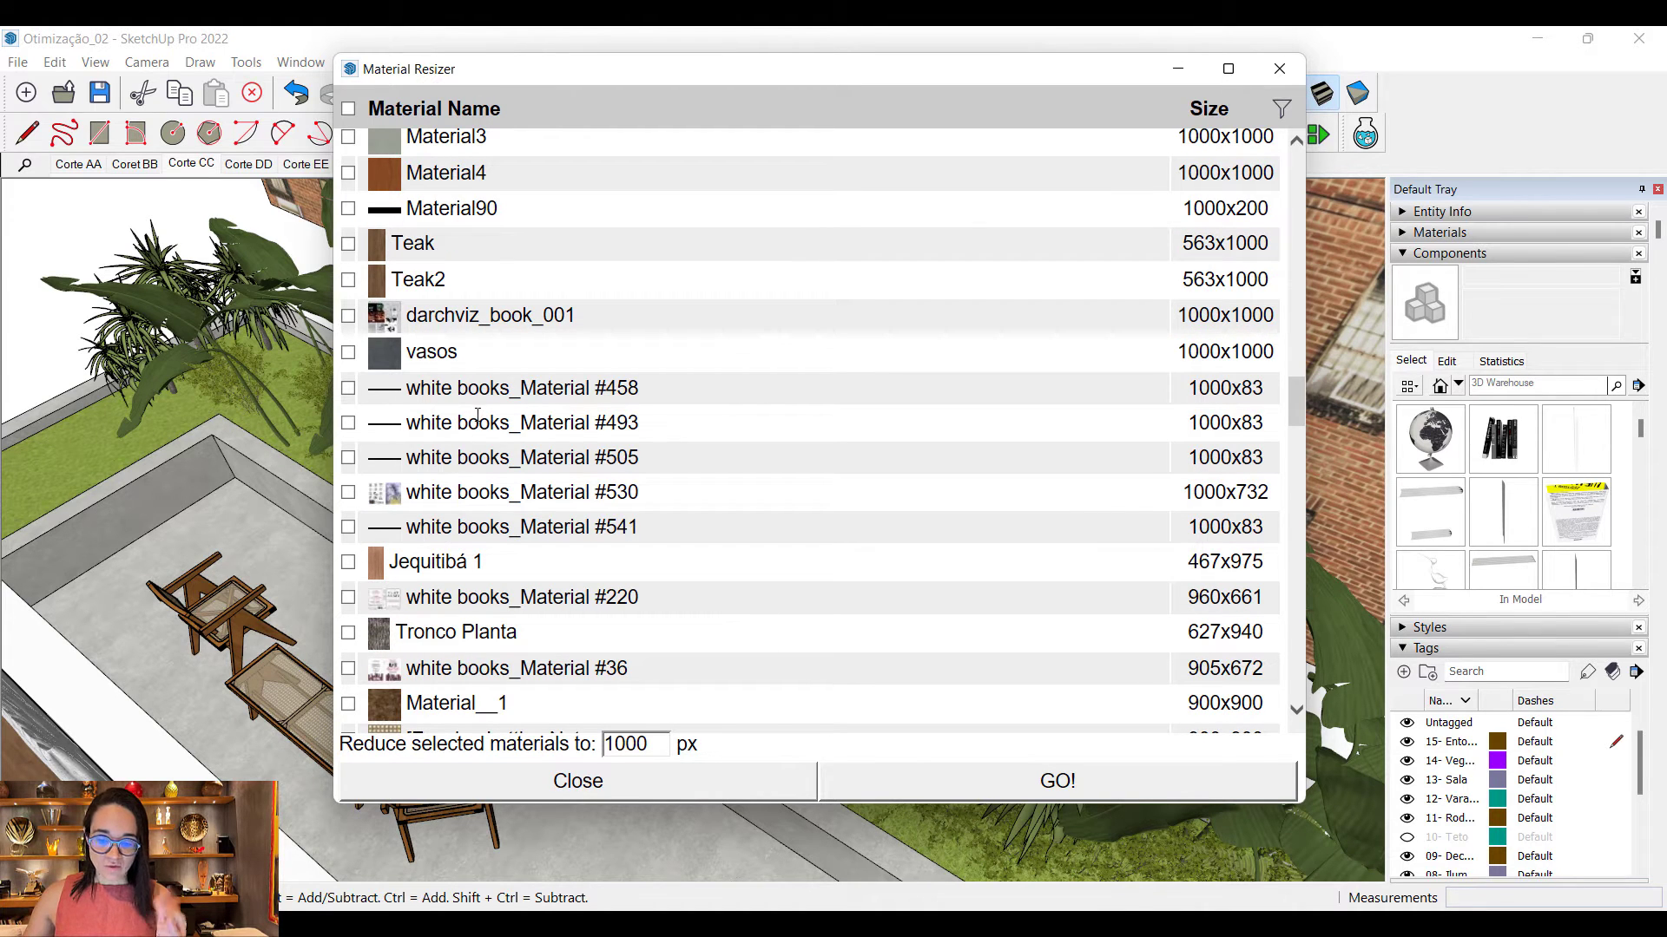
pyautogui.scroll(20, 473, 427)
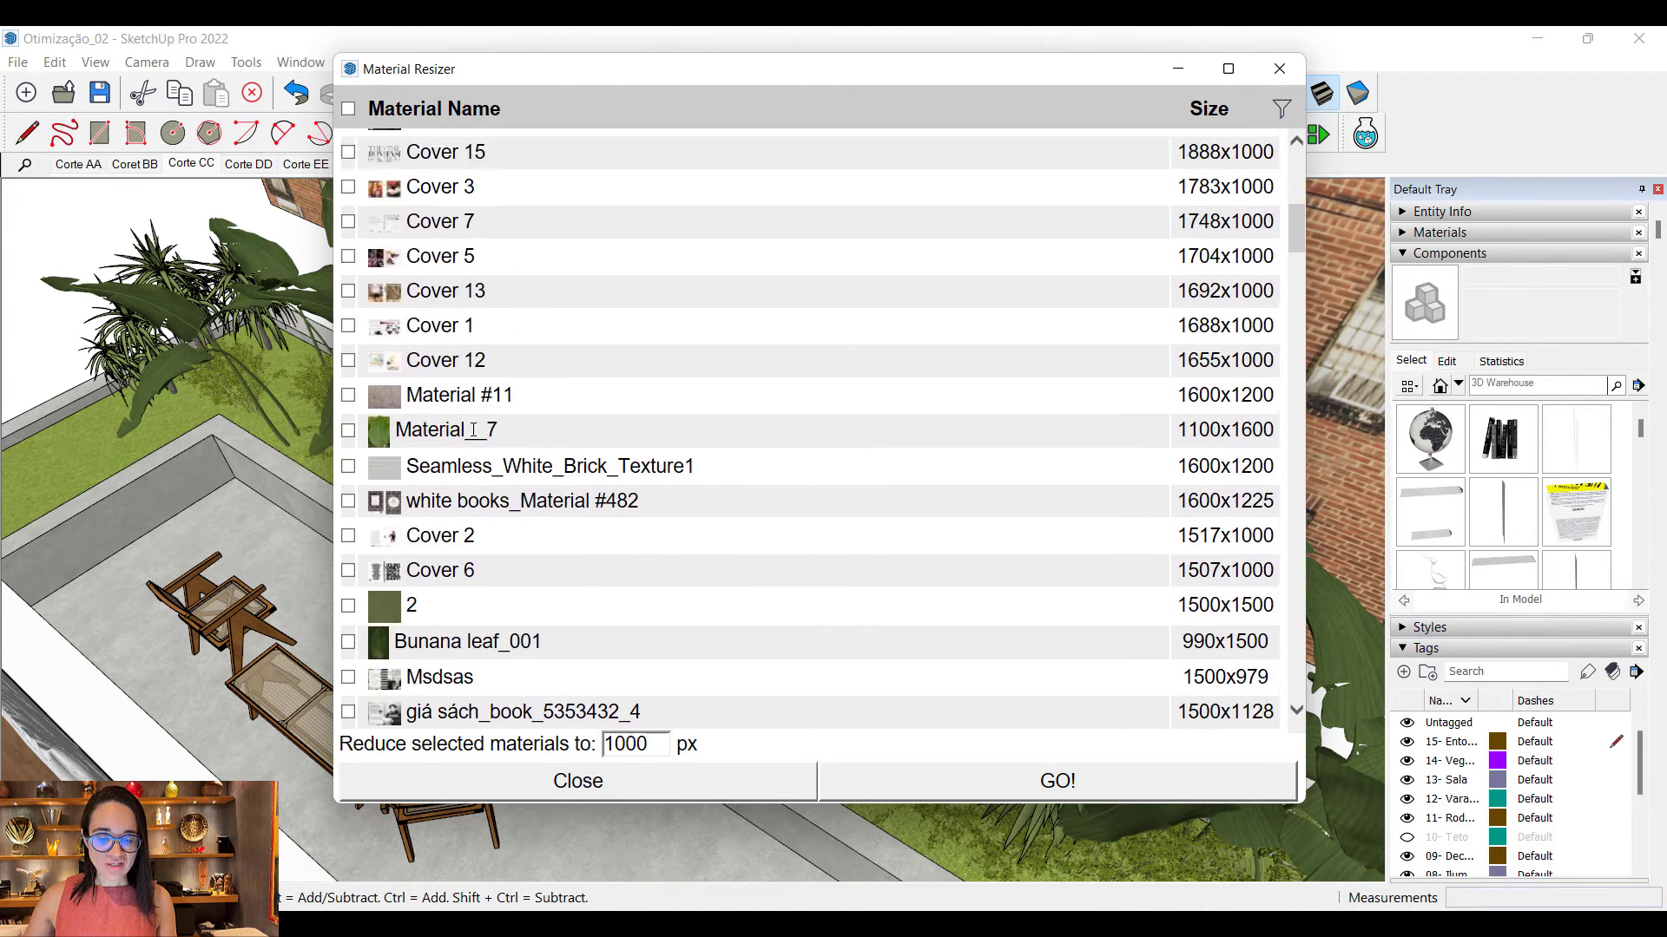
pyautogui.click(348, 144)
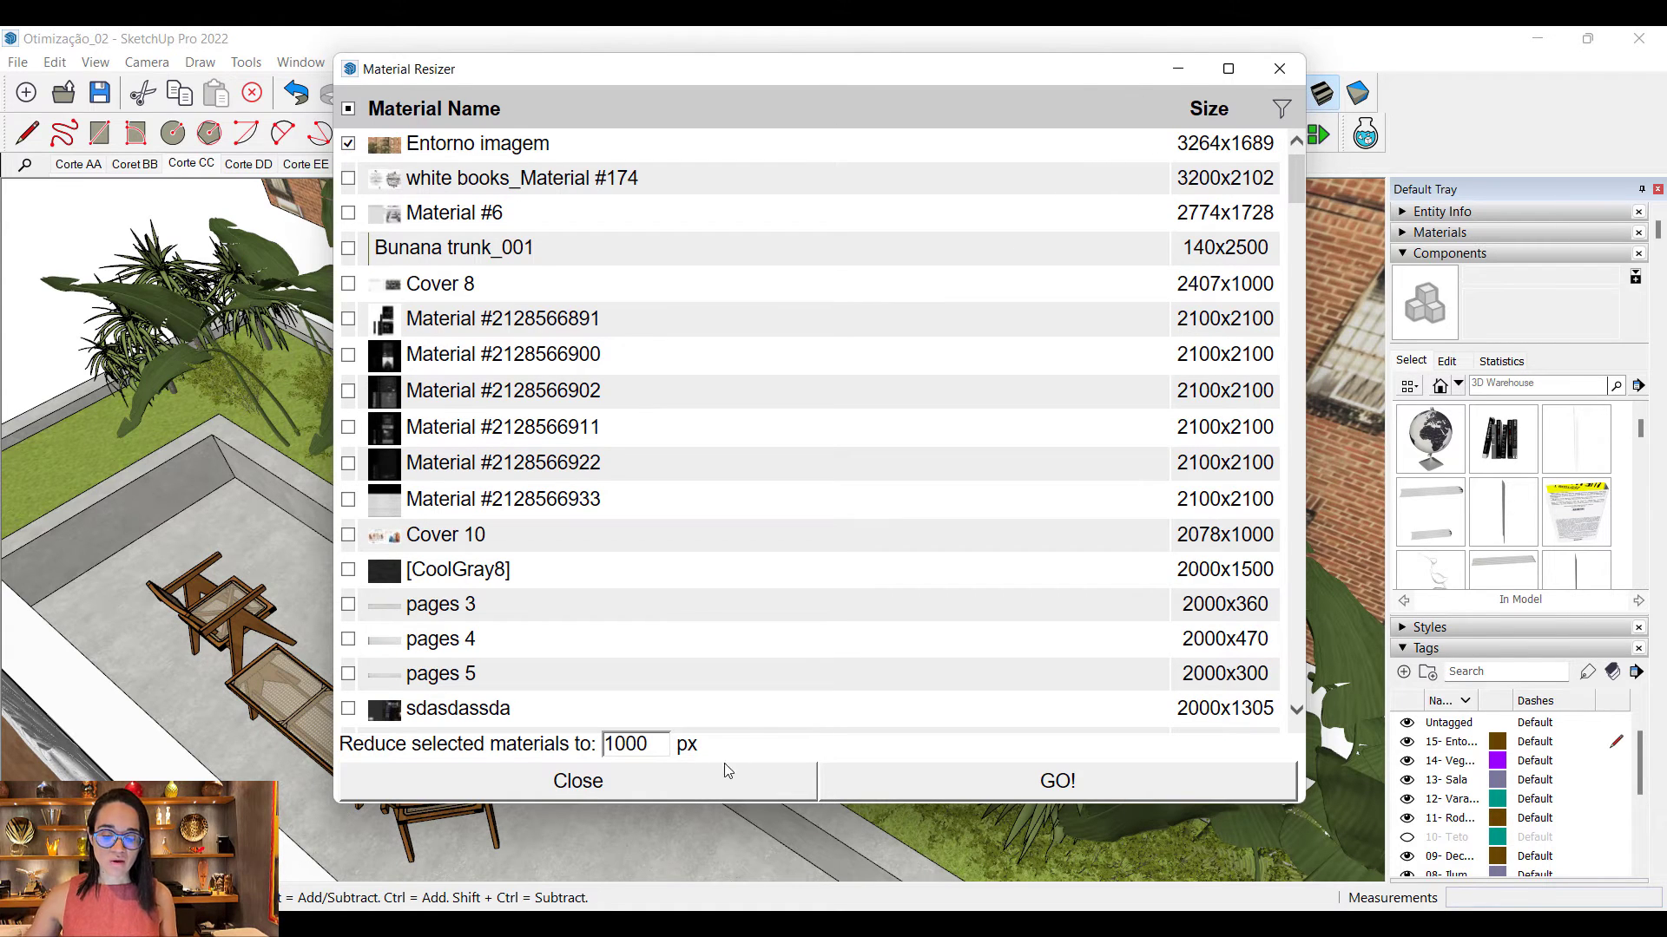
pyautogui.doubleClick(645, 748)
pyautogui.write('1')
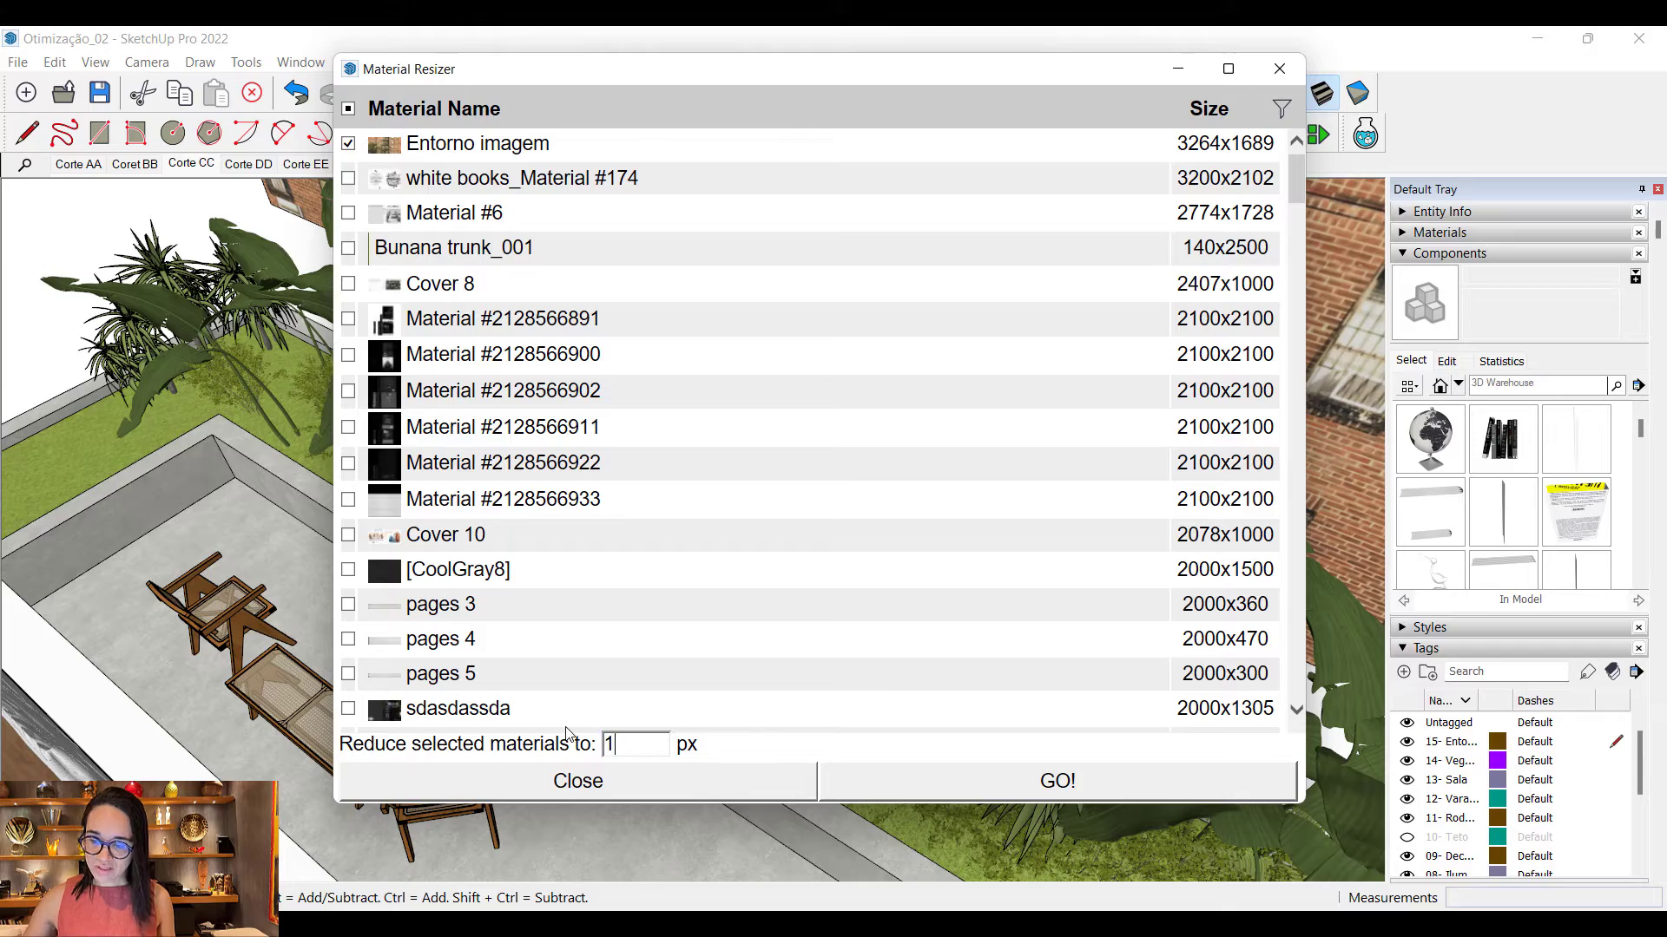
pyautogui.write('50')
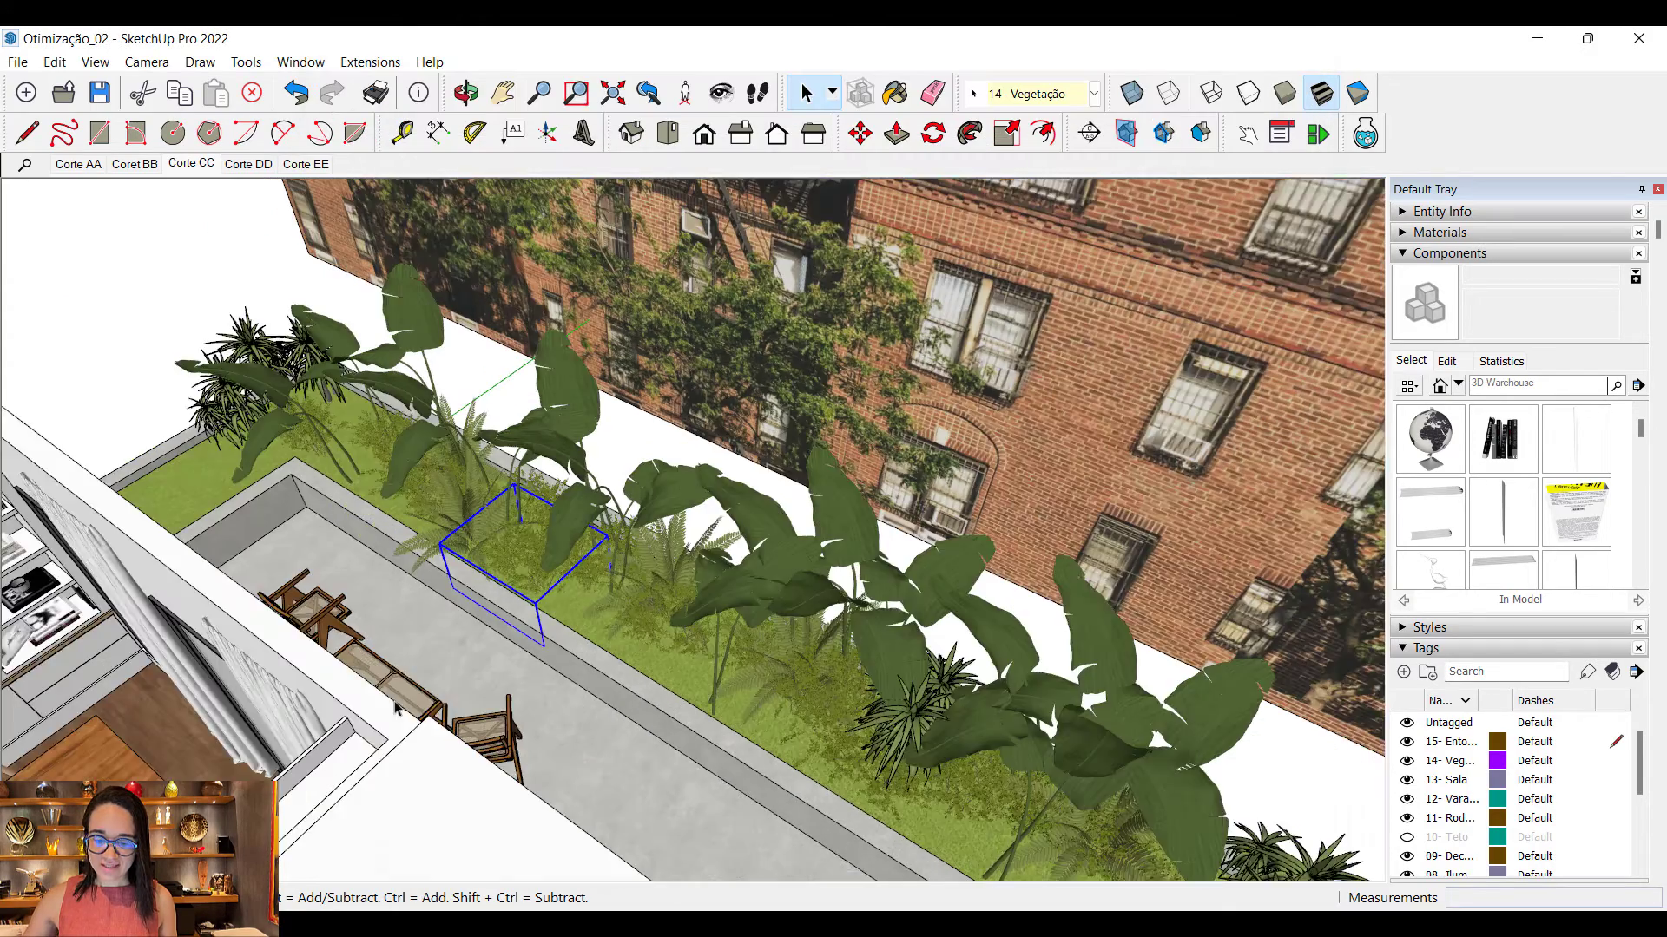
# Step: Inspect the brick building backdrop and reduce its Entorno imagem texture to 1500 px with Material Resizer
pyautogui.scroll(3, 482, 555)
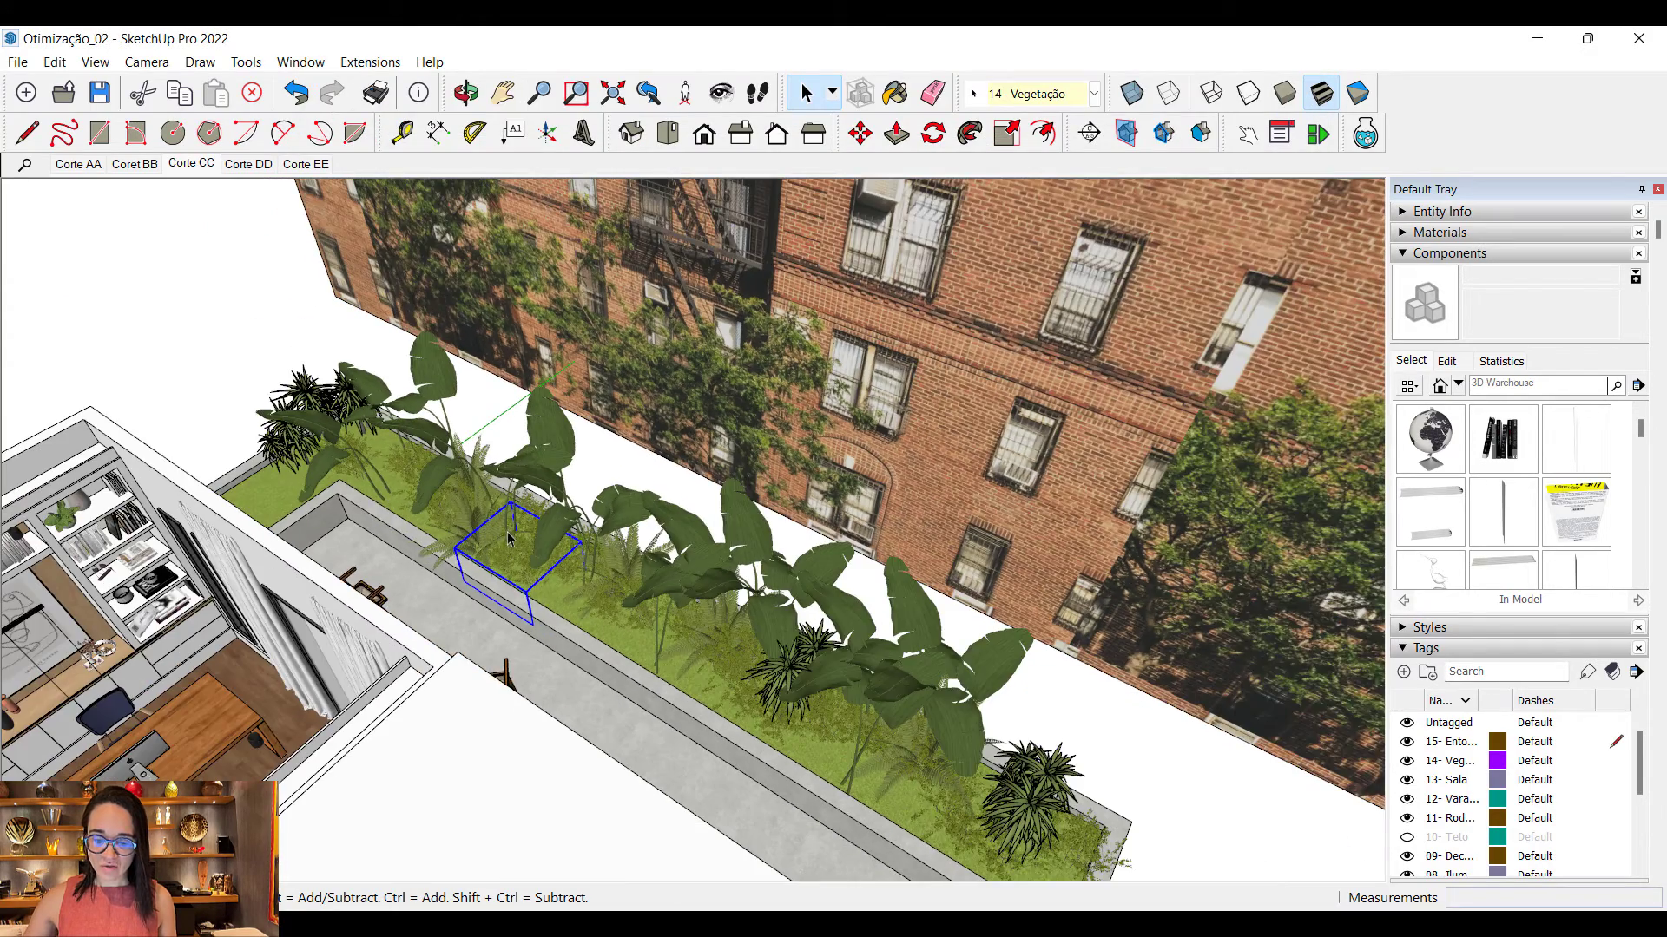
pyautogui.scroll(-3, 482, 555)
pyautogui.scroll(5, 1049, 247)
pyautogui.moveTo(657, 651); pyautogui.dragTo(659, 130, button='middle')
pyautogui.press('space')
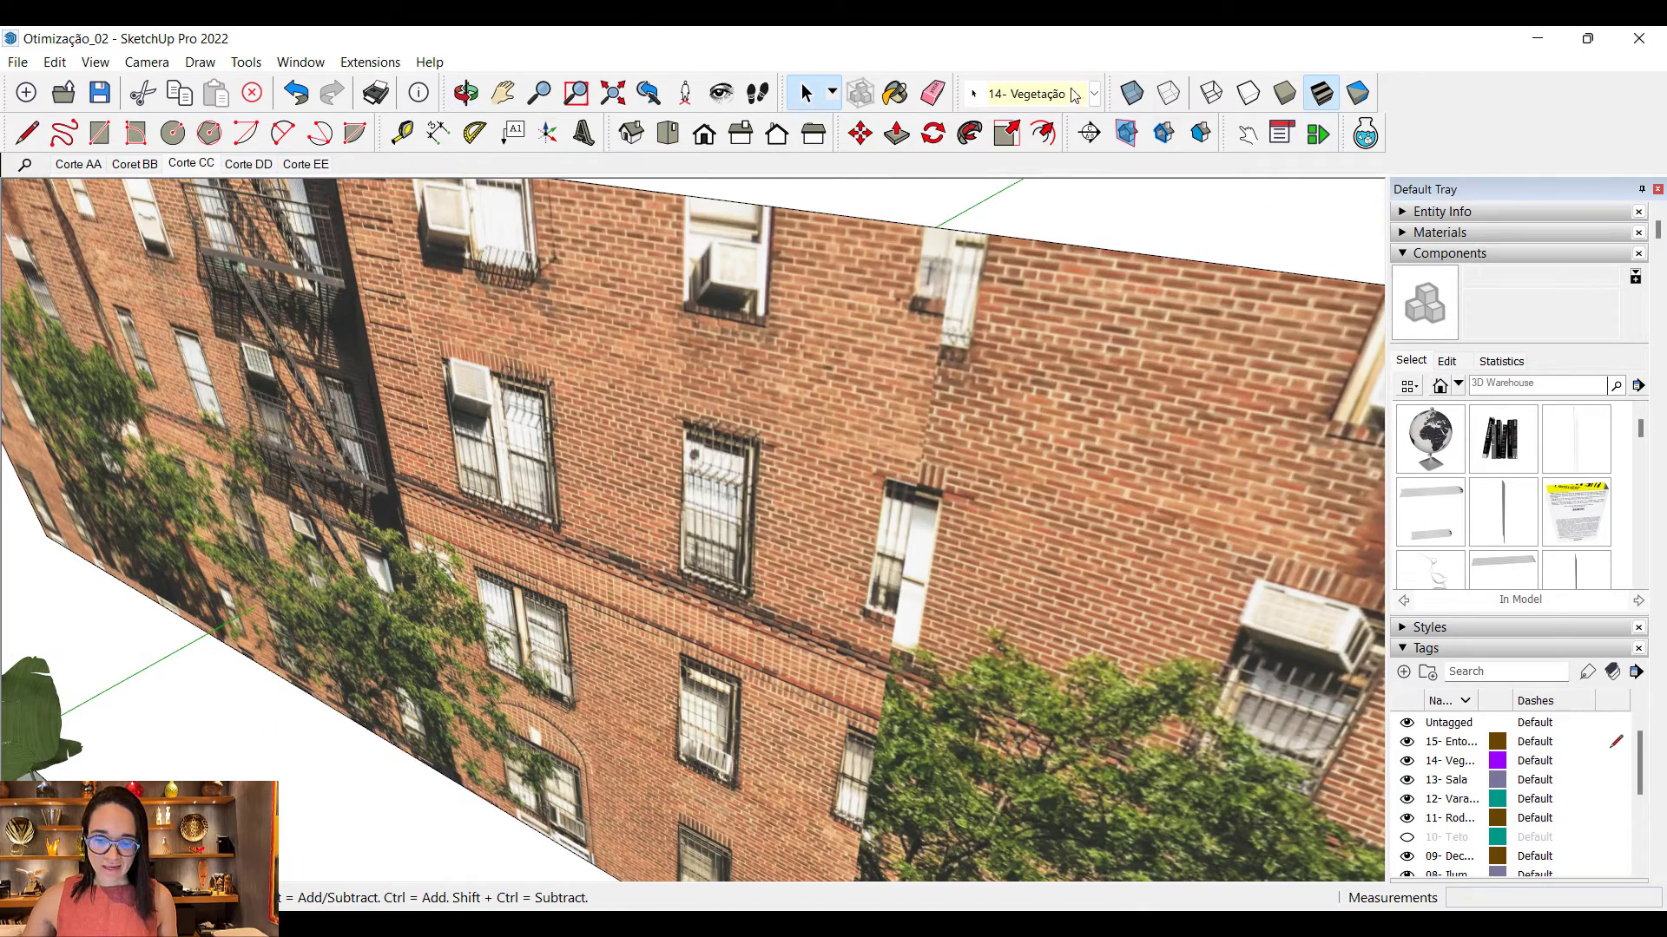
pyautogui.click(355, 61)
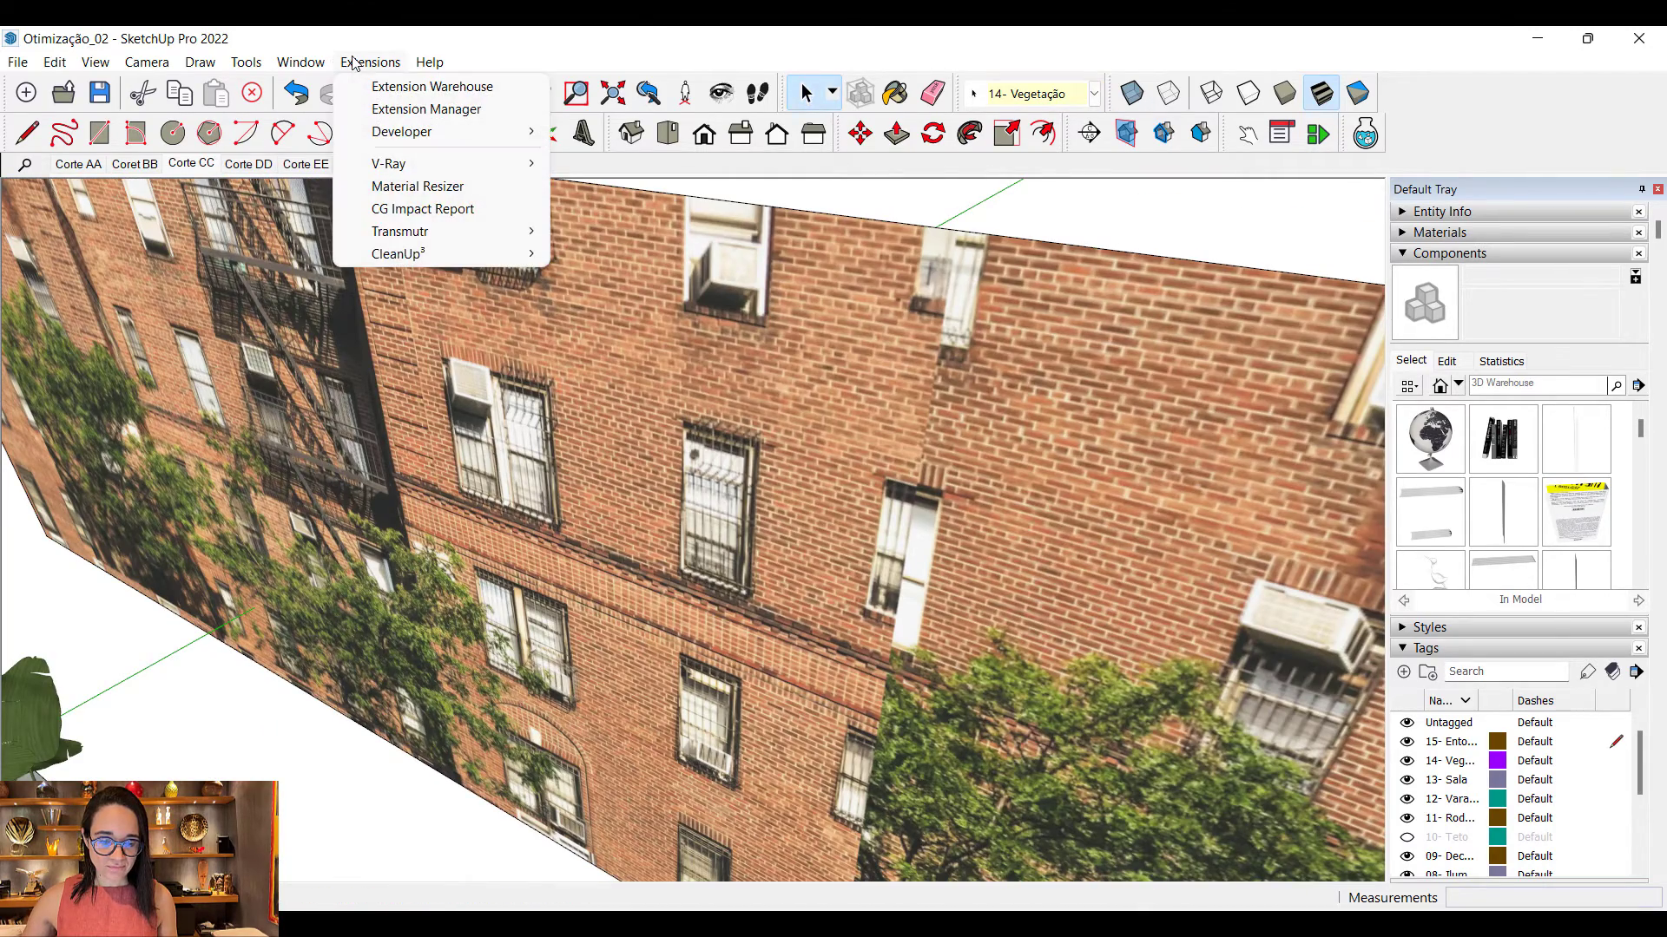
pyautogui.click(396, 187)
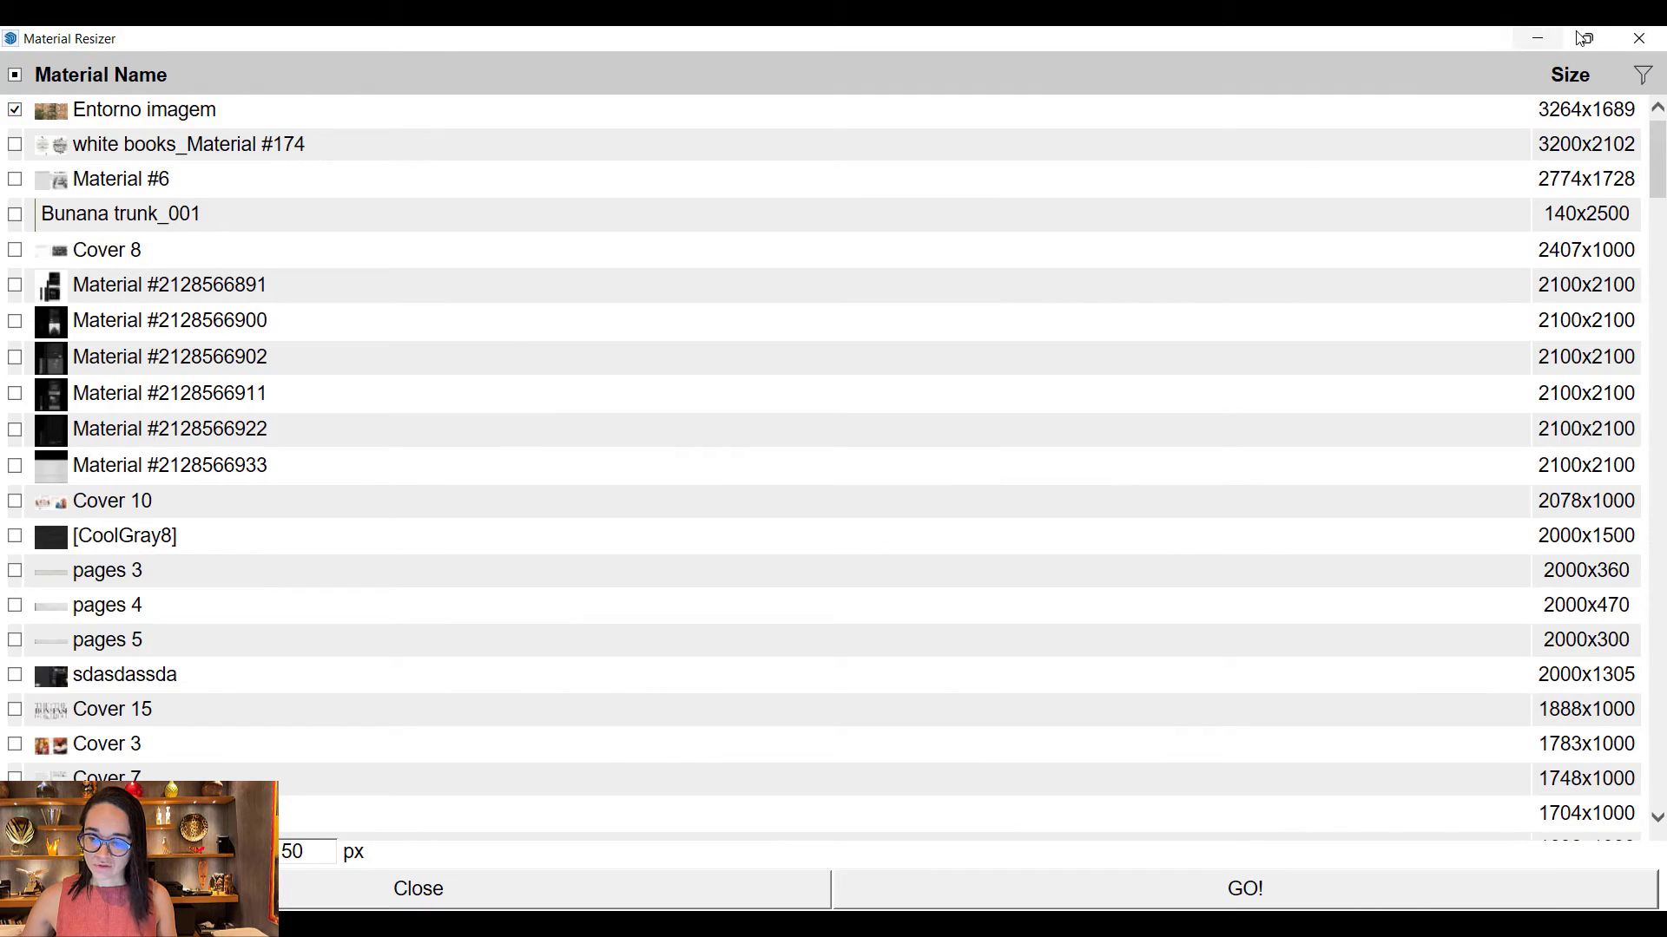
pyautogui.click(1581, 38)
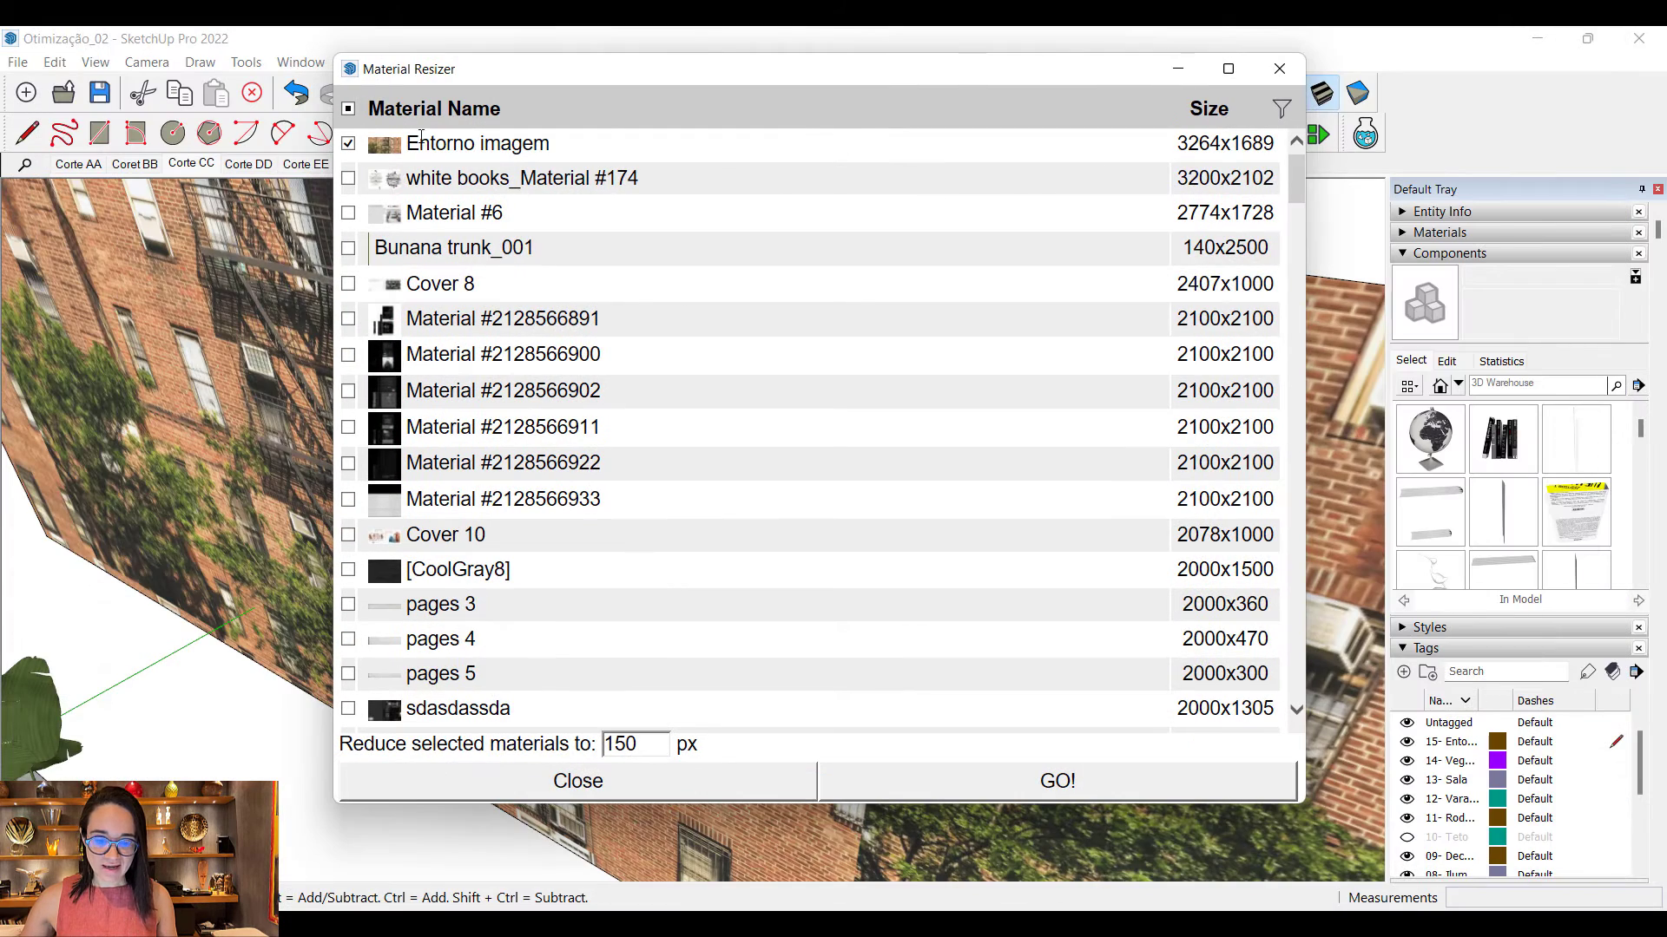
pyautogui.write('0')
pyautogui.click(957, 778)
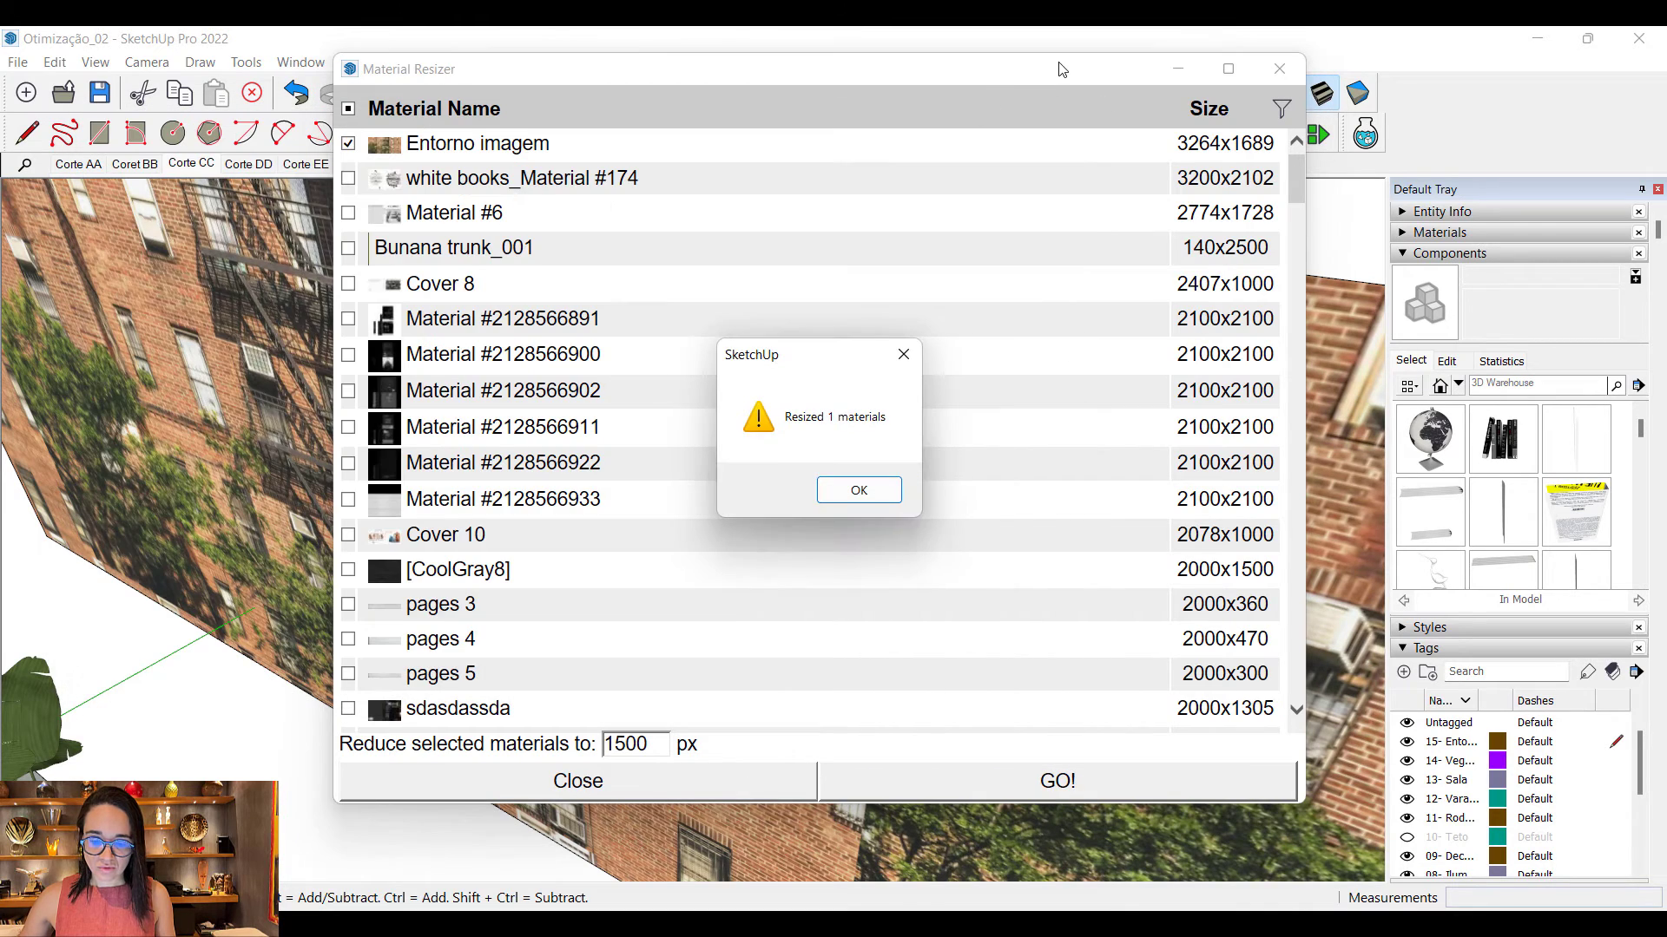
pyautogui.click(876, 494)
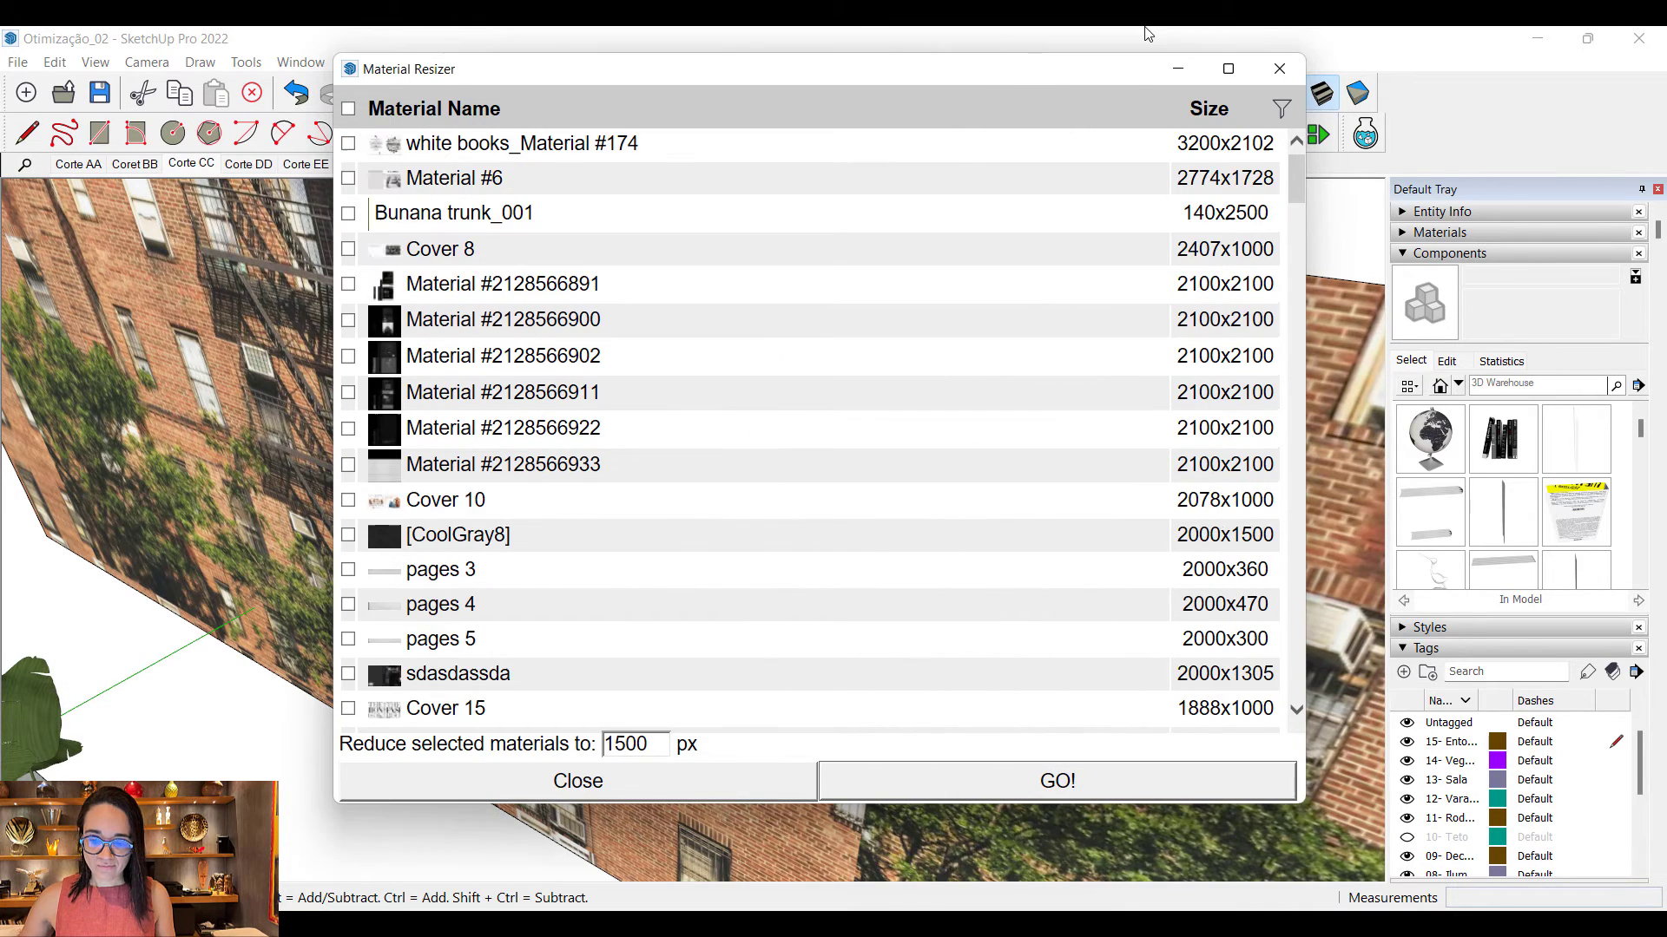
# Step: Reduce the listed textures from white books_Material #174 through Cover 12, leaving out Bunana trunk_001, to 1000 px
pyautogui.moveTo(1104, 79); pyautogui.dragTo(304, 326)
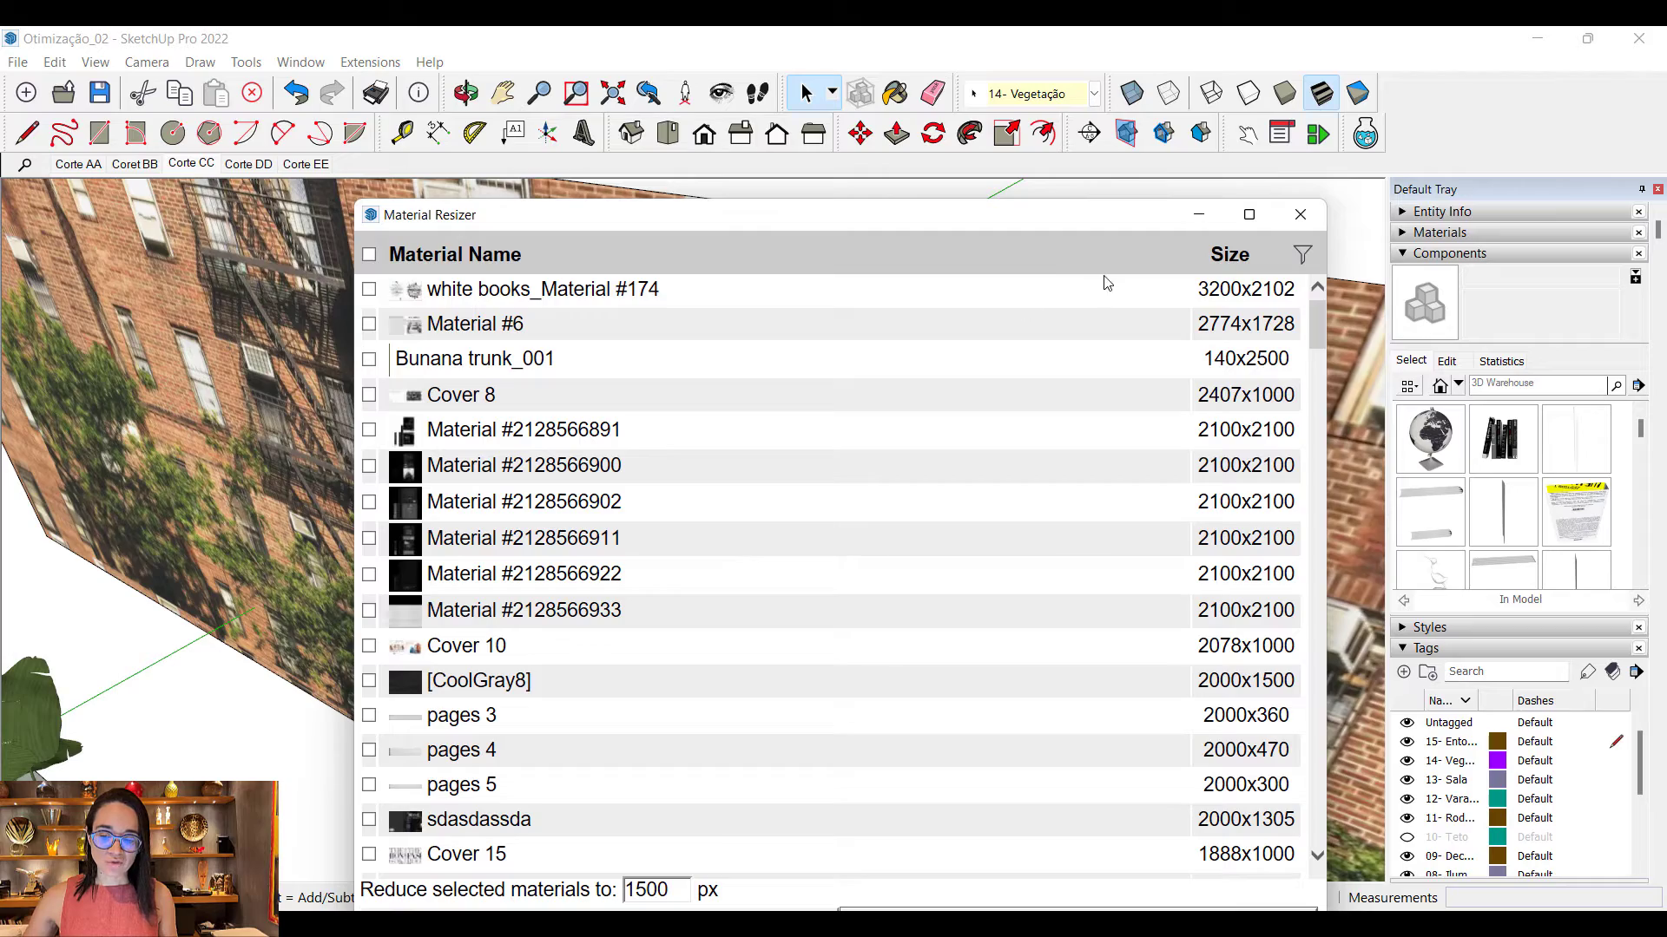
pyautogui.click(1213, 225)
pyautogui.scroll(-5, 531, 547)
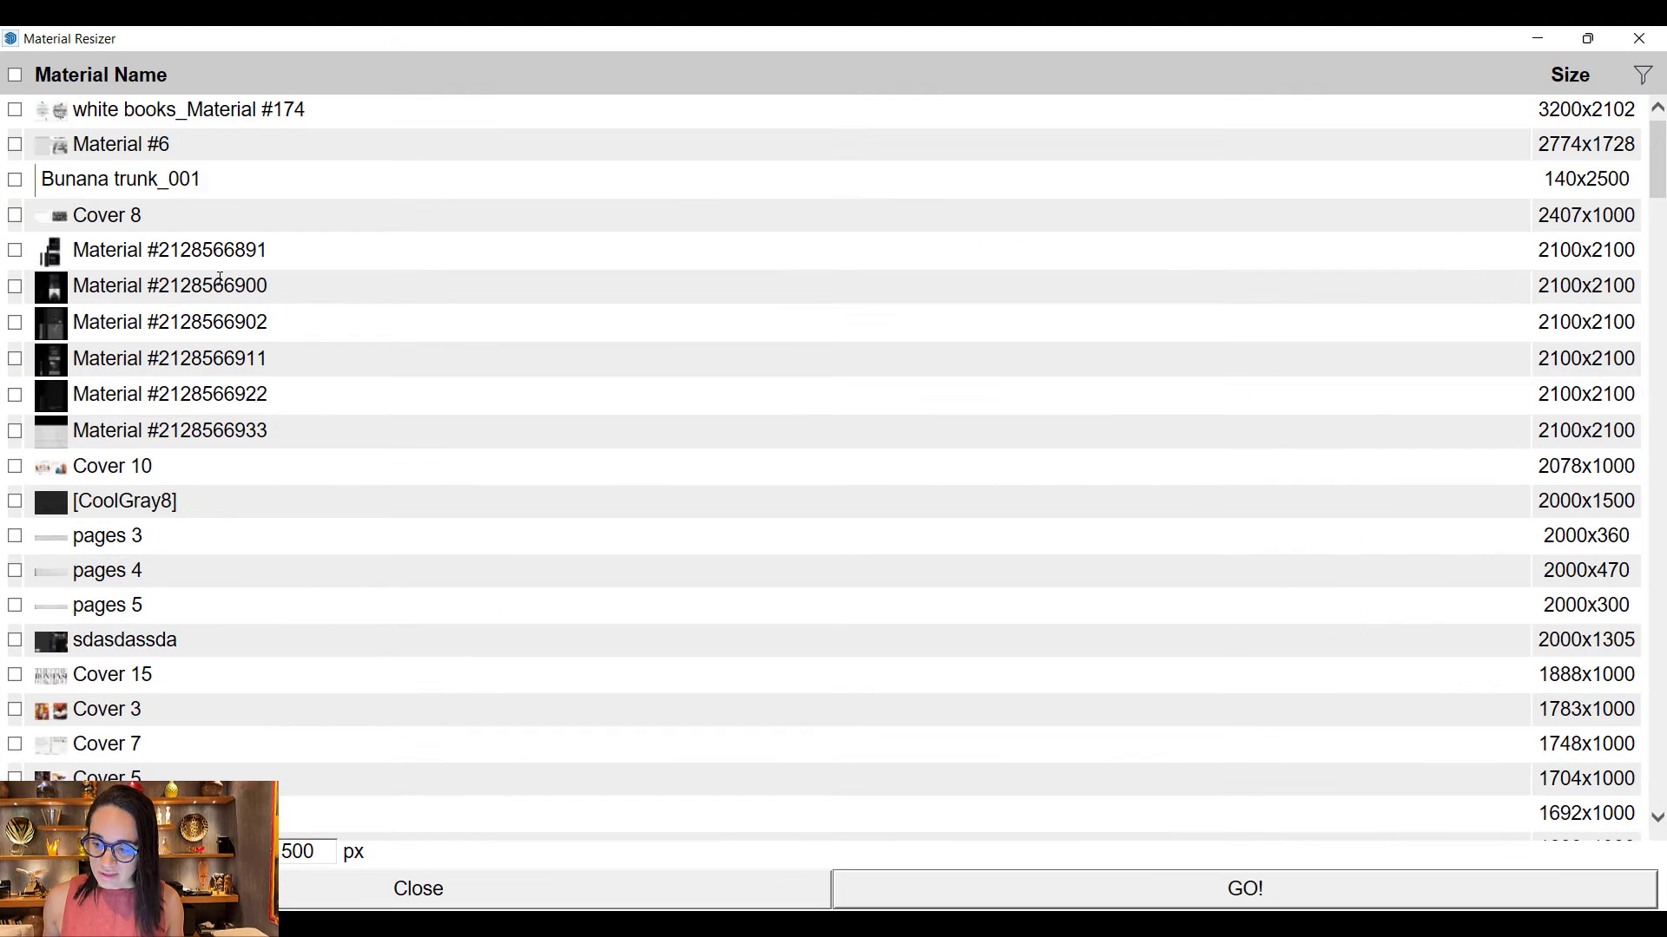
pyautogui.click(15, 109)
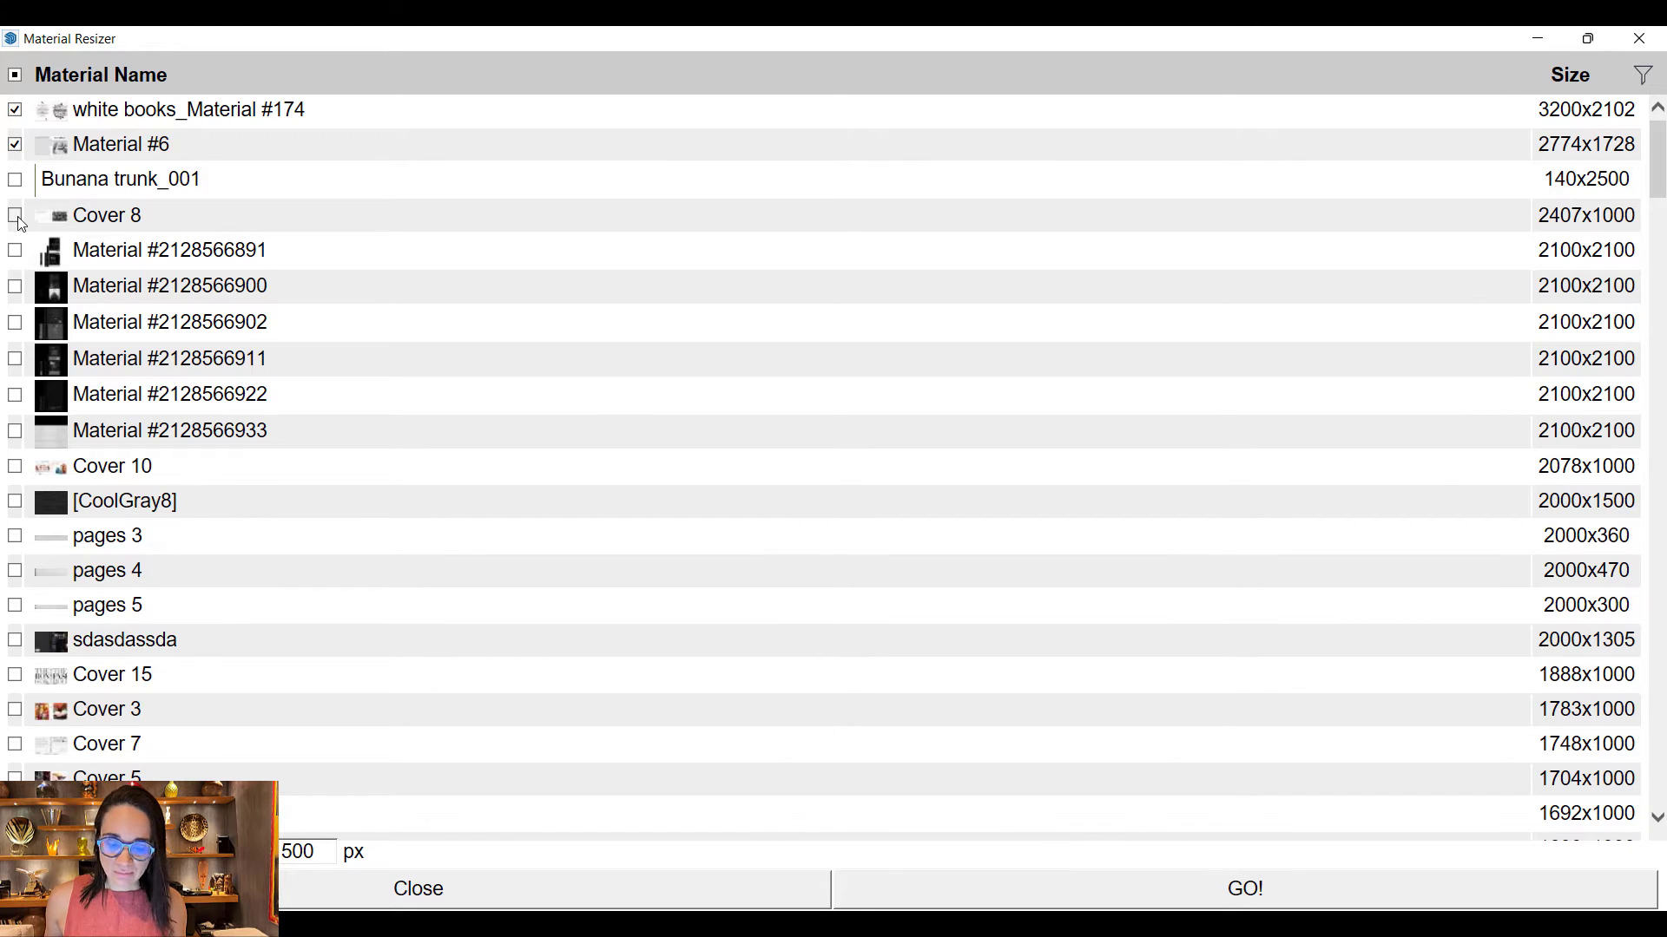
pyautogui.click(17, 252)
pyautogui.click(17, 287)
pyautogui.click(18, 323)
pyautogui.click(15, 360)
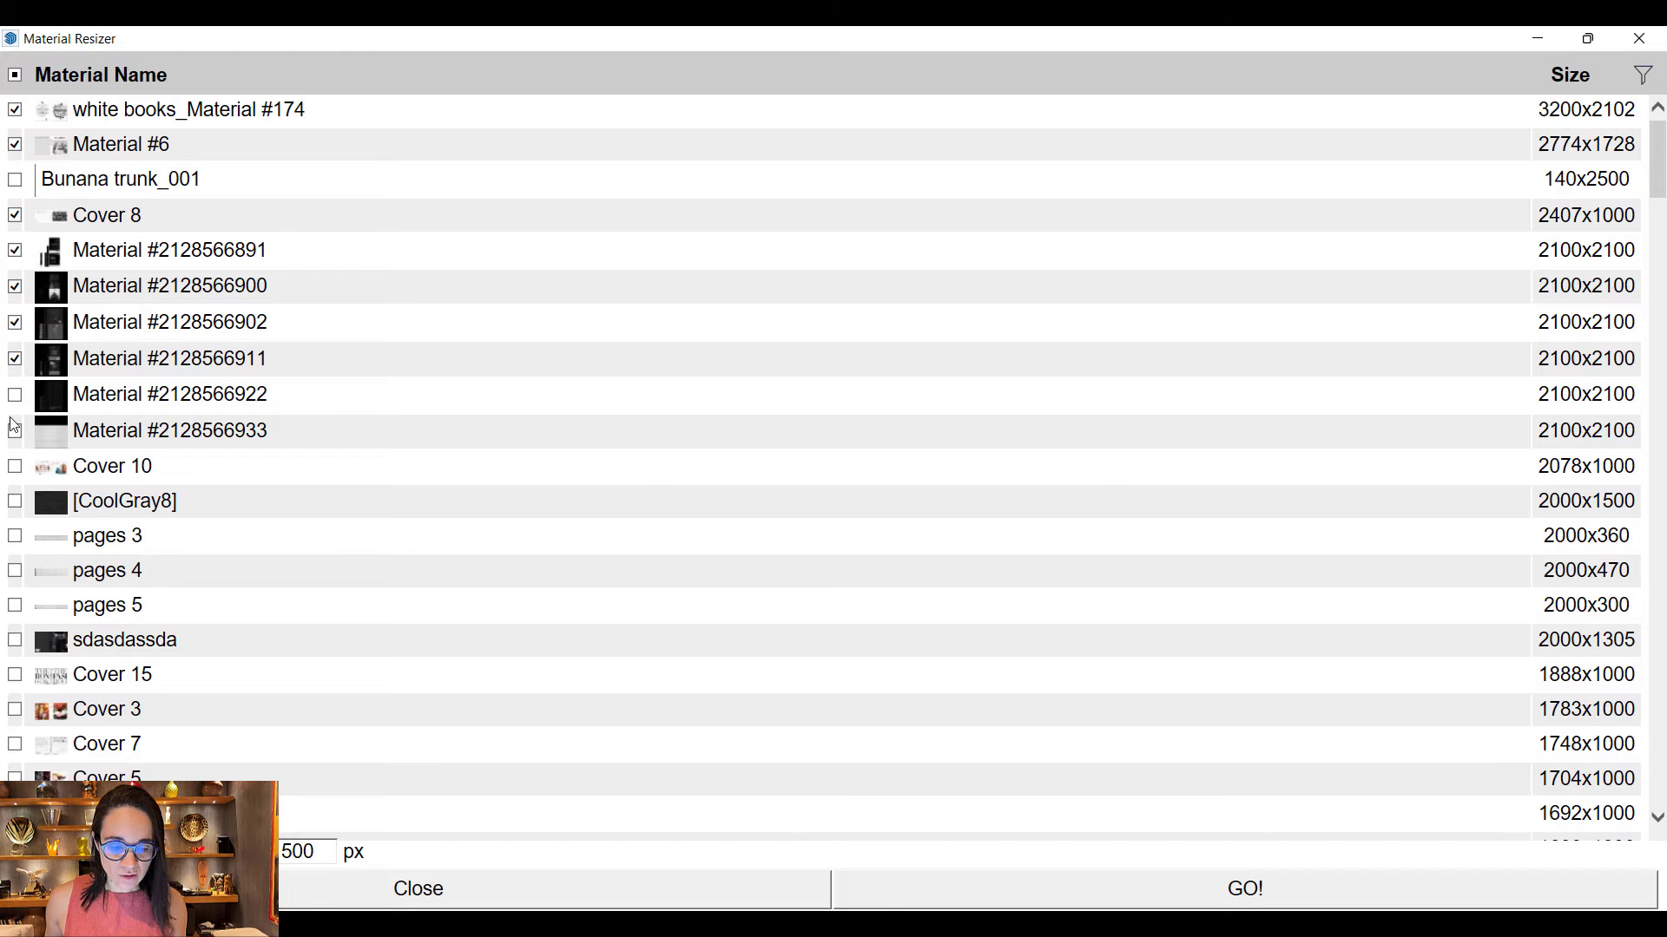
pyautogui.click(15, 395)
pyautogui.click(16, 431)
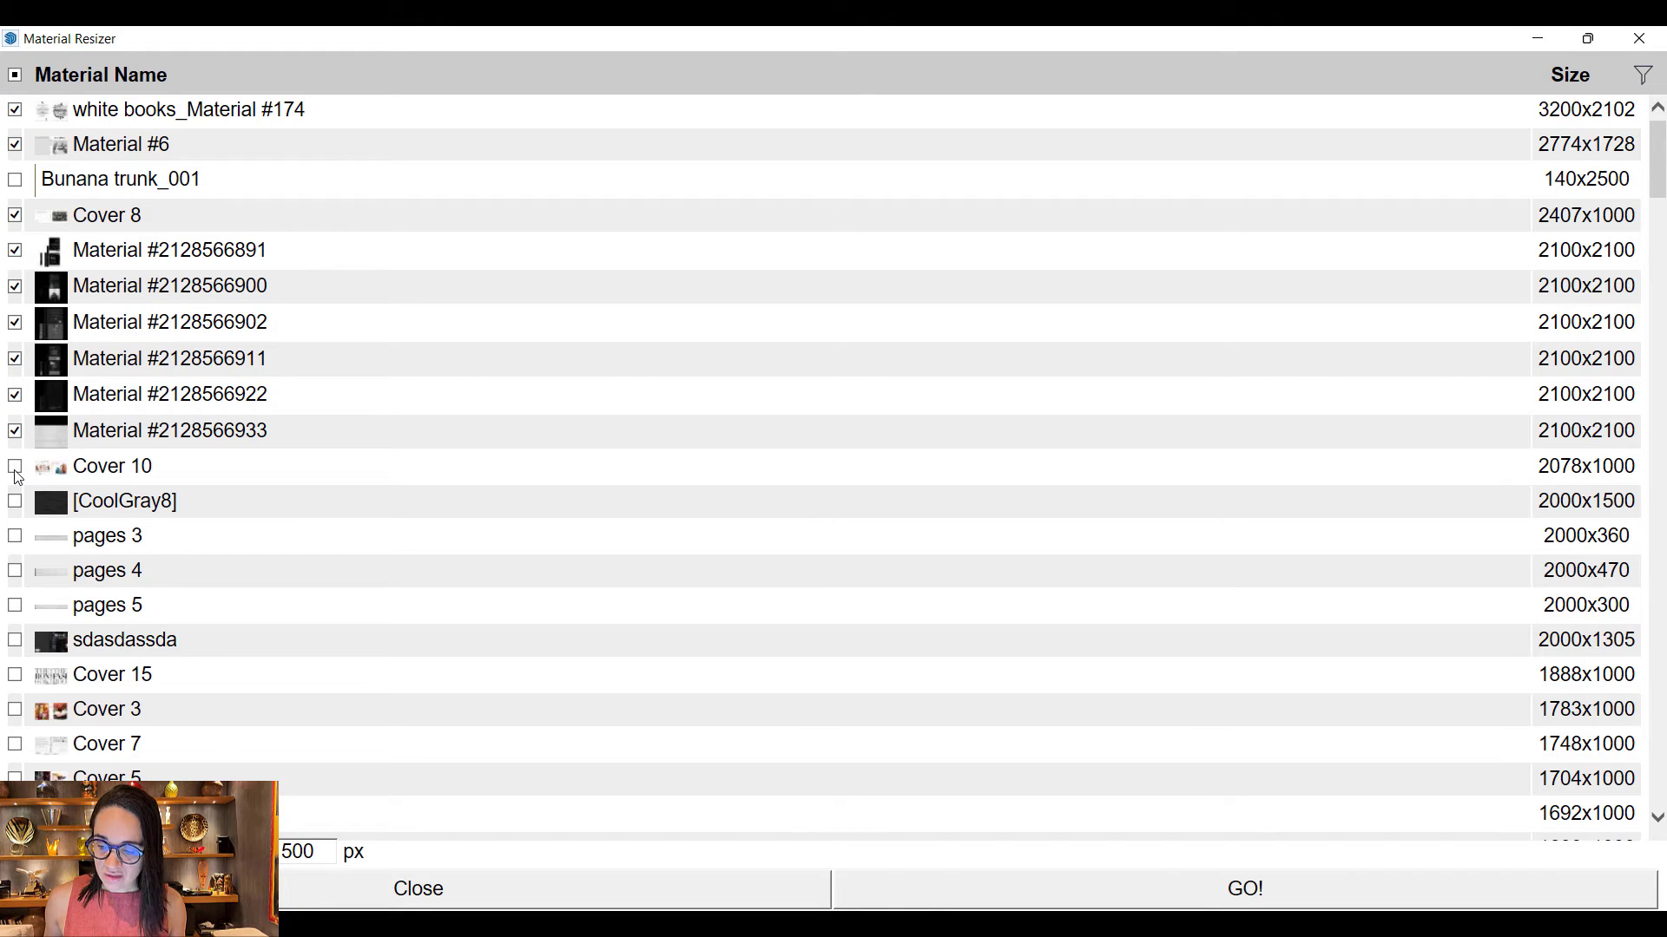
pyautogui.click(15, 468)
pyautogui.click(15, 504)
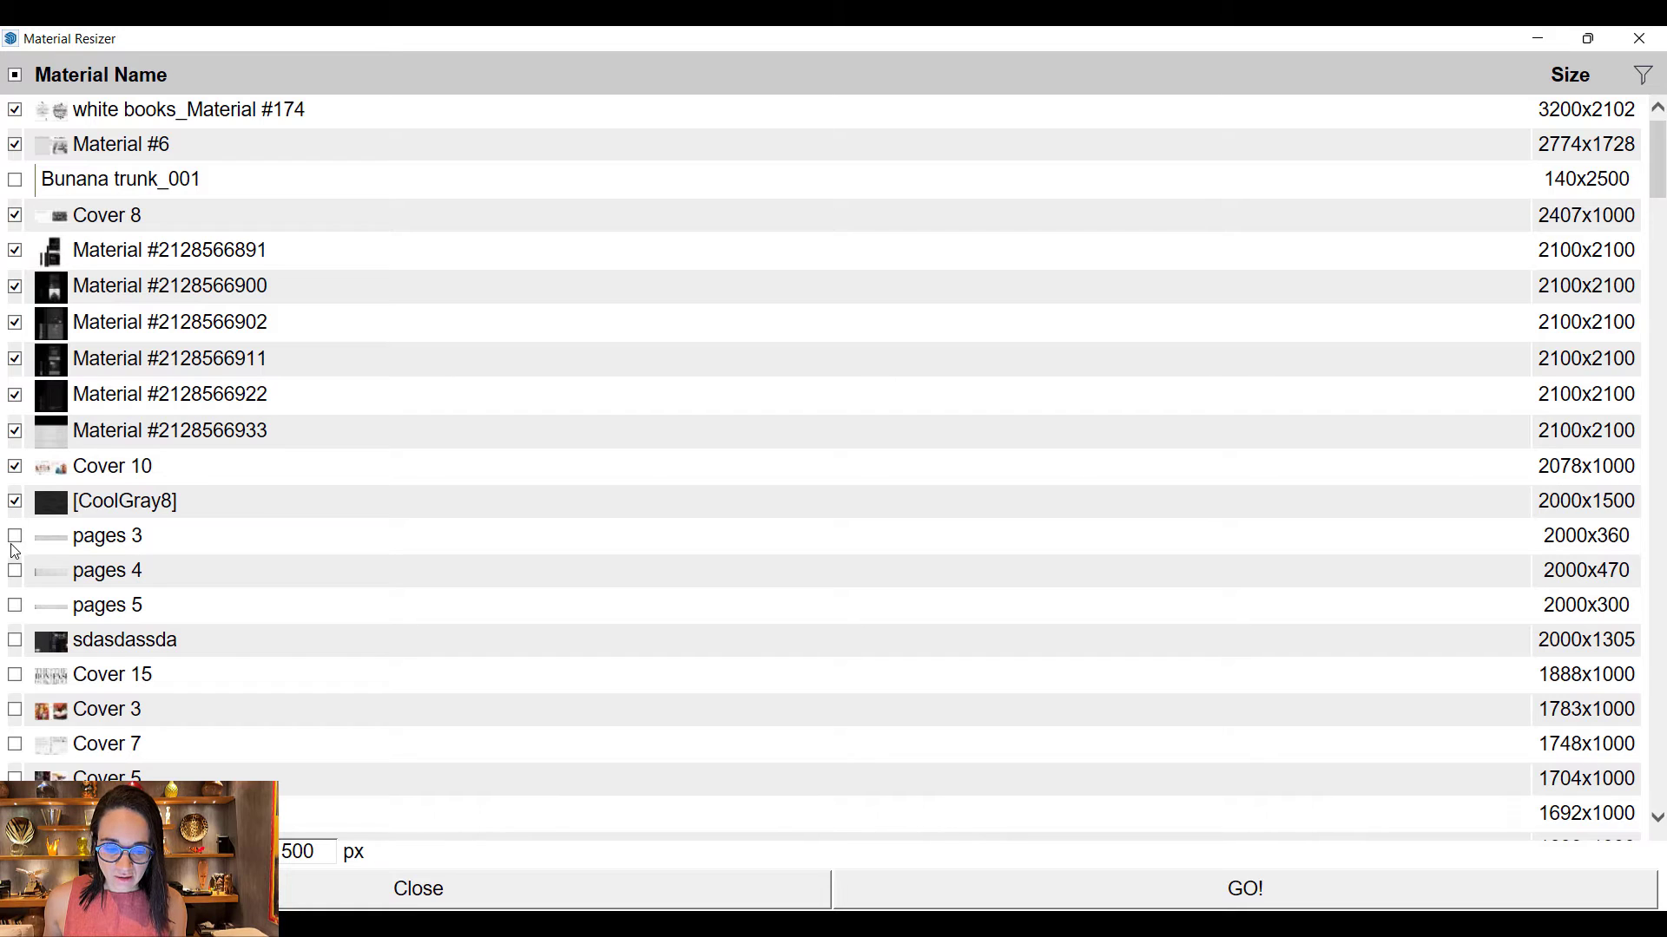
pyautogui.click(15, 536)
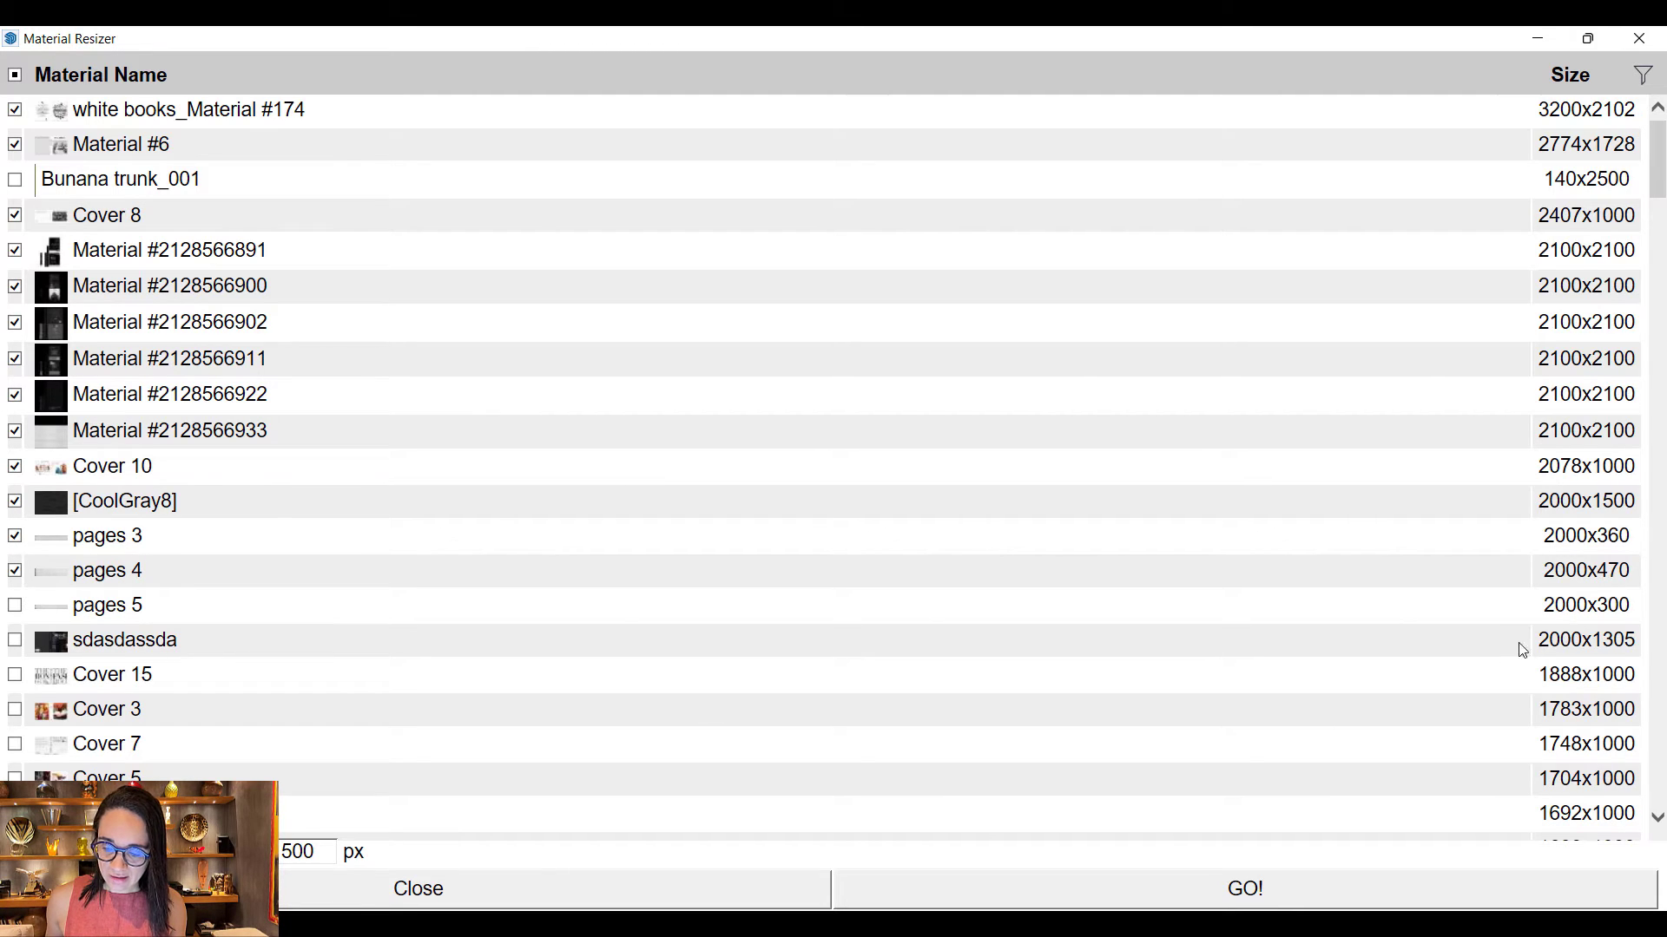
pyautogui.click(14, 640)
pyautogui.click(15, 675)
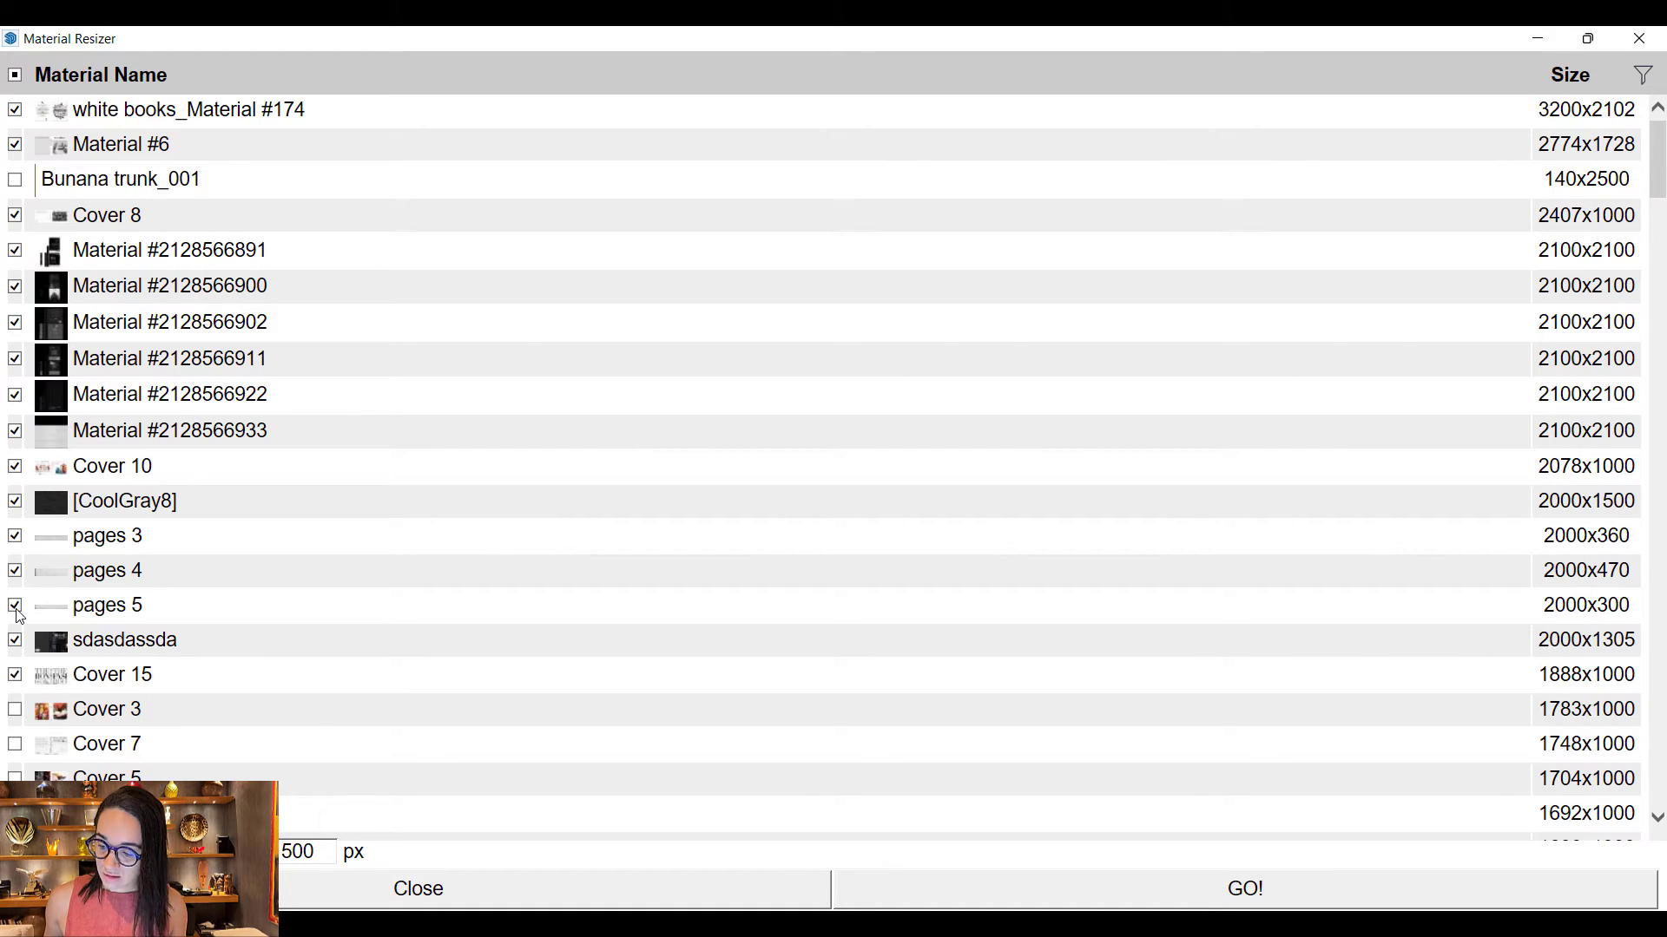
pyautogui.click(16, 709)
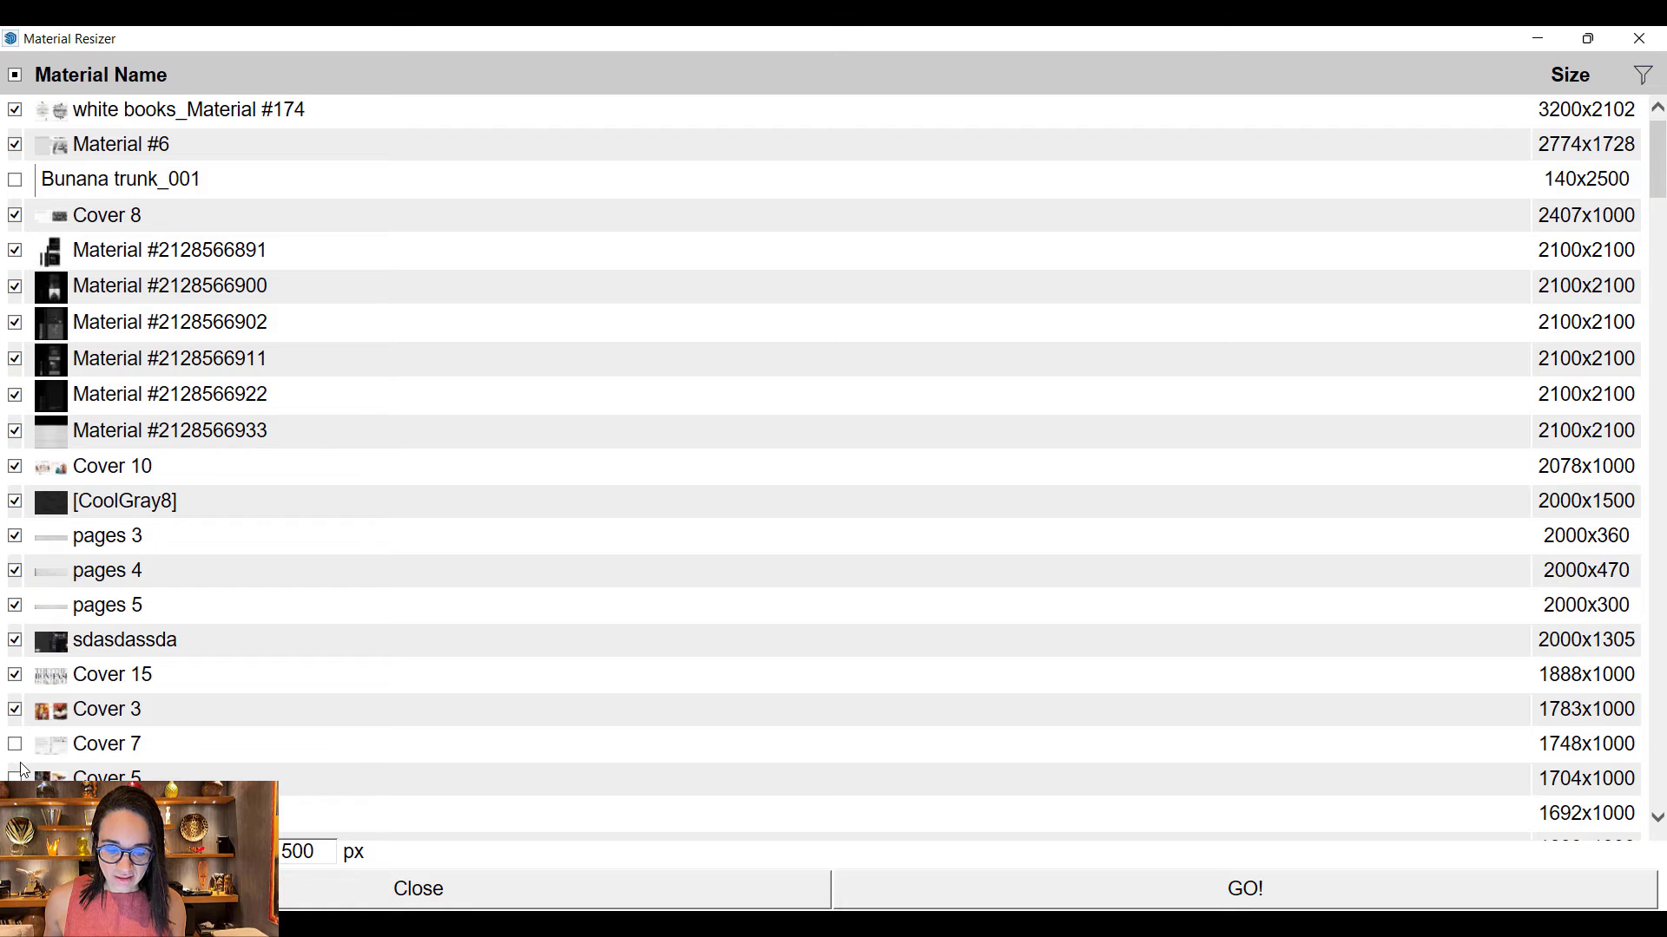
pyautogui.click(16, 746)
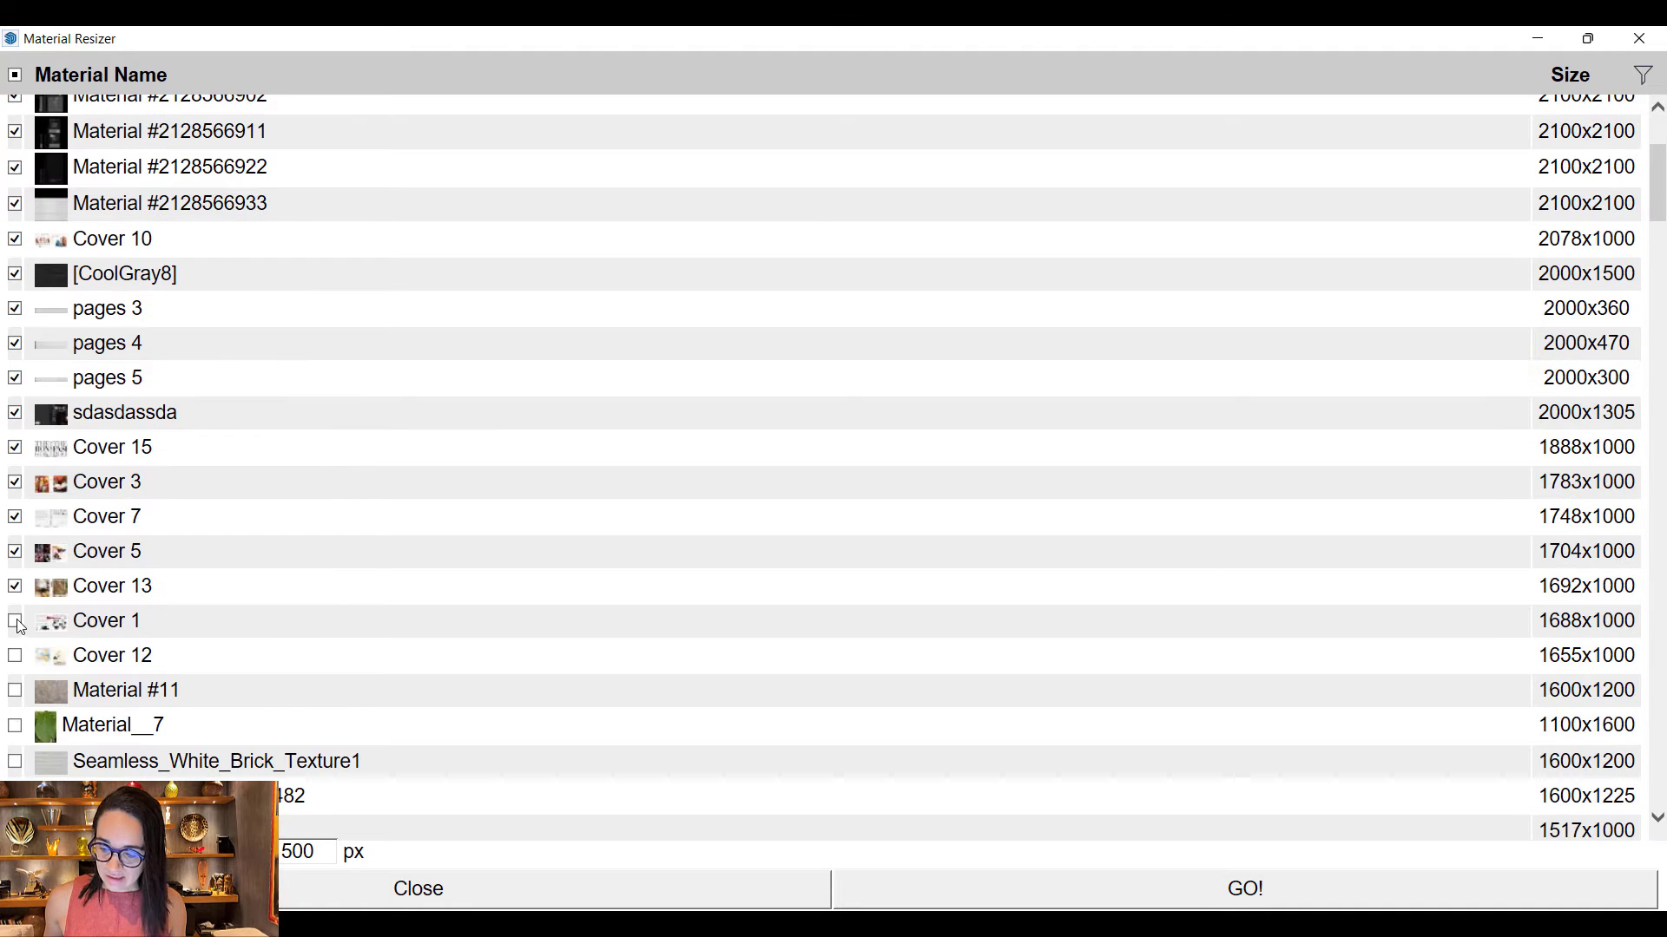
pyautogui.click(15, 621)
pyautogui.click(18, 656)
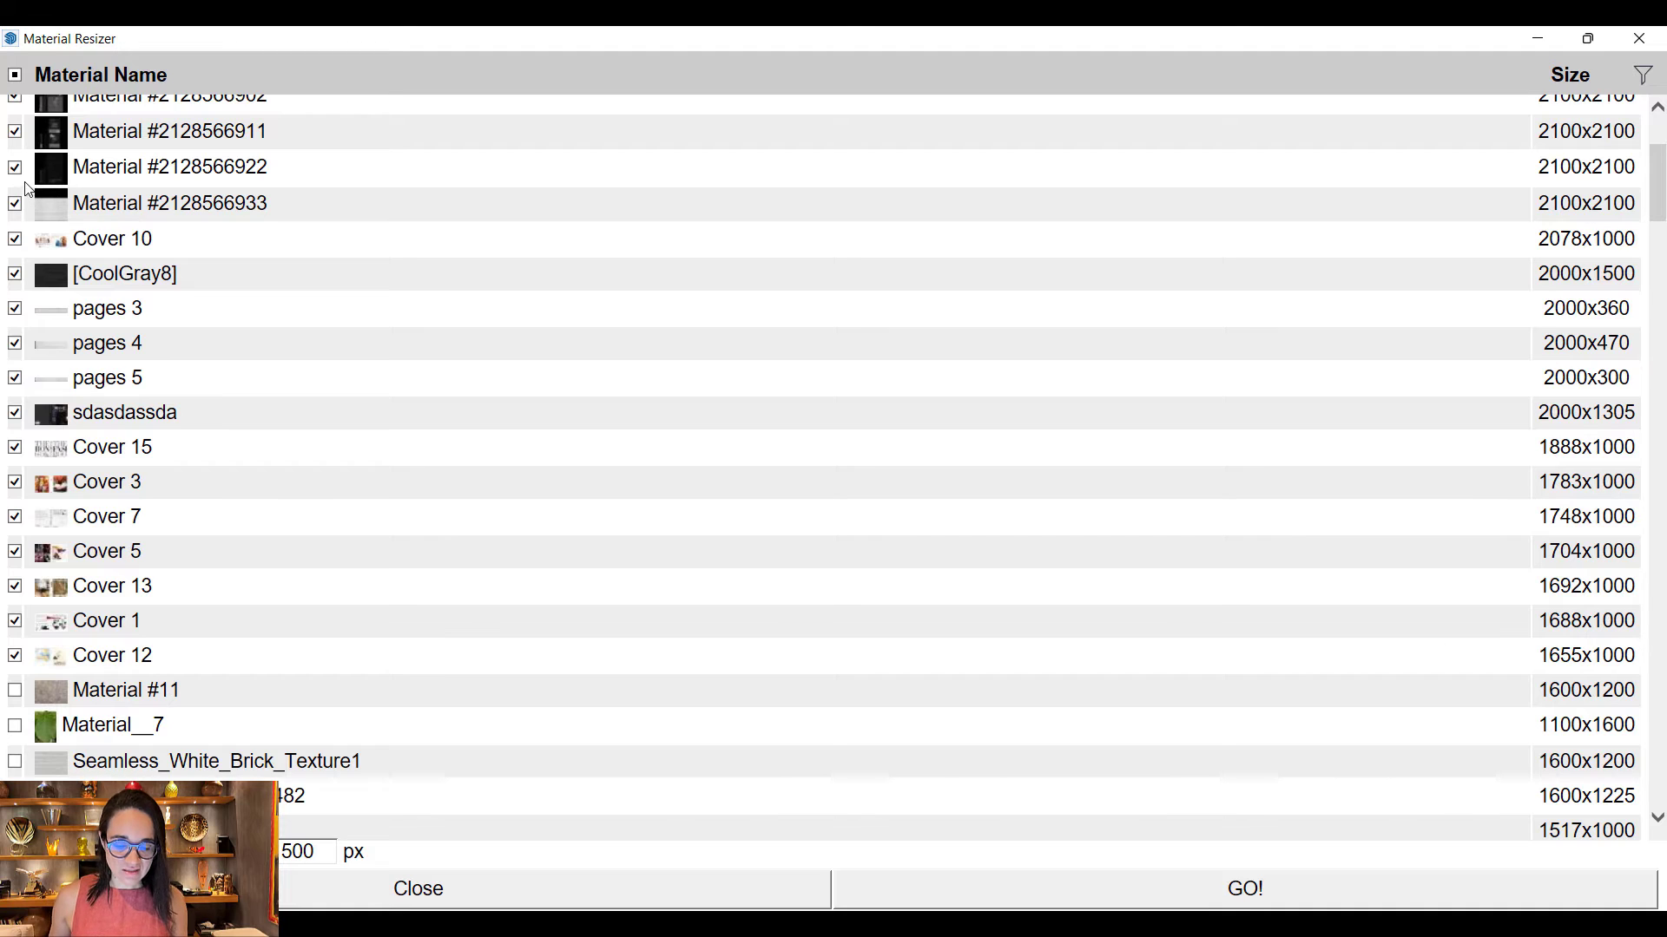
pyautogui.moveTo(317, 849); pyautogui.dragTo(257, 852)
pyautogui.write('1000')
pyautogui.click(1312, 901)
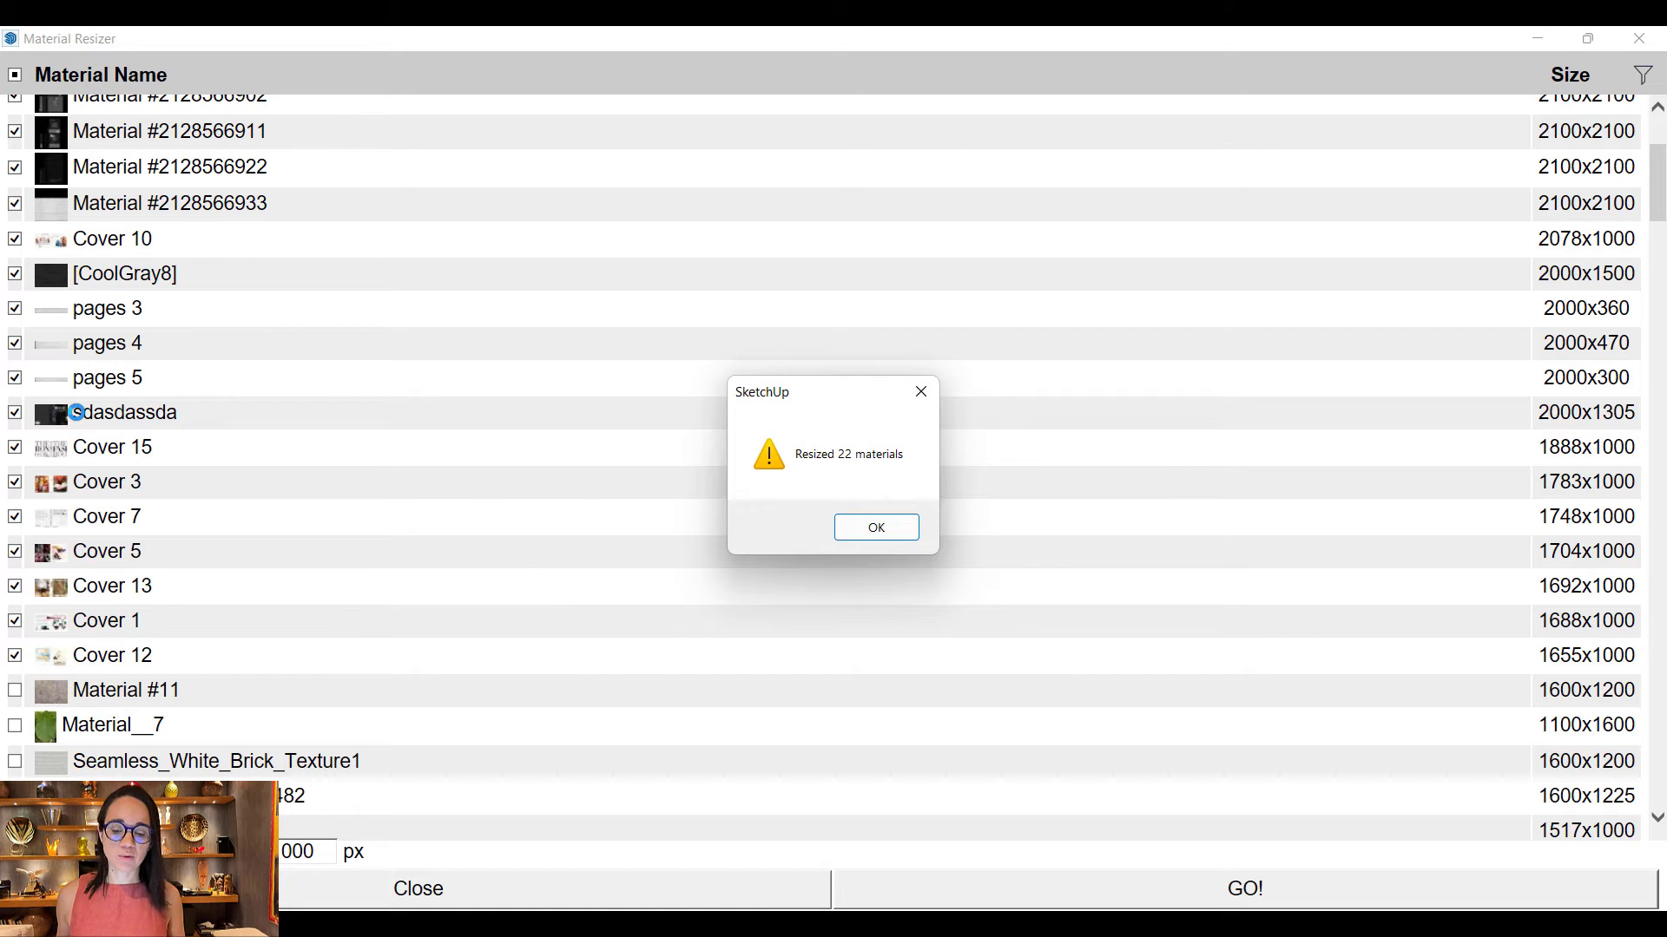
pyautogui.click(853, 528)
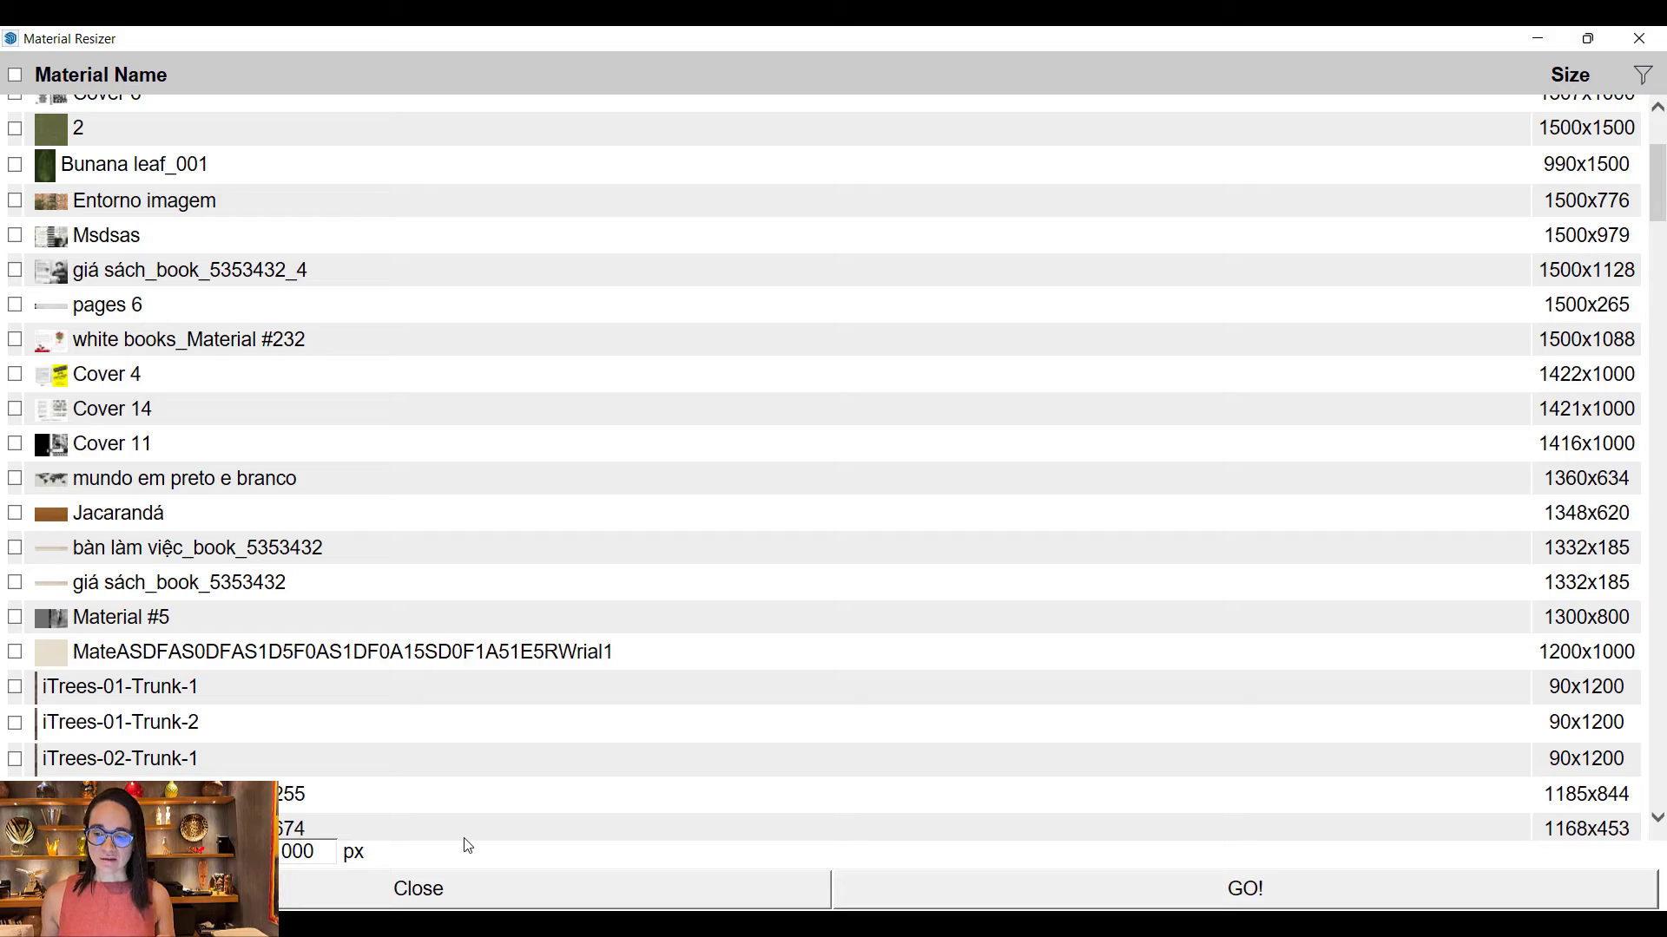
# Step: Close Material Resizer and save the model as Otimização_03 in the Aula otimização folder
pyautogui.click(1639, 38)
pyautogui.click(19, 61)
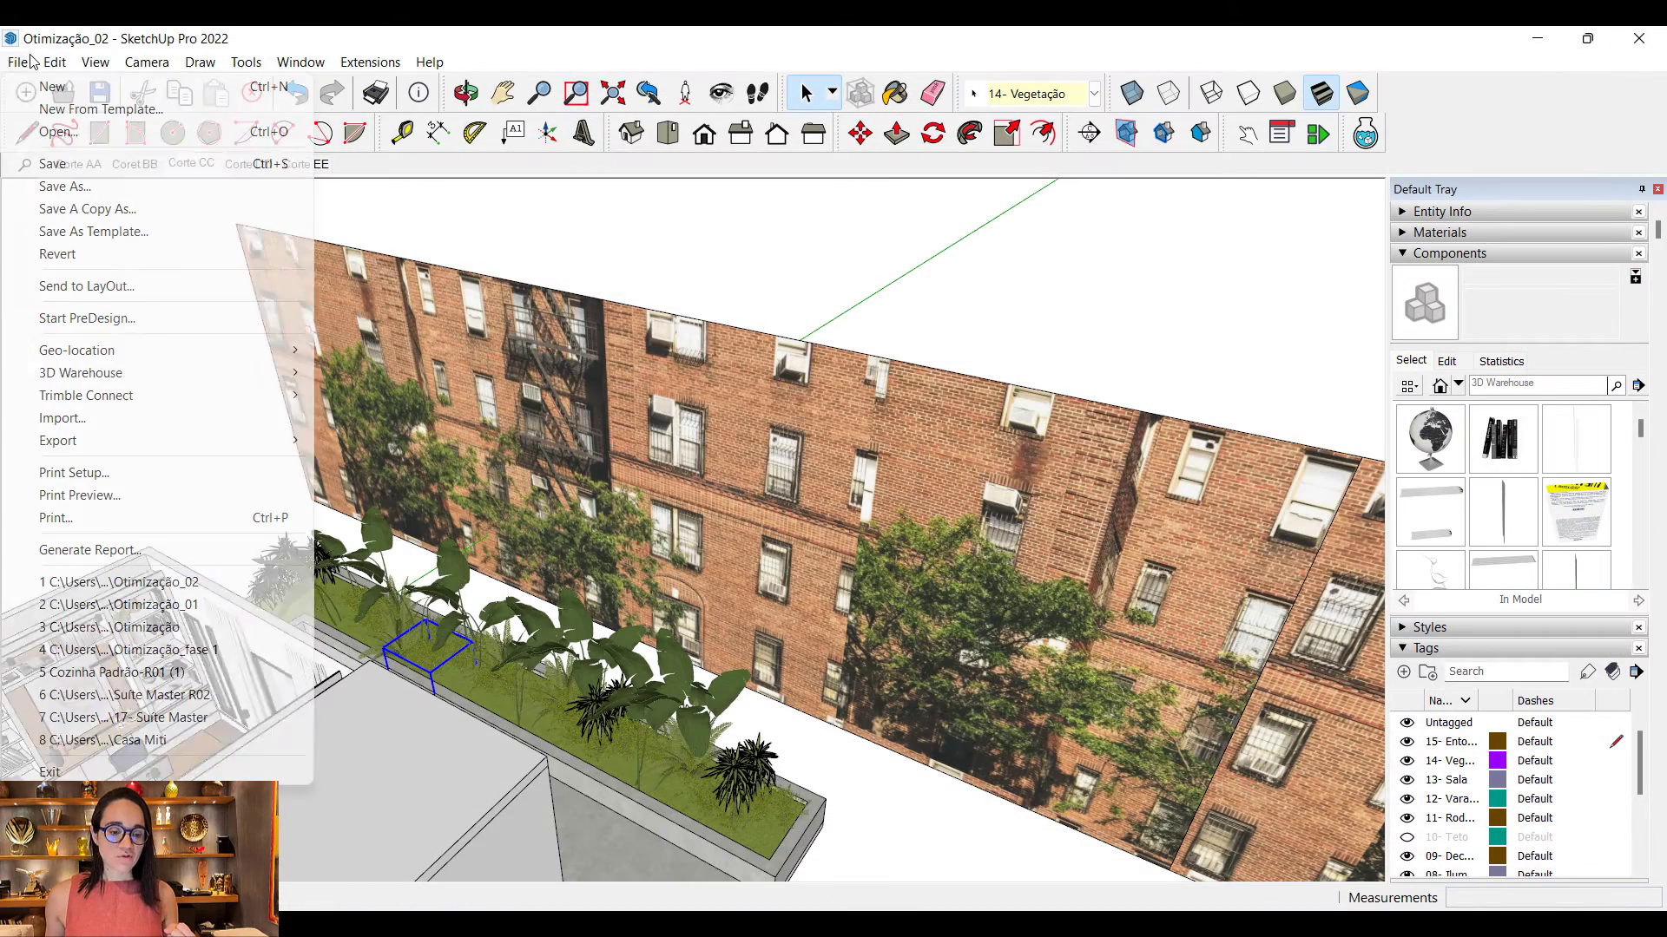
pyautogui.click(65, 185)
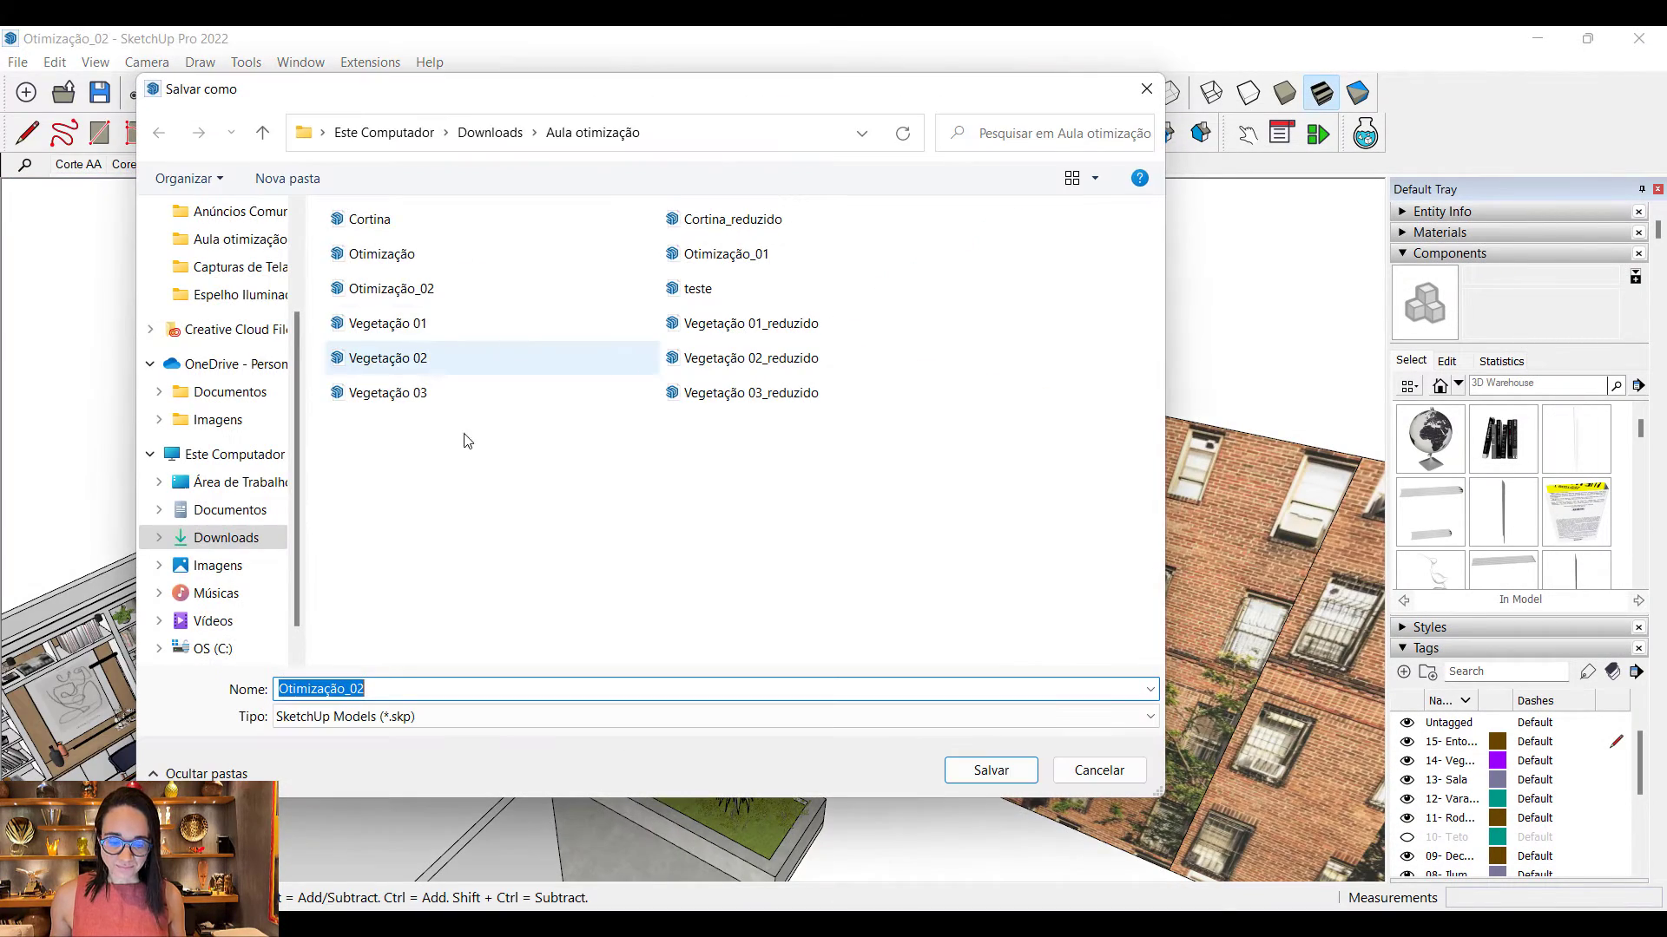
pyautogui.click(402, 692)
pyautogui.press('BackSpace')
pyautogui.write('3')
pyautogui.click(972, 767)
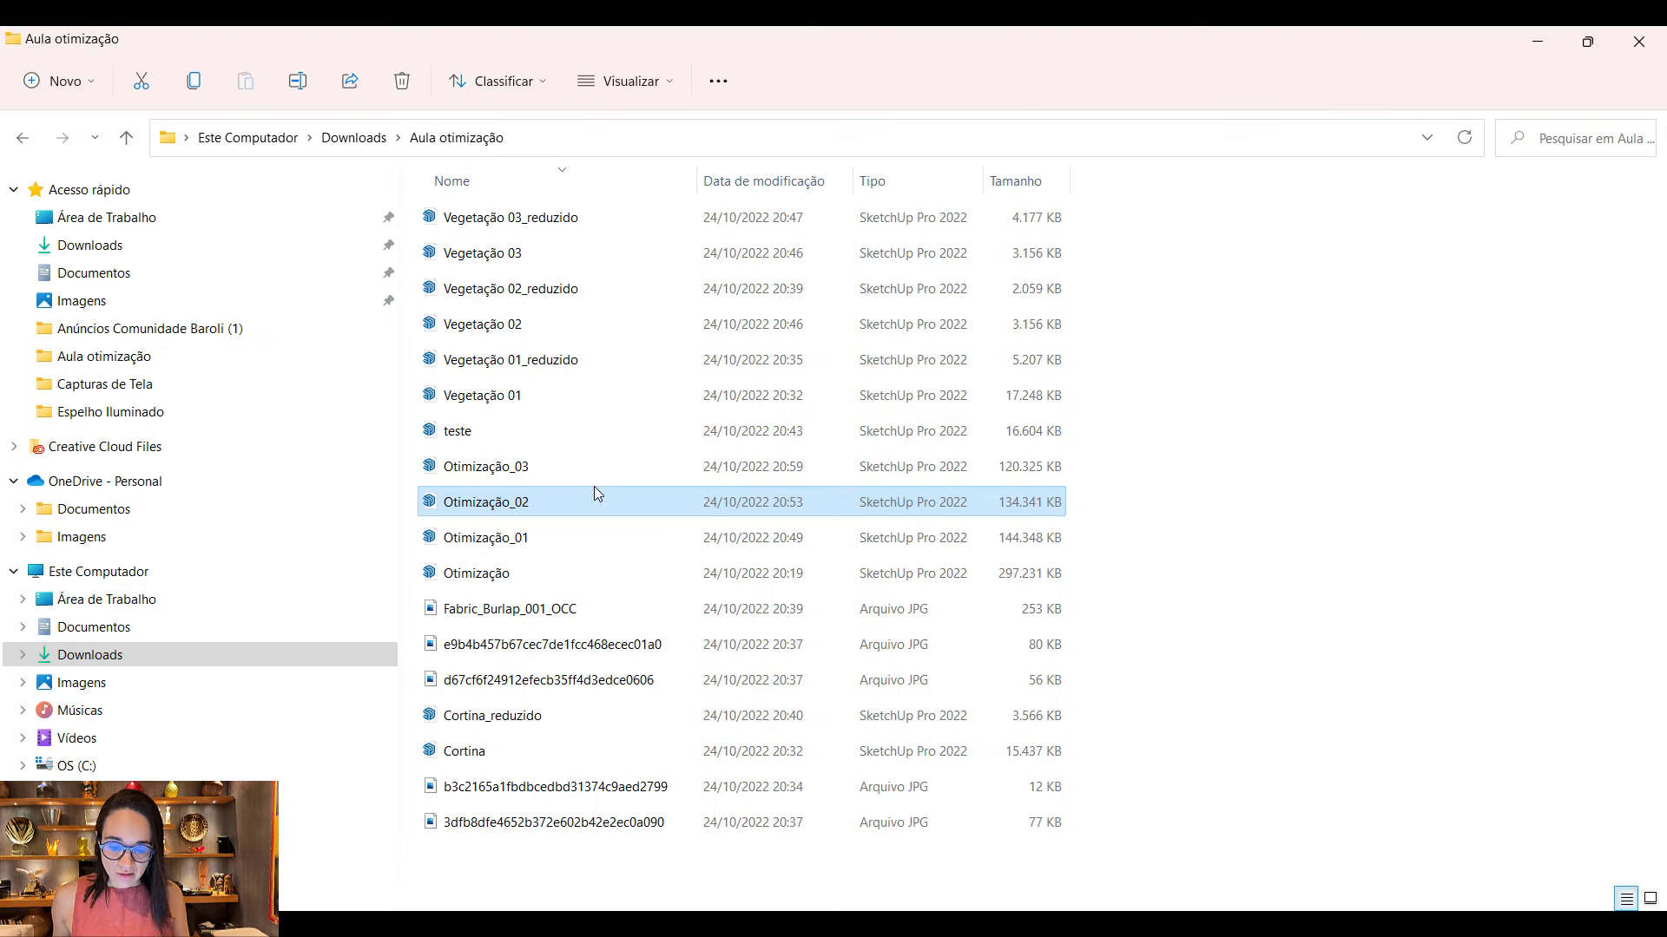
# Step: Compare the file size of Otimização_03 with Otimização_02 and the original Otimização in the Aula otimização folder
pyautogui.click(1009, 473)
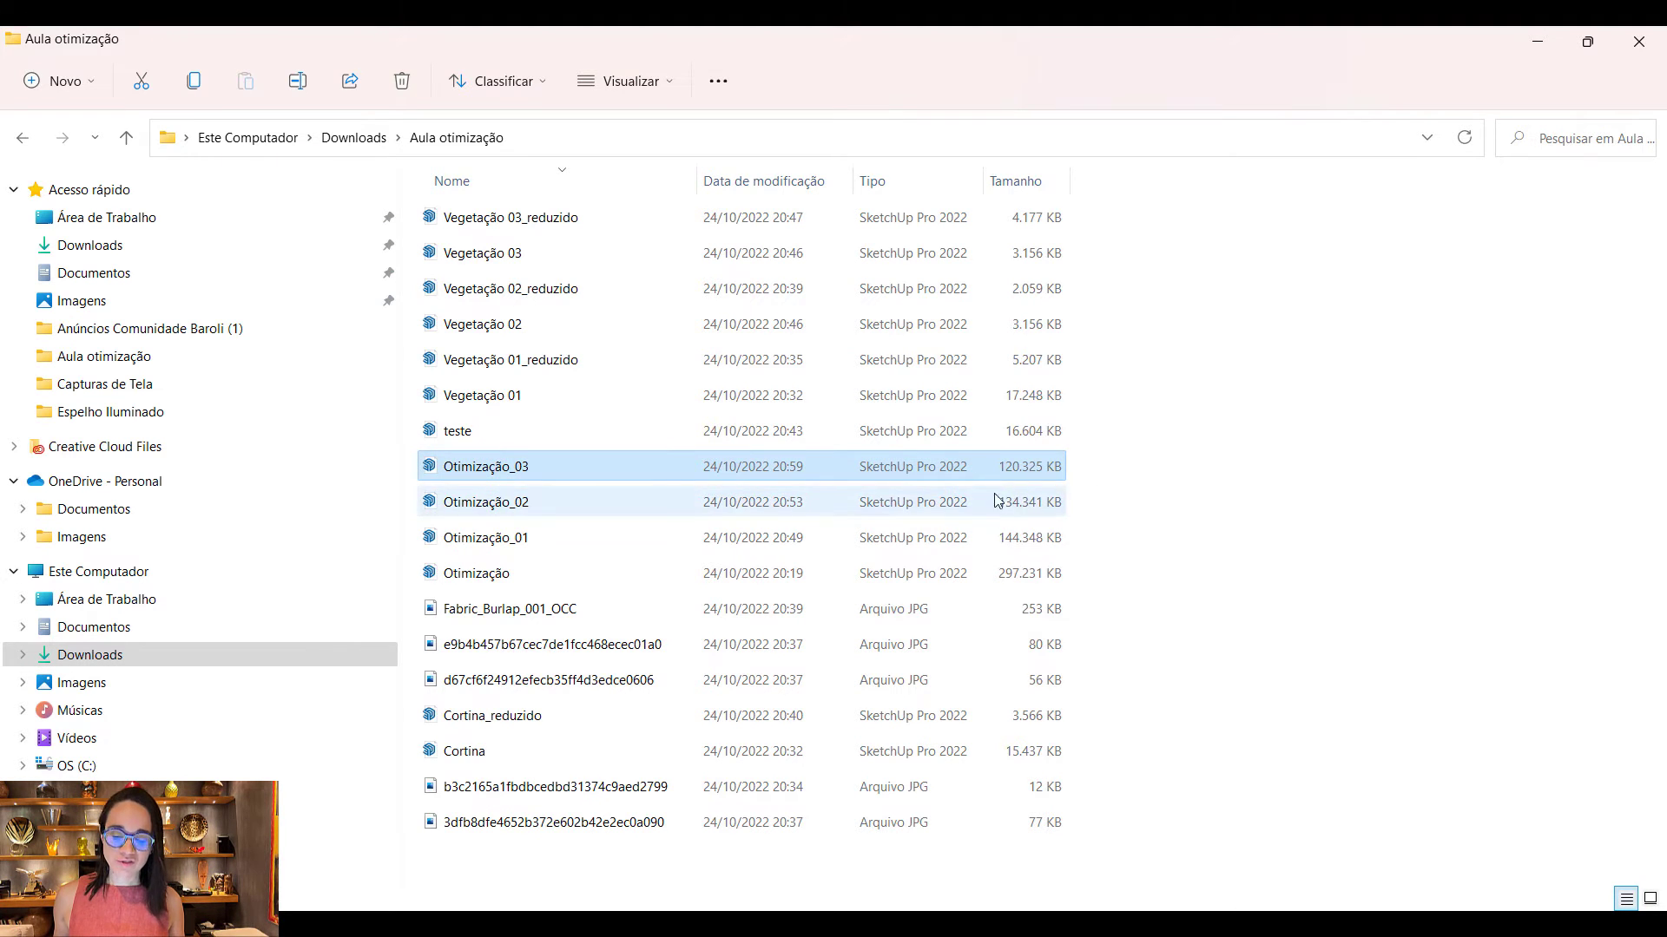
pyautogui.click(1016, 580)
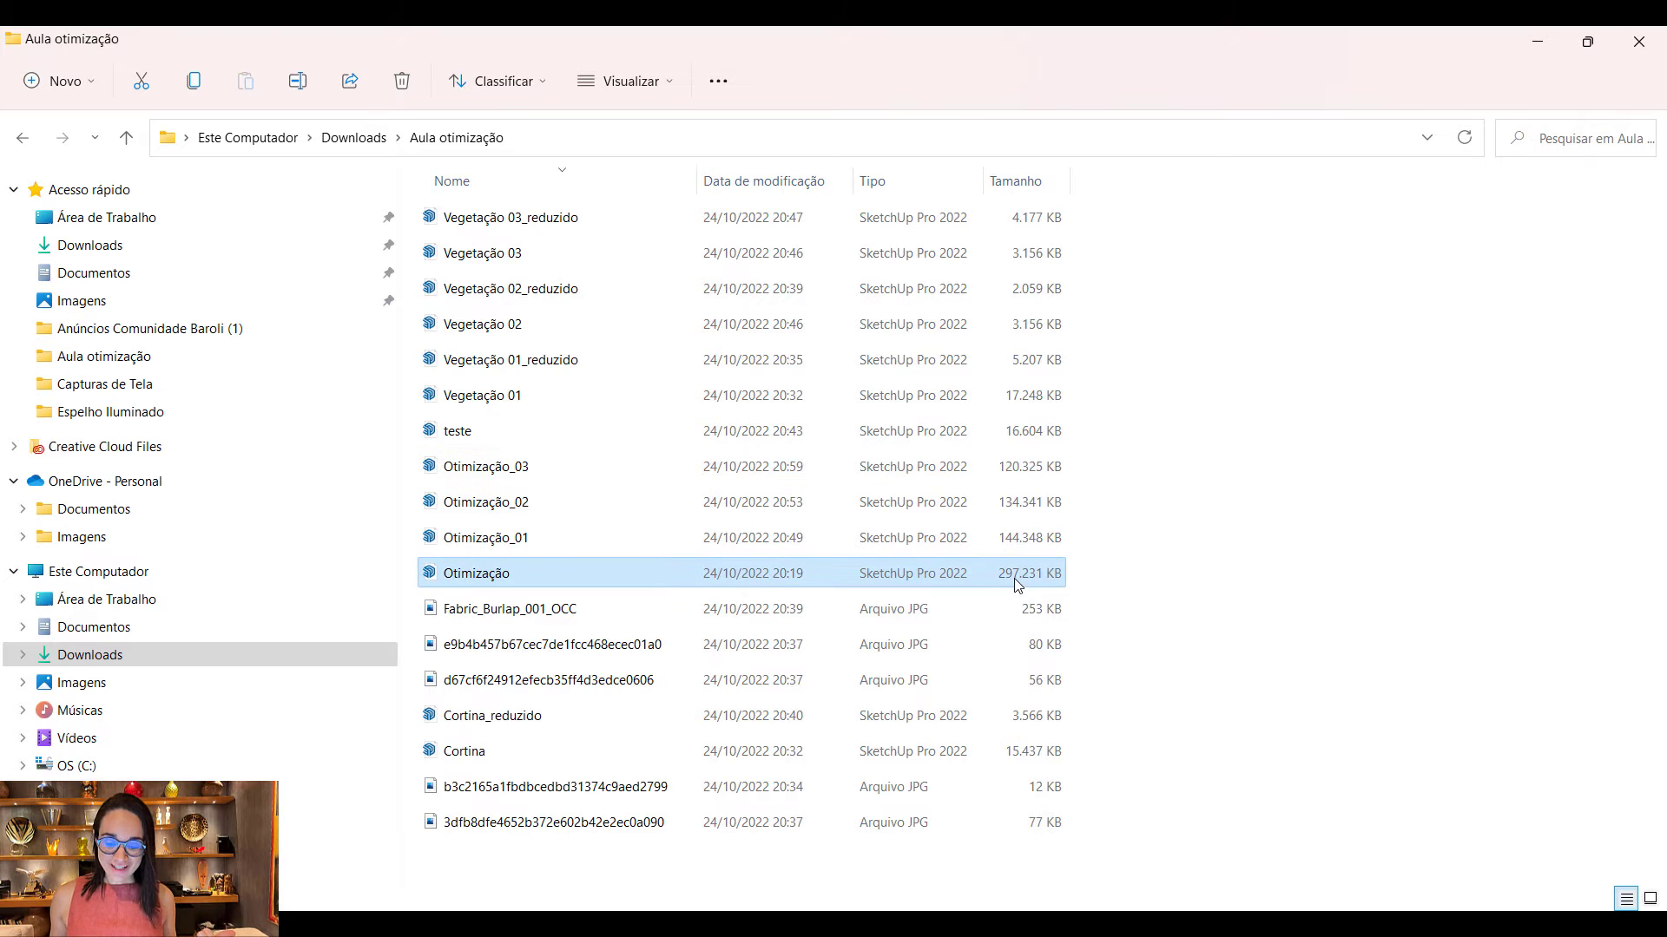
pyautogui.click(1017, 508)
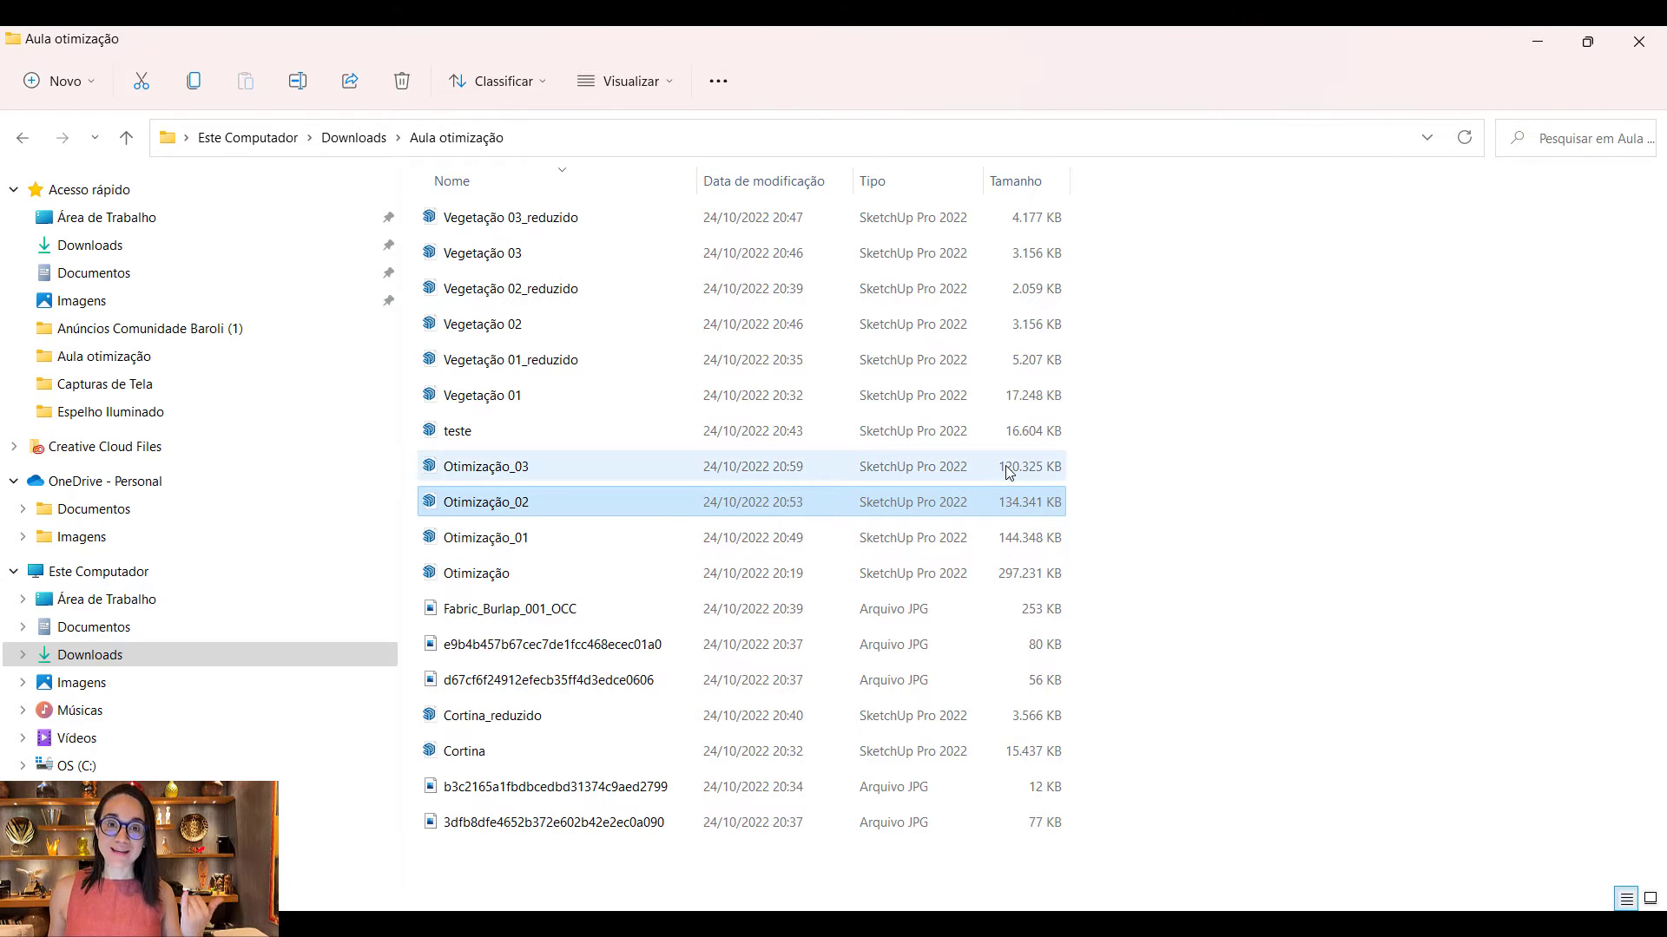
pyautogui.click(1009, 469)
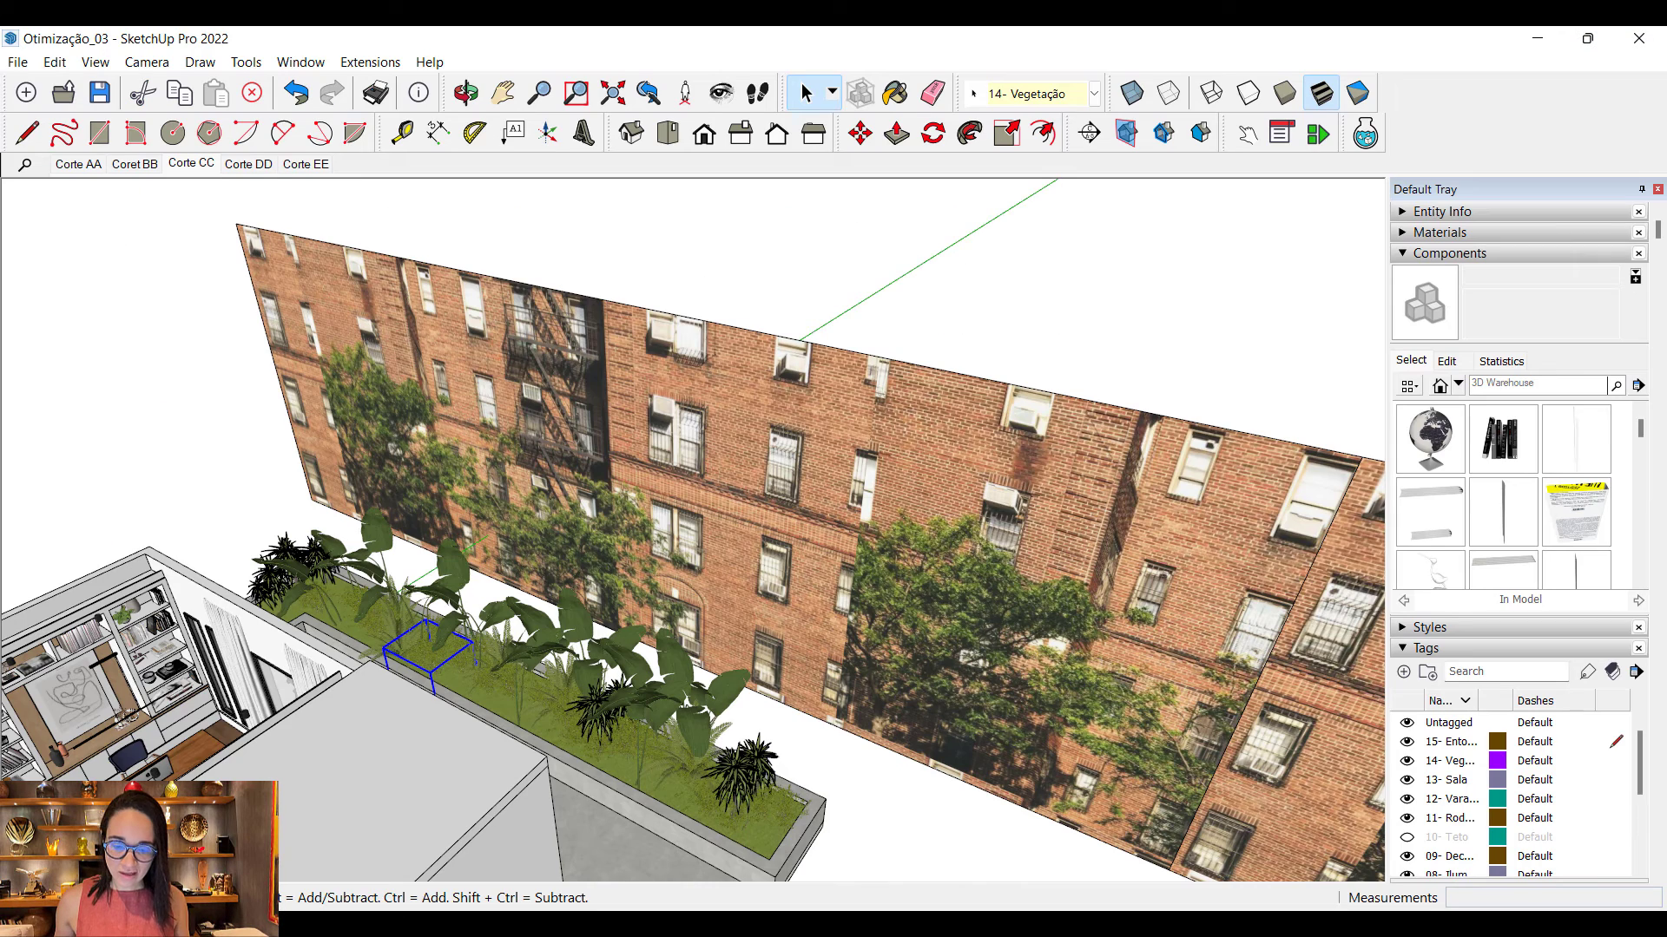
# Step: Examine the entire model's statistics in Model Info
pyautogui.click(313, 65)
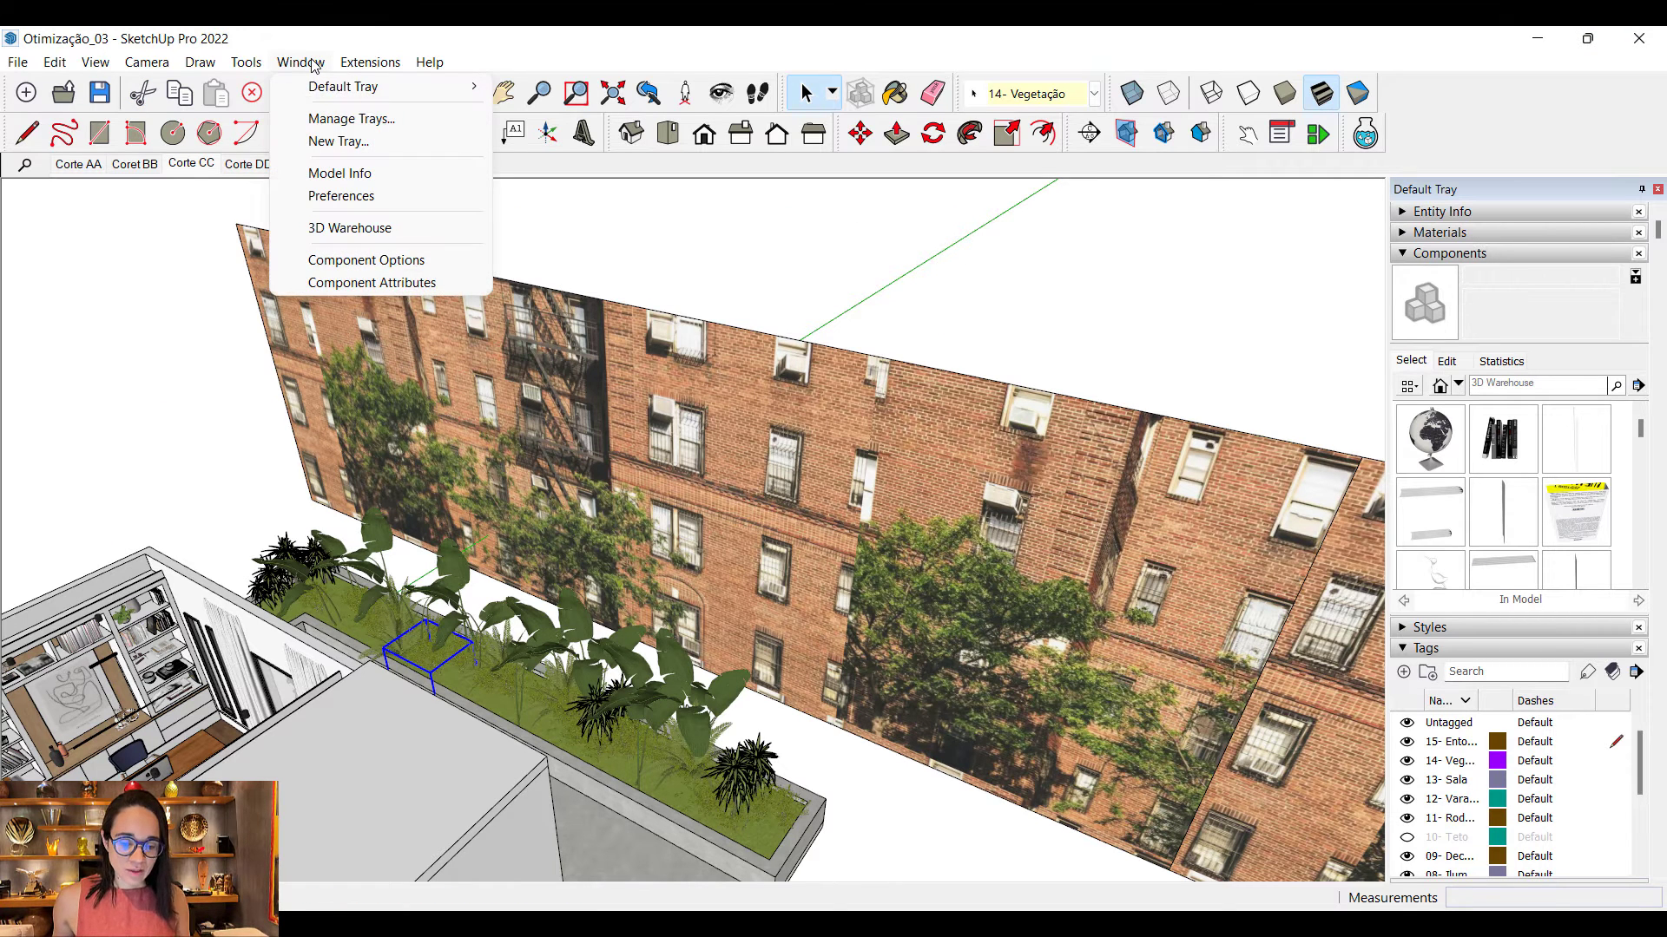
pyautogui.click(351, 176)
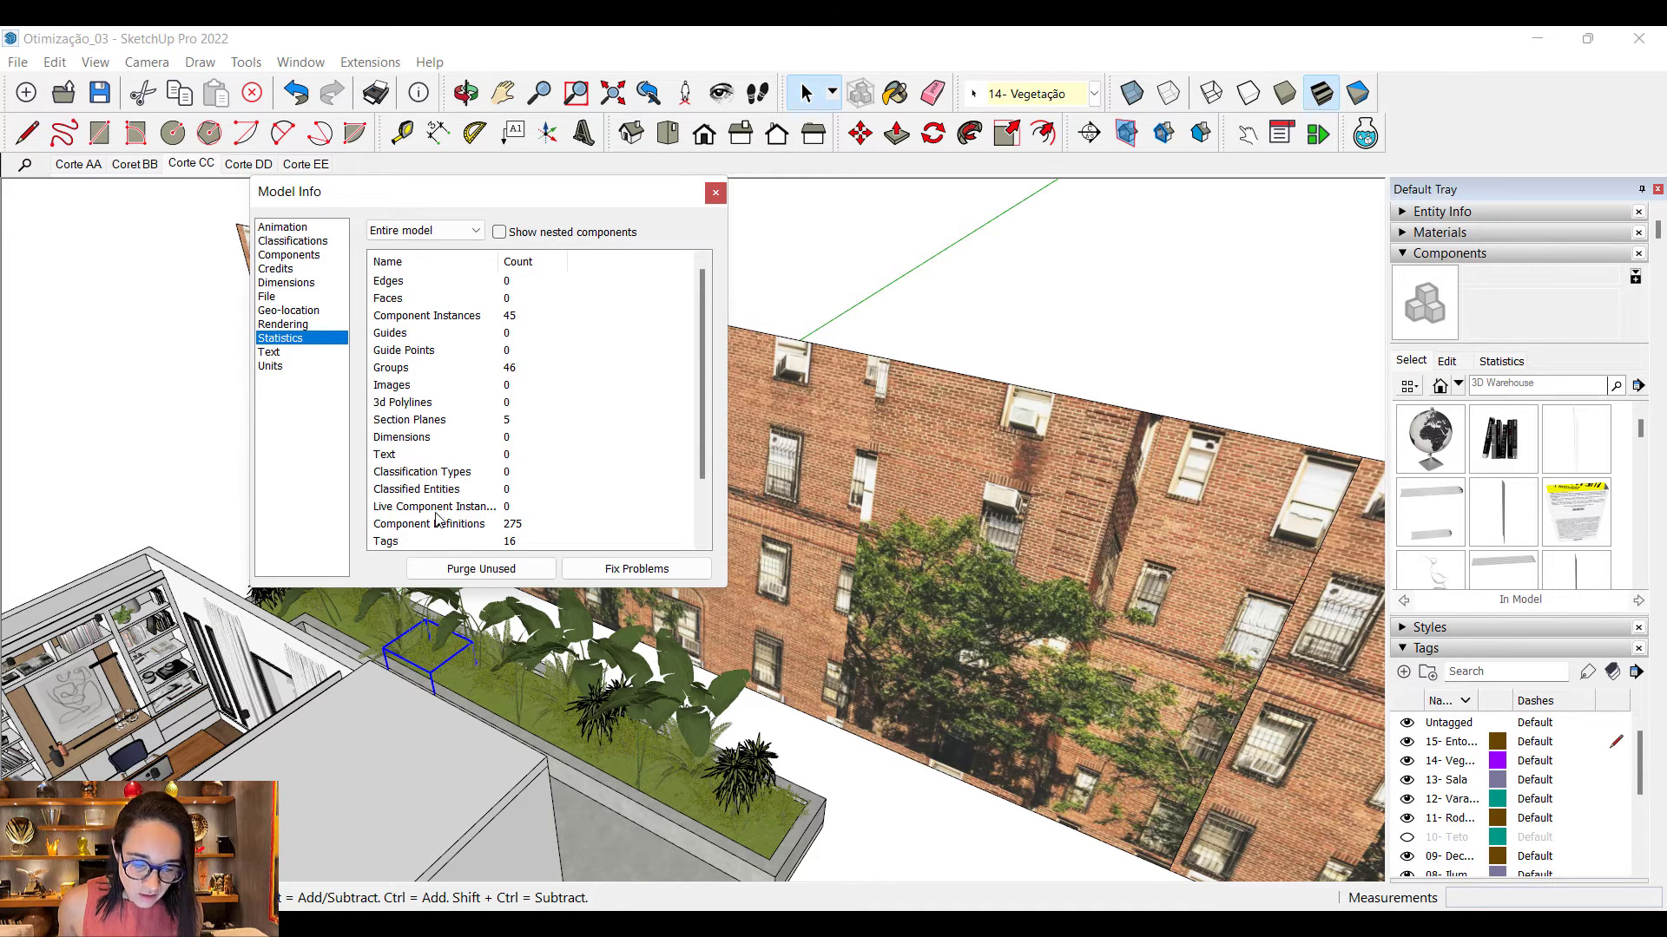
pyautogui.click(715, 192)
# Step: Save the model as Otimização_04 in the Aula otimização folder
pyautogui.click(20, 64)
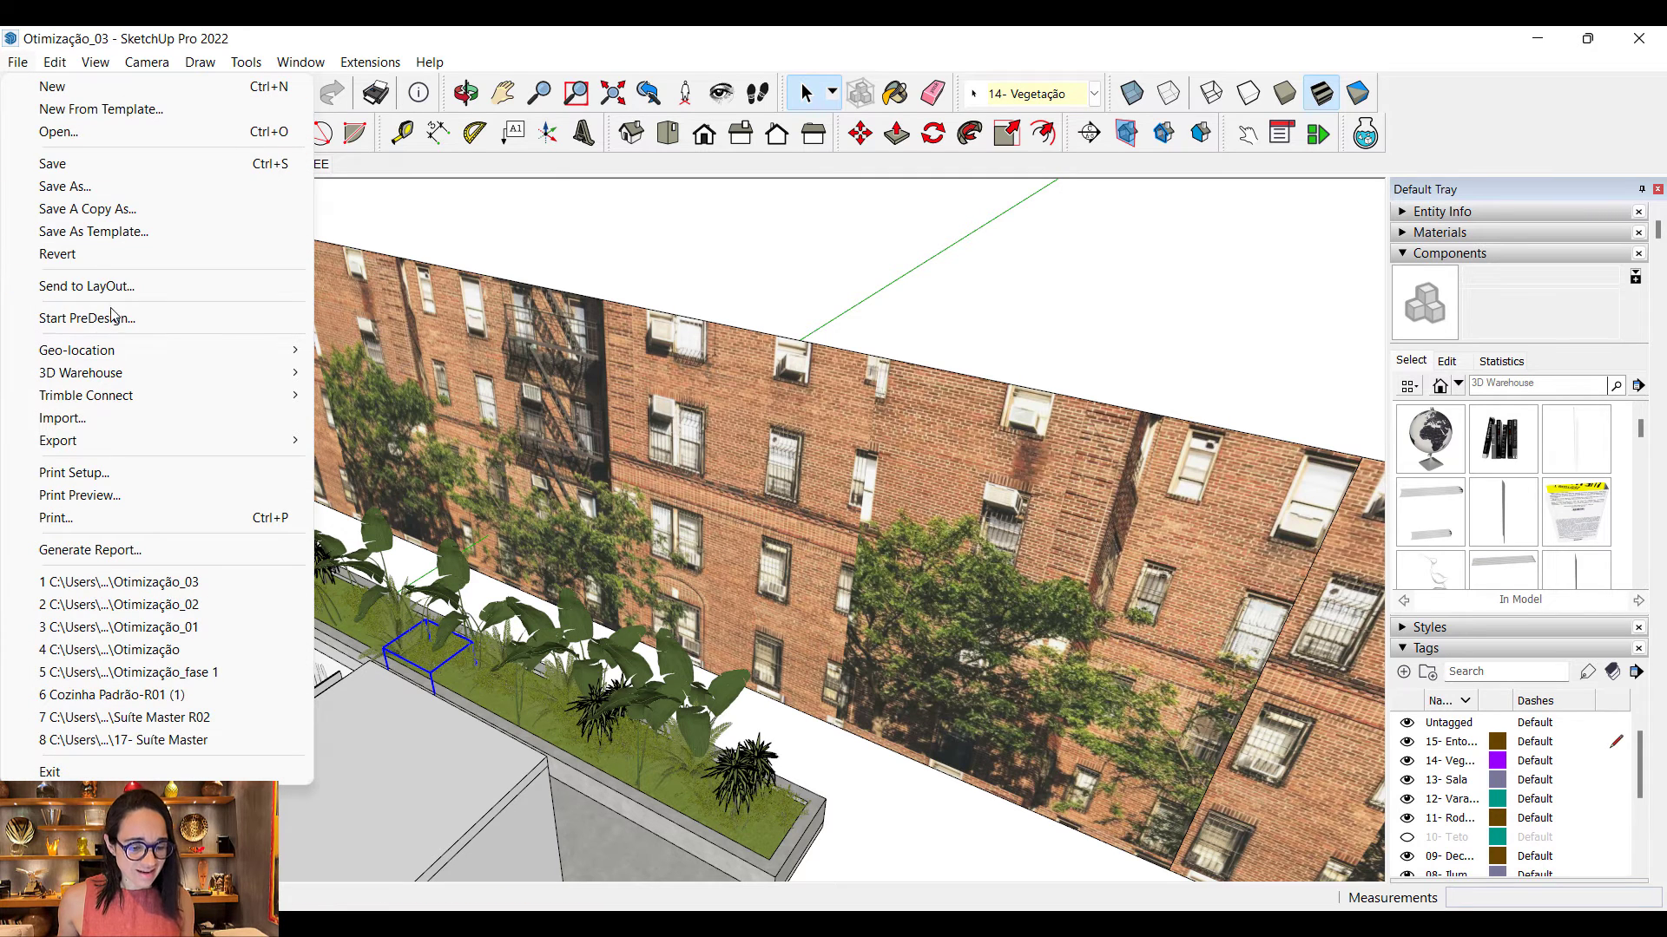
pyautogui.click(79, 187)
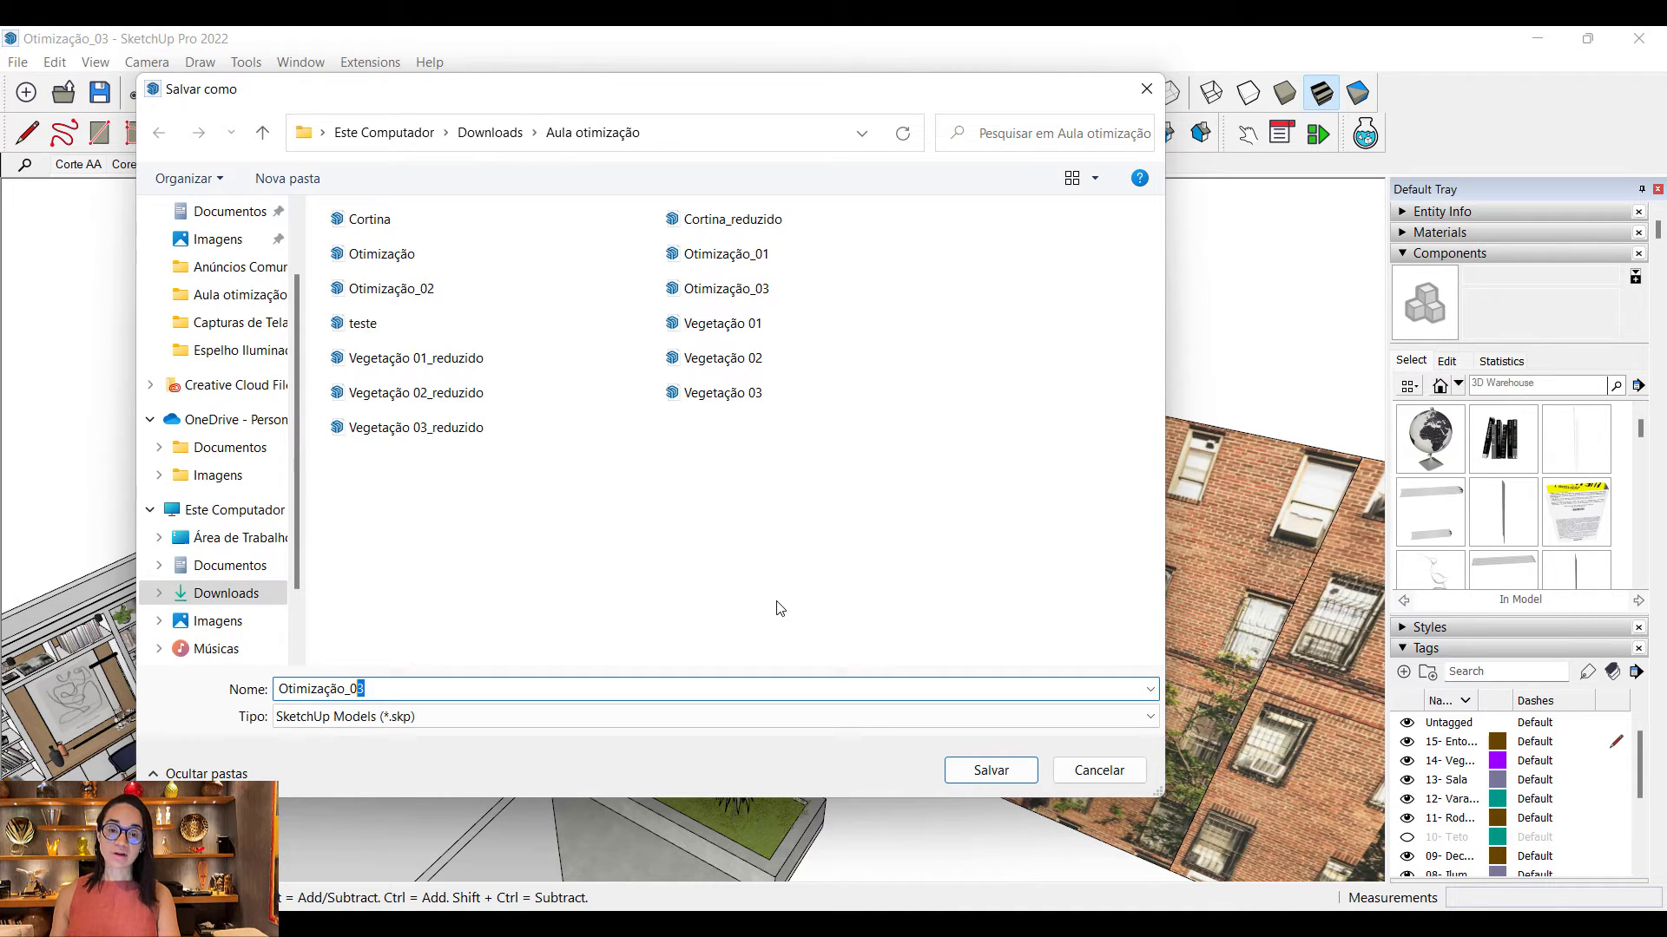
pyautogui.click(627, 440)
pyautogui.click(376, 691)
pyautogui.press('BackSpace')
pyautogui.write('4')
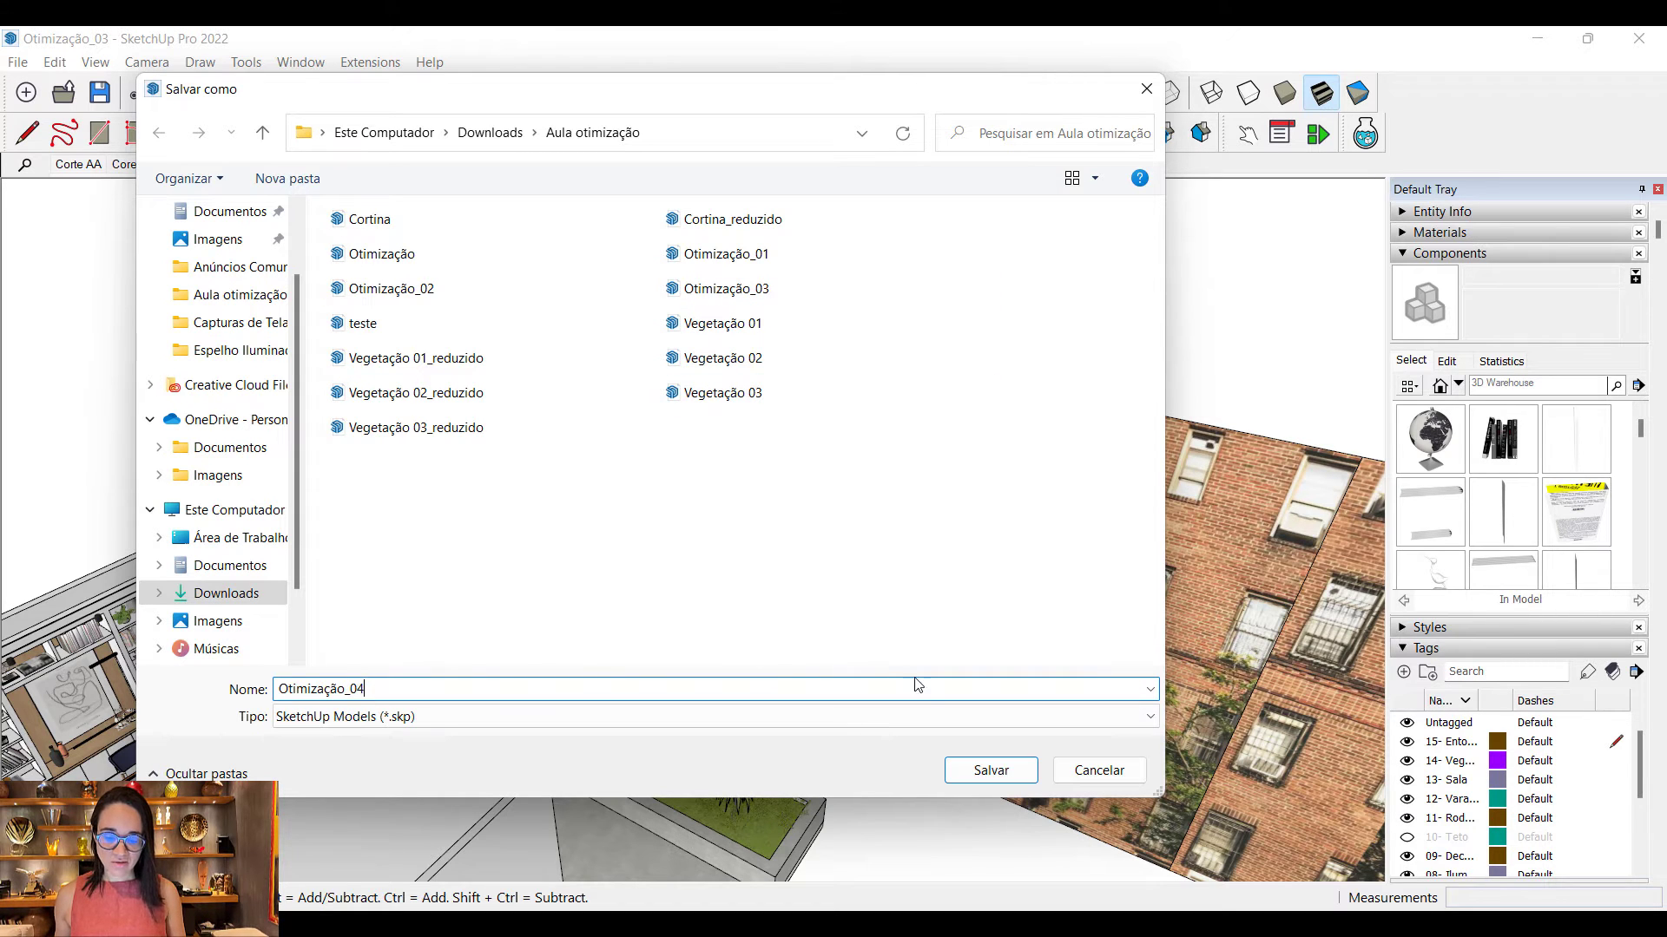
pyautogui.click(992, 769)
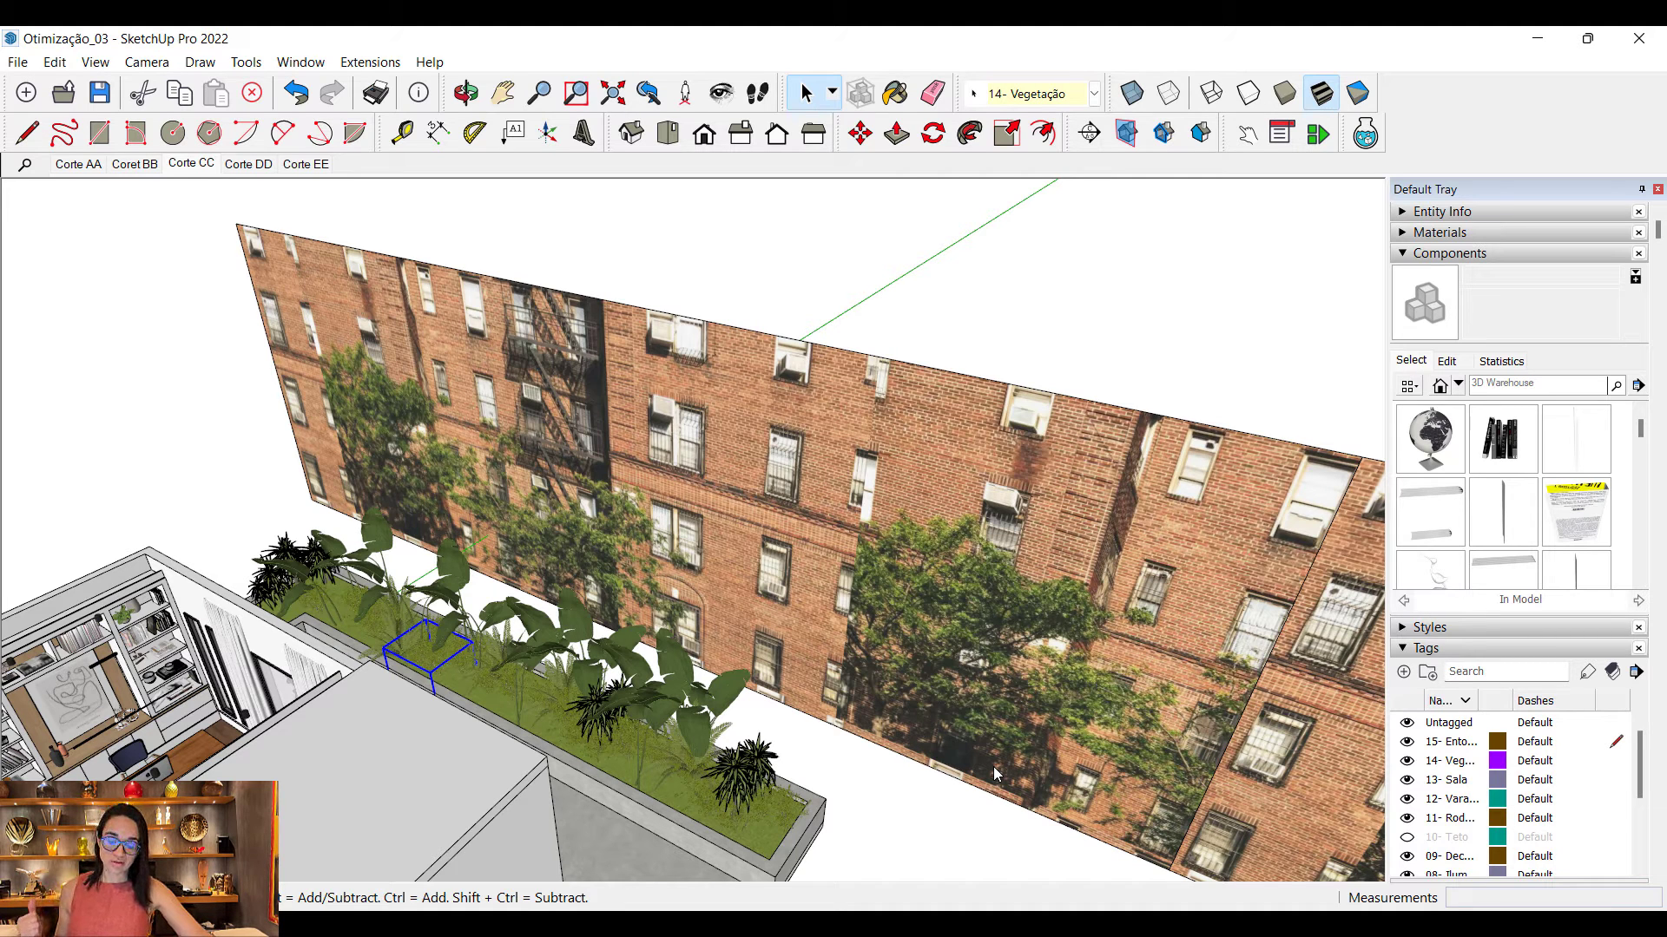
# Step: Switch to the Aula otimização folder and compare the file size of Otimização_04 with Otimização_03
pyautogui.hotkey('alt', 'Tab')
pyautogui.click(865, 462)
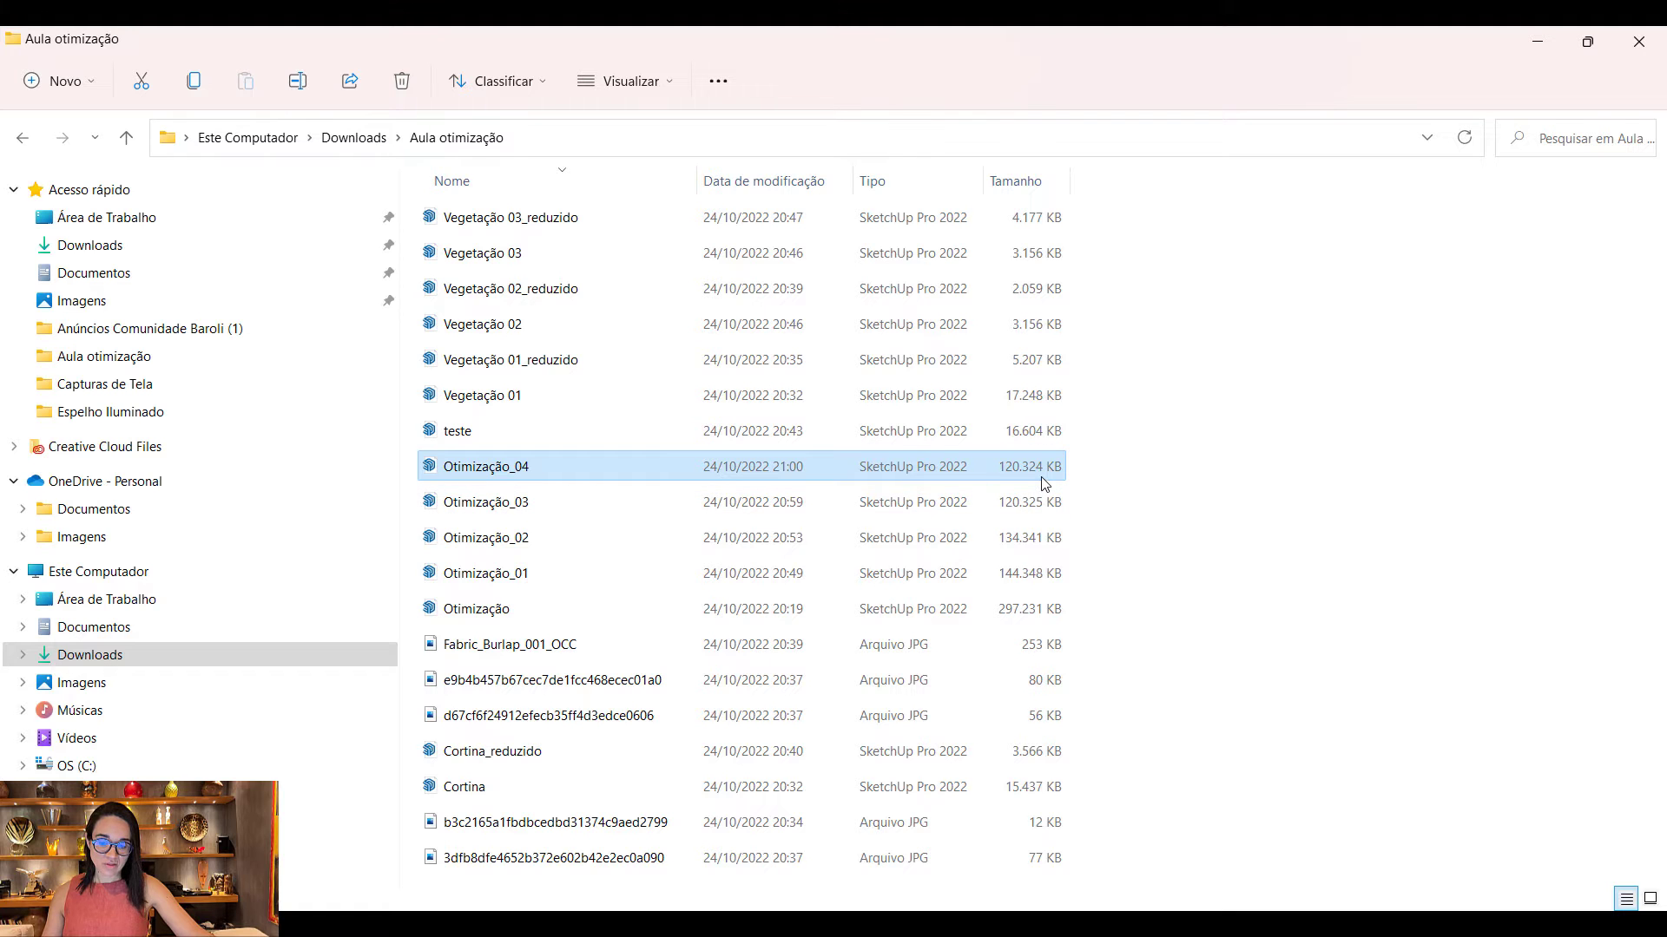
pyautogui.moveTo(1159, 925)
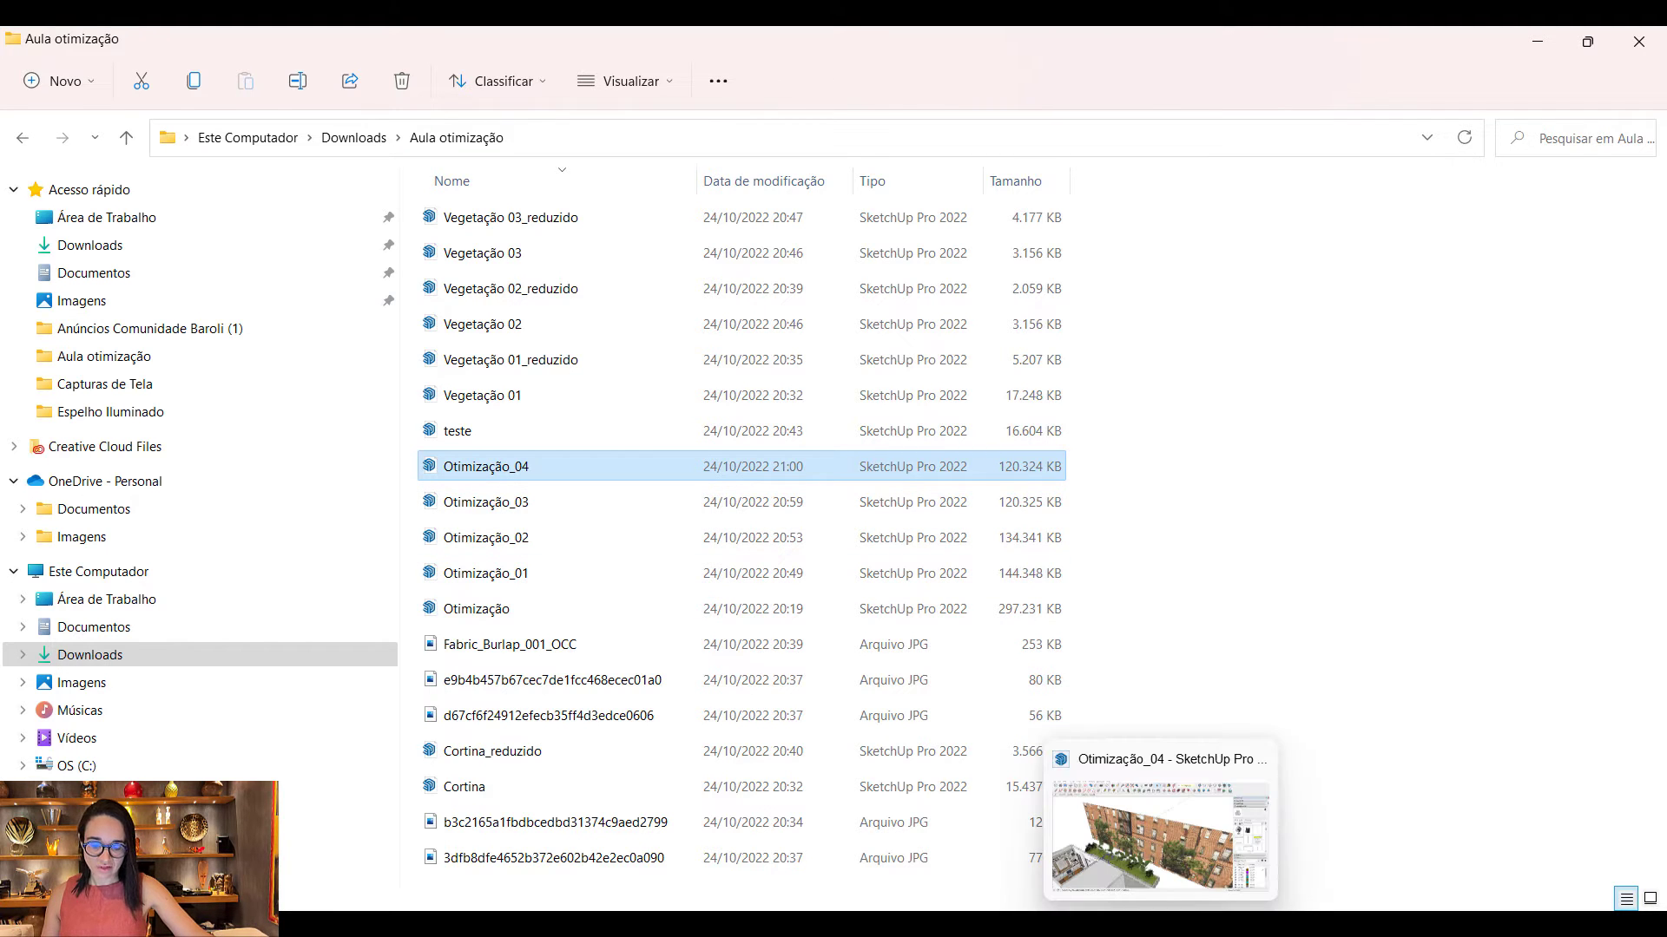
# Step: Return to the Otimização_04 model in SketchUp and temporarily hide the 14- Vegetação tag to view the planter without plants
pyautogui.click(1146, 821)
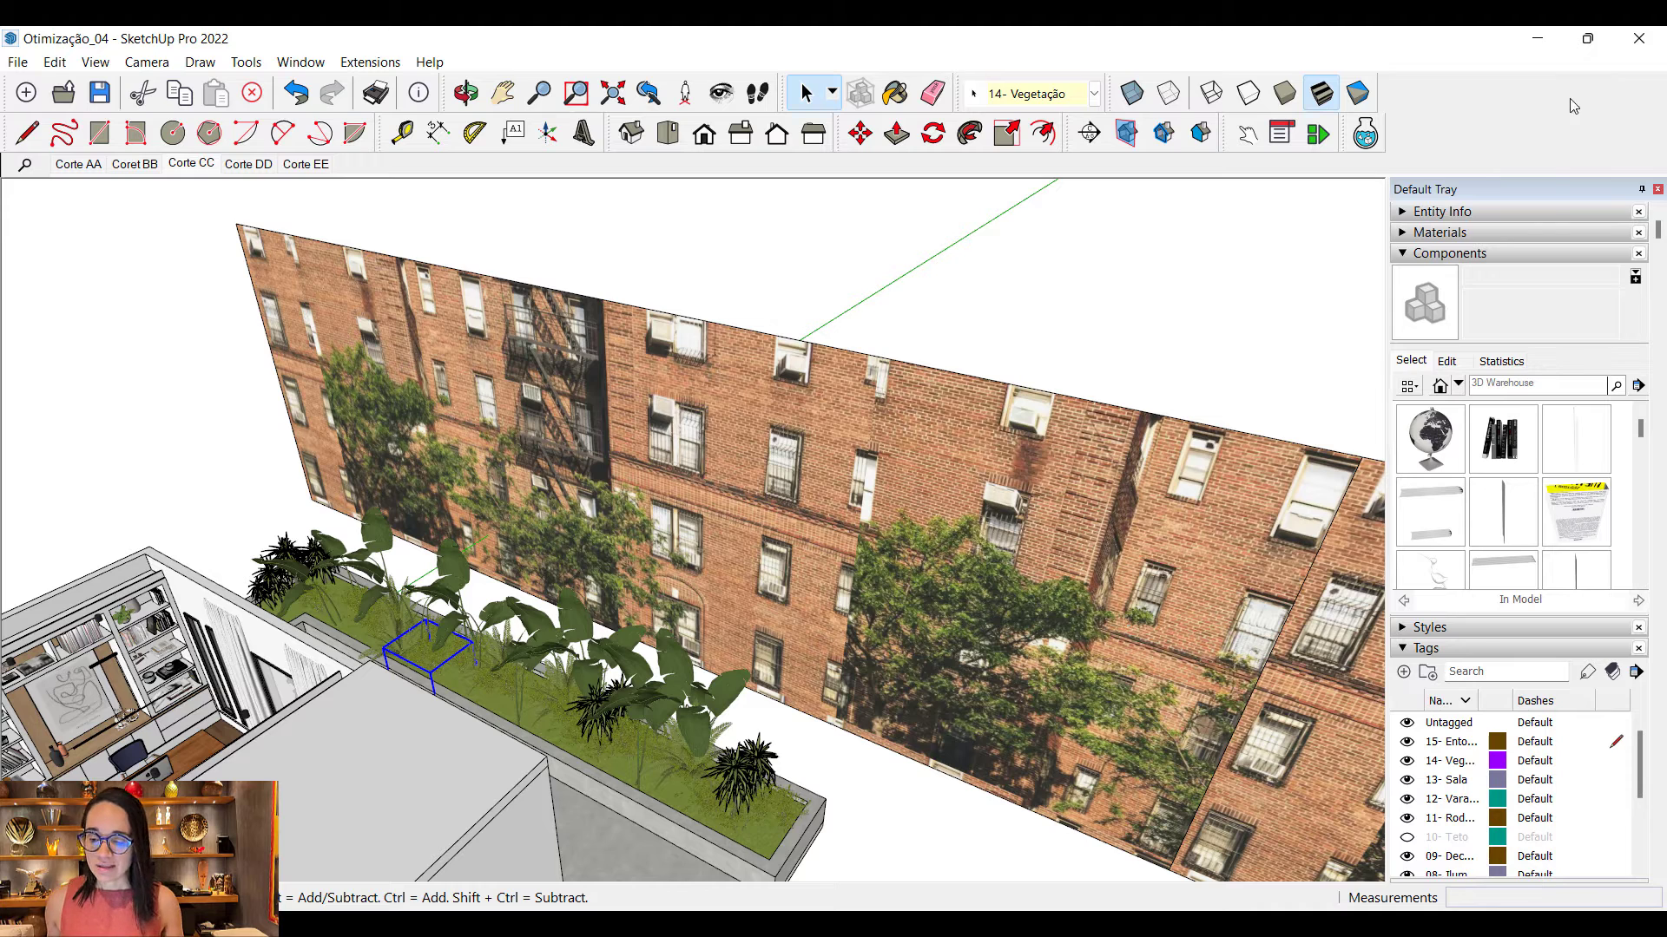
pyautogui.click(1501, 253)
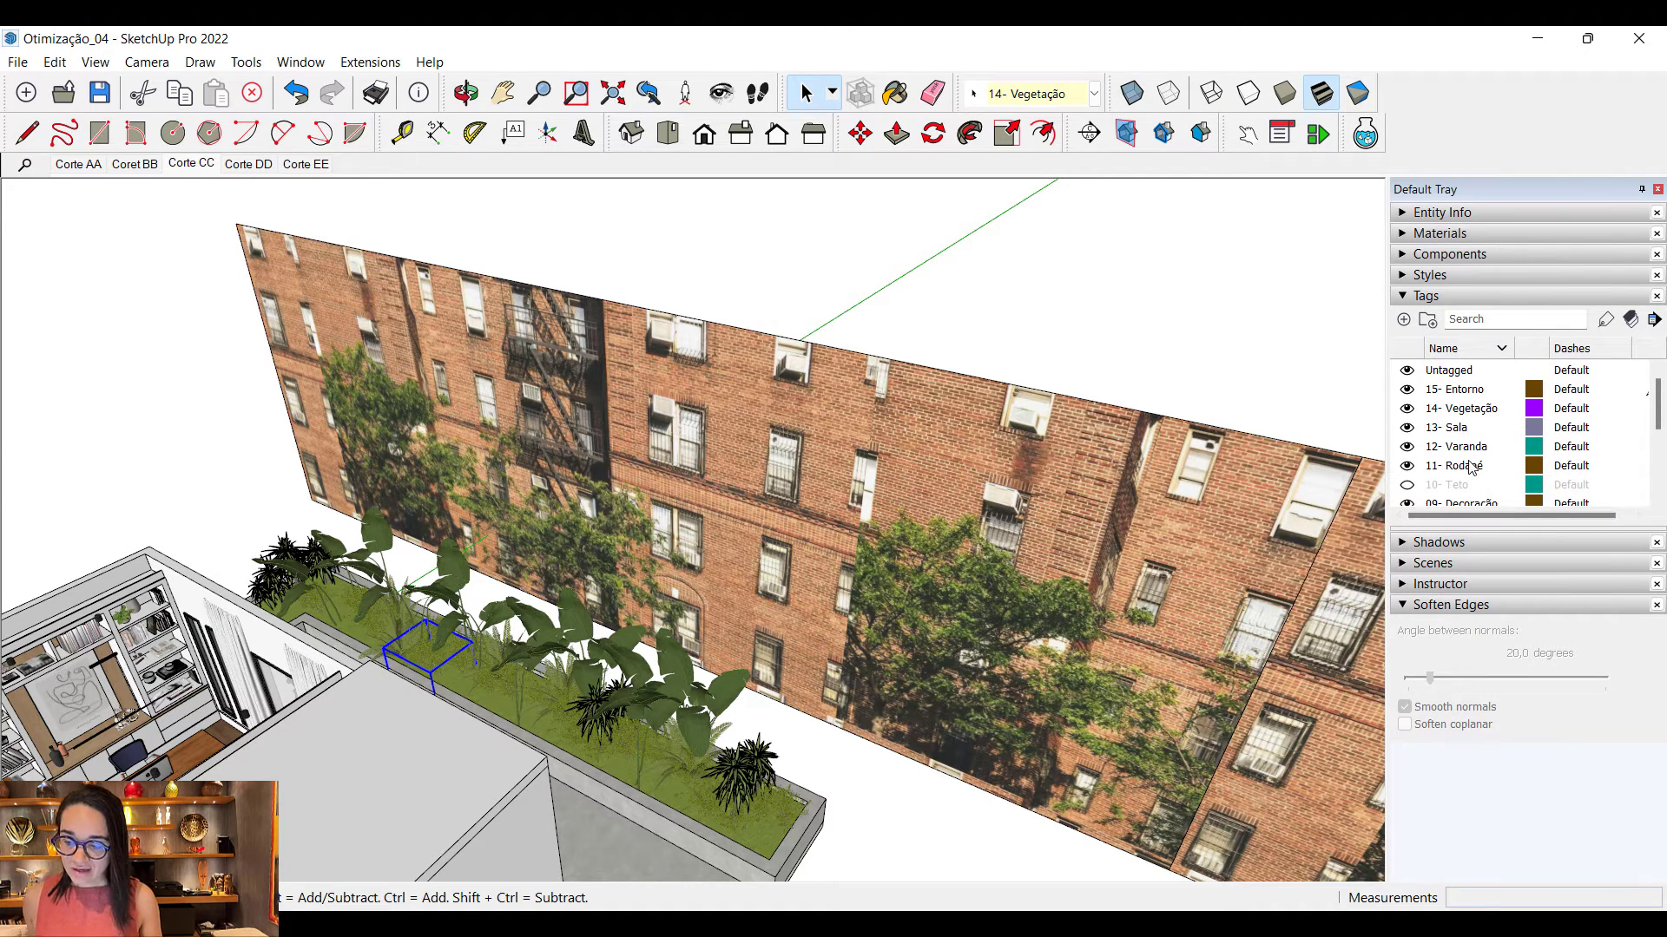
pyautogui.click(1407, 409)
pyautogui.moveTo(999, 424); pyautogui.dragTo(851, 677, button='middle')
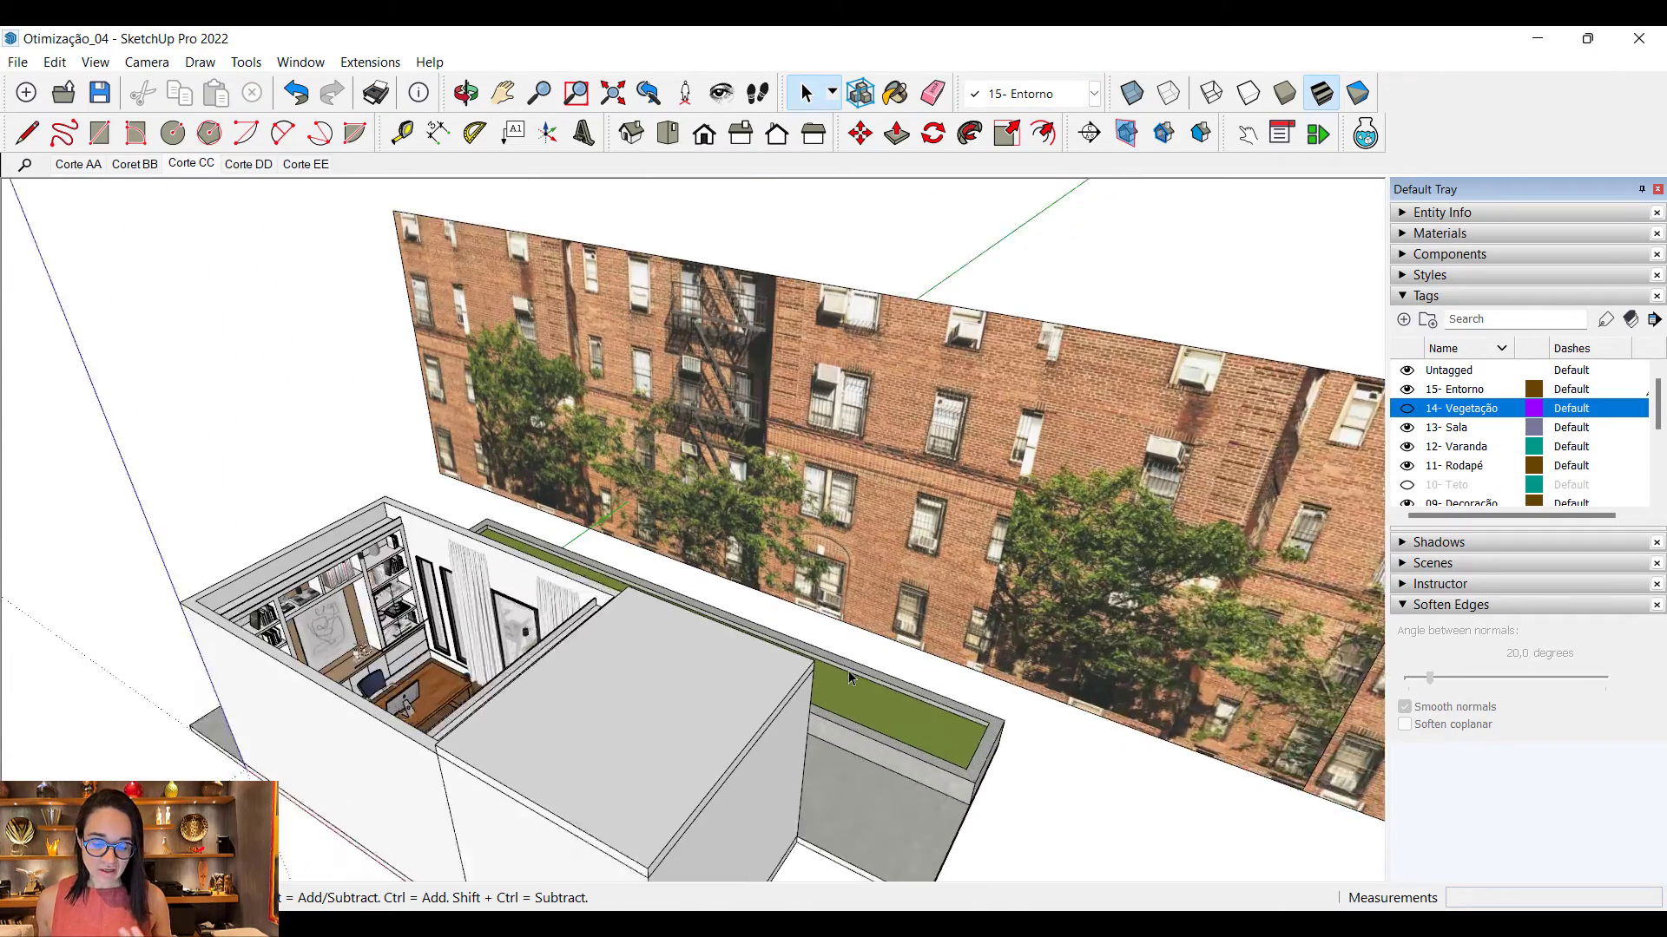
pyautogui.scroll(3, 851, 677)
pyautogui.click(1407, 409)
# Step: Move the fern near the planter's end out to the empty area beyond the terrace
pyautogui.moveTo(999, 620); pyautogui.dragTo(707, 715, button='middle')
pyautogui.scroll(-3, 707, 715)
pyautogui.scroll(5, 896, 707)
pyautogui.click(740, 617)
pyautogui.scroll(-2, 740, 618)
pyautogui.scroll(-2, 740, 620)
pyautogui.press('m')
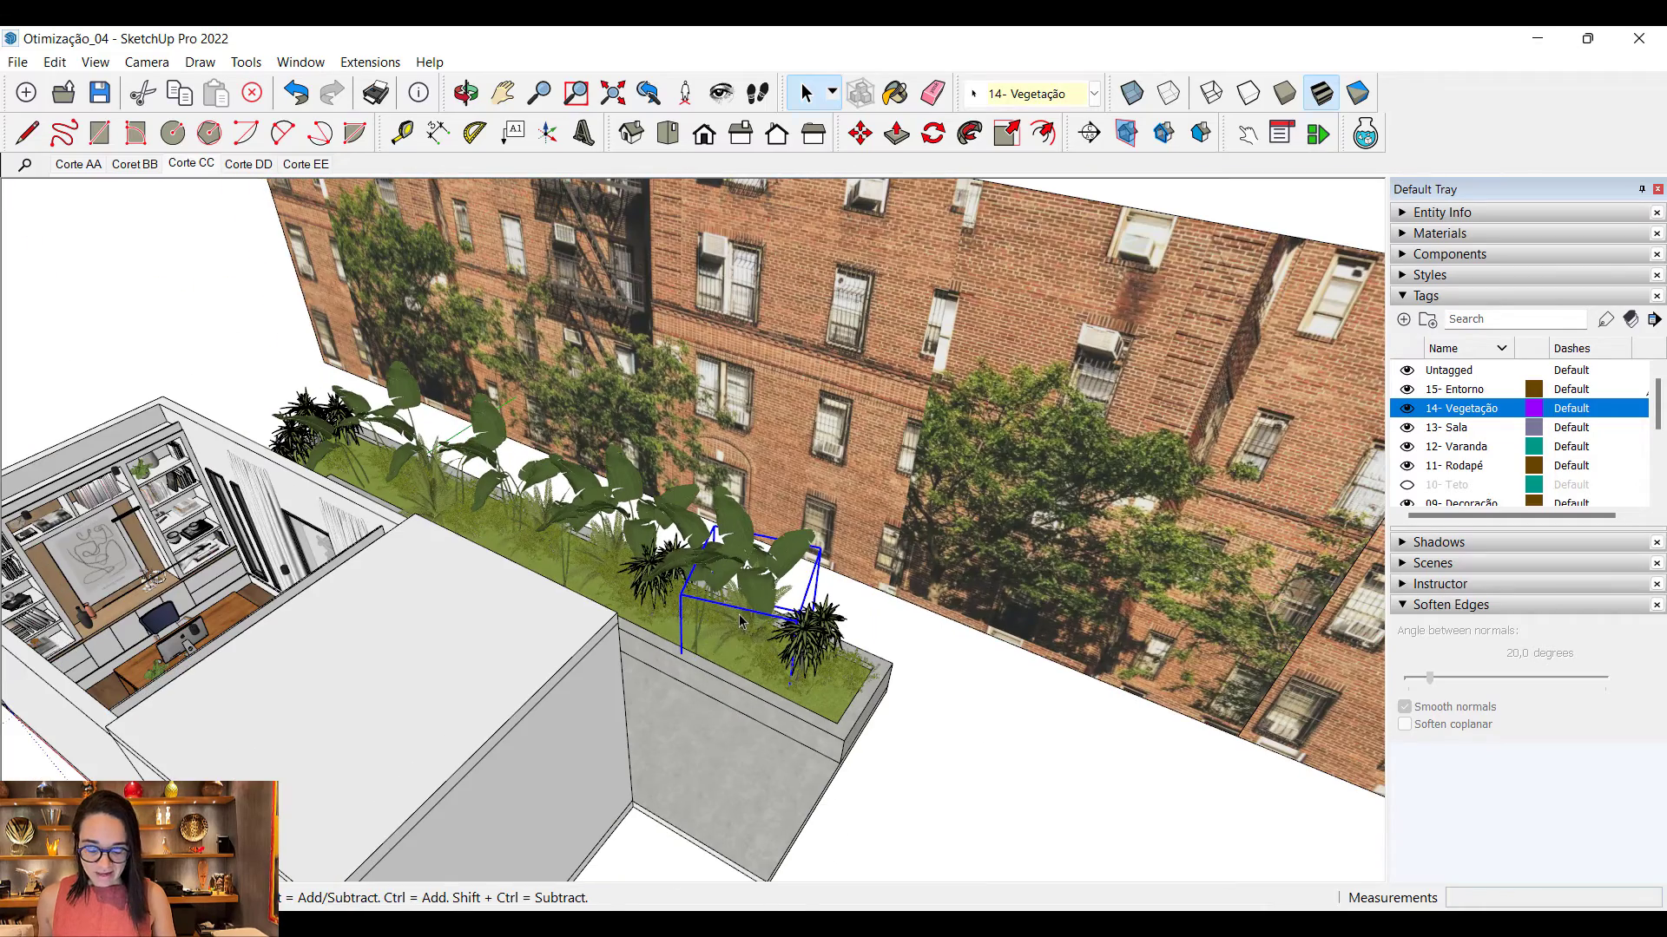
pyautogui.click(747, 620)
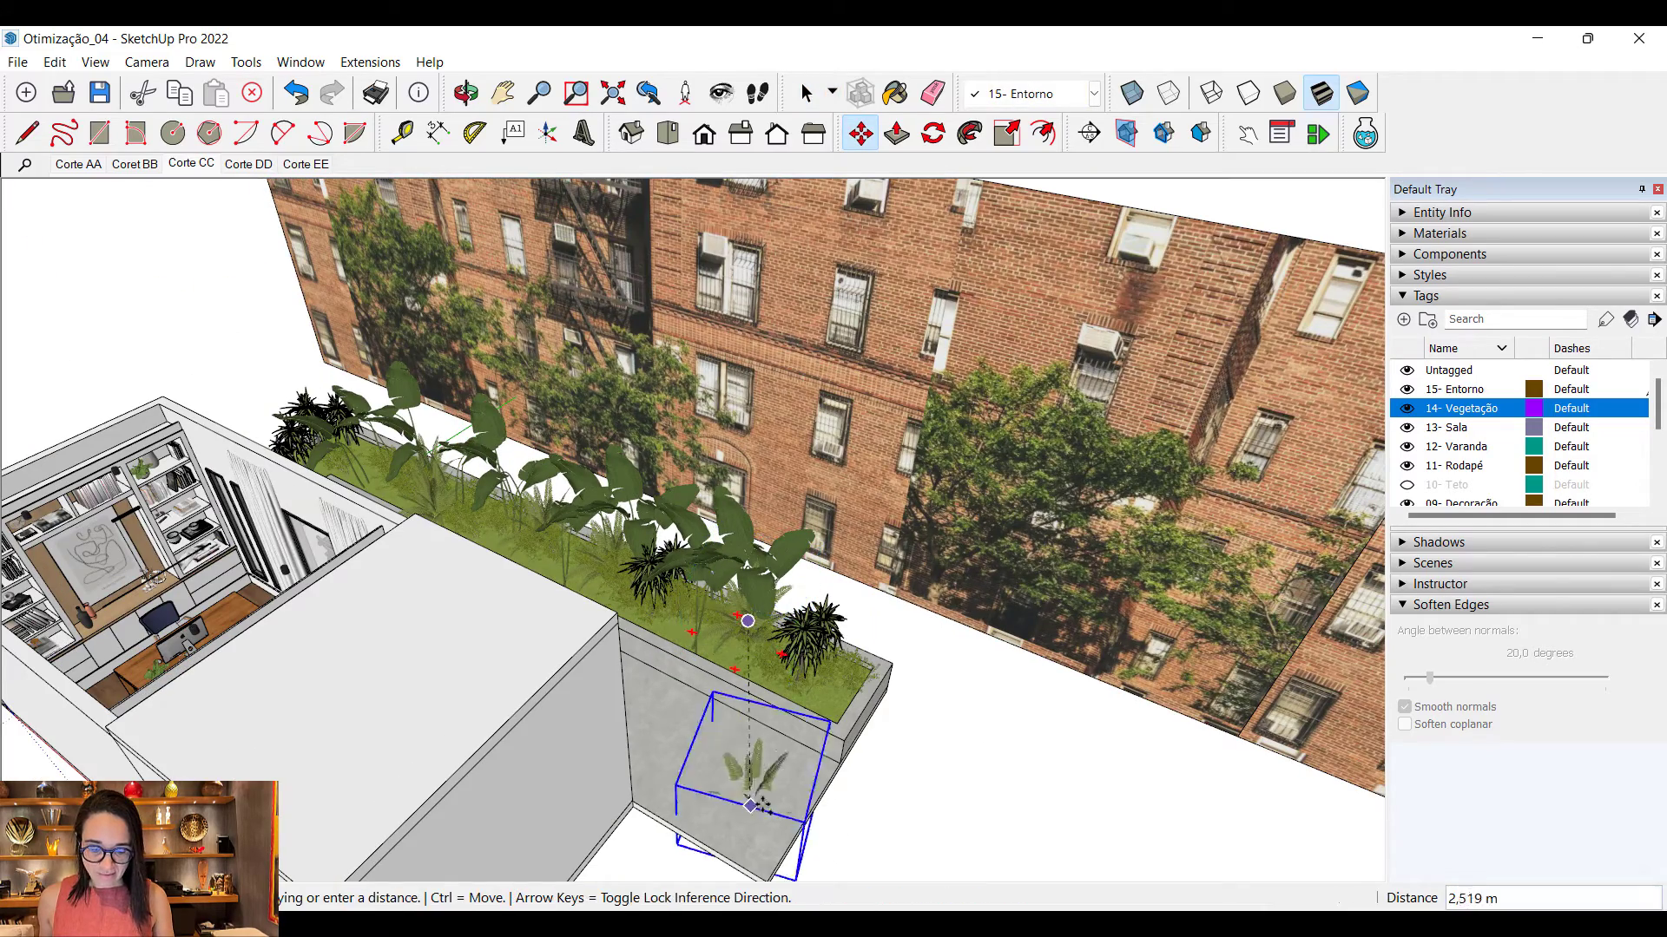
pyautogui.click(1033, 786)
pyautogui.press('space')
pyautogui.scroll(3, 1044, 820)
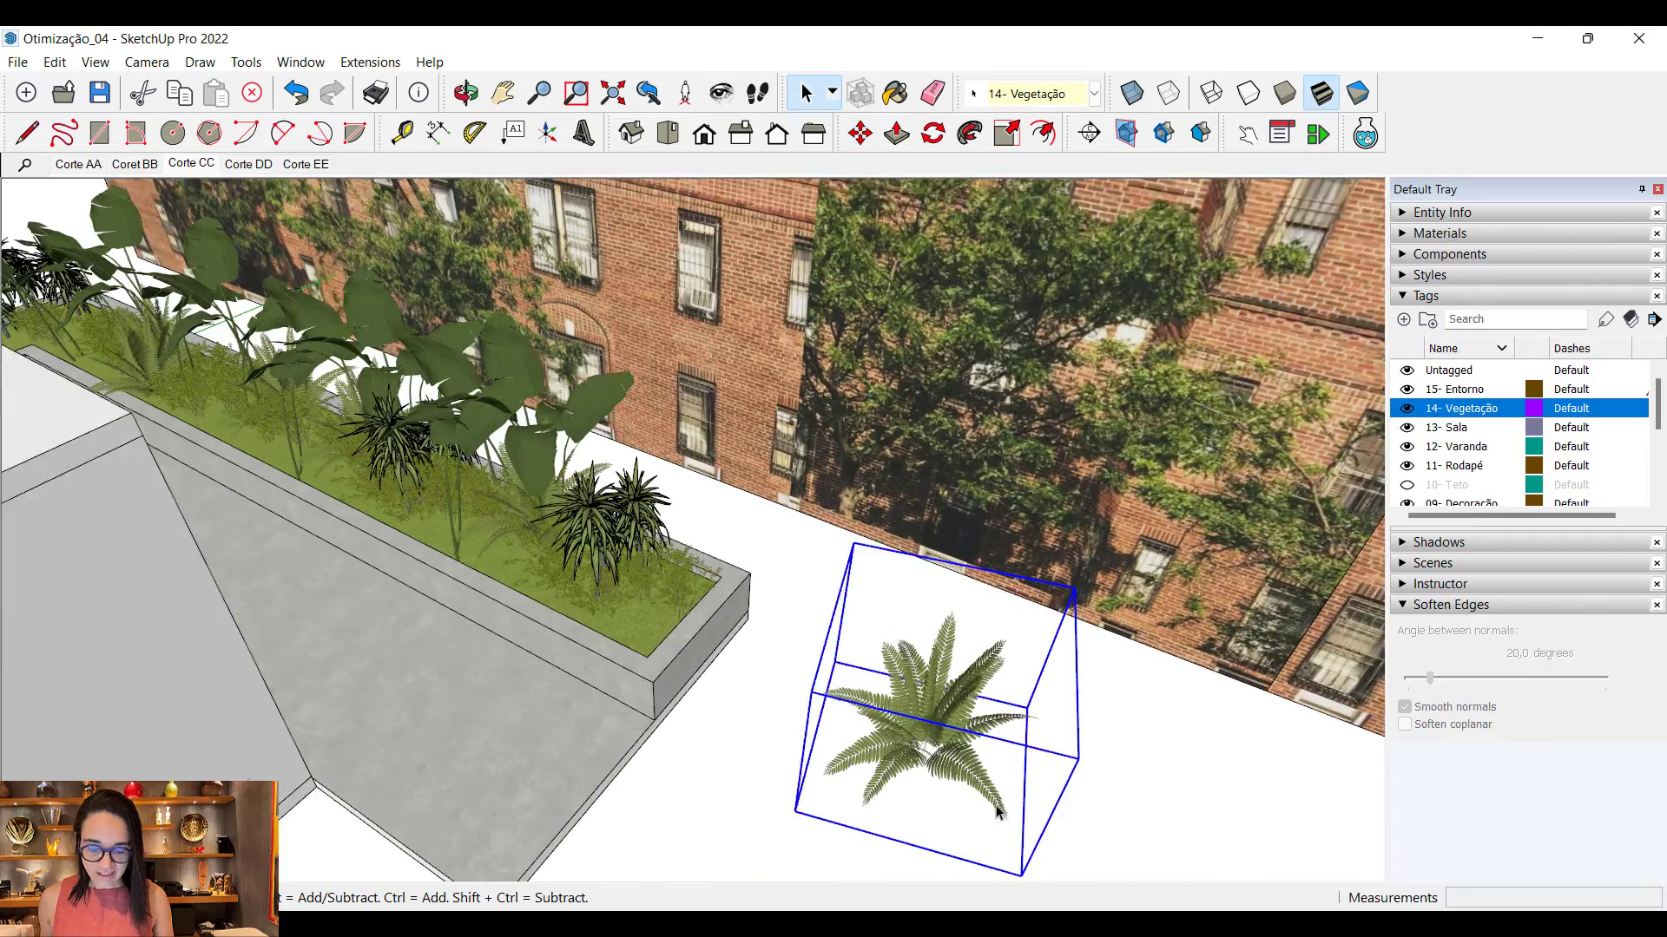
# Step: Rotate the fern about 9.8 degrees around the lower corner of its bounding box
pyautogui.scroll(-2, 999, 815)
pyautogui.scroll(2, 557, 496)
pyautogui.press('r')
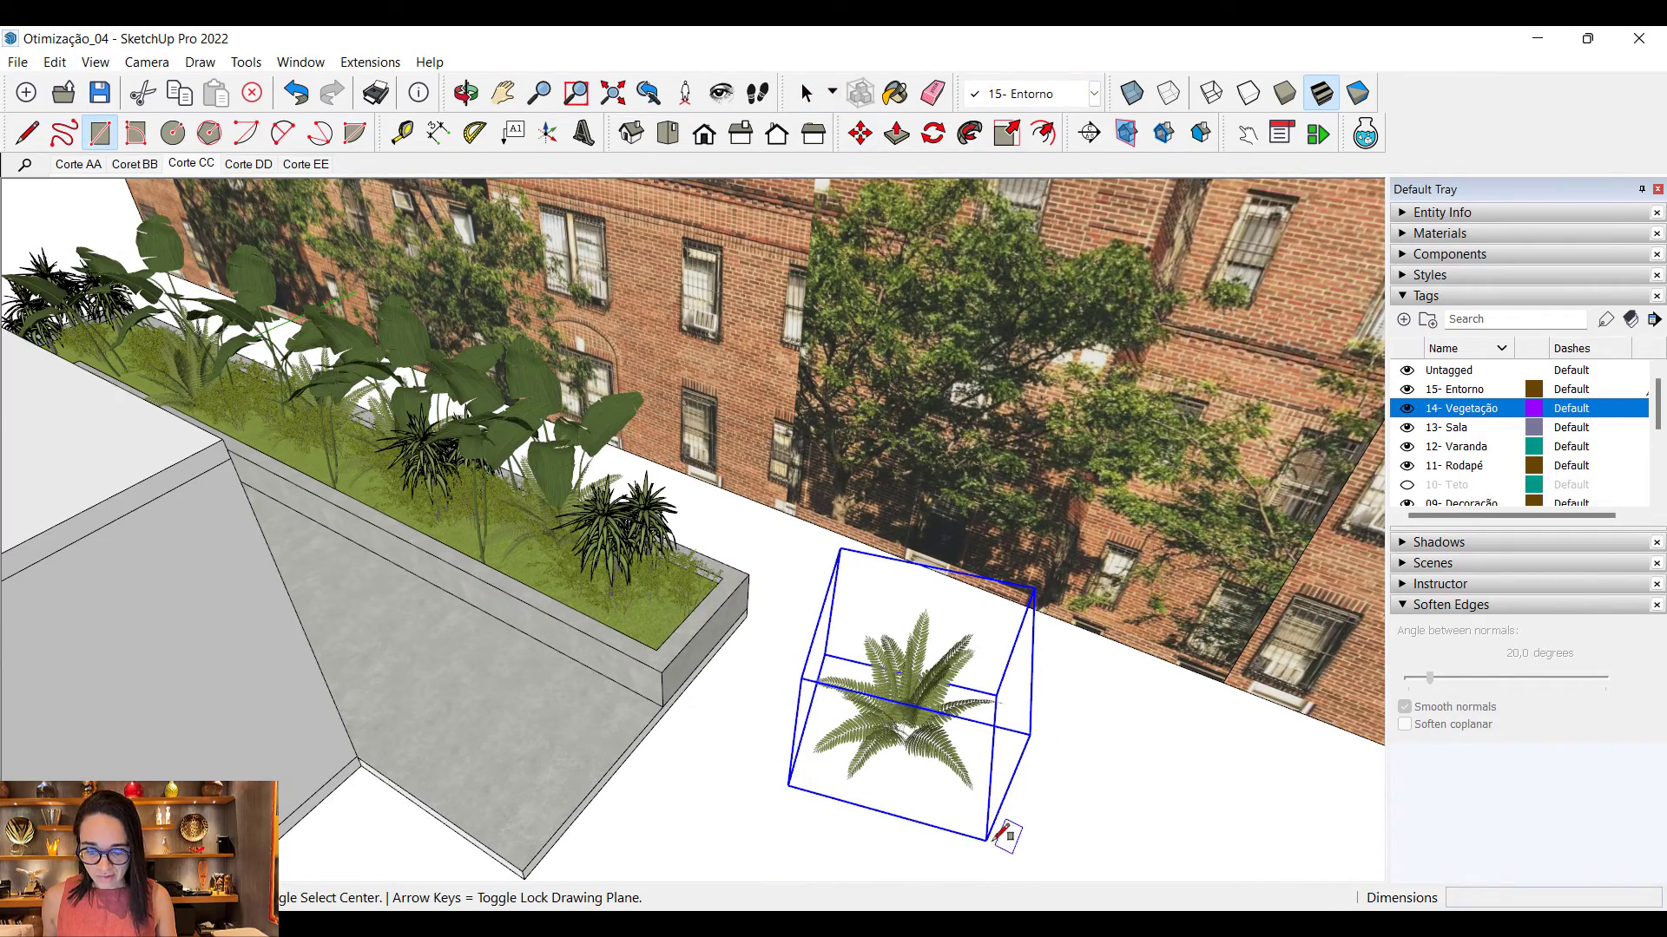
pyautogui.moveTo(998, 834); pyautogui.dragTo(826, 811, button='middle')
pyautogui.press('space')
pyautogui.scroll(2, 920, 708)
pyautogui.press('q')
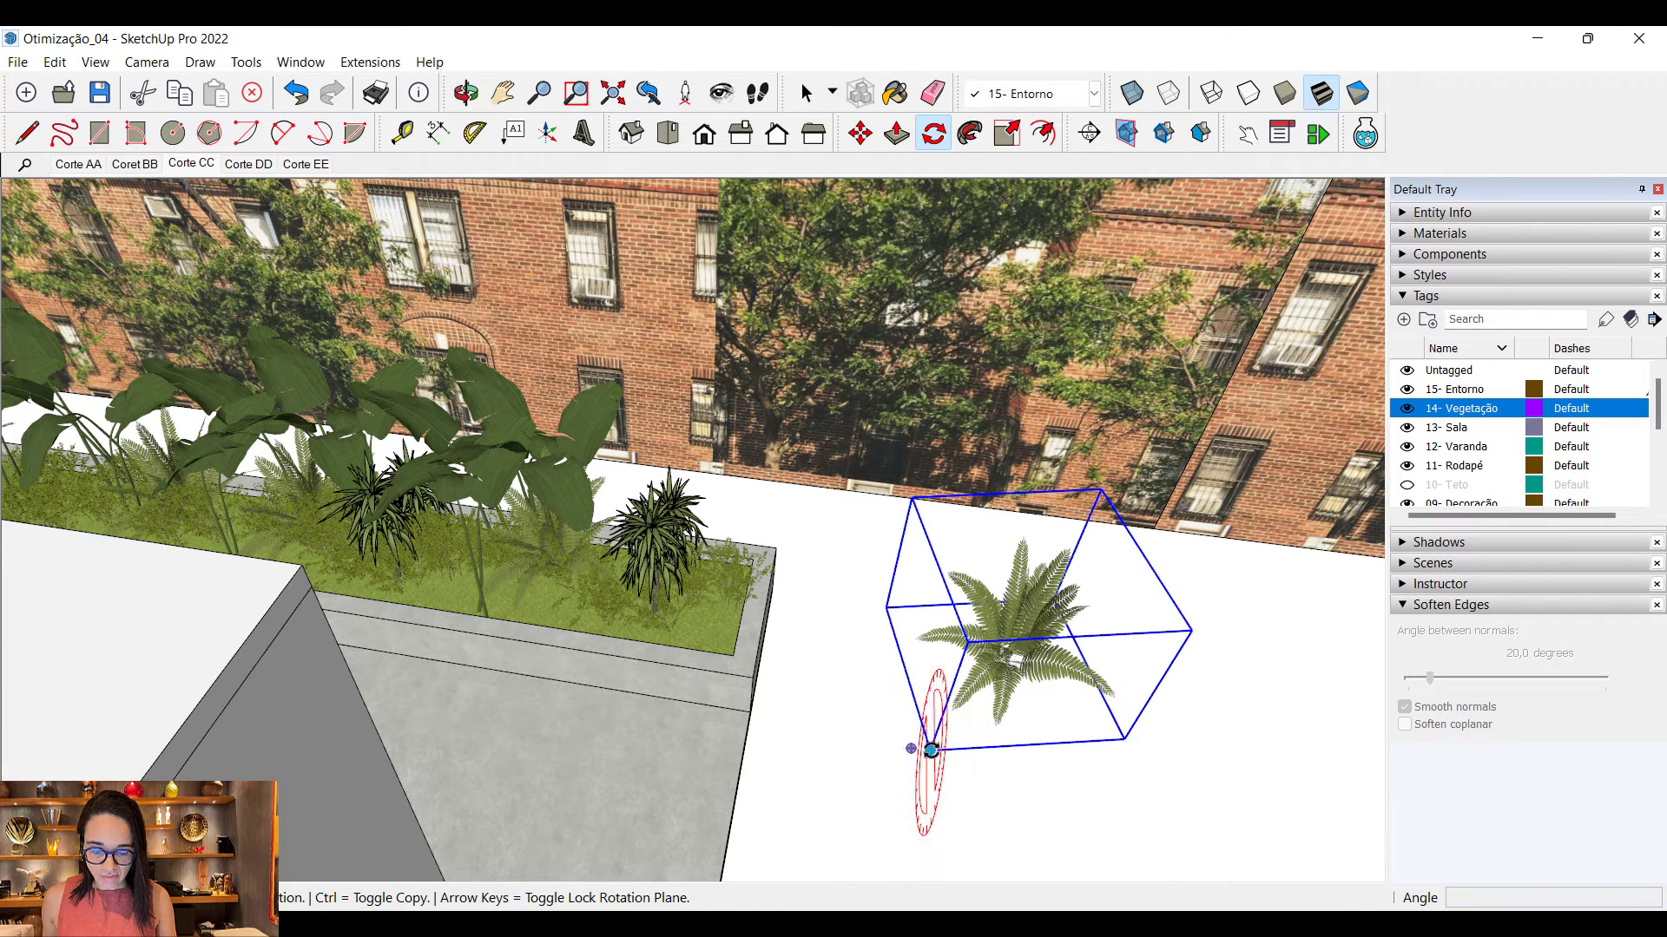
pyautogui.click(911, 749)
pyautogui.click(911, 608)
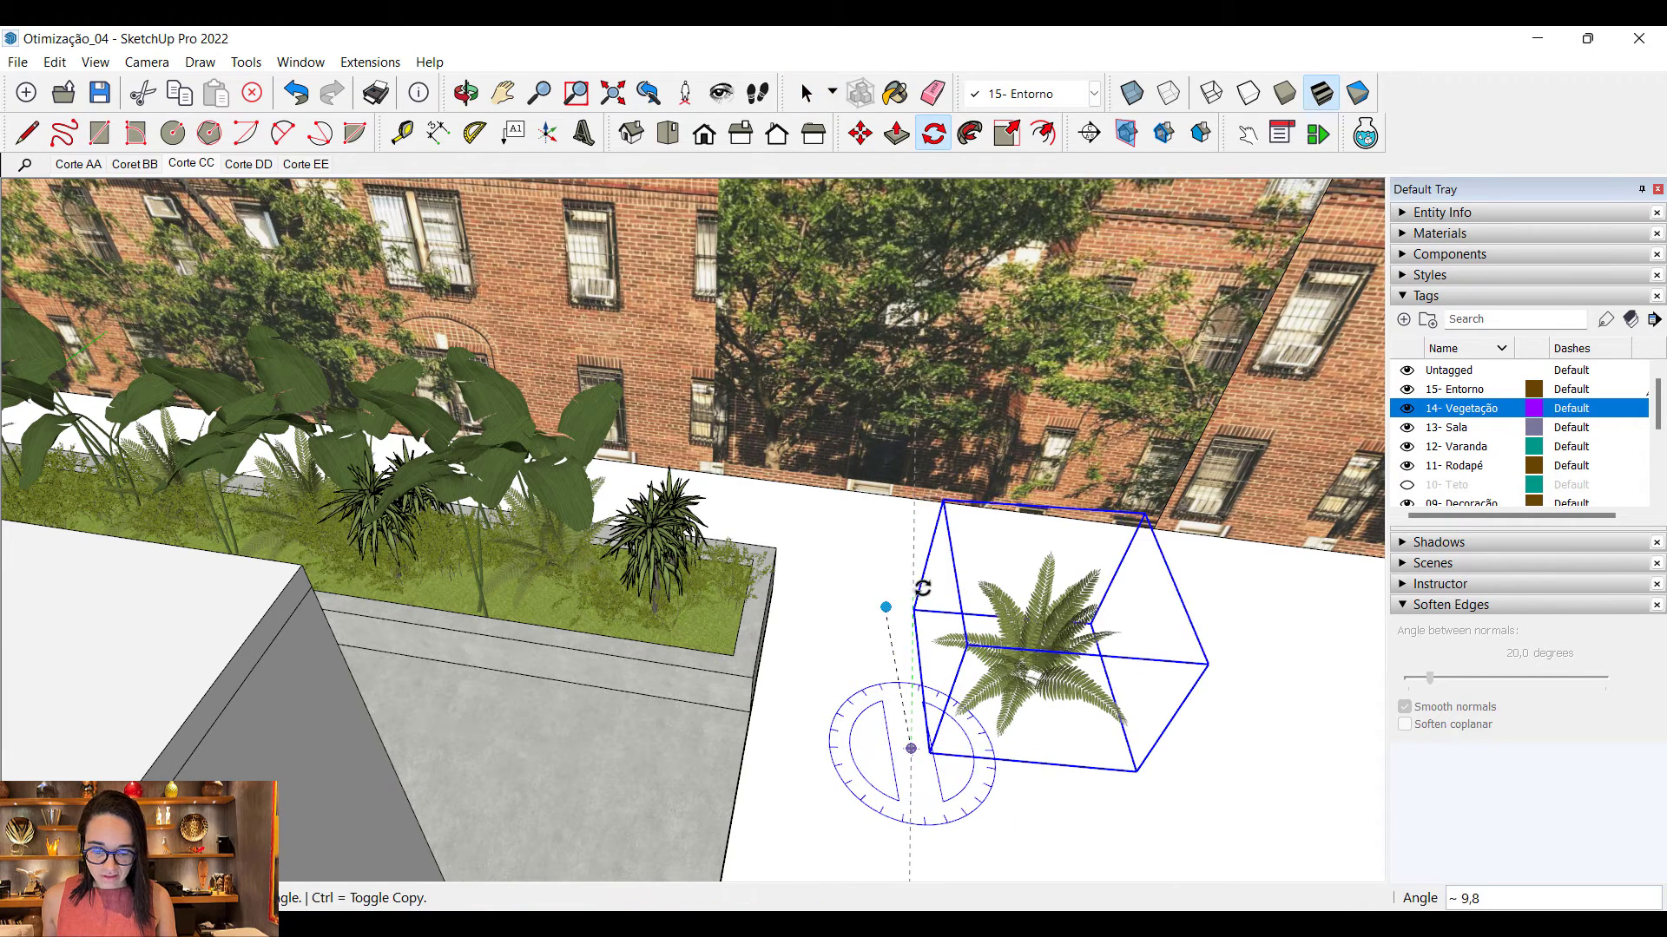
pyautogui.click(923, 584)
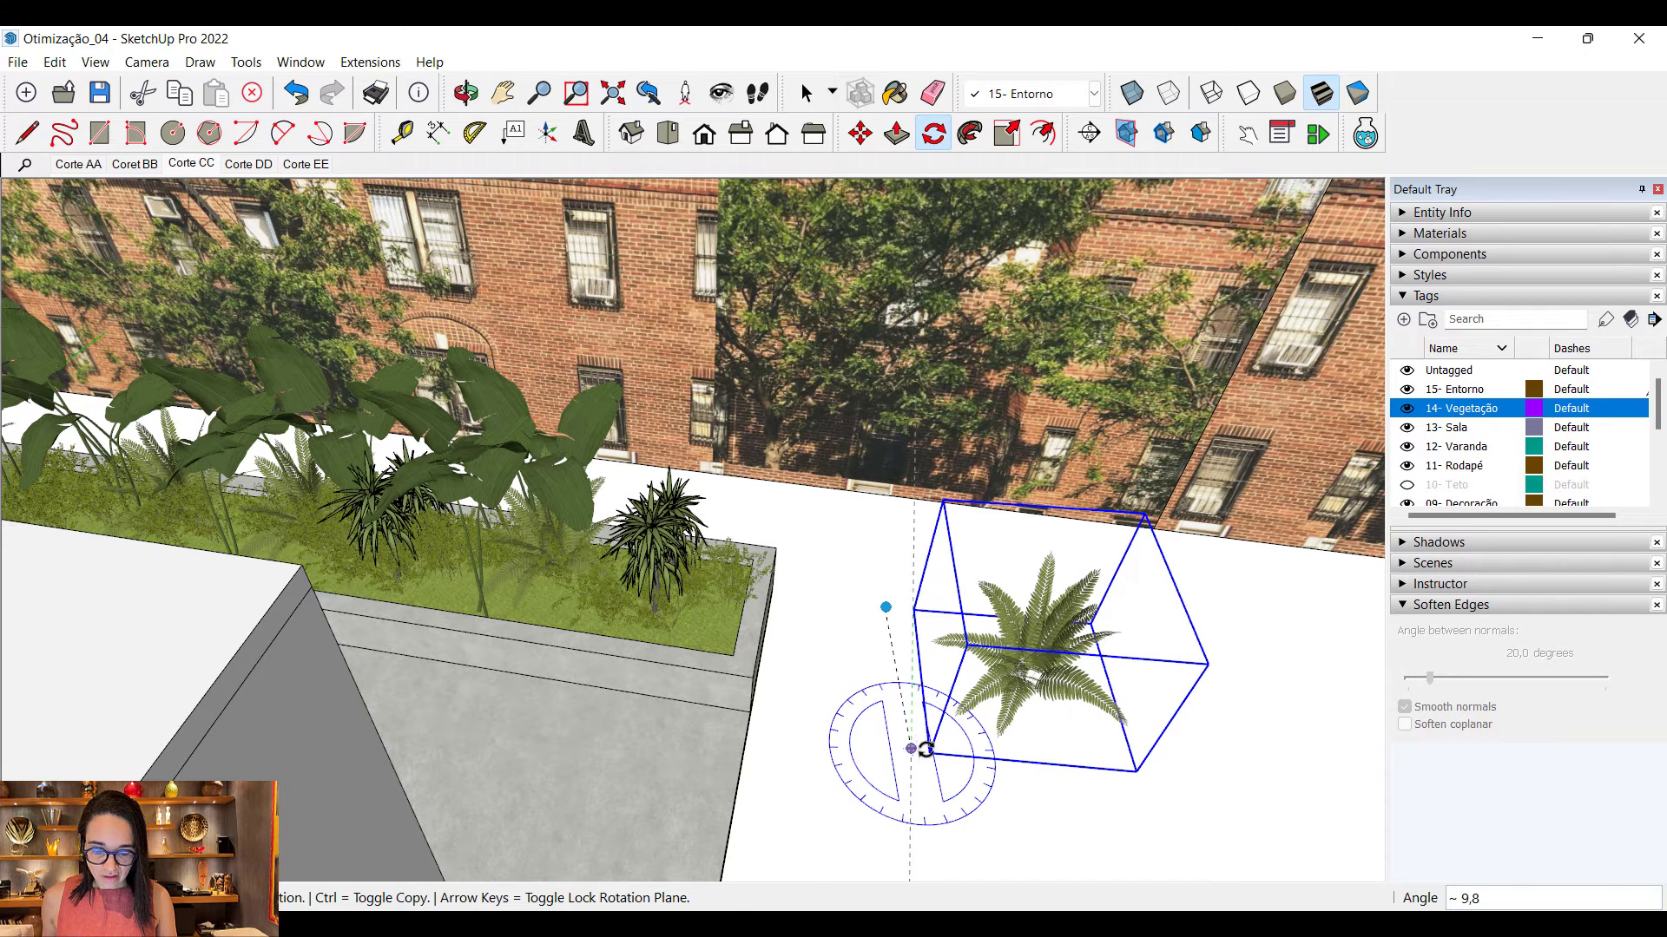
# Step: Draw a straight reference line starting at the lower corner of the fern's bounding box
pyautogui.press('l')
pyautogui.click(930, 753)
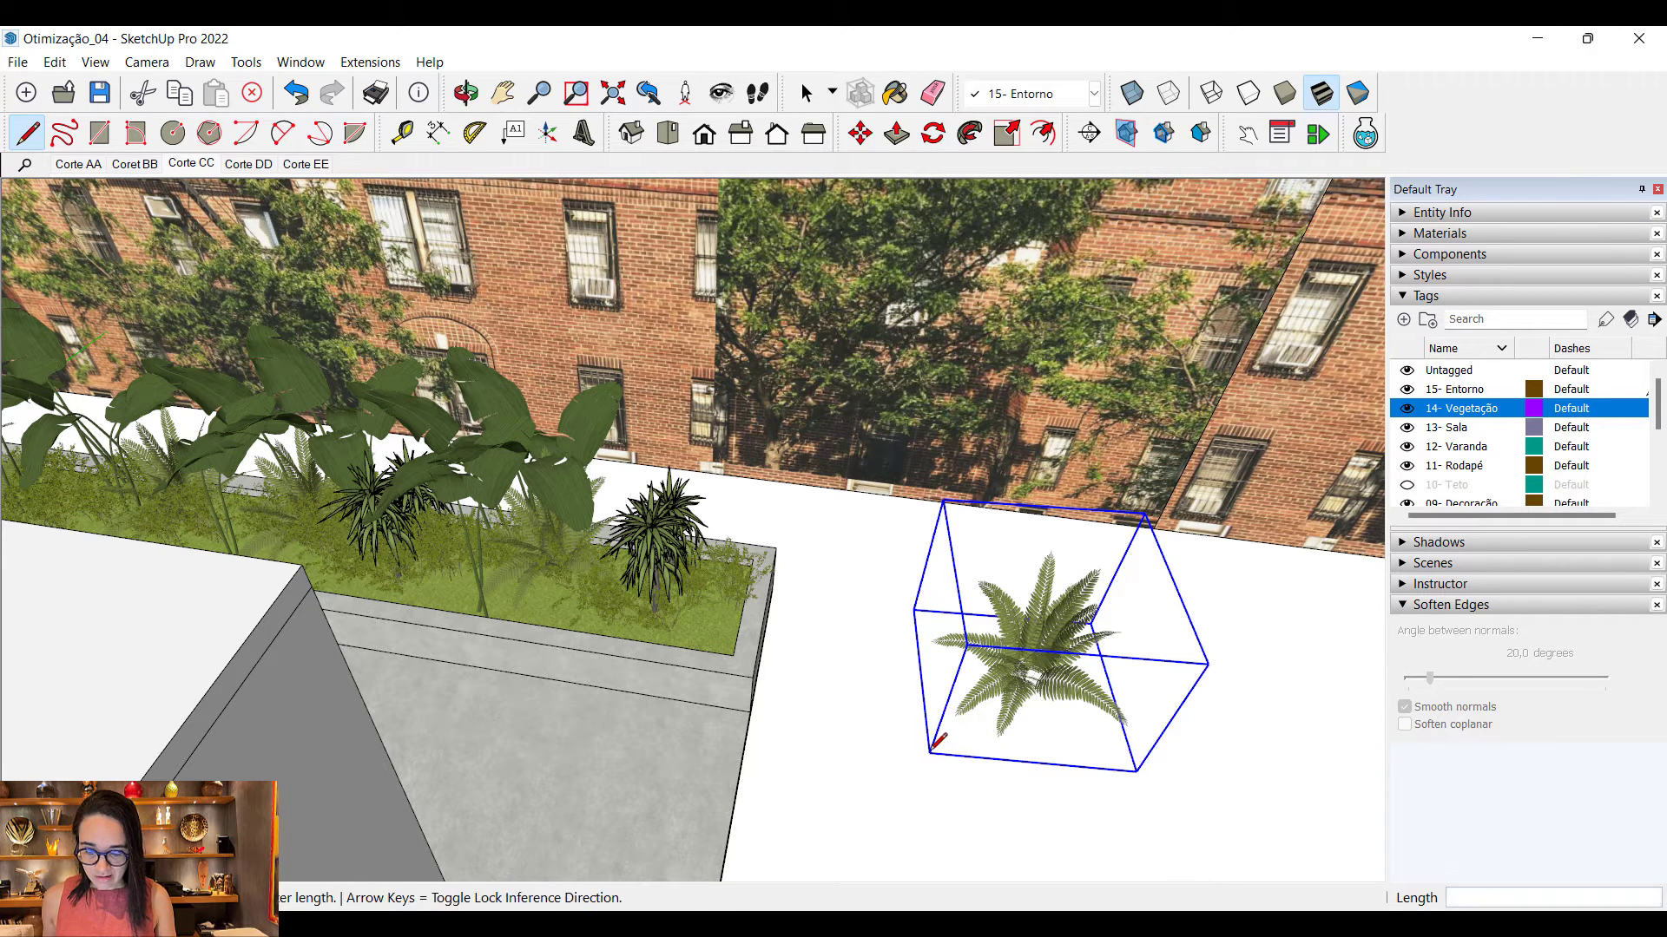
pyautogui.click(1222, 797)
pyautogui.press('space')
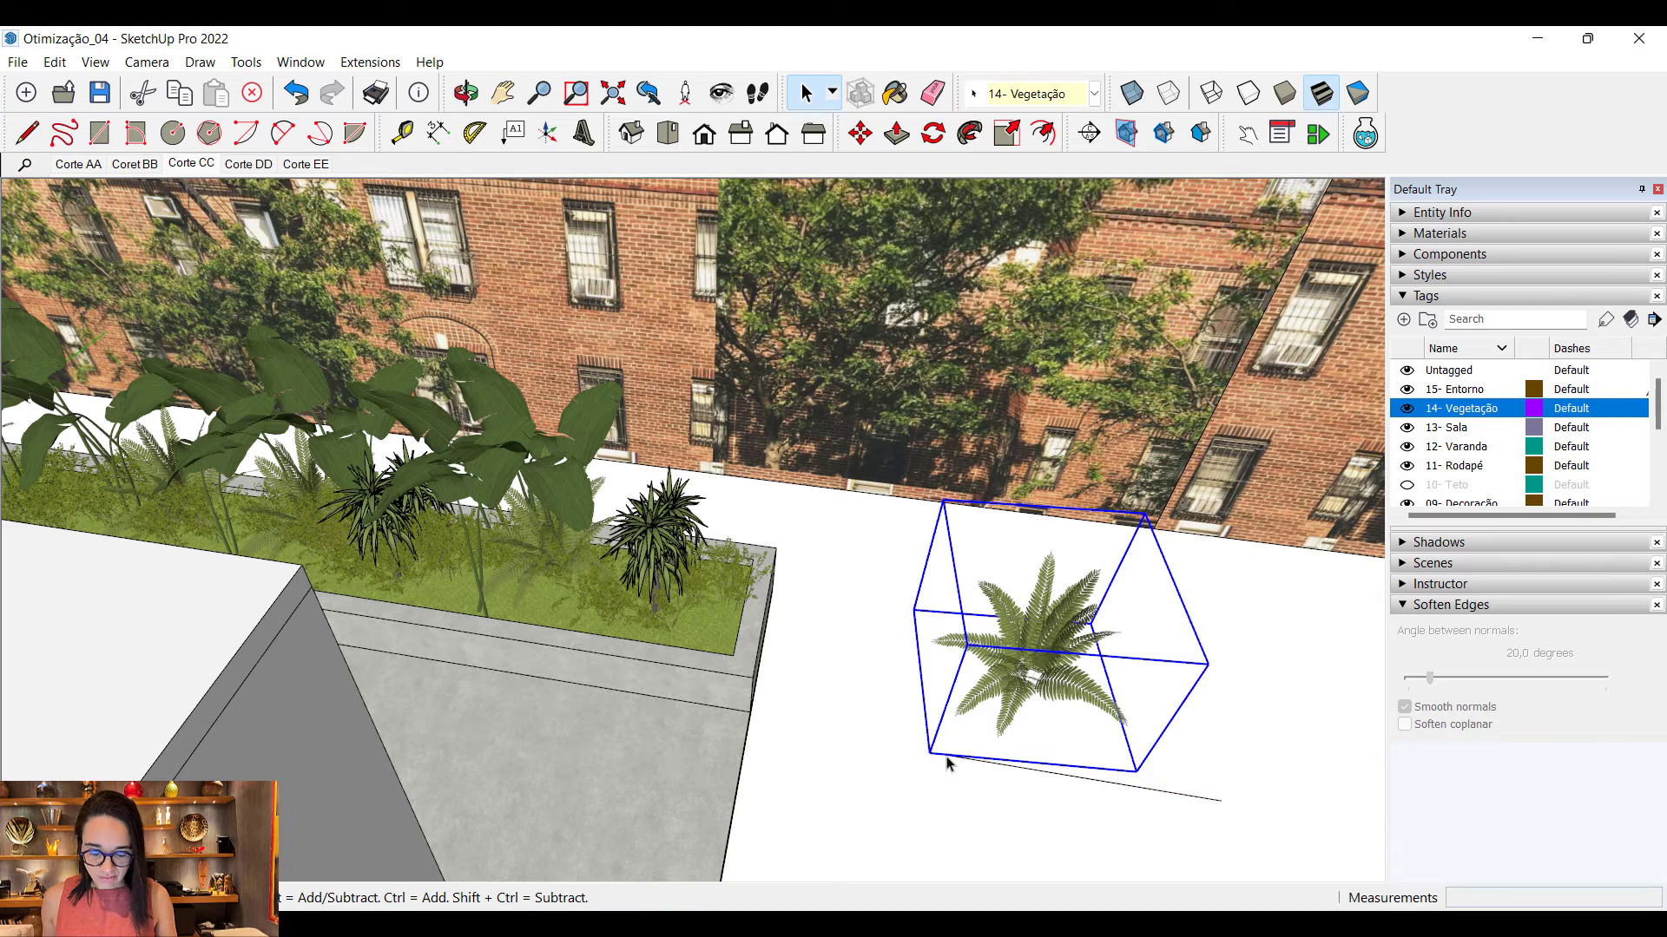
# Step: Rotate the fern about the same corner to align its bounding box with the reference line
pyautogui.press('q')
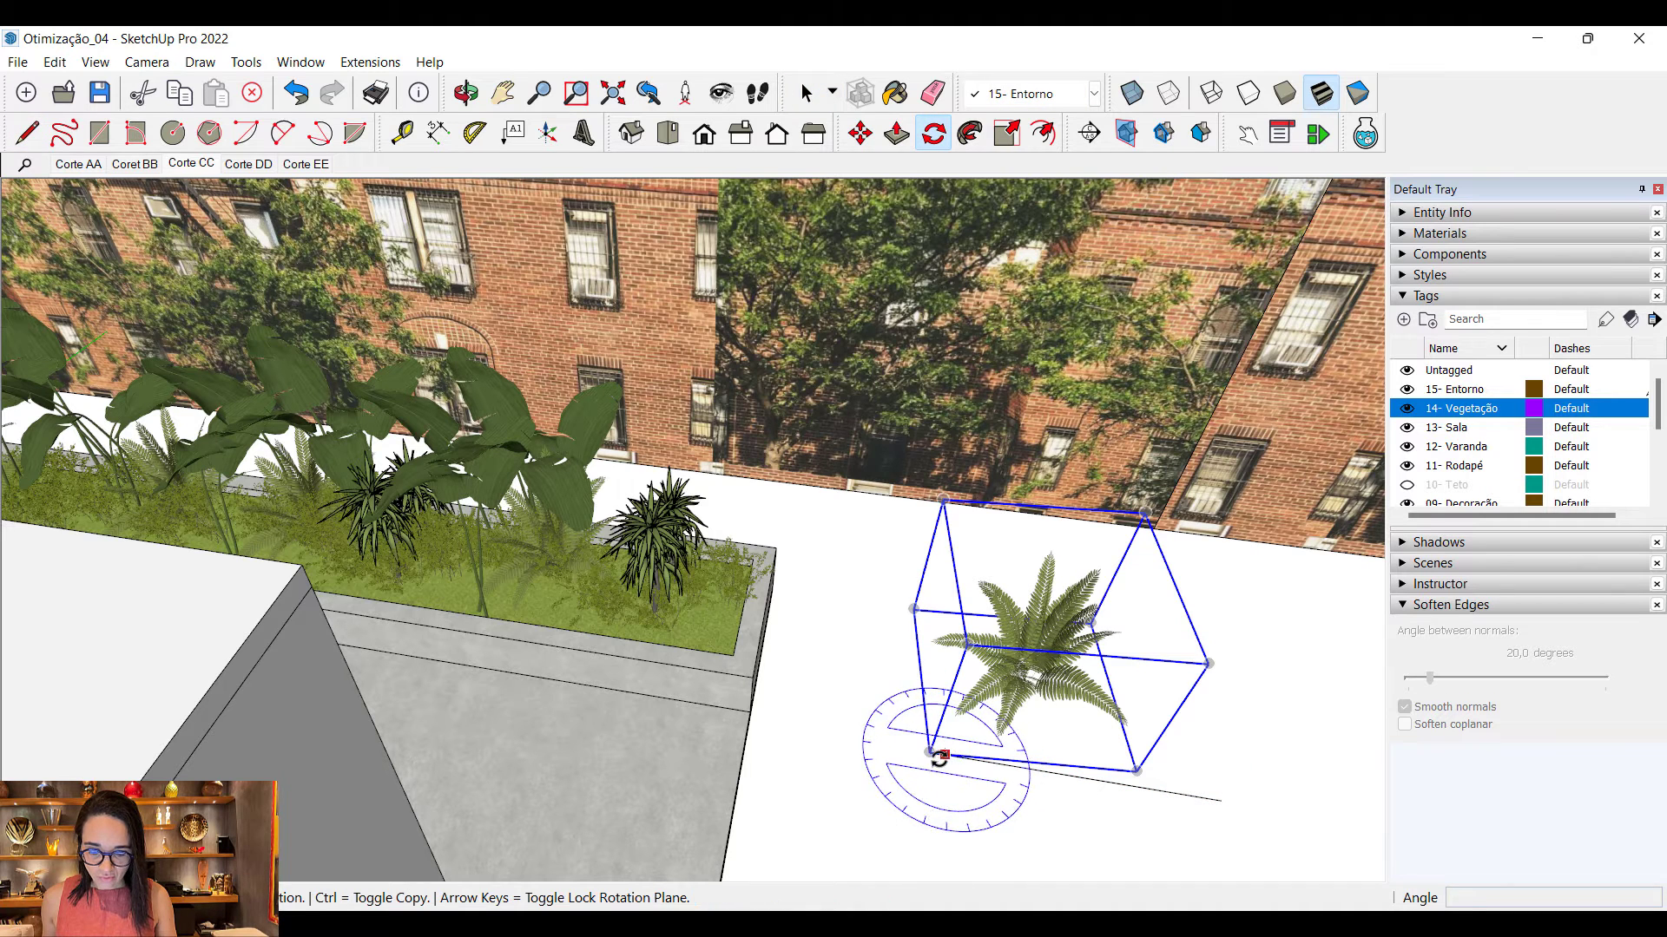
pyautogui.click(929, 752)
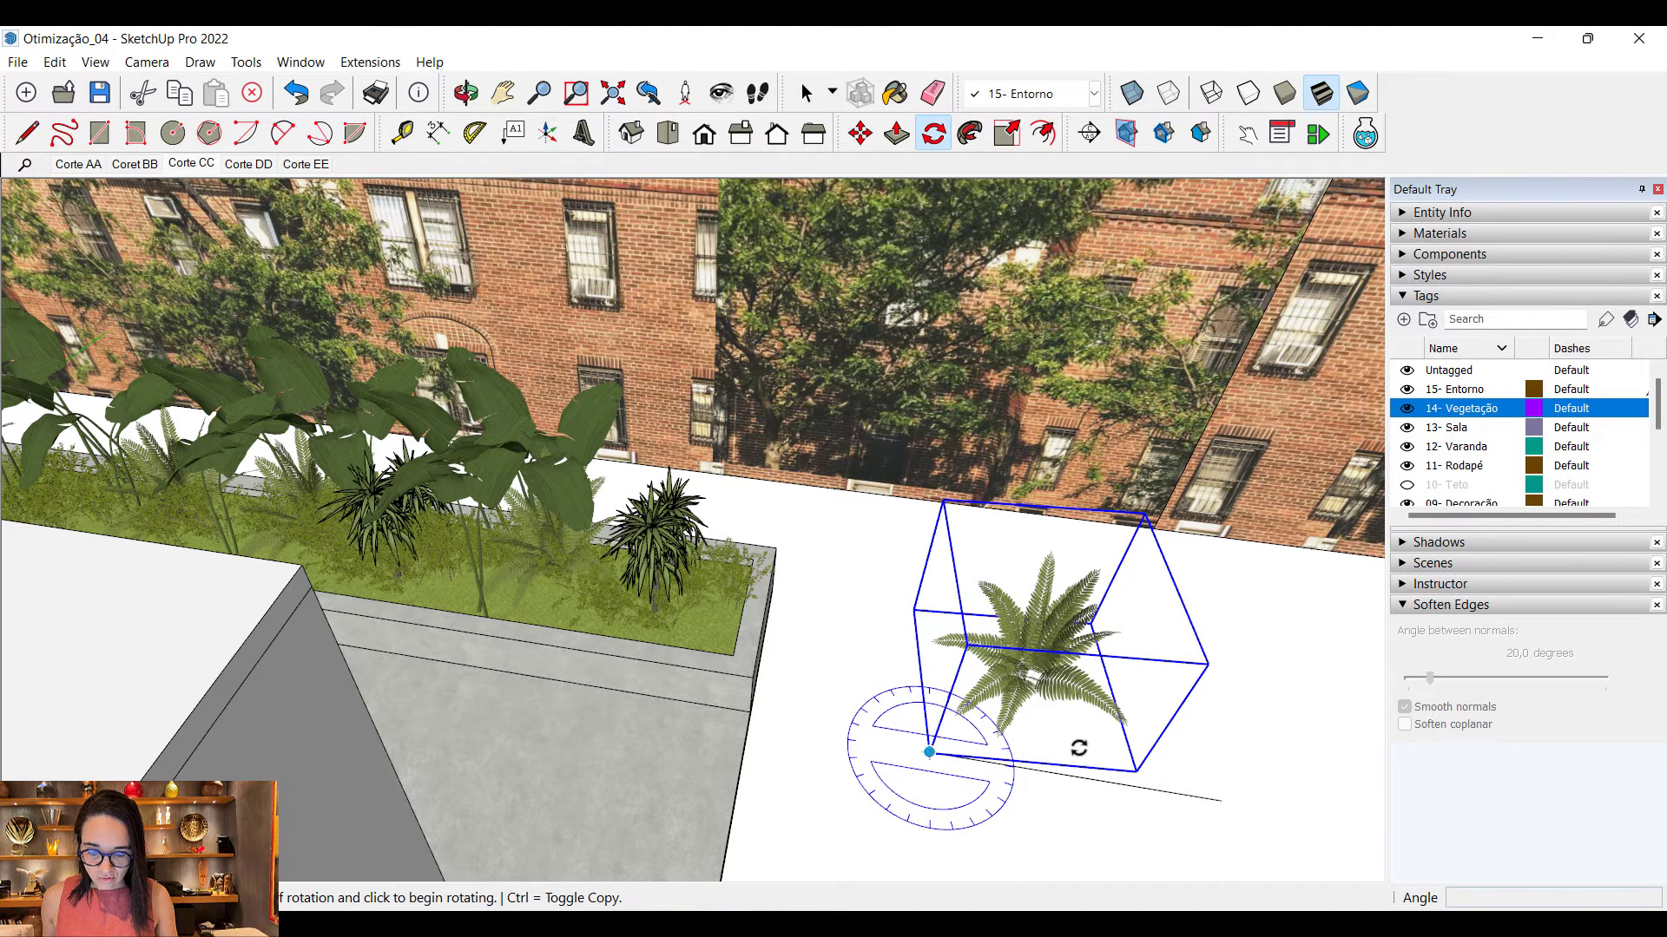
pyautogui.click(1136, 771)
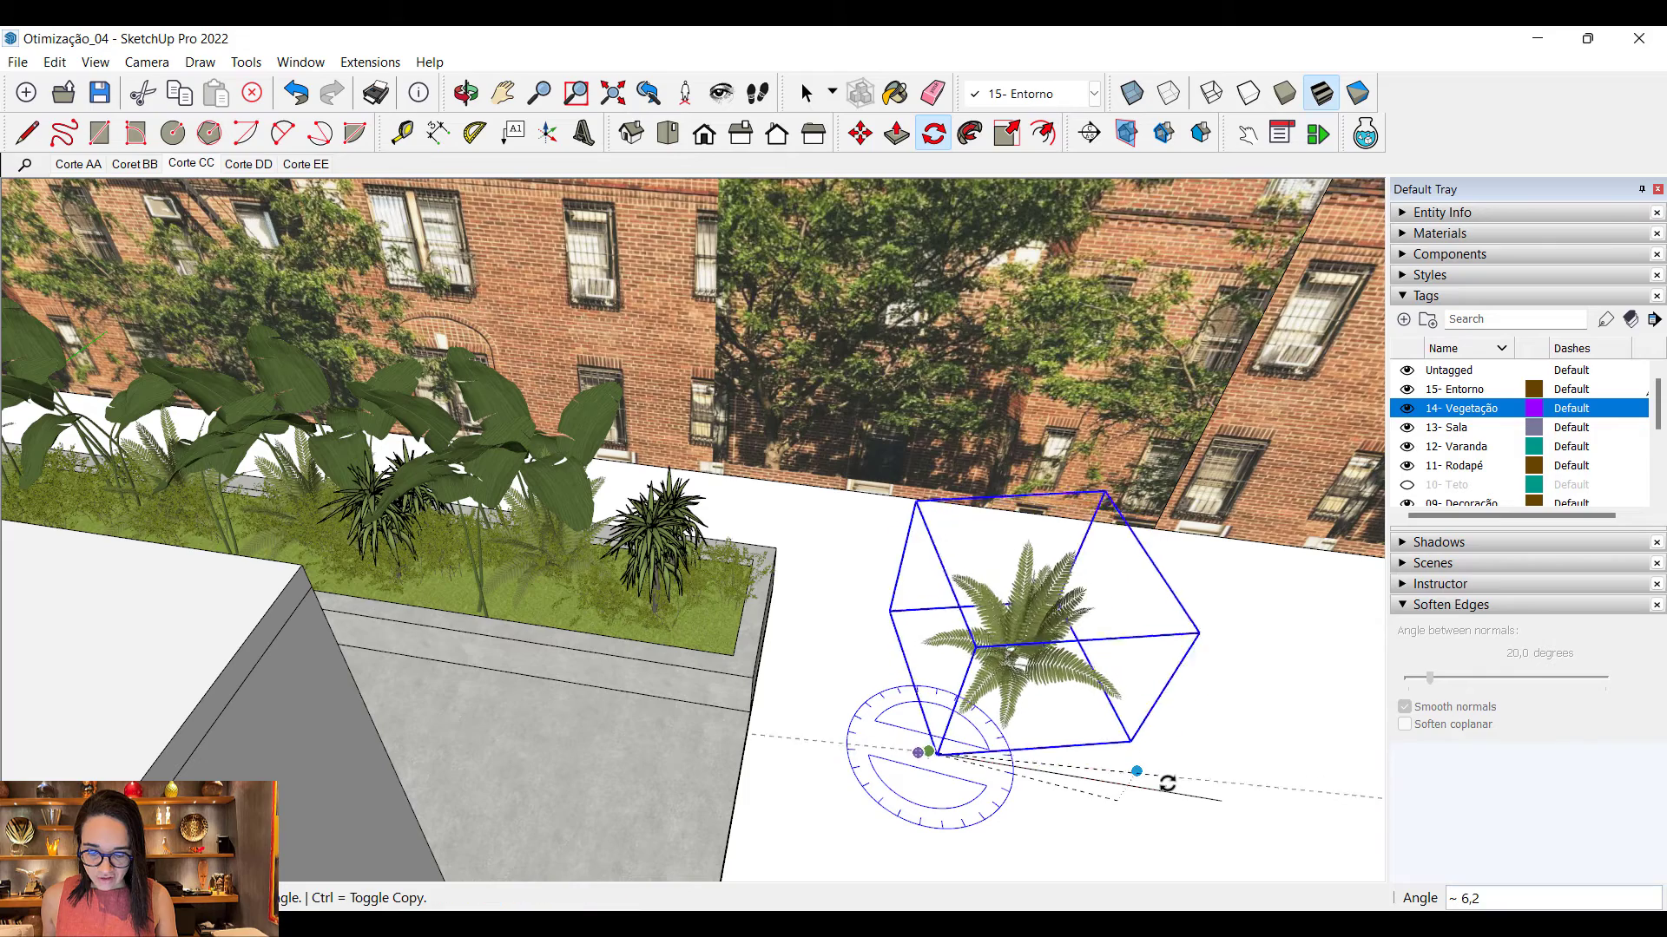
pyautogui.click(1149, 824)
pyautogui.press('space')
# Step: Erase the reference line beside the fern
pyautogui.scroll(-2, 983, 793)
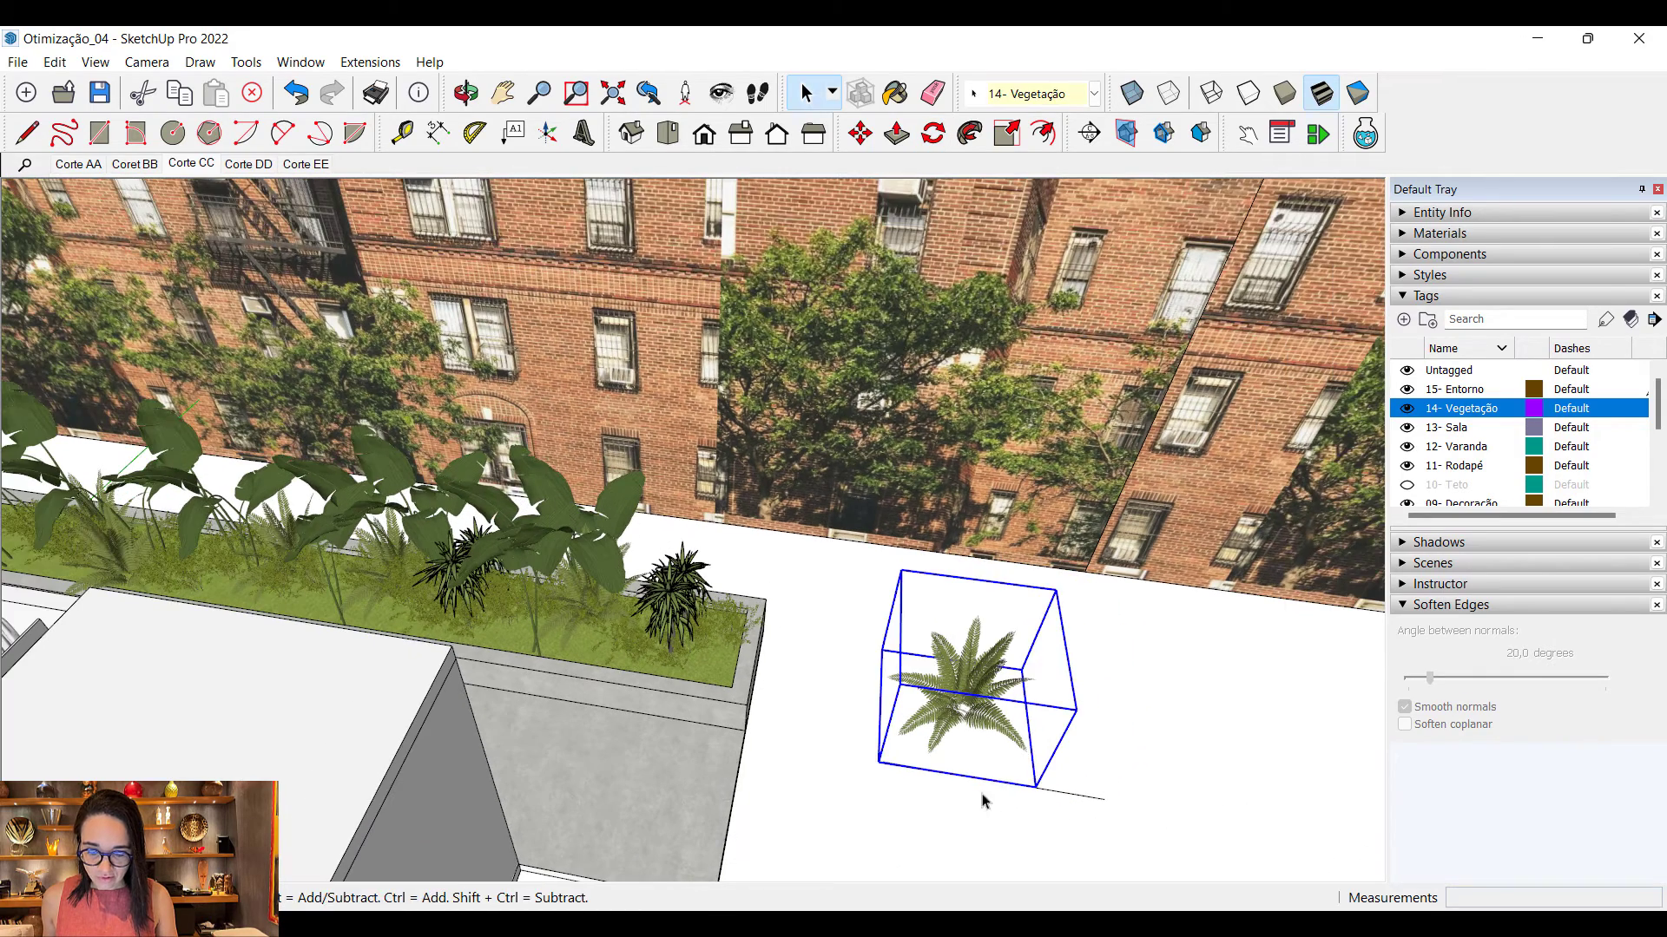
pyautogui.press('e')
pyautogui.click(1047, 789)
pyautogui.press('space')
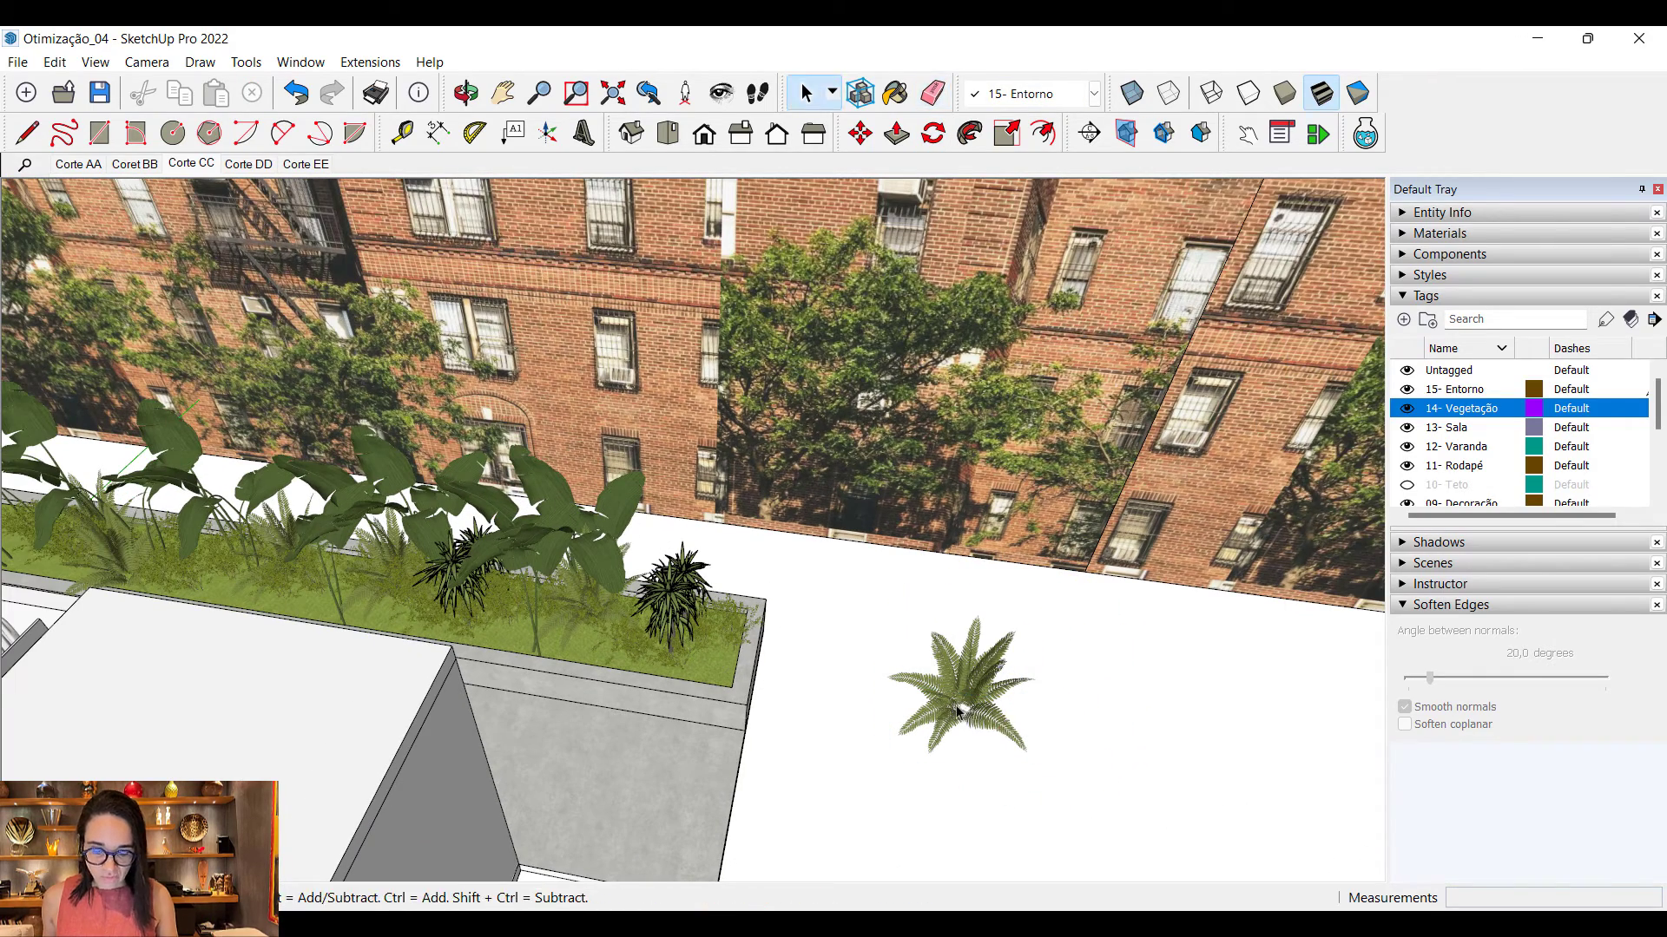
# Step: Draw a rectangle covering the footprint of the fern's bounding box
pyautogui.click(1035, 743)
pyautogui.press('r')
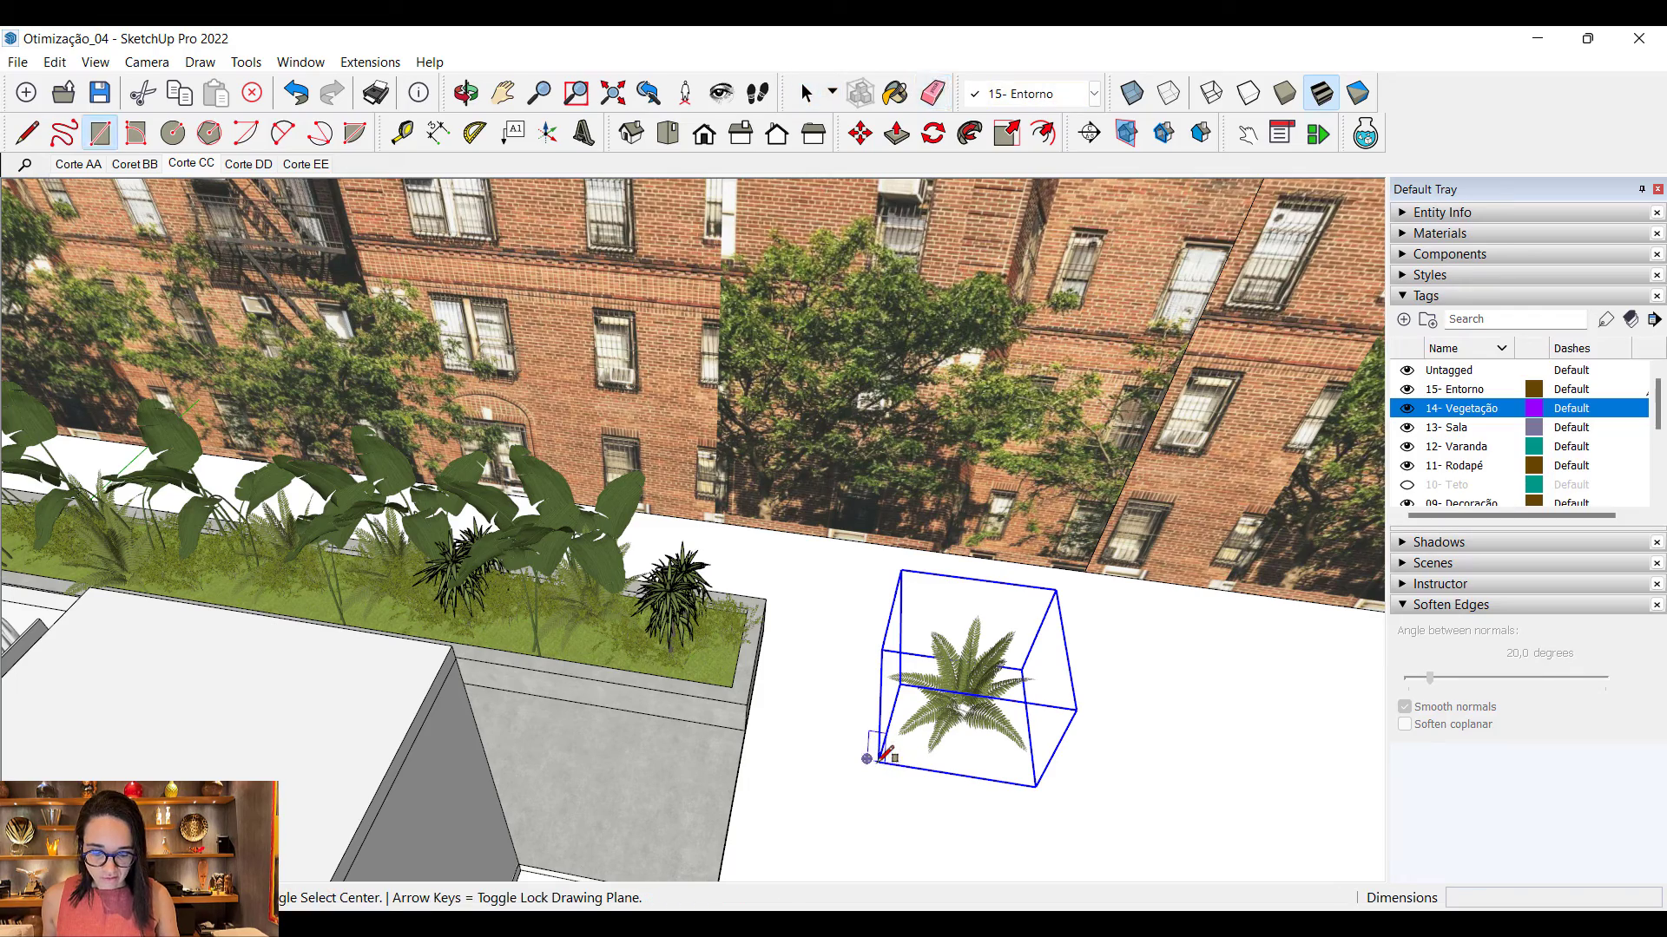
pyautogui.click(867, 759)
pyautogui.moveTo(1133, 692); pyautogui.dragTo(986, 718, button='middle')
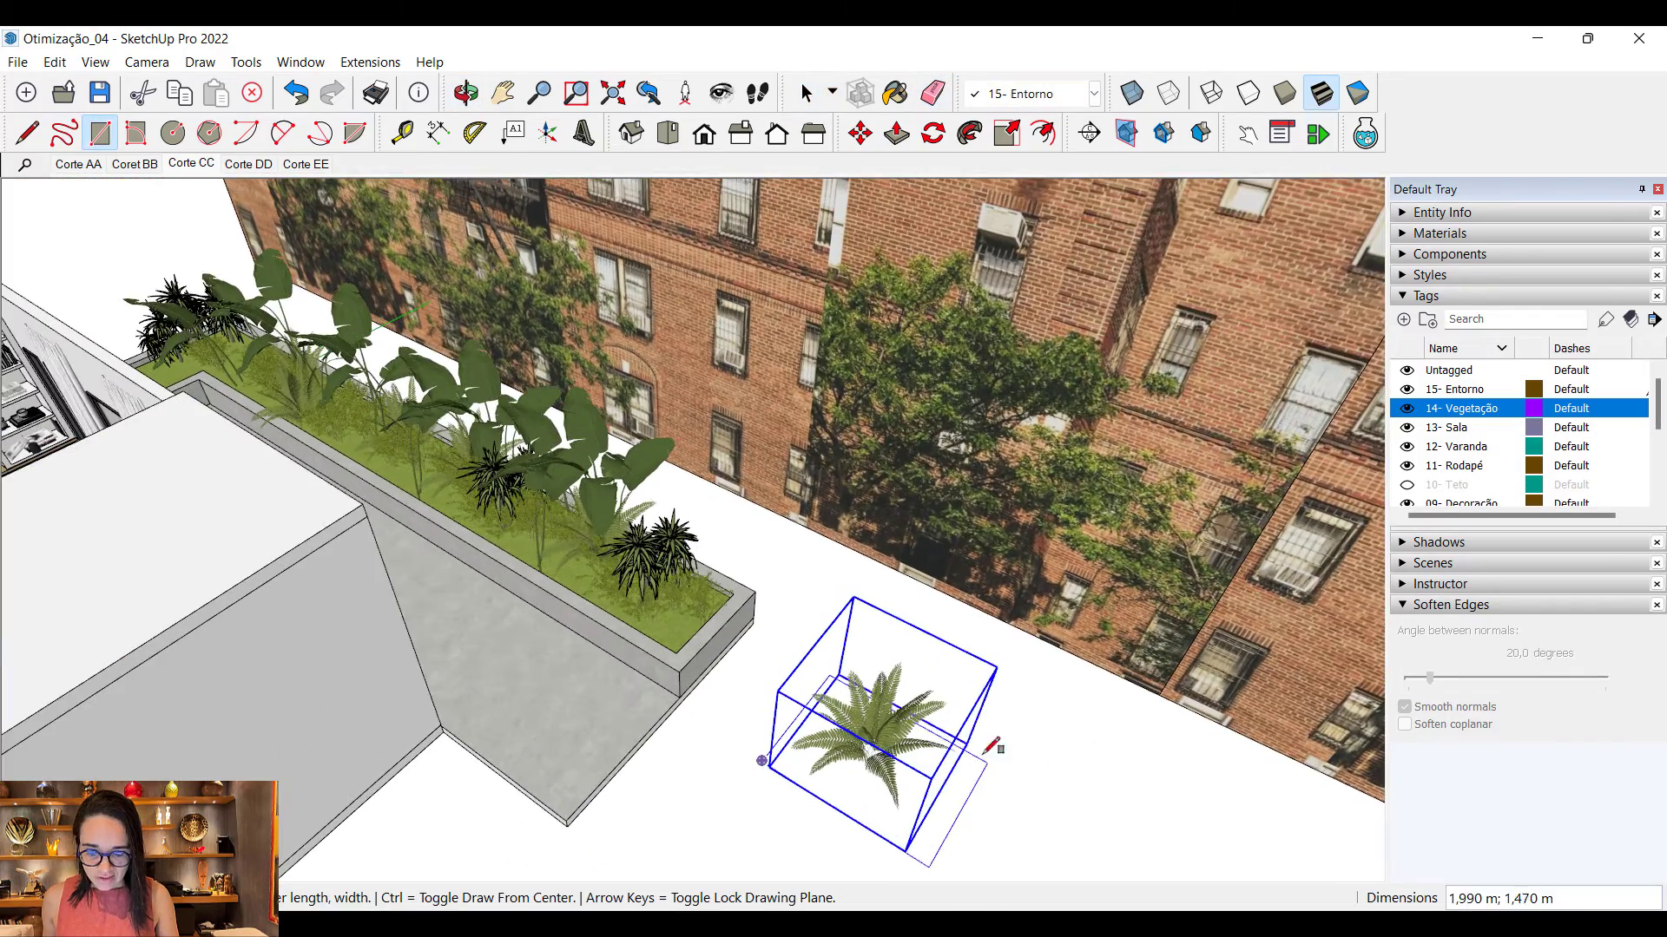
pyautogui.click(969, 745)
pyautogui.press('space')
# Step: Extrude the rectangle with Push/Pull up to the top of the fern's bounding box
pyautogui.click(953, 766)
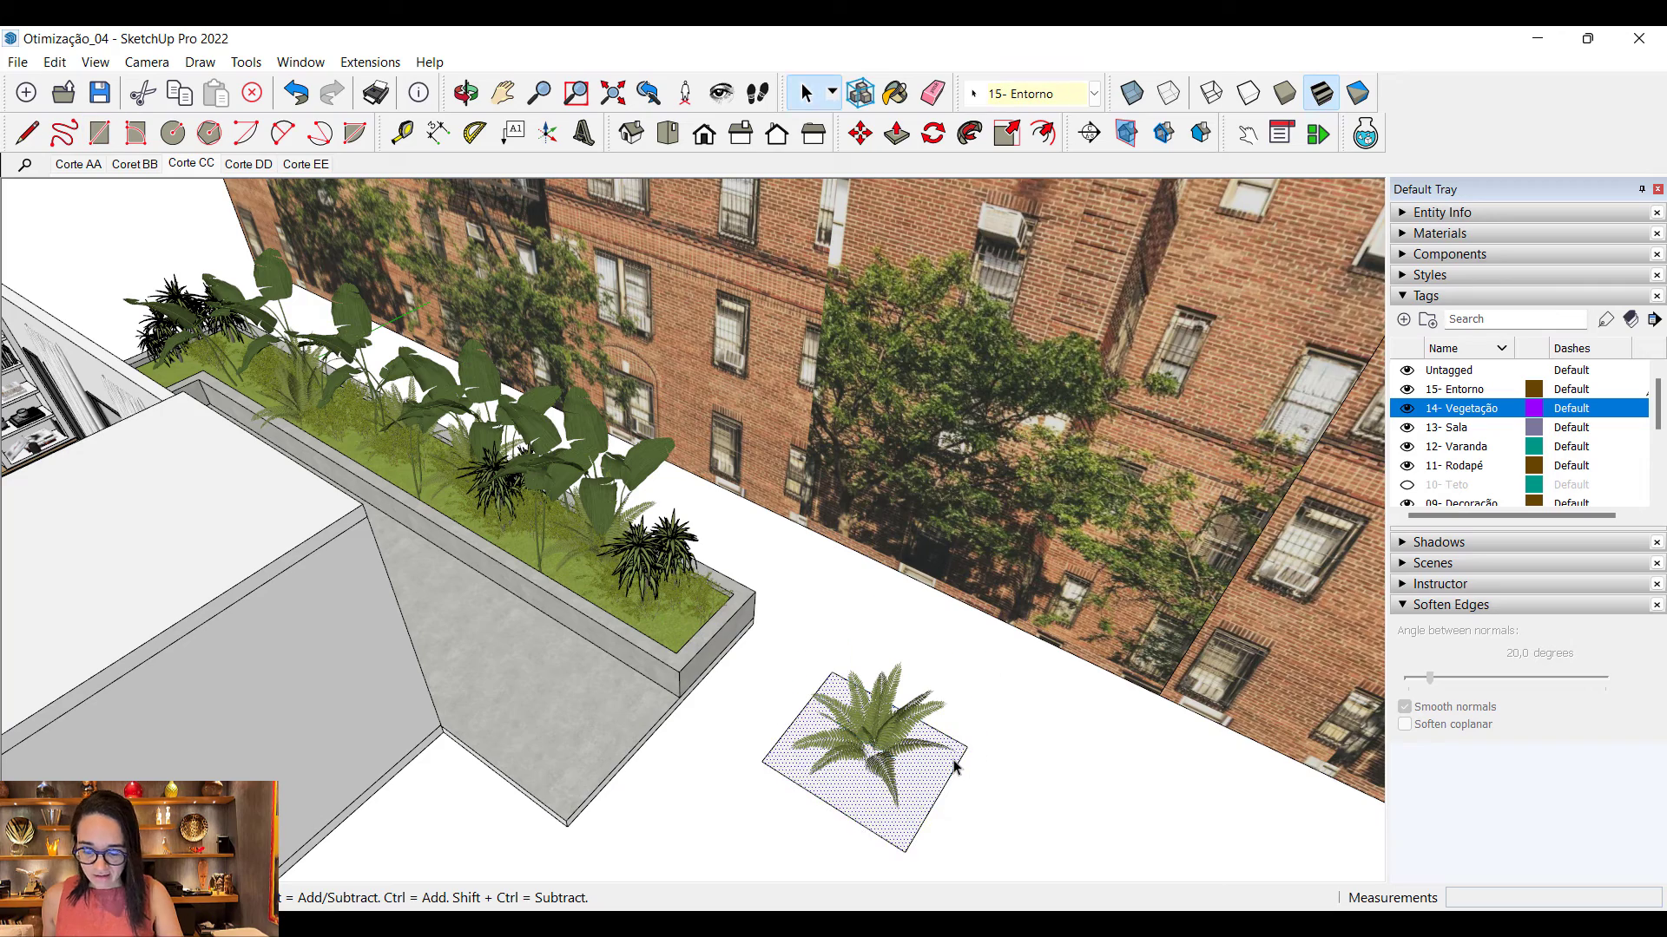
pyautogui.press('p')
pyautogui.click(953, 765)
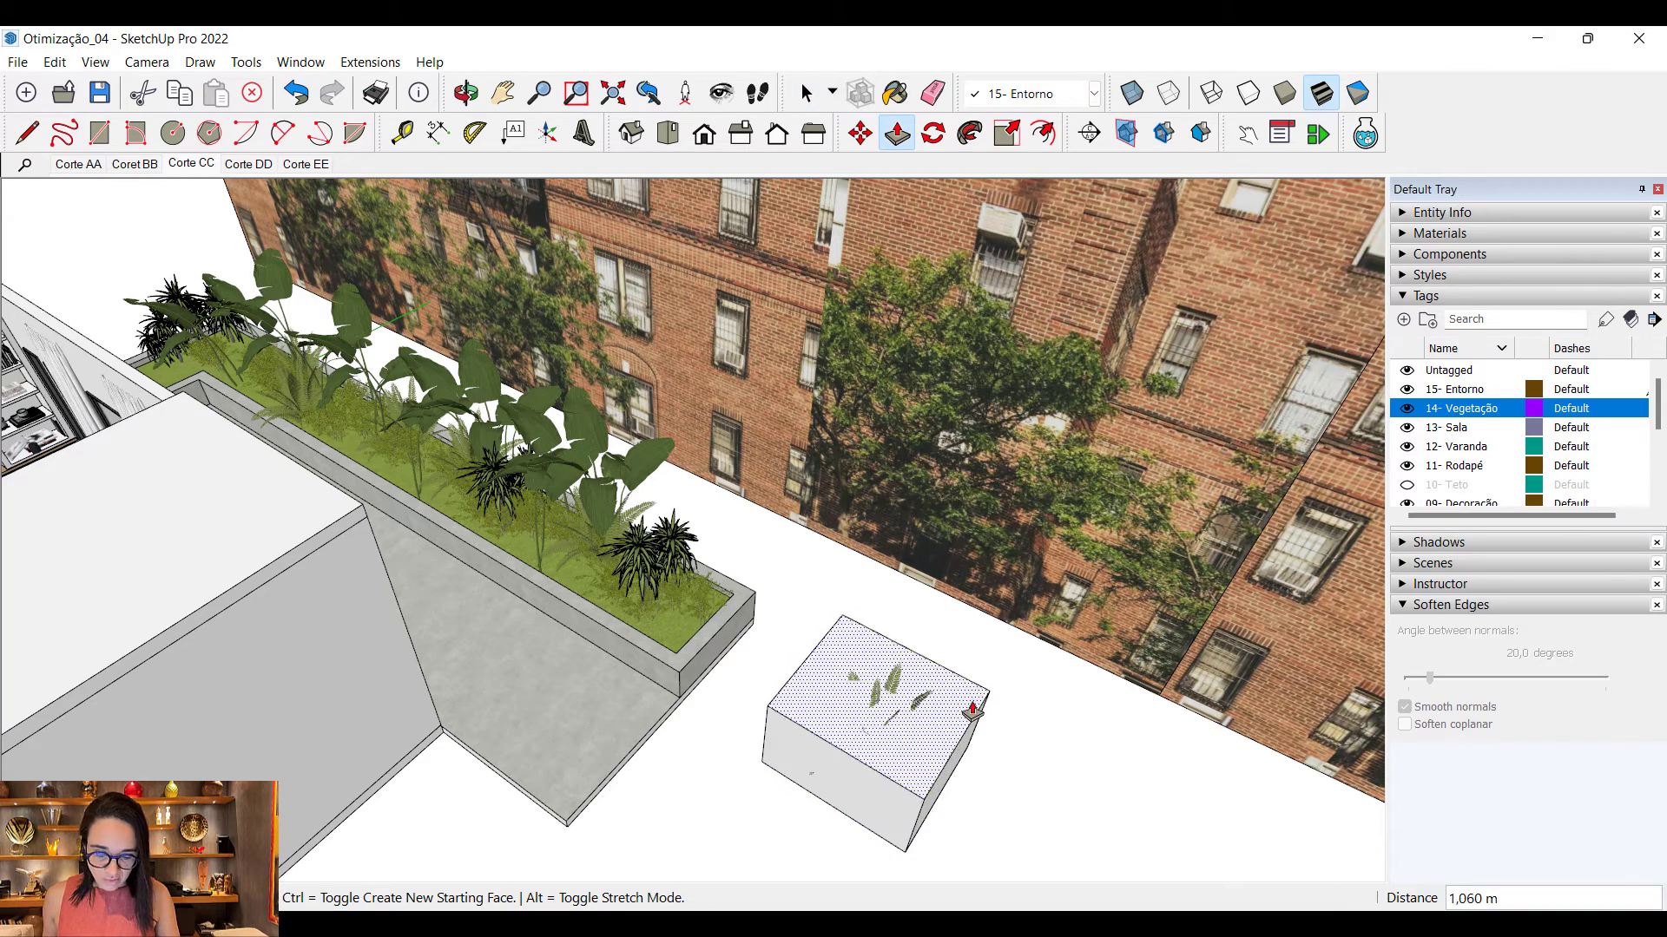
pyautogui.click(977, 694)
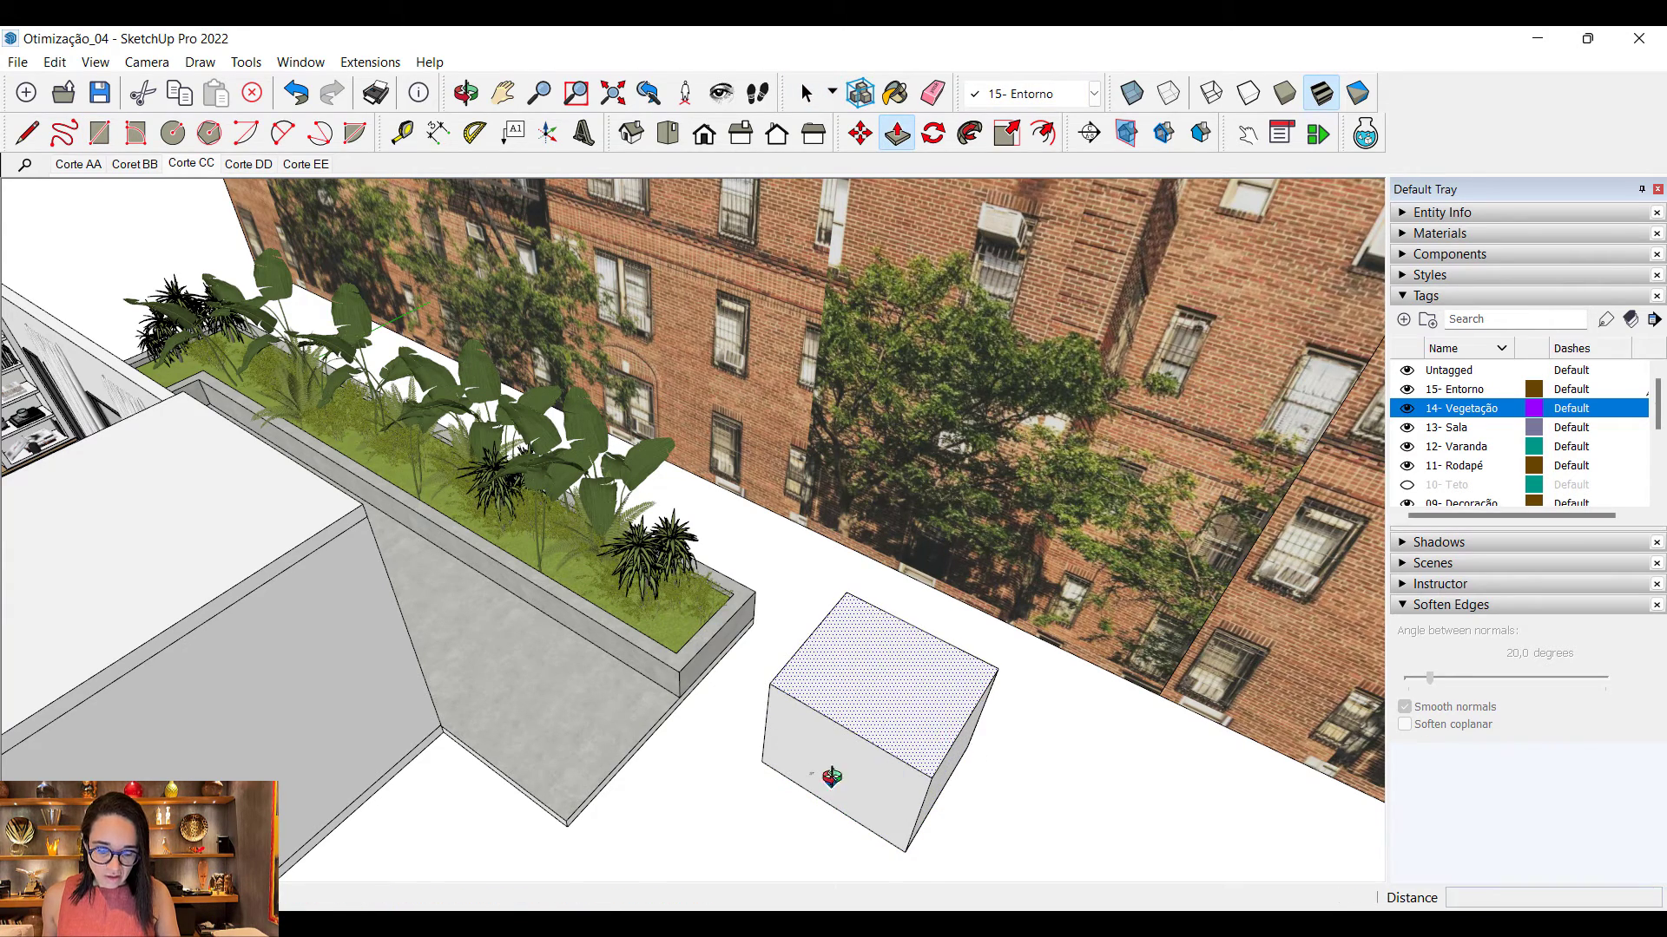
pyautogui.press('space')
# Step: Turn the whole box into a component with the definition name Vegetação 01
pyautogui.moveTo(834, 789); pyautogui.dragTo(934, 701, button='middle')
pyautogui.tripleClick(934, 700)
pyautogui.rightClick(940, 690)
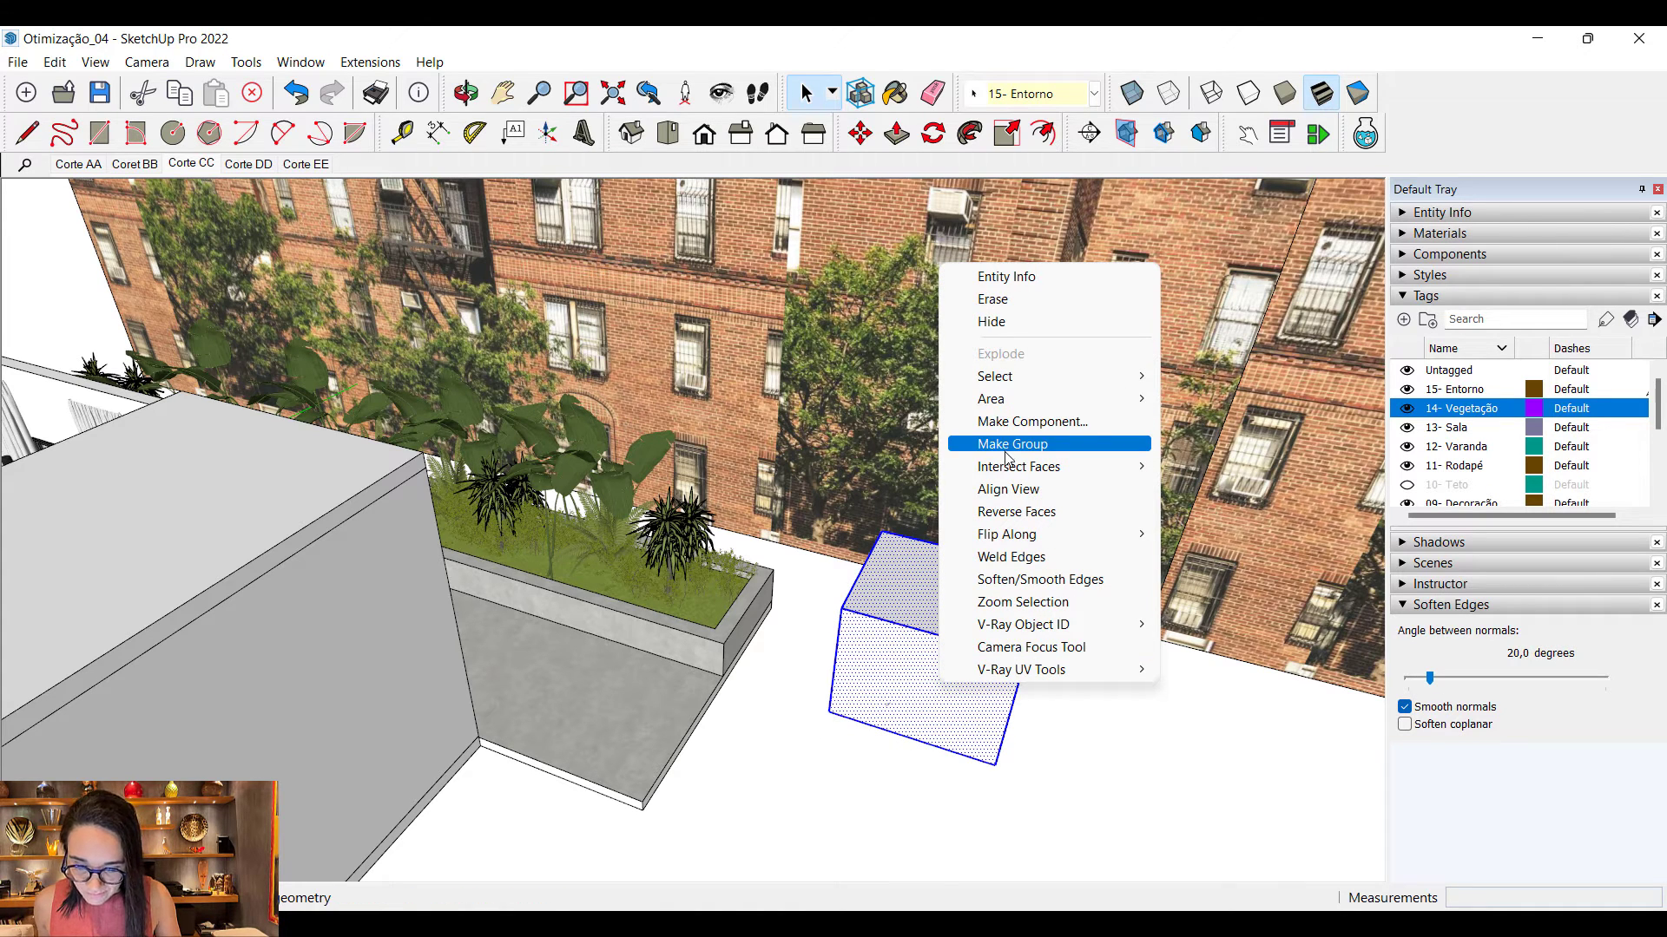
pyautogui.click(1029, 422)
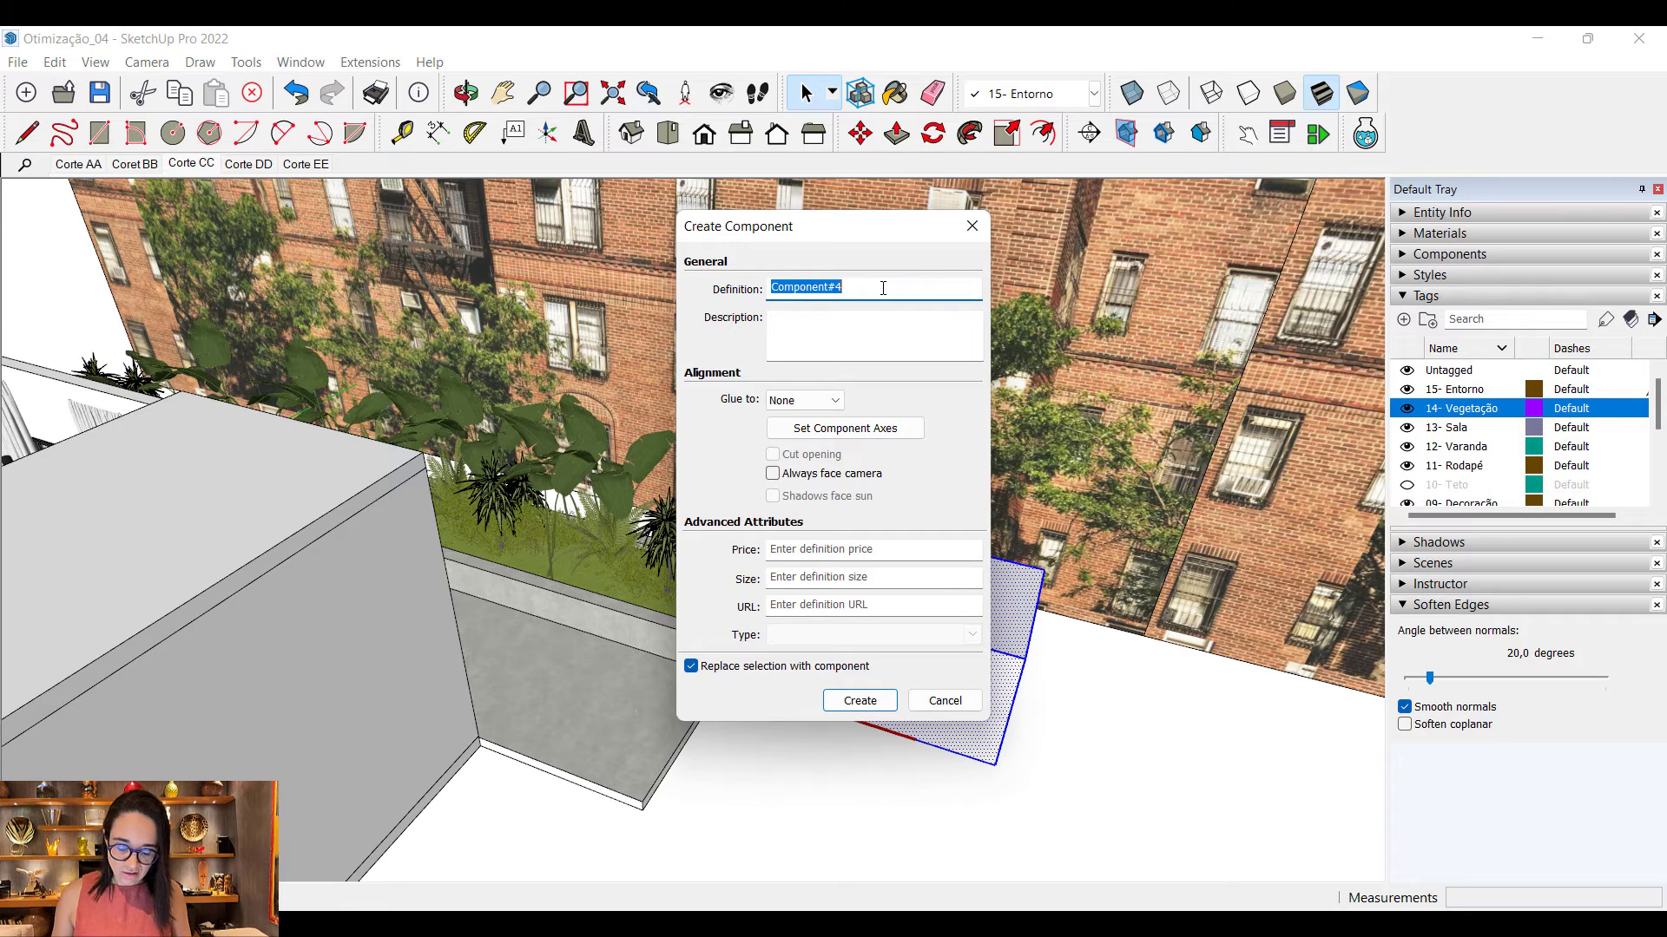
pyautogui.write('Vegetação 01')
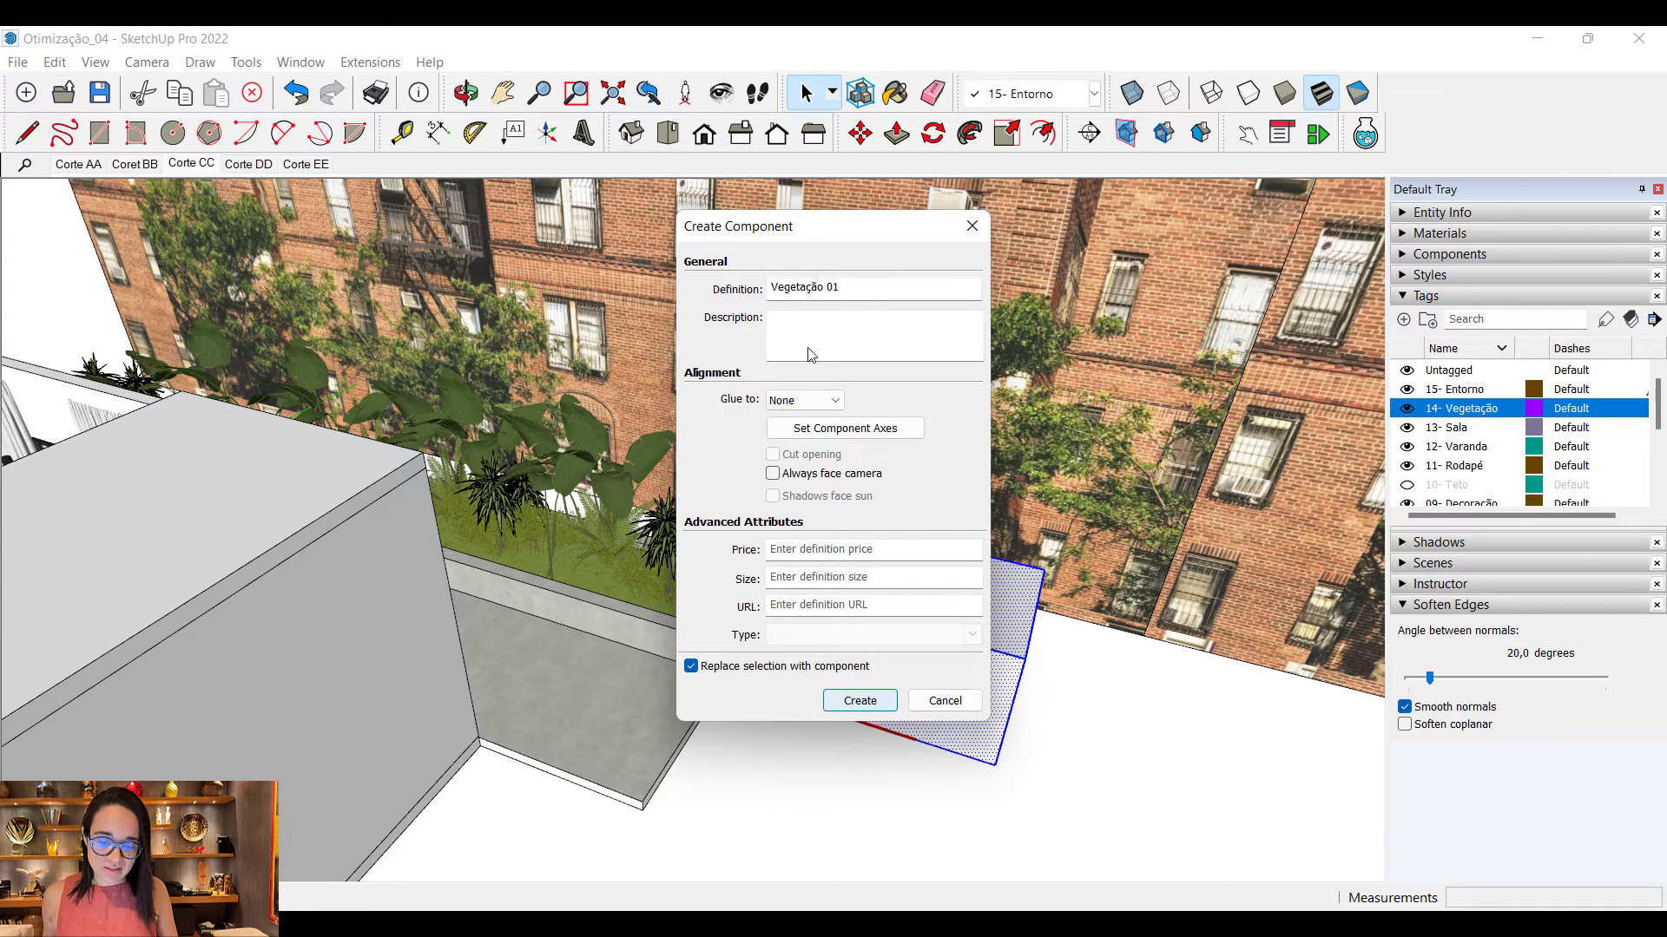
pyautogui.click(842, 288)
pyautogui.click(879, 699)
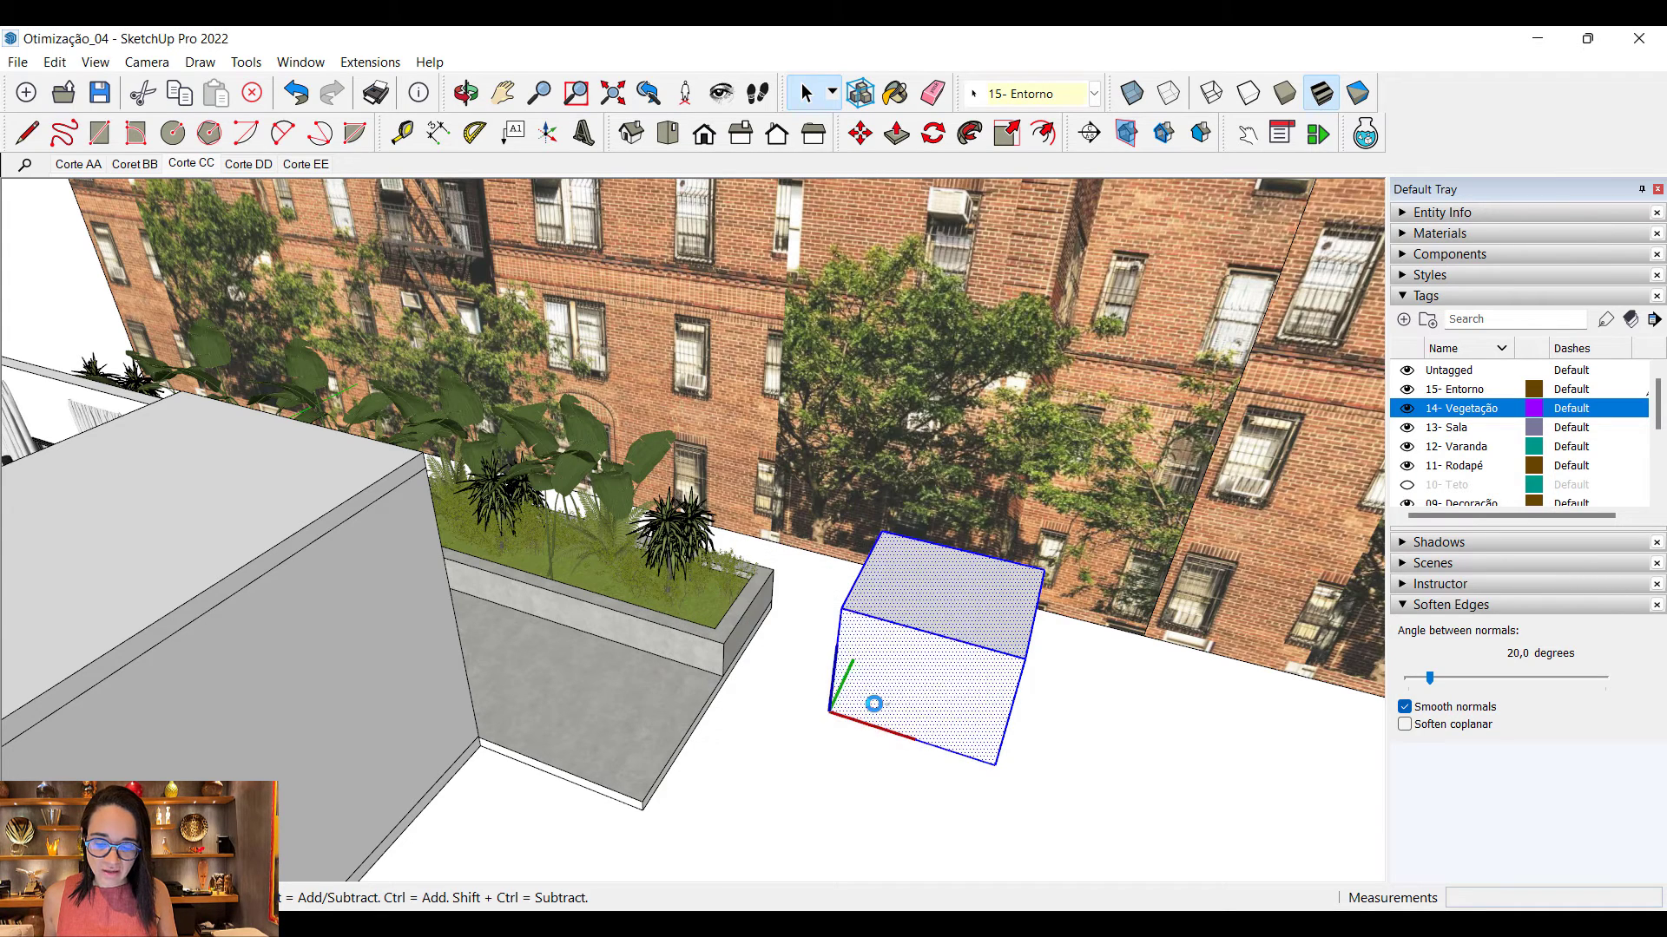
# Step: Delete the placed box component and the moved fern from the model
pyautogui.press('Delete')
pyautogui.click(945, 671)
pyautogui.press('Delete')
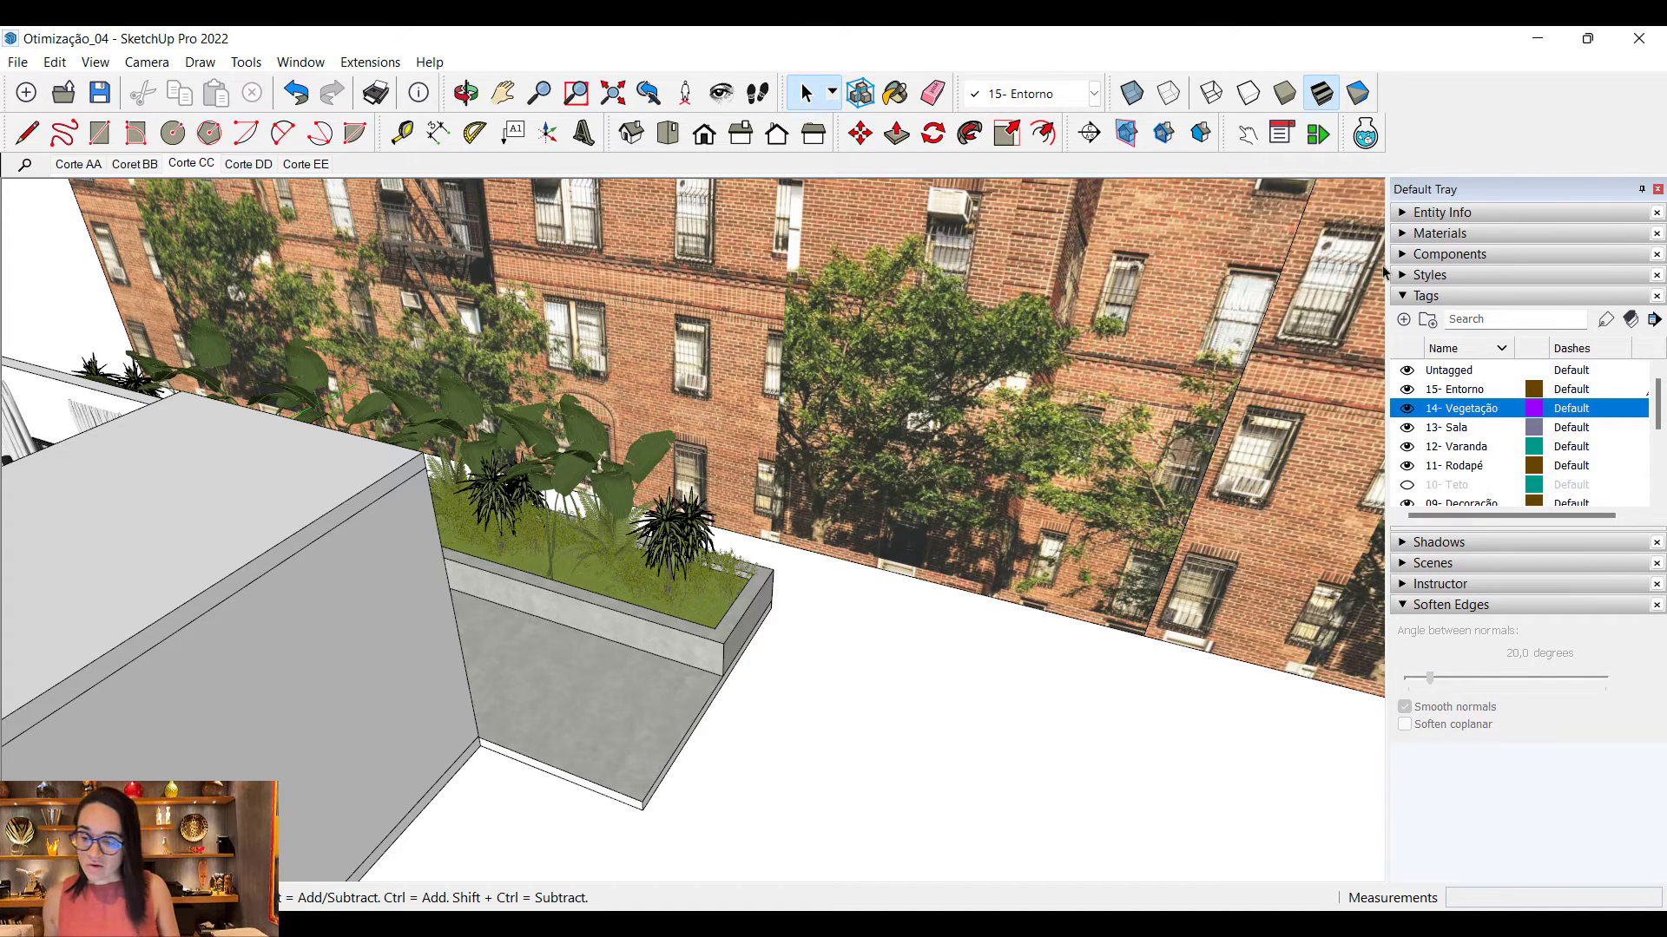
# Step: Browse the in-model components to locate the Vegetação 01 box, without placing an instance
pyautogui.click(1463, 254)
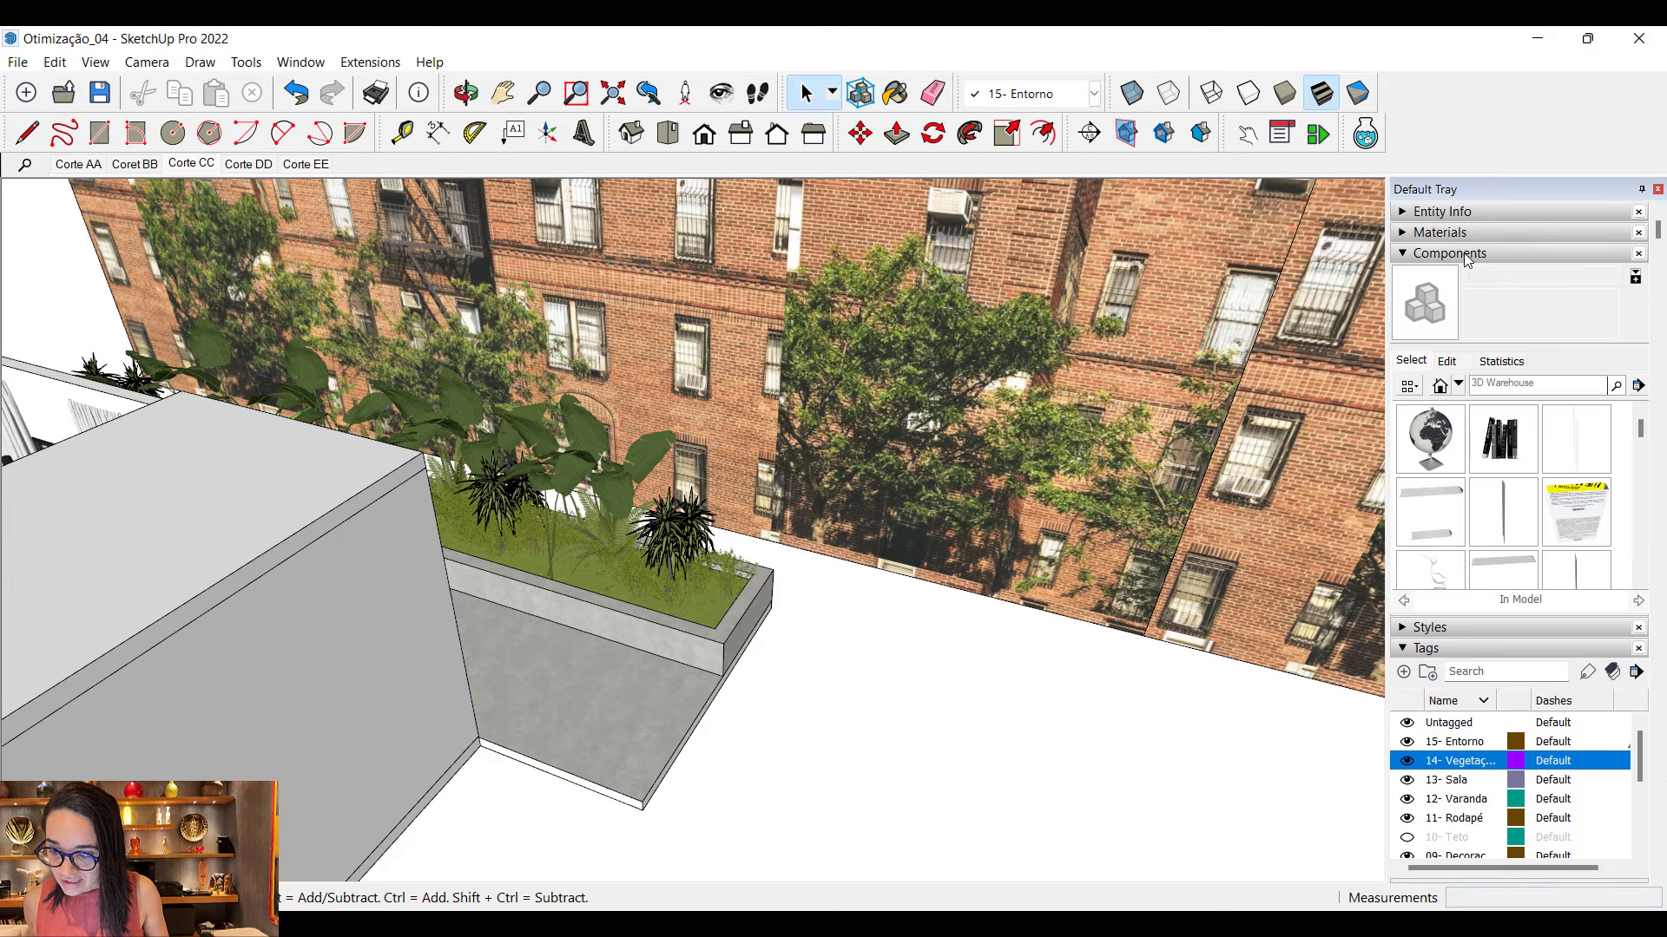
pyautogui.scroll(-2, 1563, 514)
pyautogui.scroll(-2, 1567, 514)
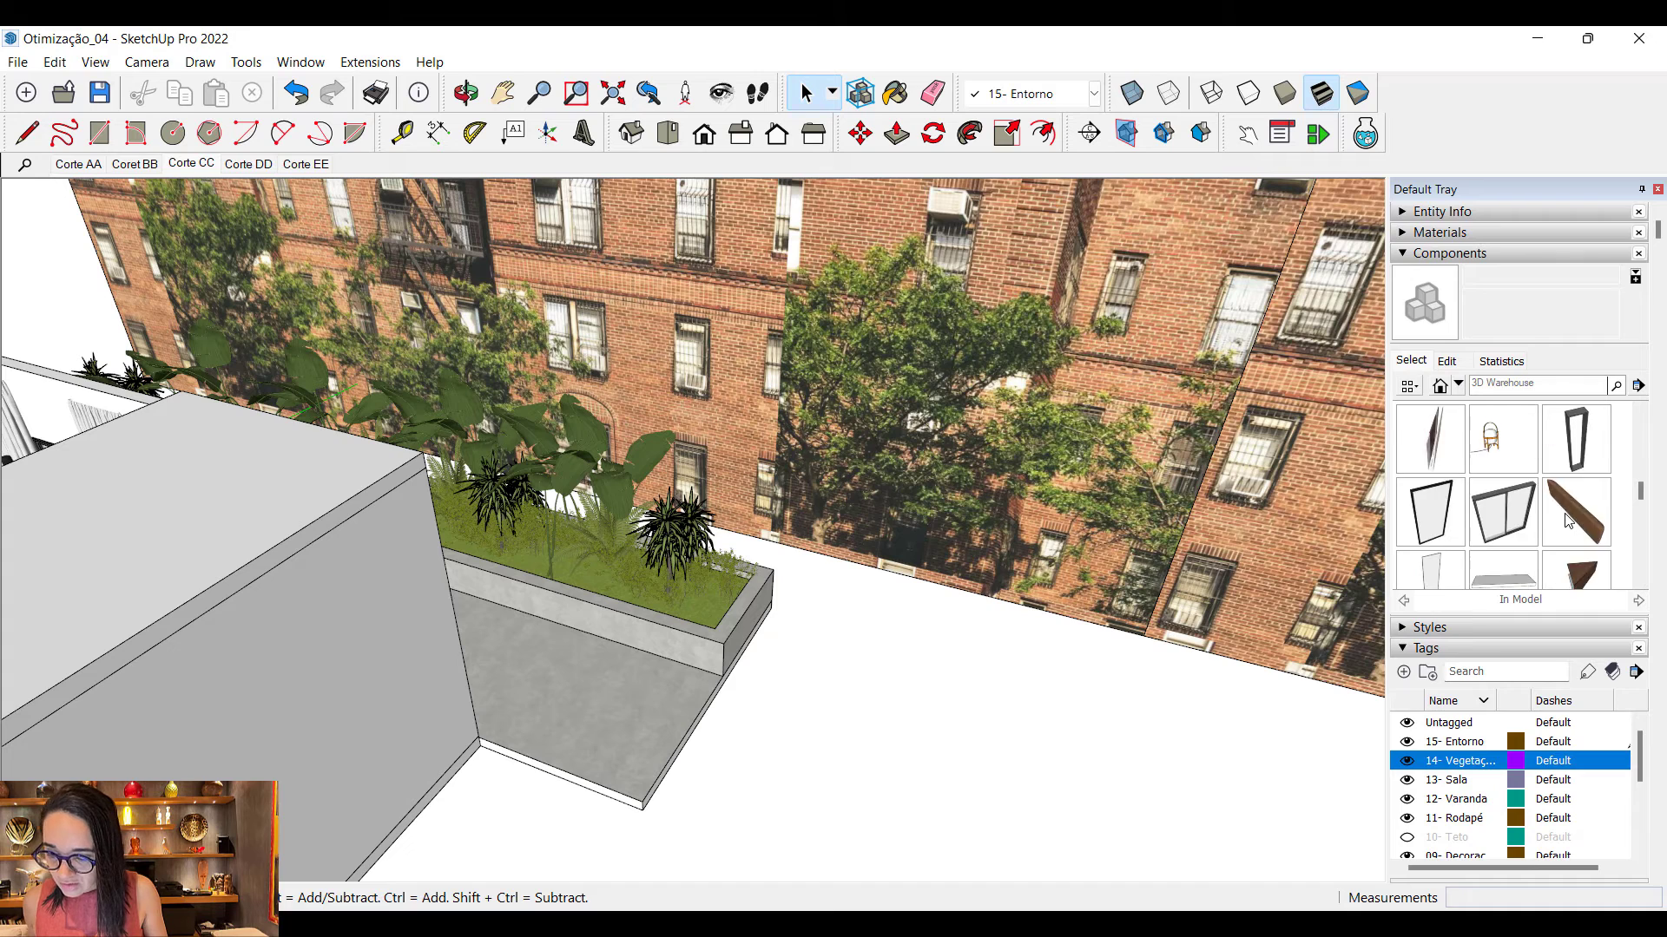
pyautogui.scroll(-5, 1567, 519)
pyautogui.scroll(3, 1545, 496)
pyautogui.click(1425, 417)
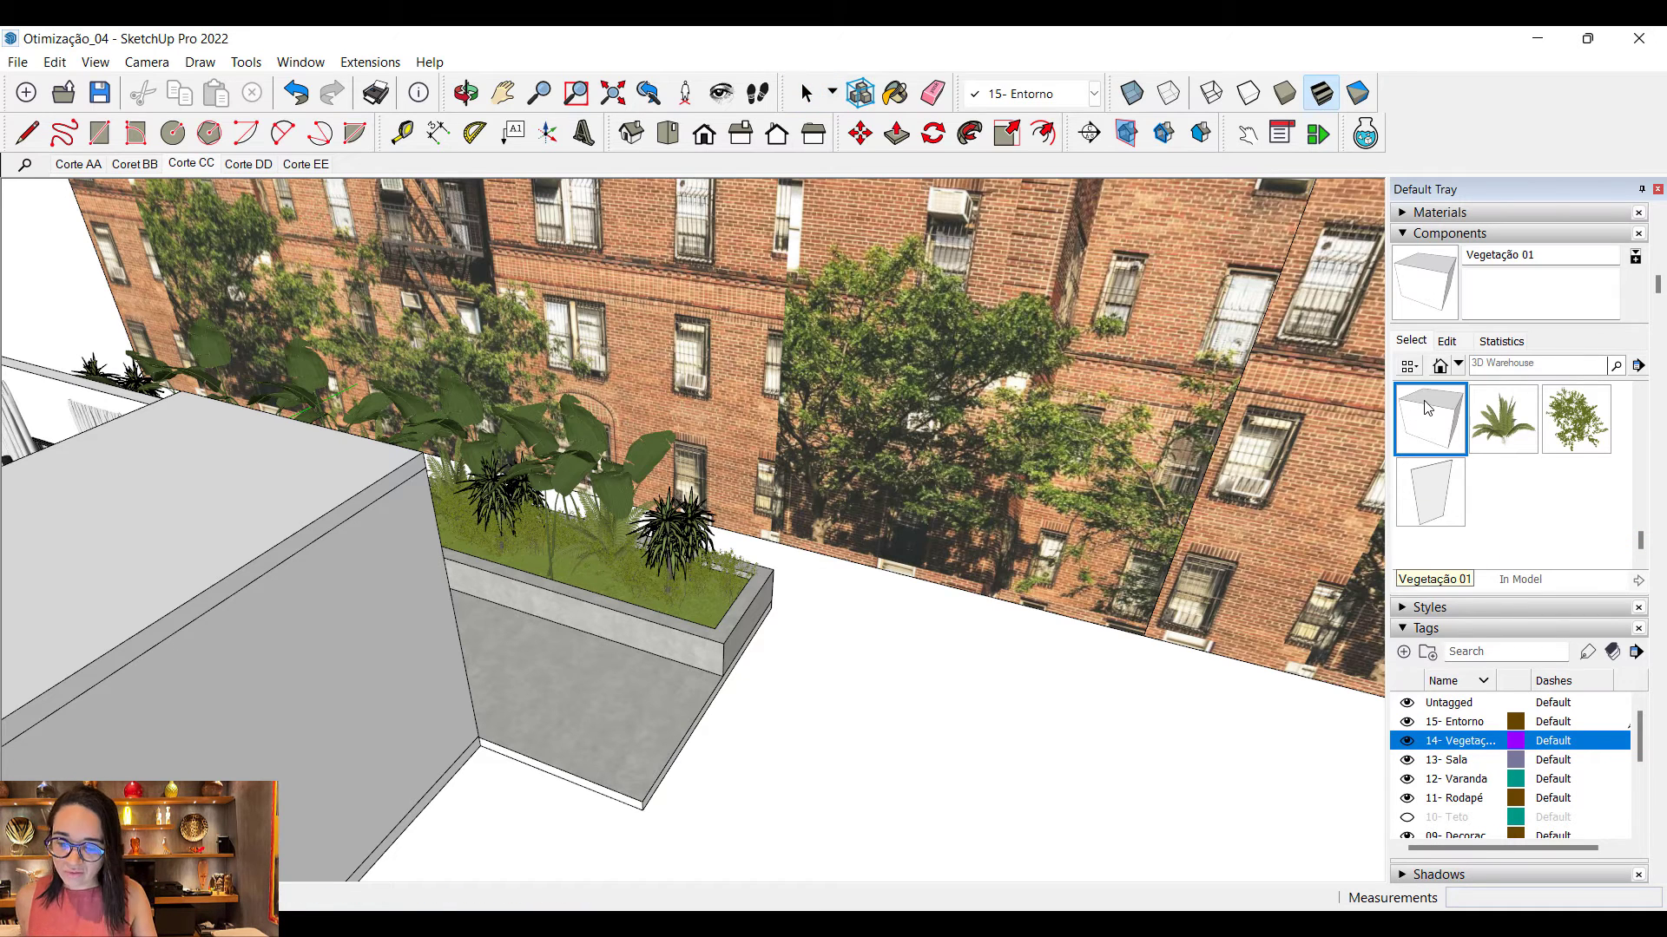
pyautogui.press('space')
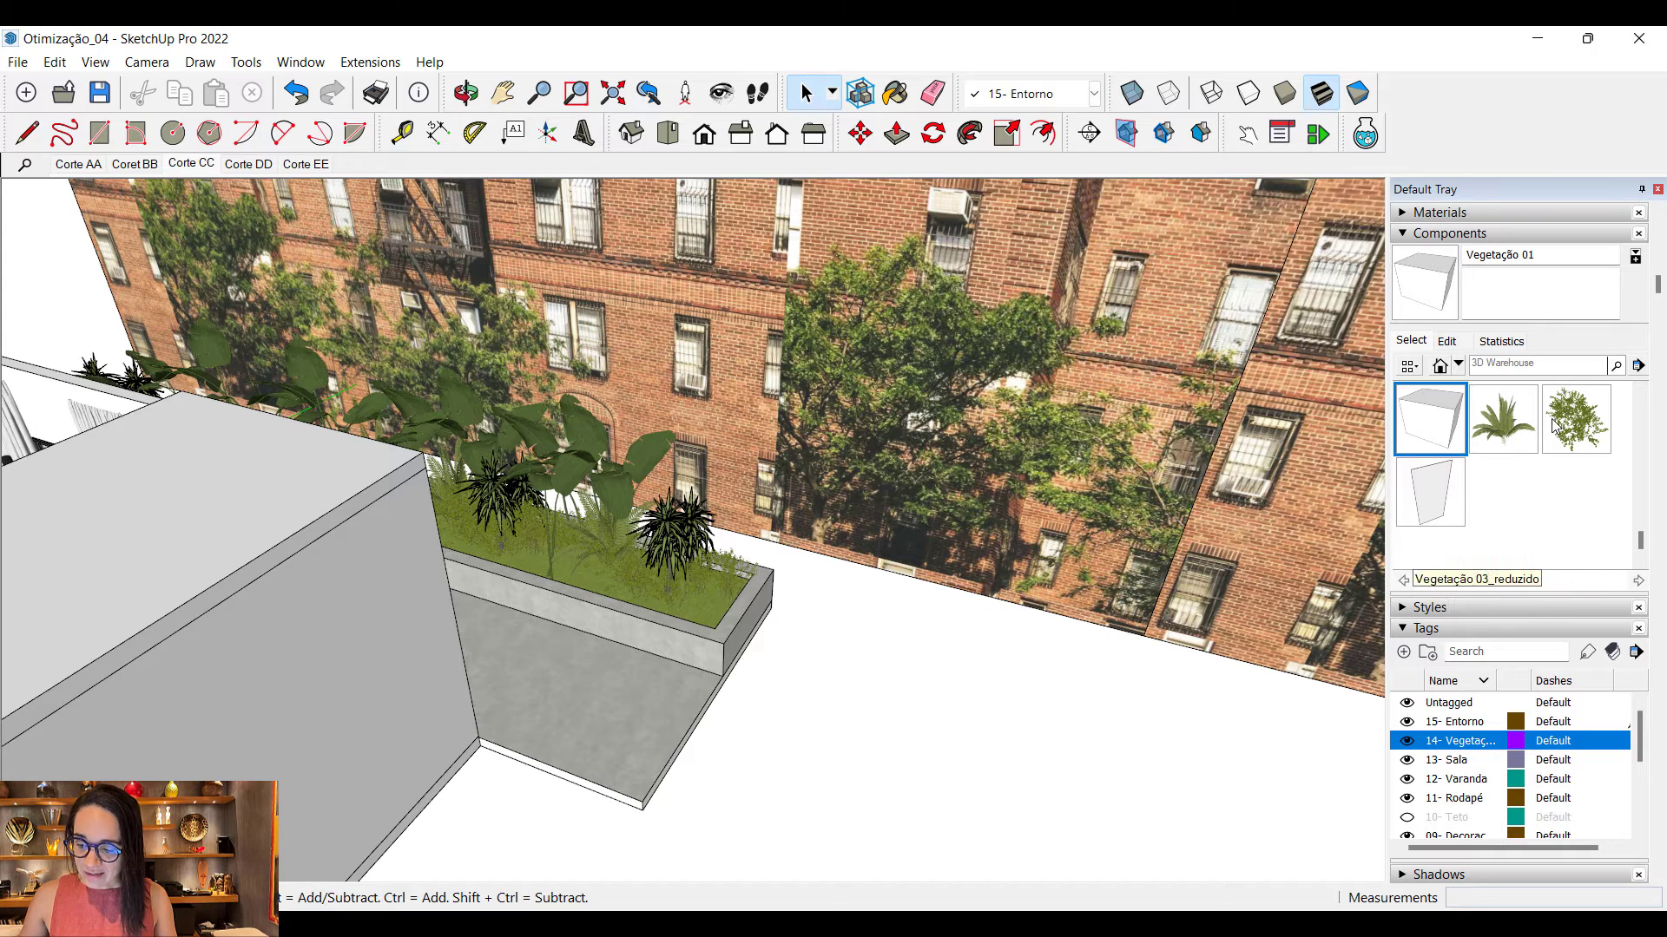
# Step: Select all instances of Vegetação 01_reduzido and replace them with the Vegetação 01 box component
pyautogui.click(1497, 420)
pyautogui.rightClick(1496, 420)
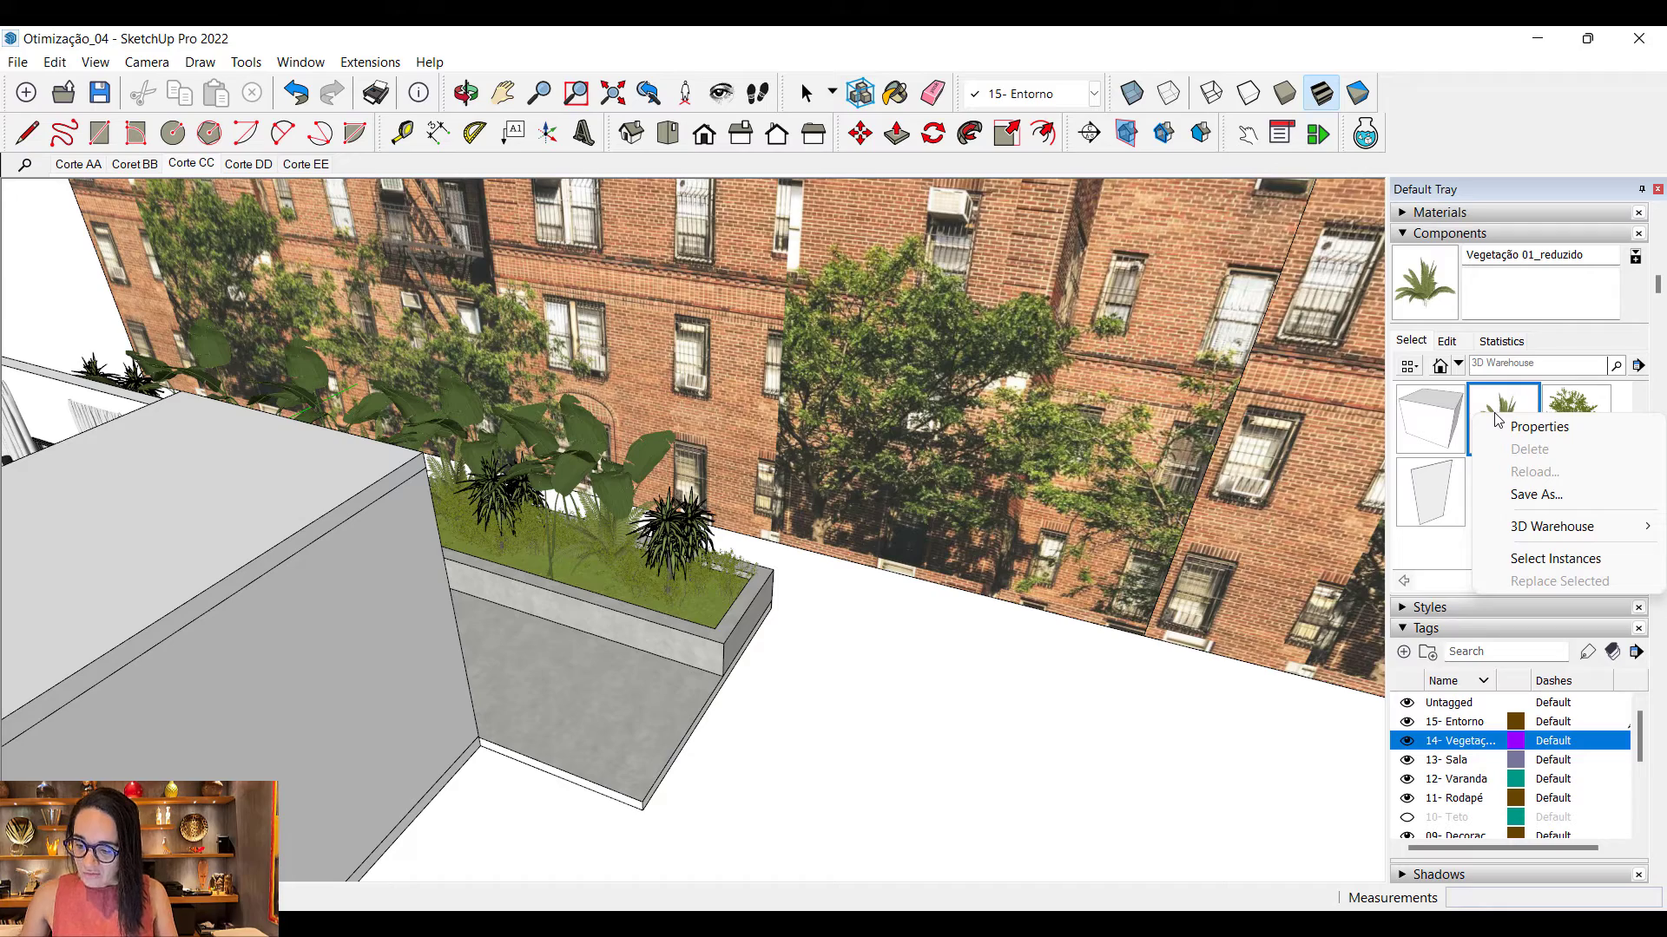
pyautogui.click(1537, 558)
pyautogui.moveTo(538, 351); pyautogui.dragTo(349, 510, button='middle')
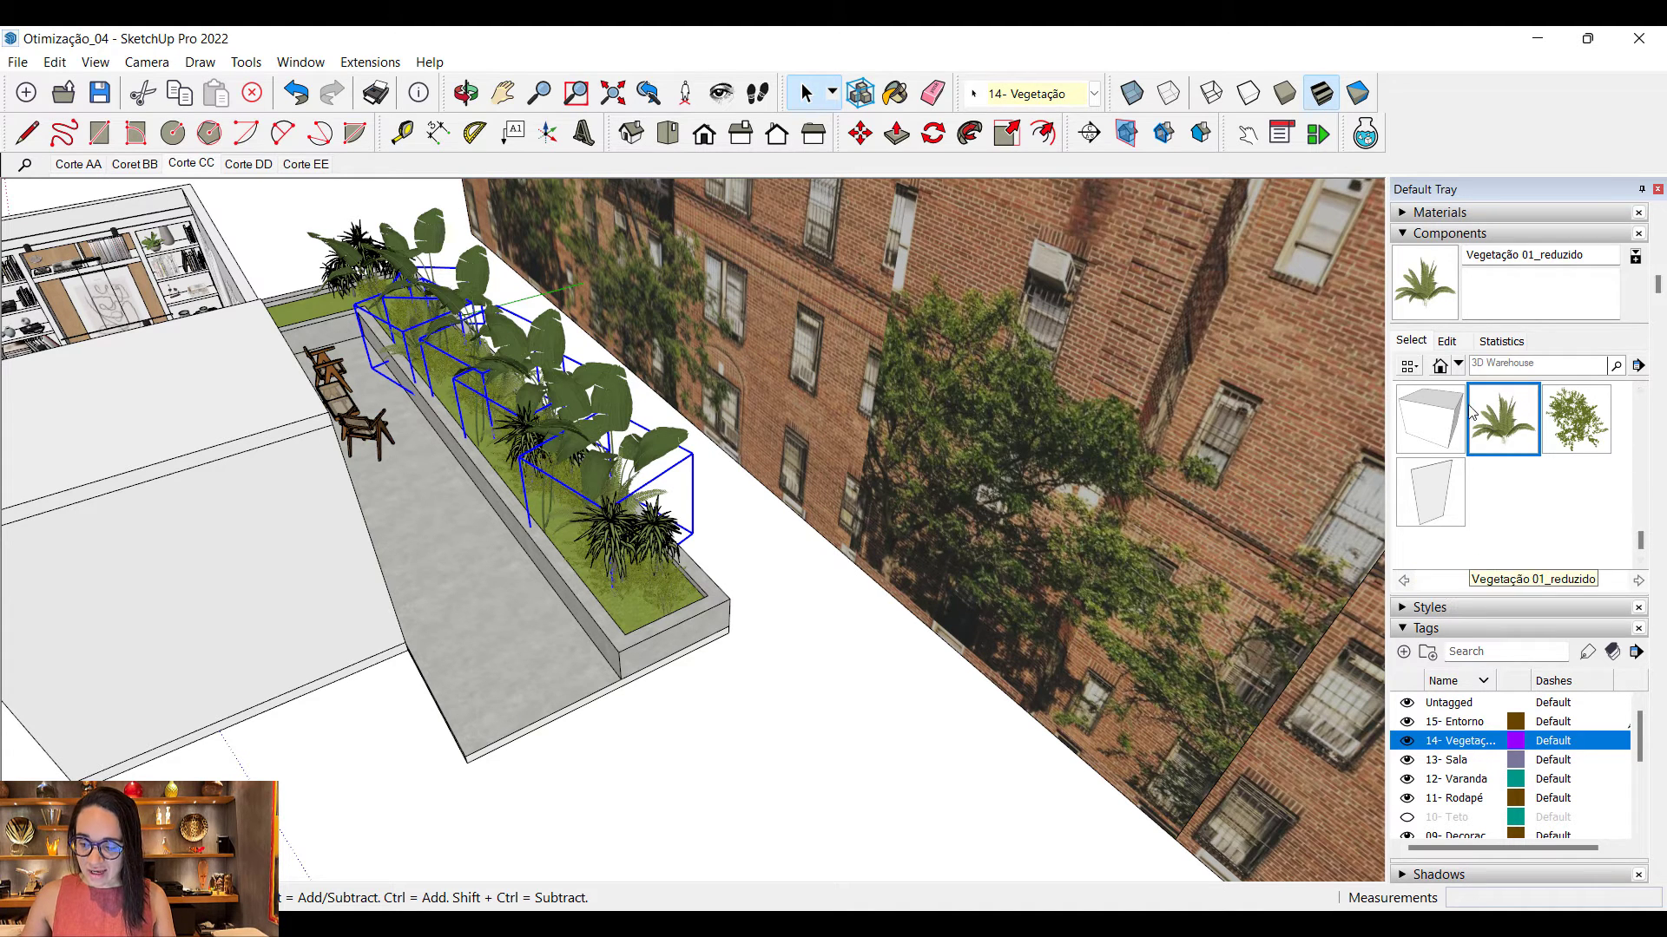
pyautogui.rightClick(1422, 425)
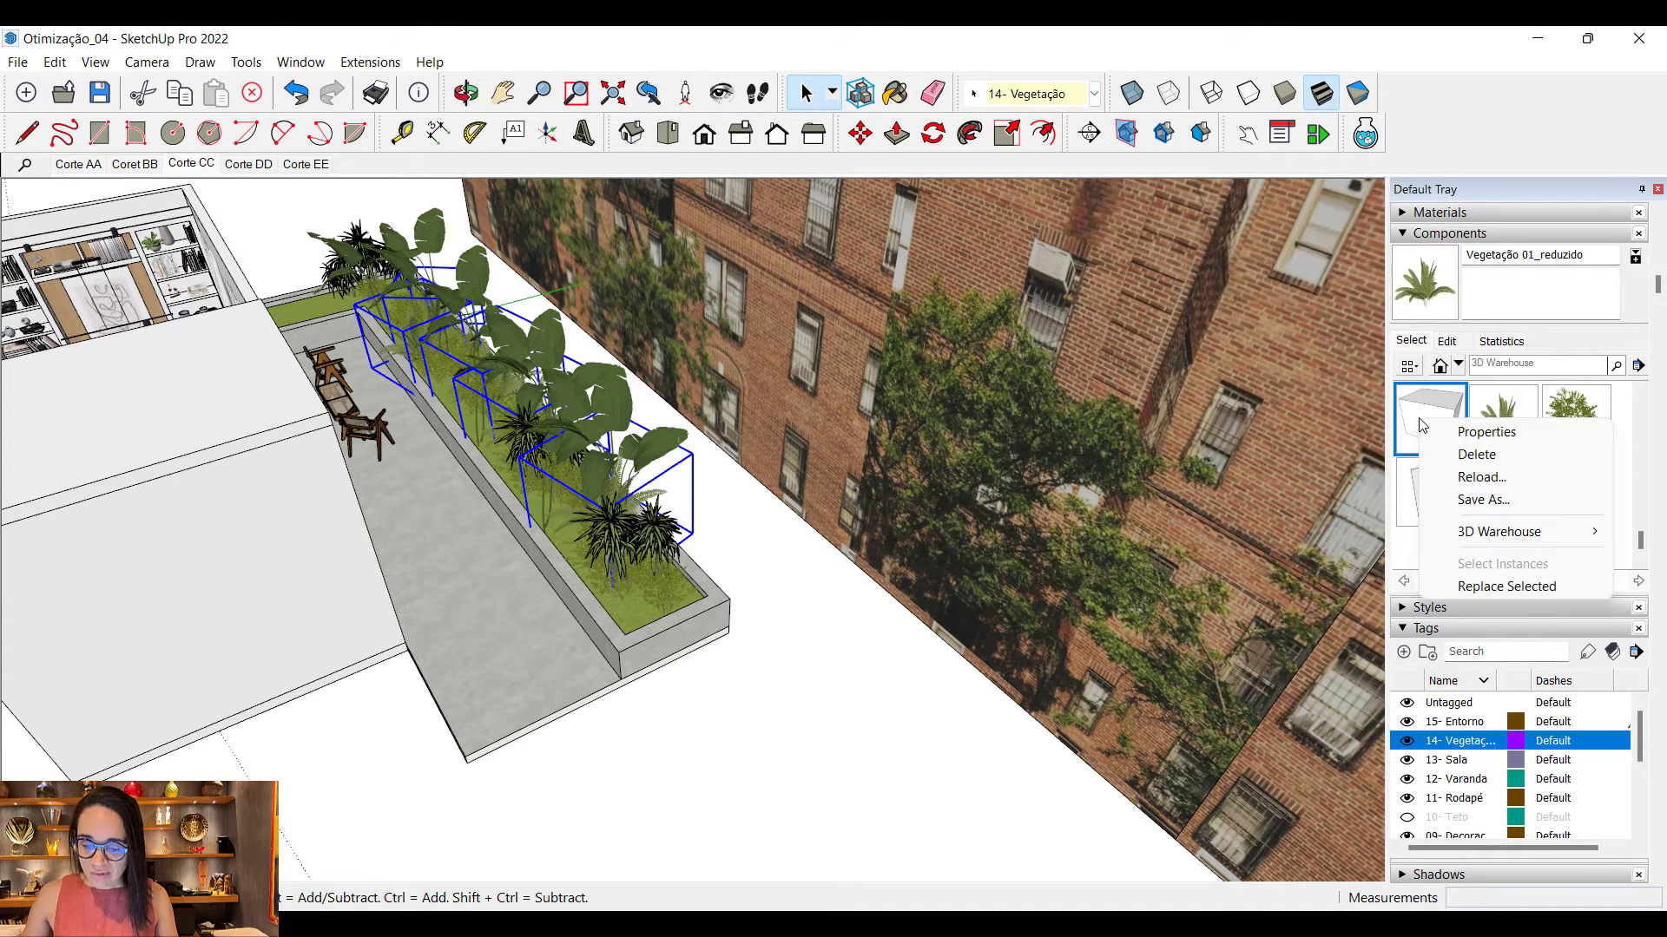
pyautogui.click(1534, 588)
pyautogui.moveTo(477, 356); pyautogui.dragTo(633, 422, button='middle')
pyautogui.scroll(-4, 664, 360)
pyautogui.scroll(7, 520, 374)
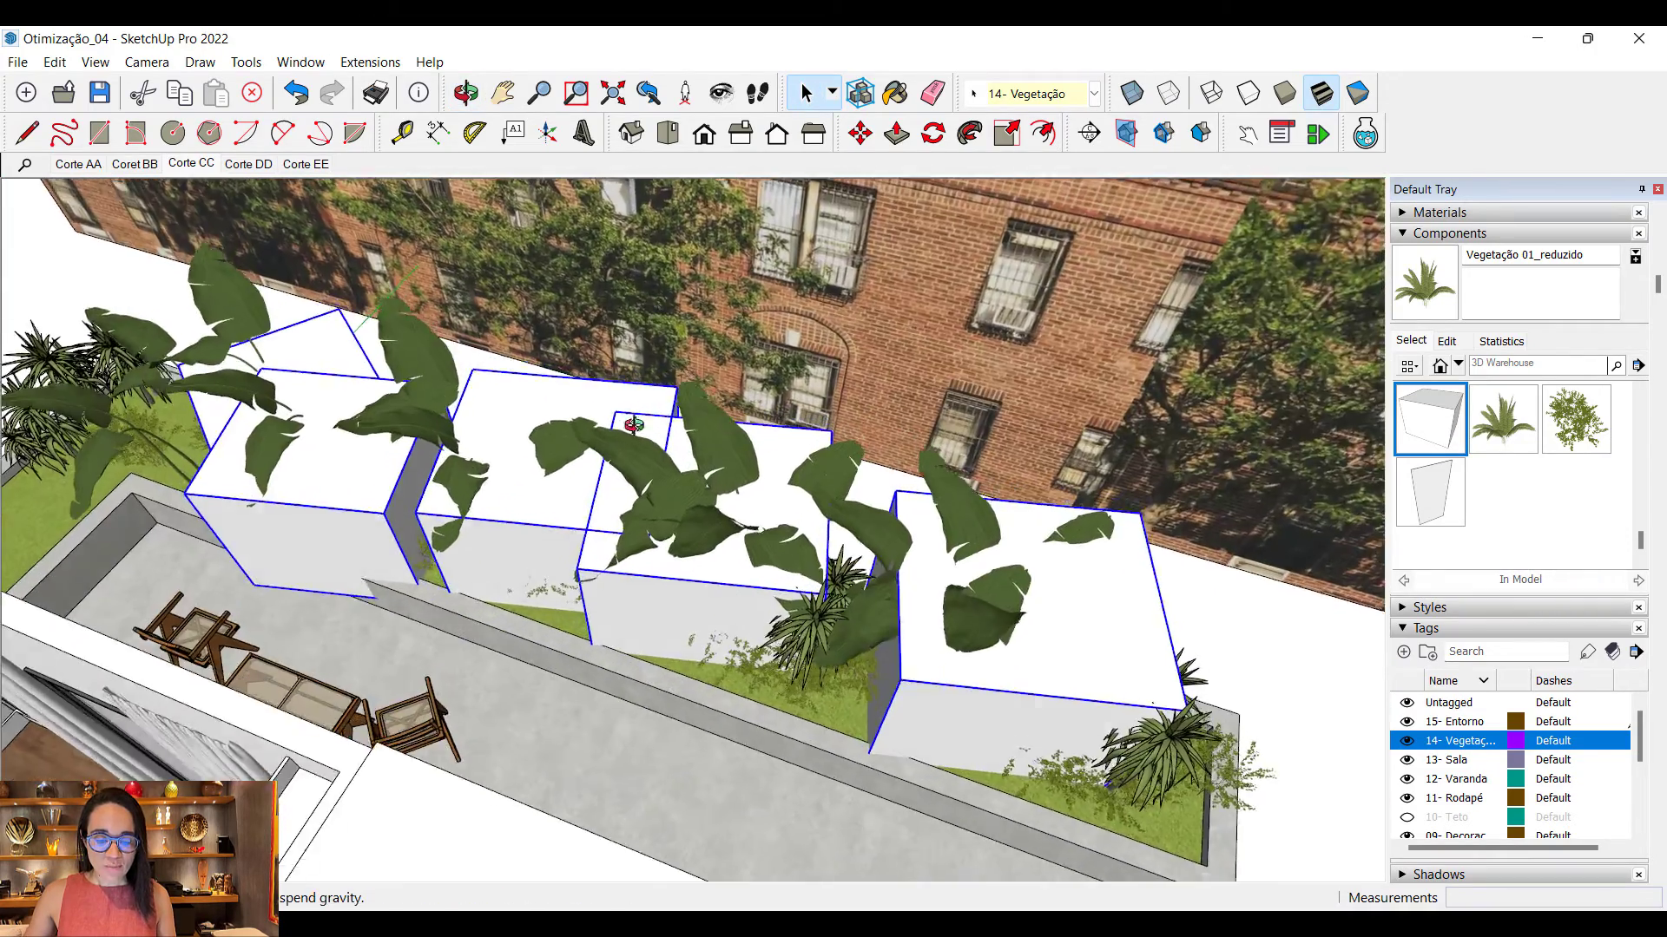
# Step: Examine the Vegetação 01 boxes along the planter from several angles and distances
pyautogui.scroll(-4, 637, 419)
pyautogui.scroll(5, 322, 375)
pyautogui.click(322, 376)
pyautogui.scroll(-6, 358, 332)
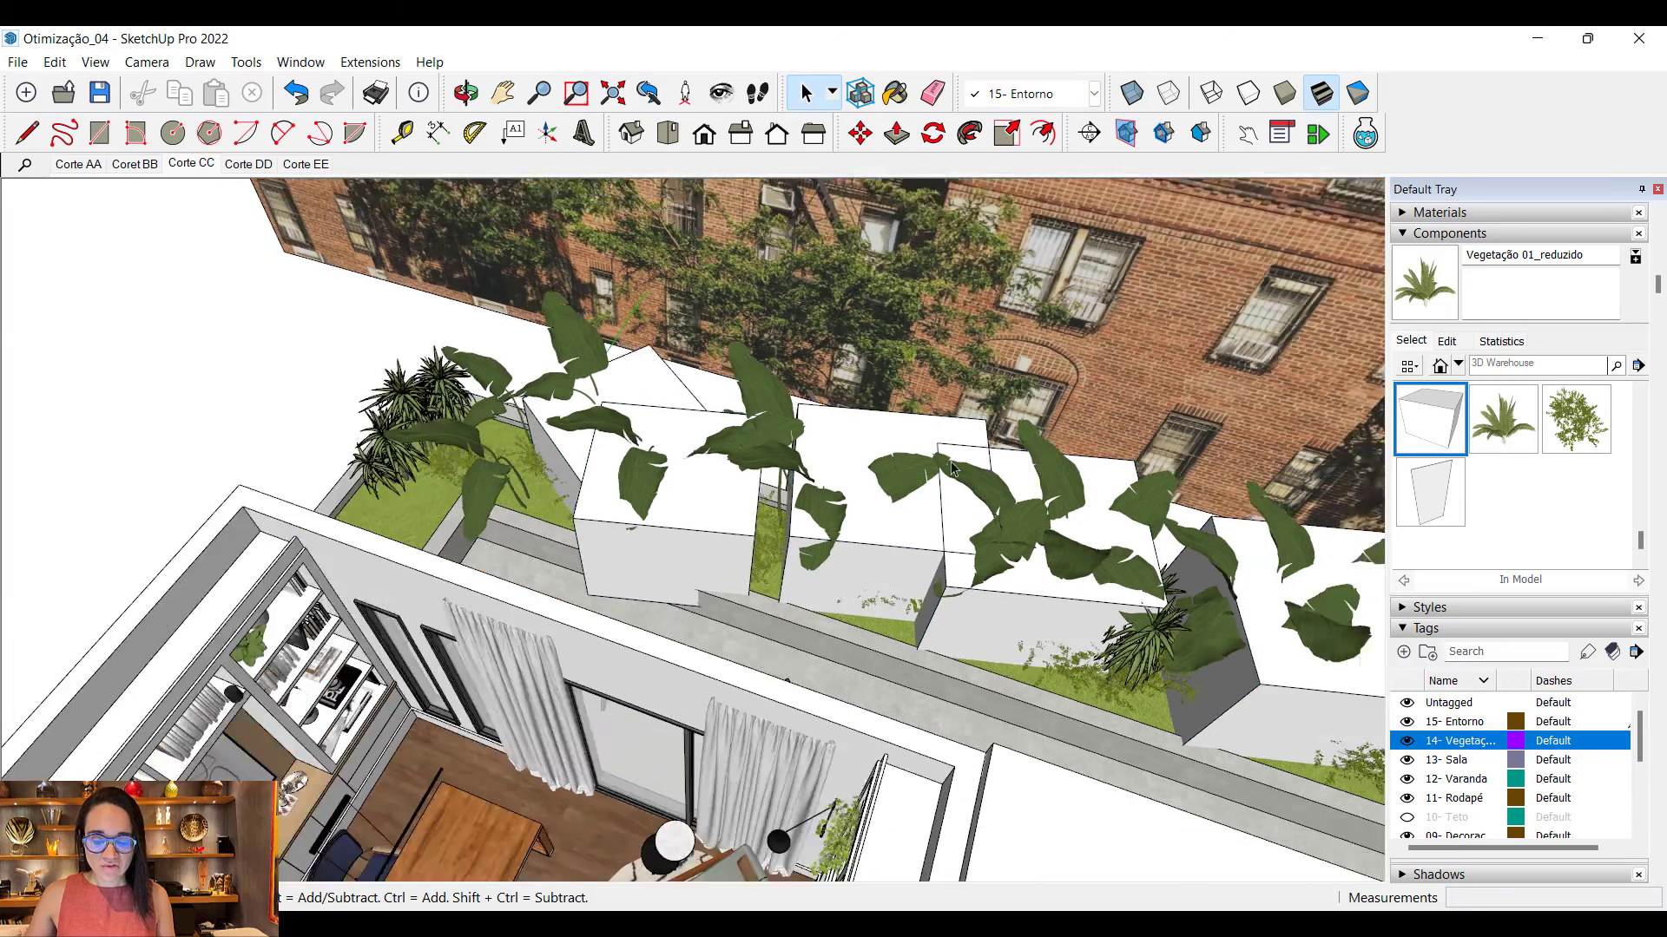
pyautogui.moveTo(637, 460); pyautogui.dragTo(879, 583, button='middle')
pyautogui.scroll(-5, 864, 573)
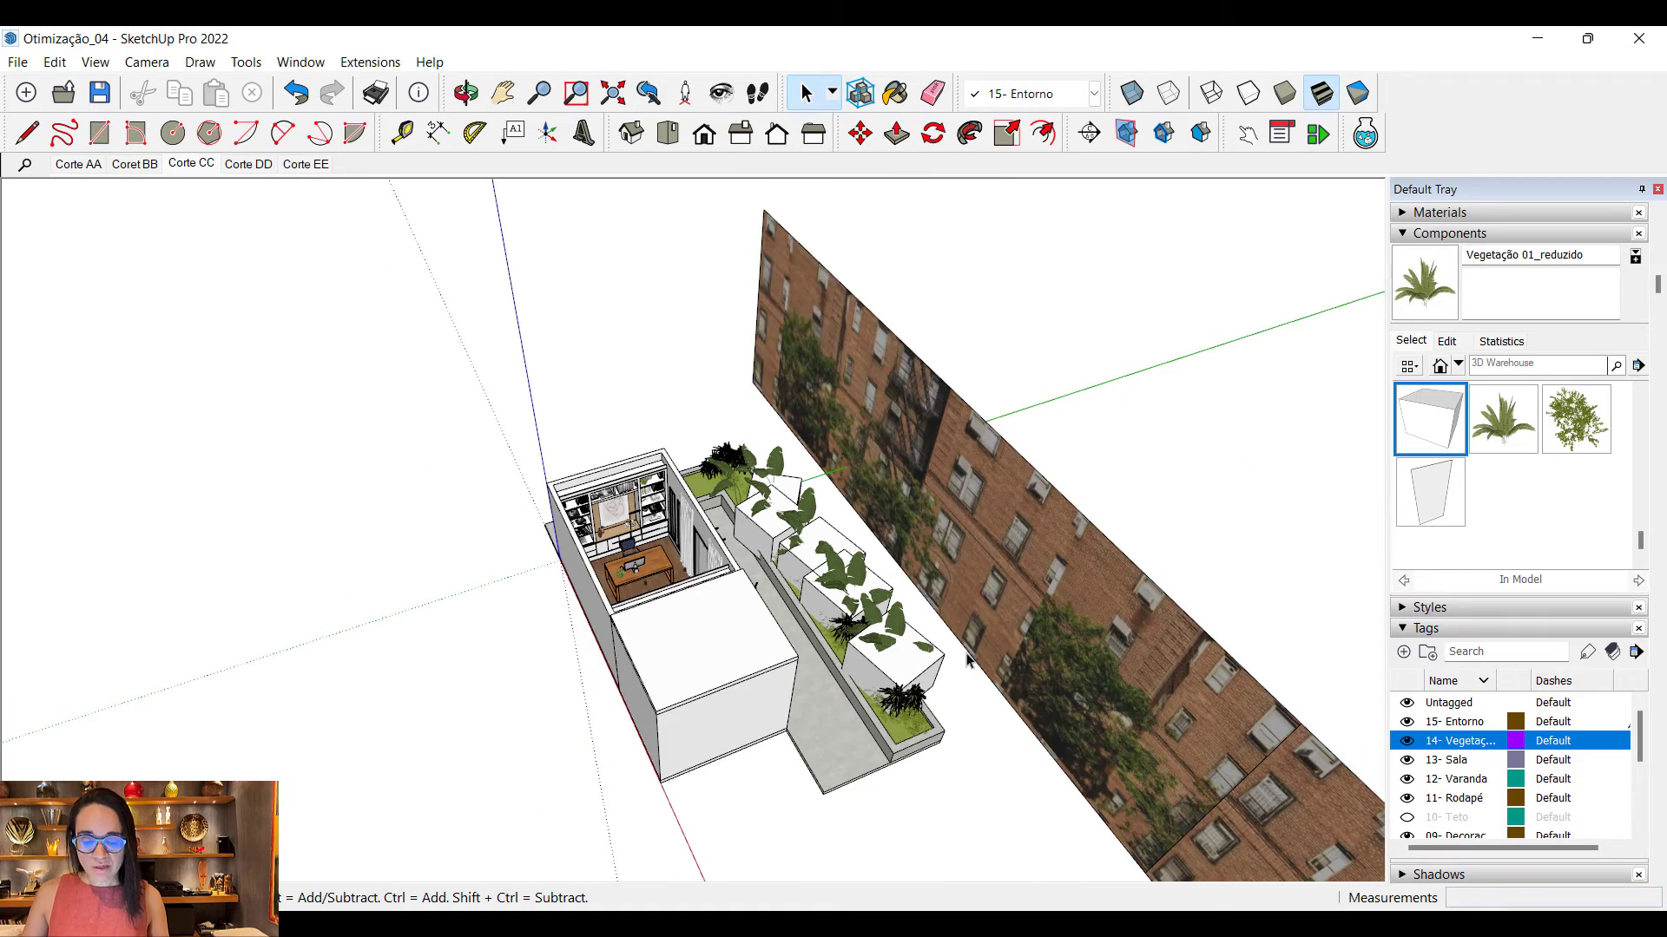
pyautogui.scroll(6, 826, 448)
pyautogui.scroll(-4, 826, 449)
pyautogui.scroll(3, 632, 668)
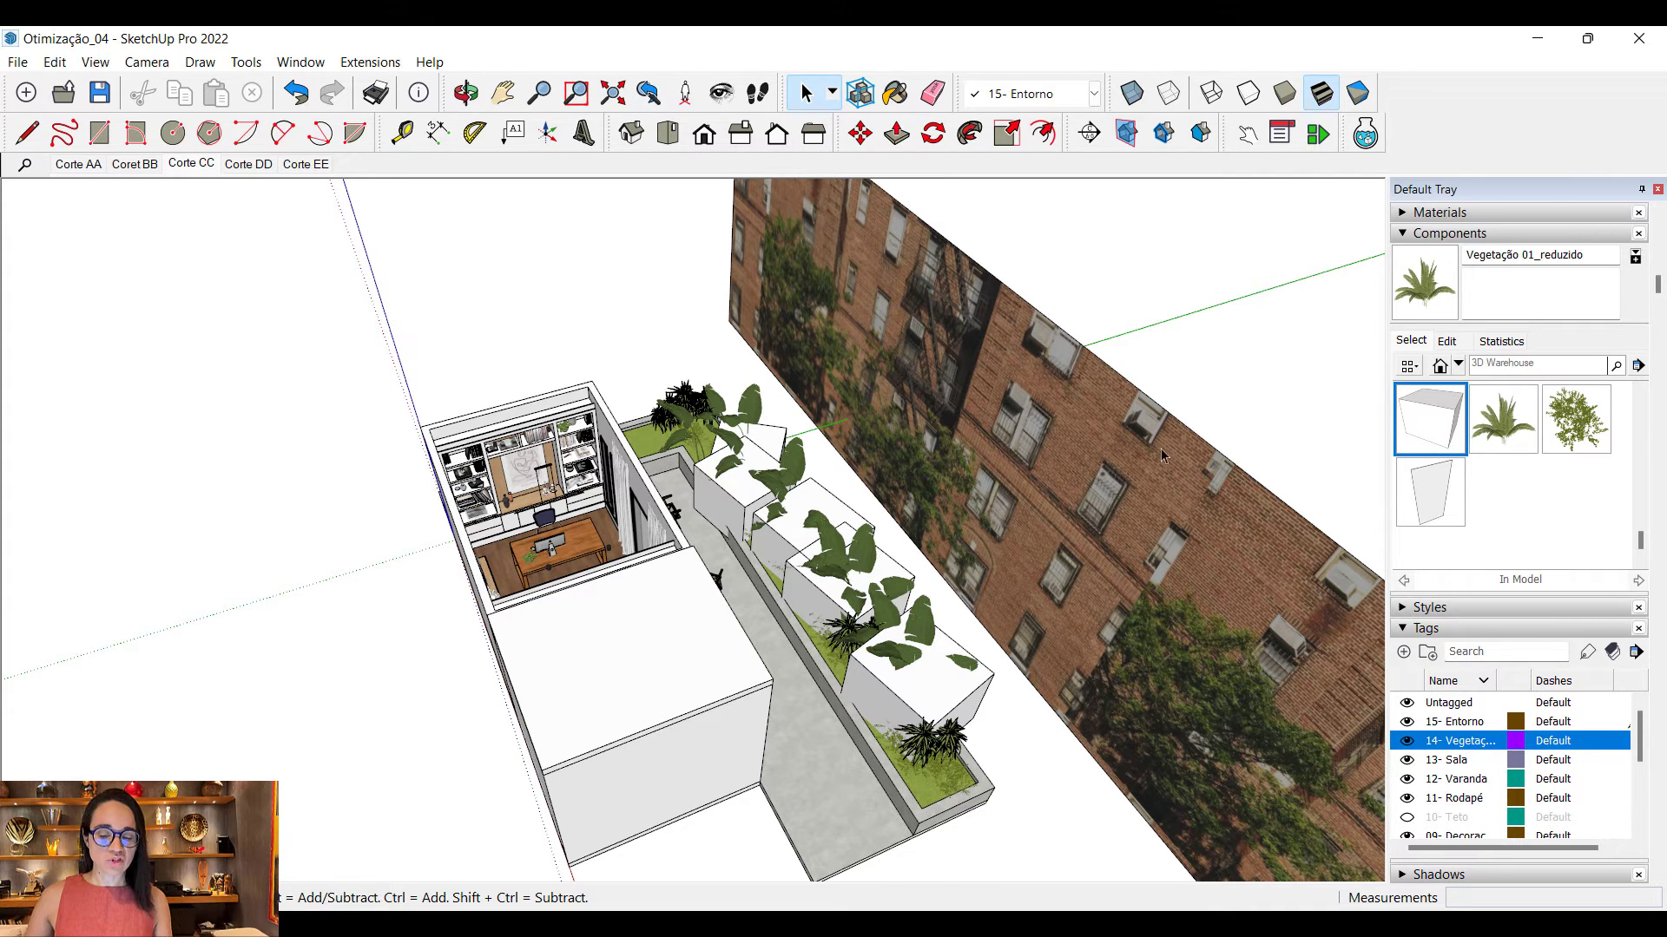
# Step: Select all instances of the Vegetação 01 box and replace them with the Vegetação 01_reduzido fern component
pyautogui.rightClick(1424, 421)
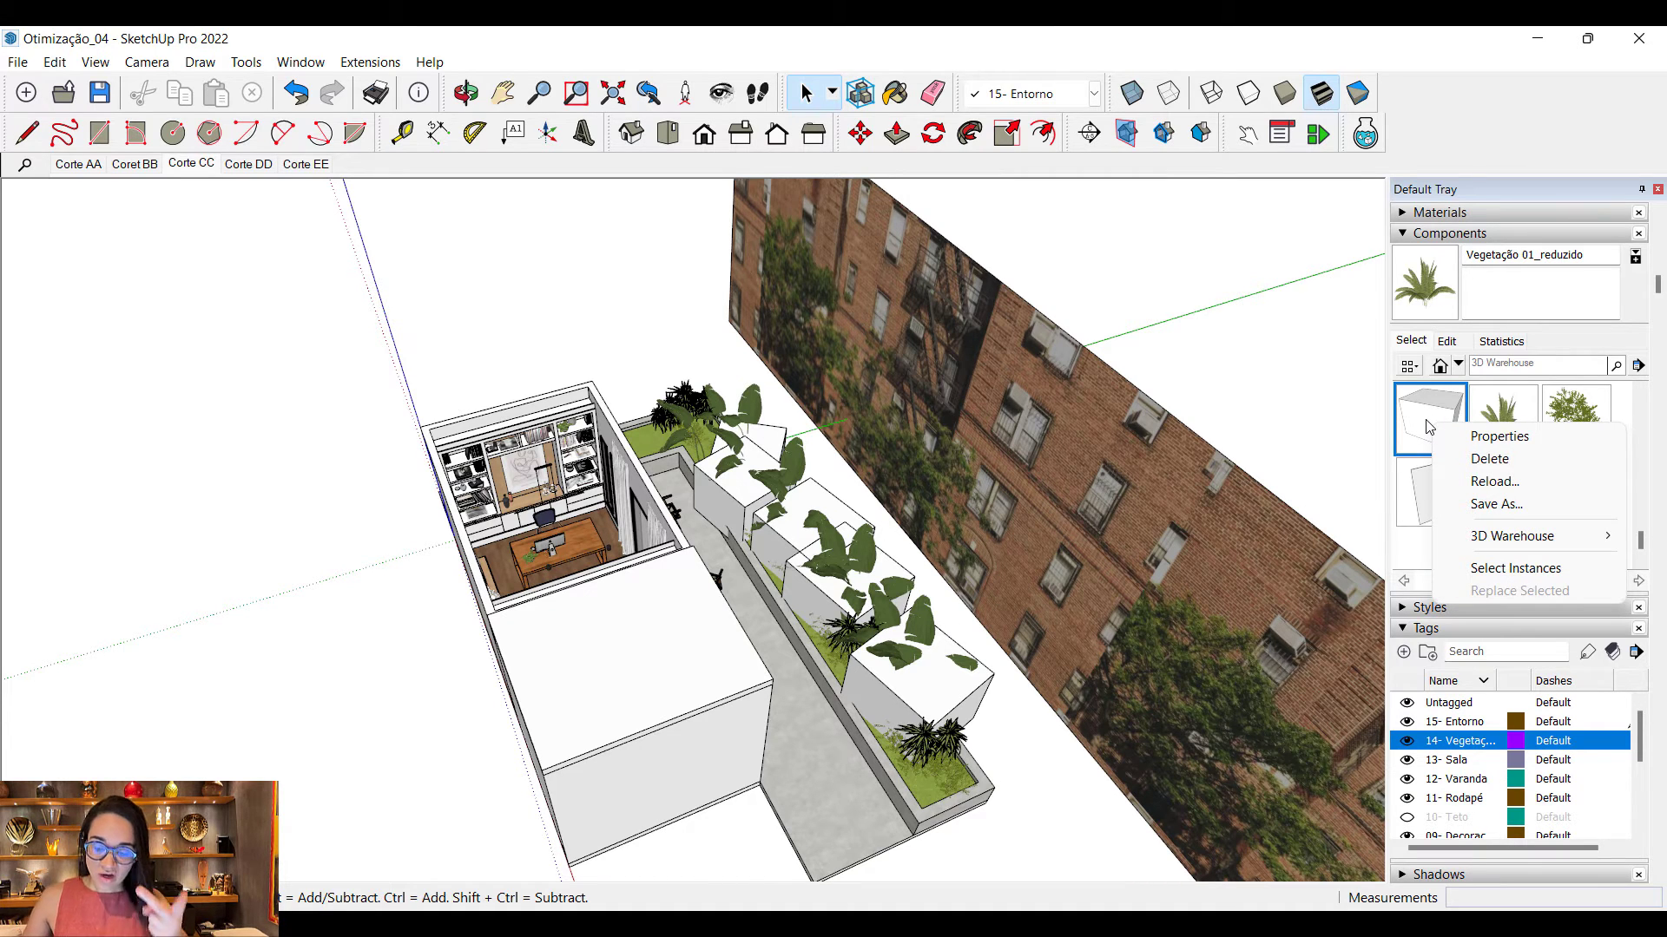
pyautogui.click(1506, 568)
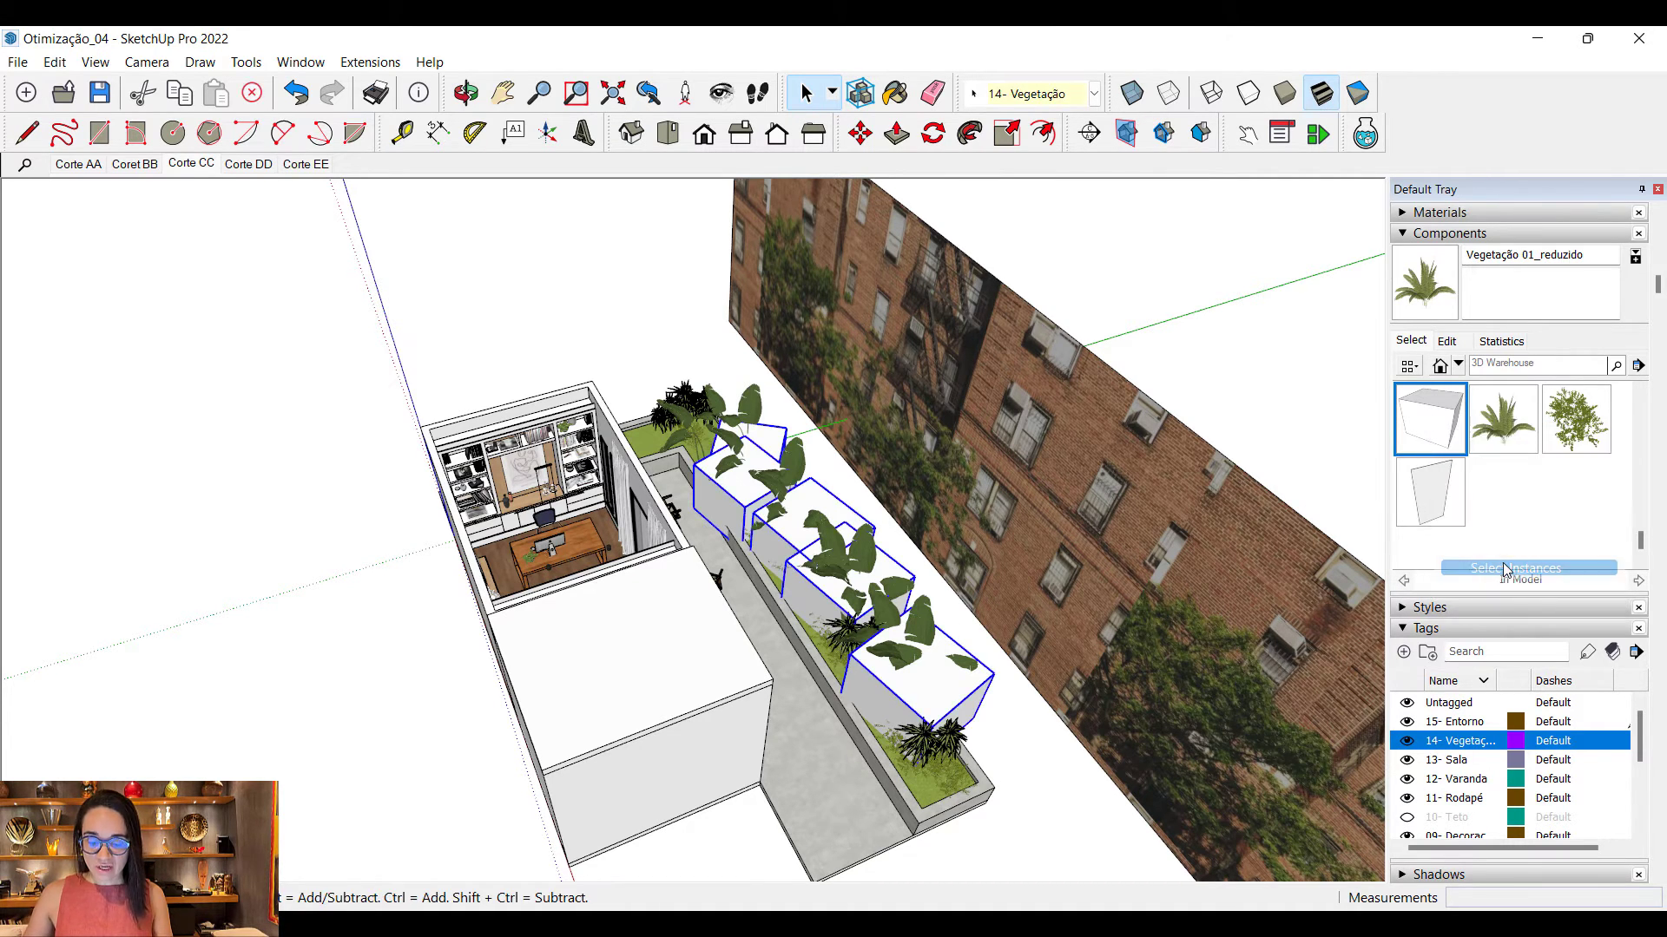
pyautogui.rightClick(1506, 423)
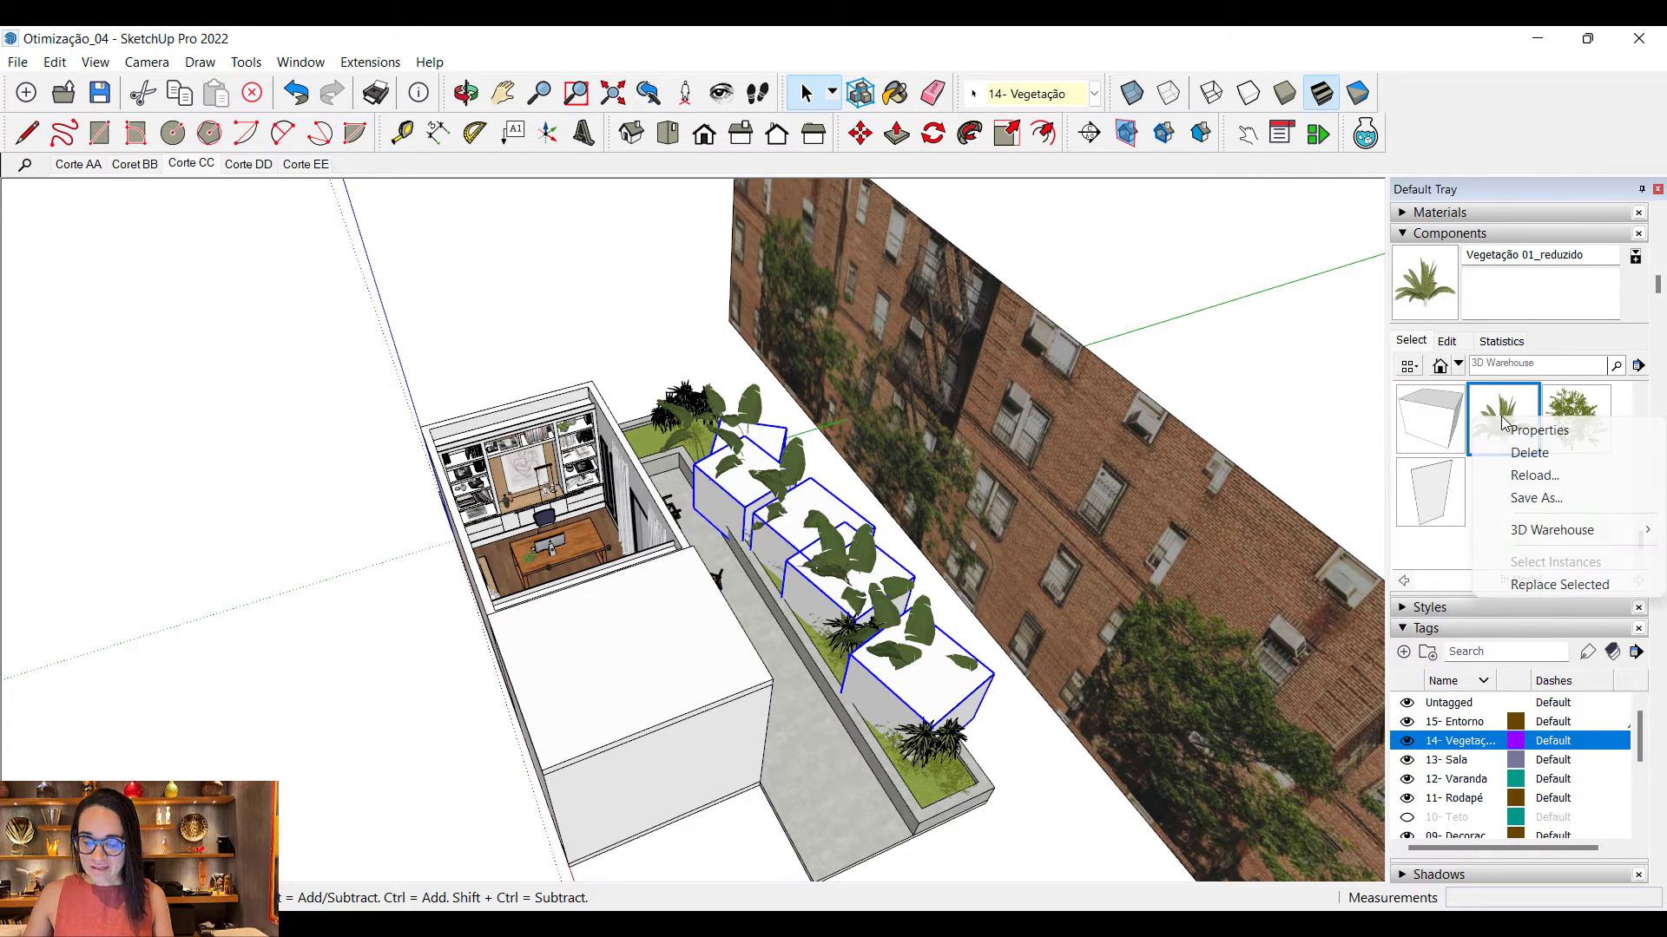
pyautogui.click(1546, 587)
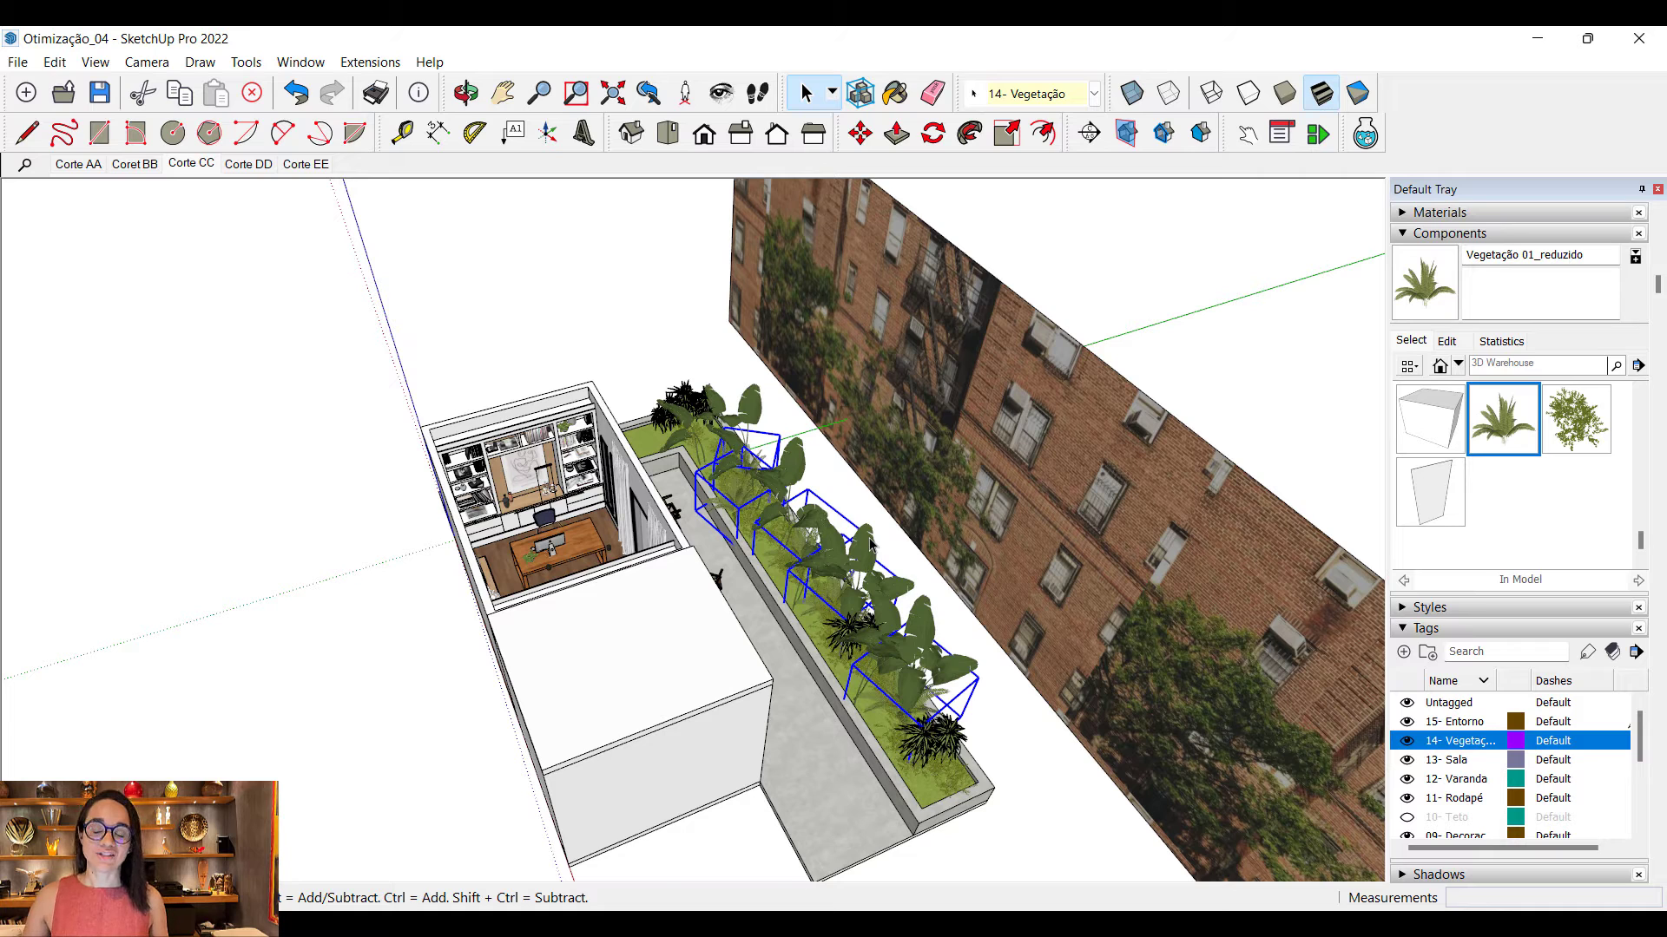
# Step: Hide the 14- Vegetação tag so the planter is shown without plants
pyautogui.click(1504, 236)
pyautogui.click(1408, 412)
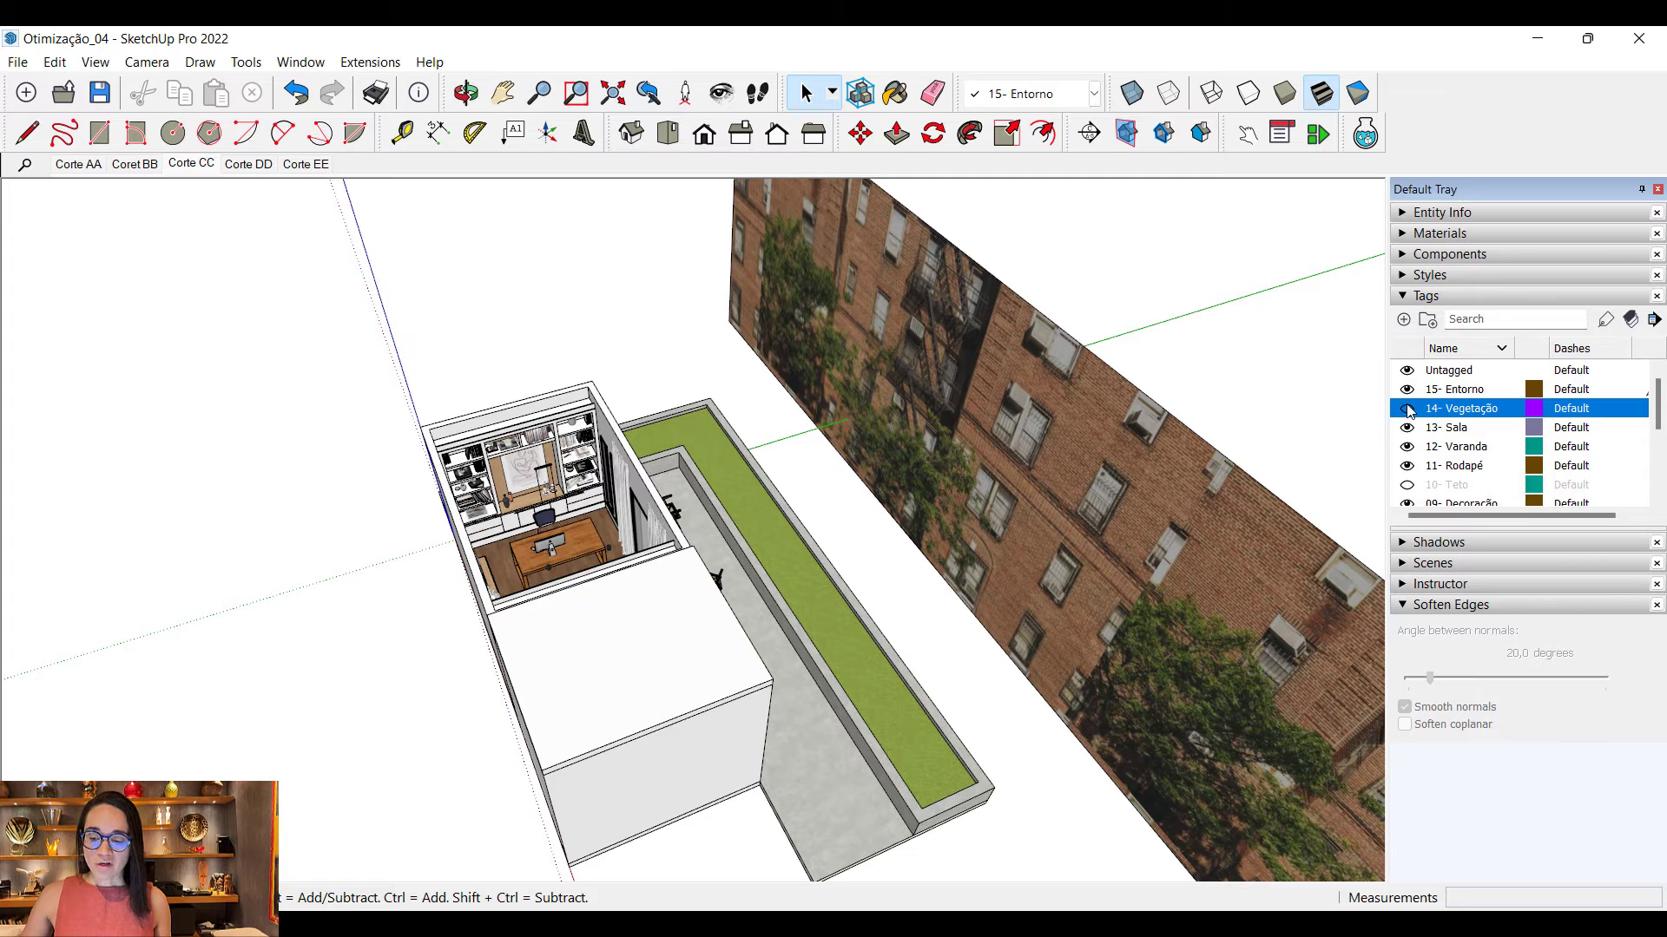
pyautogui.click(1458, 297)
pyautogui.moveTo(677, 661); pyautogui.dragTo(708, 651, button='middle')
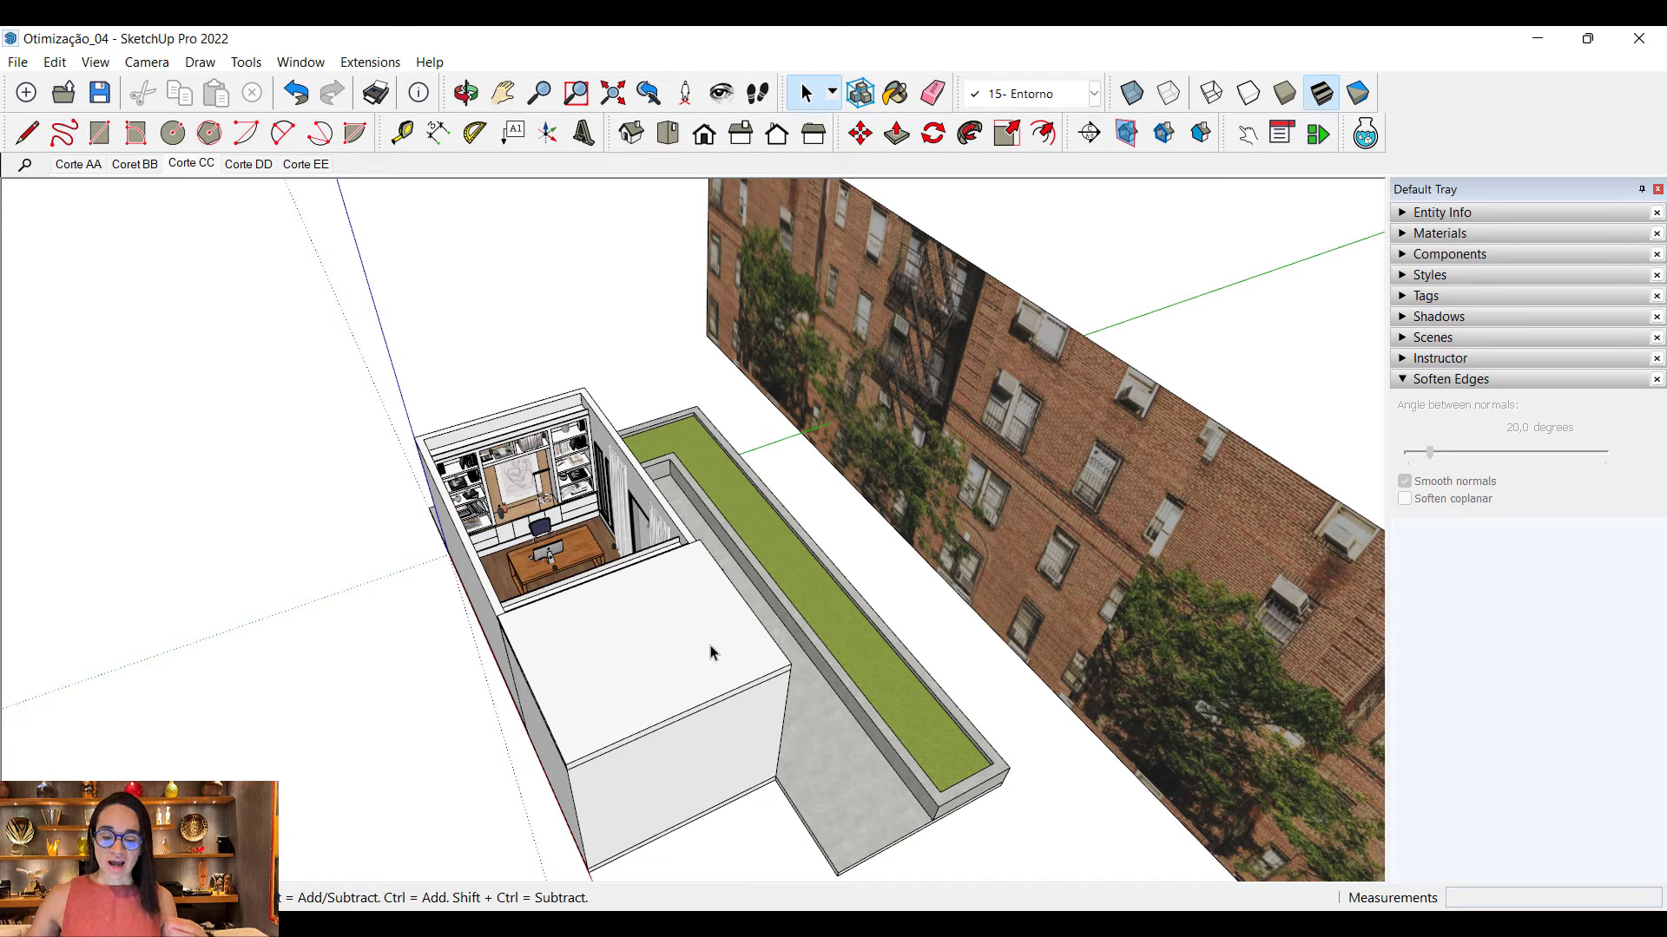
# Step: Hide the 09- Decoração tag to clear the decoration from the office
pyautogui.moveTo(1159, 581); pyautogui.dragTo(1294, 569, button='middle')
pyautogui.scroll(5, 664, 599)
pyautogui.moveTo(664, 598); pyautogui.dragTo(413, 573, button='middle')
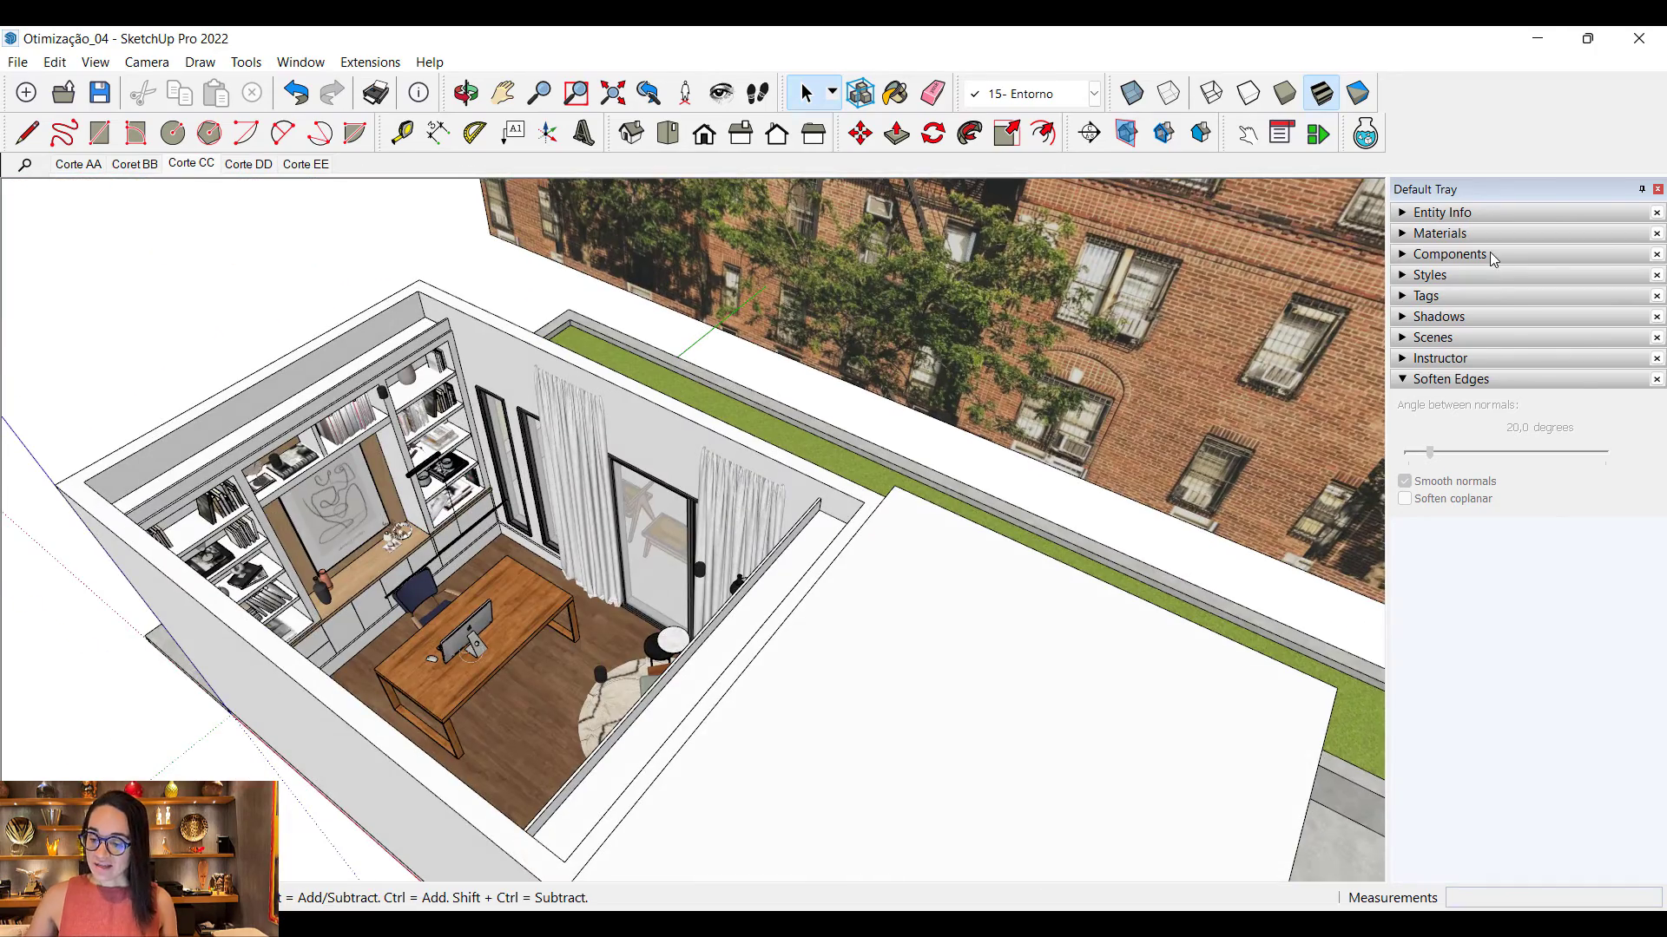
pyautogui.click(1407, 297)
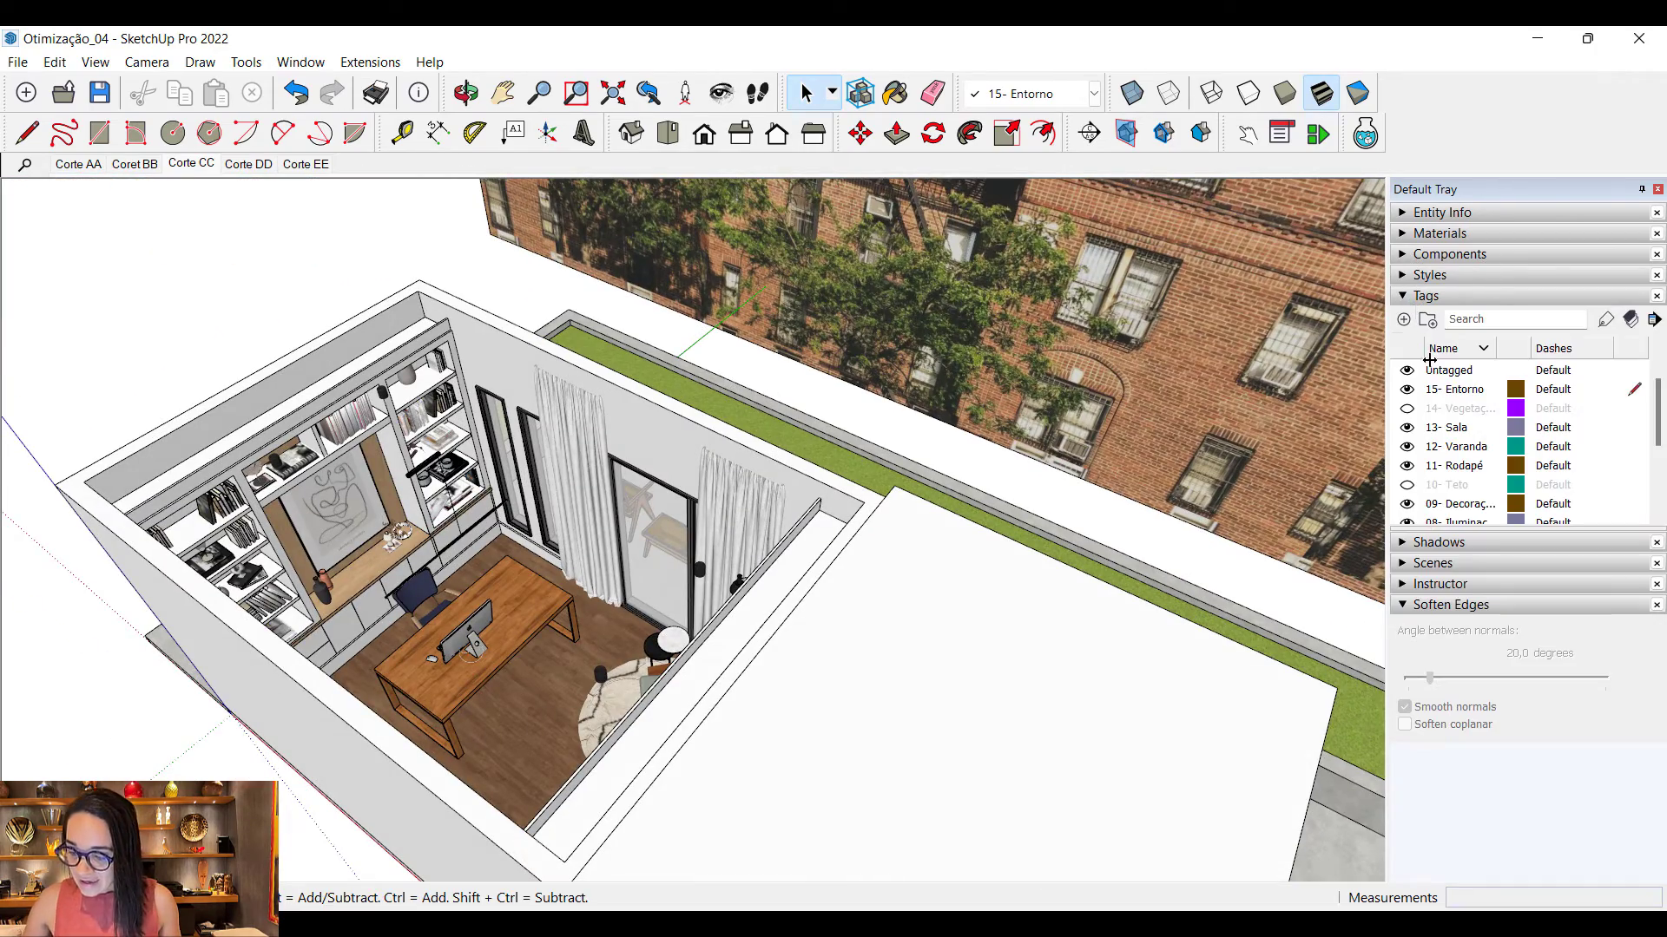
pyautogui.click(1408, 512)
pyautogui.moveTo(955, 712); pyautogui.dragTo(312, 425, button='middle')
pyautogui.scroll(5, 757, 539)
pyautogui.scroll(-3, 757, 539)
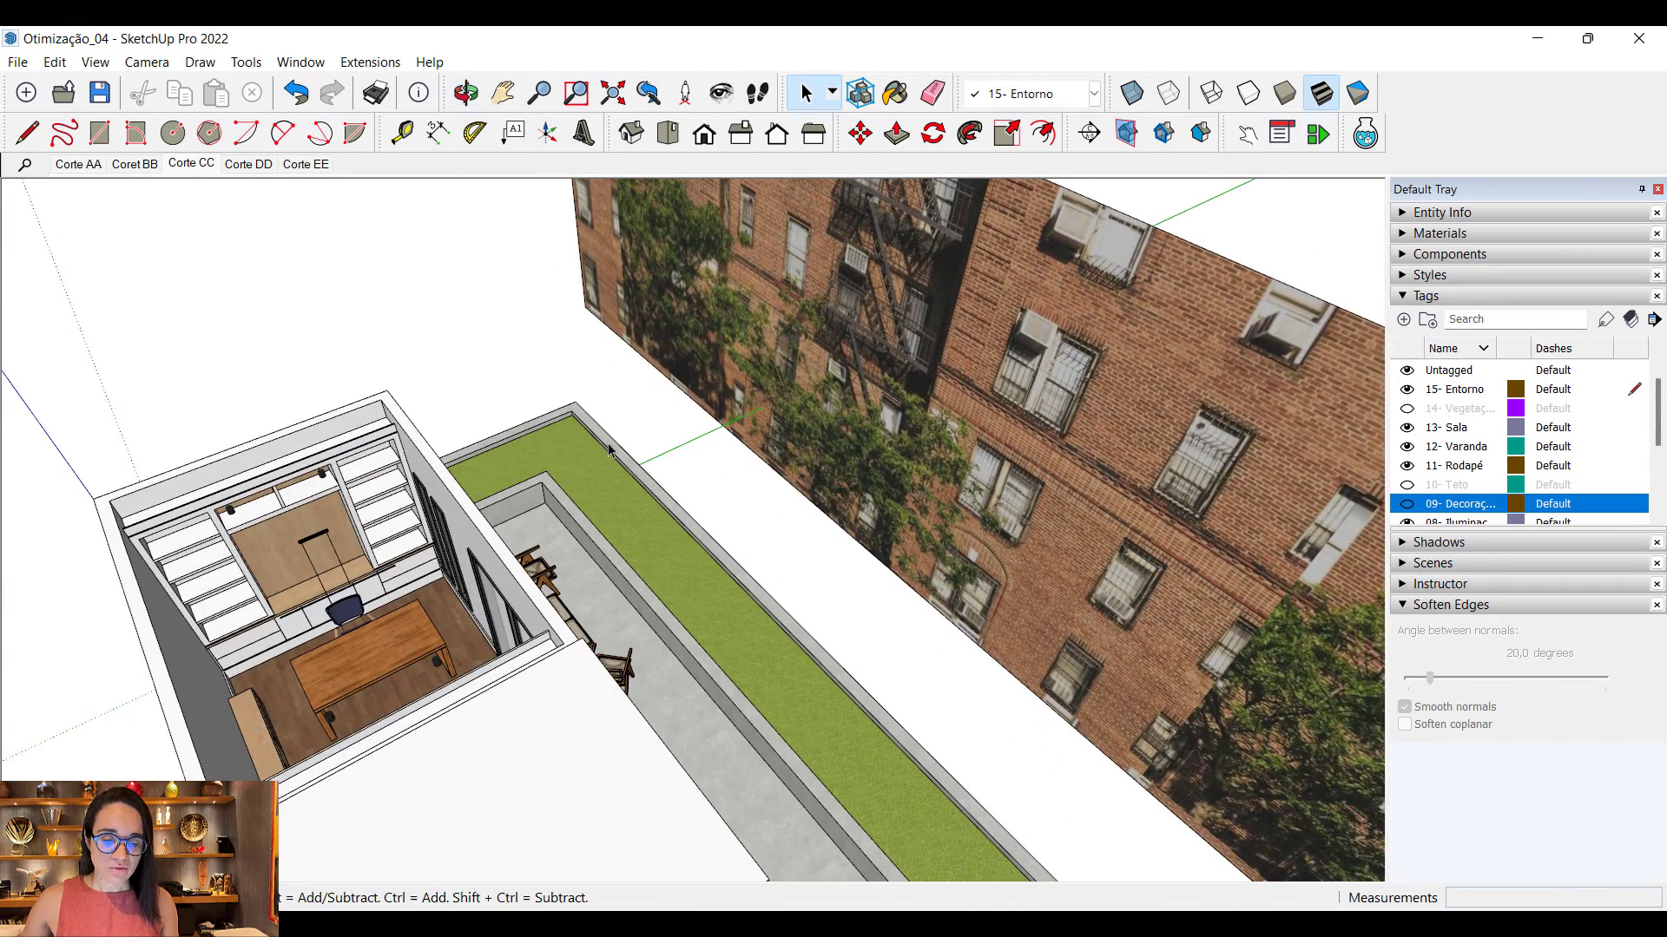
# Step: Save the model, then collapse the Tags and Soften Edges sections
pyautogui.click(19, 64)
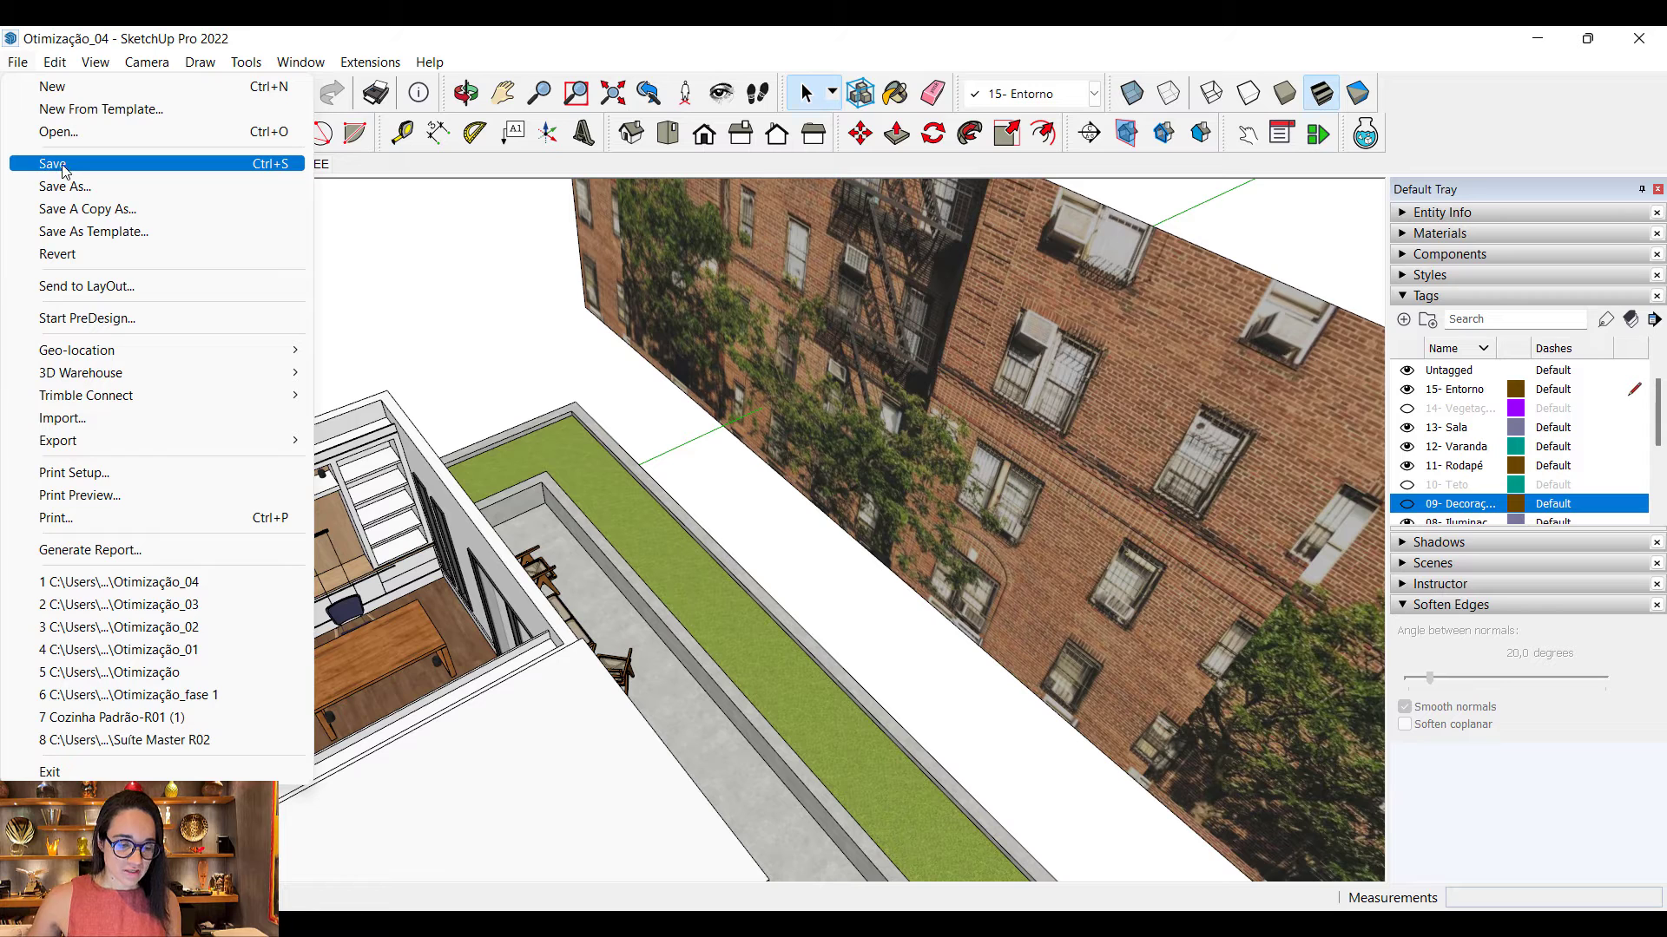
pyautogui.click(137, 173)
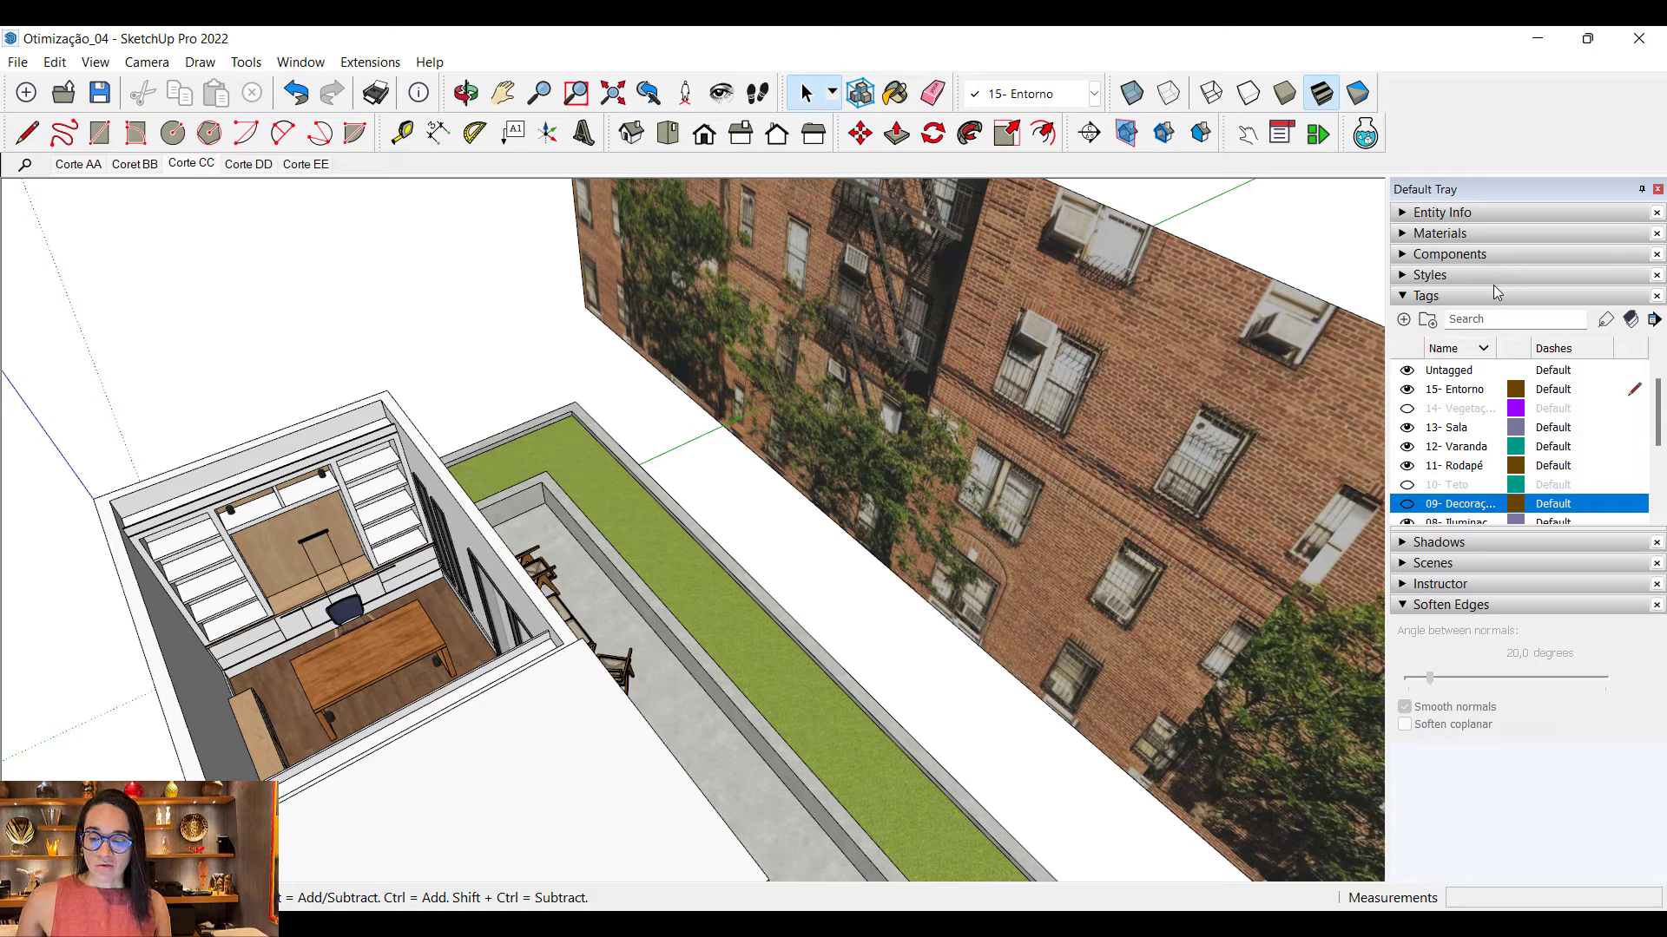
pyautogui.click(1493, 295)
pyautogui.click(1490, 379)
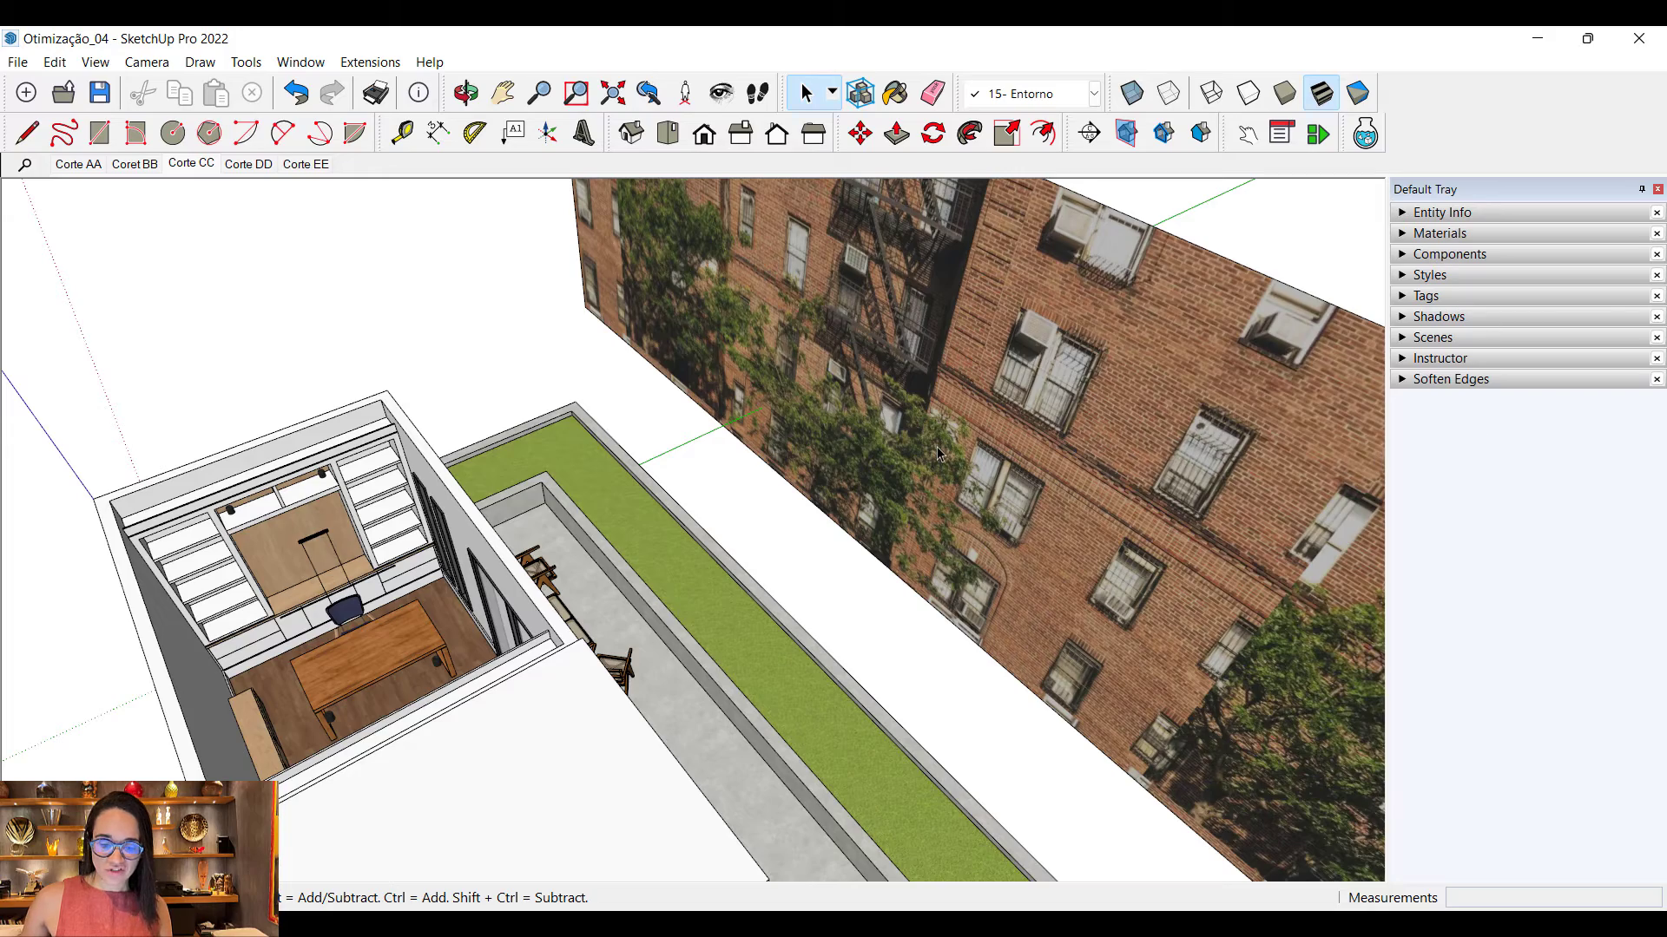
# Step: Add a new scene of the planter seen from outside, saving the style changes as a new style
pyautogui.moveTo(747, 617); pyautogui.dragTo(386, 289, button='middle')
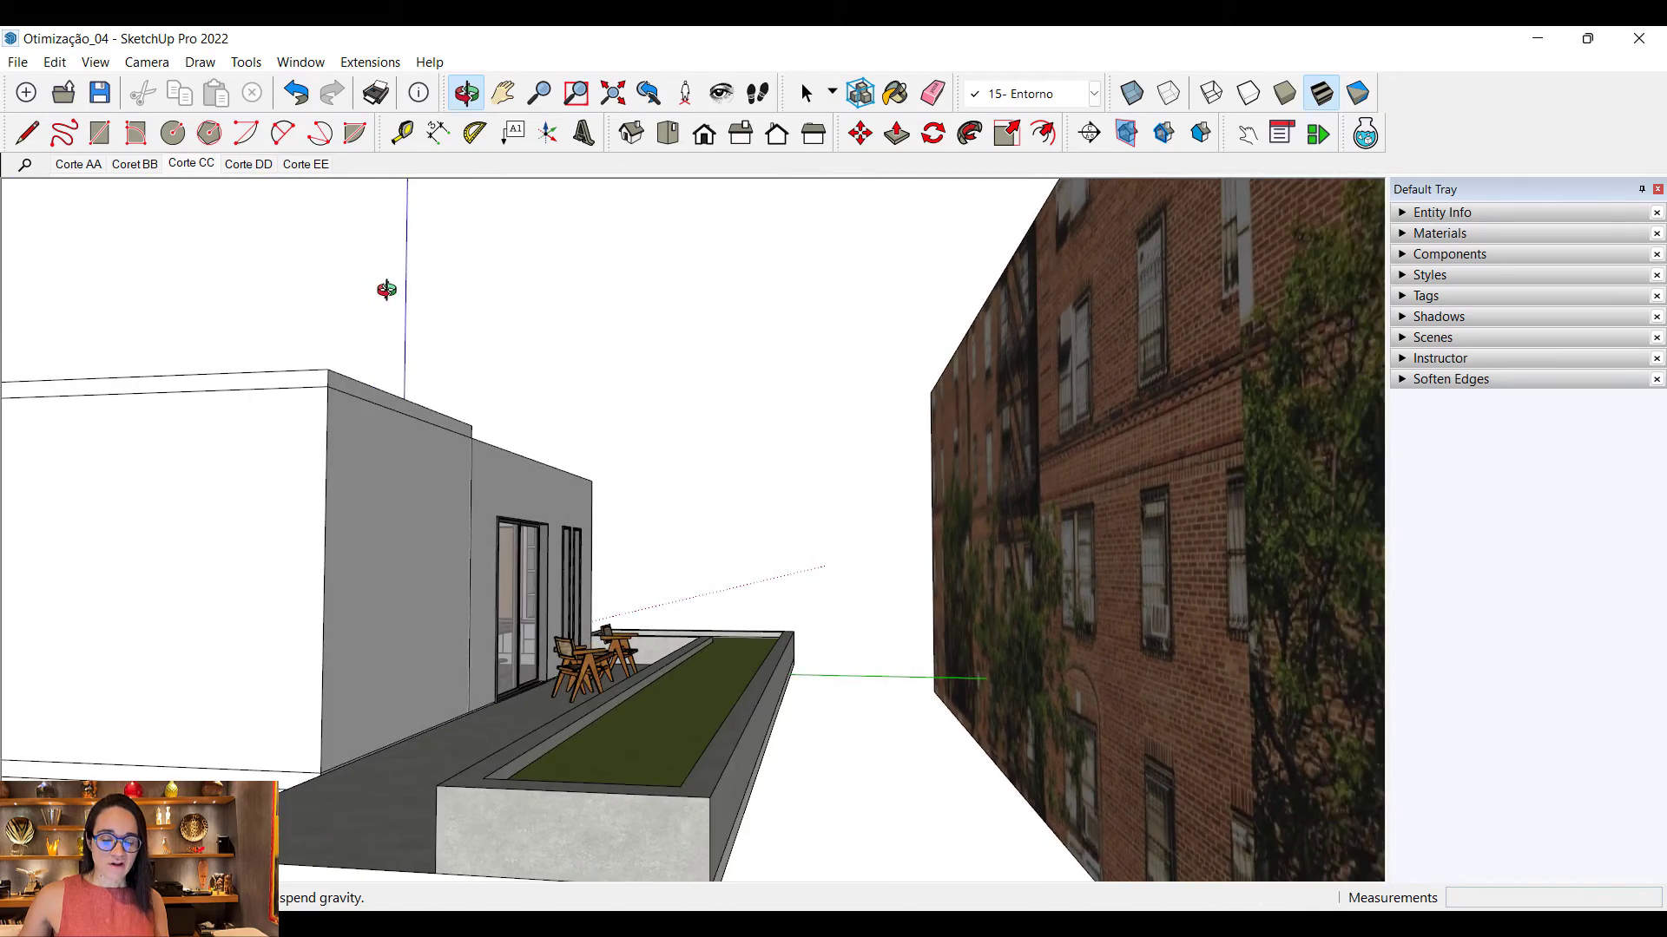
pyautogui.scroll(-3, 386, 289)
pyautogui.scroll(3, 593, 424)
pyautogui.scroll(-2, 692, 421)
pyautogui.rightClick(306, 162)
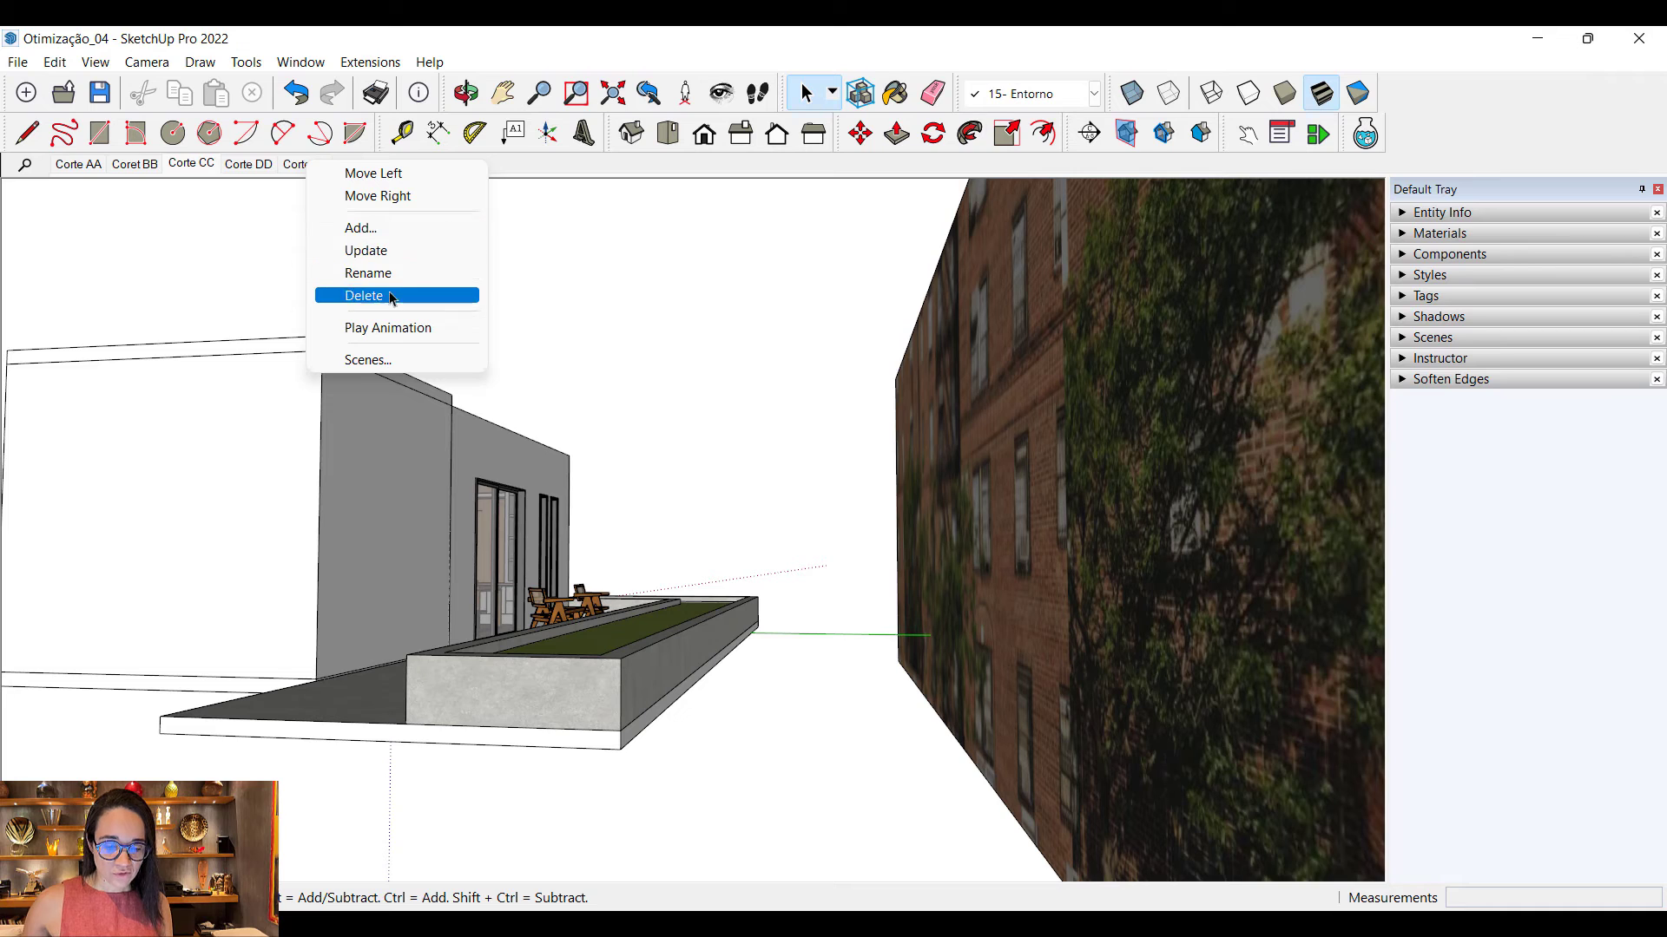
pyautogui.click(365, 250)
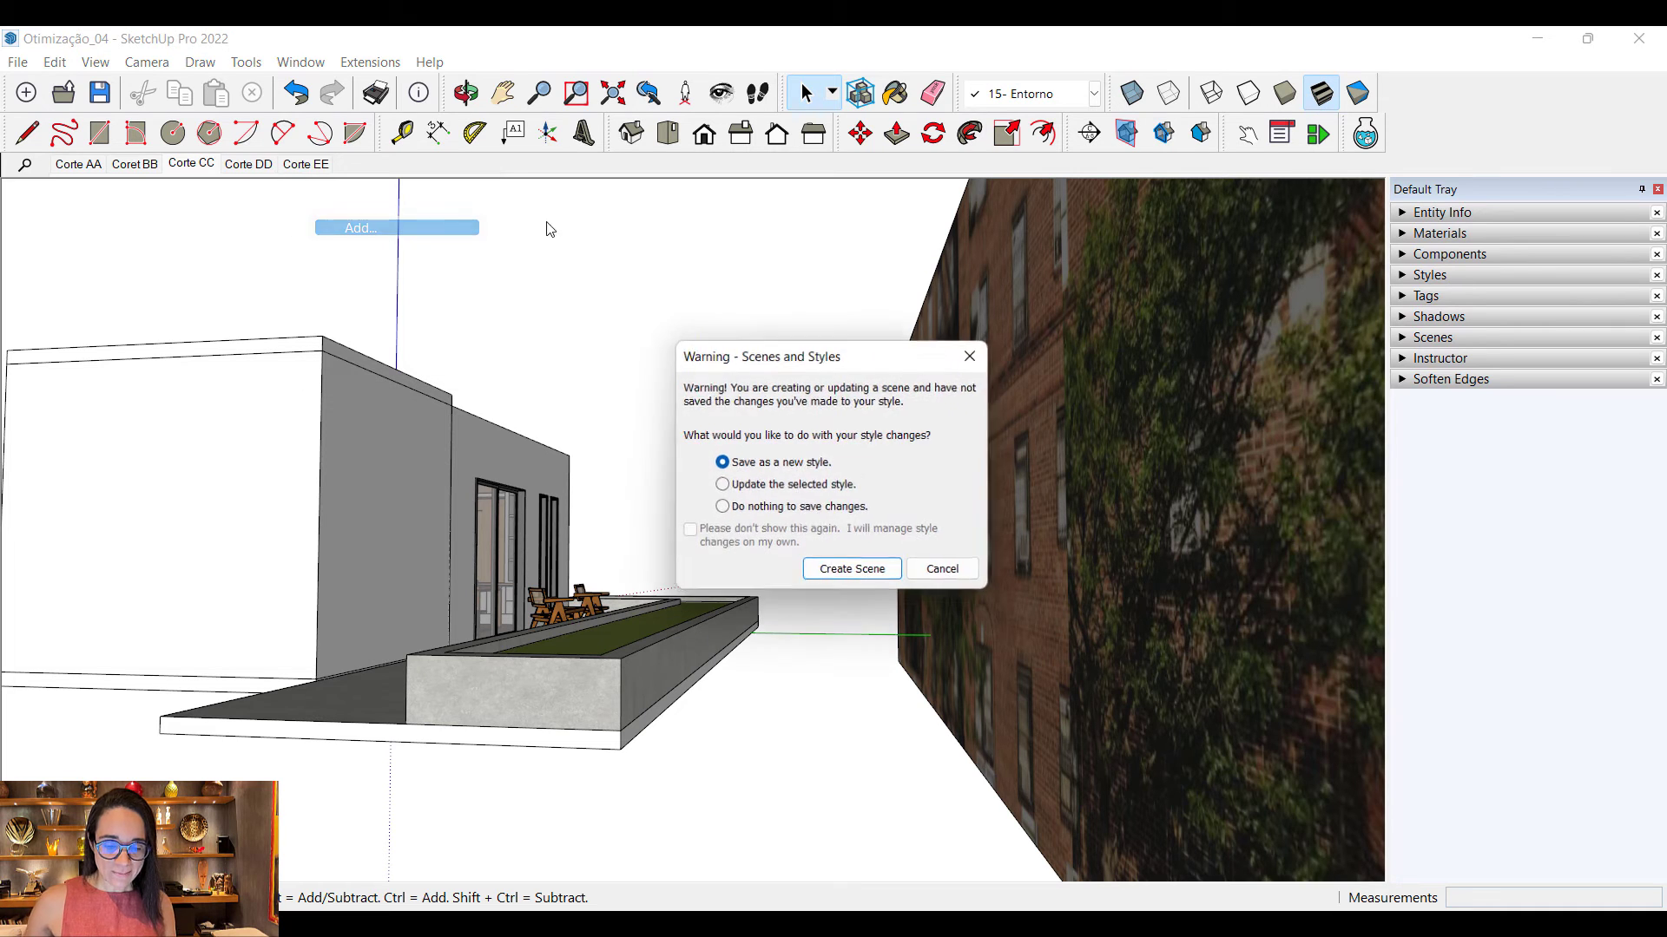
pyautogui.click(862, 575)
# Step: Rename the new scene as Sem vegetação and activate it
pyautogui.rightClick(373, 165)
pyautogui.click(448, 283)
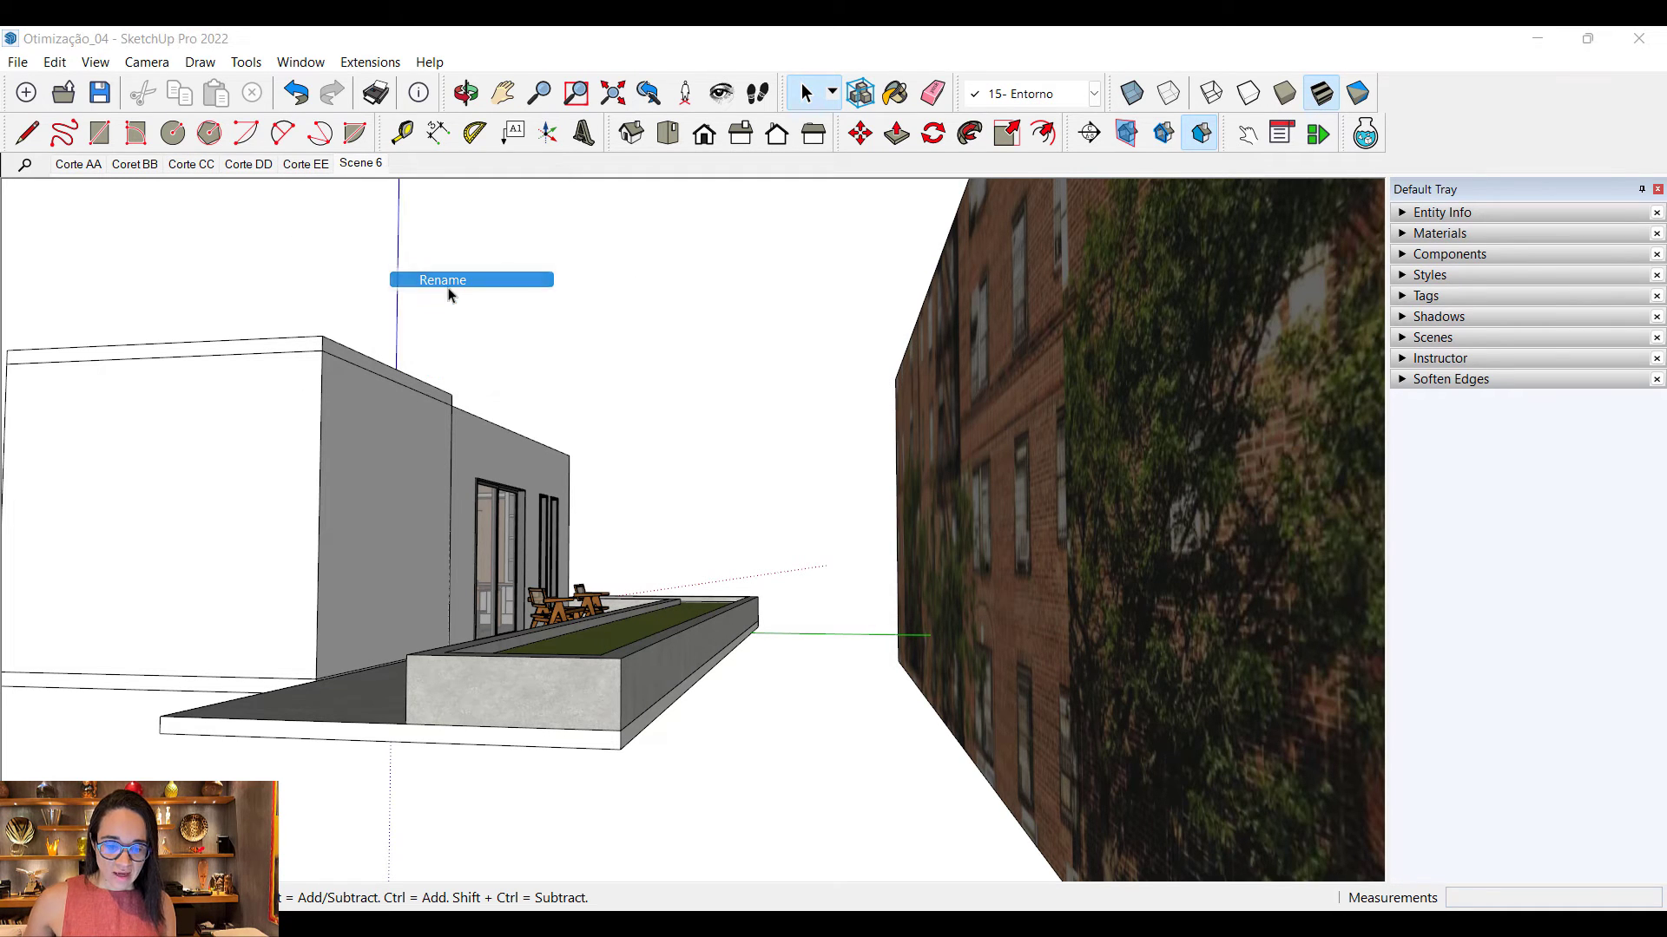
pyautogui.write('Sem vegeta')
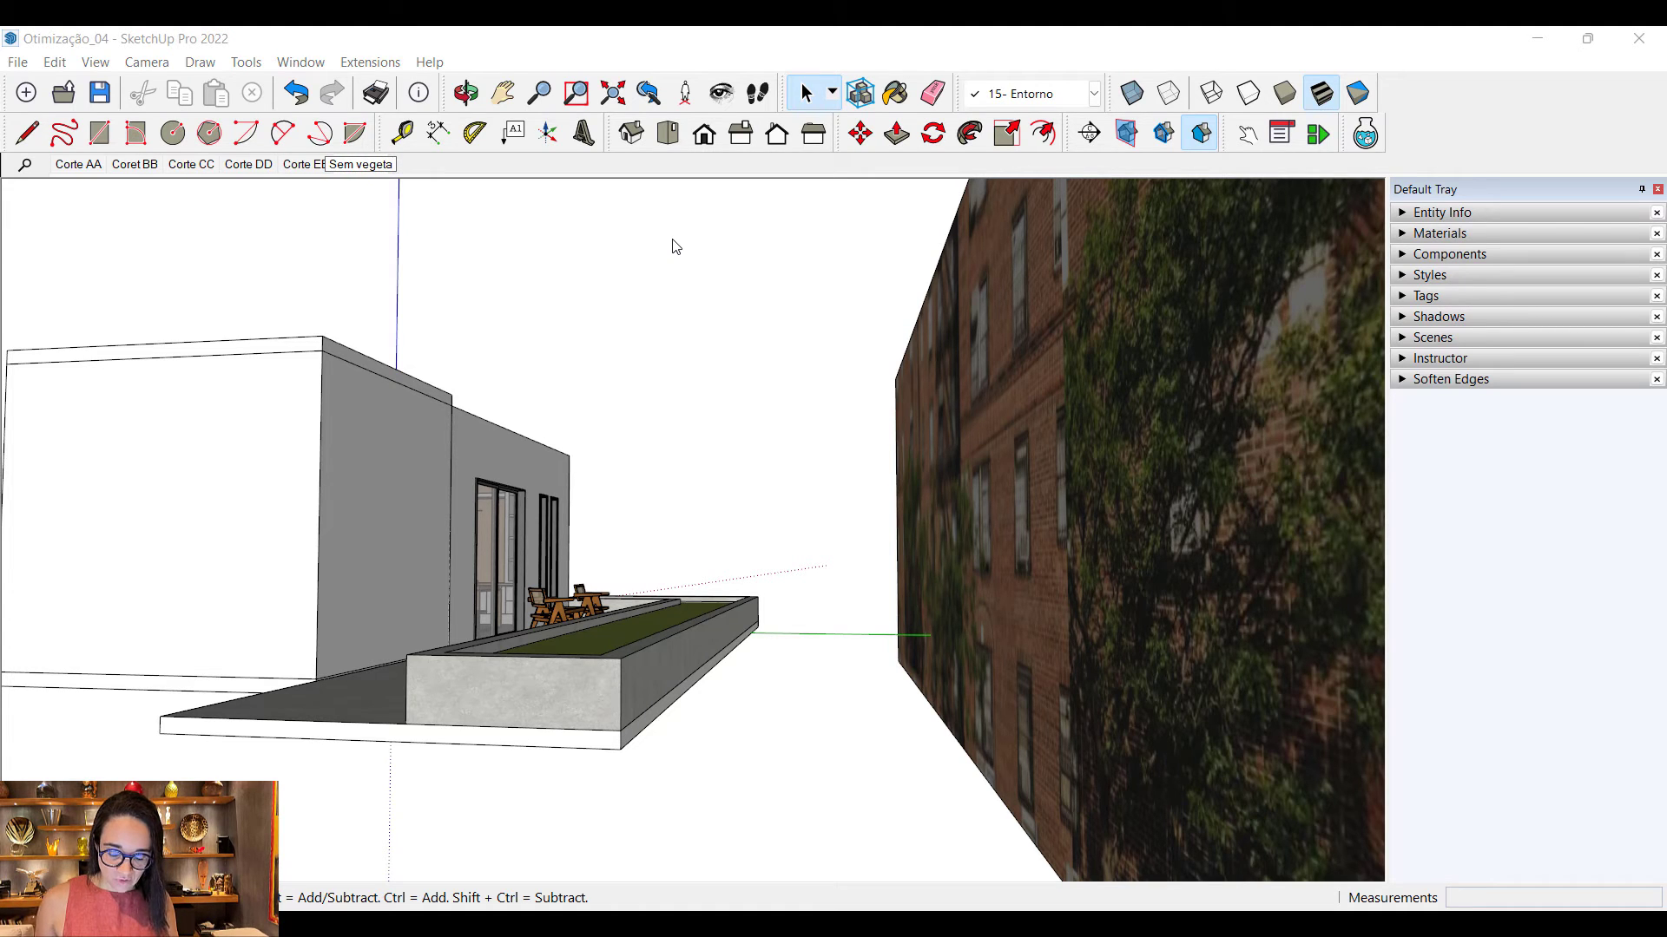
pyautogui.write('ção')
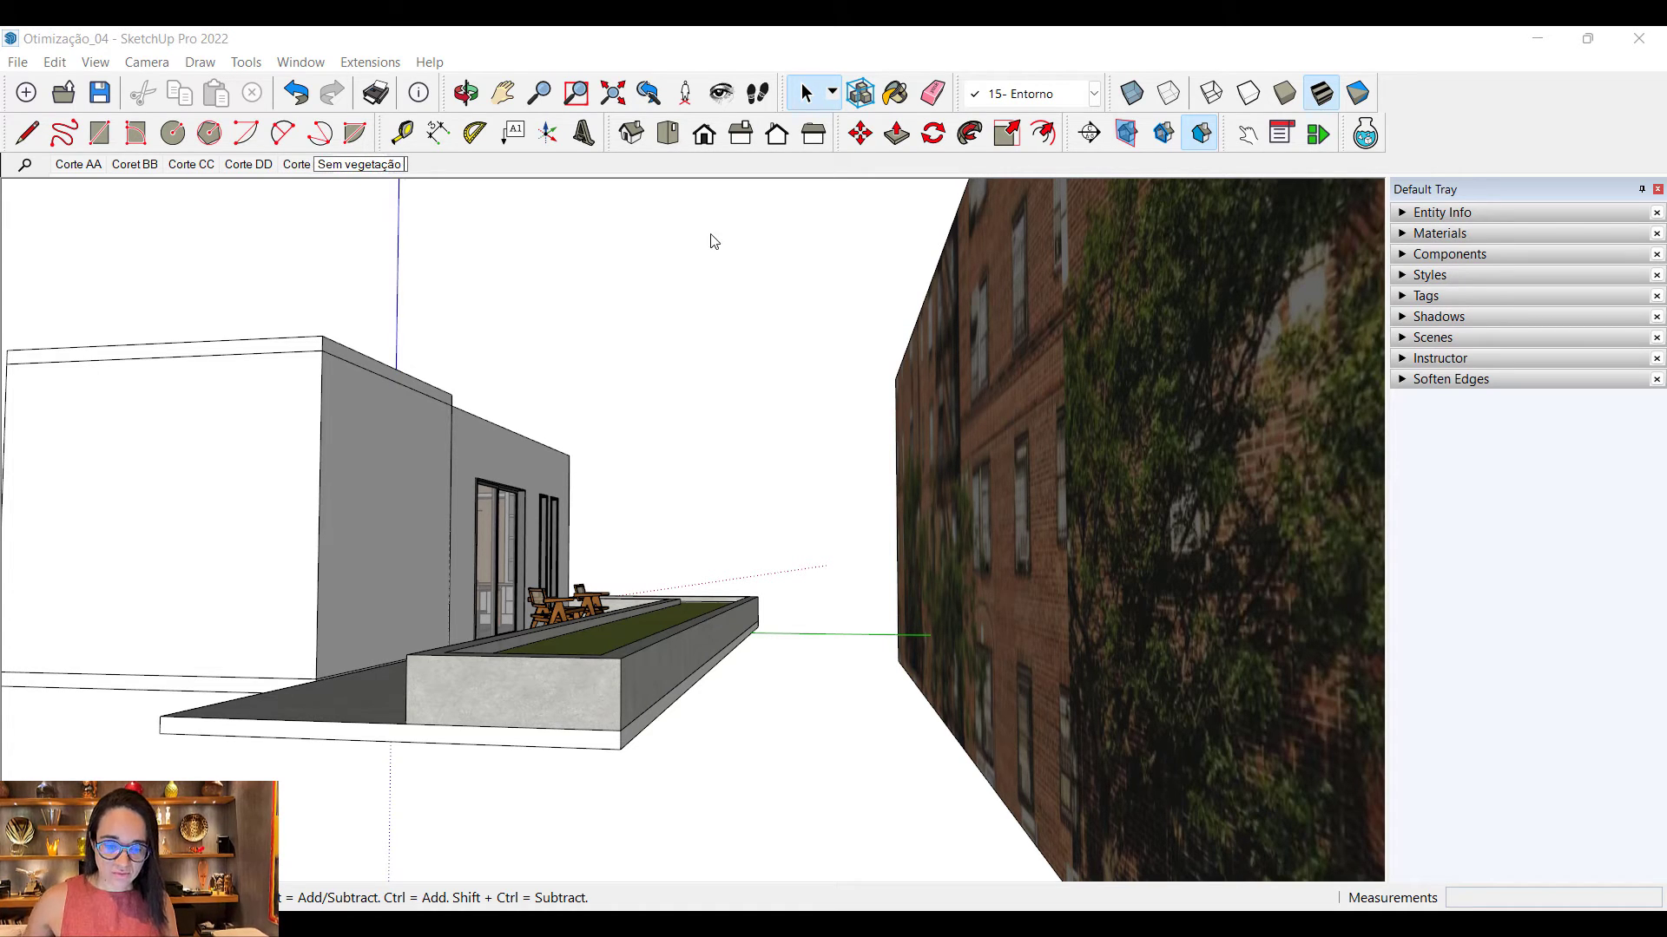
pyautogui.press('Return')
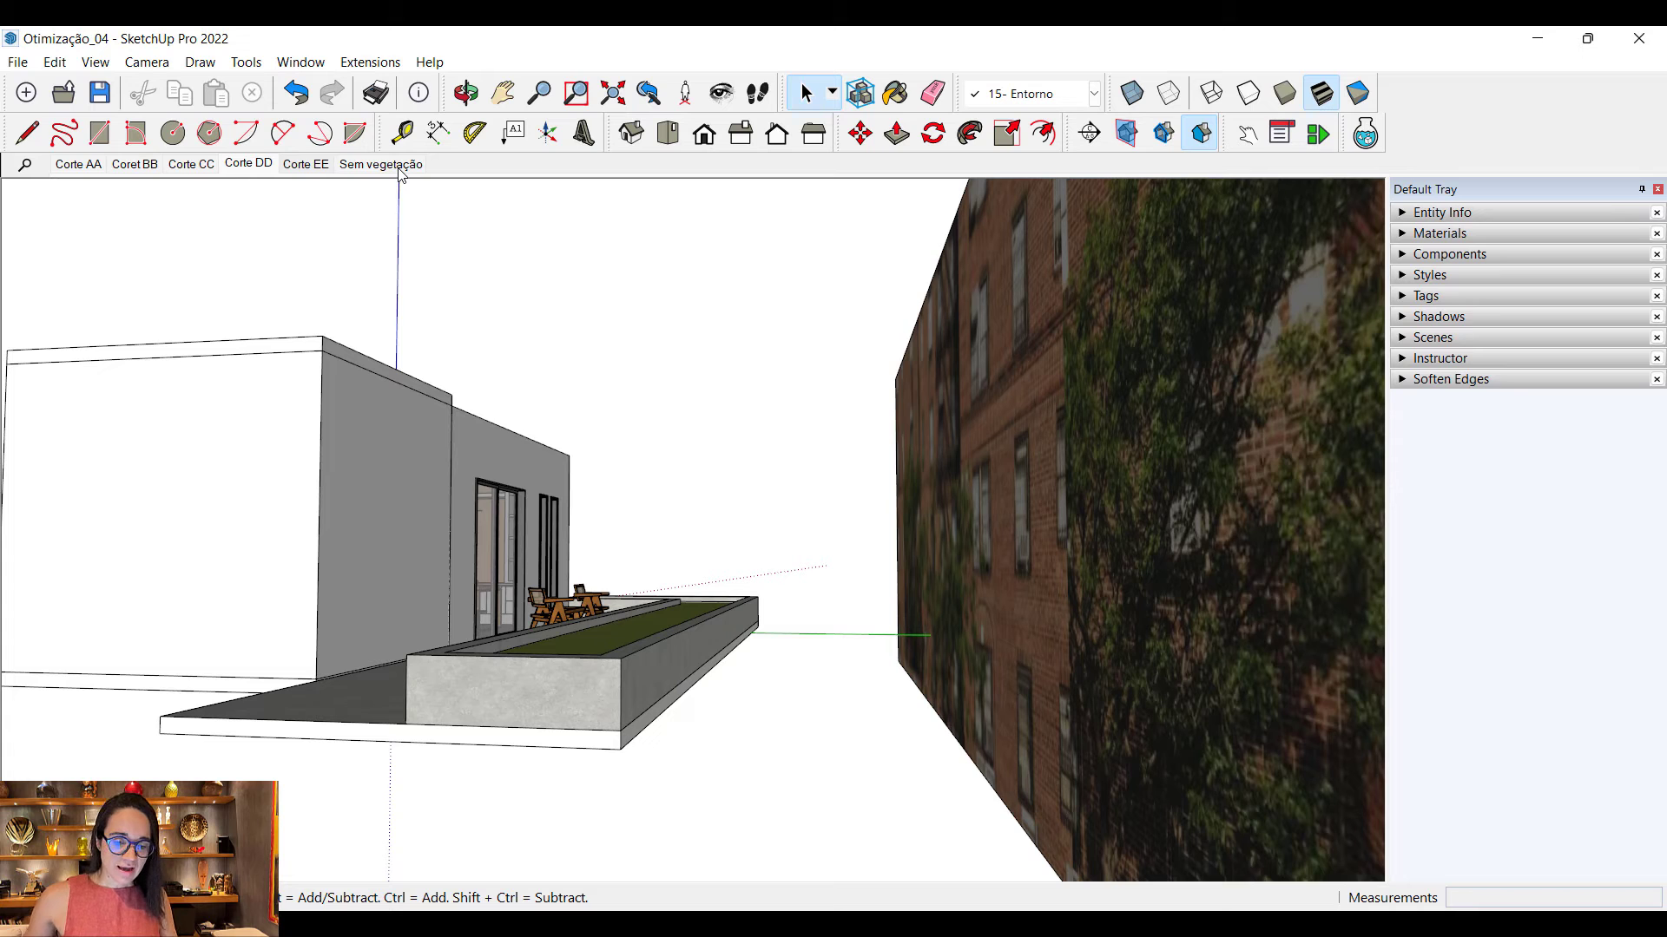
pyautogui.click(399, 170)
pyautogui.click(395, 166)
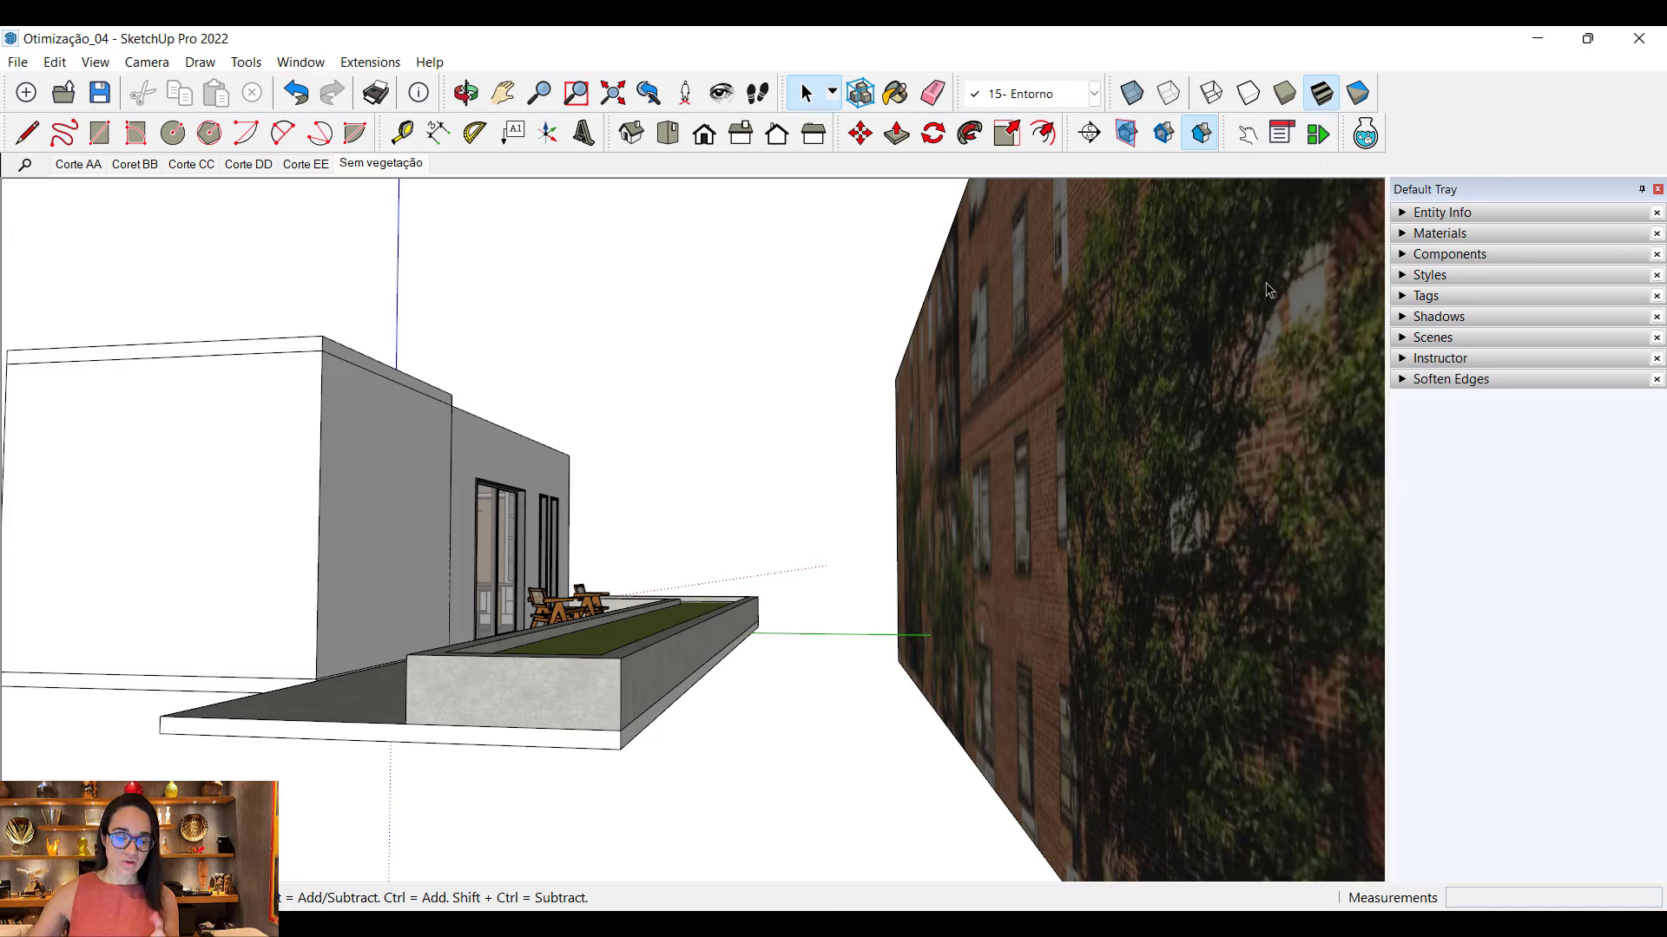
# Step: Switch to the Corte EE scene and turn off the display of hidden geometry
pyautogui.click(308, 164)
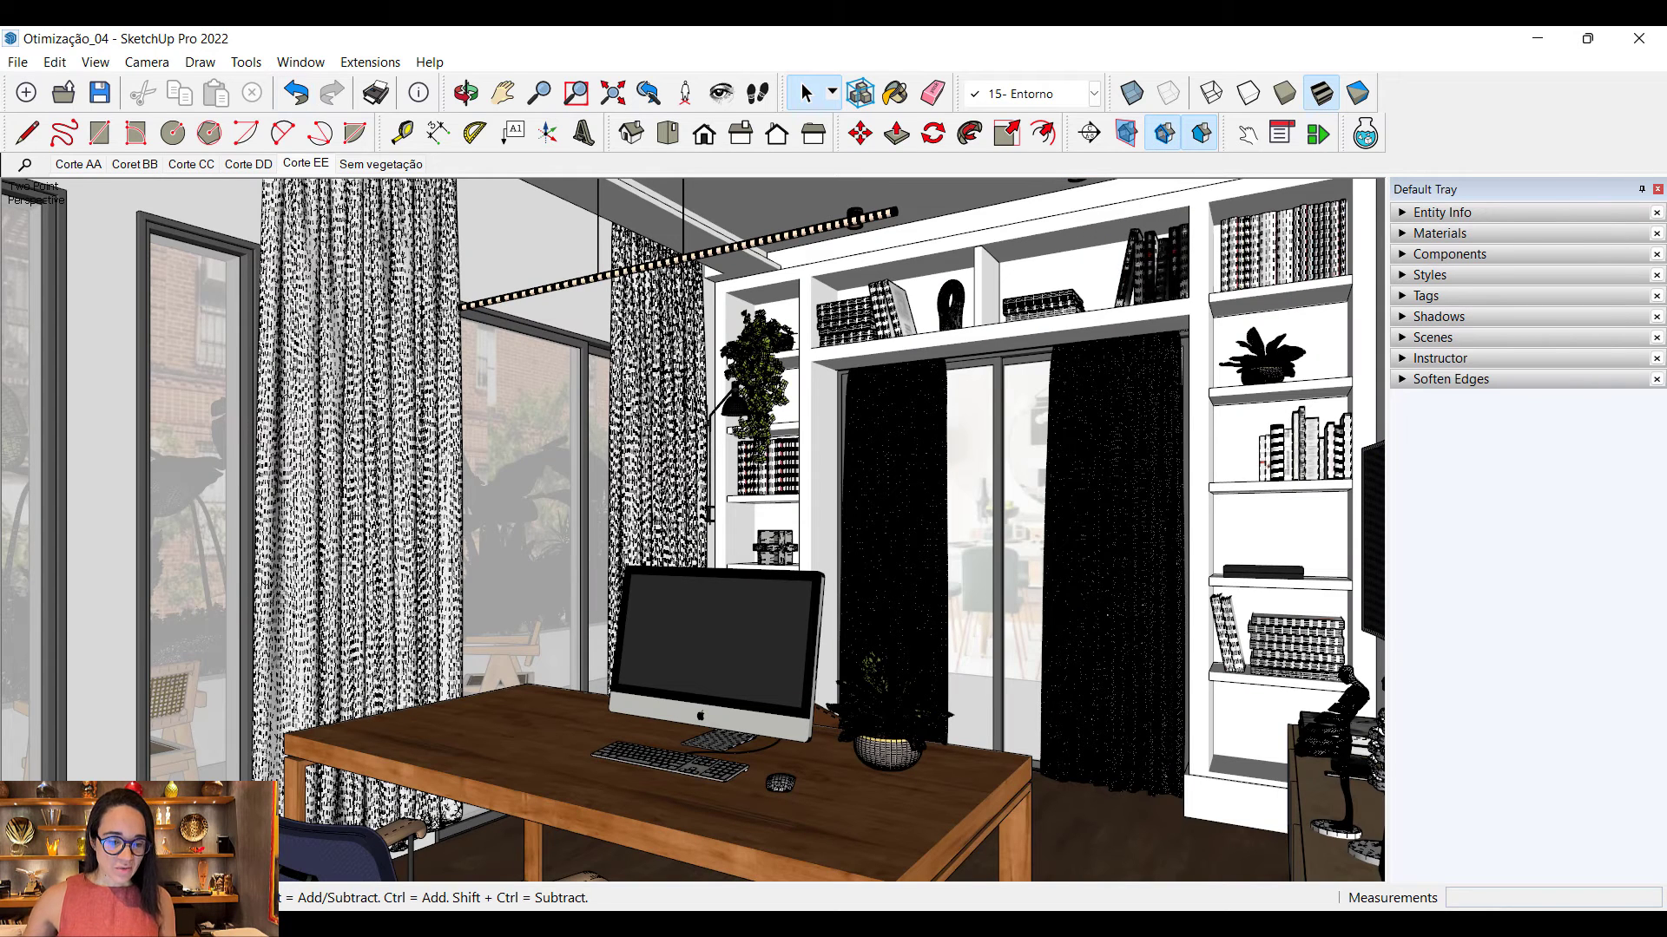
pyautogui.click(147, 63)
pyautogui.moveTo(96, 63)
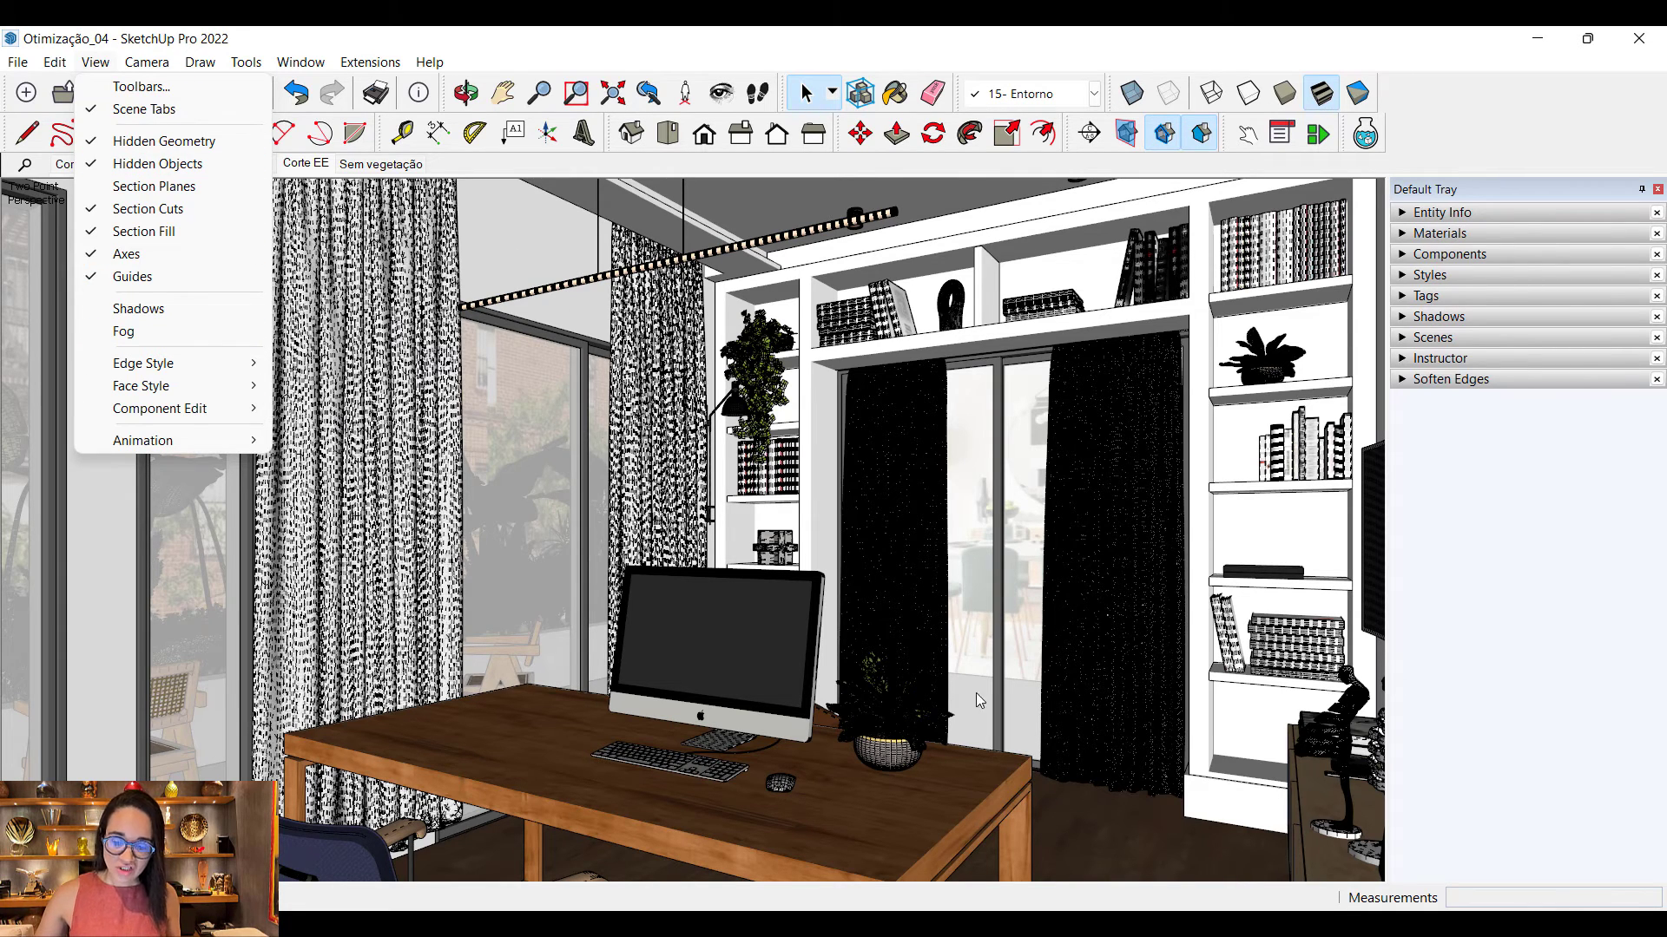
pyautogui.click(90, 143)
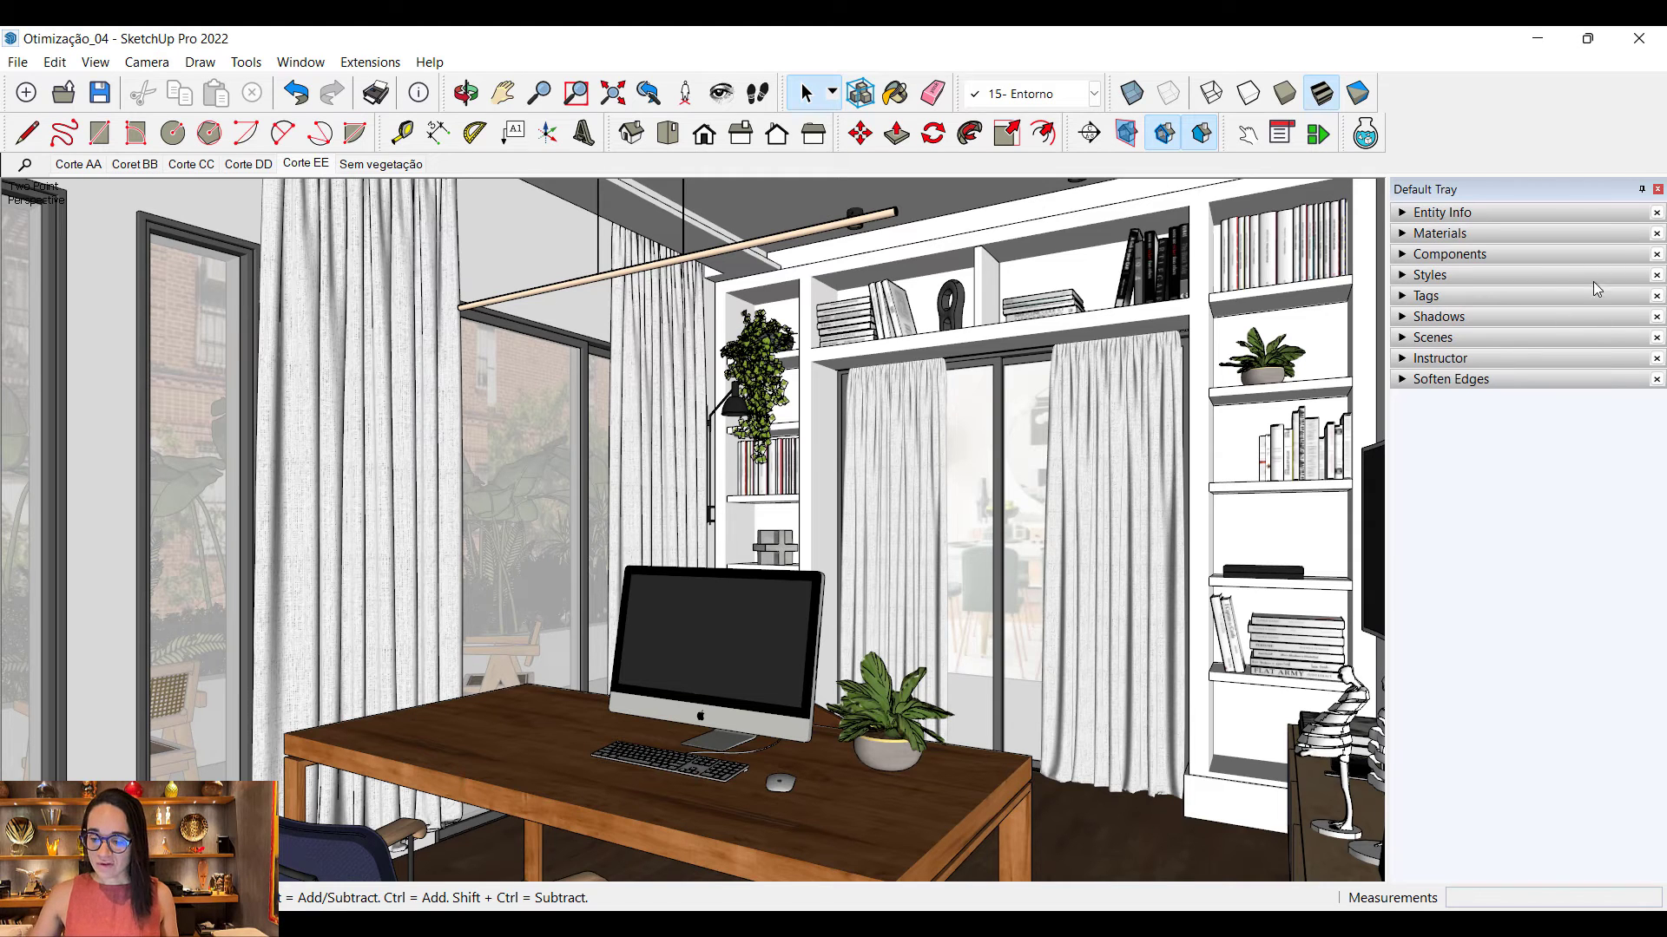
# Step: In the Corte EE style's edge settings, enable Edges and disable Profiles
pyautogui.click(1503, 274)
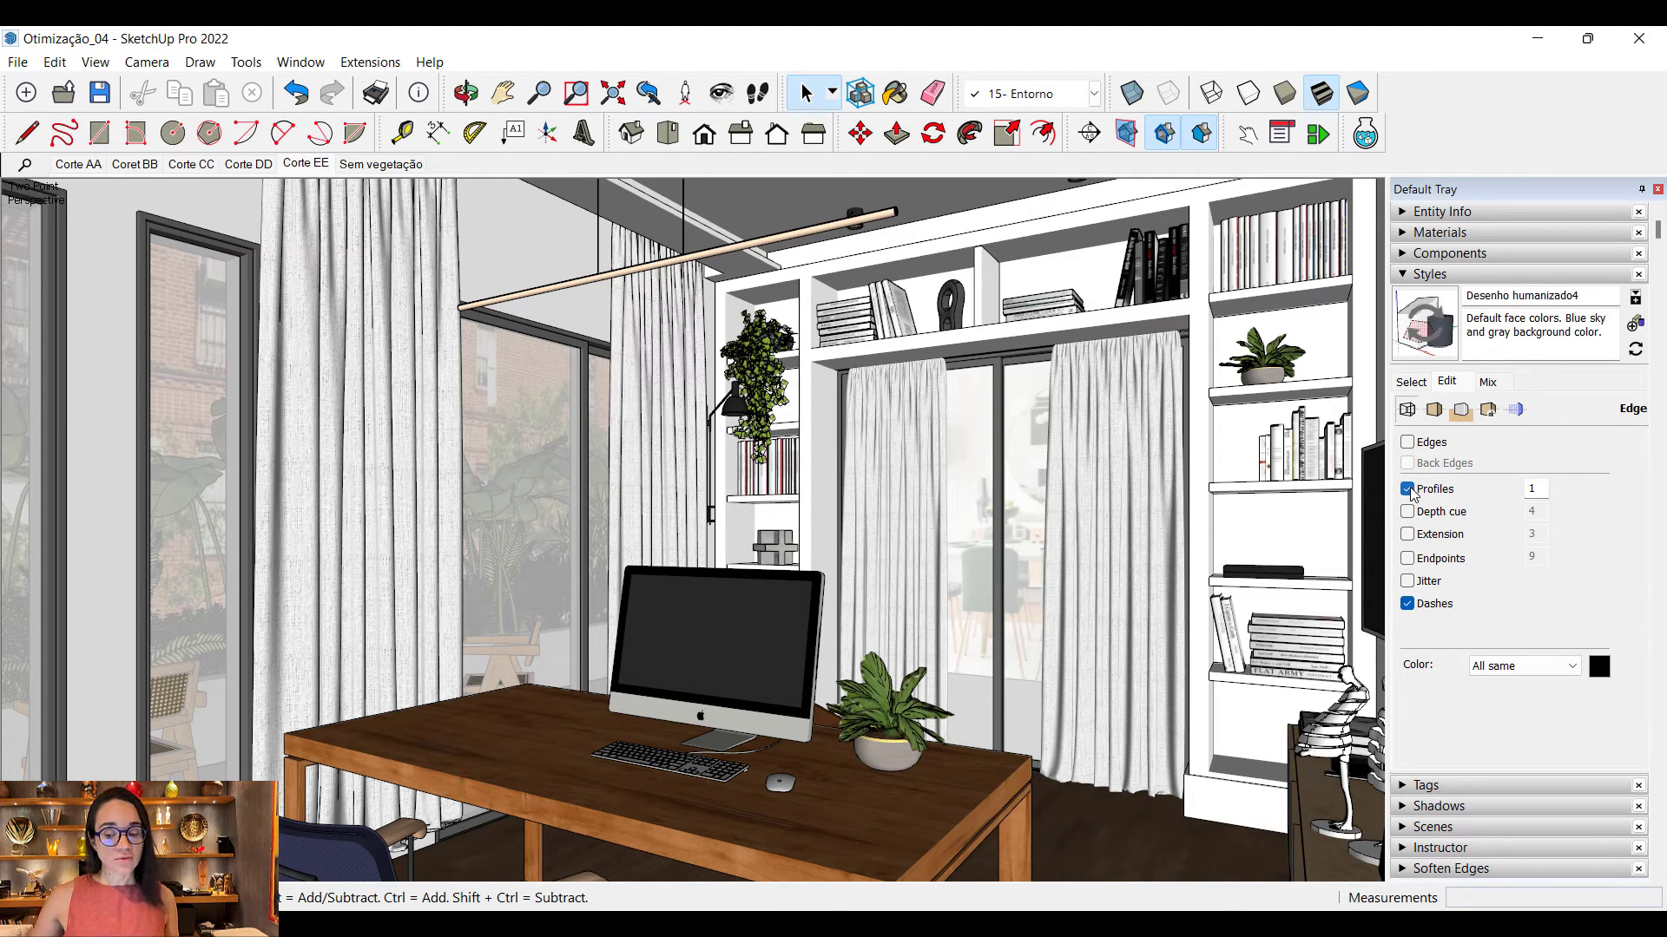
pyautogui.click(1407, 443)
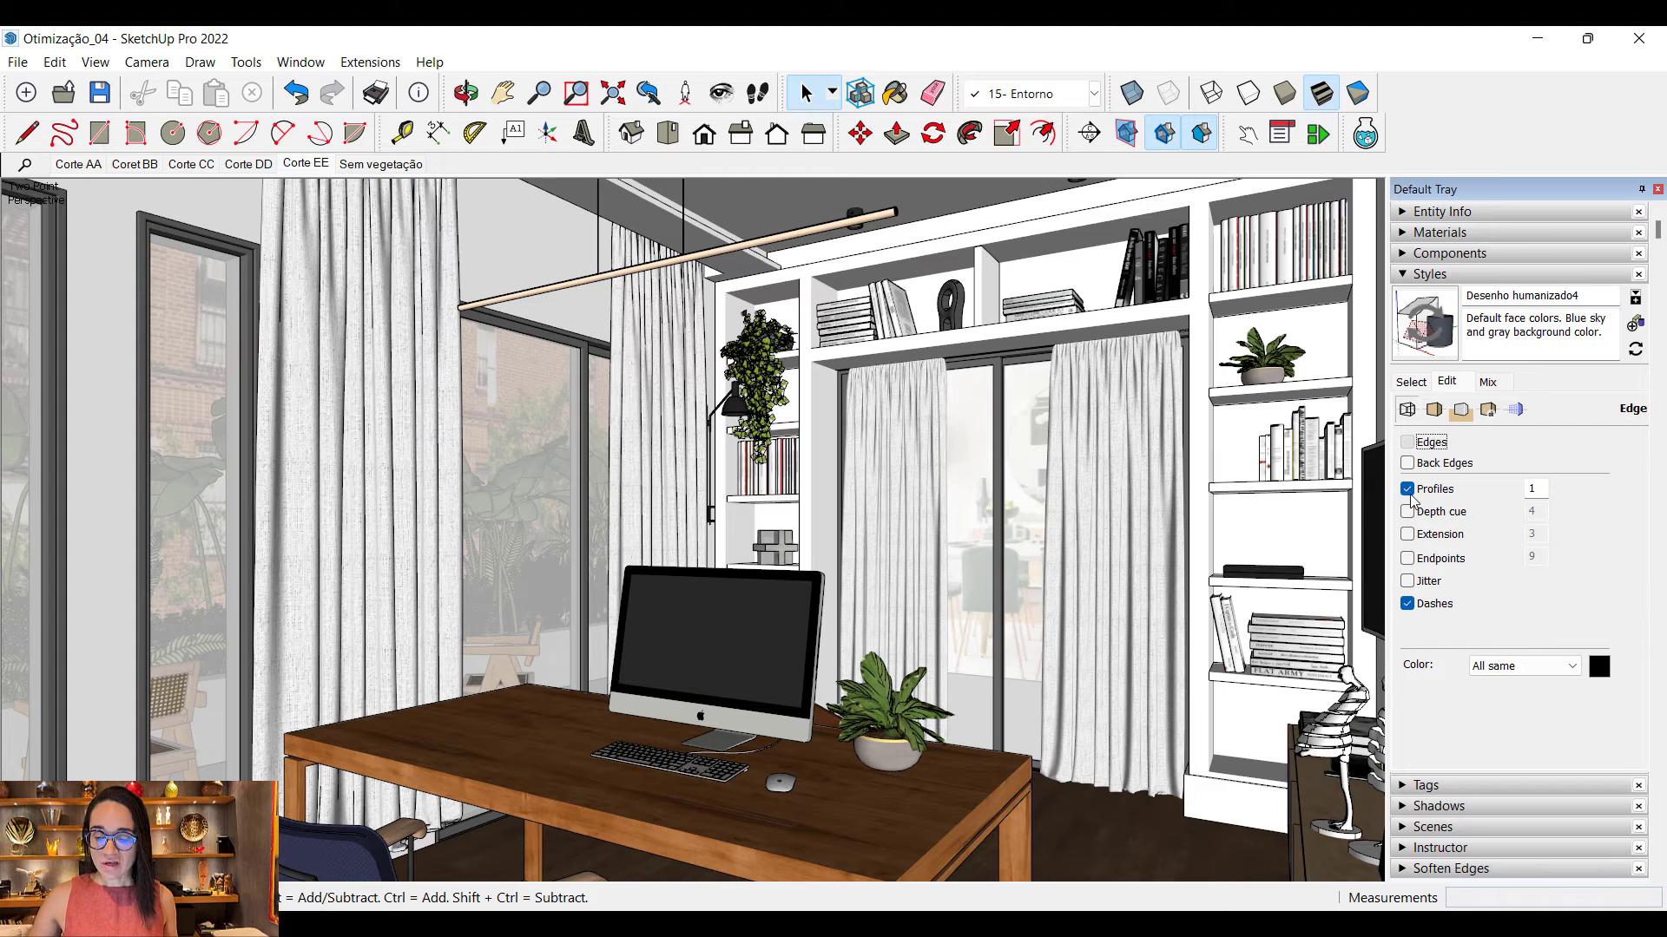
pyautogui.click(1407, 489)
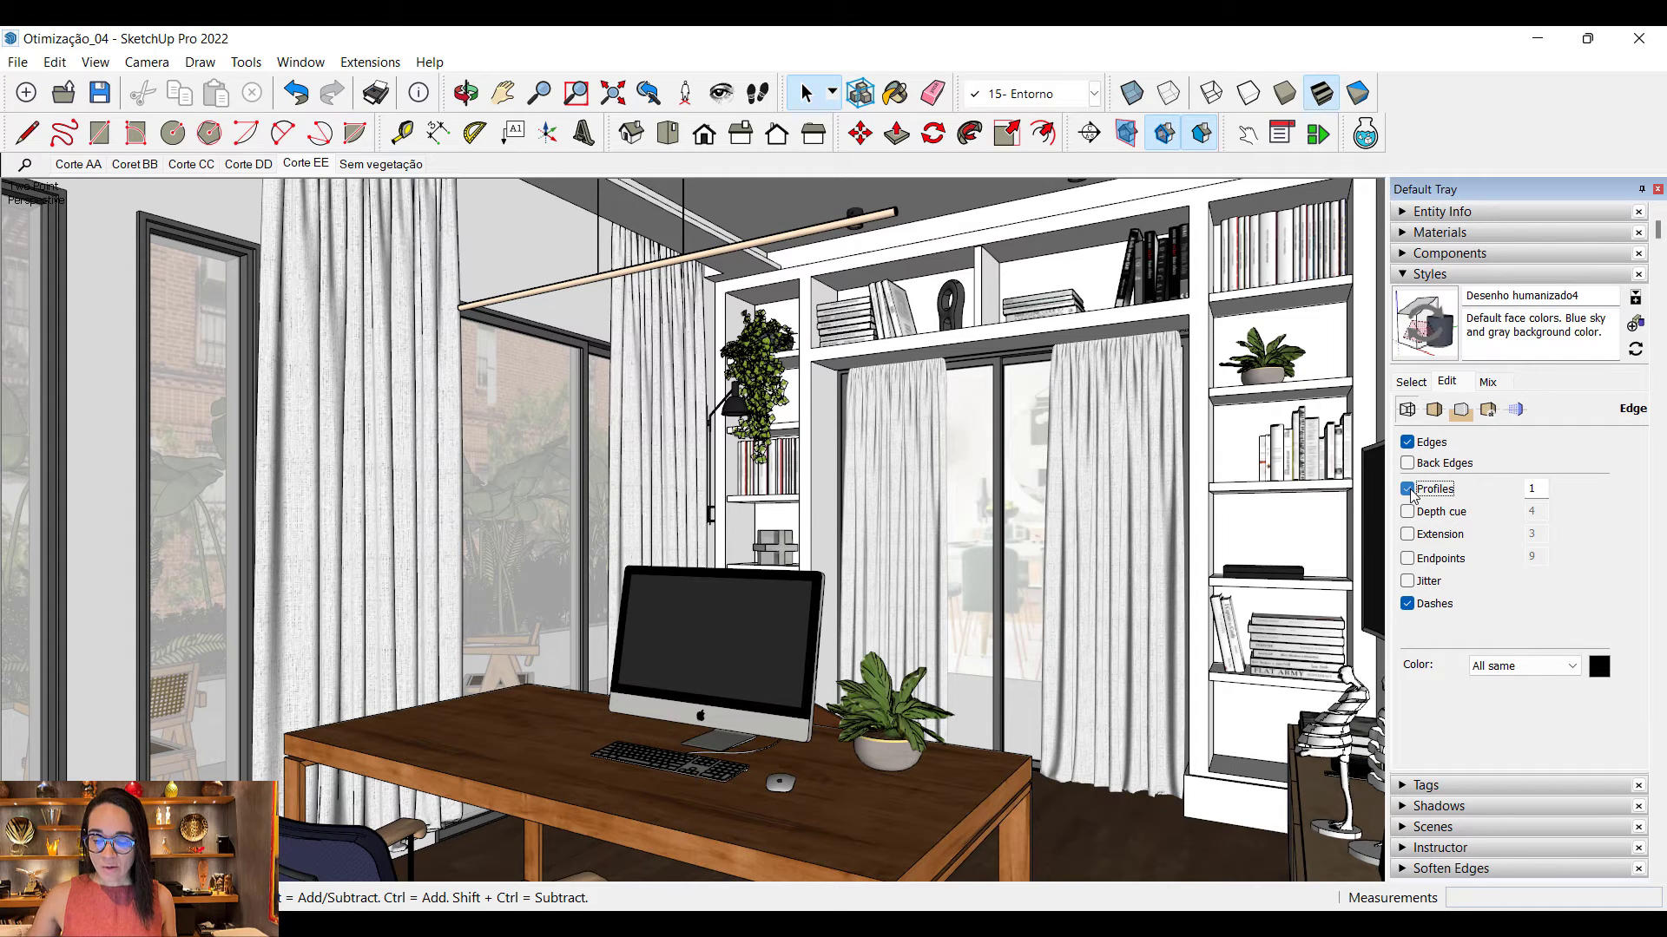
# Step: Update the Corte EE scene, choosing to update the selected style with the changes
pyautogui.rightClick(293, 164)
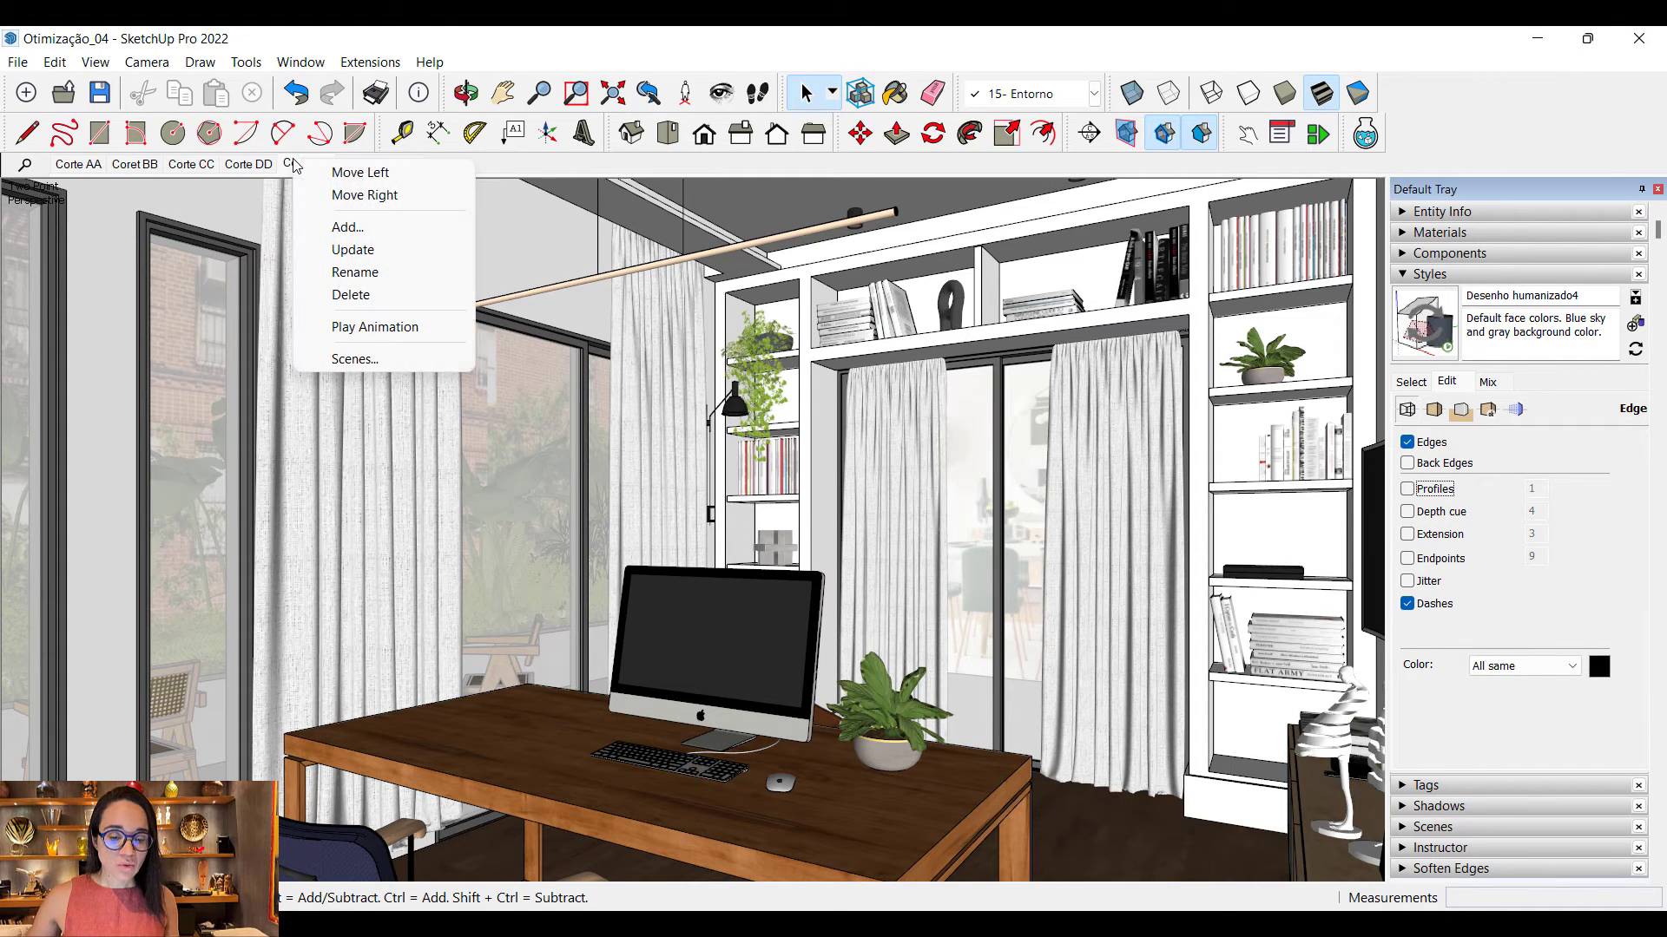
pyautogui.click(363, 252)
pyautogui.click(823, 488)
pyautogui.click(851, 571)
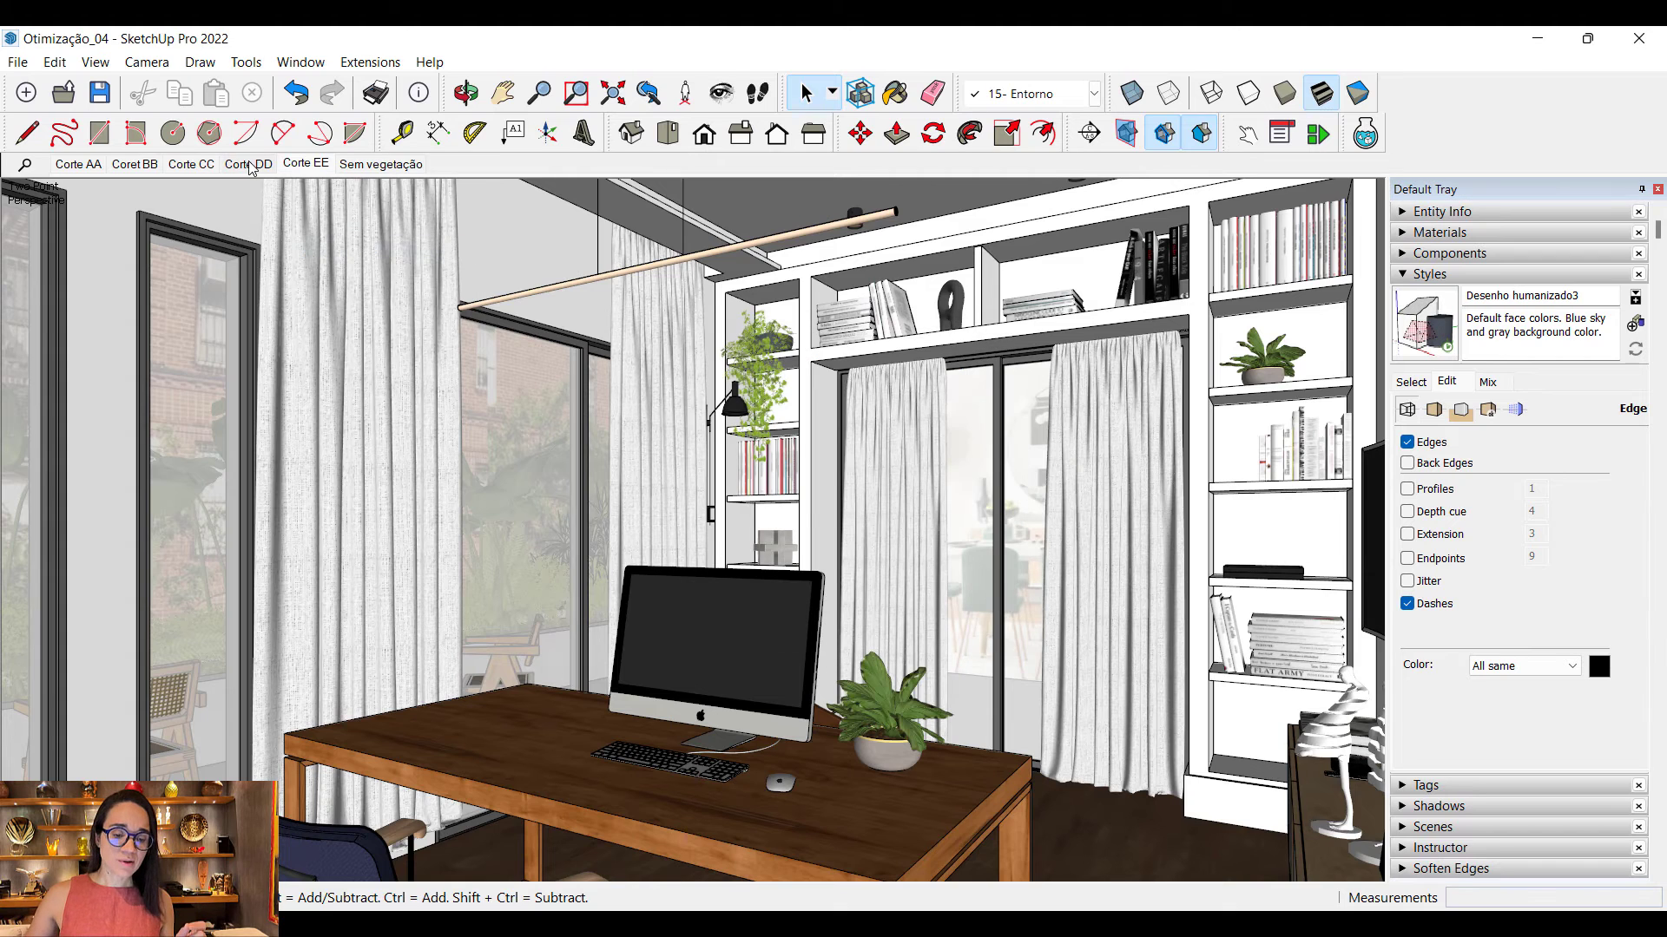
# Step: Switch to the Corte DD scene and turn off the display of hidden geometry
pyautogui.click(249, 163)
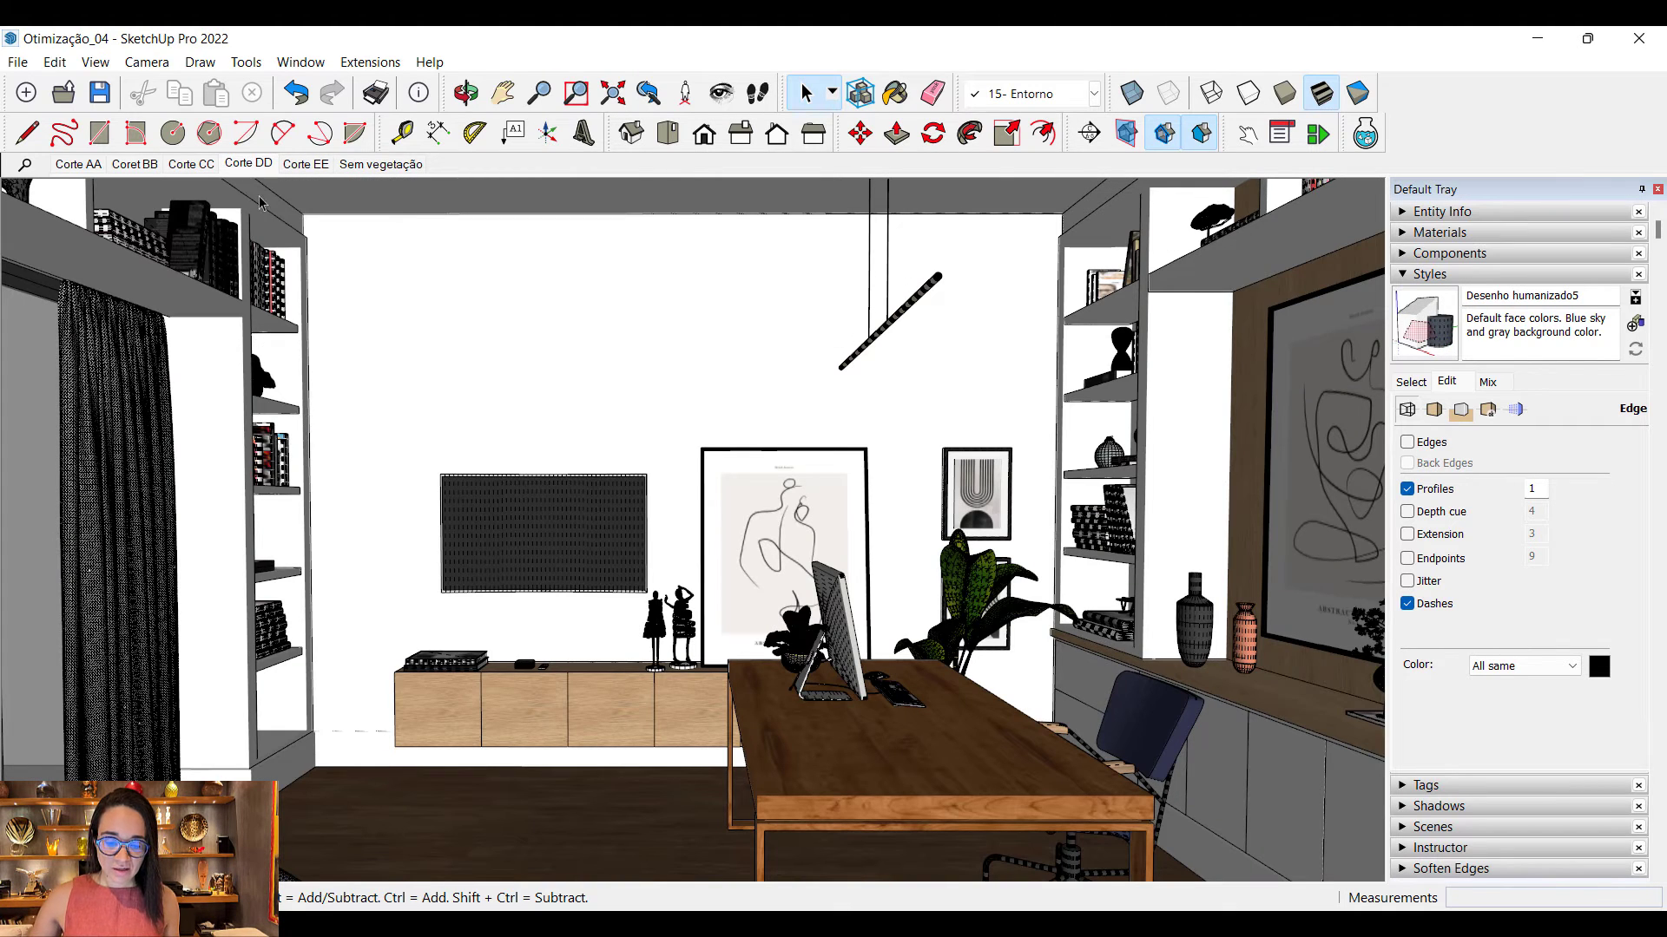
pyautogui.click(95, 63)
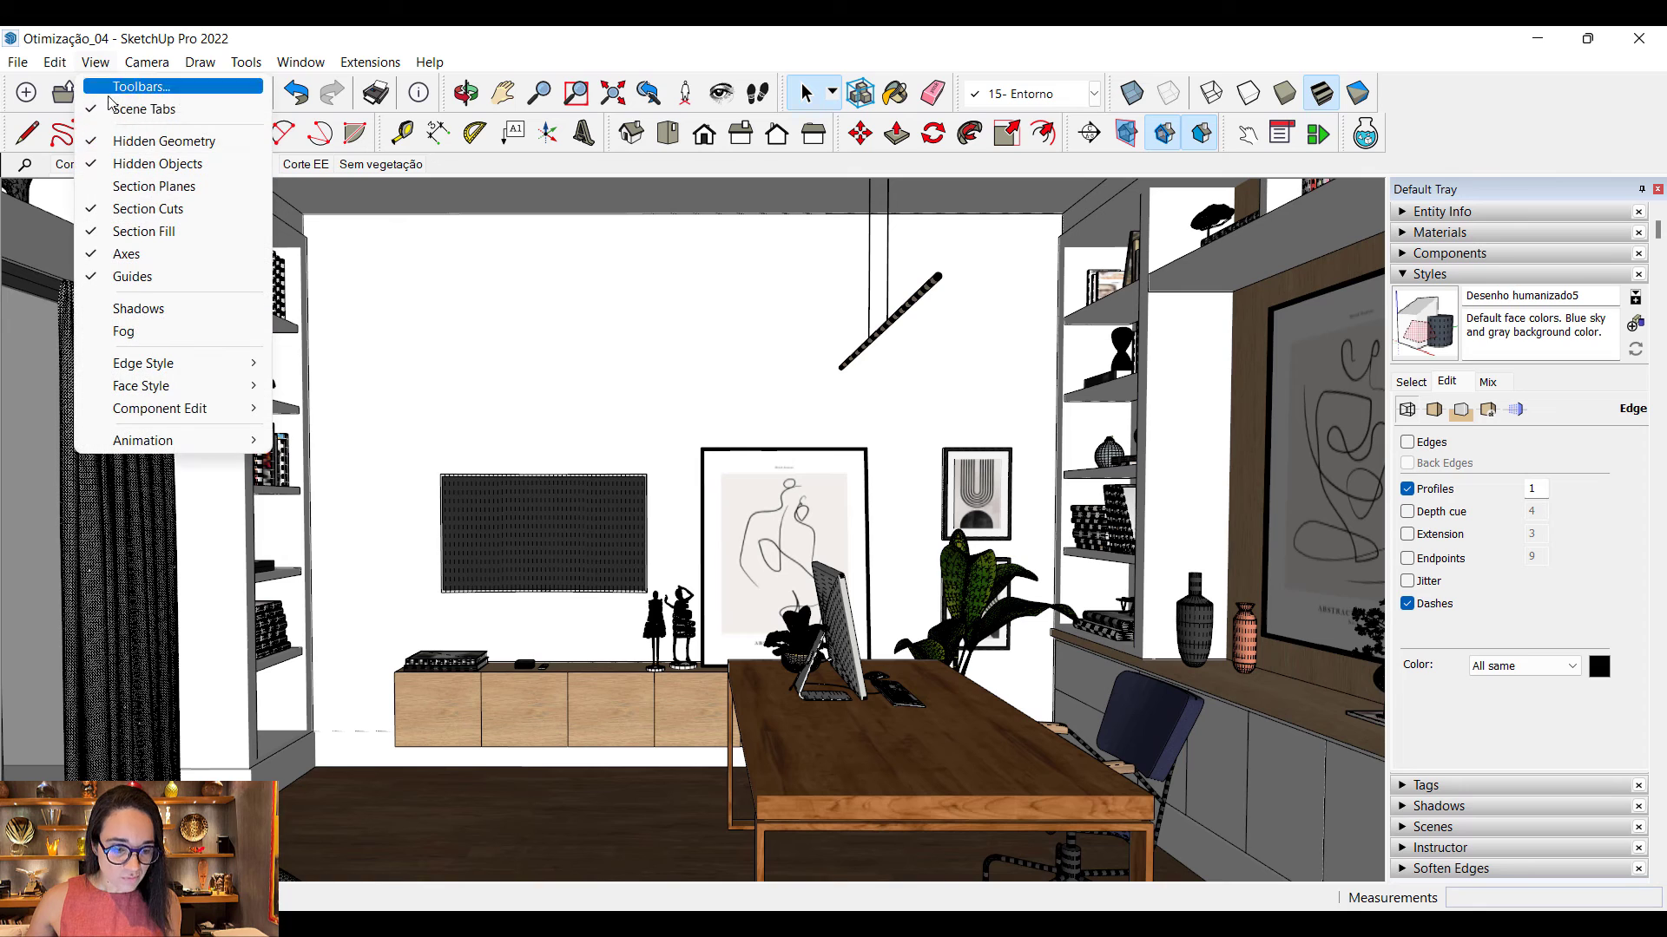
pyautogui.click(96, 141)
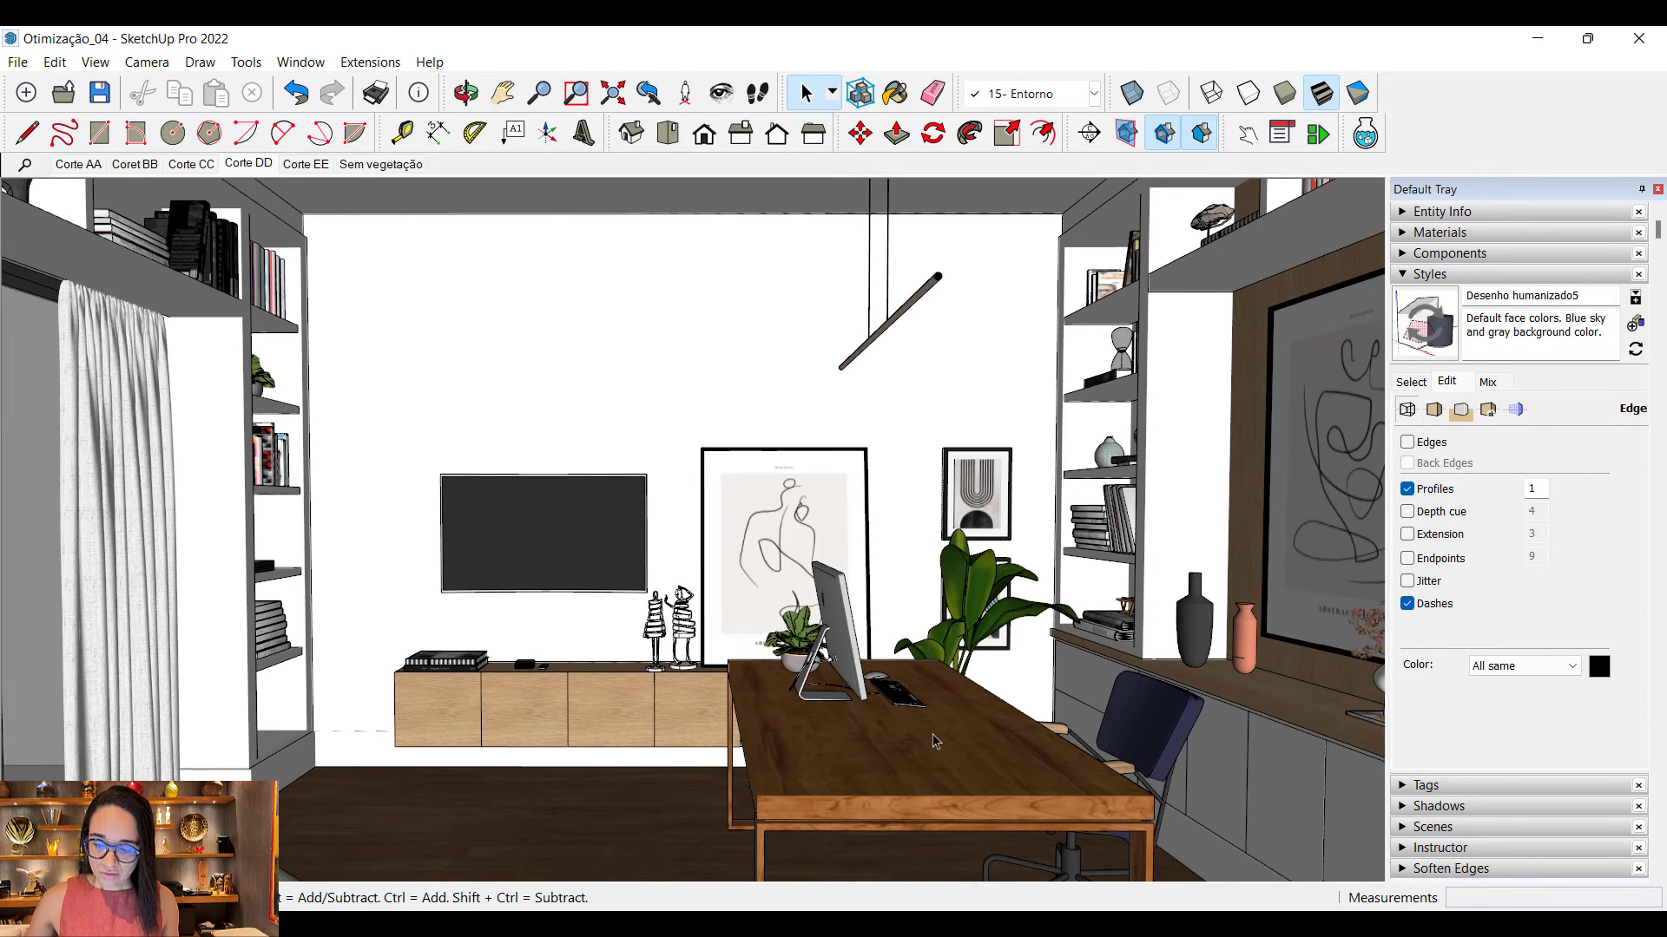
# Step: Disable Profiles and enable Edges in the Corte DD style, and update the scene, saving the changes as a new style
pyautogui.click(1407, 490)
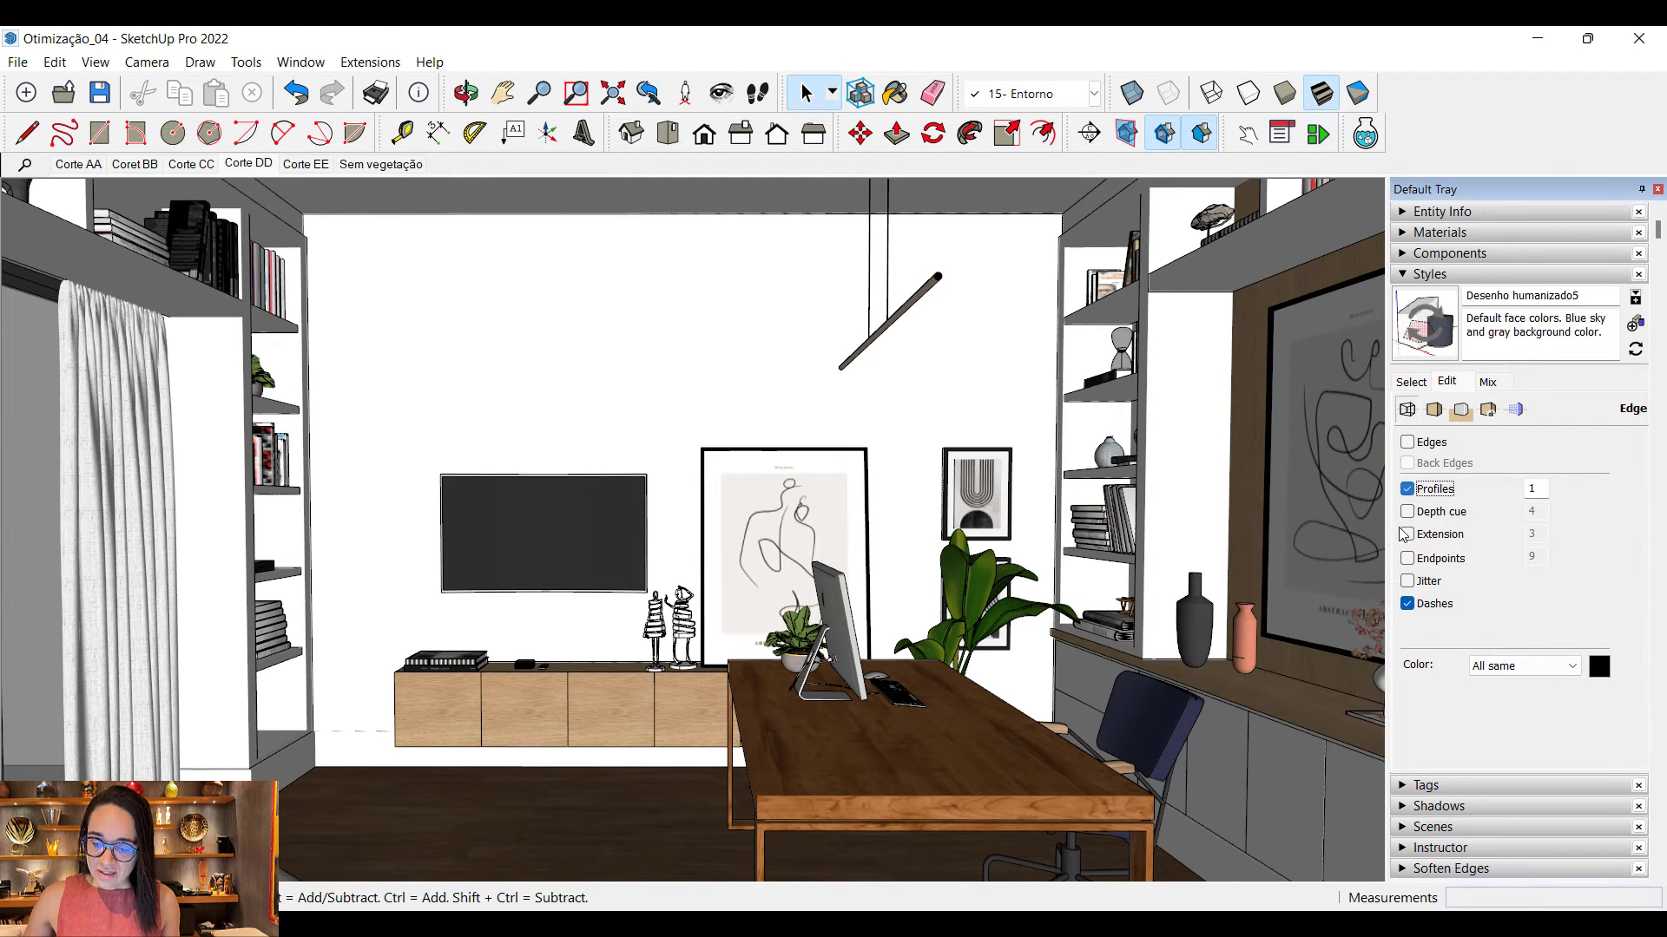
pyautogui.click(1407, 442)
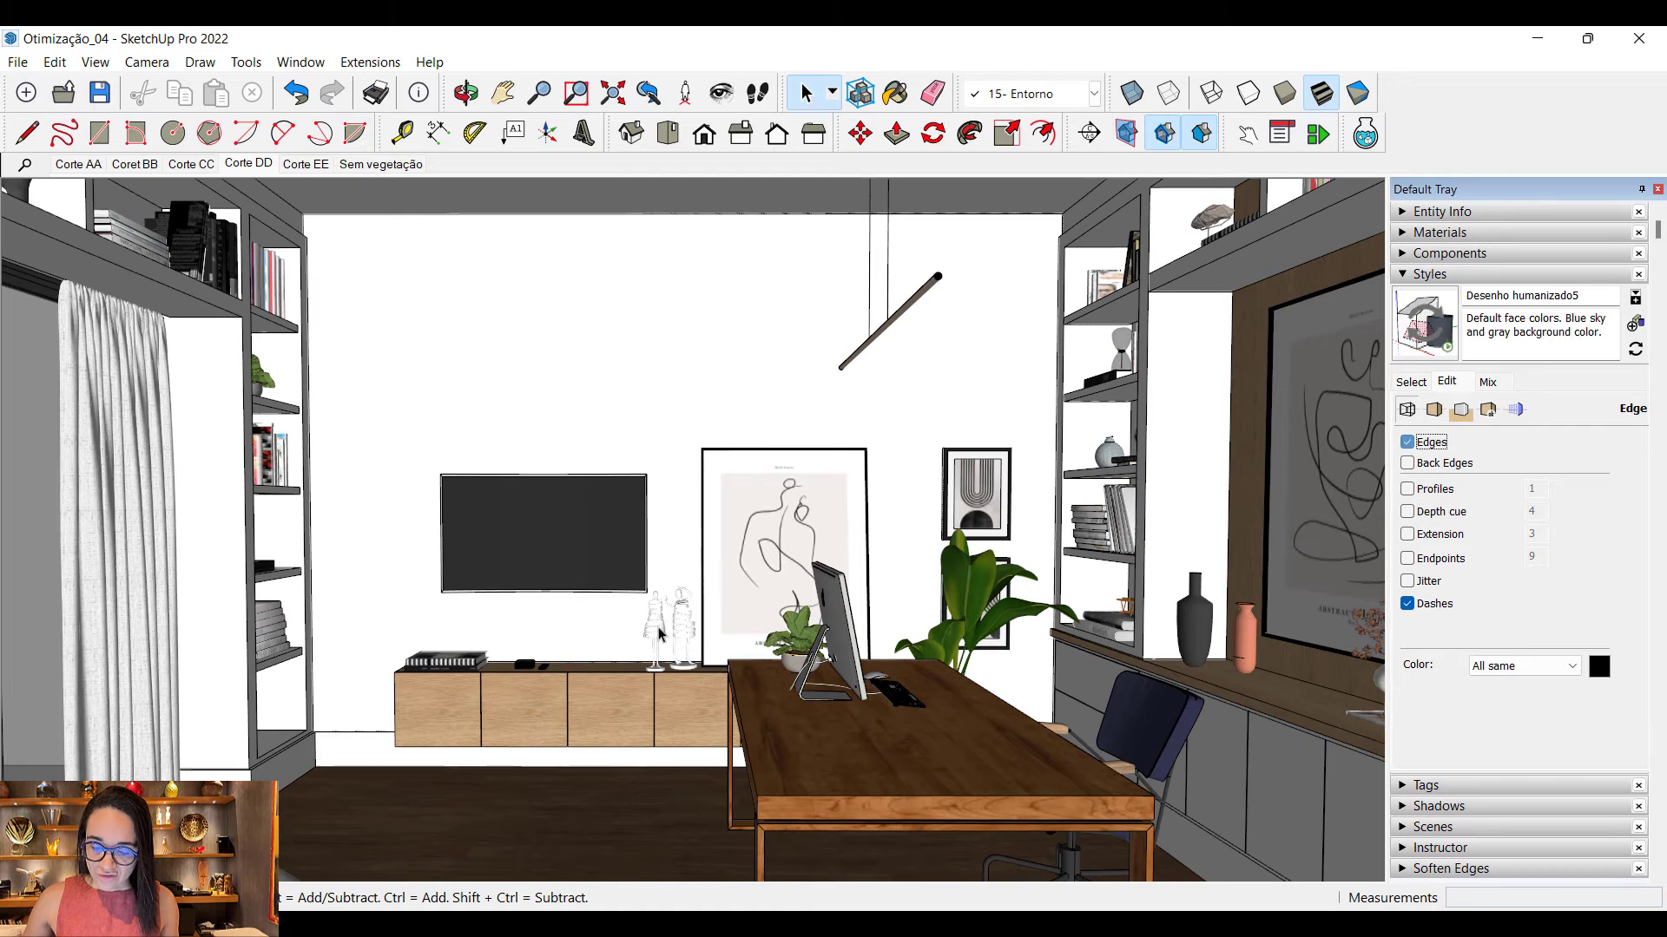
pyautogui.rightClick(237, 176)
pyautogui.click(312, 262)
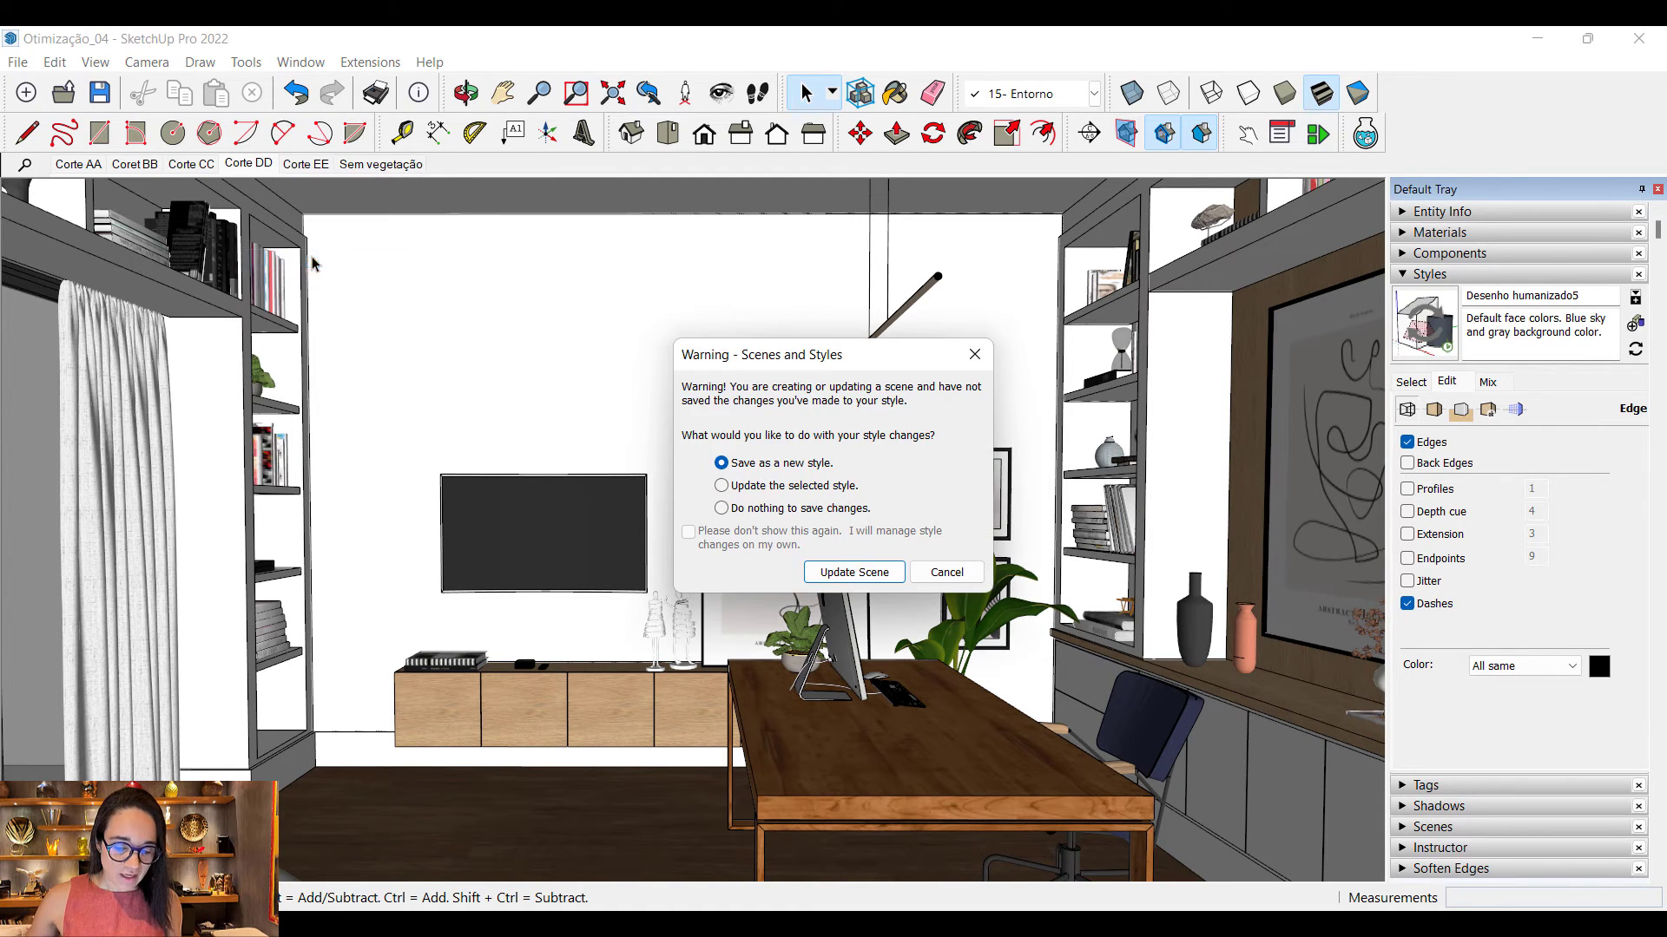
pyautogui.click(864, 572)
# Step: In the Corte CC scene, enable Edges and disable Profiles in the style, and update the scene
pyautogui.click(184, 165)
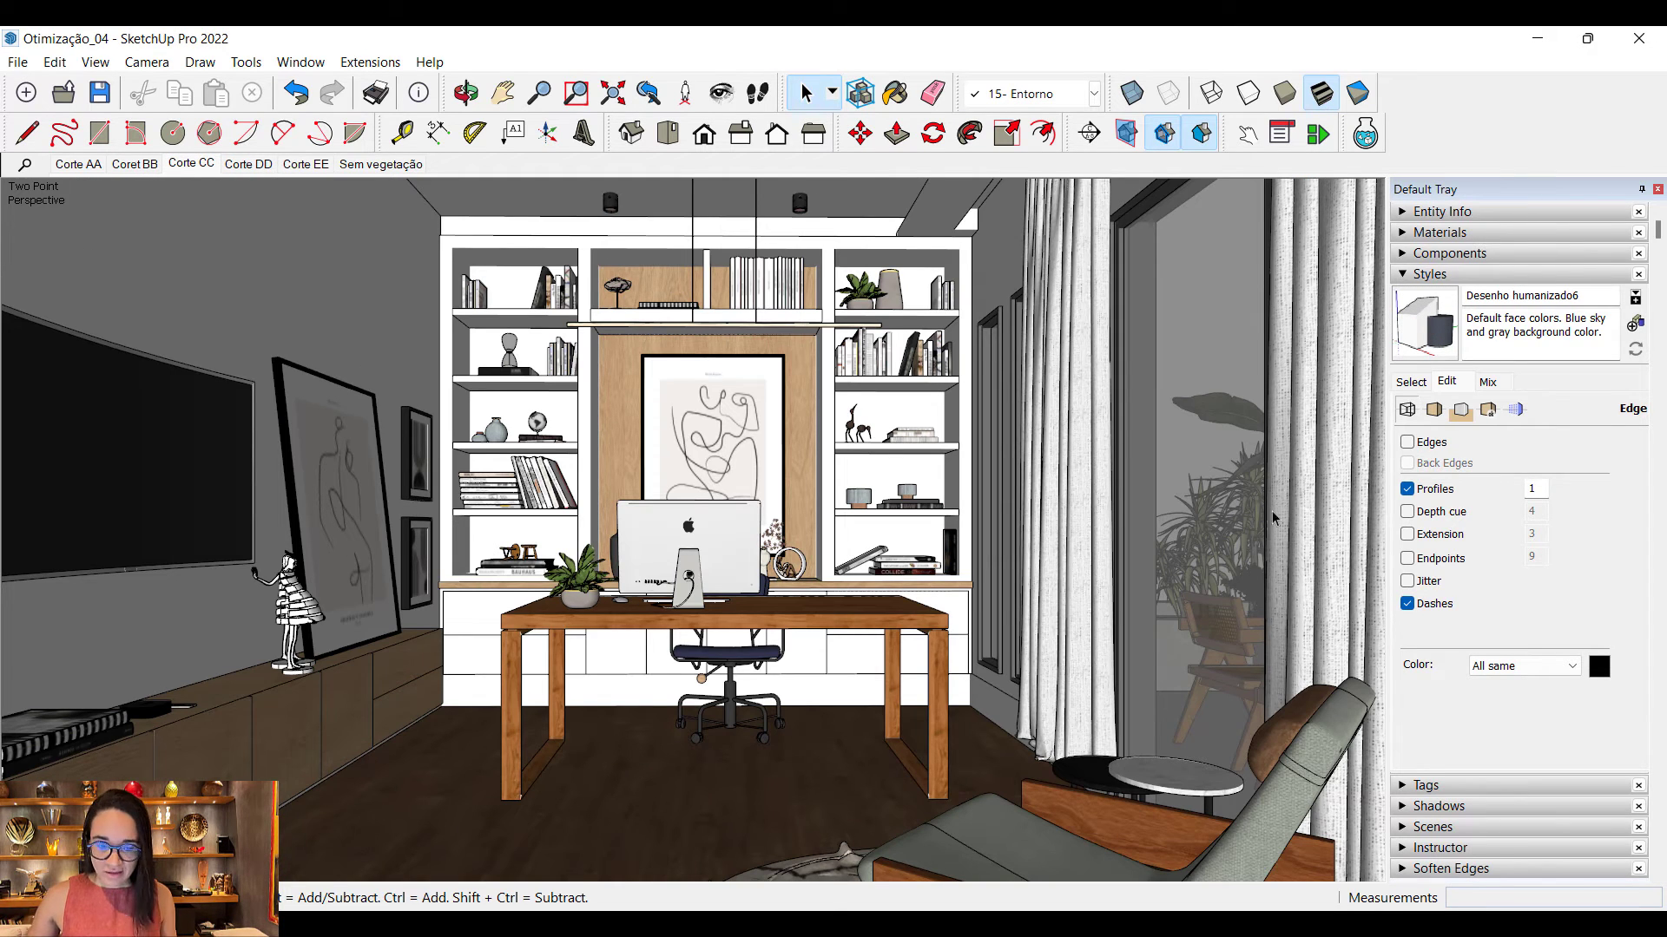
pyautogui.click(98, 60)
pyautogui.moveTo(123, 69)
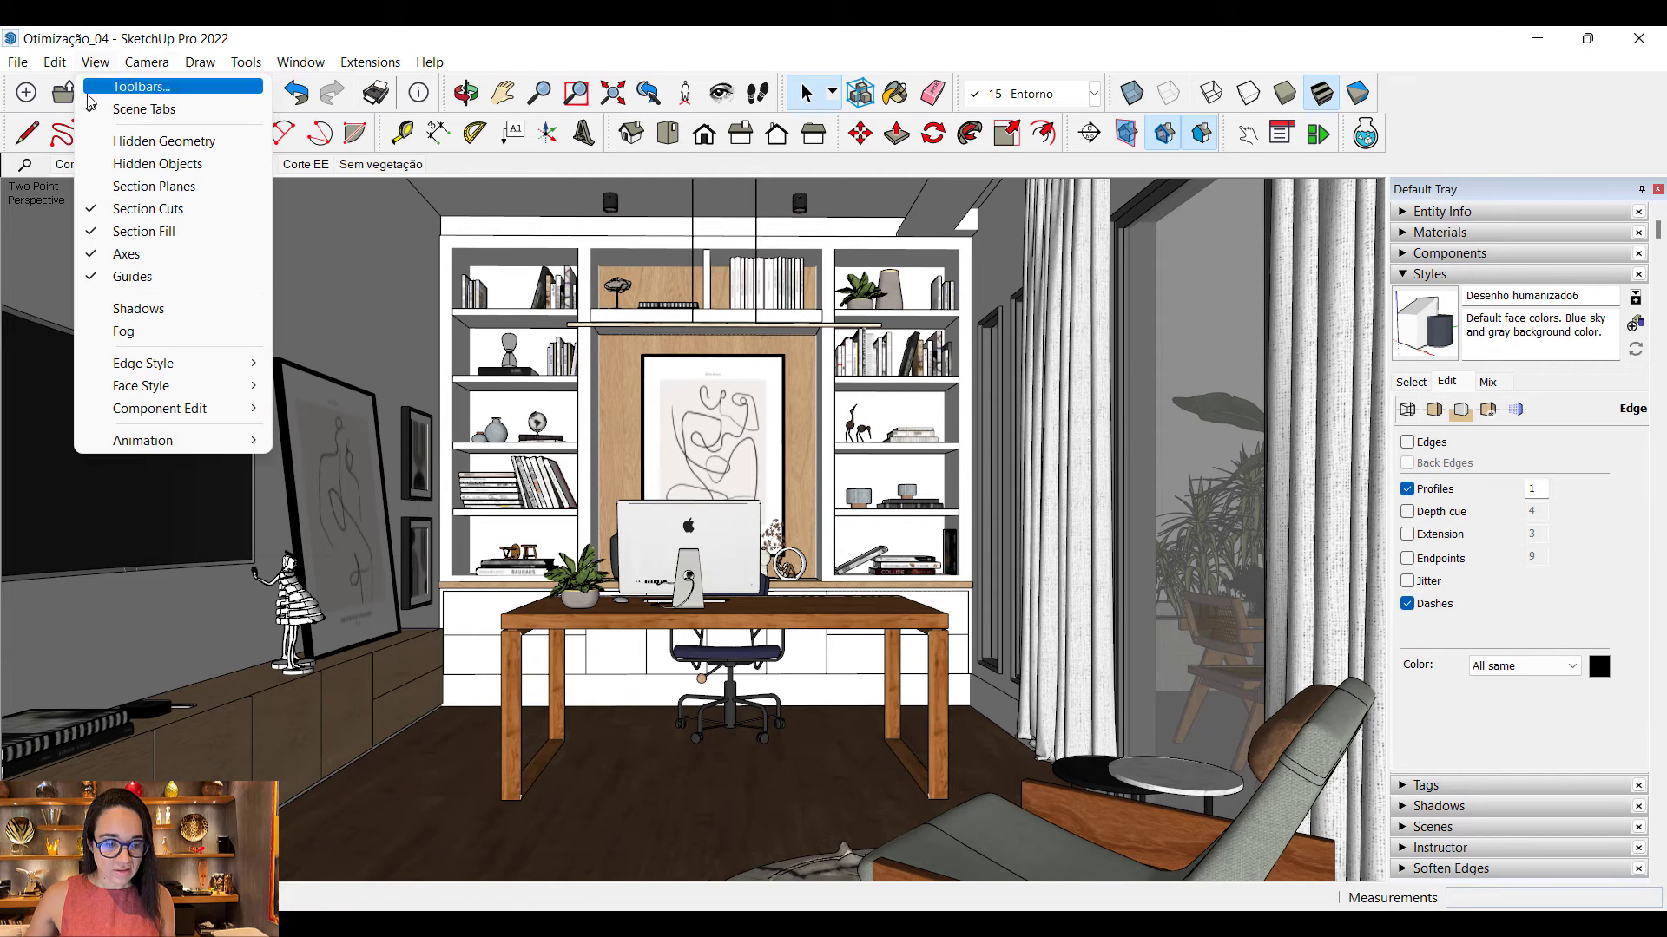
pyautogui.click(1411, 444)
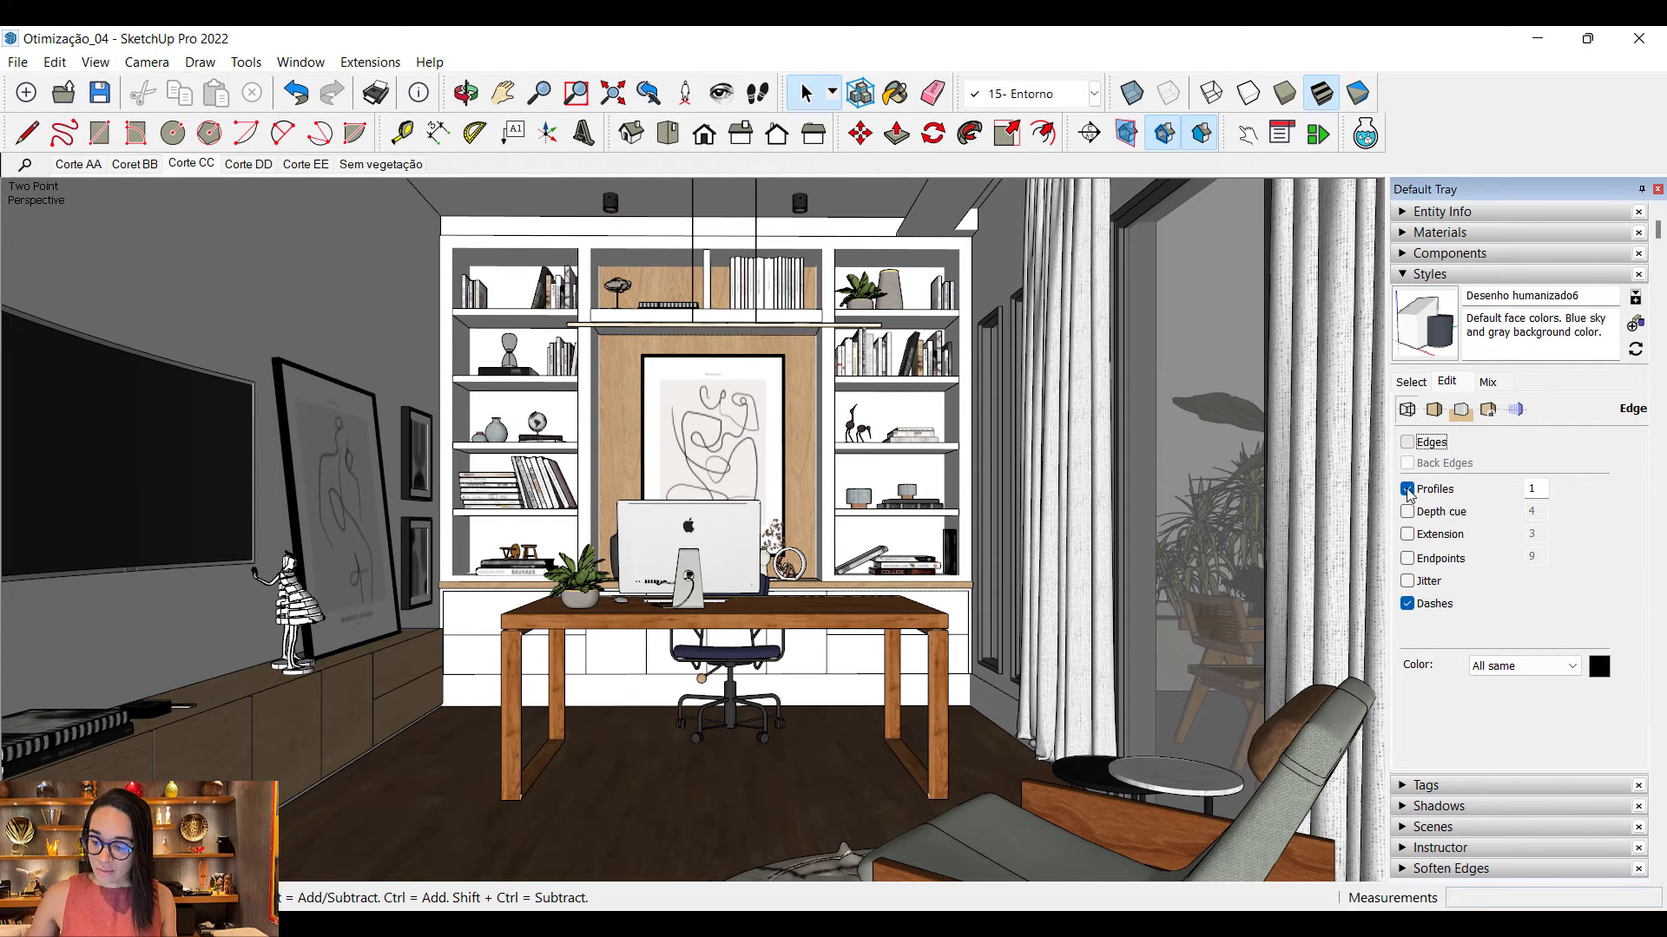
pyautogui.click(1409, 489)
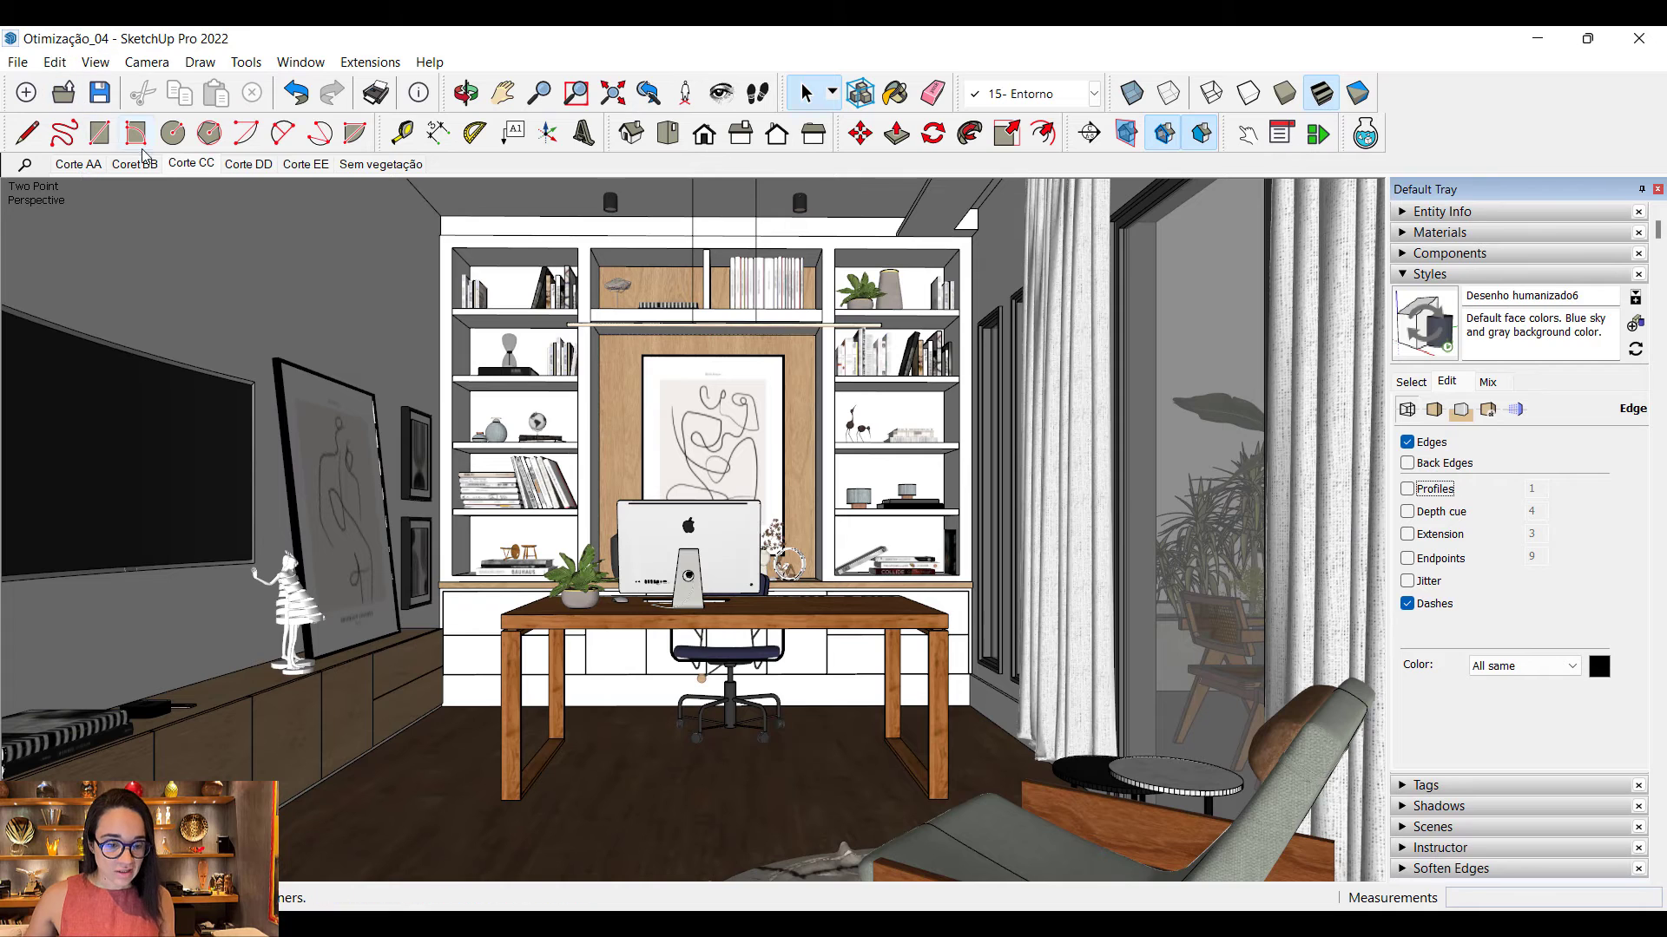
pyautogui.rightClick(186, 167)
pyautogui.click(327, 261)
# Step: In the Coret BB scene, disable Profiles in the style's edge settings and update the scene
pyautogui.click(134, 164)
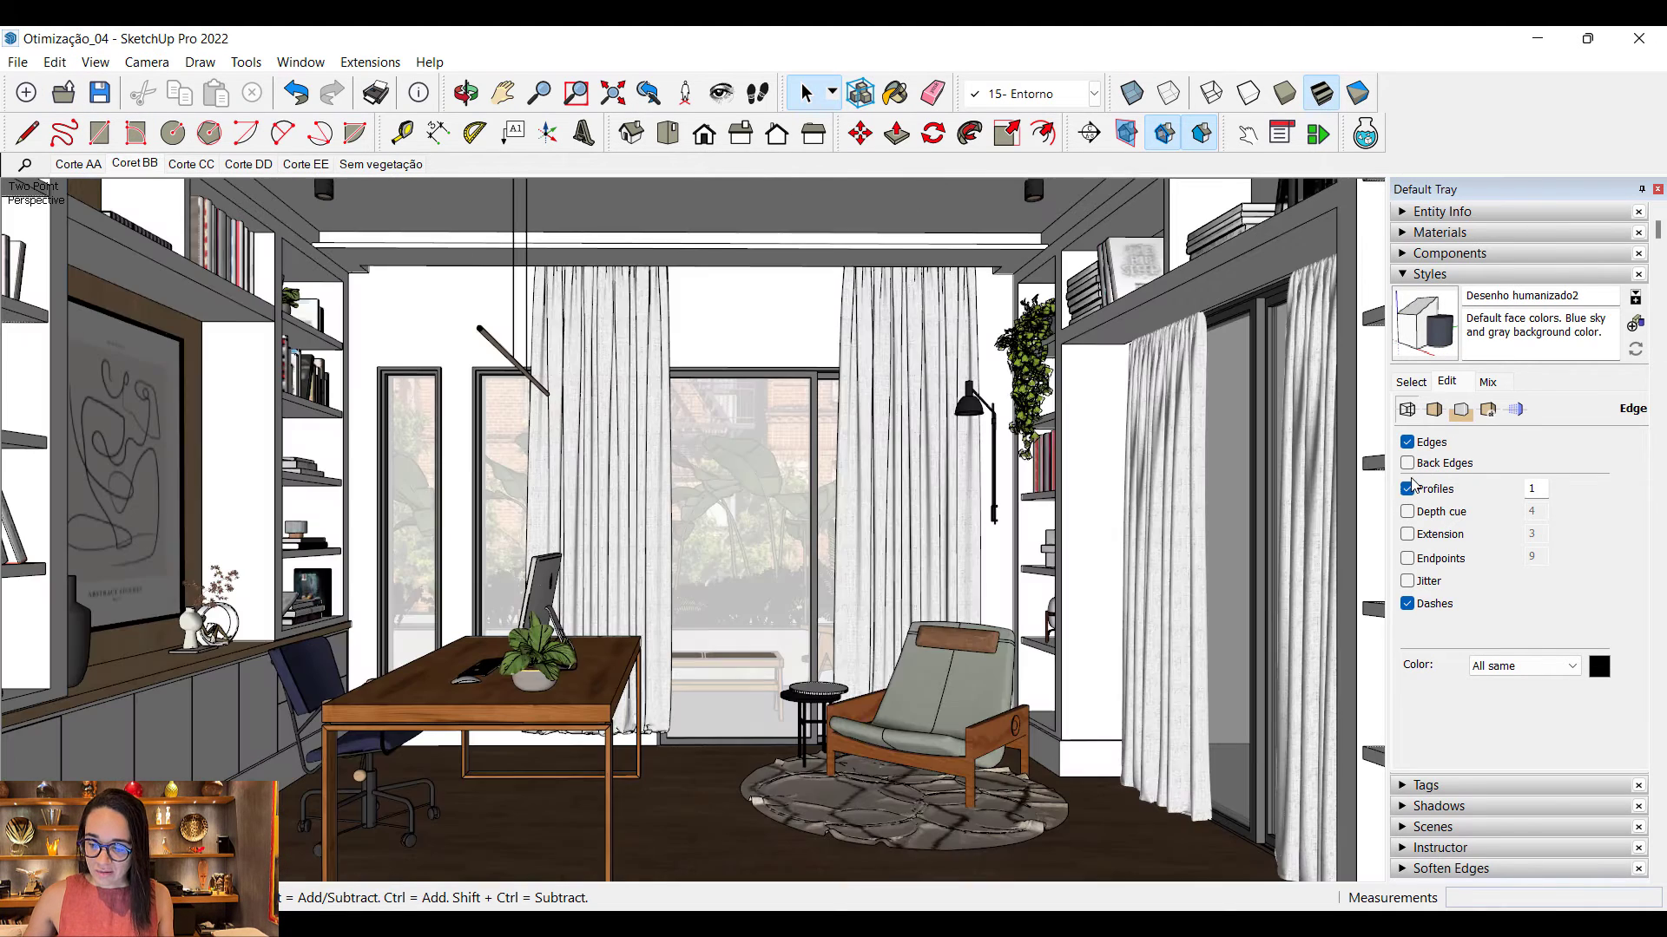
pyautogui.click(1408, 489)
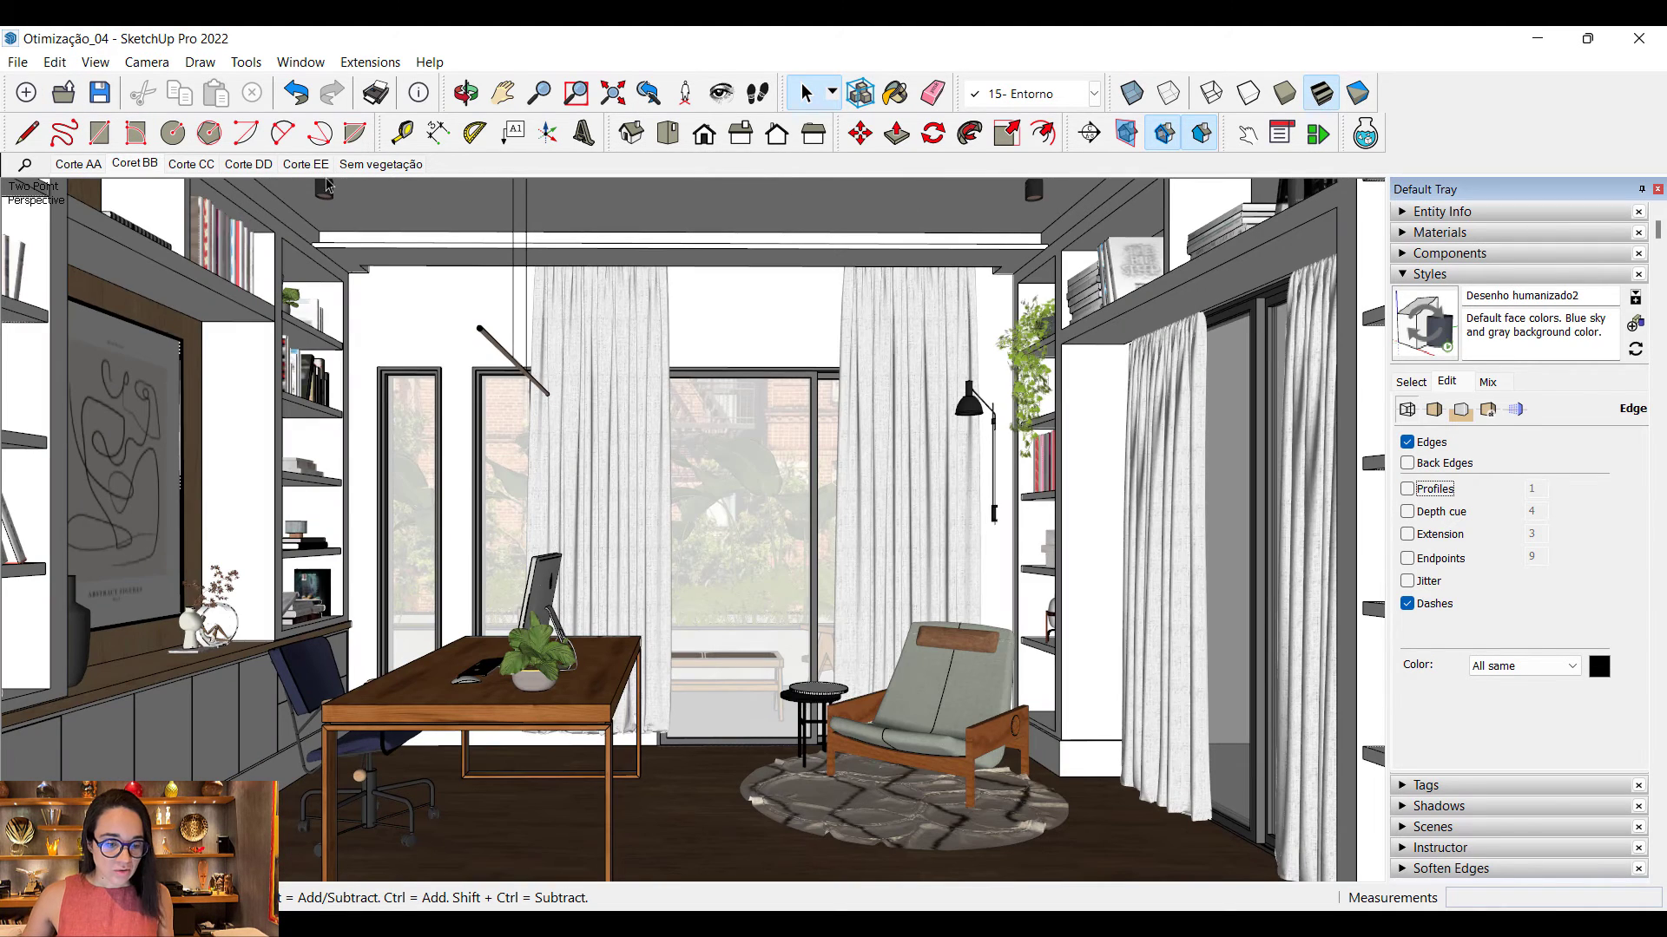
pyautogui.rightClick(143, 164)
pyautogui.click(196, 254)
# Step: Disable Profiles in the Corte AA scene's style and update the scene, saving the changes as a new style
pyautogui.click(78, 165)
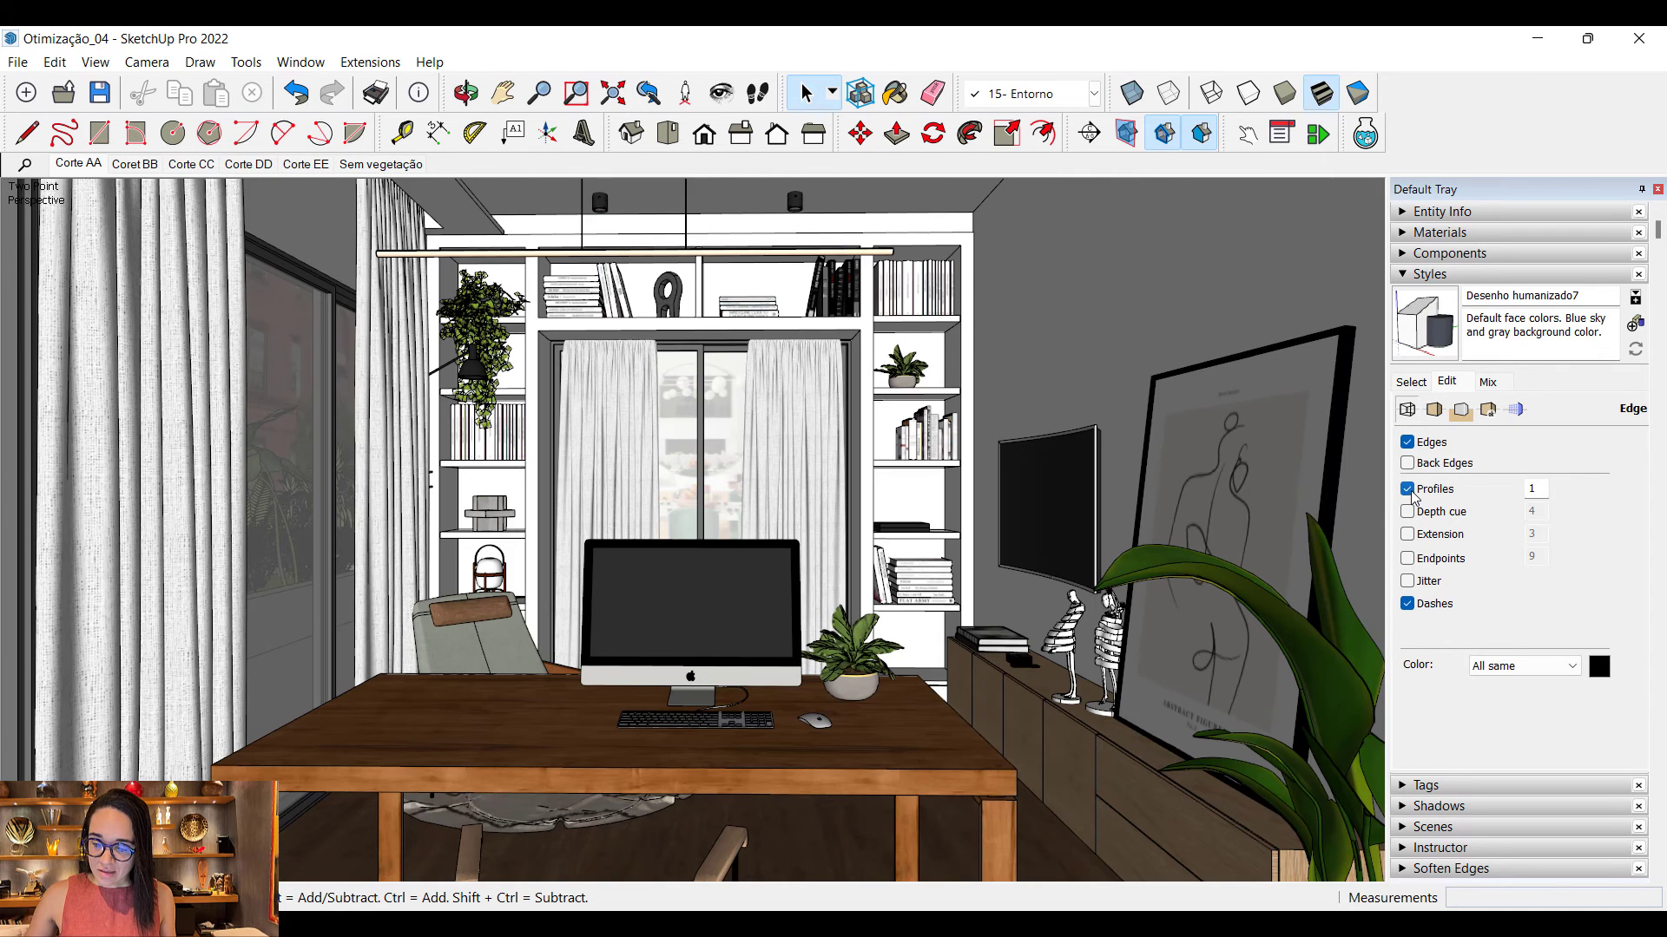
pyautogui.click(1407, 490)
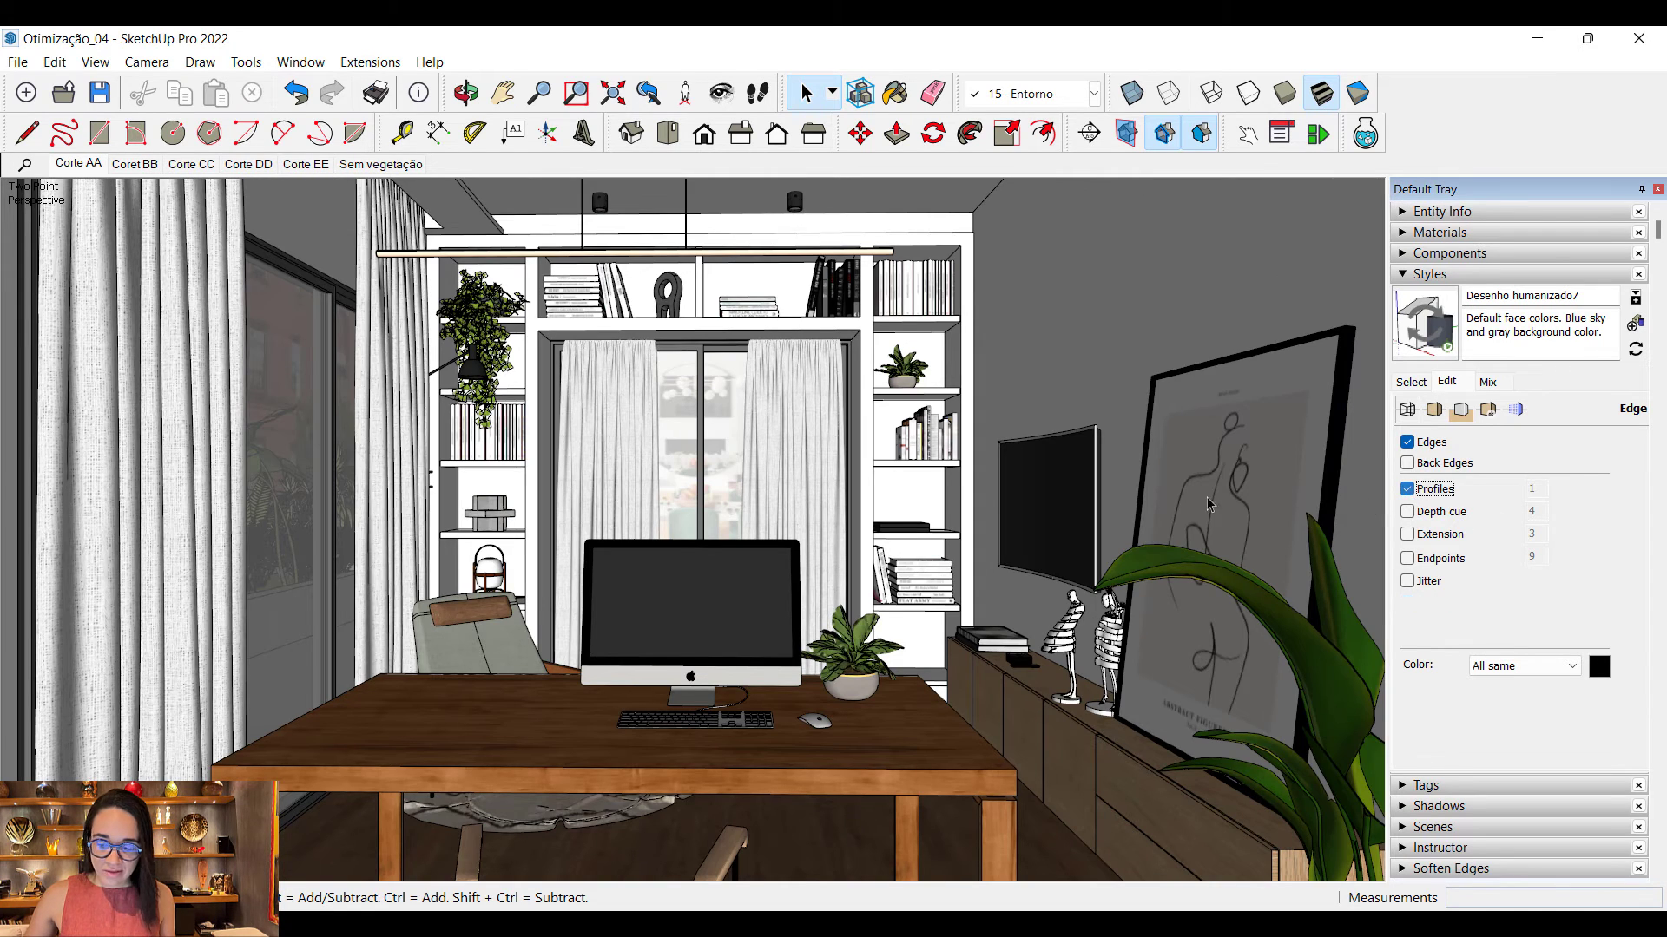
pyautogui.rightClick(79, 166)
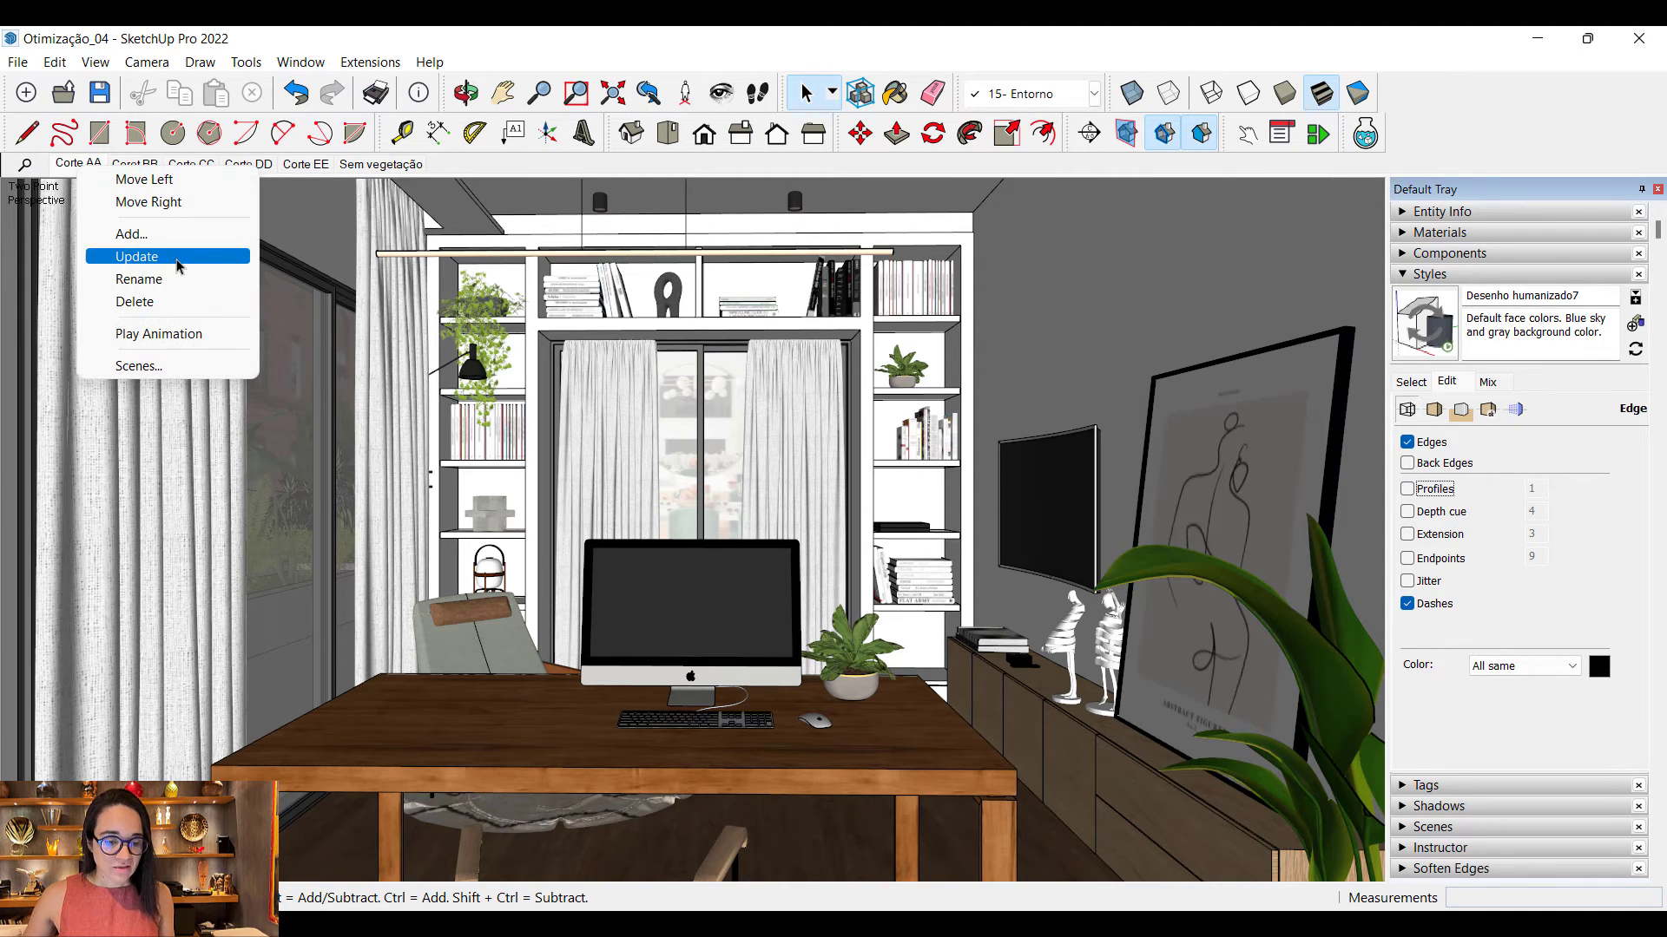
pyautogui.click(185, 257)
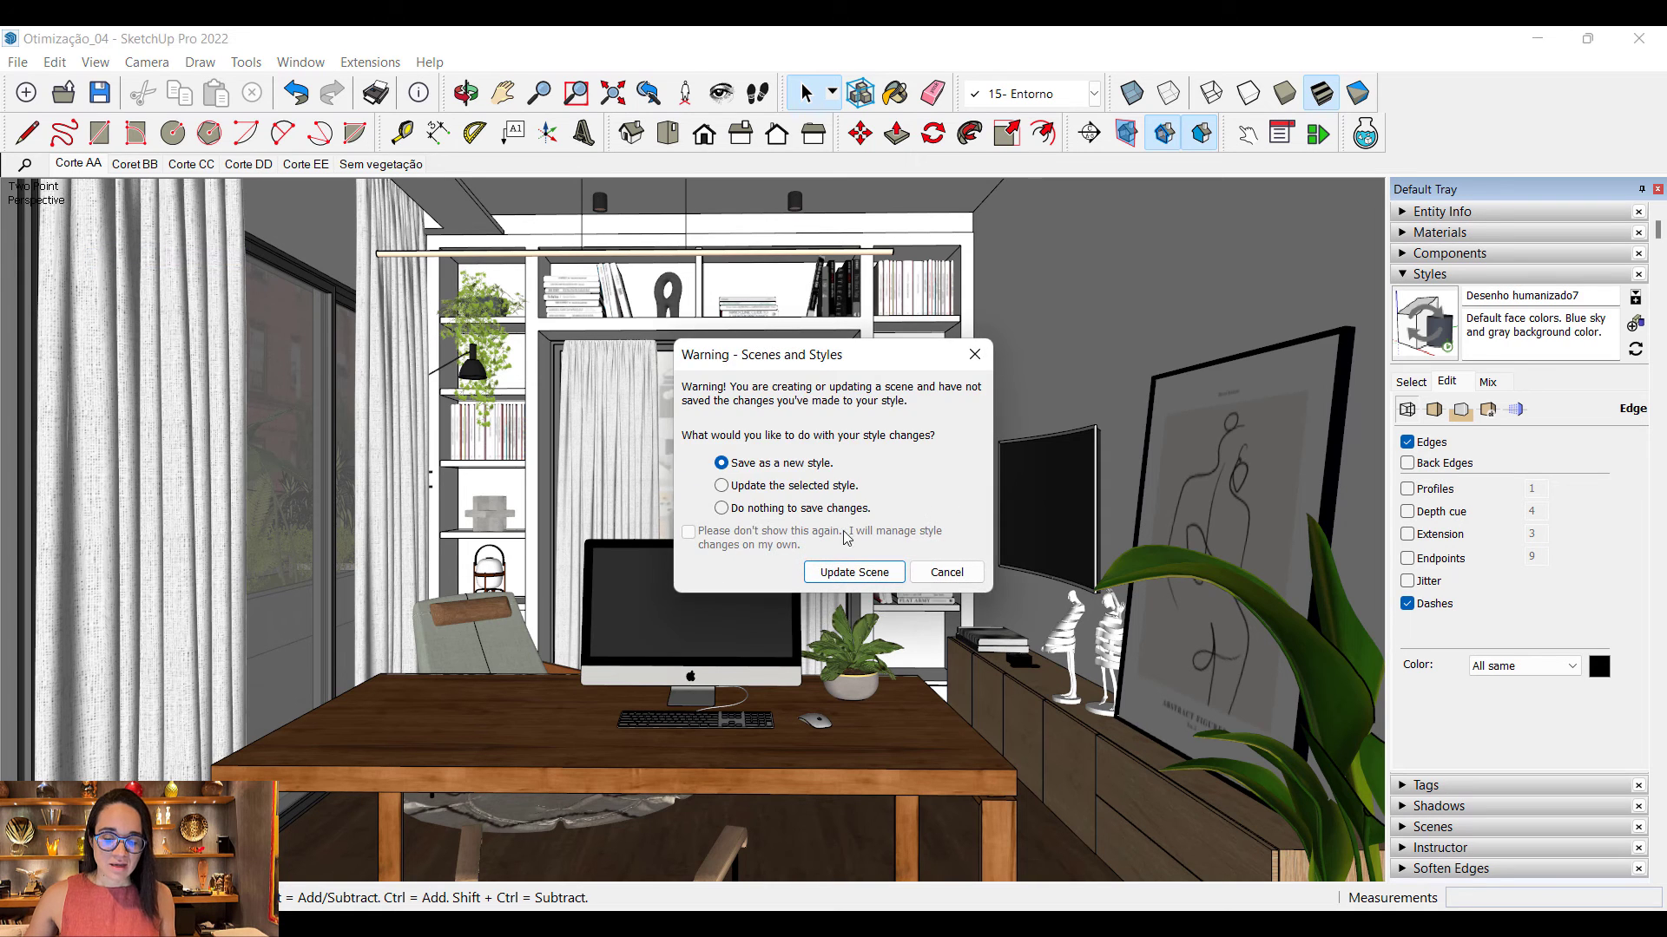
pyautogui.click(850, 573)
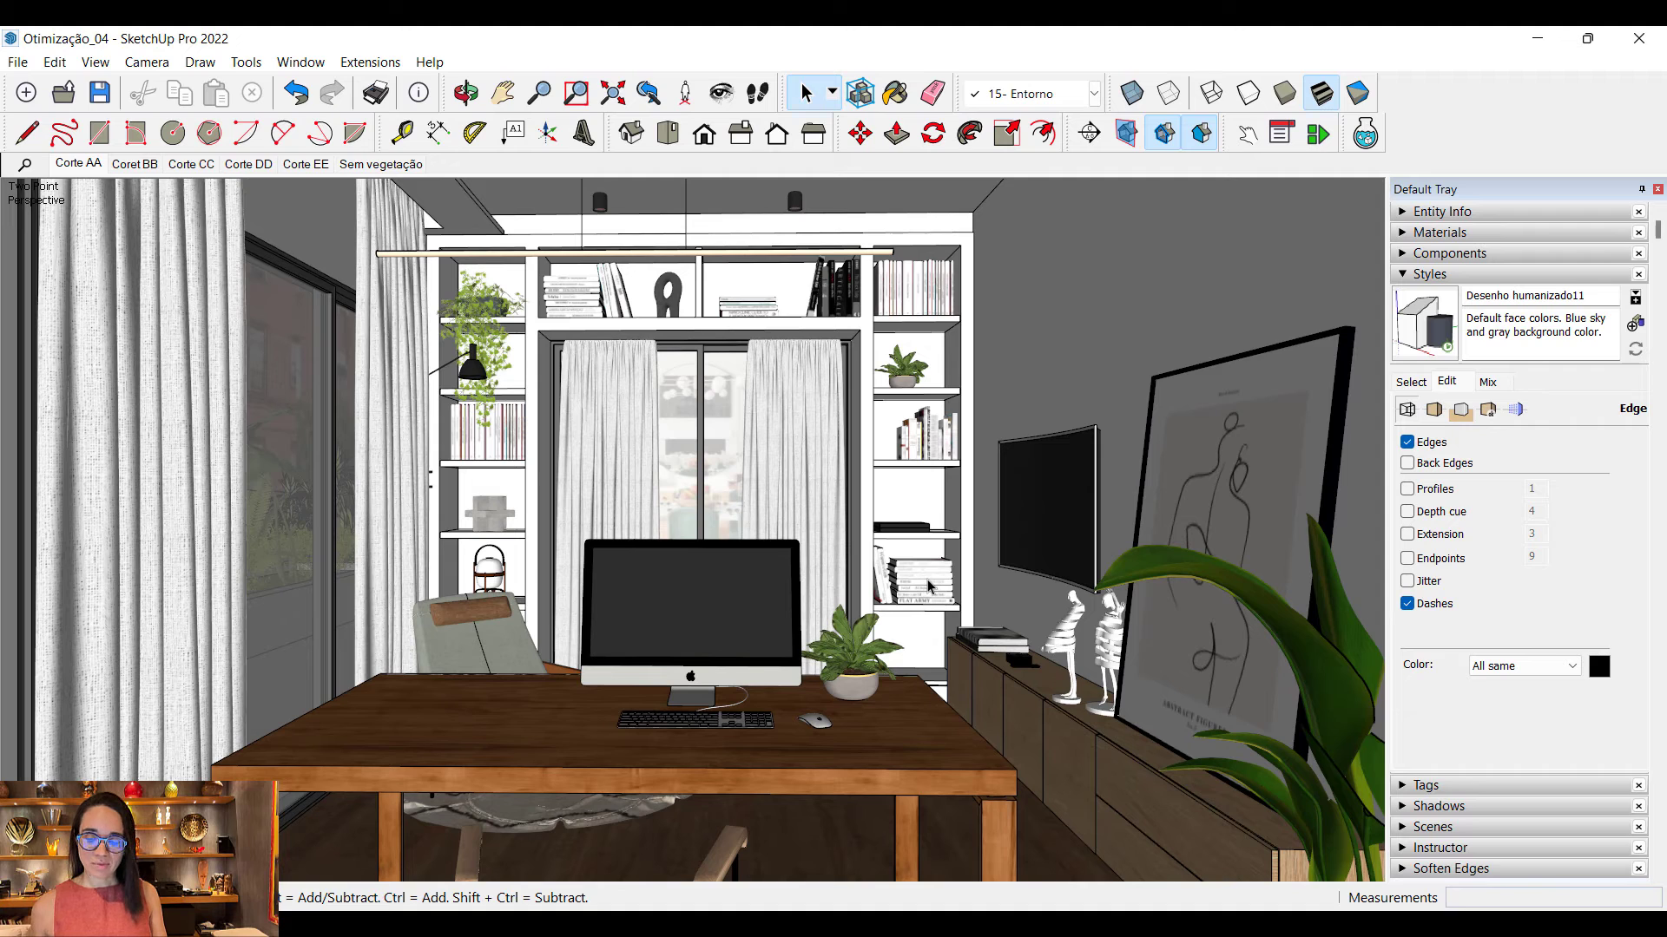
pyautogui.click(1429, 275)
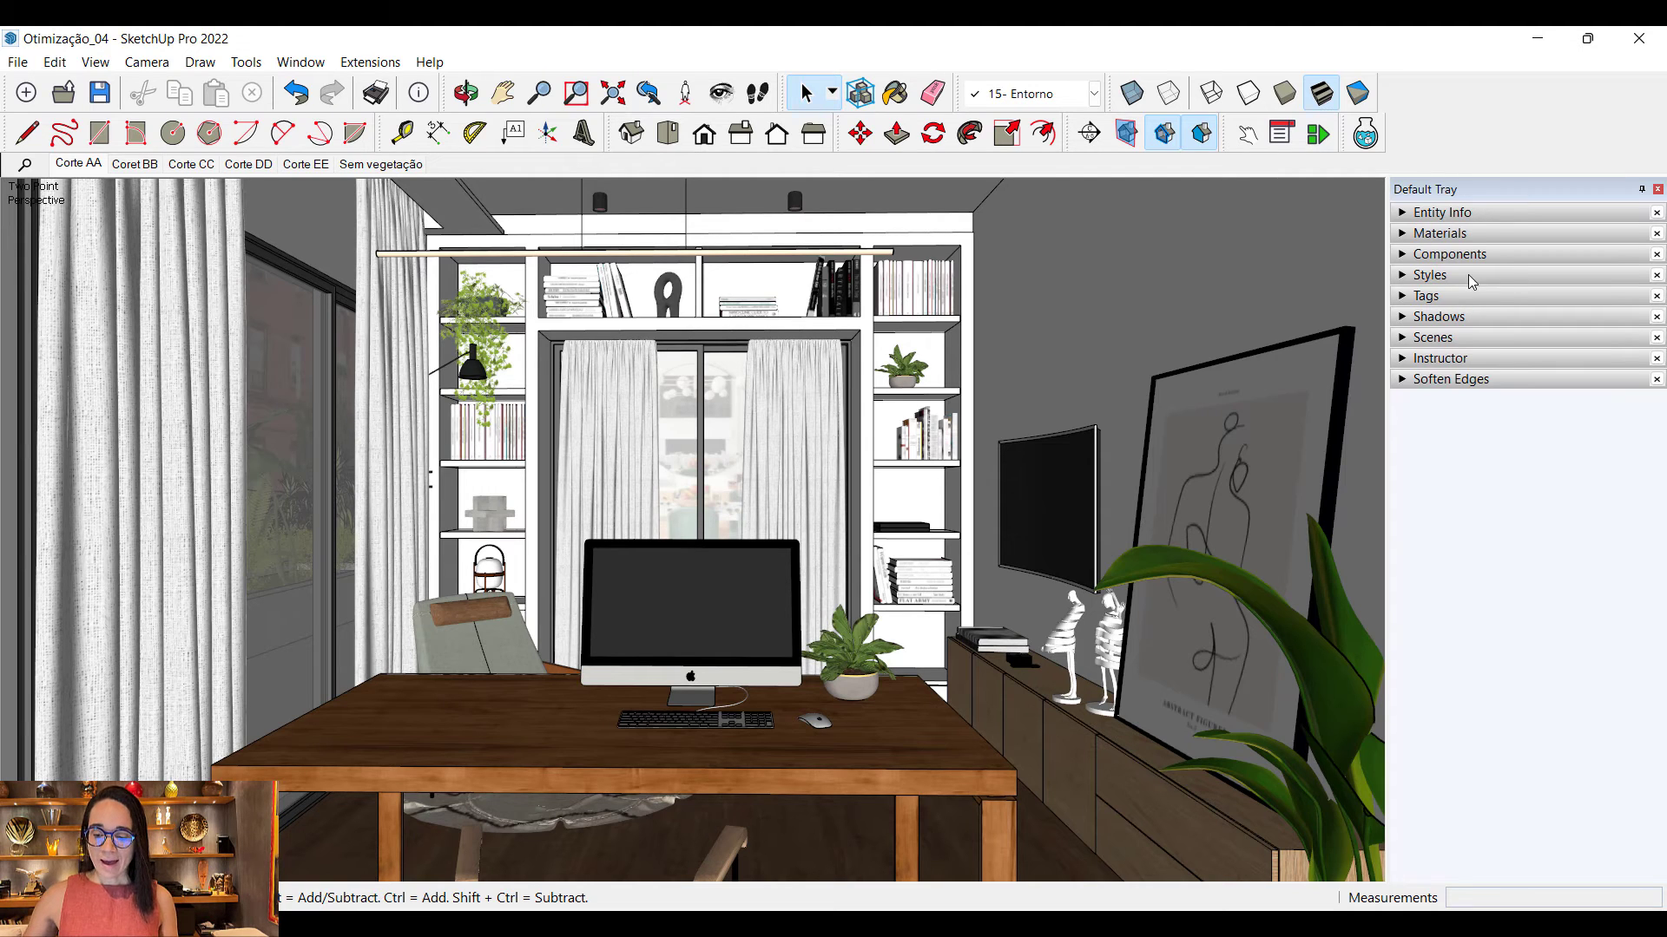
pyautogui.click(1468, 276)
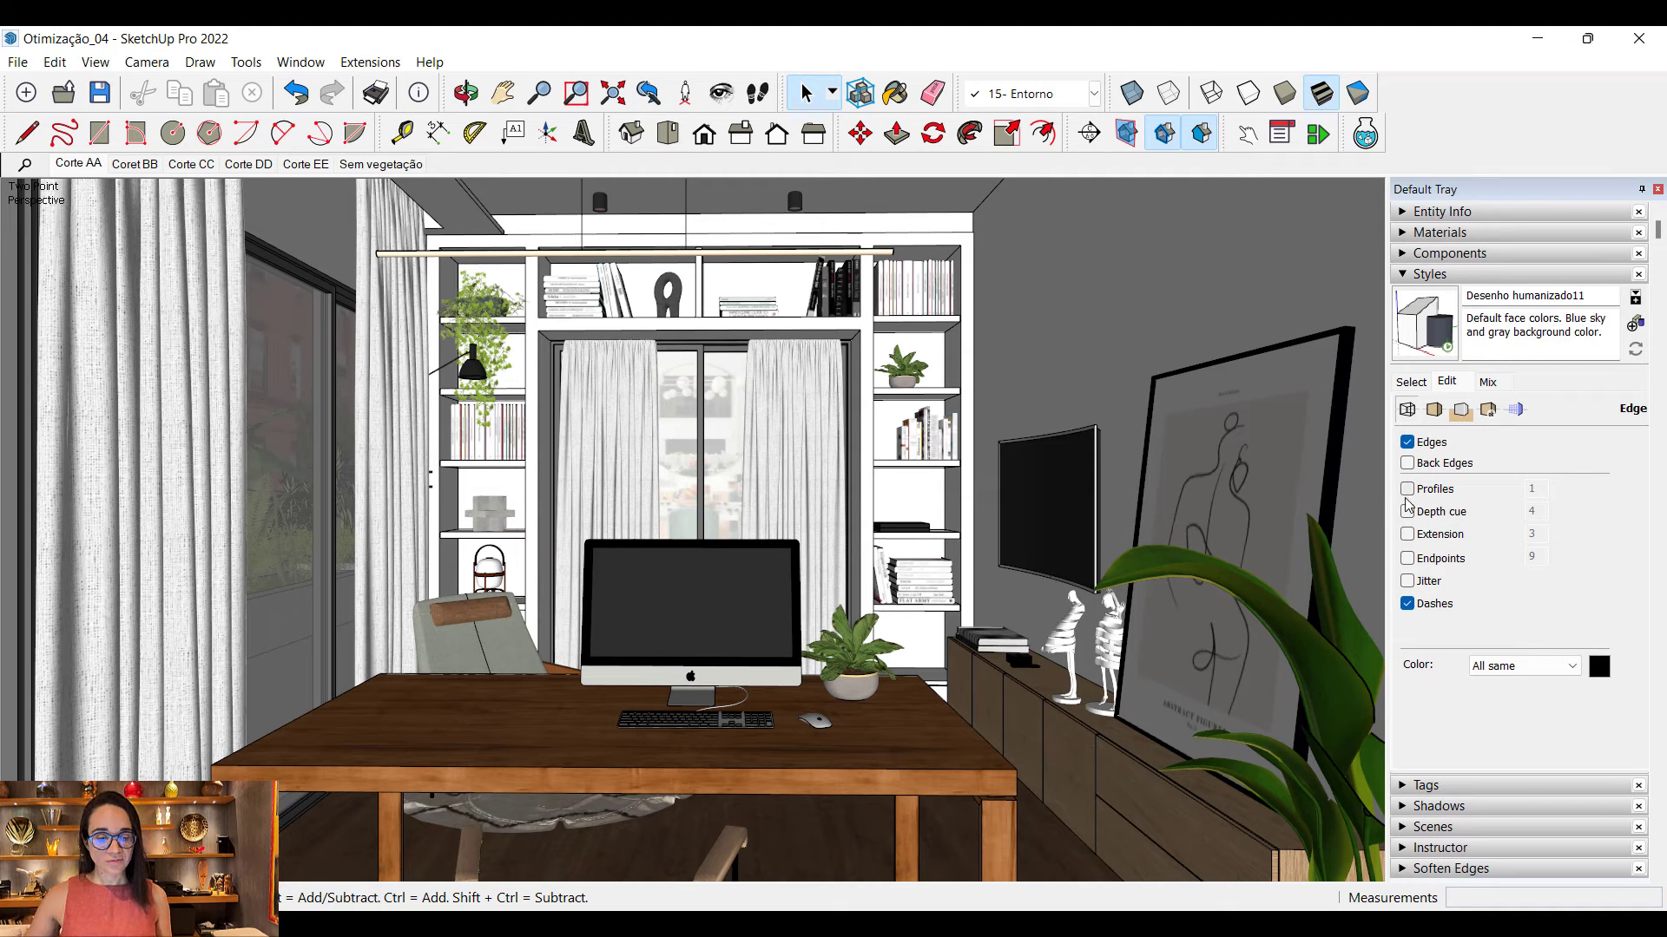
pyautogui.click(98, 63)
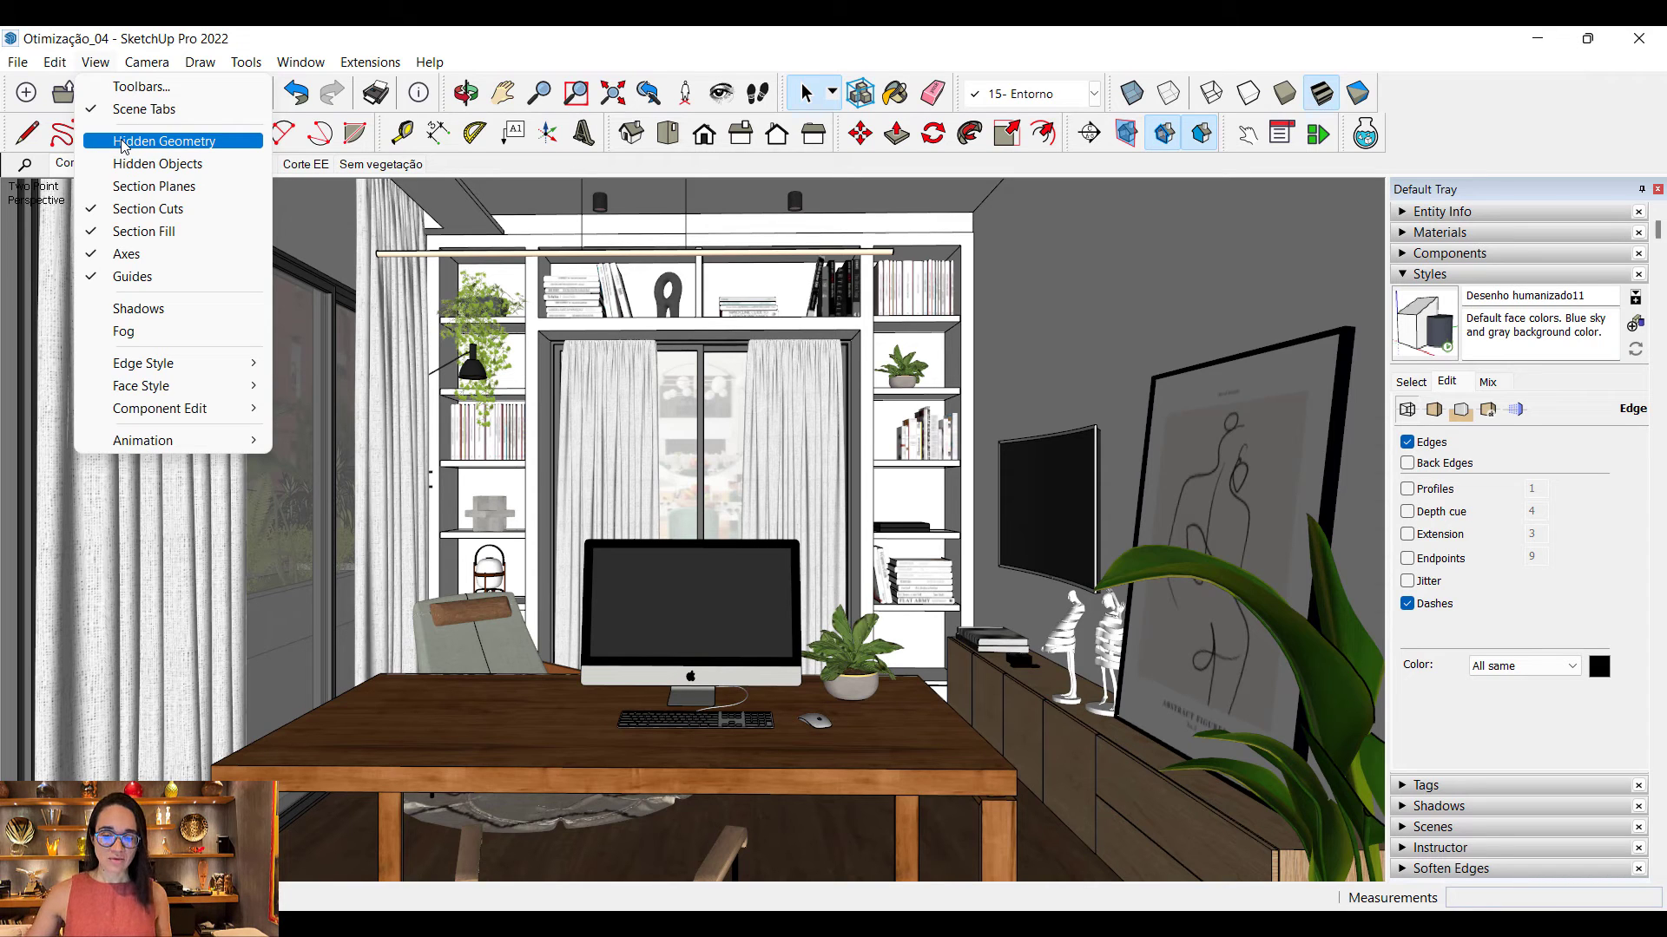
pyautogui.click(1562, 276)
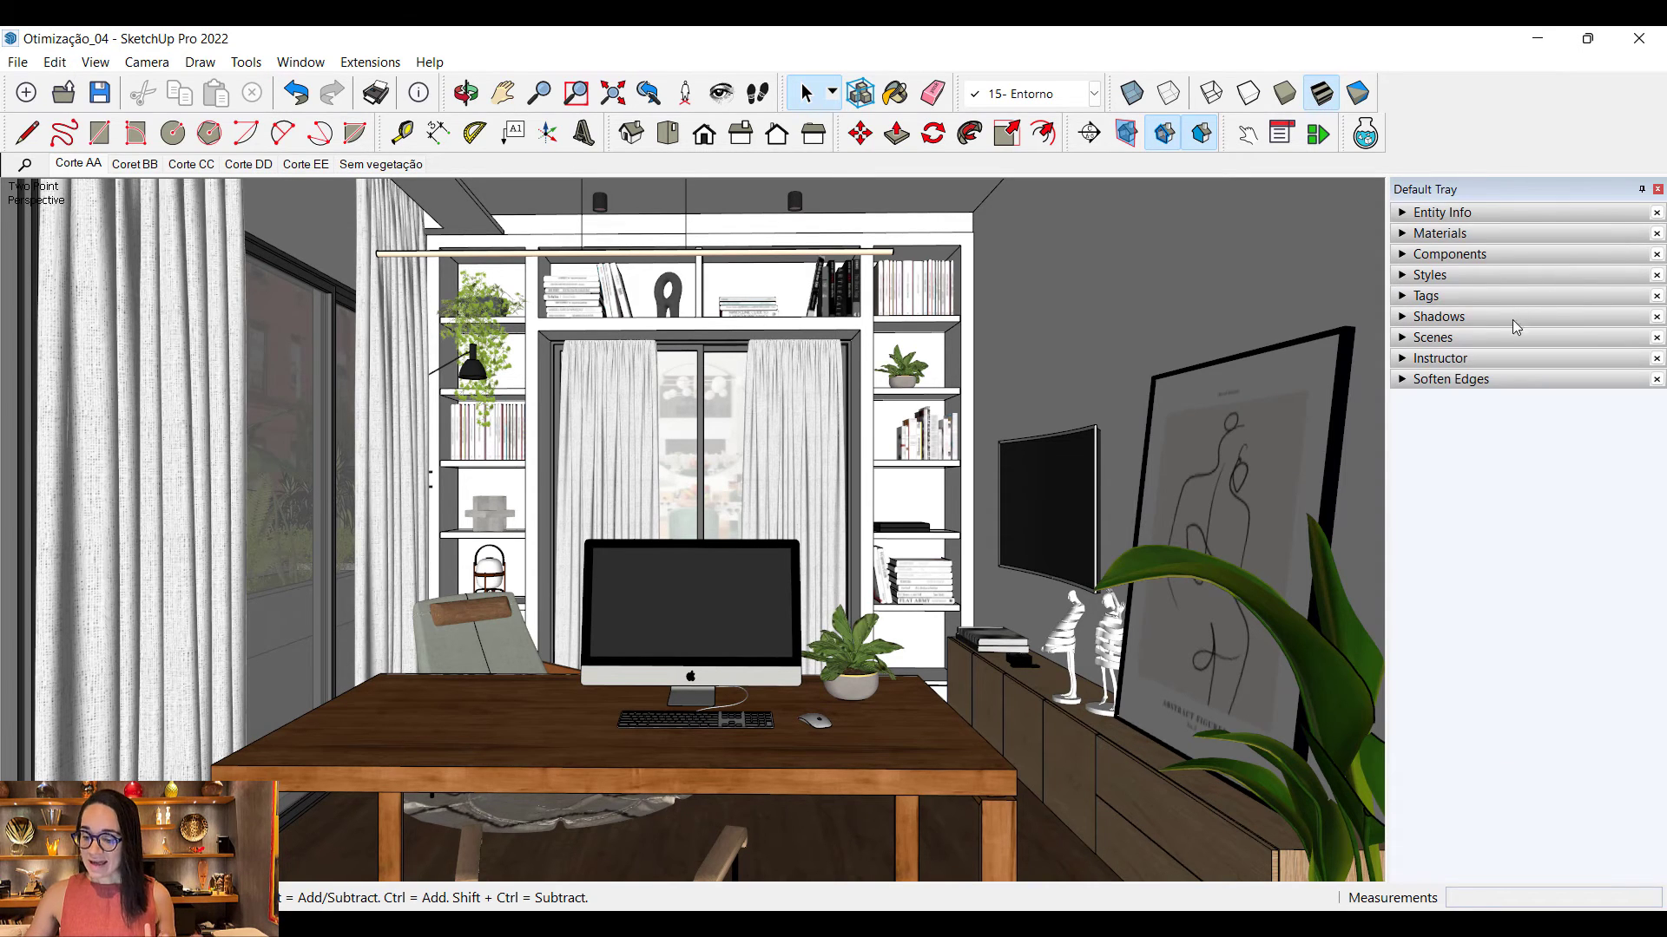
# Step: Hide the 14- Vegetação tag, toggle tag 06 off and back on, and hide the 09- Decoração tag
pyautogui.click(1446, 299)
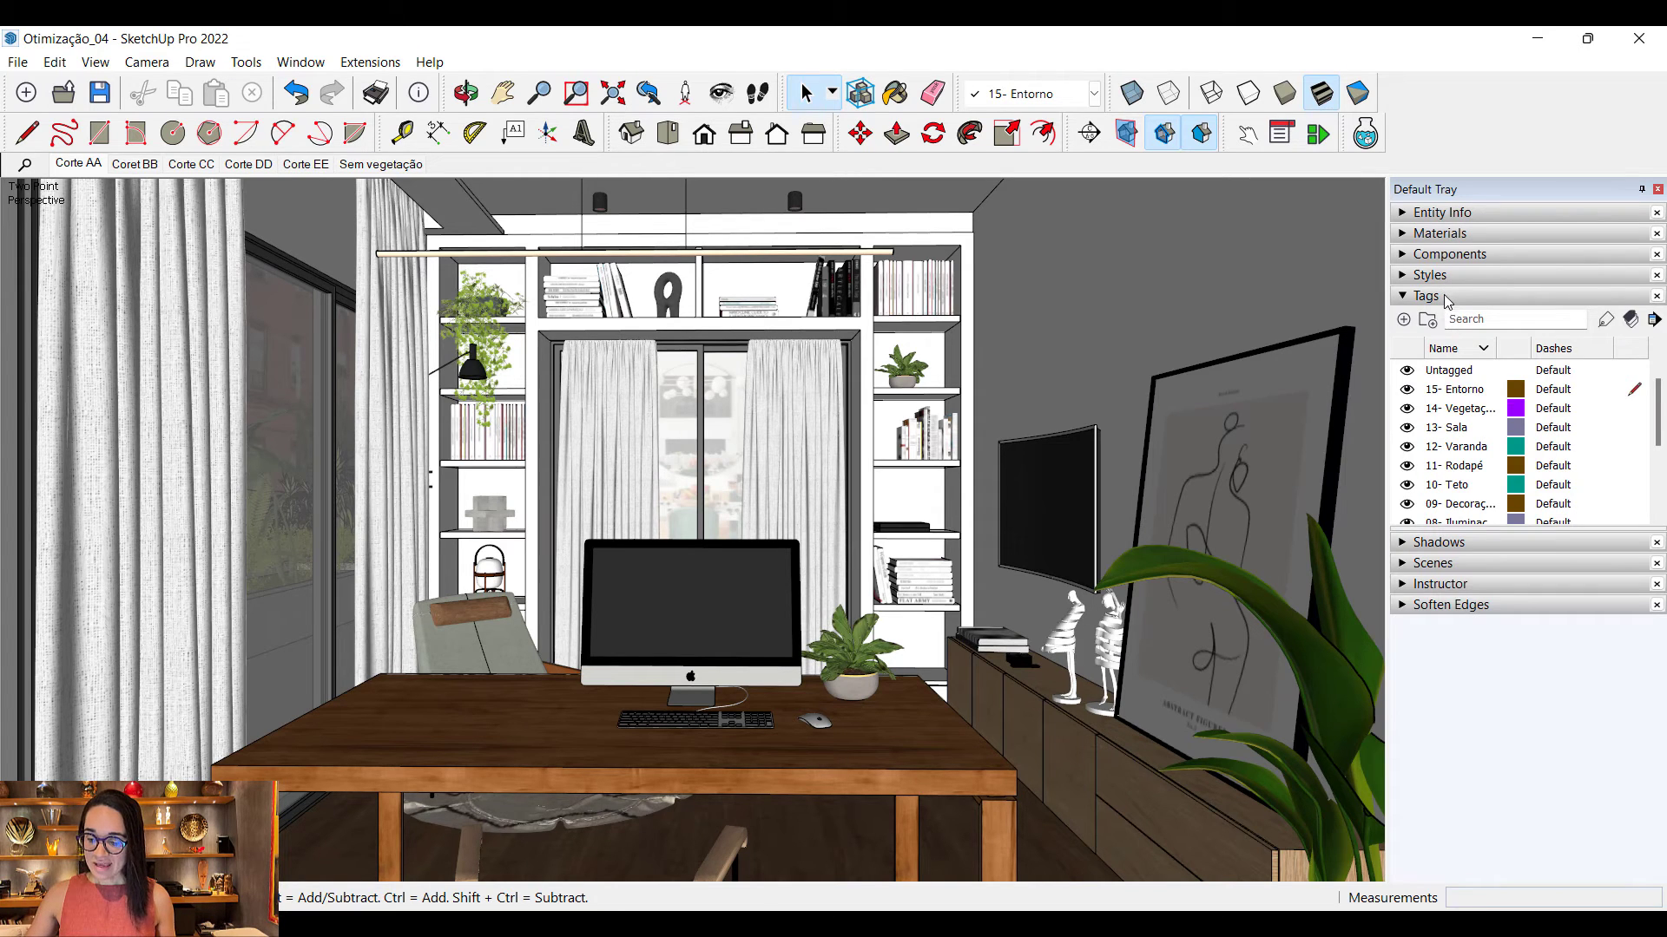
pyautogui.click(1407, 408)
pyautogui.scroll(-1, 1410, 416)
pyautogui.click(1407, 503)
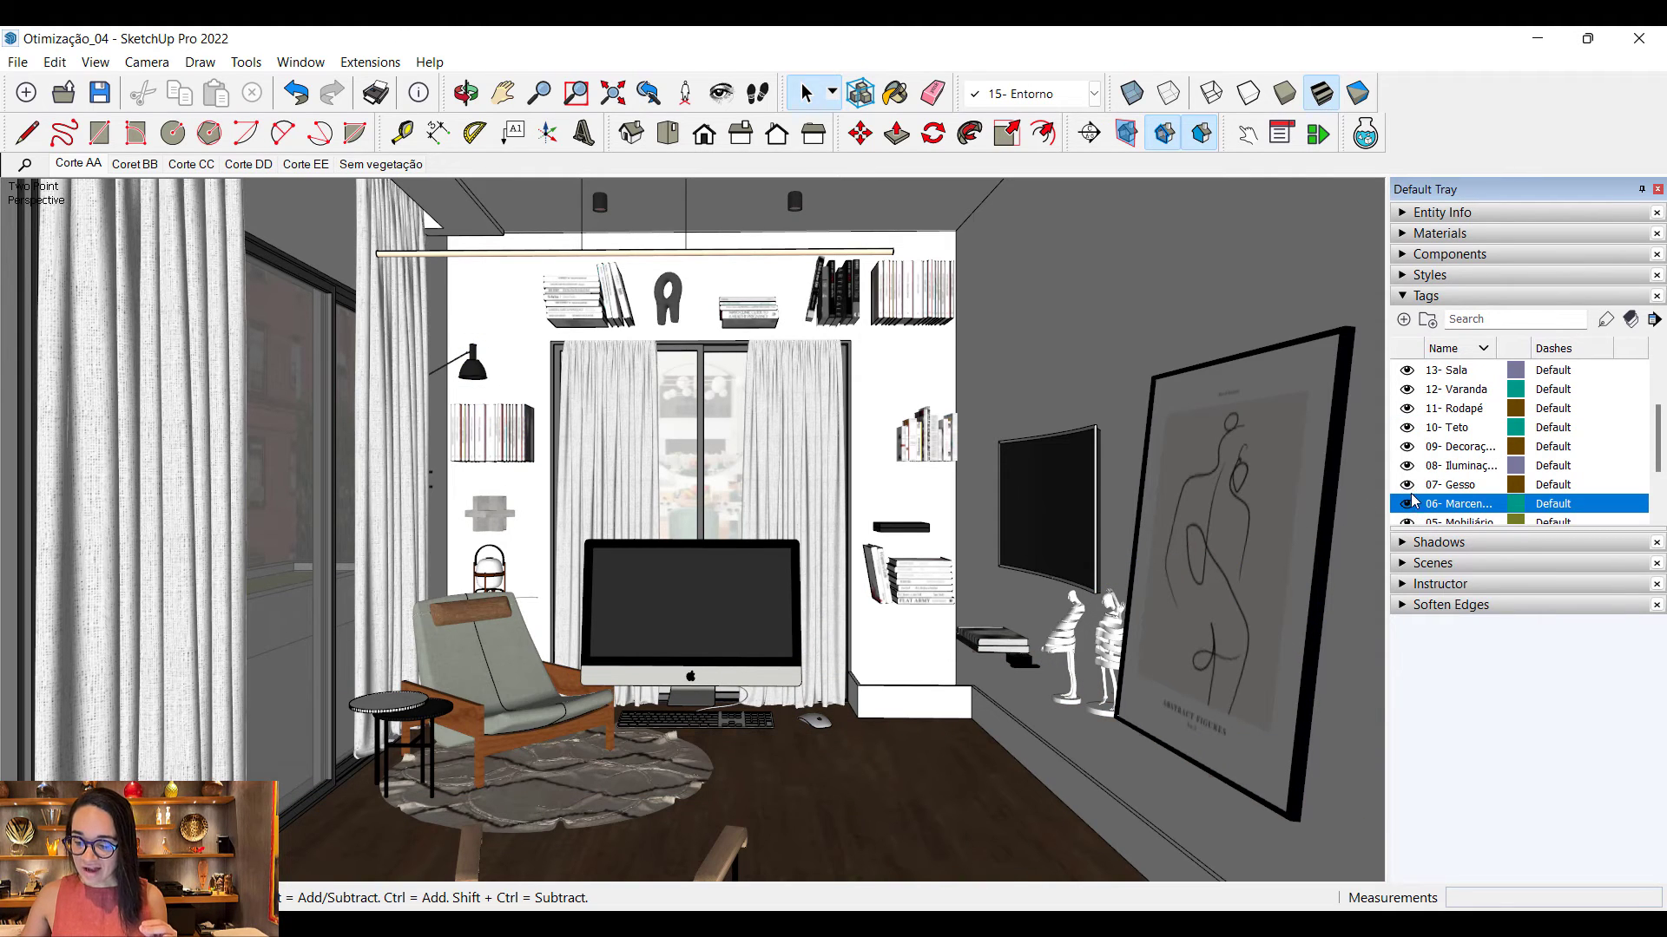
pyautogui.click(1407, 503)
pyautogui.scroll(-1, 1413, 486)
pyautogui.click(1407, 389)
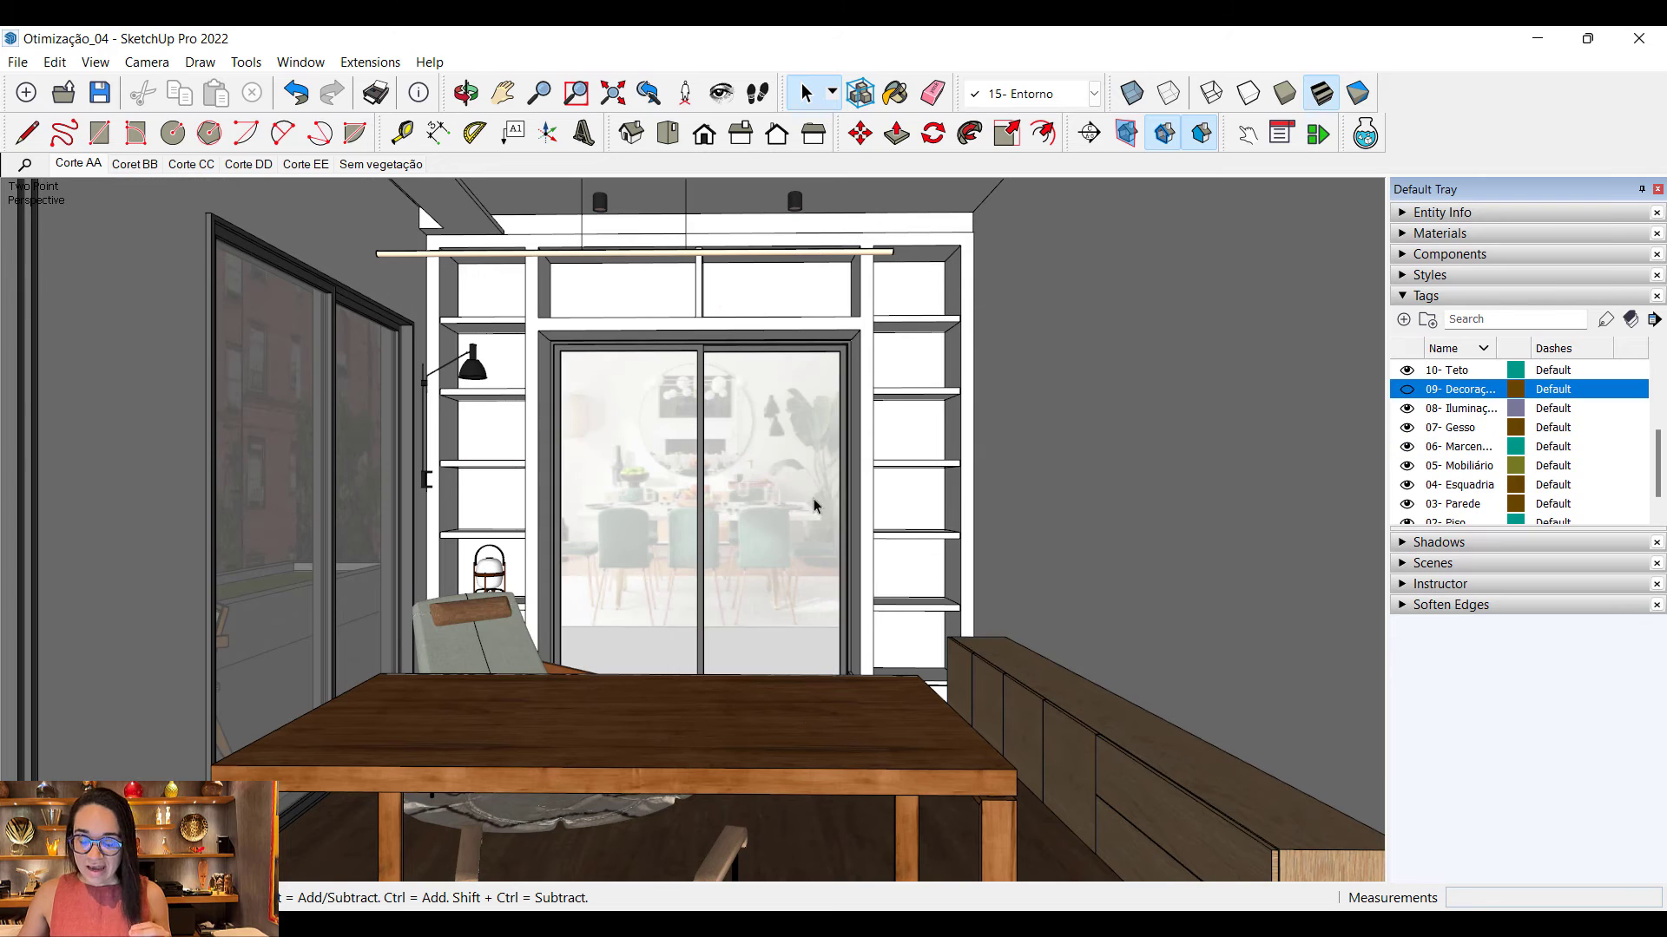
pyautogui.scroll(1, 929, 471)
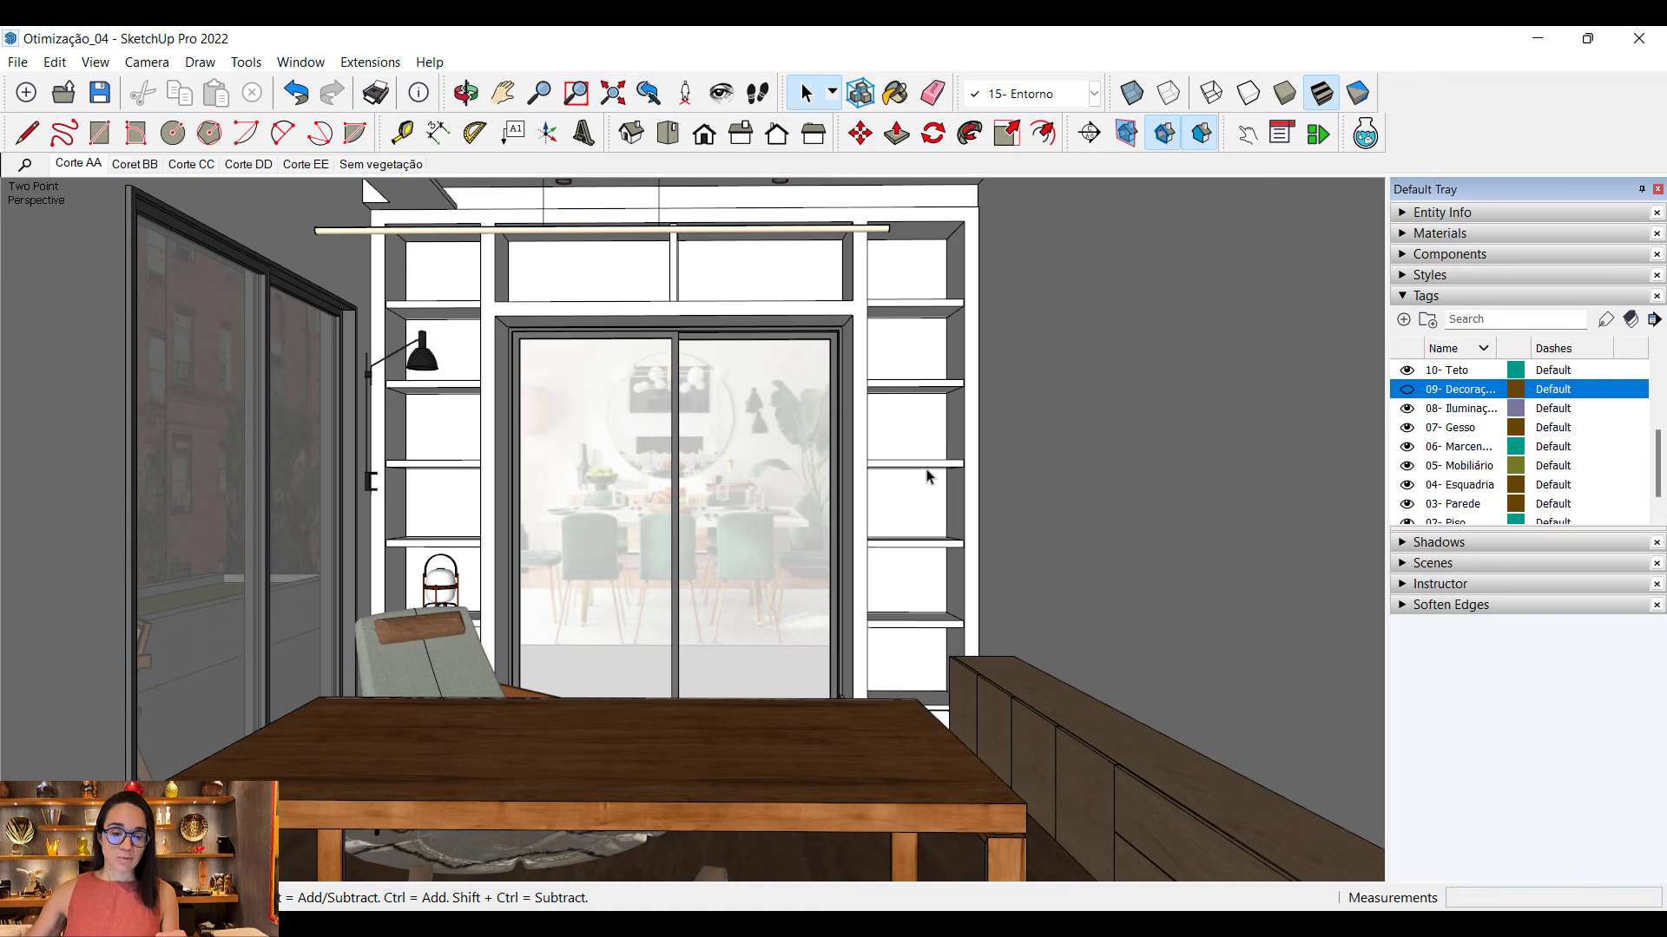
pyautogui.click(392, 63)
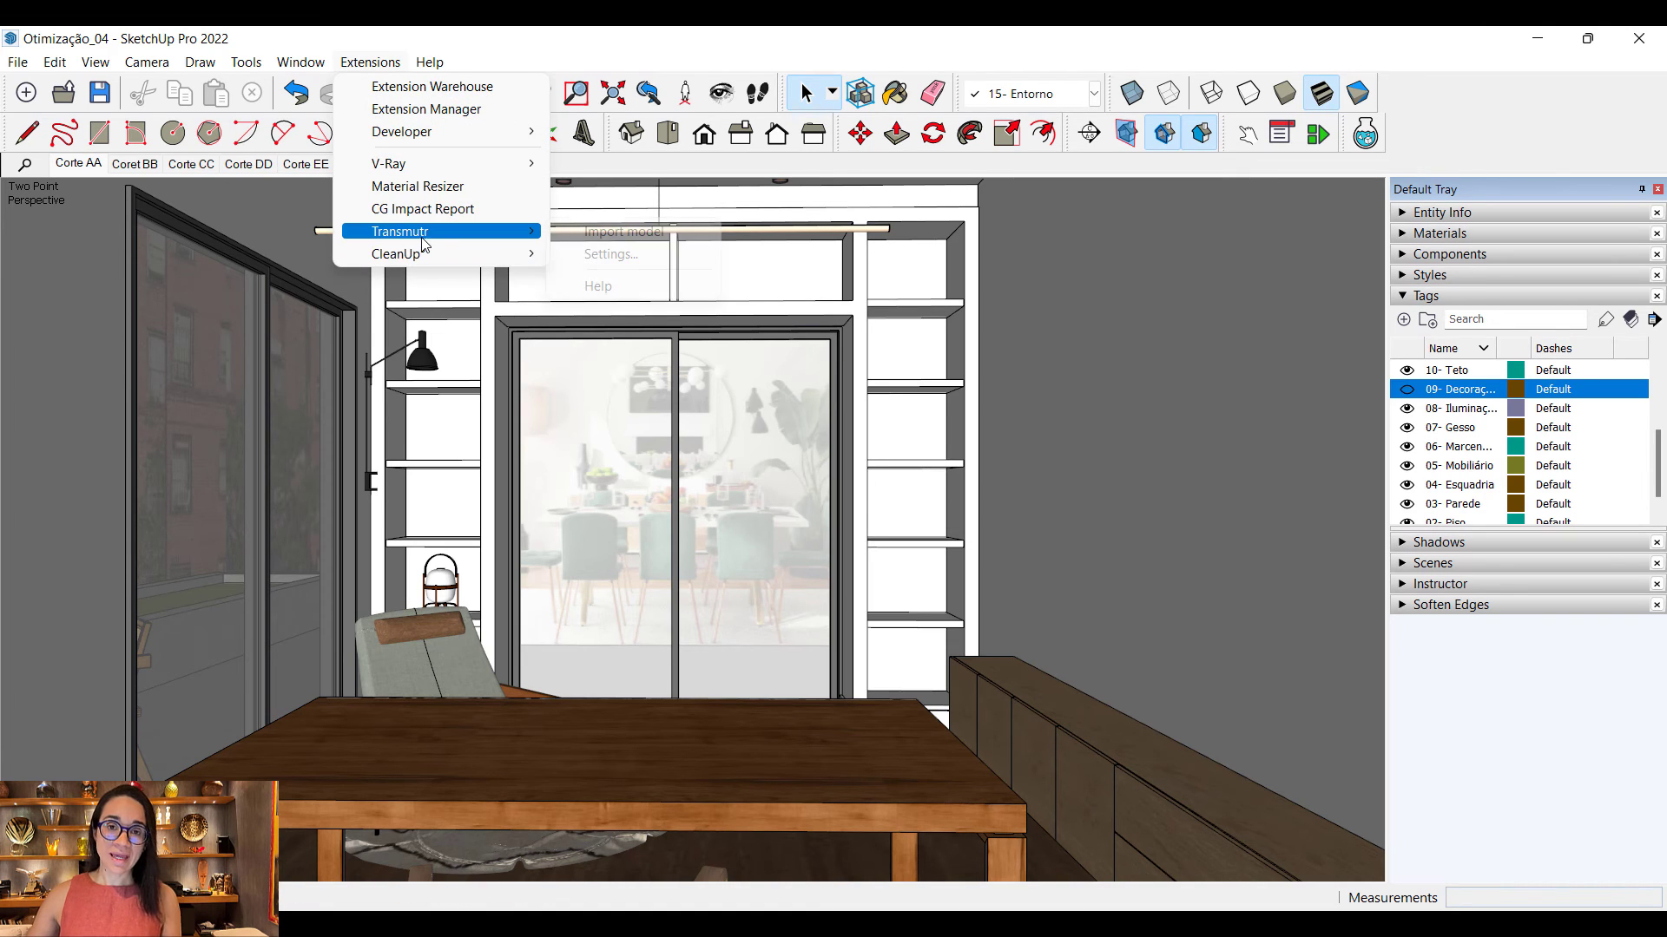
pyautogui.click(1450, 113)
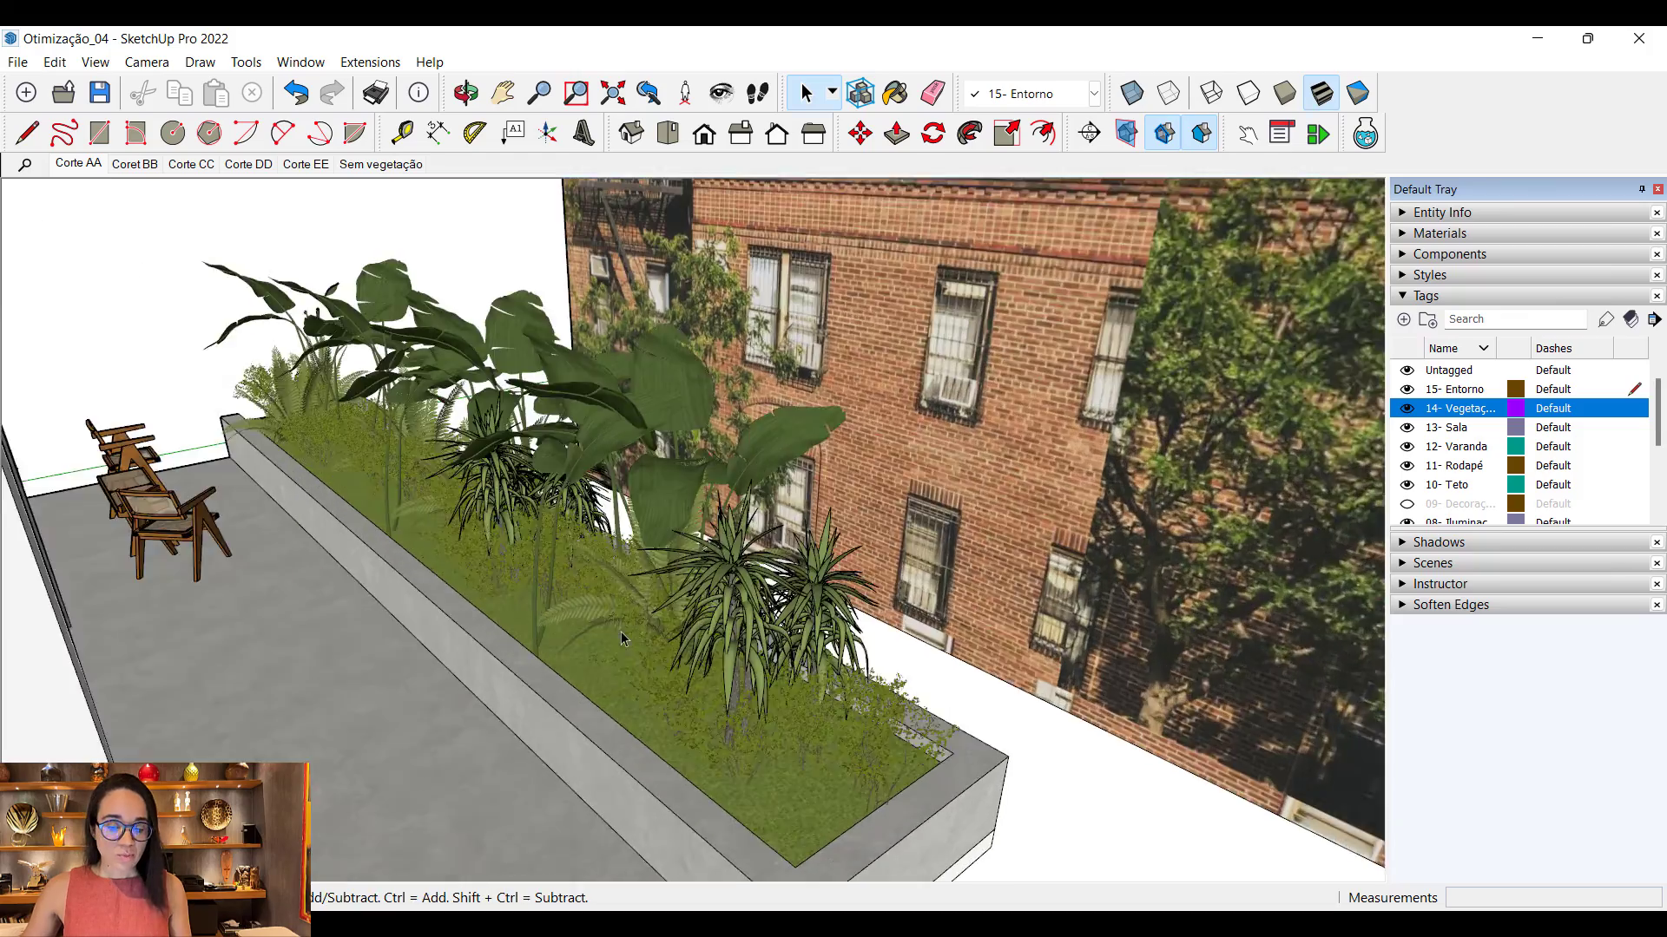
# Step: Move the shrub component at the near end of the planter onto the empty ground outside the balcony
pyautogui.moveTo(660, 599); pyautogui.dragTo(694, 607, button='middle')
pyautogui.click(695, 607)
pyautogui.scroll(-3, 695, 608)
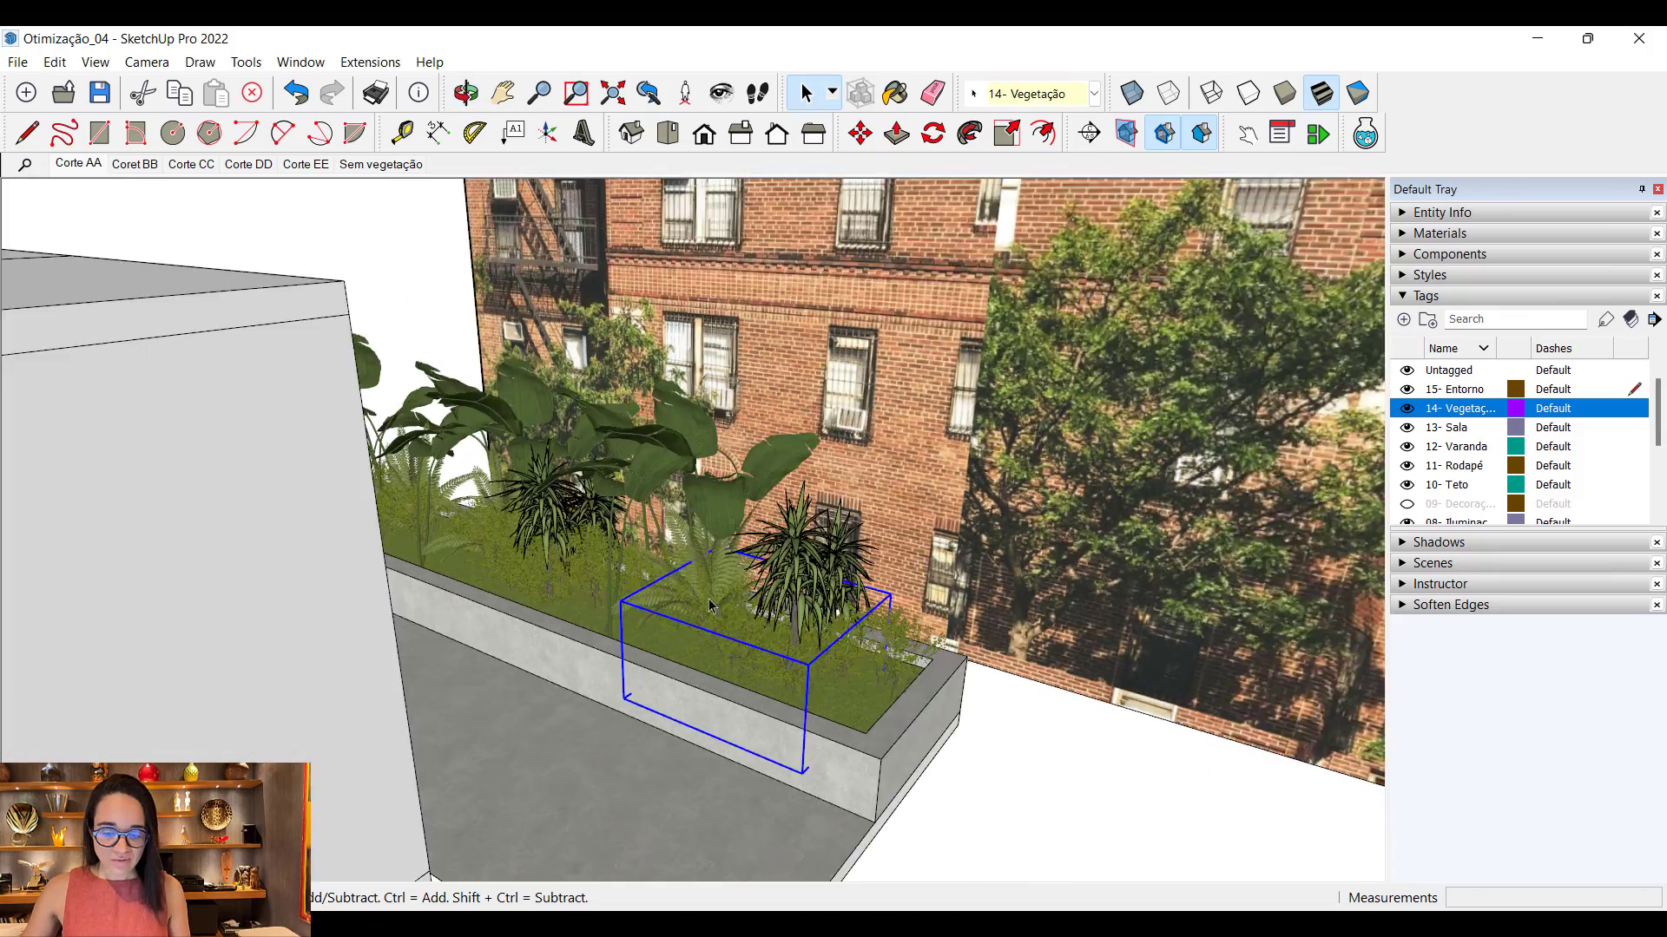
pyautogui.scroll(3, 734, 631)
pyautogui.scroll(-3, 700, 638)
pyautogui.press('m')
pyautogui.click(712, 640)
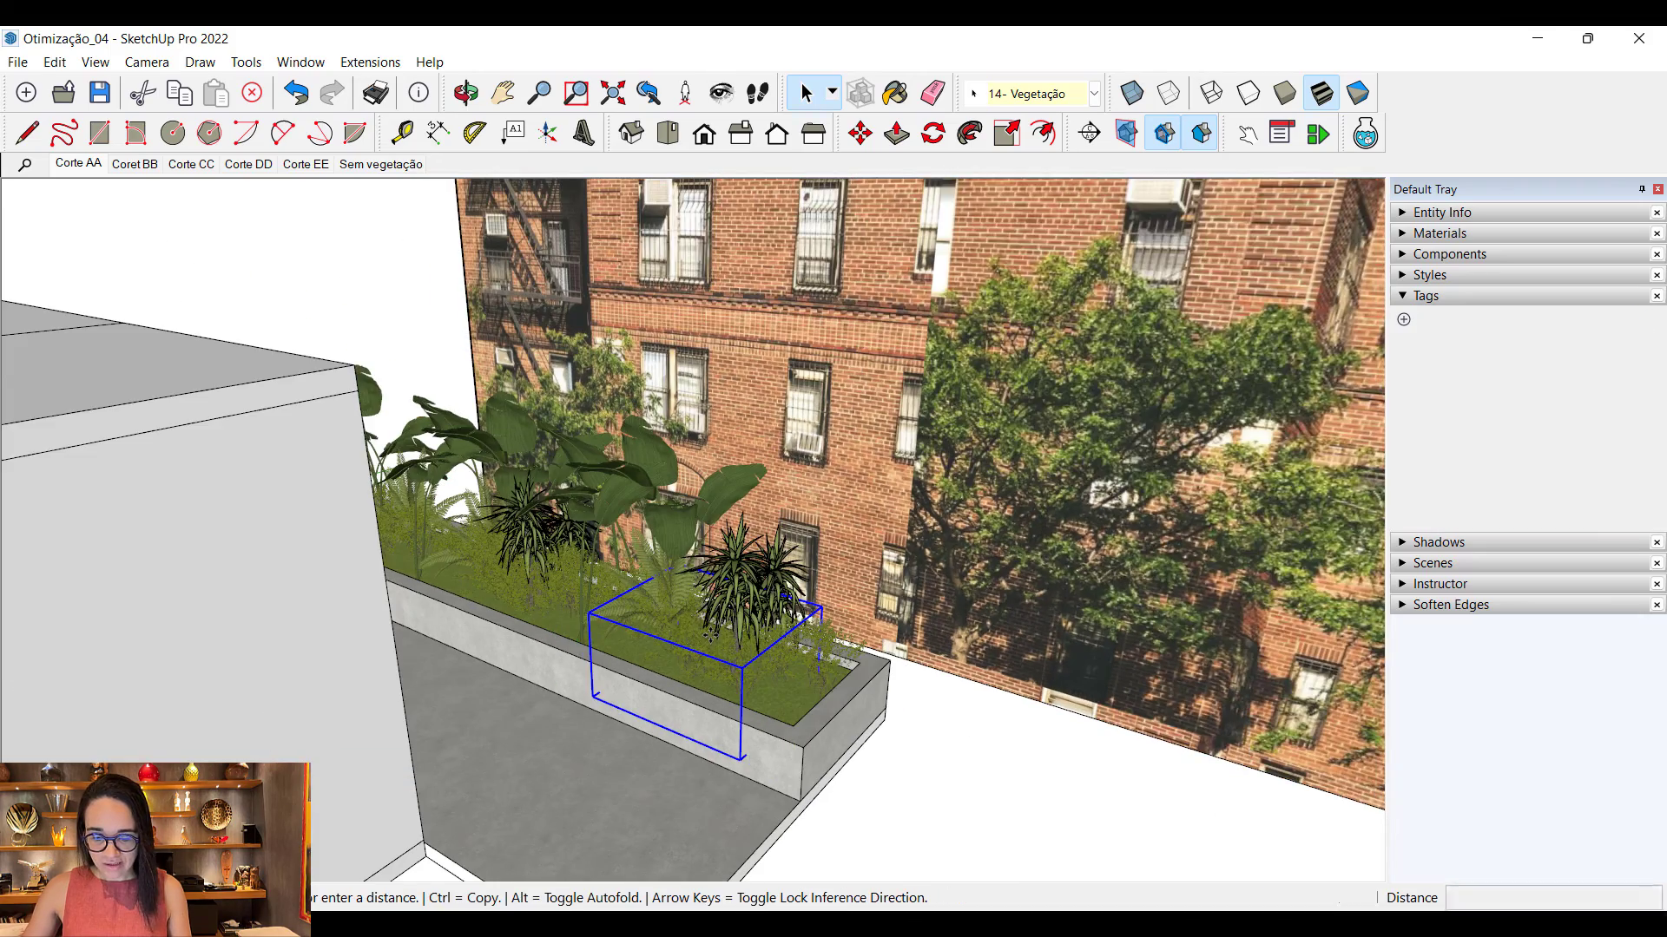
pyautogui.scroll(-3, 711, 640)
pyautogui.click(964, 733)
pyautogui.press('space')
# Step: Open the moved shrub component and its nested component for editing, and select all of the contents
pyautogui.scroll(5, 959, 736)
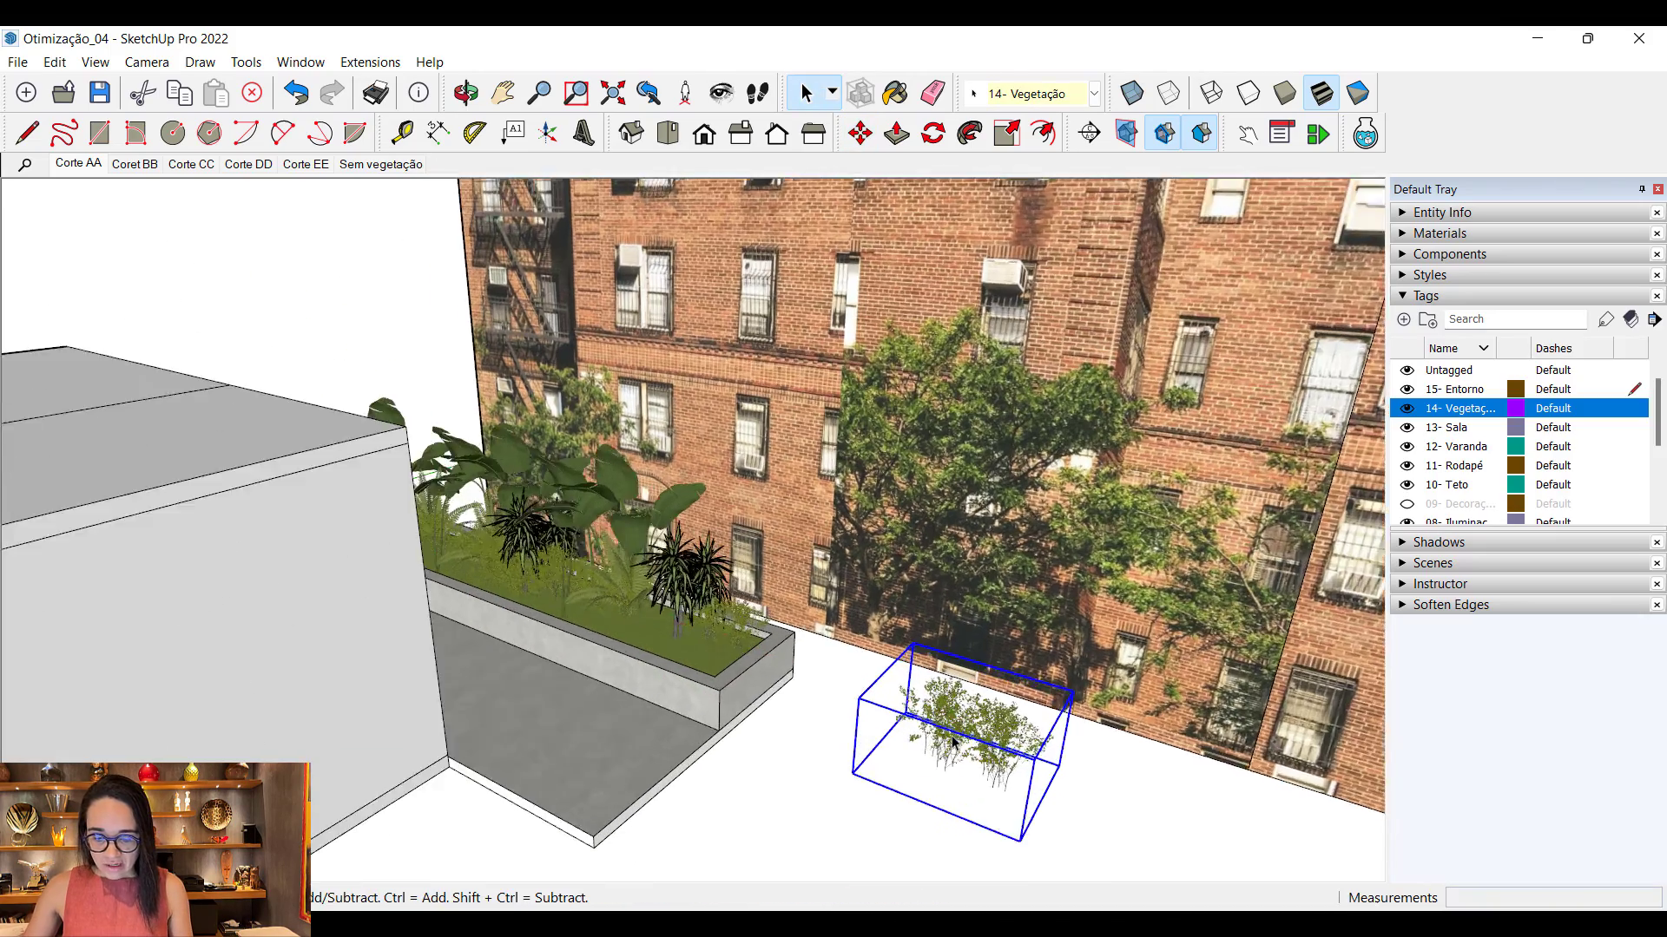
pyautogui.doubleClick(955, 738)
pyautogui.hotkey('ctrl', 'a')
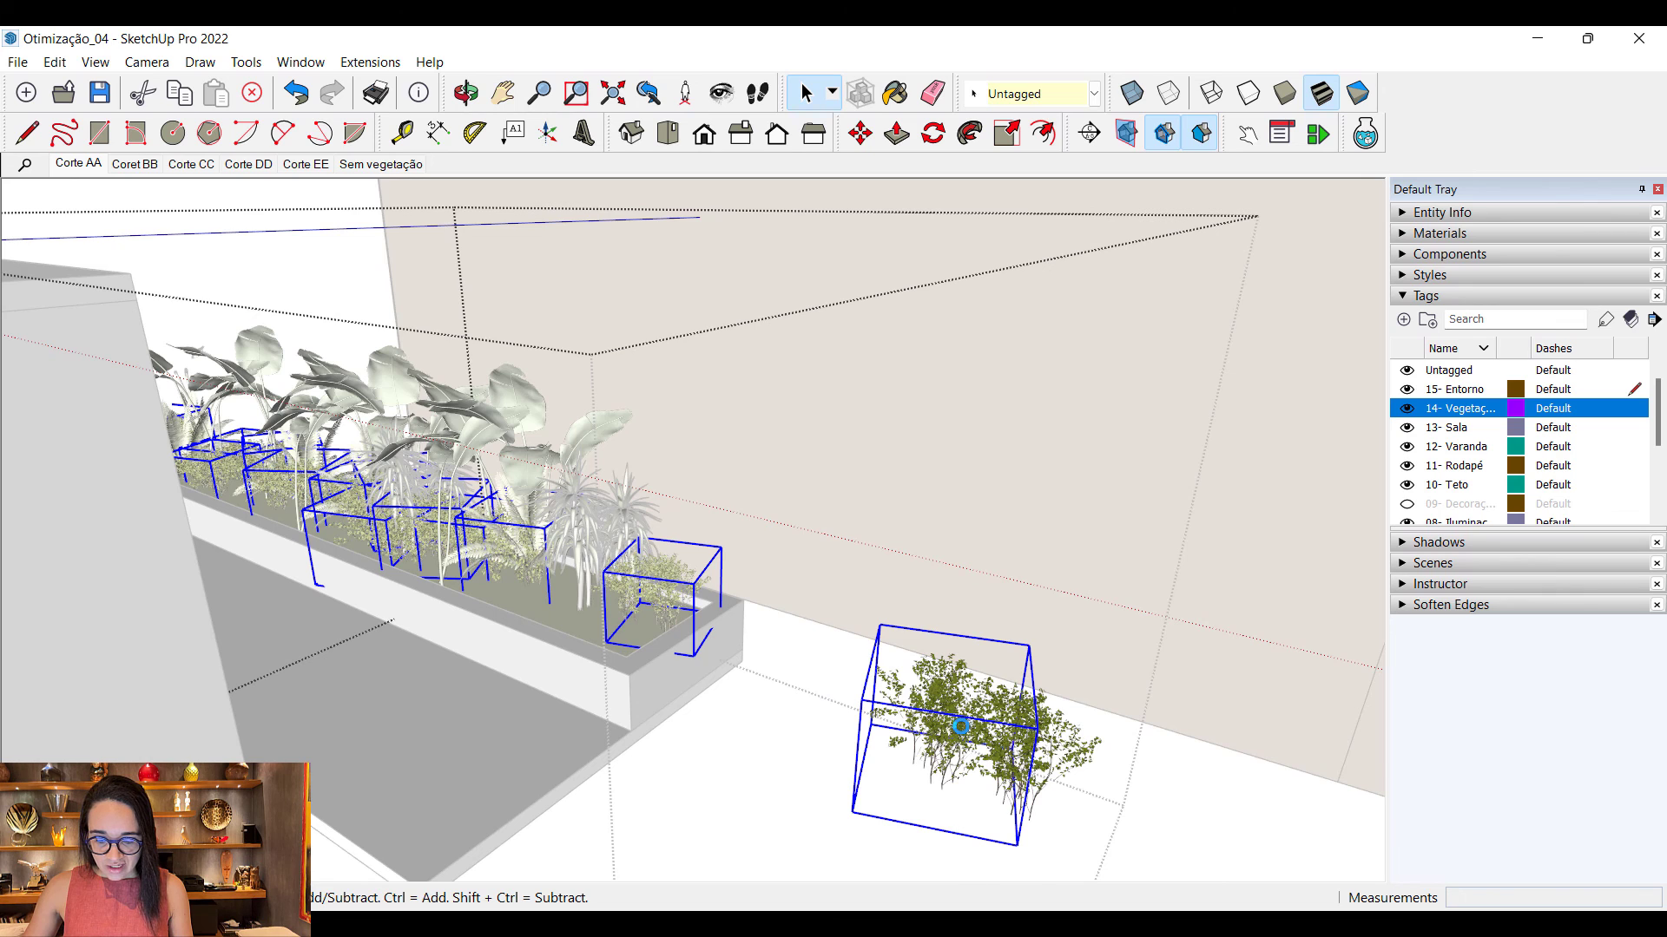
pyautogui.doubleClick(961, 734)
pyautogui.hotkey('ctrl', 'a')
pyautogui.scroll(1, 841, 701)
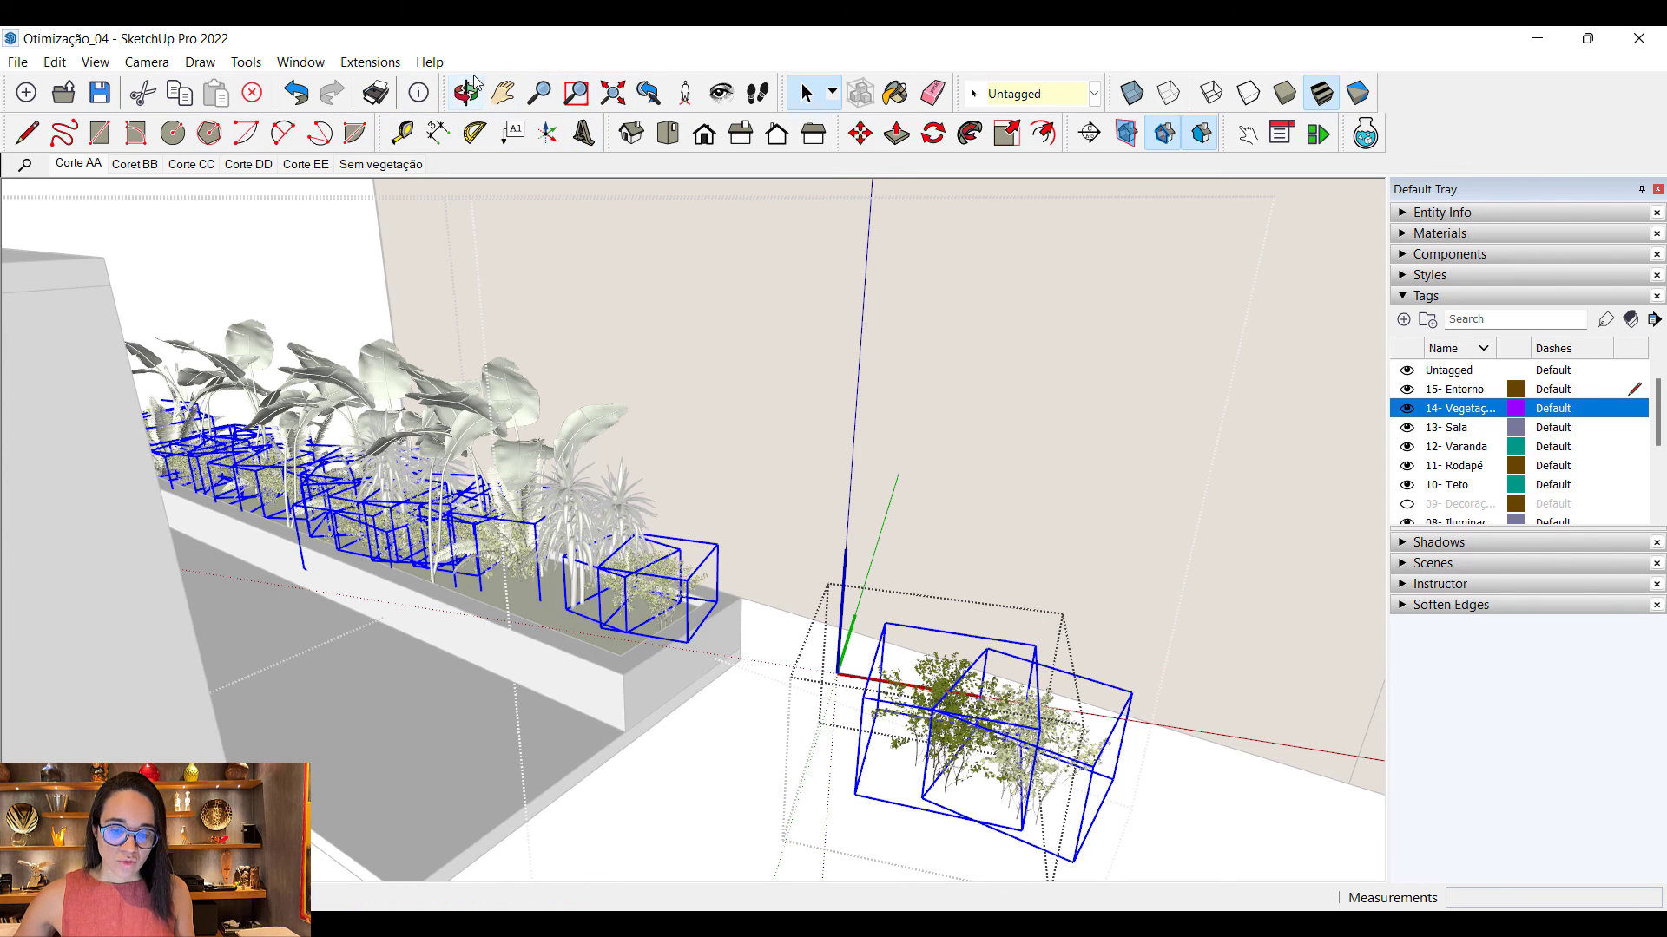
# Step: Relocate the shrub component's axes to its lower bounding-box corner, exit editing with the component axes updated to match, and select the shrub
pyautogui.click(547, 135)
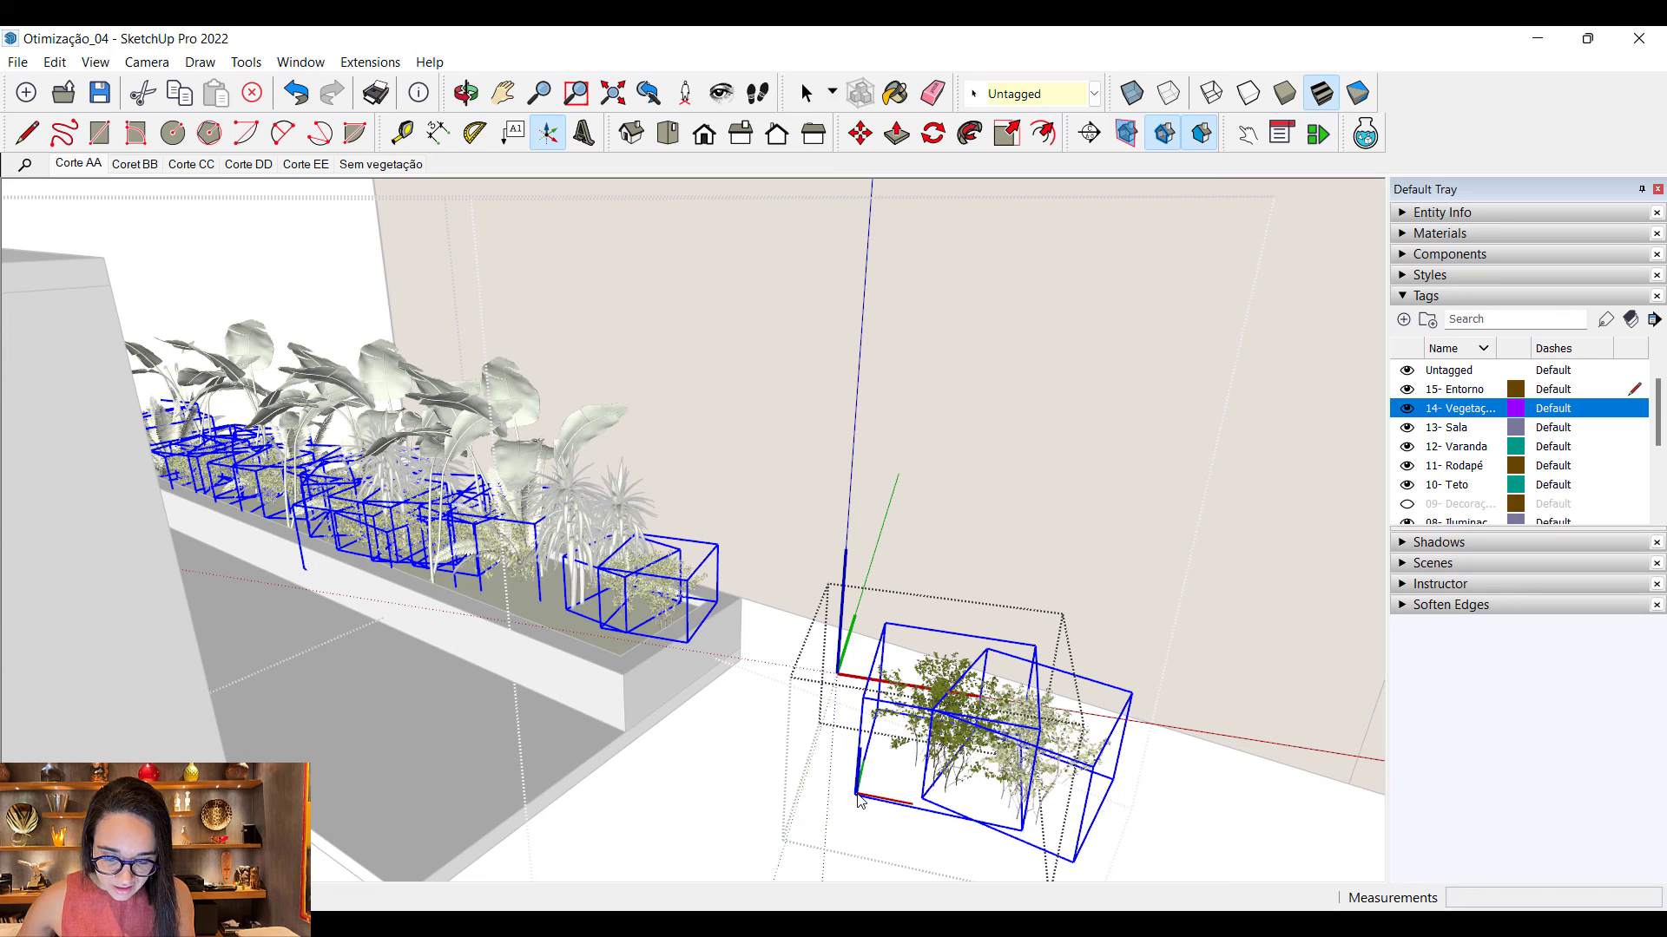
pyautogui.press('Right')
pyautogui.click(927, 813)
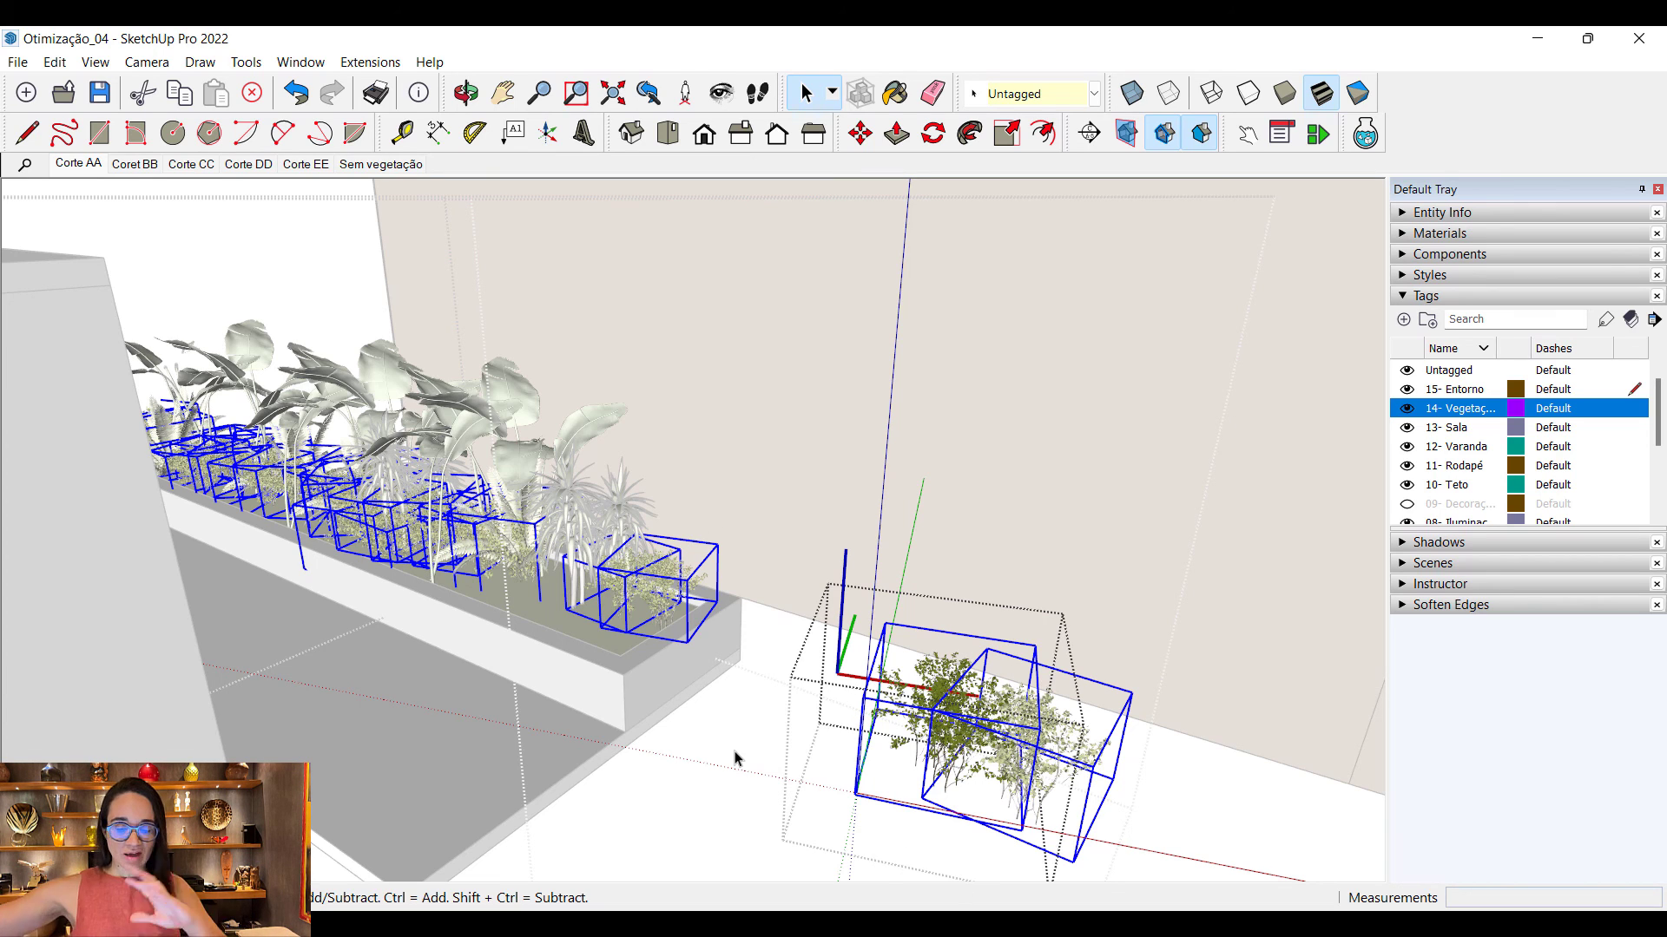
pyautogui.click(780, 703)
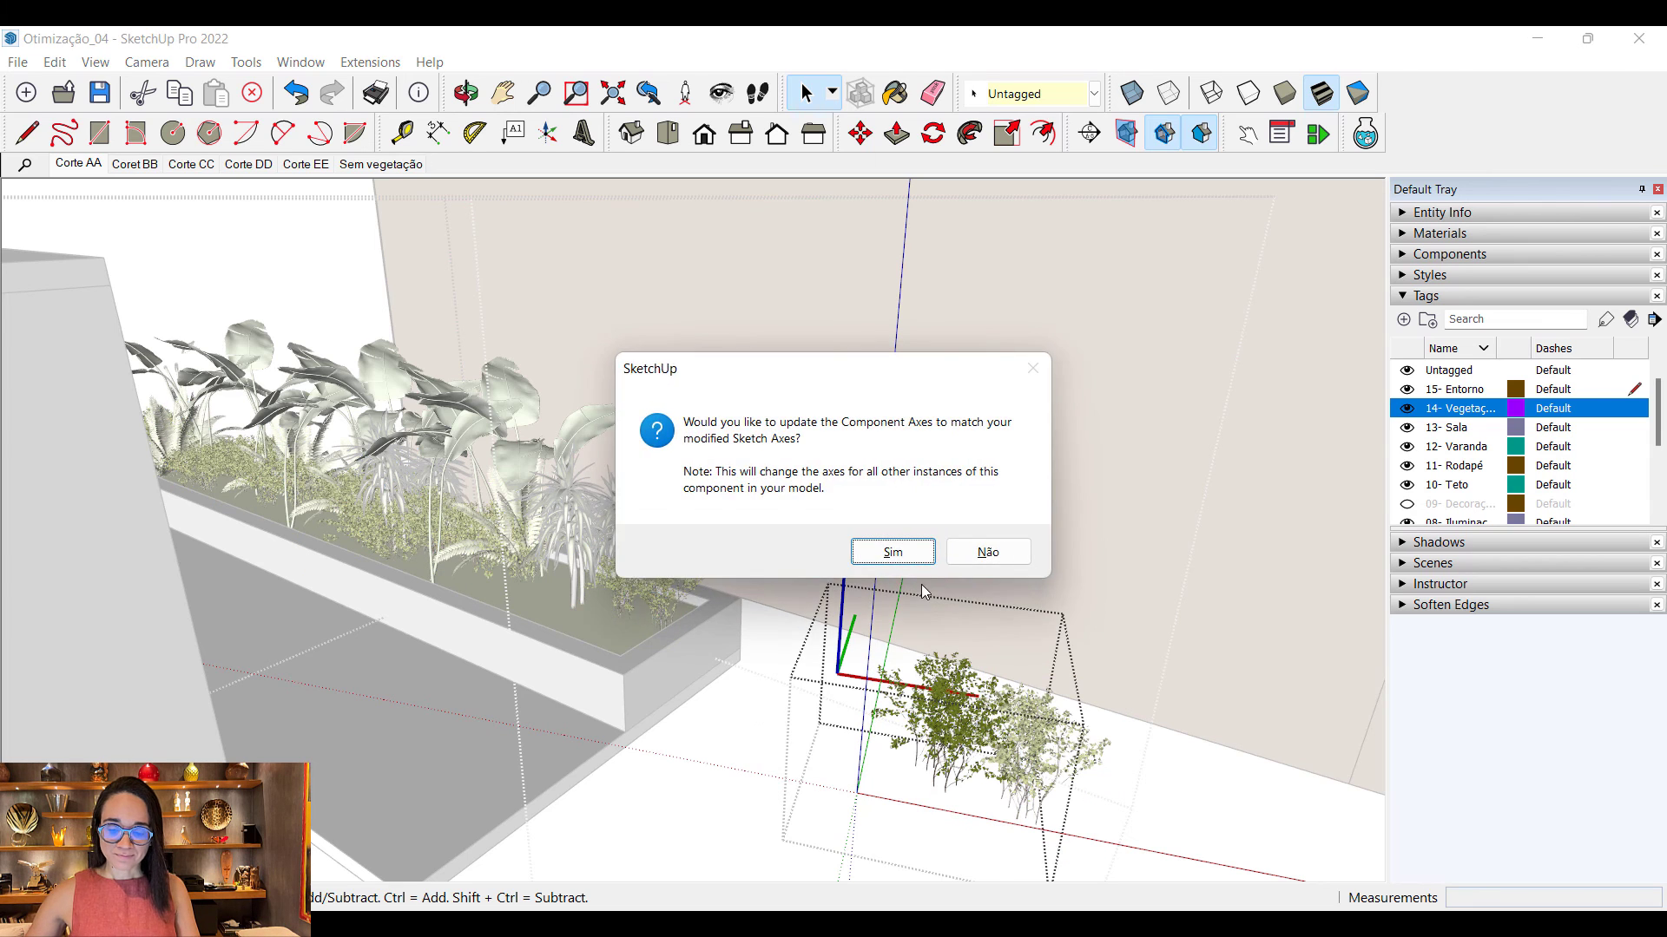
pyautogui.click(904, 551)
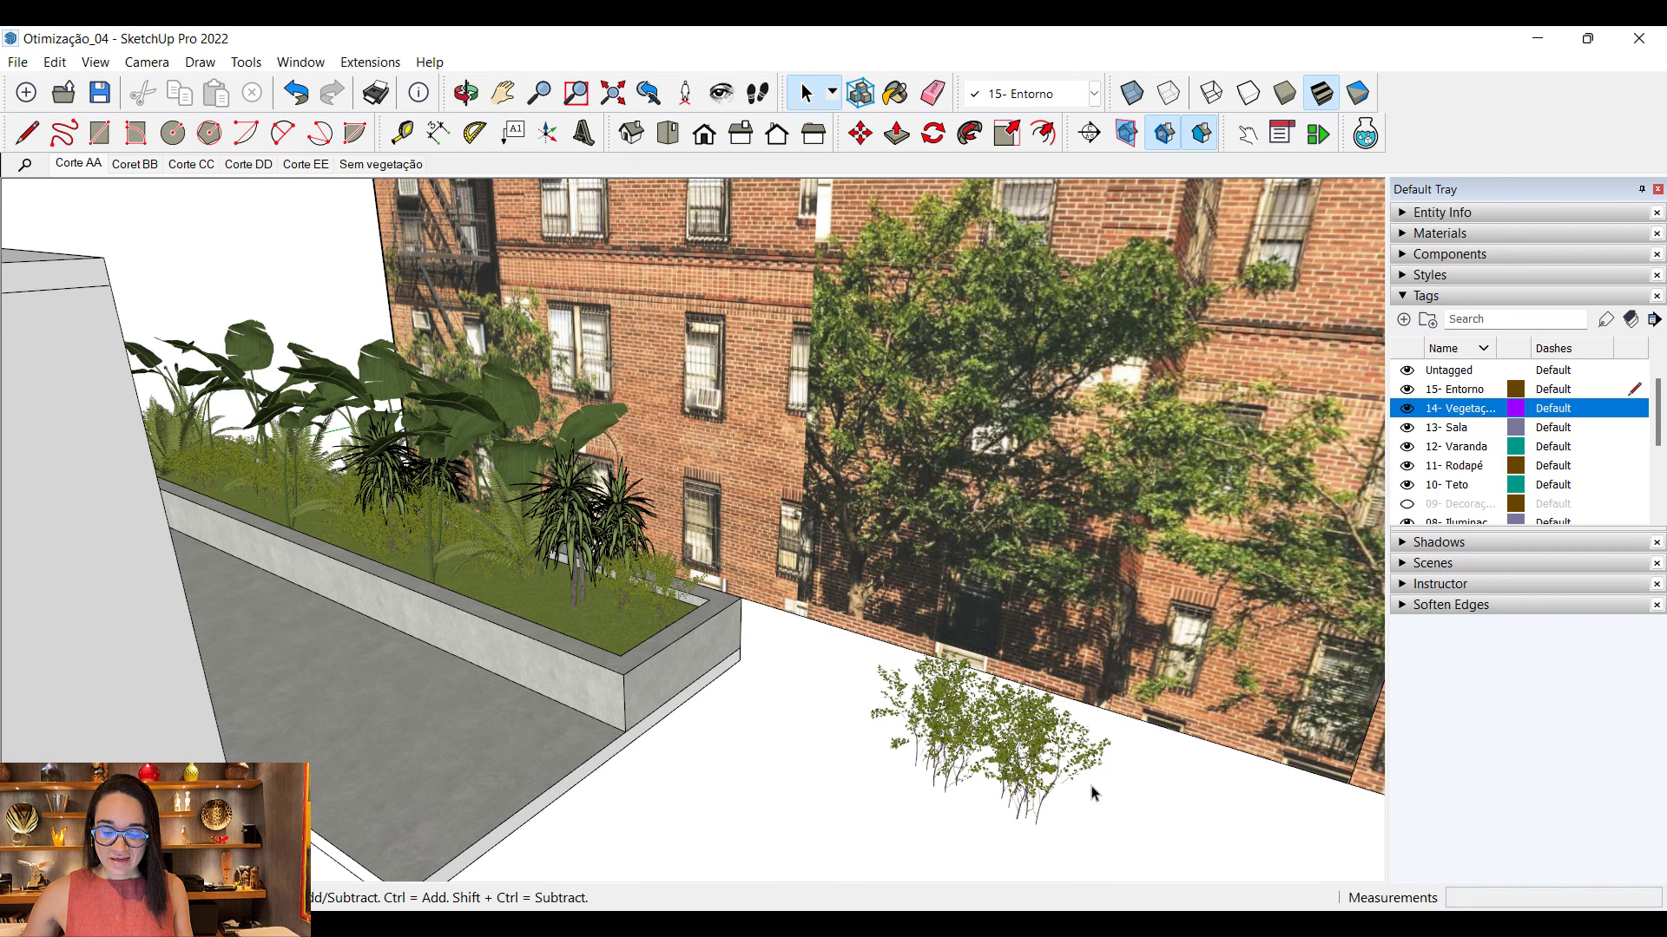
pyautogui.click(976, 755)
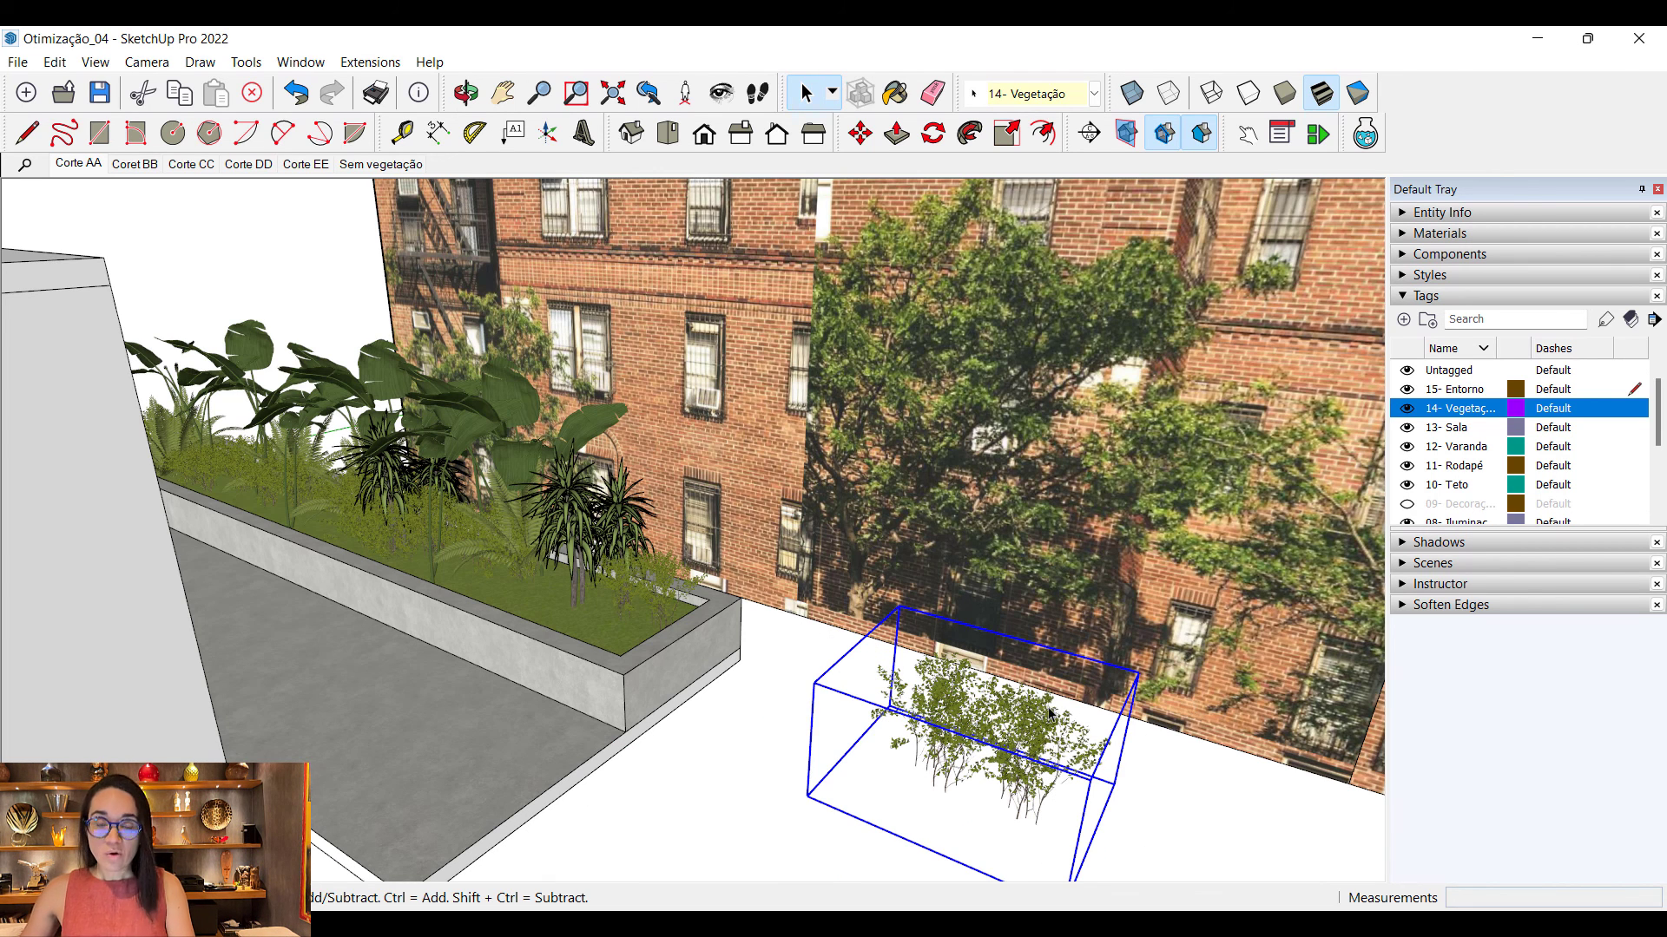